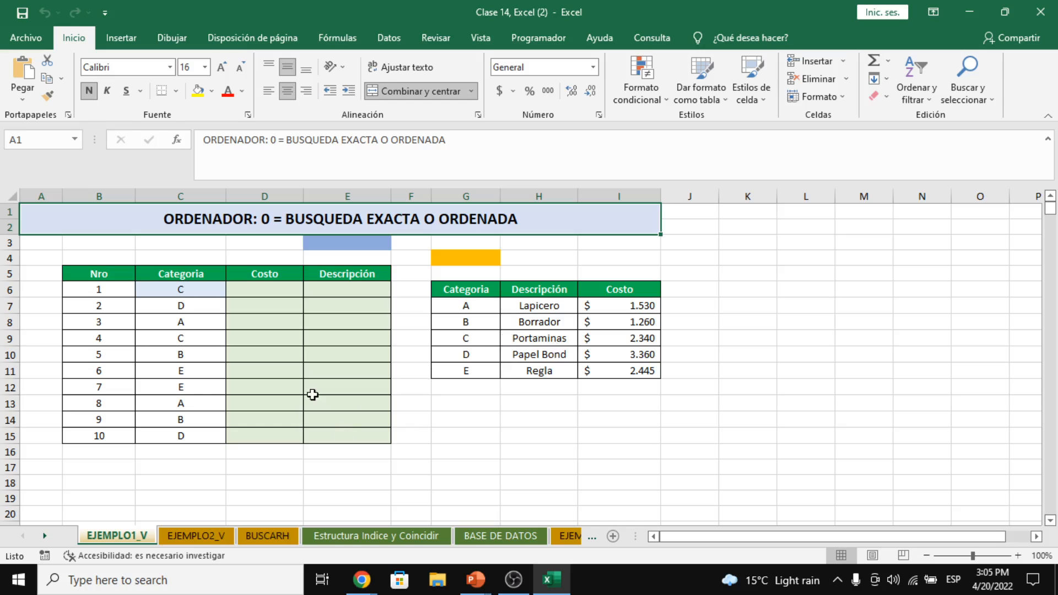
Look over the EJEMPLO2_V sheet and return to EJEMPLO1_V to examine its title about exact search
click(305, 344)
click(198, 536)
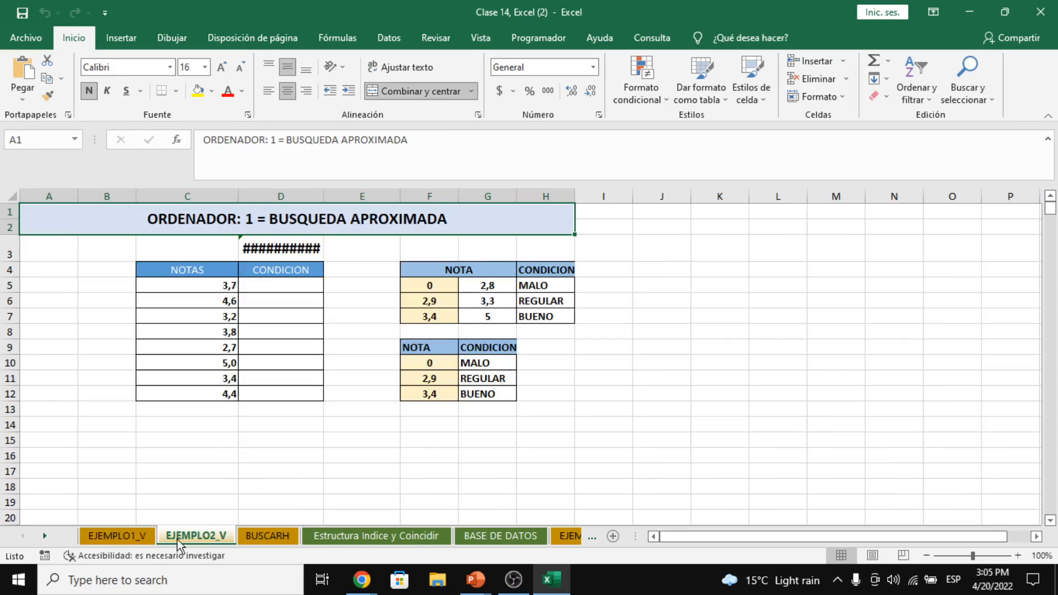
click(131, 535)
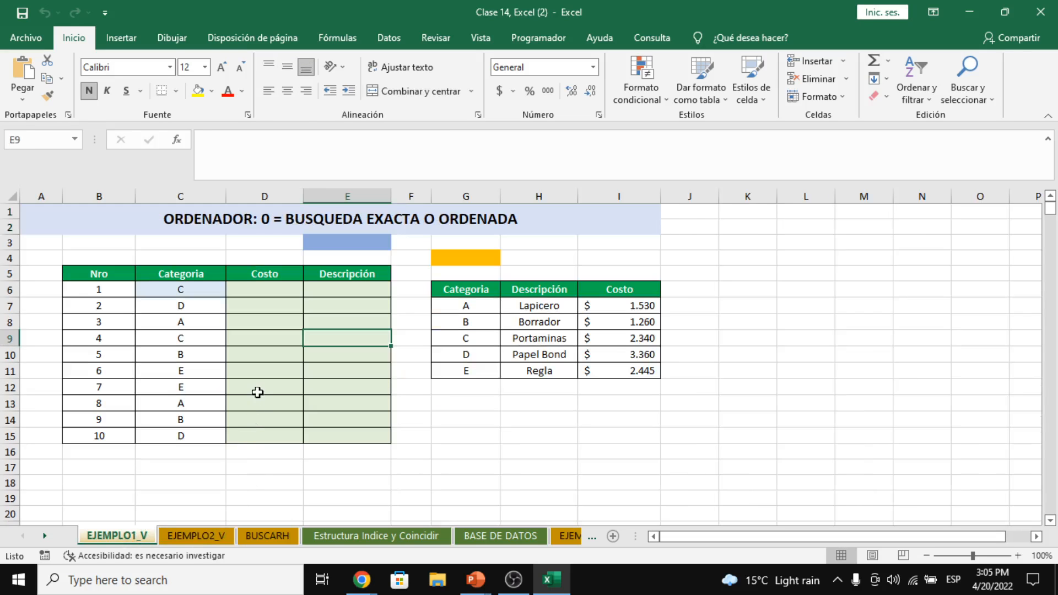
click(265, 353)
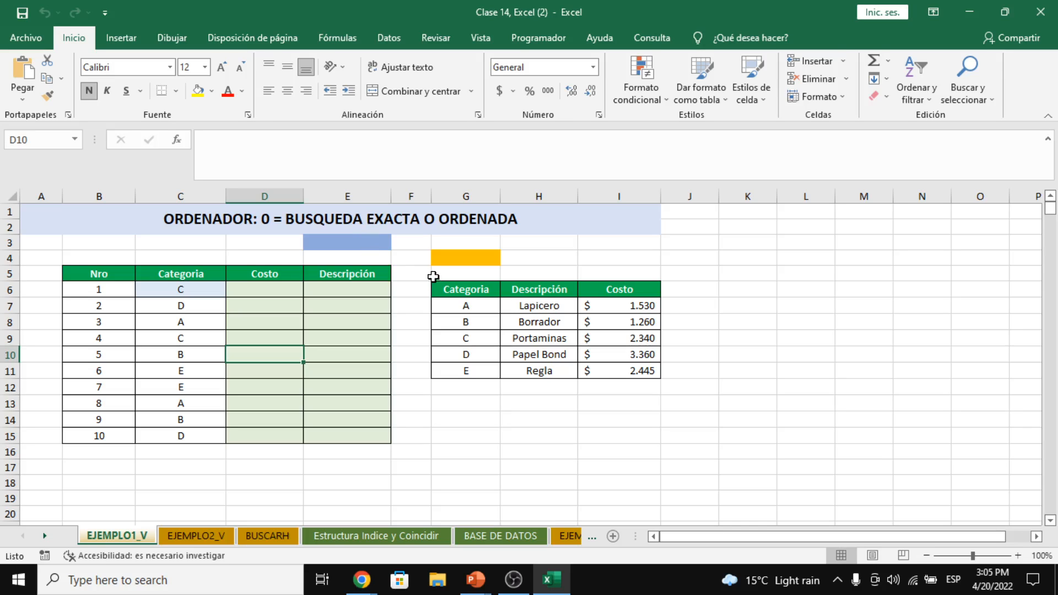
double_click(270, 220)
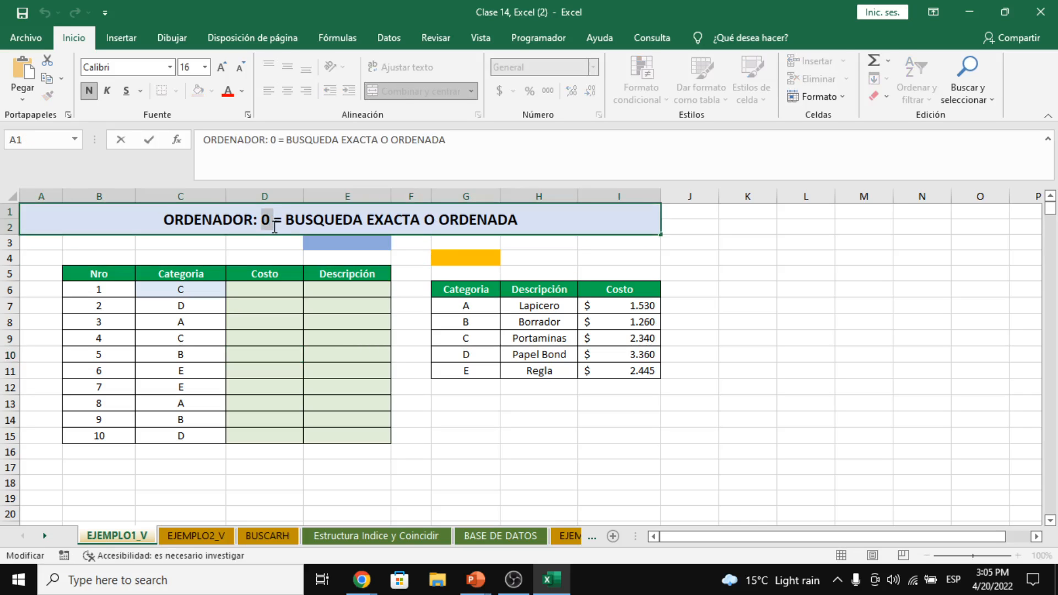
click(463, 295)
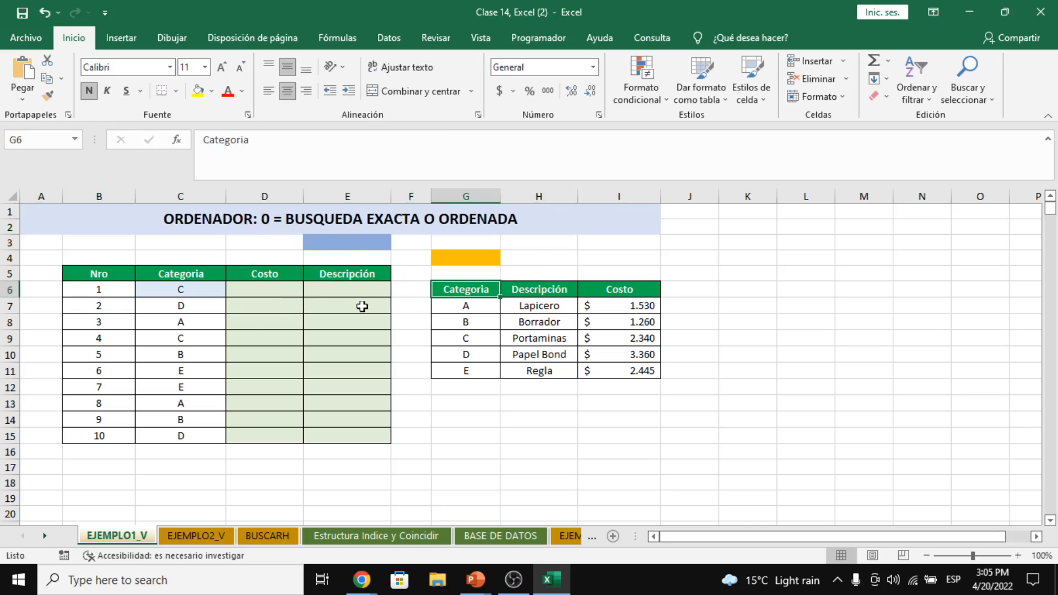
Examine the Categoria entries in C6:C15, the reference table in G6:I11 and the sheet's title
drag(196, 297, 200, 429)
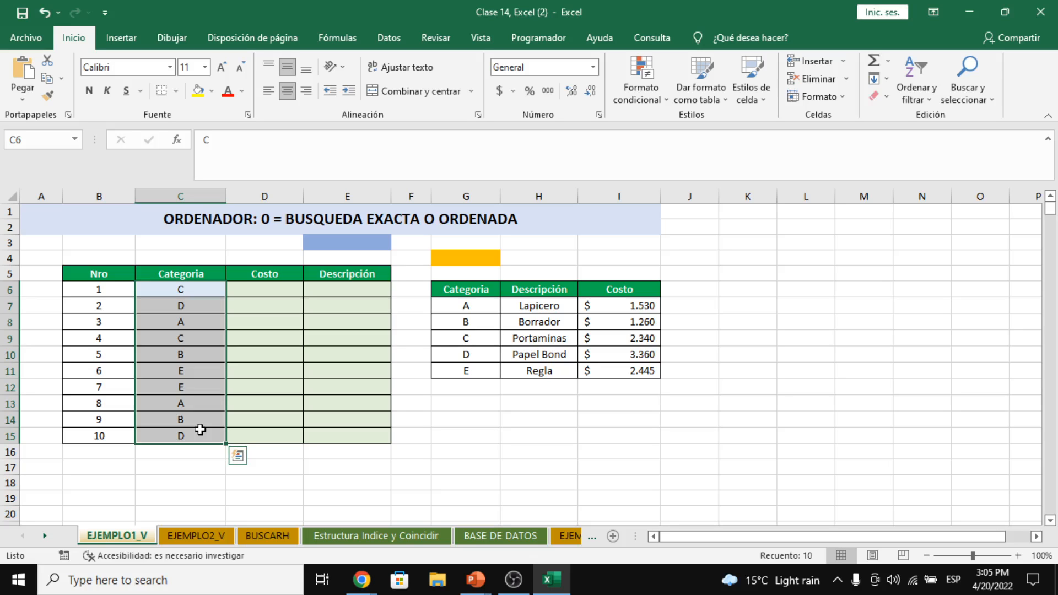
click(283, 287)
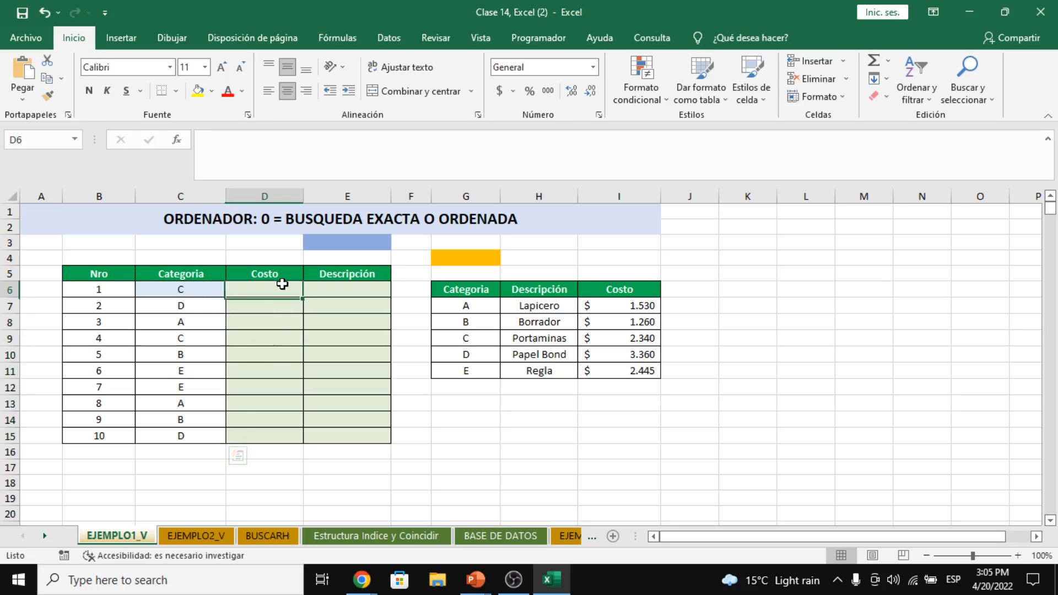
click(204, 298)
click(206, 355)
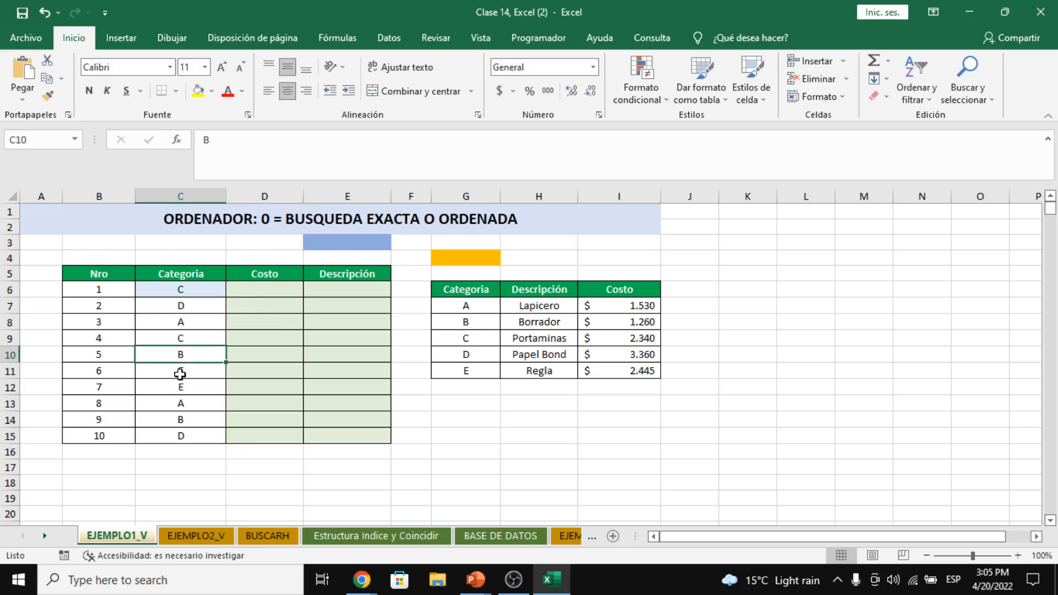
click(212, 387)
click(190, 437)
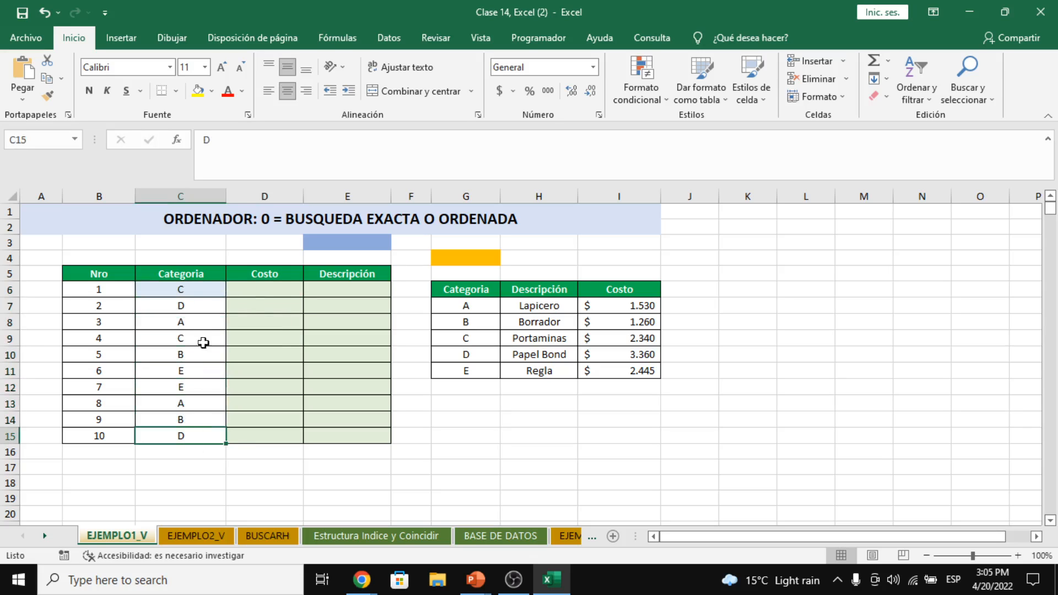
click(206, 292)
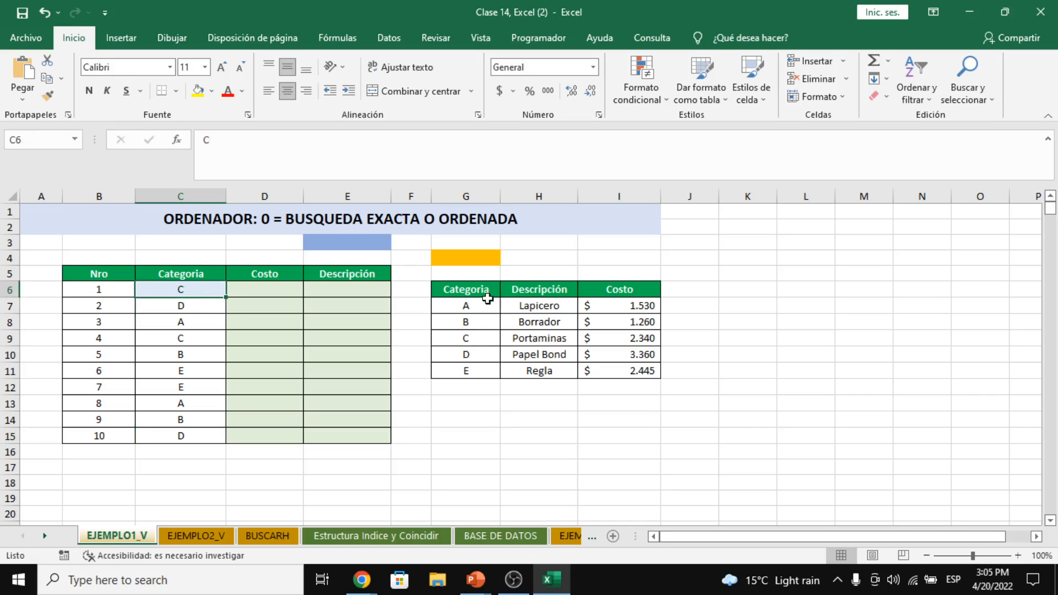
drag(480, 291, 641, 373)
click(519, 336)
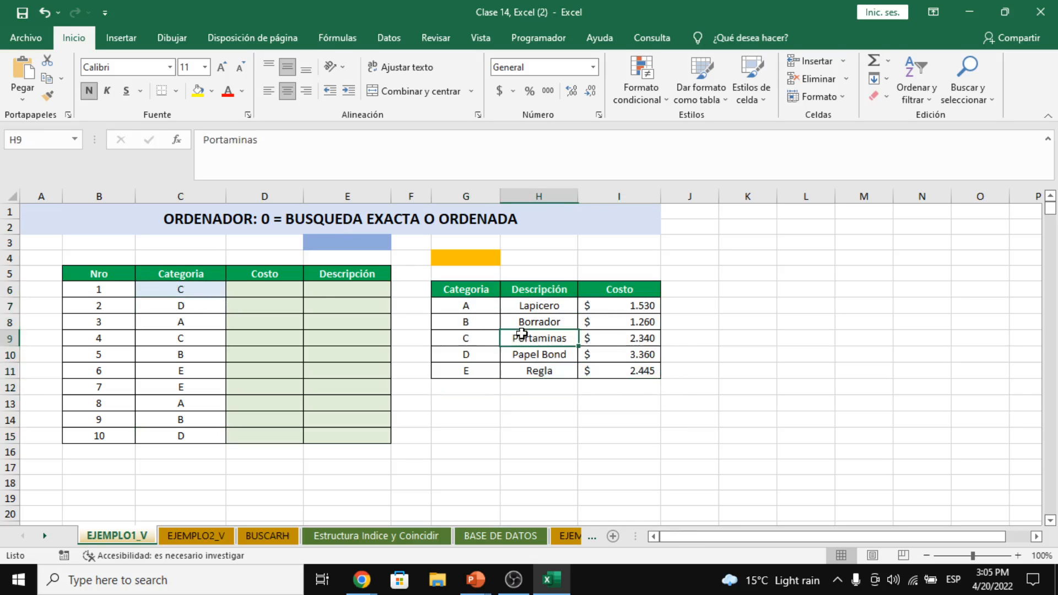
click(270, 219)
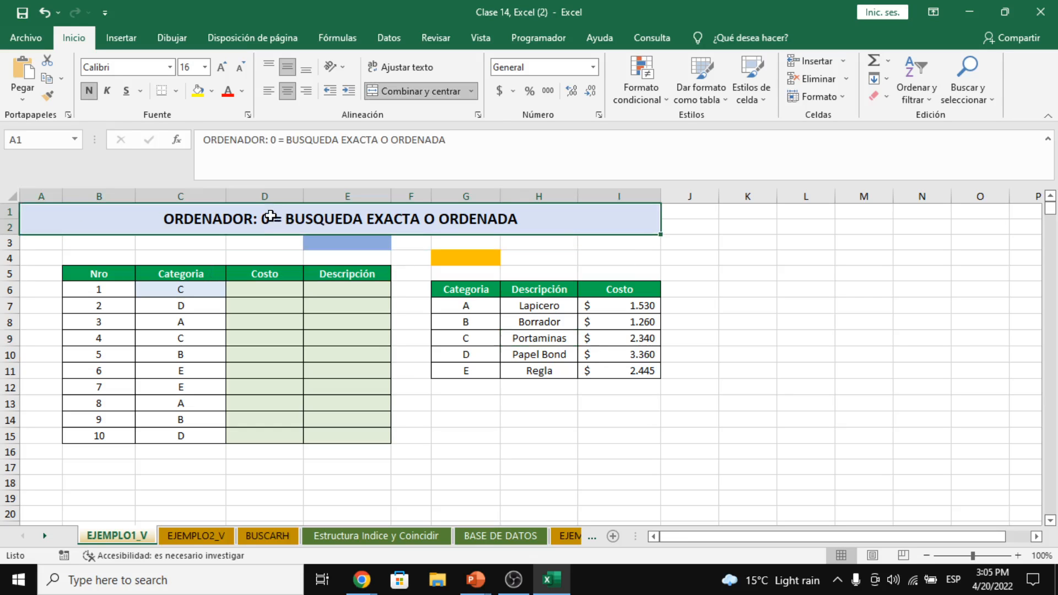
Start a BUSCARV formula with the function arguments dialog in D6, using C6 as Valor_buscado and G6:I11 as Matriz_tabla
click(276, 289)
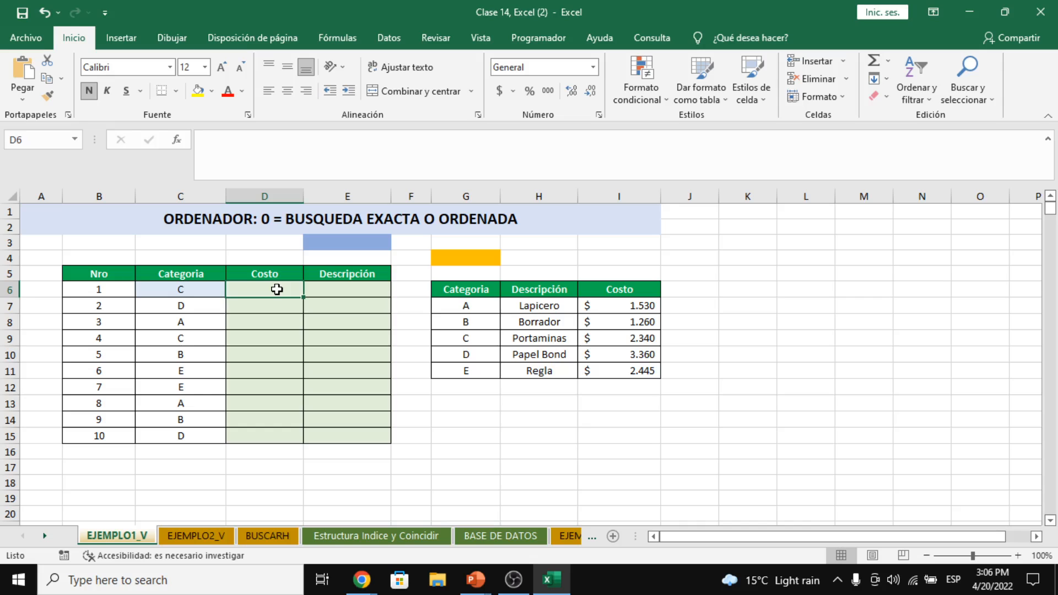
text(=BUS)
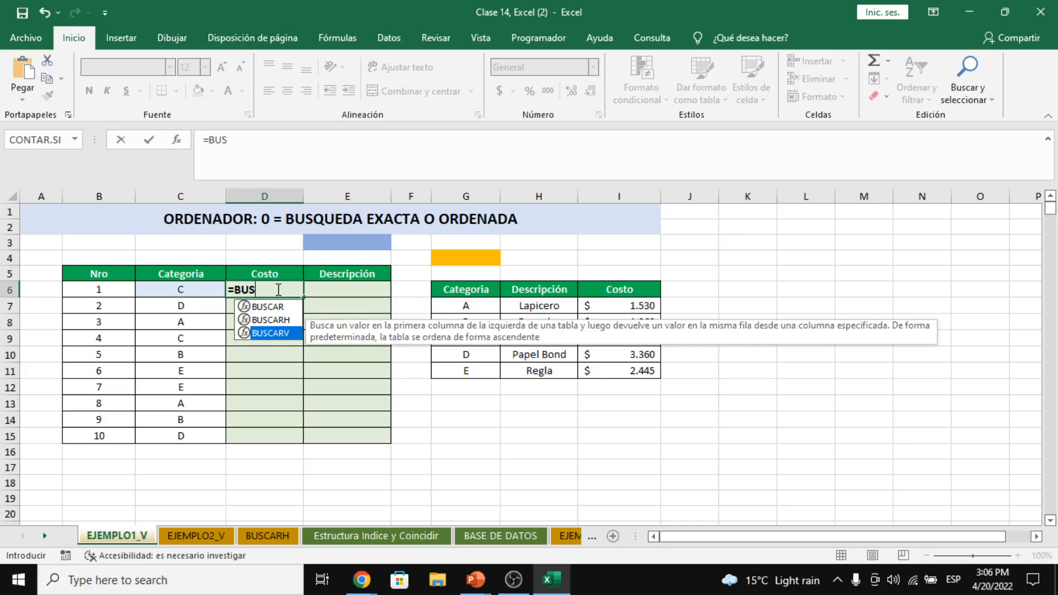
key(Tab)
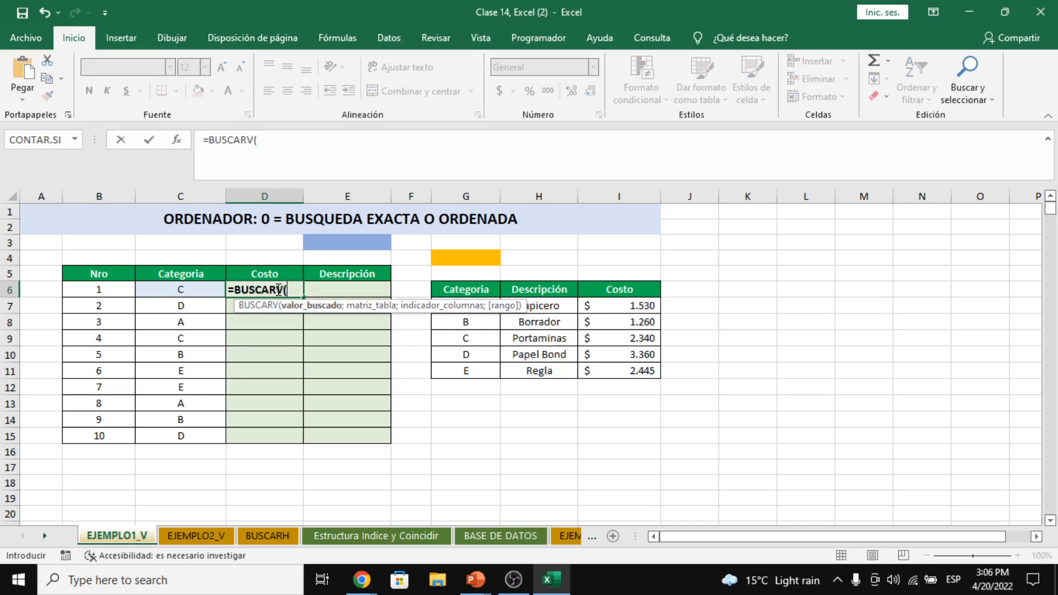
click(181, 141)
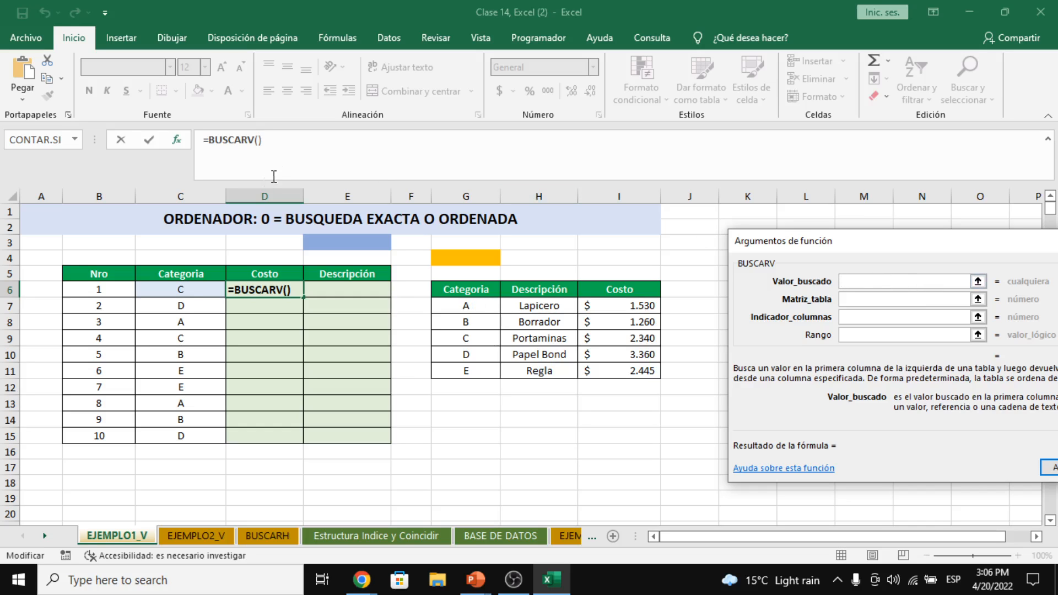
click(183, 289)
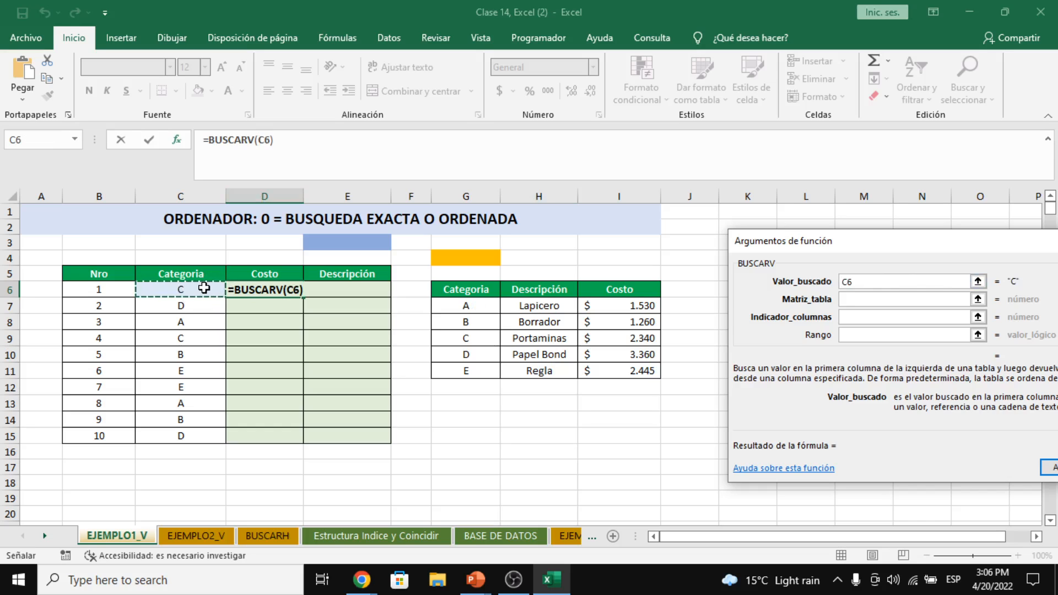
click(846, 303)
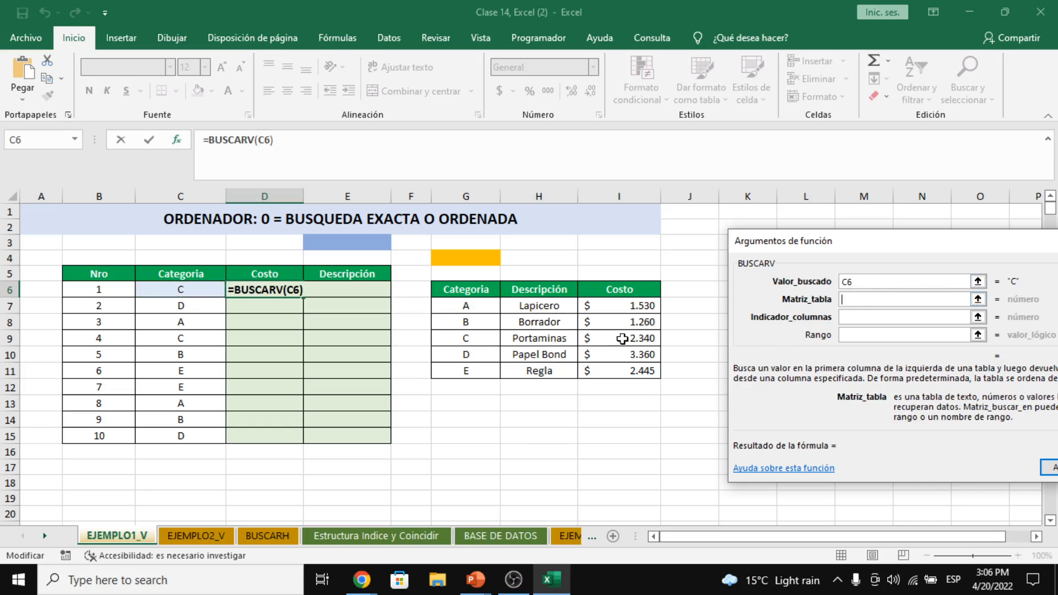
drag(455, 293, 620, 367)
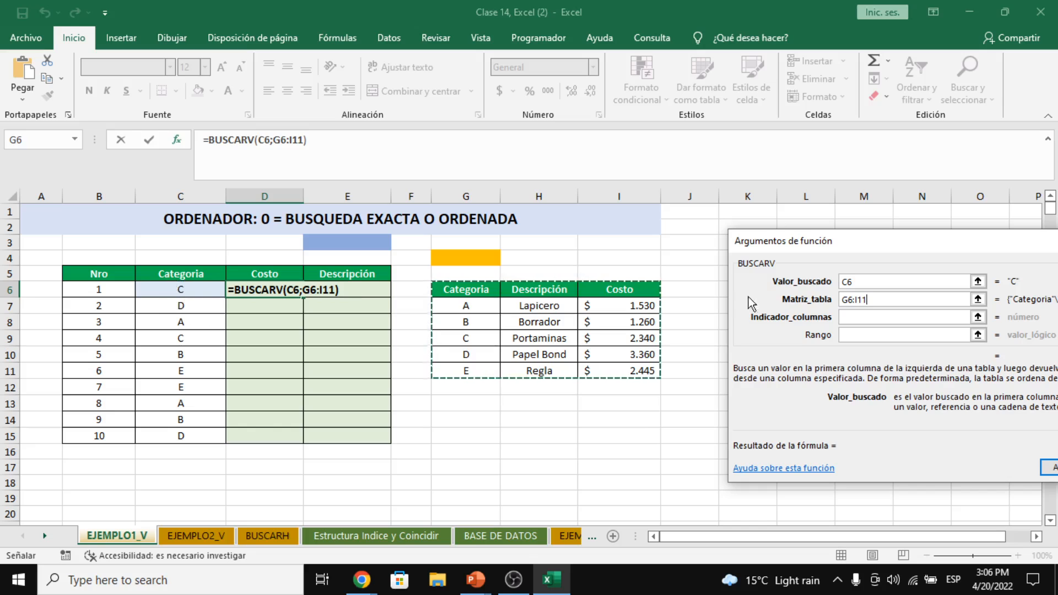
Review the lookup value and table arguments, and set Indicador_columnas to 3 for the Costo column
click(842, 283)
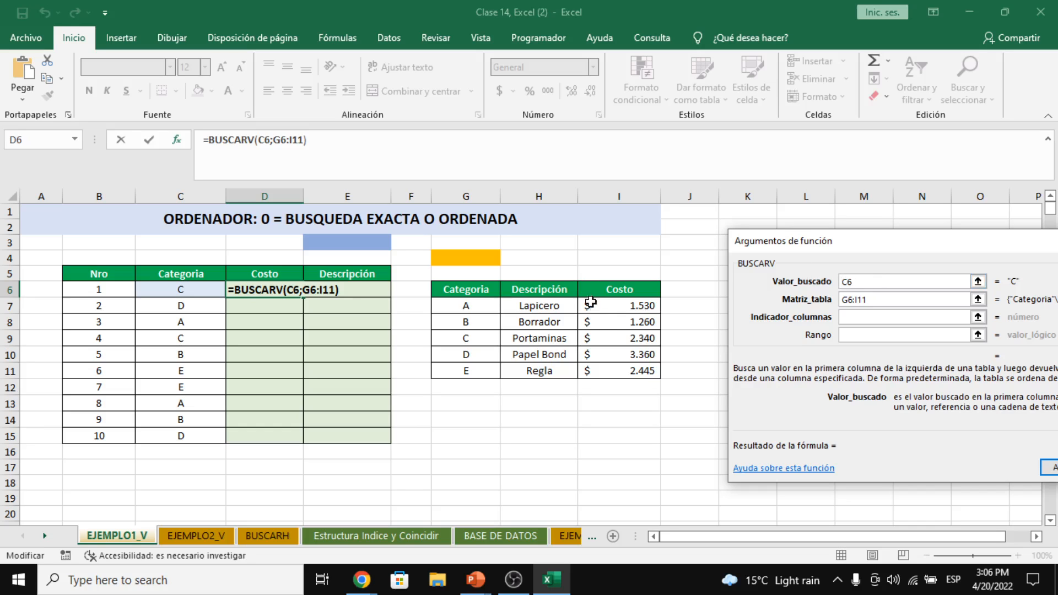
click(873, 302)
drag(874, 302, 827, 303)
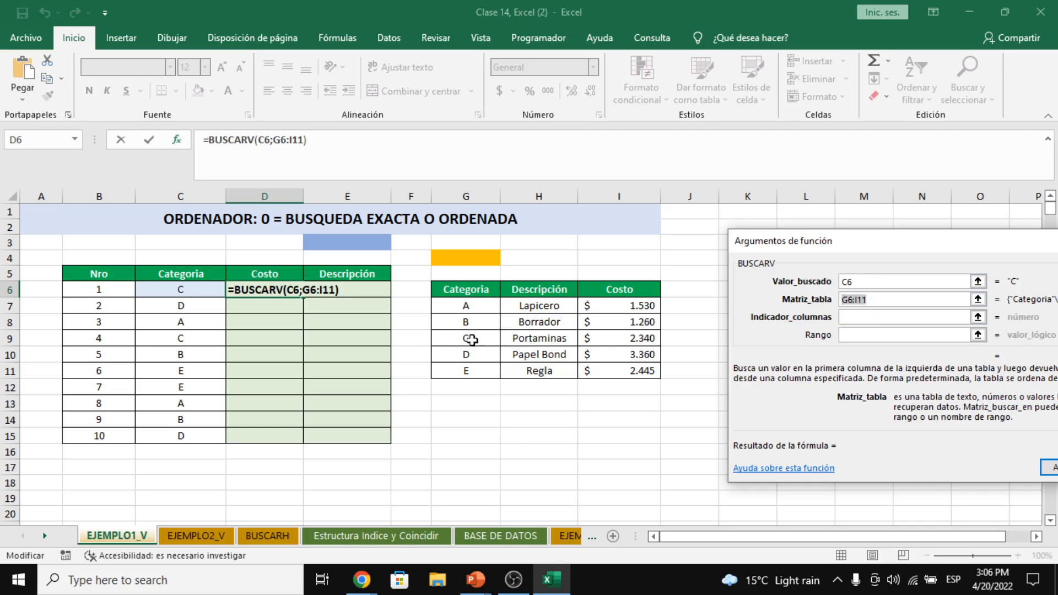
click(870, 317)
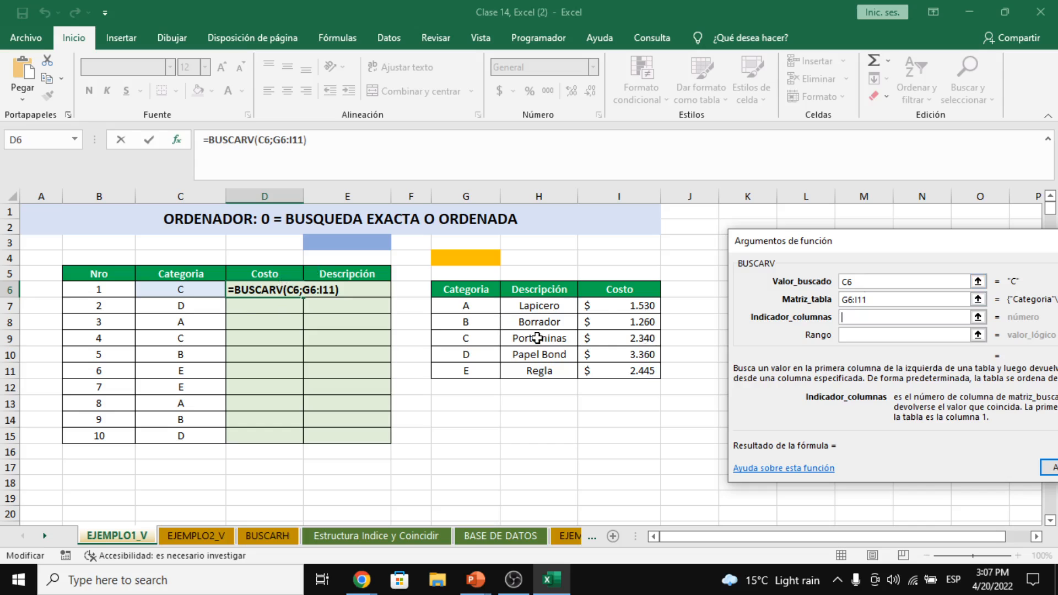
text(3)
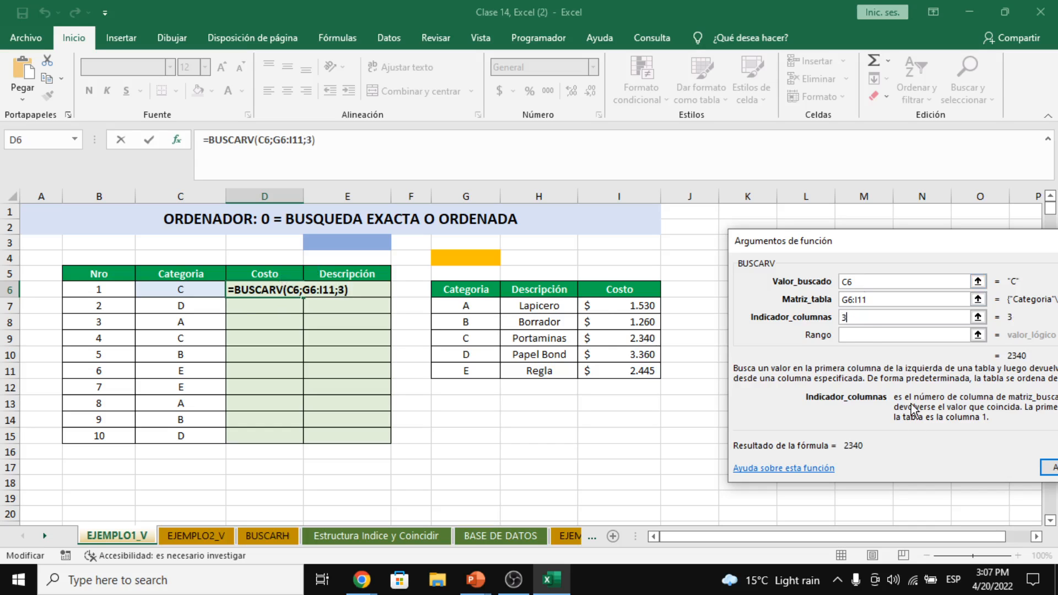
Try 0 and FALSO as the Rango argument of the BUSCARV formula, and clear it
click(875, 334)
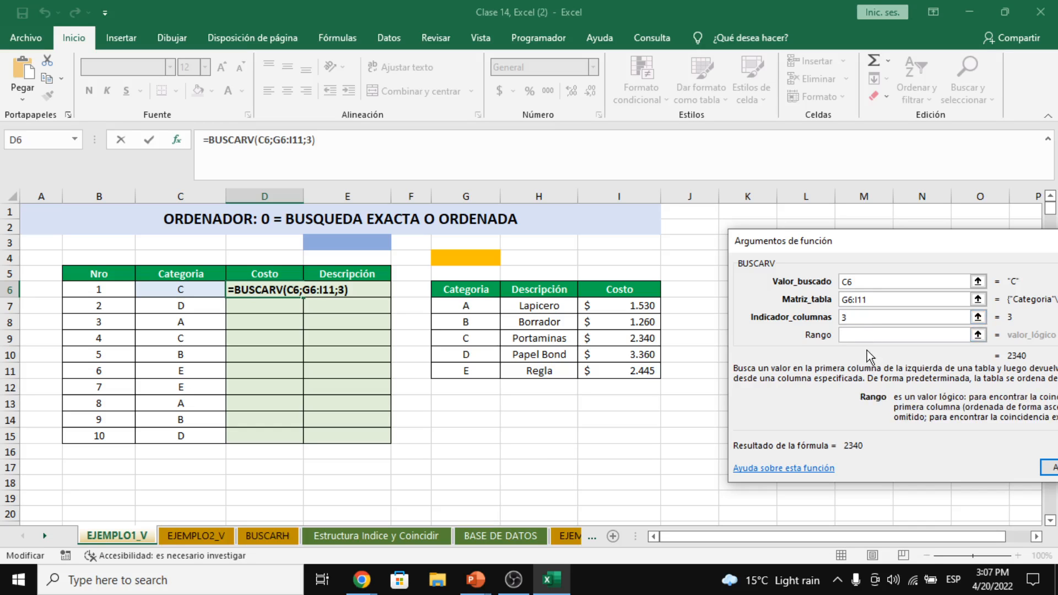
drag(849, 250, 783, 247)
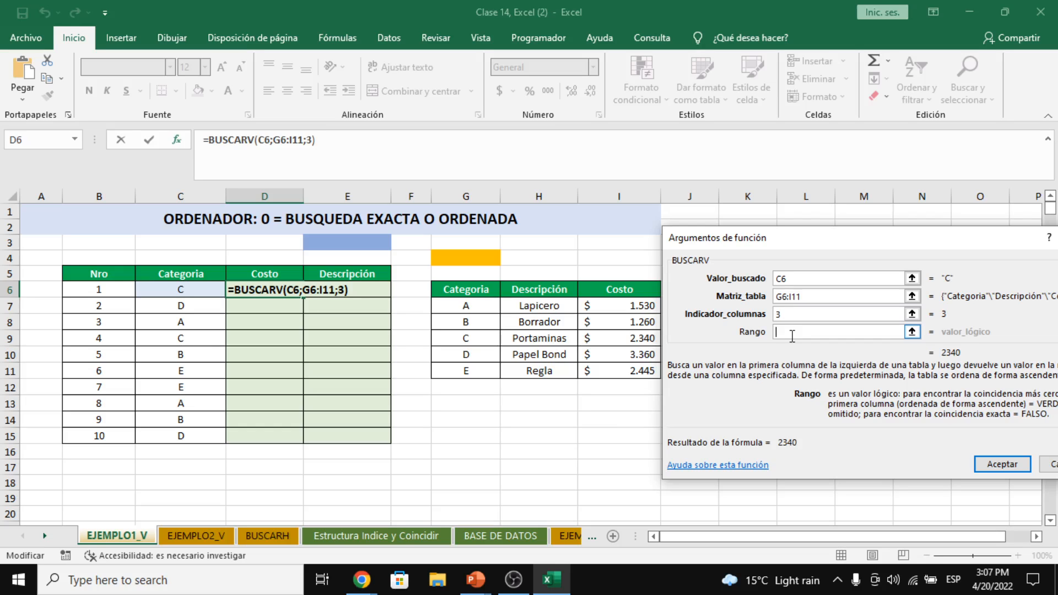
text(0)
key(BackSpace)
text(FALSO)
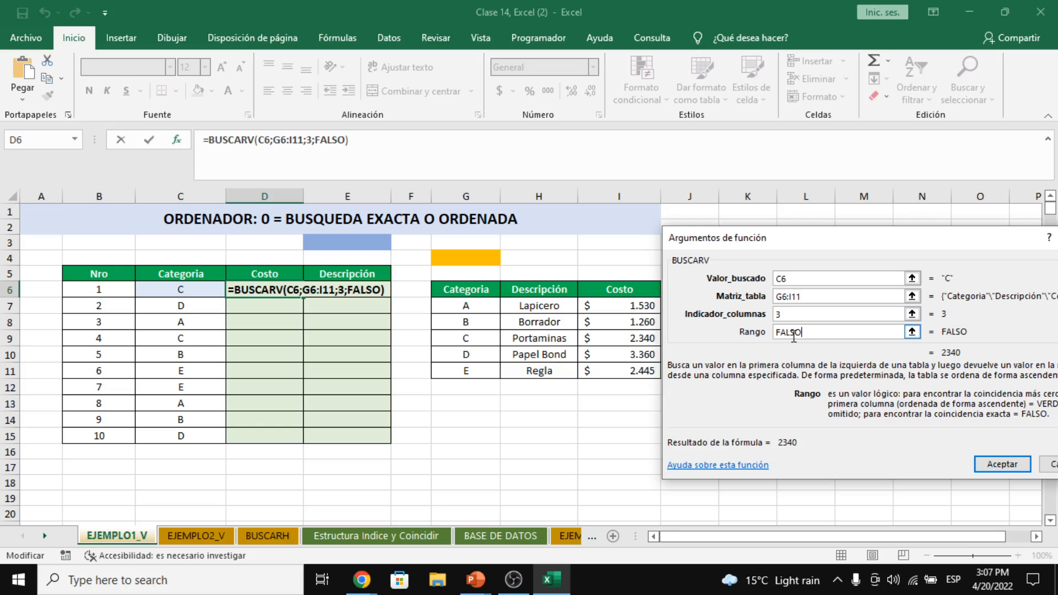
key(BackSpace)
key(BackSpace)
key(BackSpace)
key(BackSpace)
key(BackSpace)
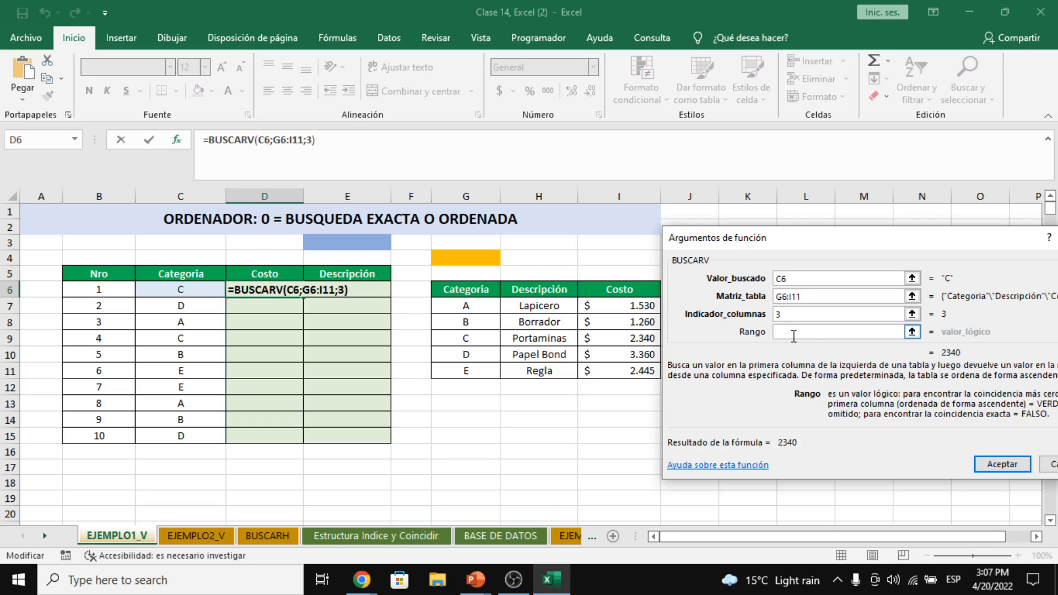
Try 1 and VERDADERO as the Rango argument of the BUSCARV formula, and clear it
text(1)
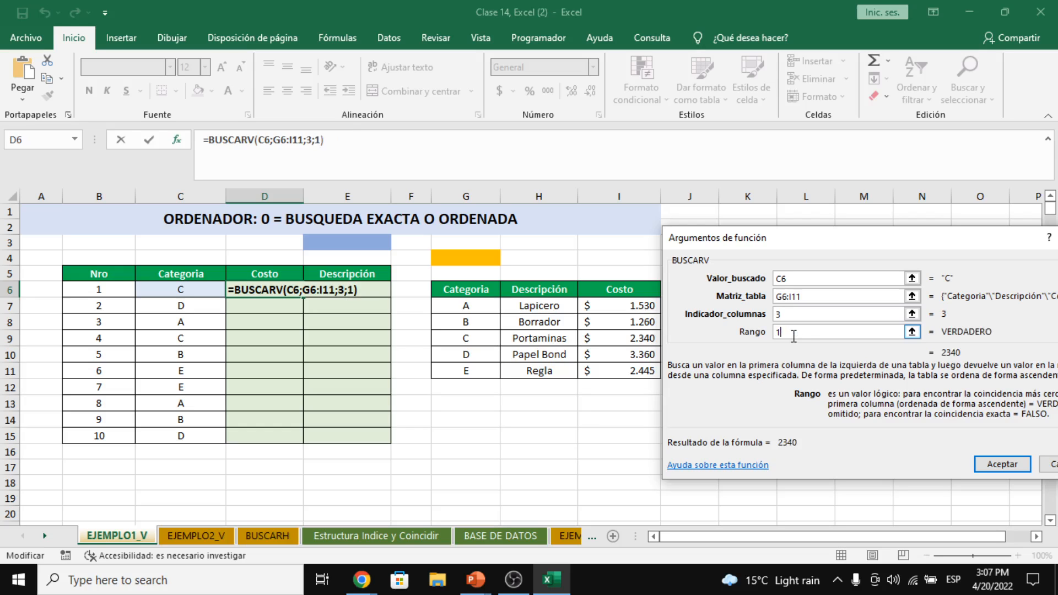
key(BackSpace)
text(VERDAD)
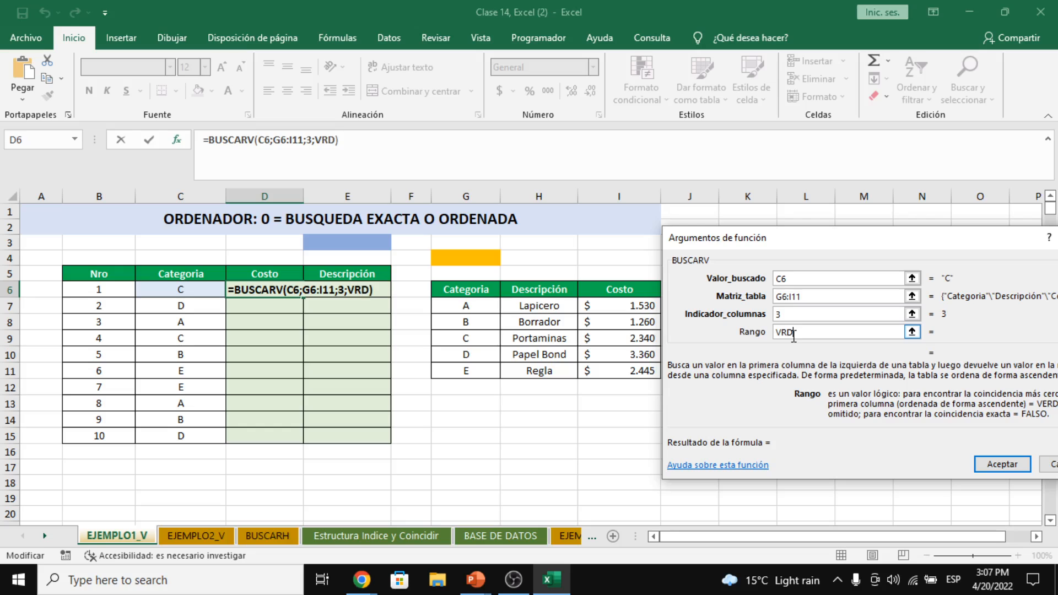
text(ERO)
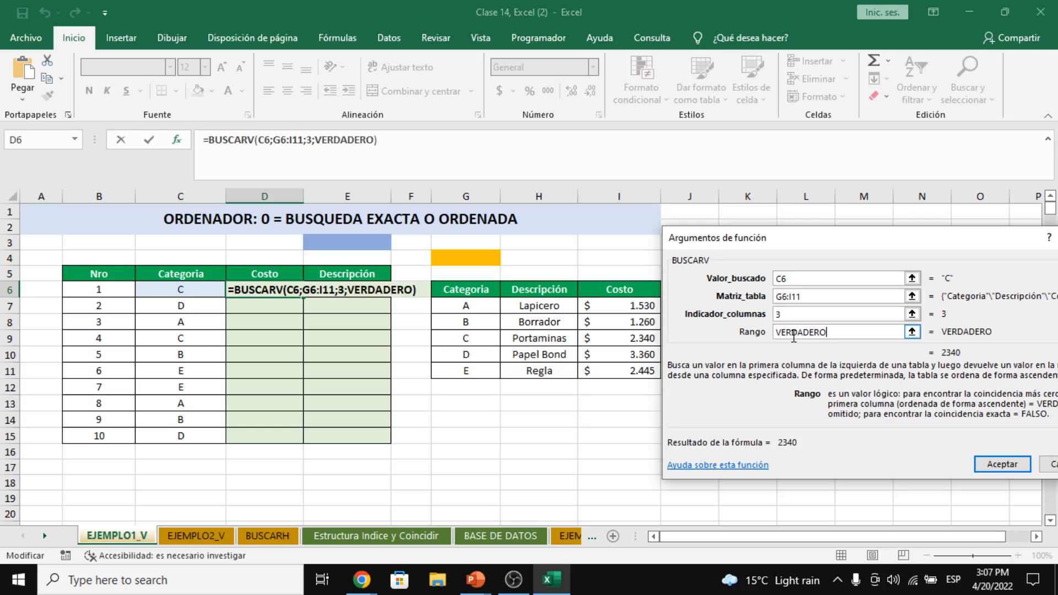
double_click(794, 333)
key(BackSpace)
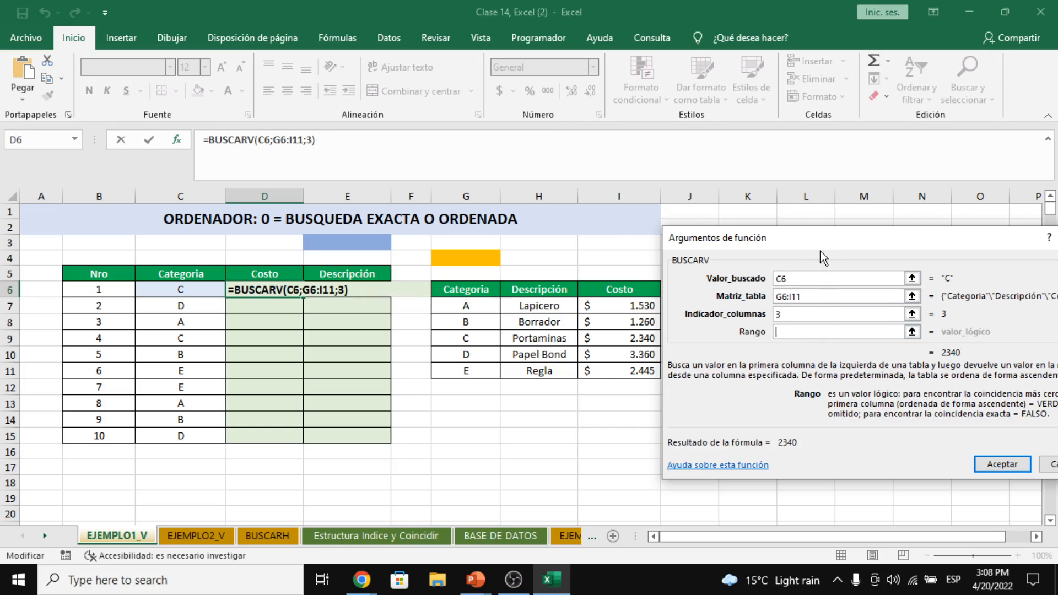
Move the arguments dialog clear of the reference table and accept the BUSCARV formula with Rango left empty
drag(820, 251, 741, 229)
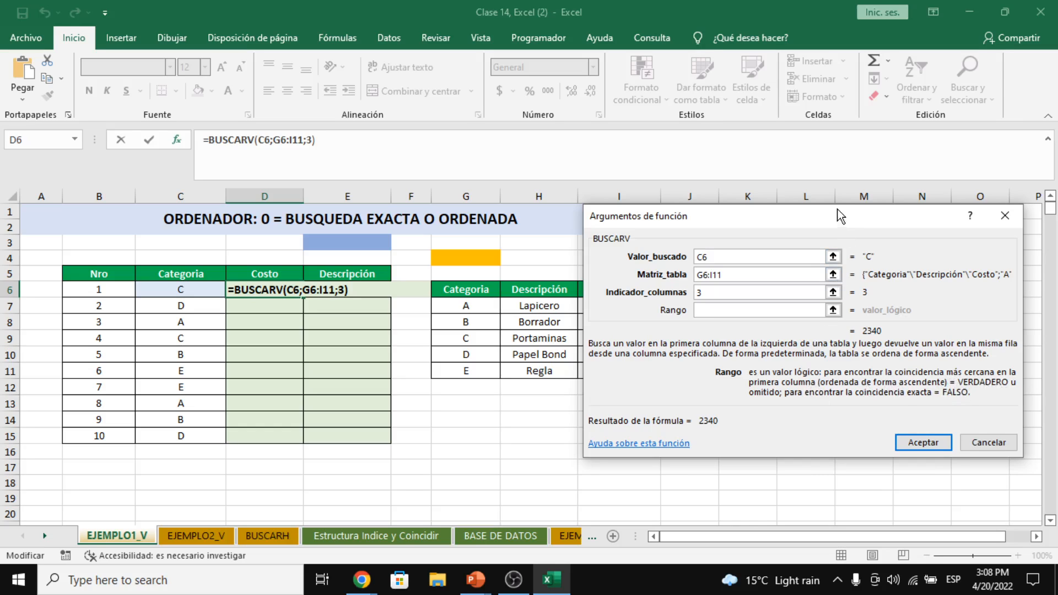
drag(836, 221, 873, 216)
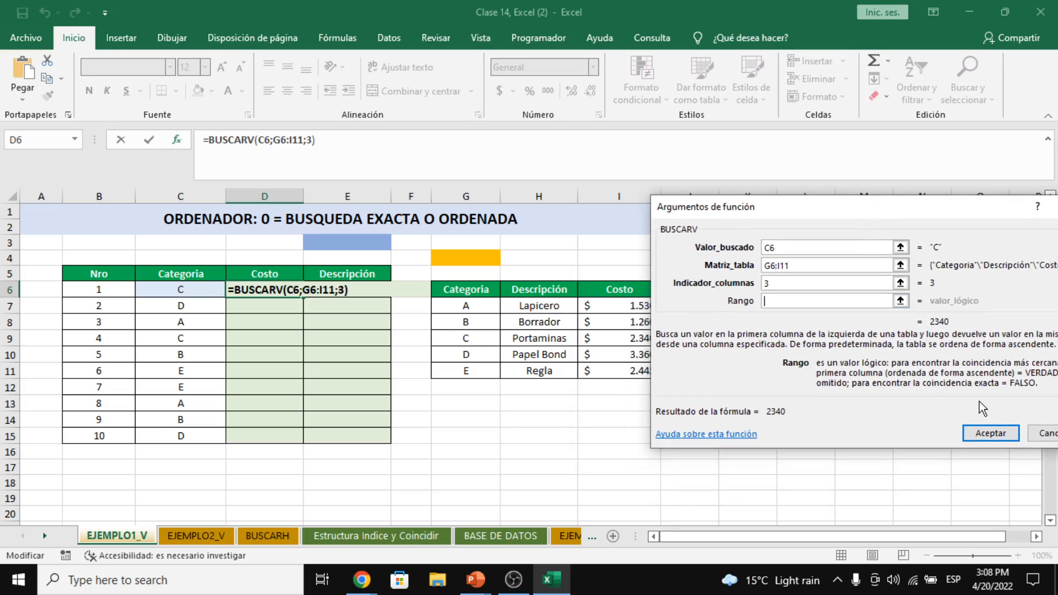
drag(804, 212, 842, 229)
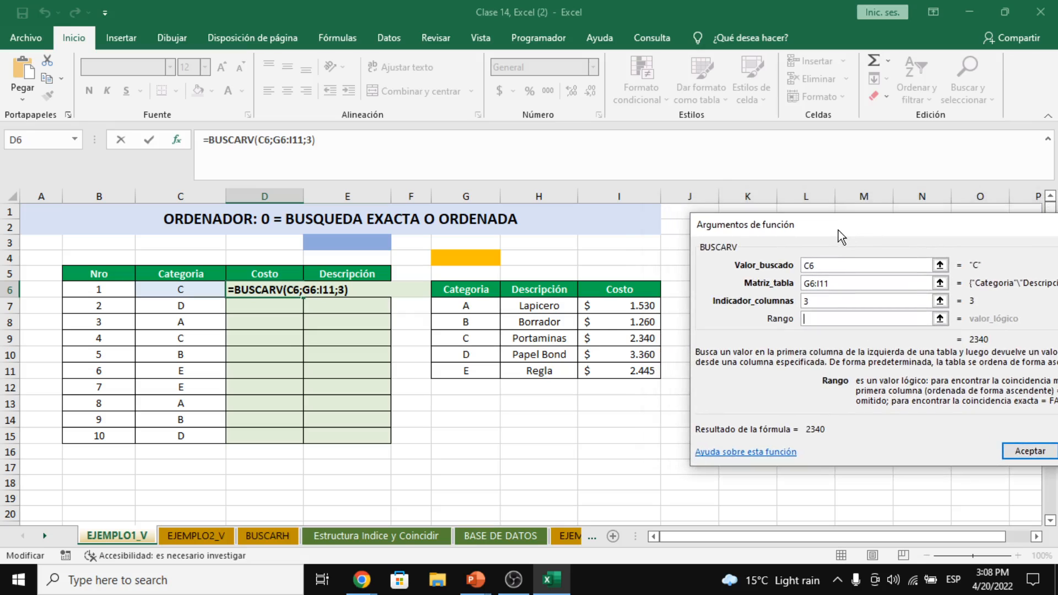
click(1029, 452)
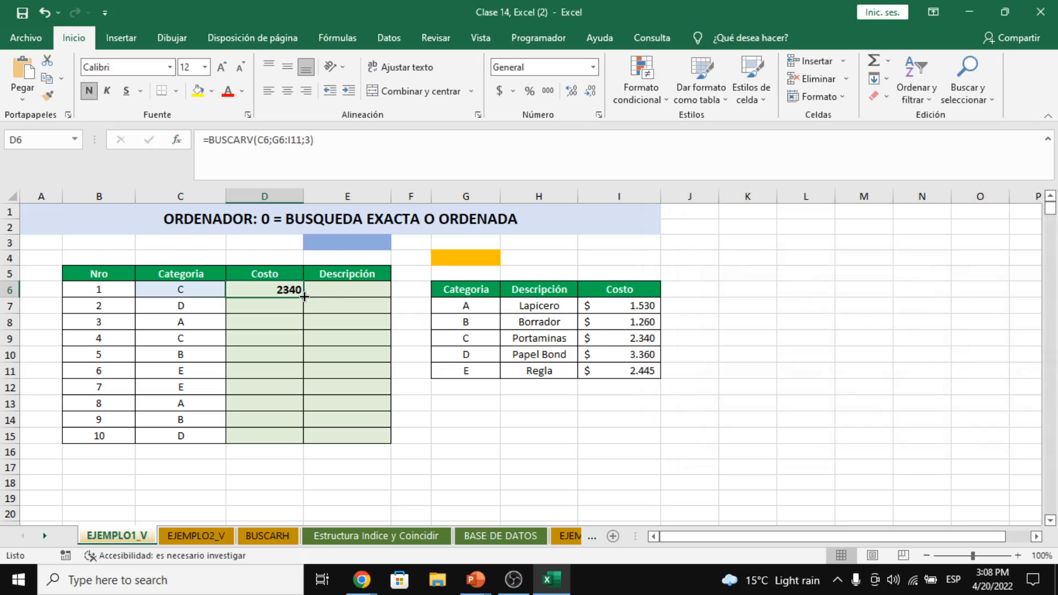
Fill the D6 BUSCARV formula down the Costo column to D15 and check the formula in D8
drag(305, 297, 292, 440)
click(267, 322)
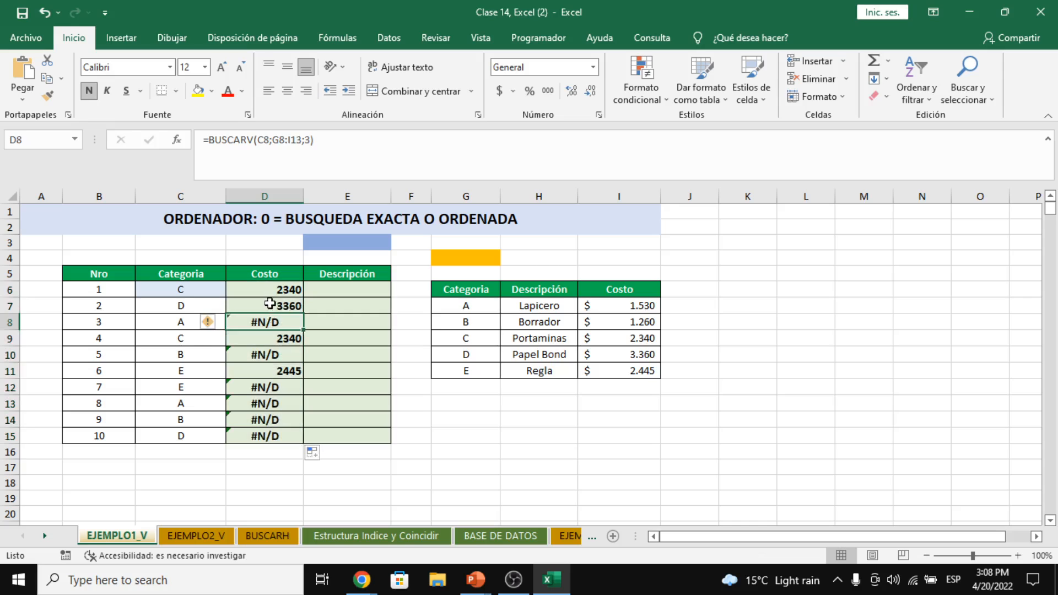
Make the table range in D6's BUSCARV formula absolute as $G$6:$I$11 and fill the formula down to D15
click(270, 290)
click(284, 139)
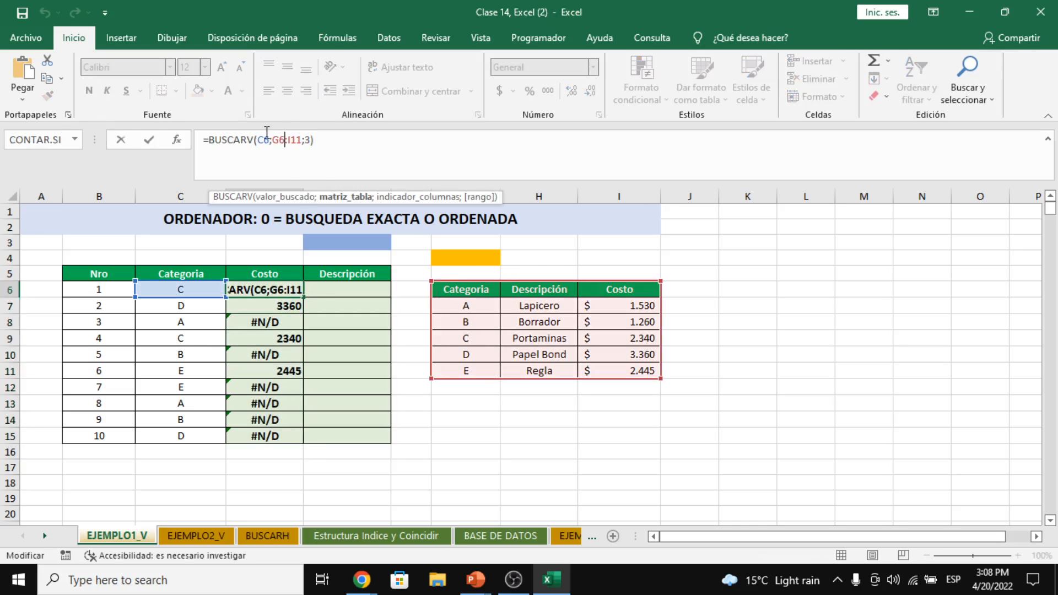
key(F4)
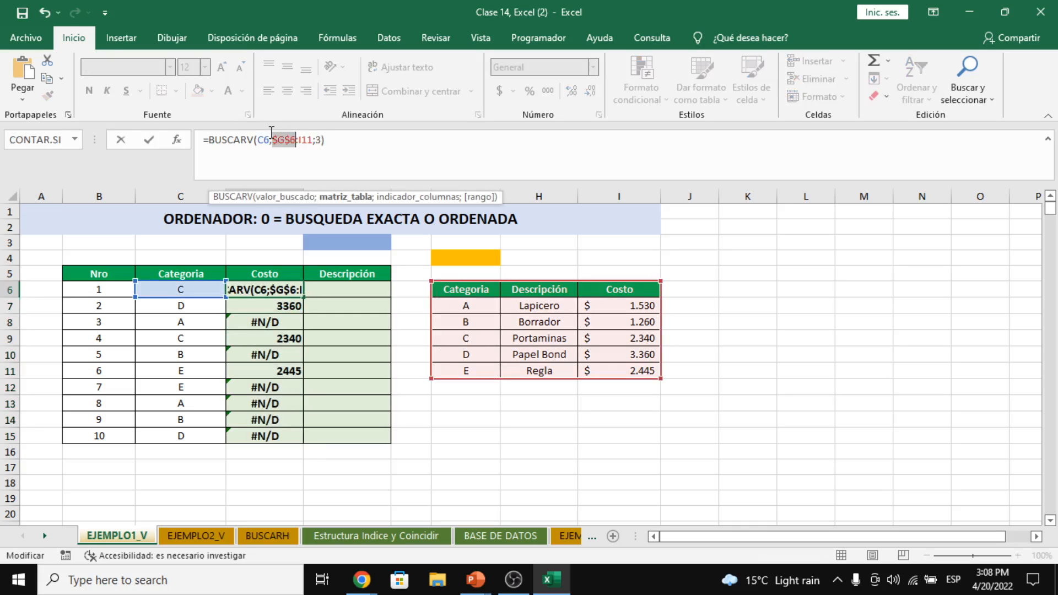
click(307, 139)
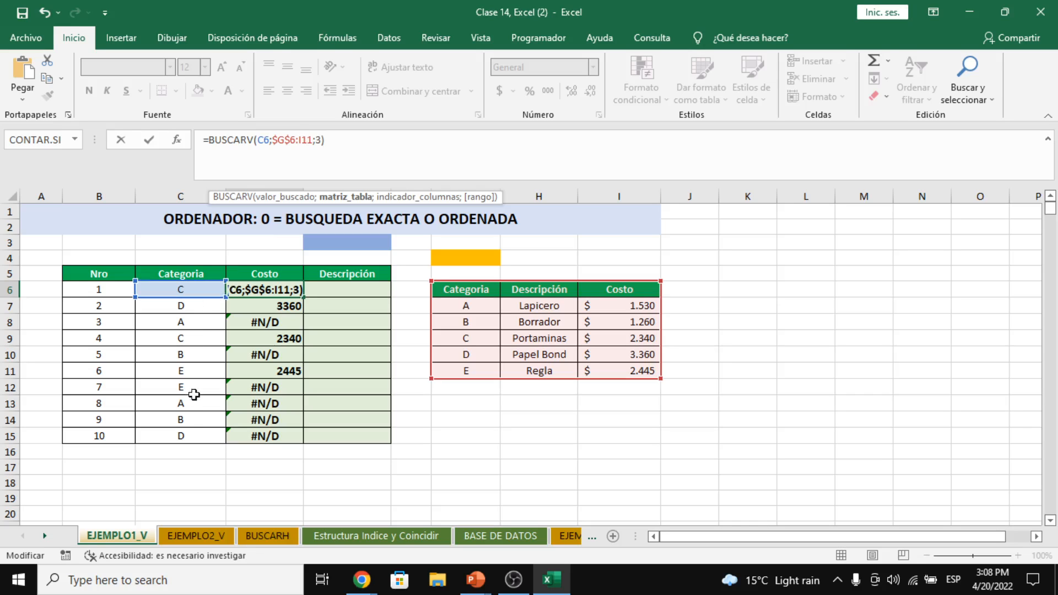
key(F4)
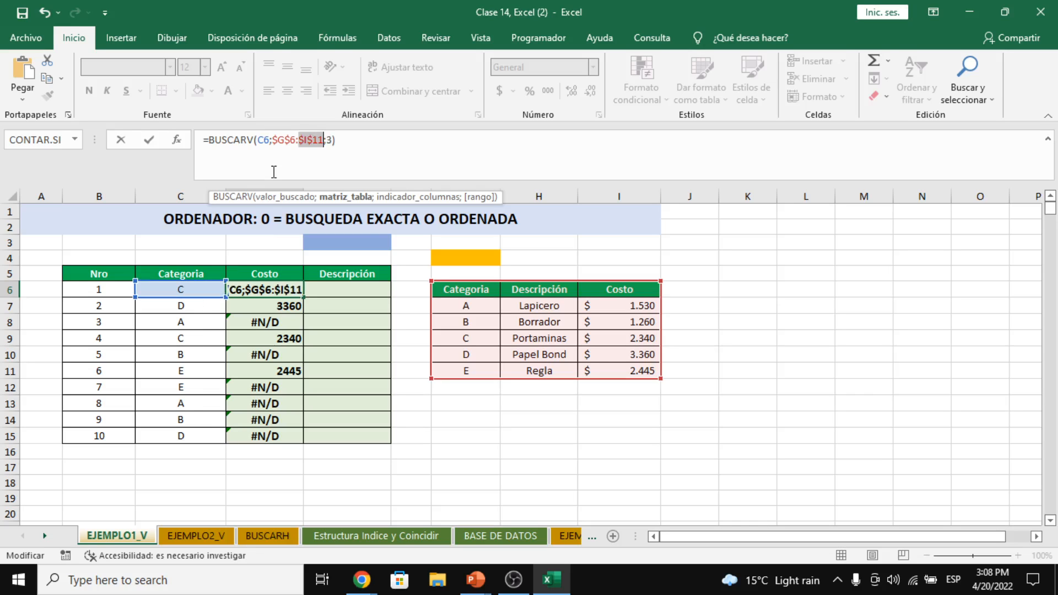
key(Return)
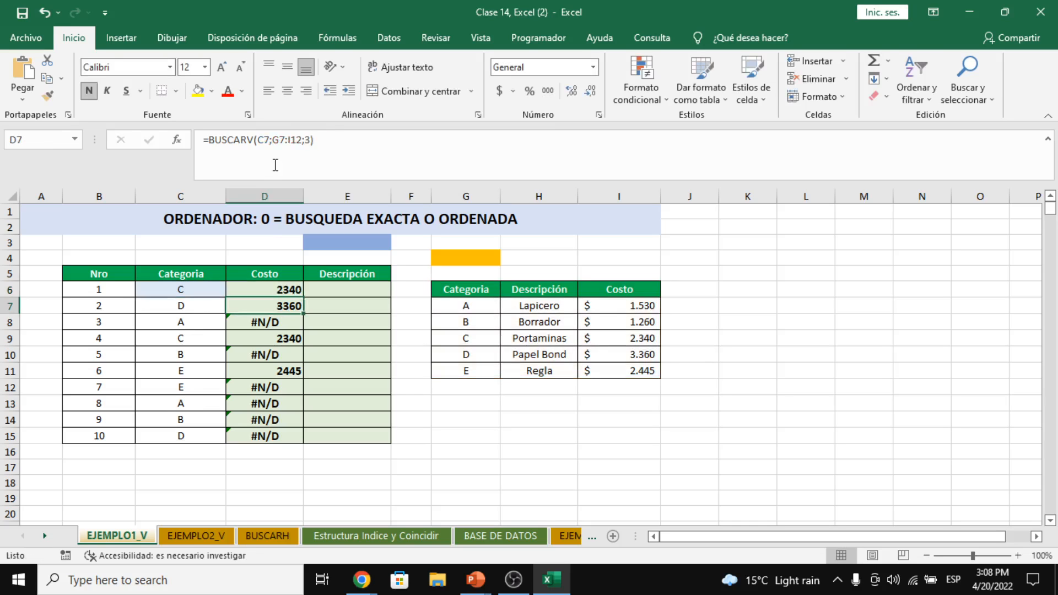
click(278, 292)
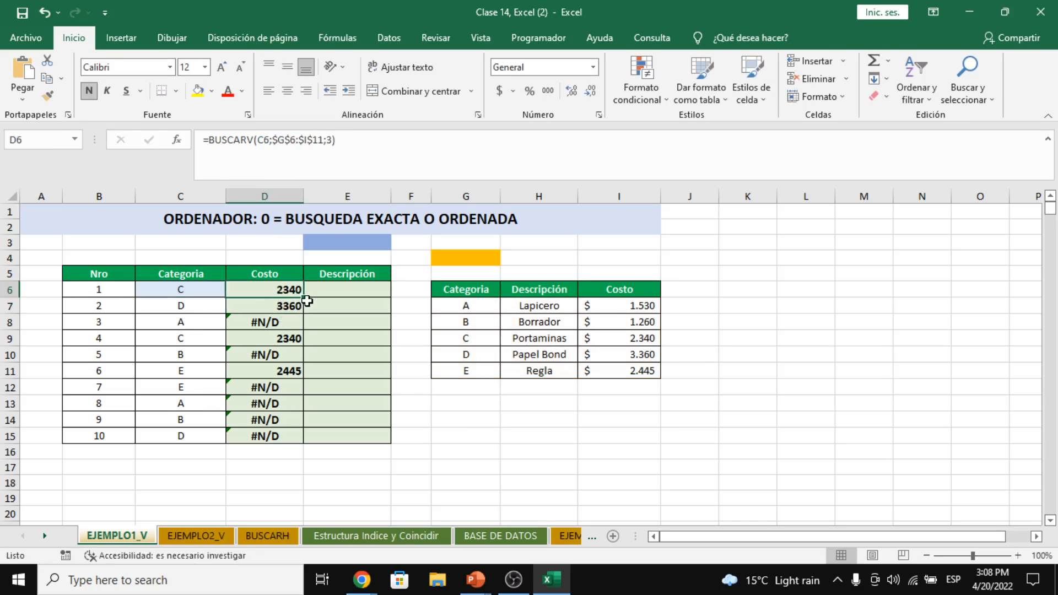
drag(307, 294, 307, 441)
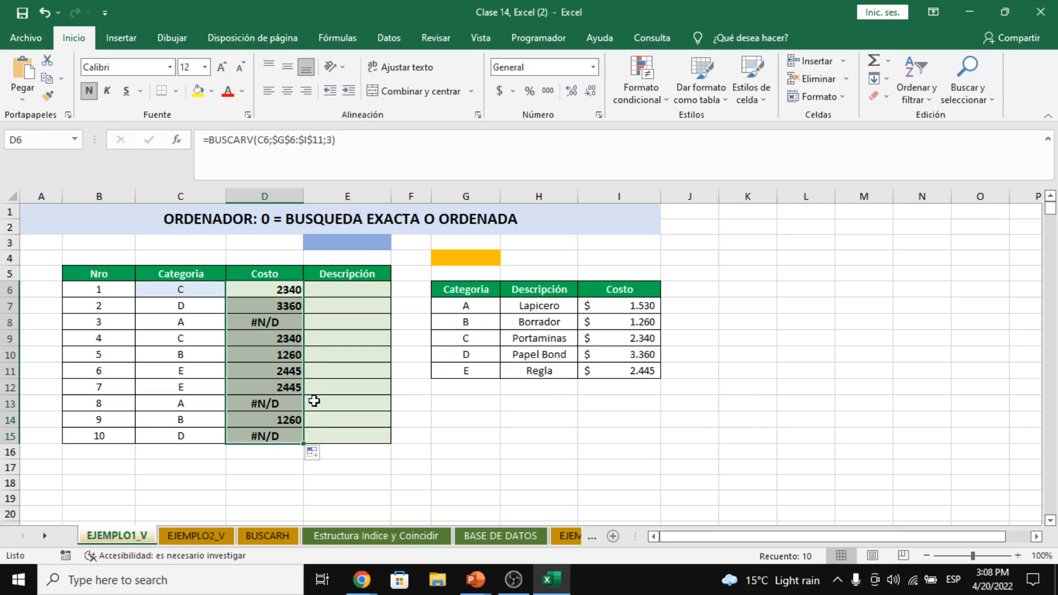
Inspect the BUSCARV formulas in the Costo column, comparing D6 and D7 with the error cells D8 and D13
click(287, 292)
click(339, 150)
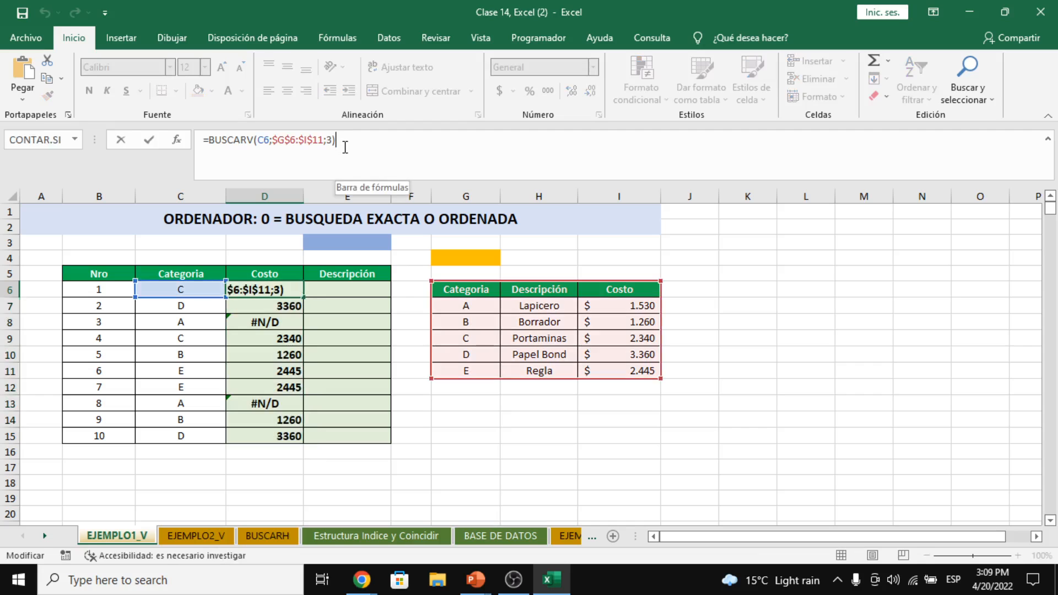
key(Escape)
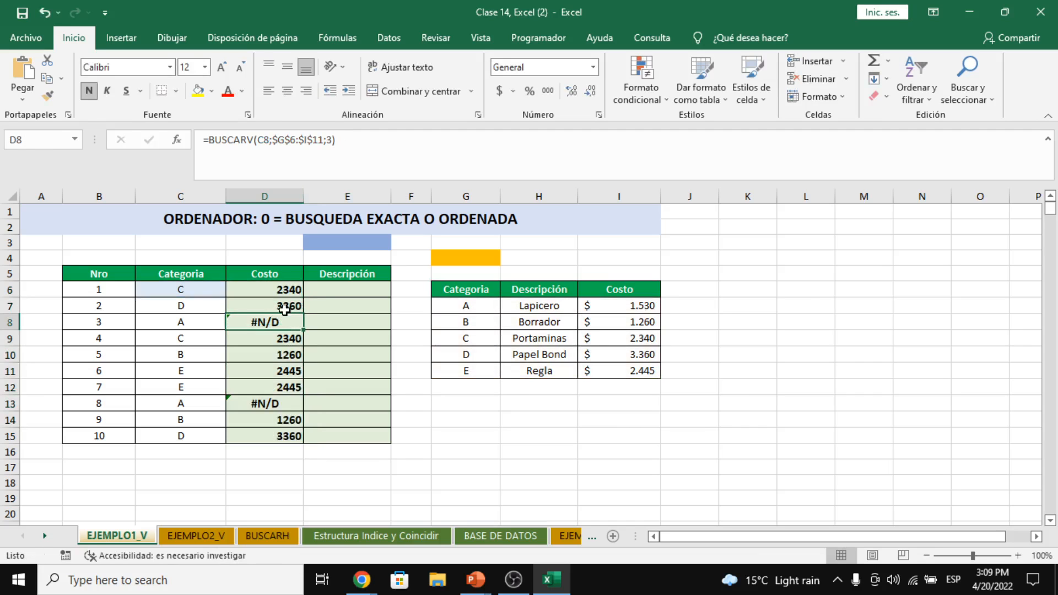
click(286, 309)
click(345, 175)
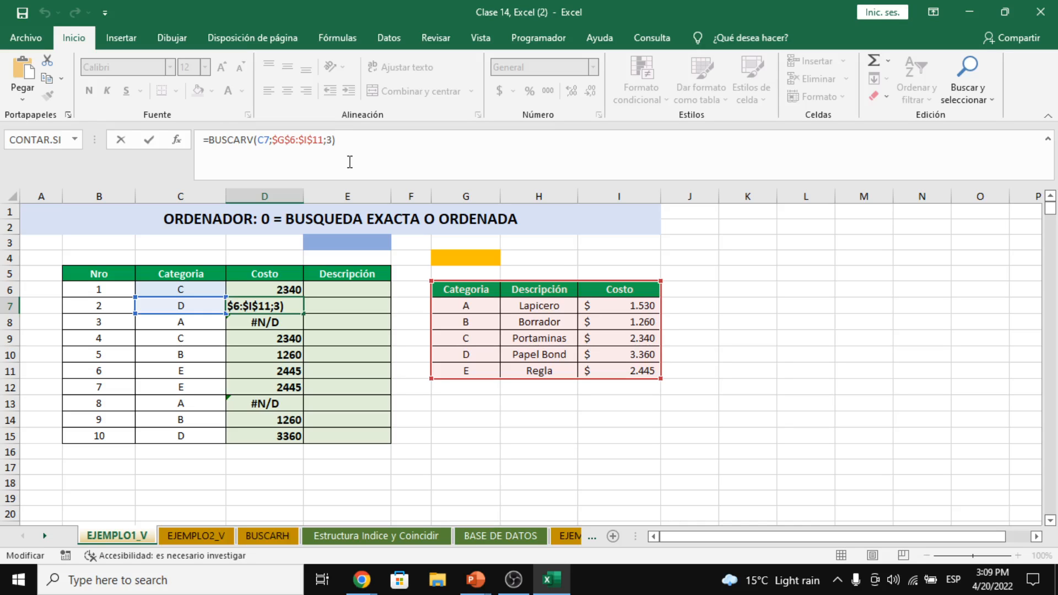
key(ctrl+Return)
click(277, 285)
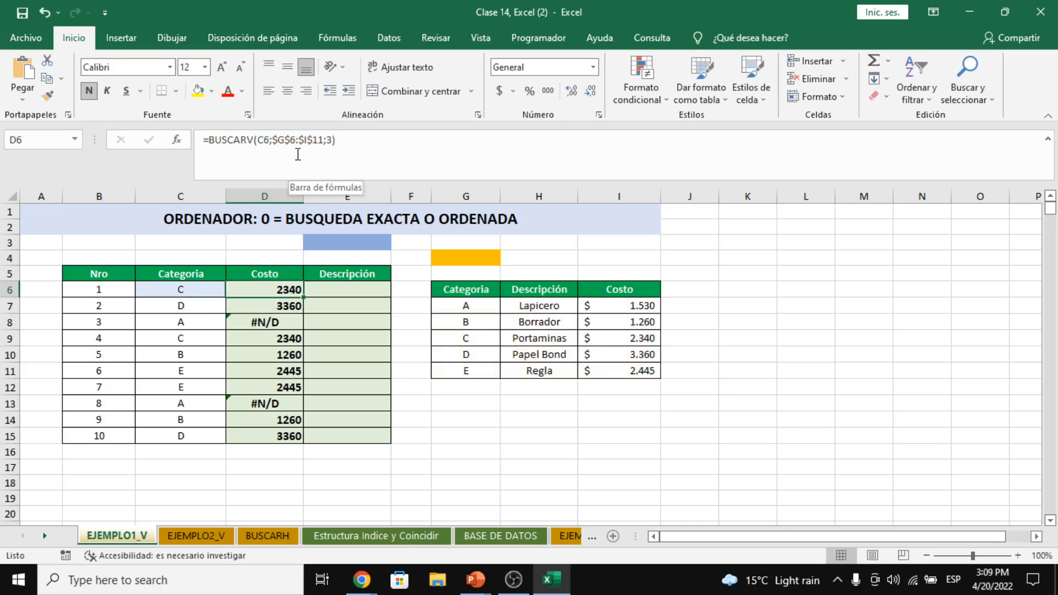
click(357, 161)
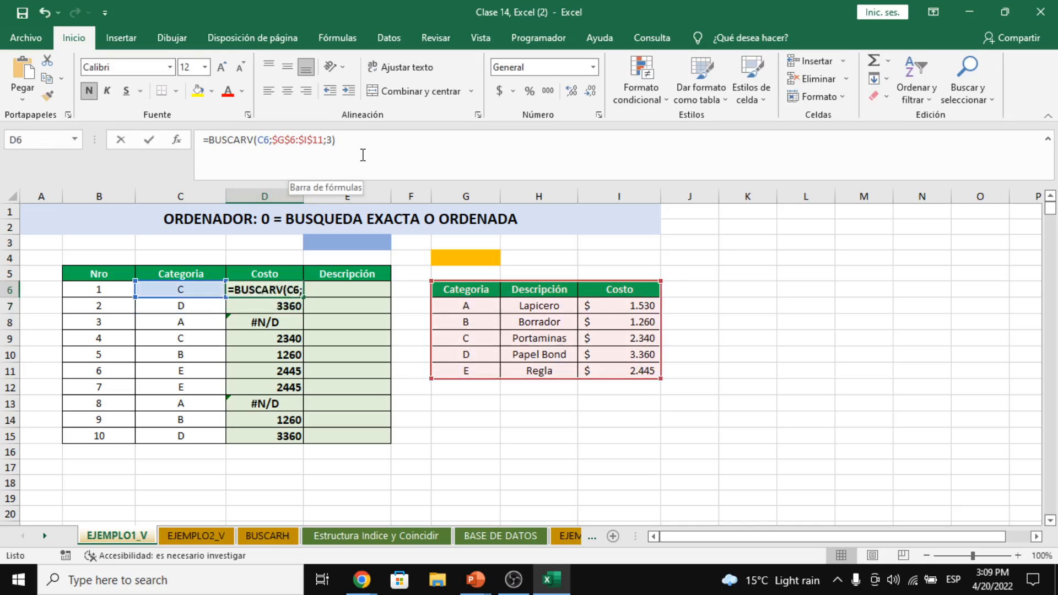
click(263, 328)
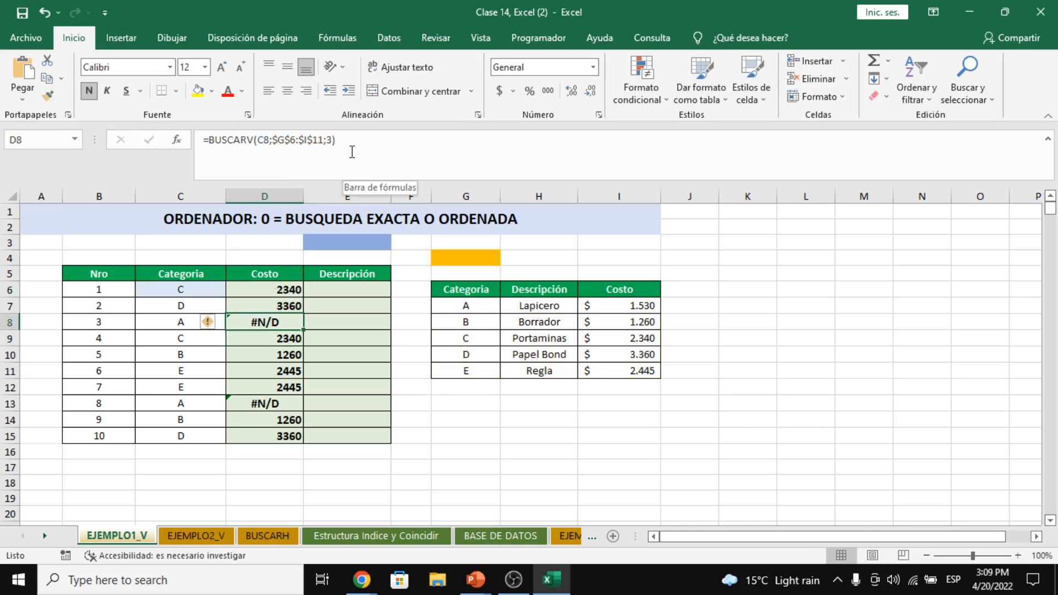
click(278, 407)
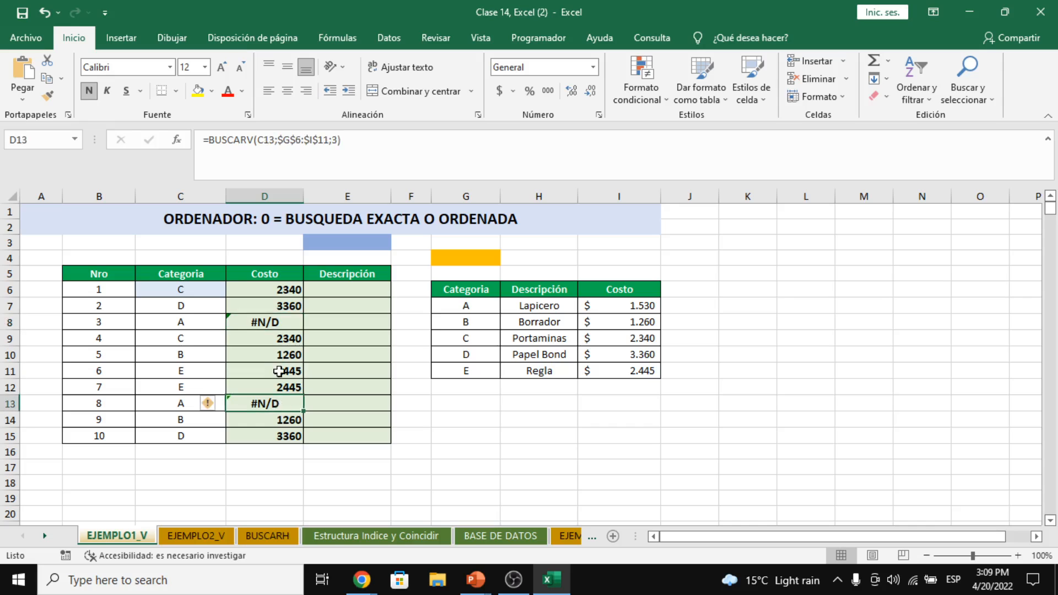
Set Rango to 0 for an exact match in D6's BUSCARV formula and fill it down to D15
click(284, 289)
click(336, 157)
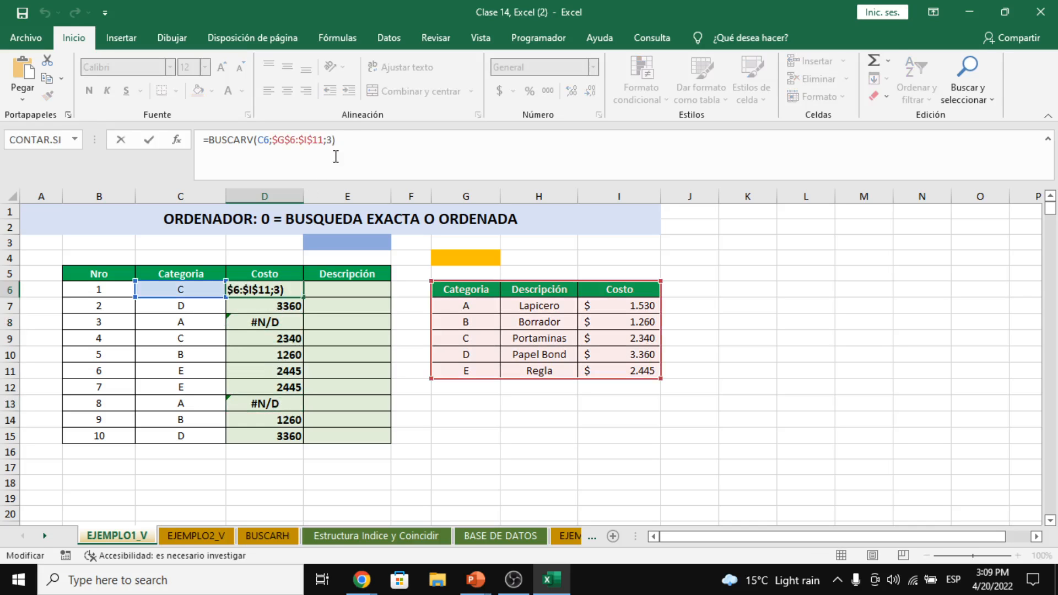
click(187, 144)
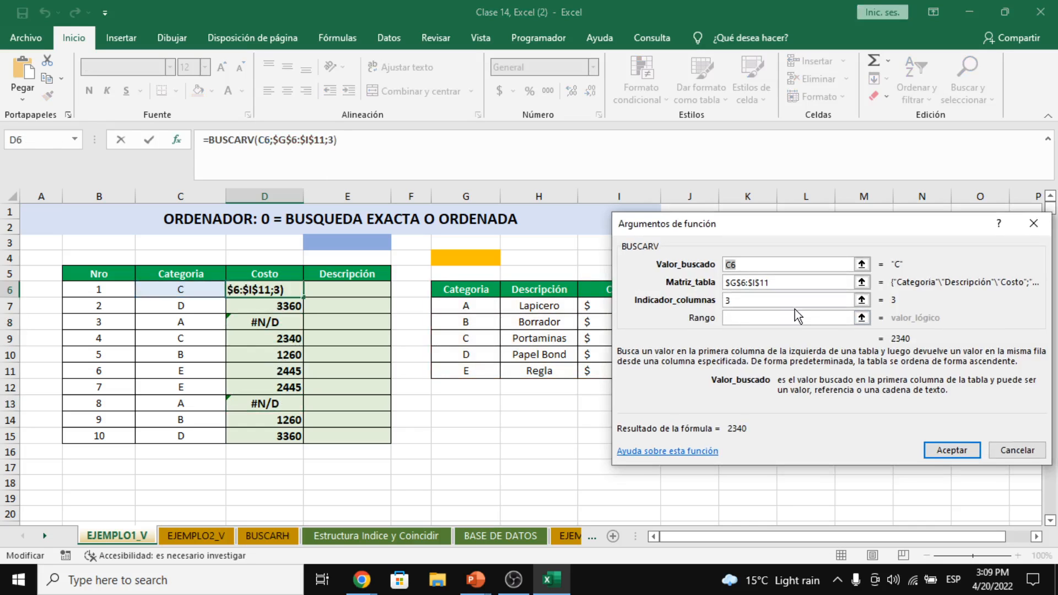
click(802, 319)
text(0)
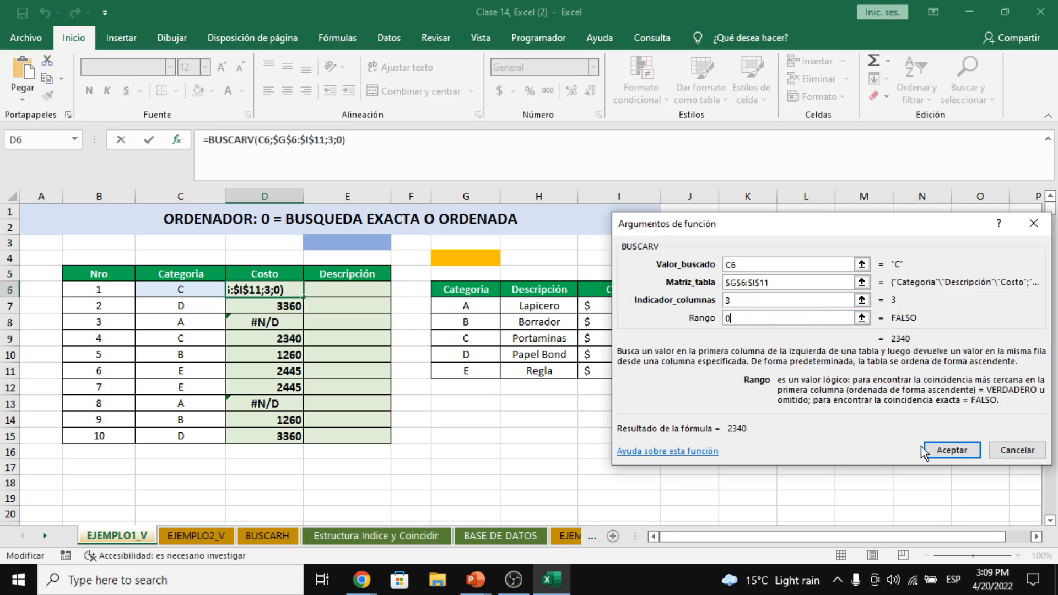
click(944, 450)
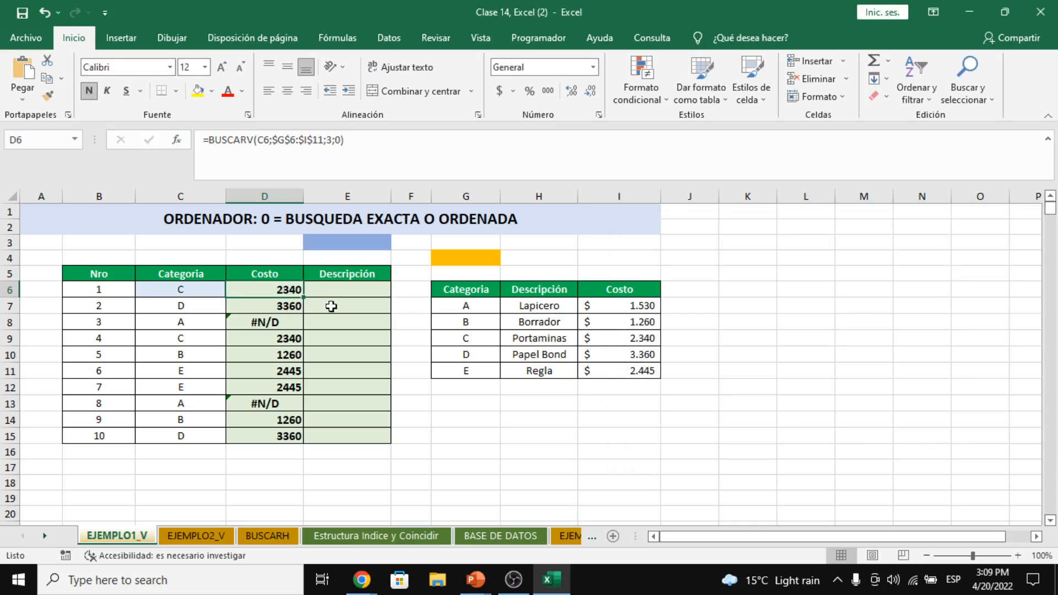
drag(303, 297, 316, 439)
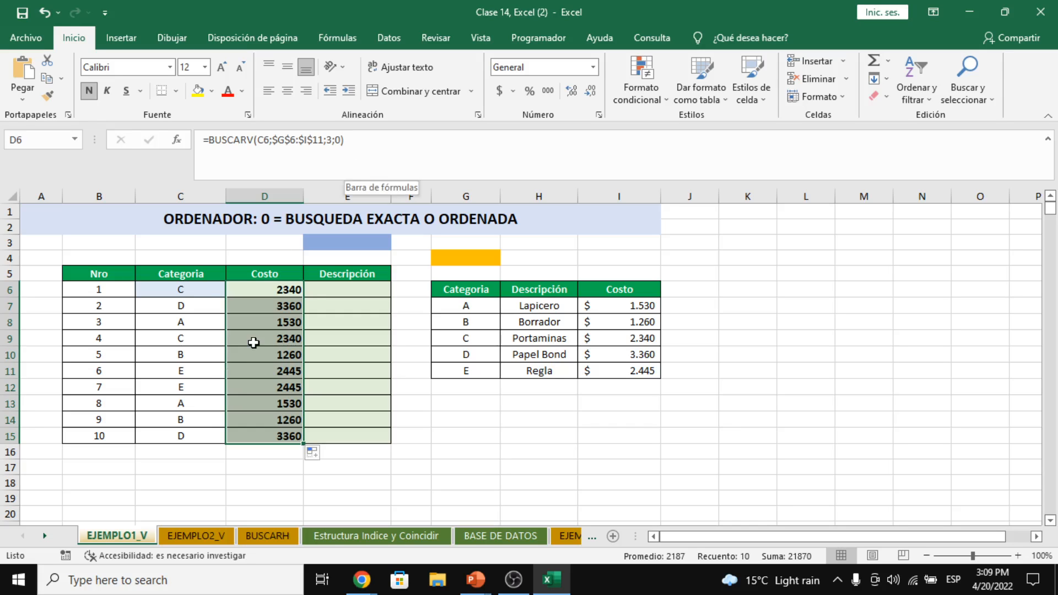
Review the Rango argument of D6's BUSCARV formula and check the Costo results against the Categoria column
click(264, 274)
click(264, 290)
click(178, 140)
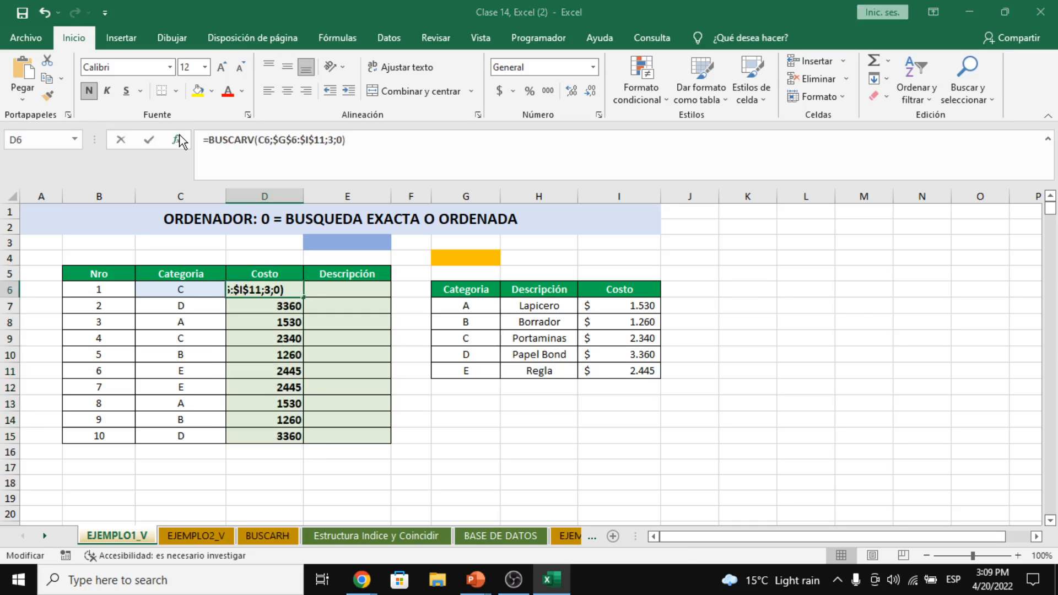
click(765, 321)
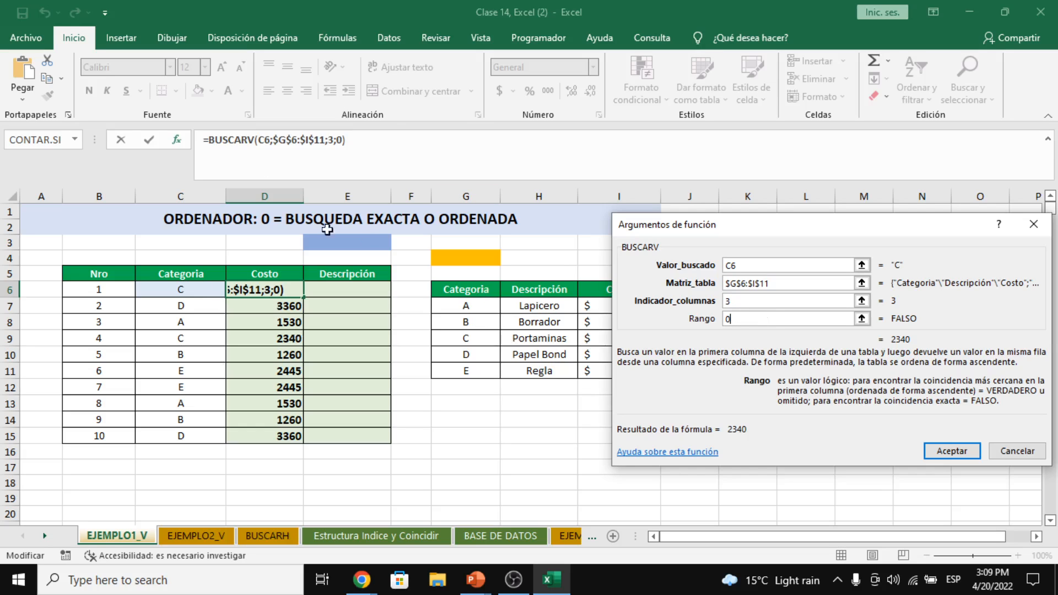
drag(752, 324, 697, 325)
click(945, 453)
click(306, 324)
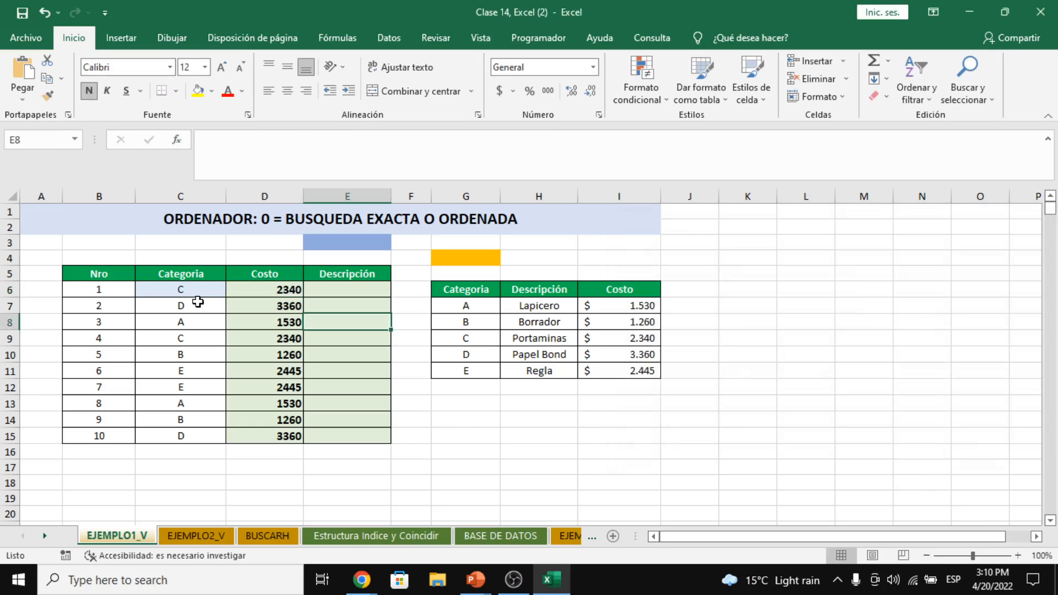
click(190, 291)
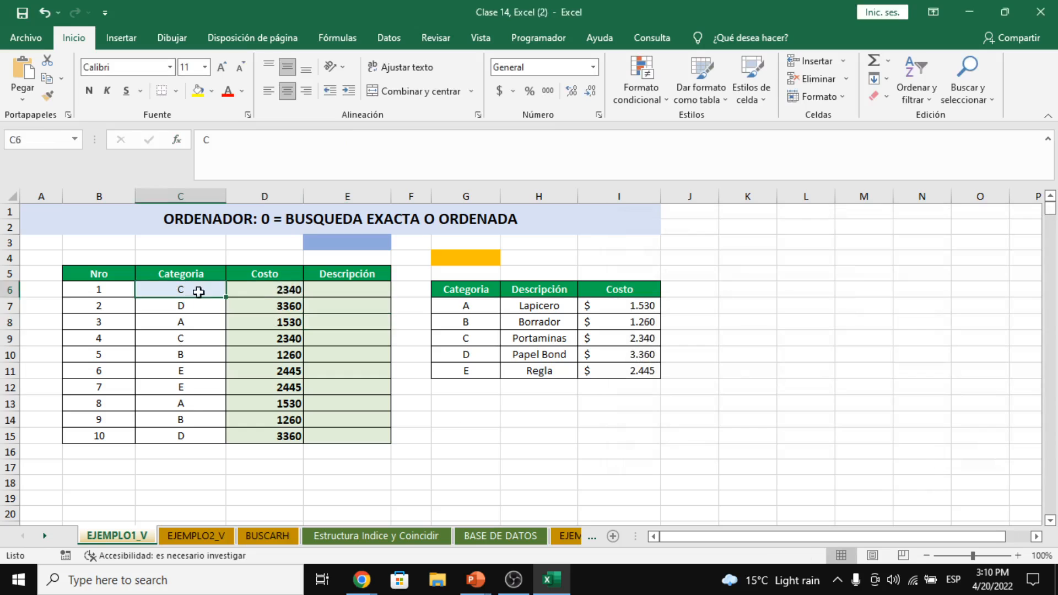
drag(199, 290, 194, 432)
click(288, 287)
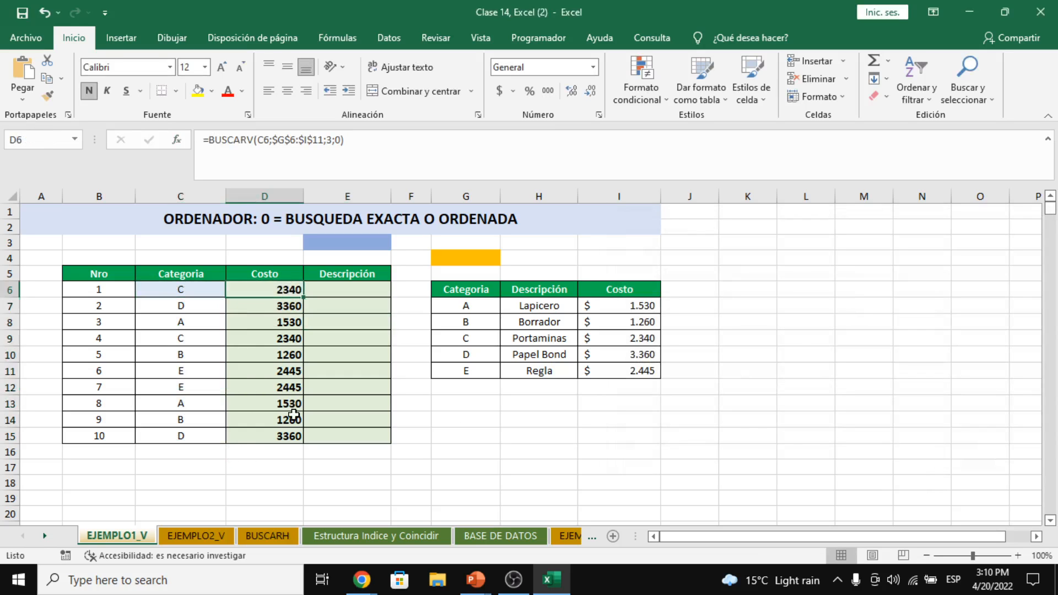
click(295, 344)
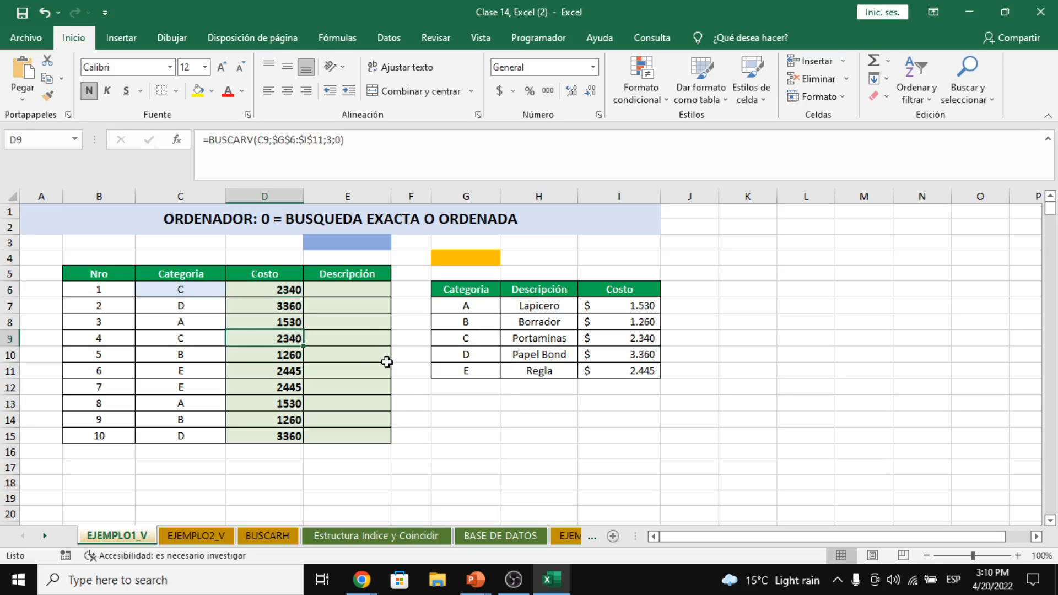
Start a BUSCARV formula in E6, the first Descripción cell, with C6 as Valor_buscado
click(346, 292)
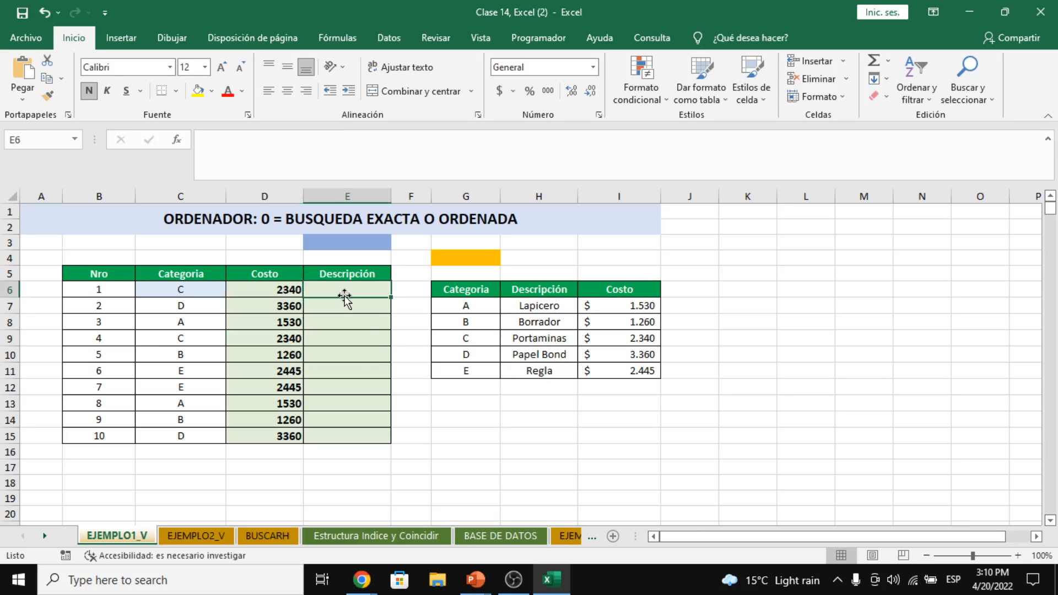
text(=BUS)
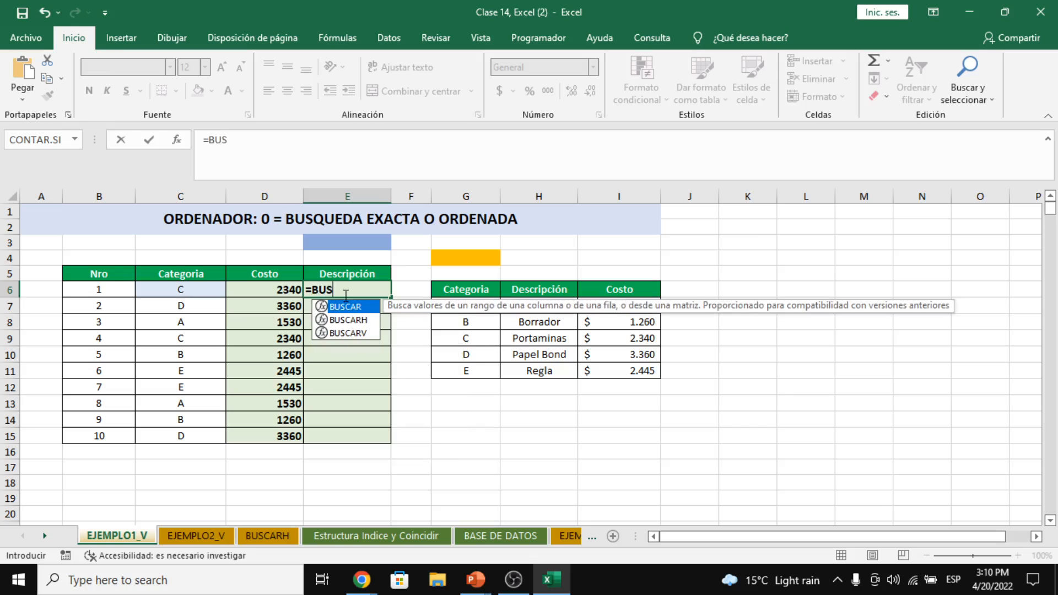
key(Down)
key(Down)
key(Tab)
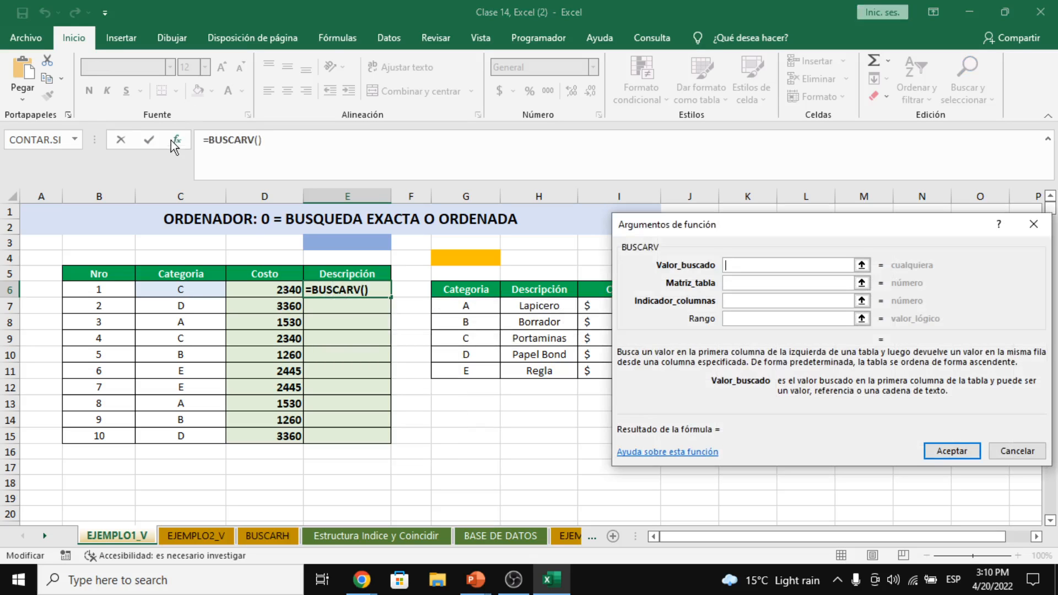
click(200, 288)
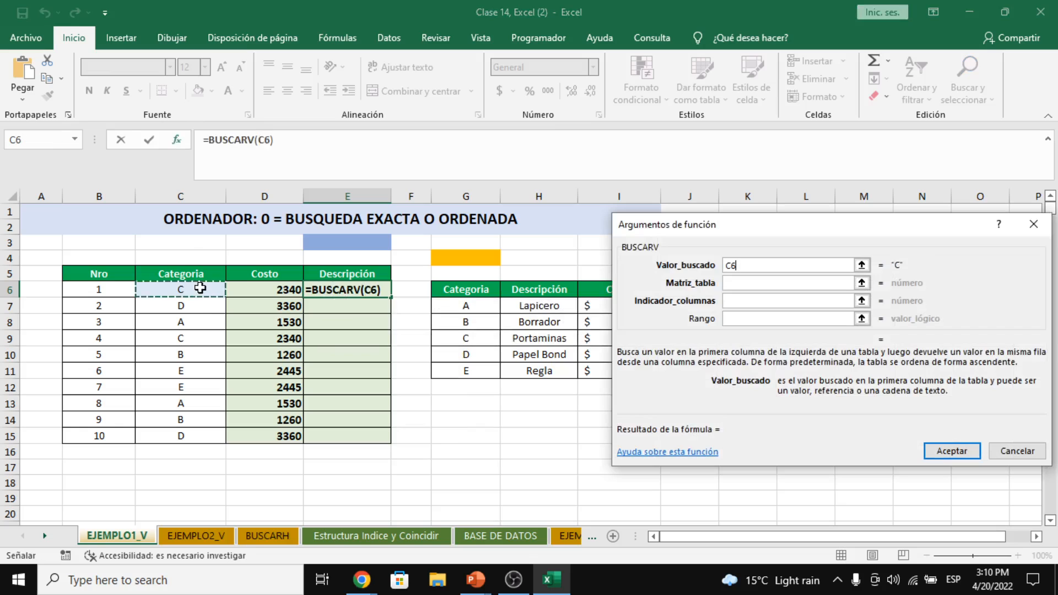
Complete E6's BUSCARV formula with Matriz_tabla G6:I11, Indicador_columnas 2 and Rango 0
click(754, 284)
drag(743, 244, 800, 242)
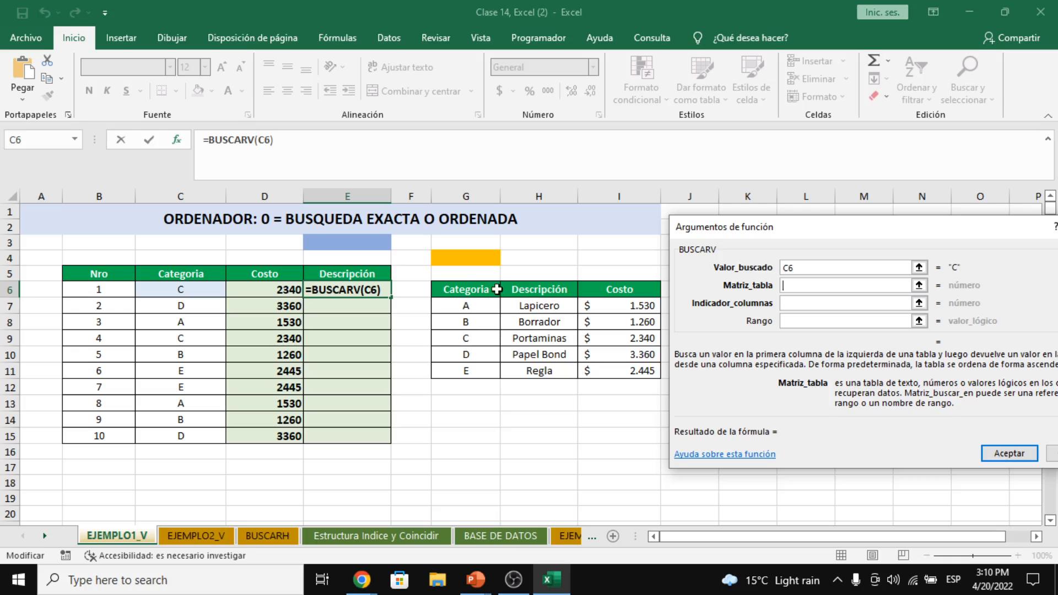
drag(495, 291, 607, 374)
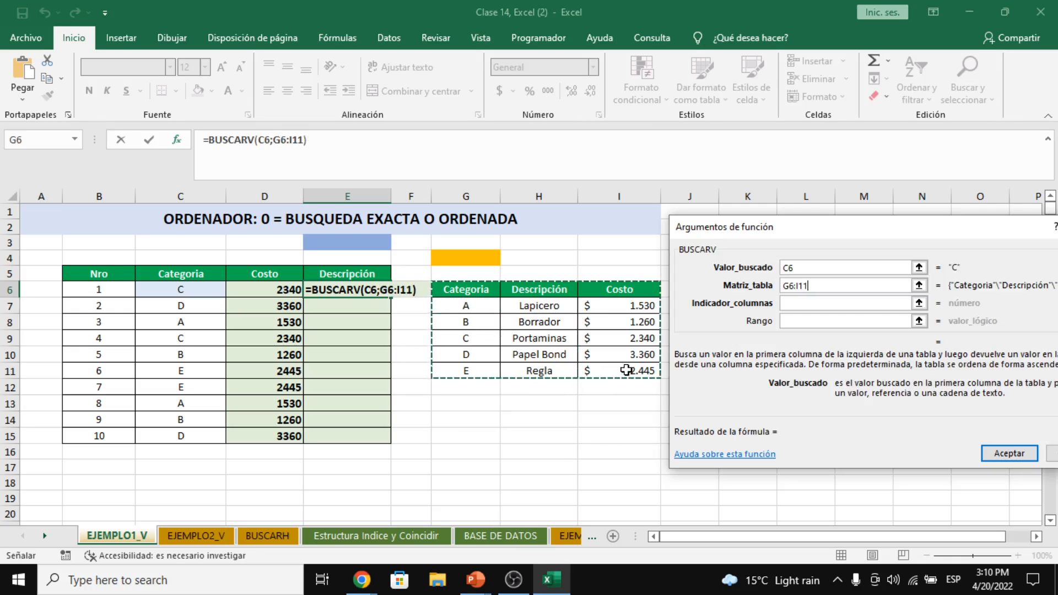
click(830, 306)
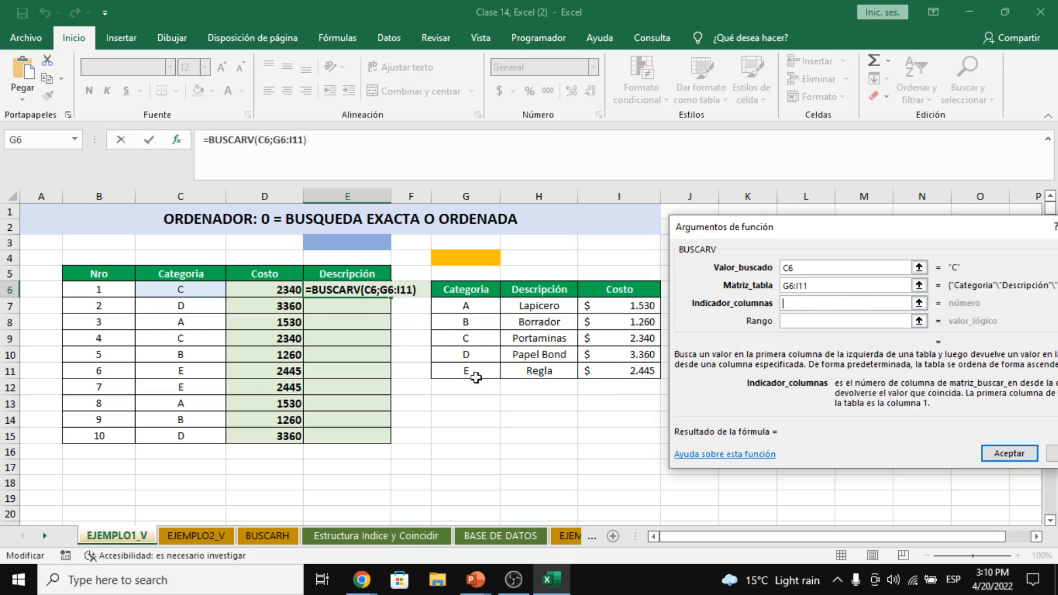
text(2)
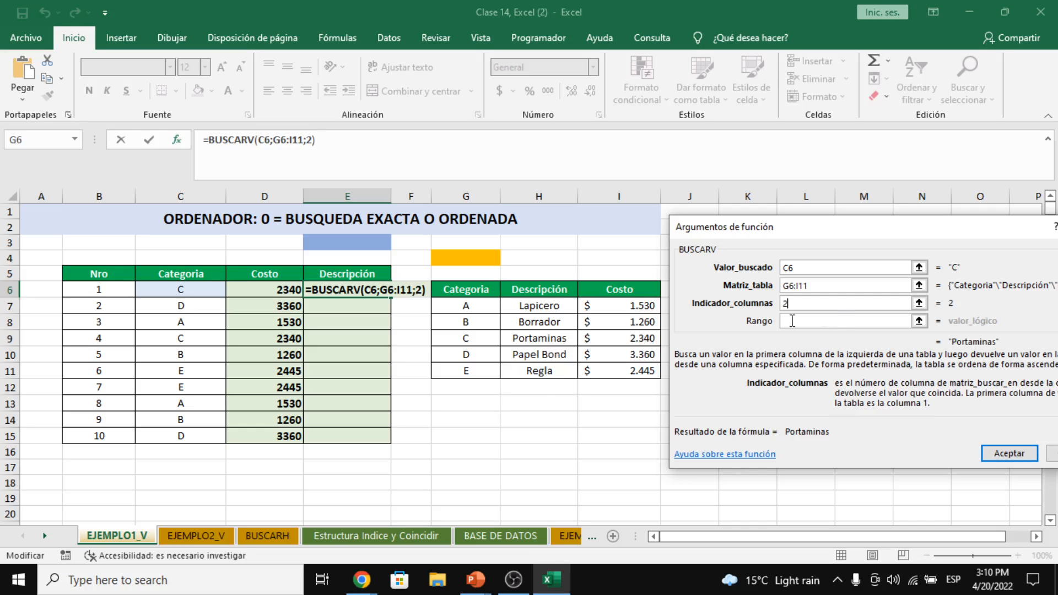
click(844, 321)
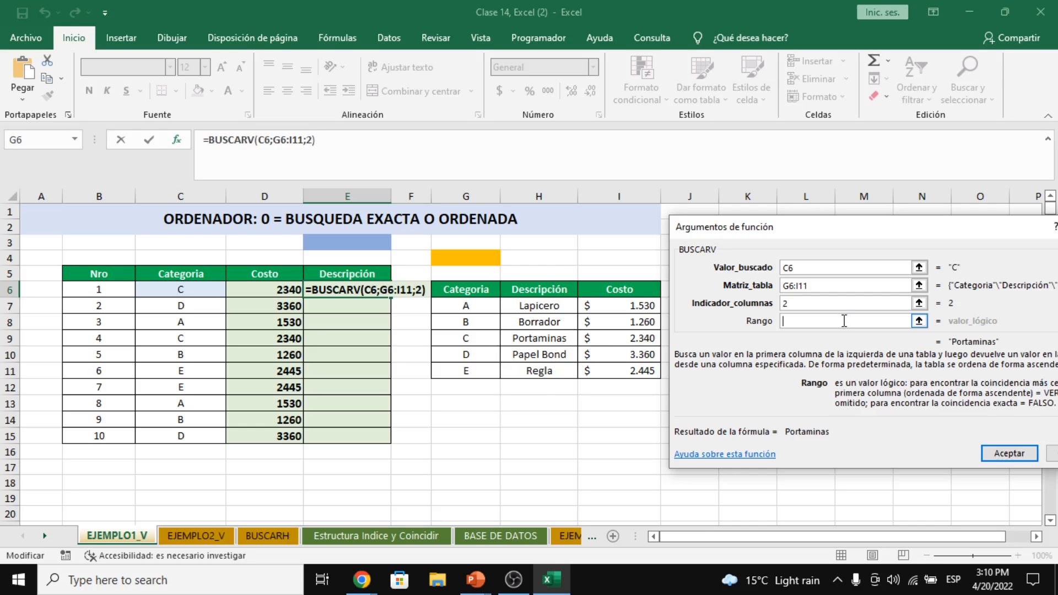
text(0)
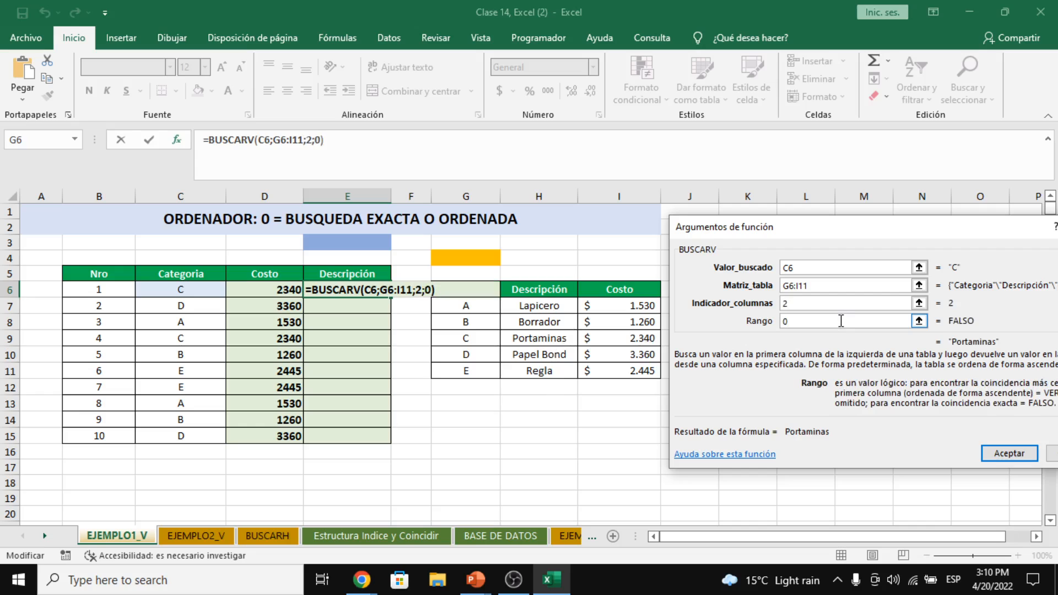
click(1011, 455)
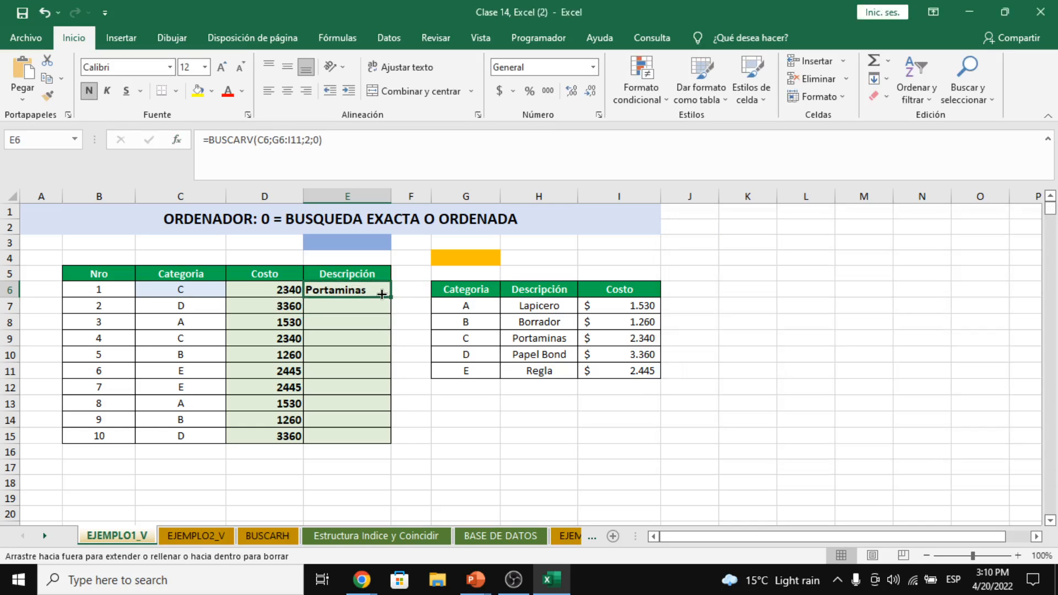
Make the table range in E6's BUSCARV formula absolute as $G$6:$I$11
key(F4)
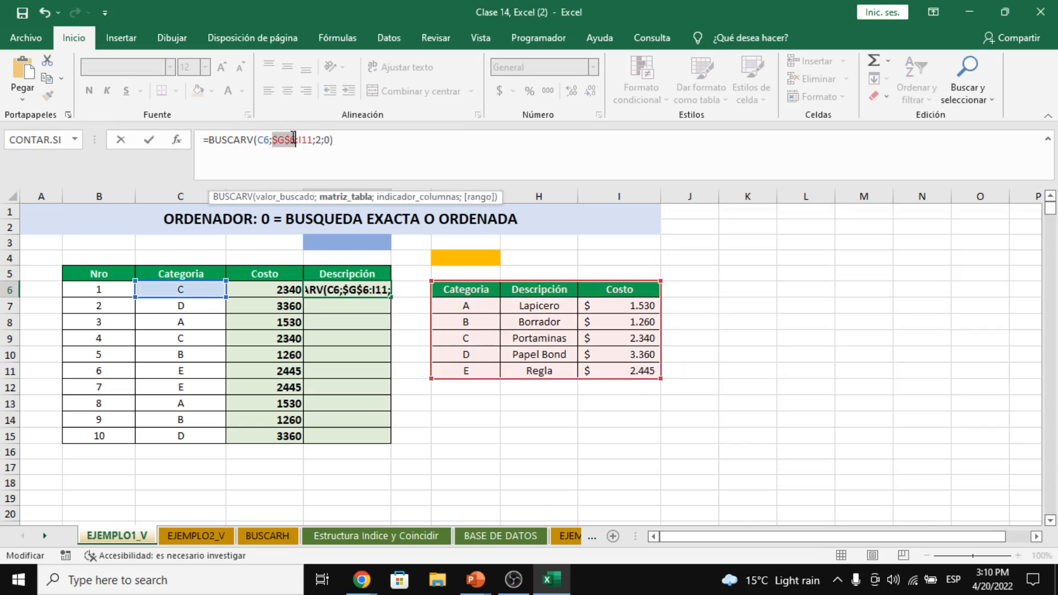
click(308, 138)
key(F4)
key(Return)
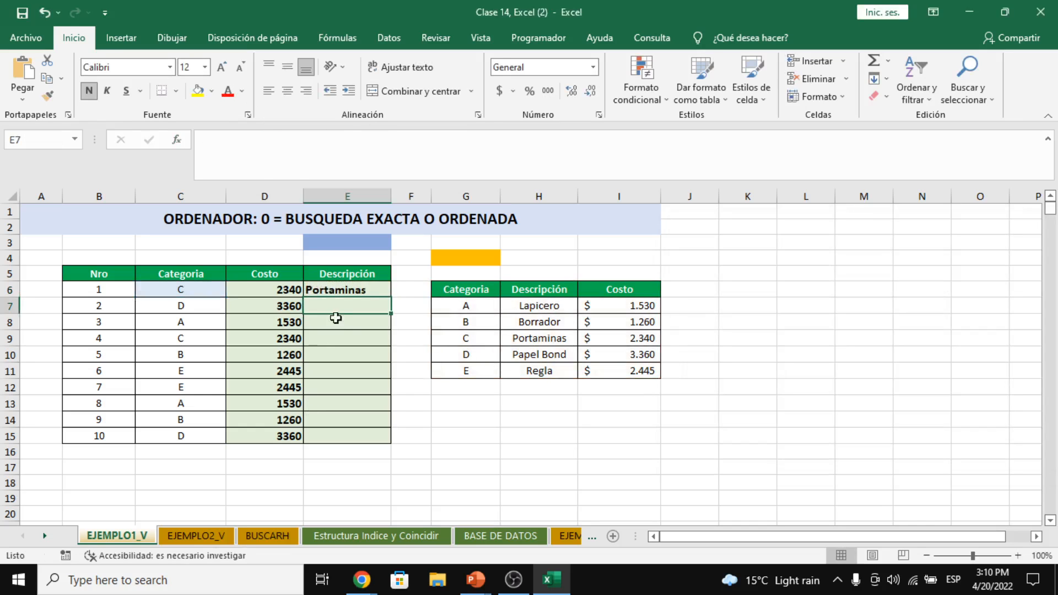
click(344, 290)
drag(392, 298, 392, 456)
click(349, 453)
key(Delete)
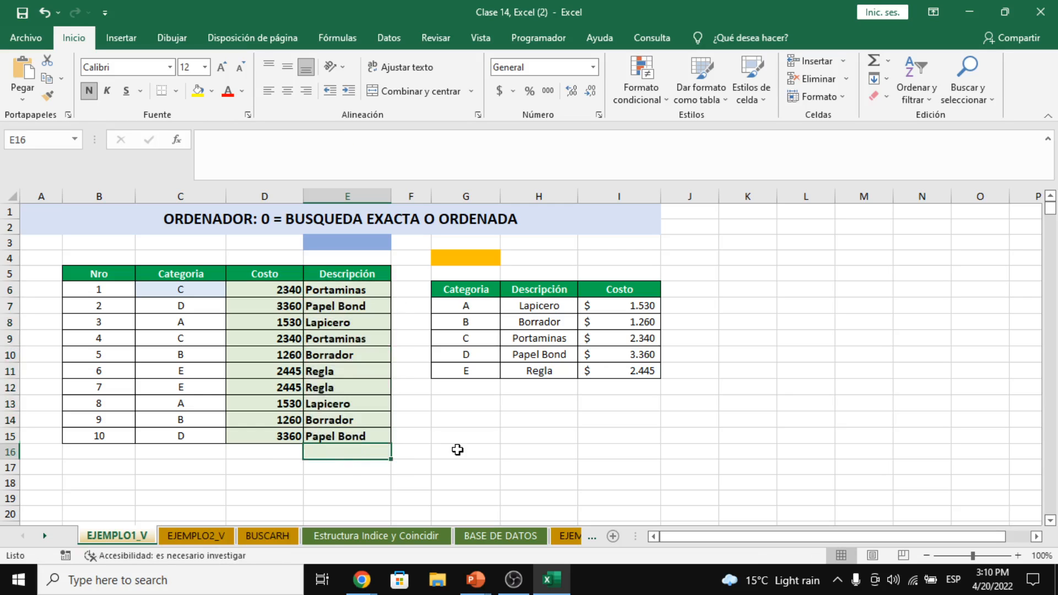
click(458, 449)
key(ctrl+z)
key(ctrl+z)
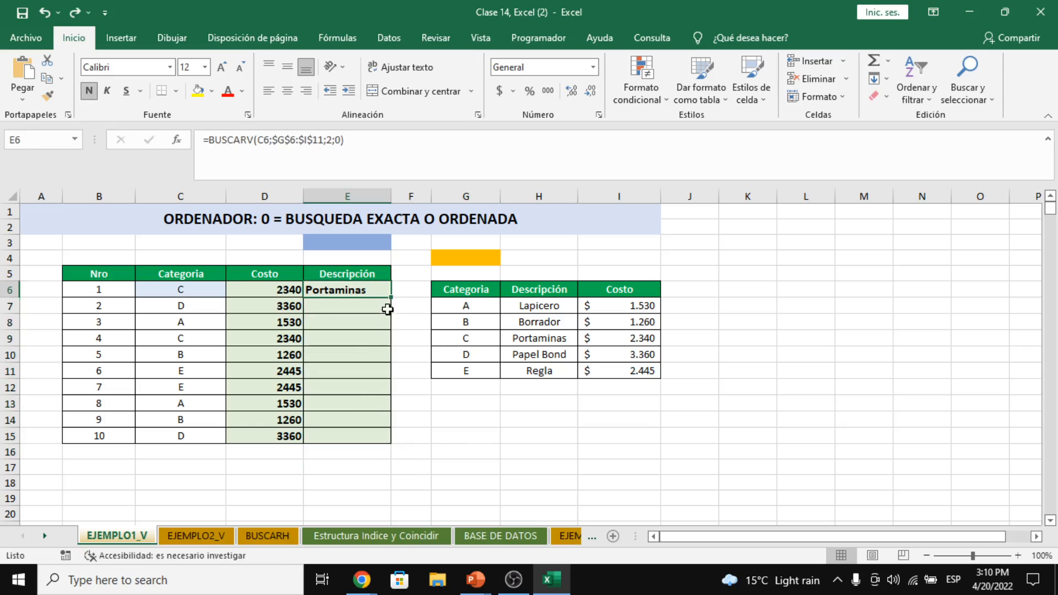
Fill E6's BUSCARV formula down to E15 and check the descriptions against the Categoria column
drag(392, 298, 384, 440)
click(450, 452)
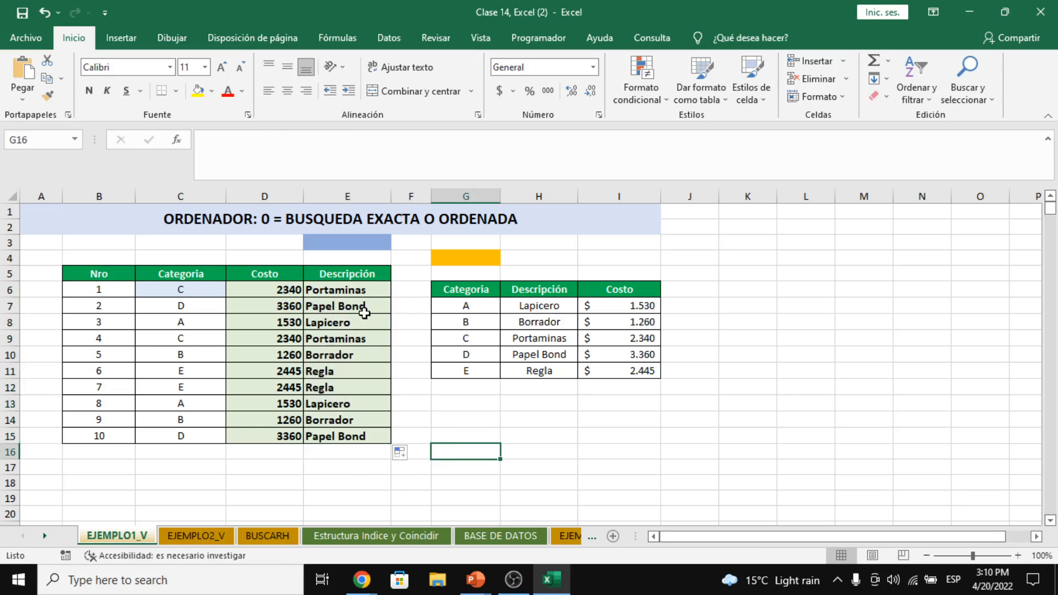
click(215, 287)
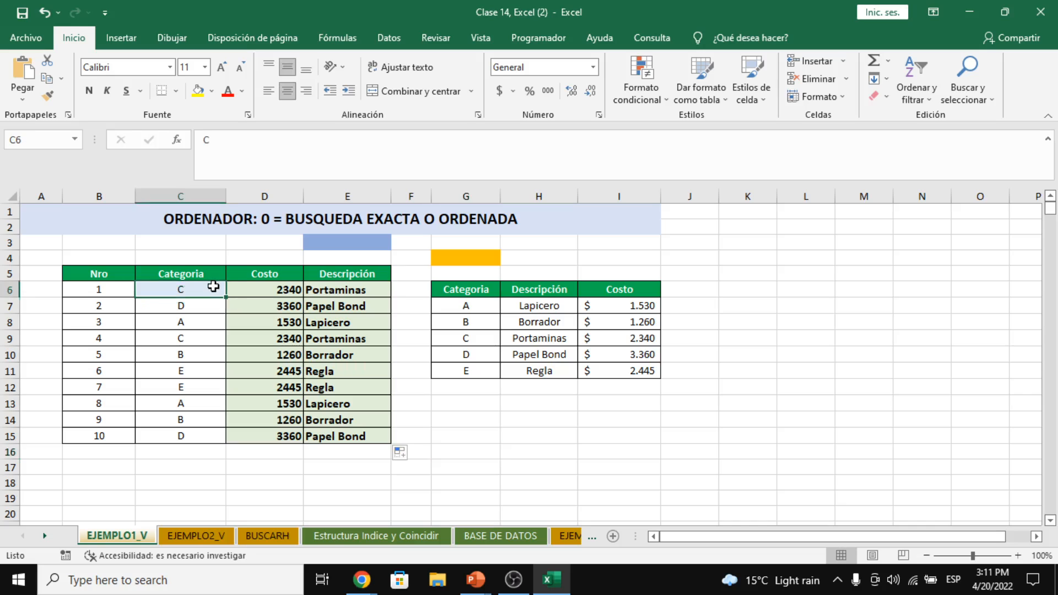
click(341, 290)
click(198, 307)
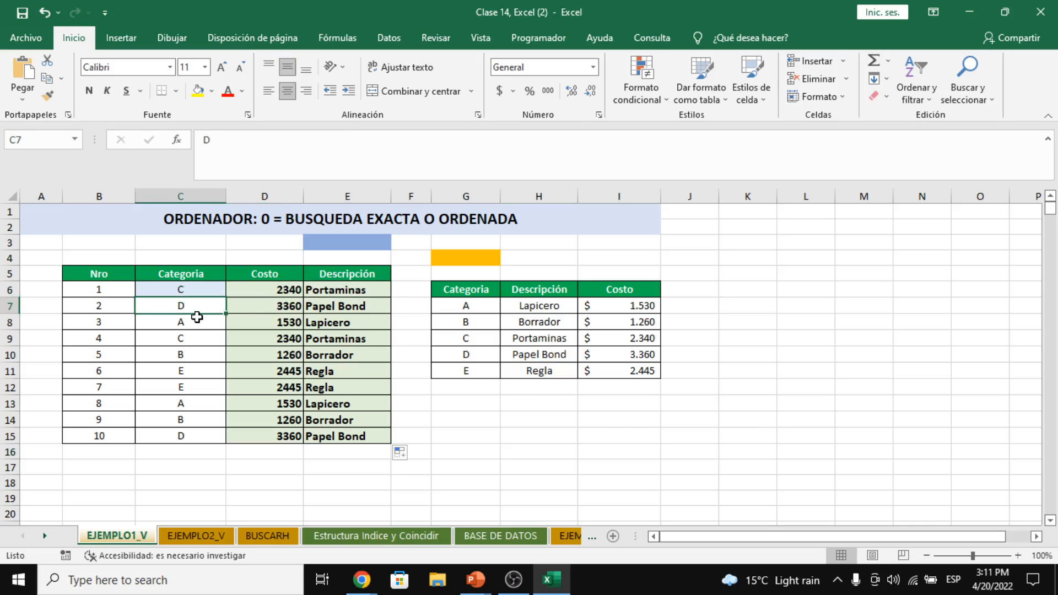
click(196, 359)
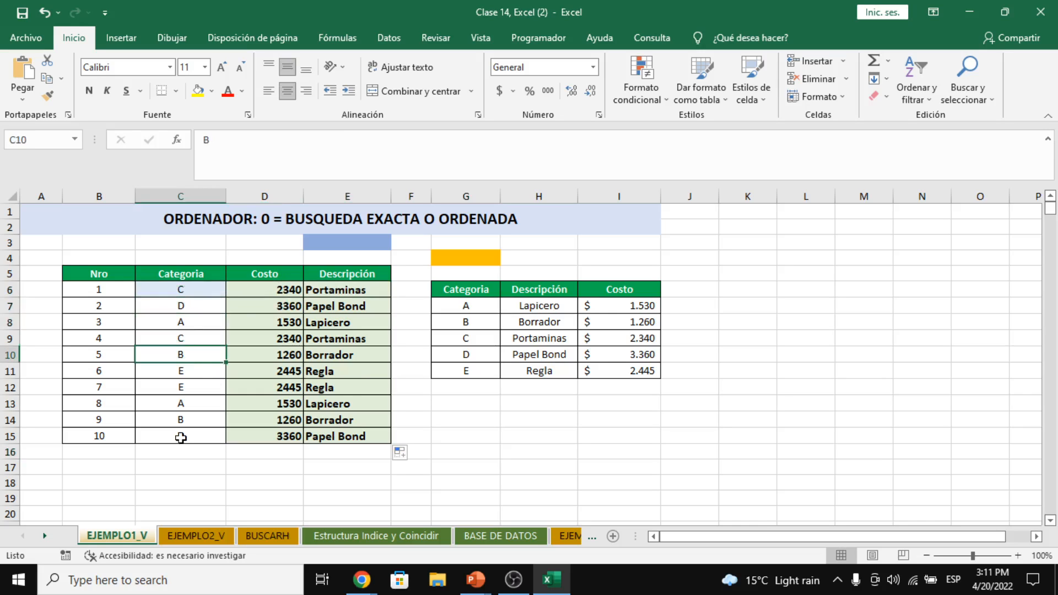
On the EJEMPLO2_V sheet, correct the function name in D3 so the formula reads =FORMULATEXTO(D5)
click(210, 534)
click(259, 249)
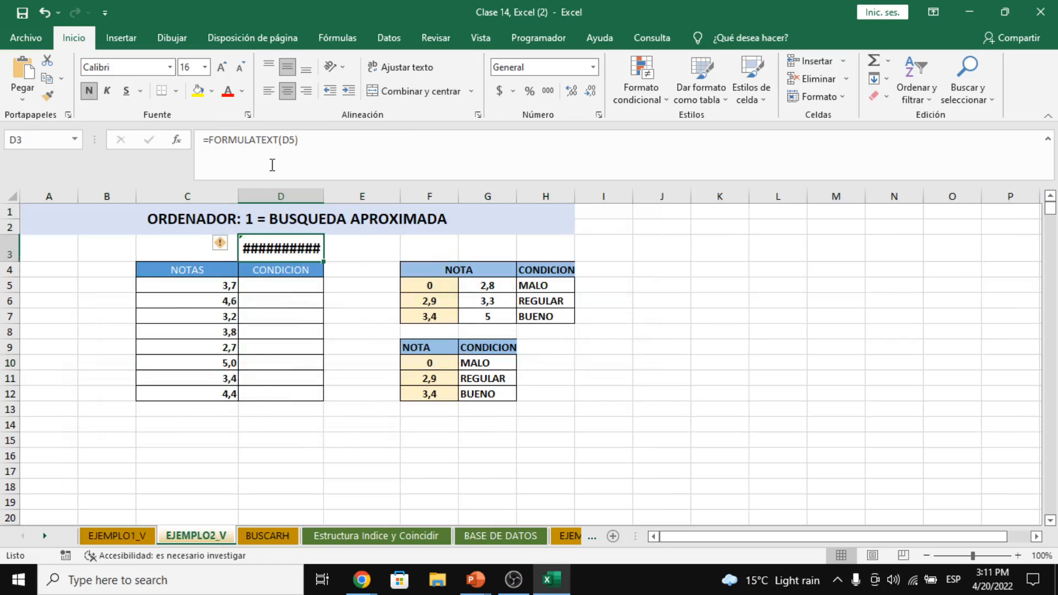
click(278, 138)
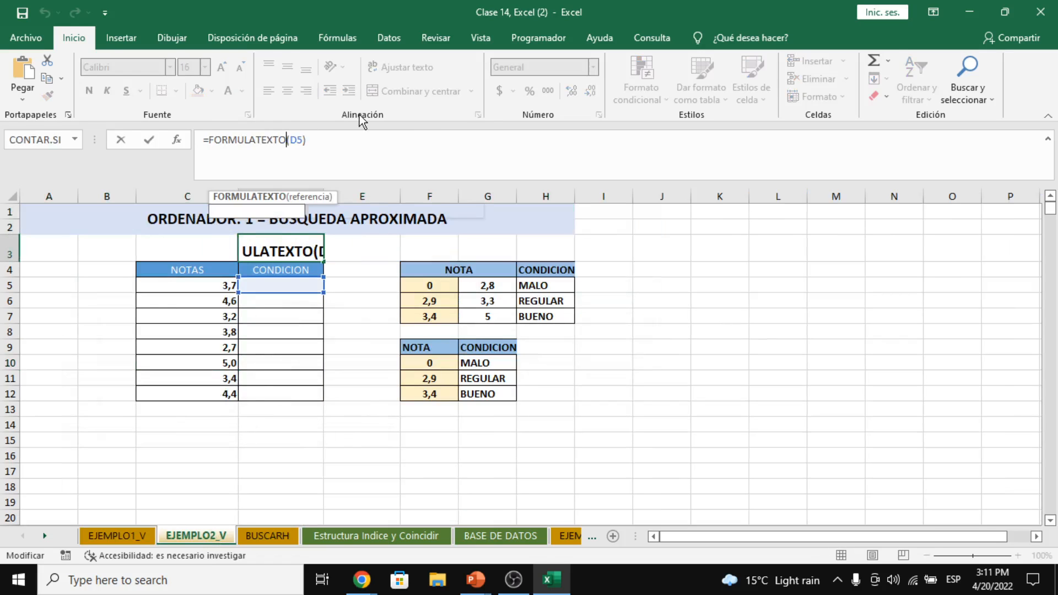
key(Return)
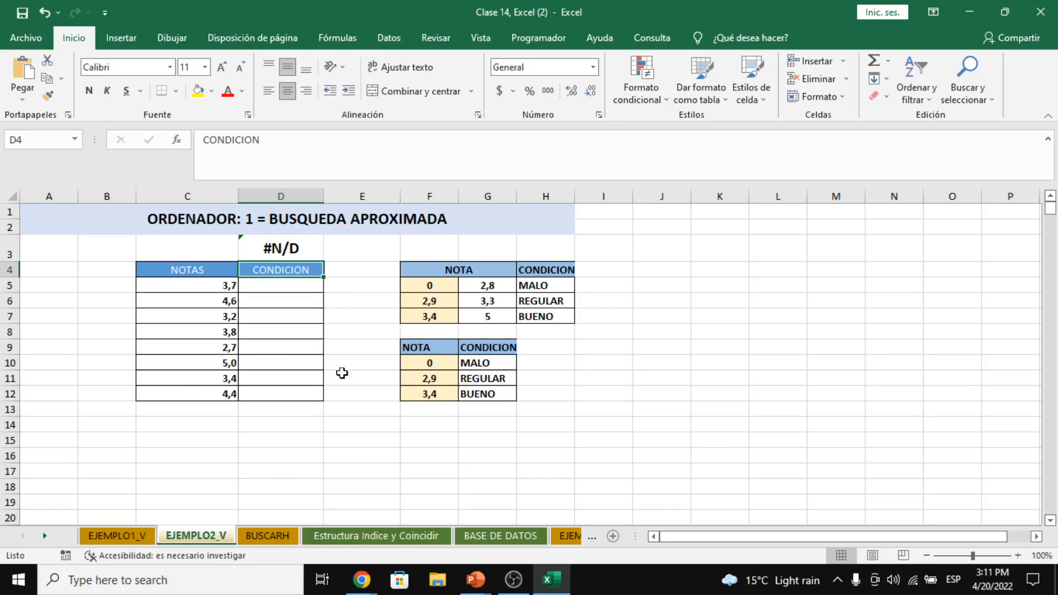
Examine the grades in the NOTAS column alongside the lower limits of the NOTA/CONDICION table in F9:G12
click(301, 297)
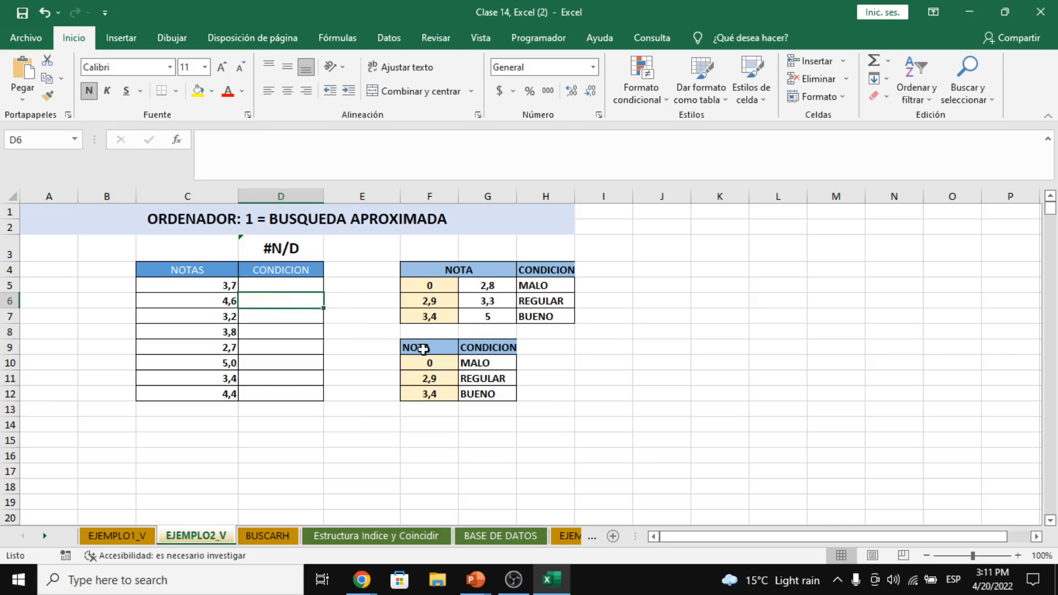
drag(428, 348, 485, 384)
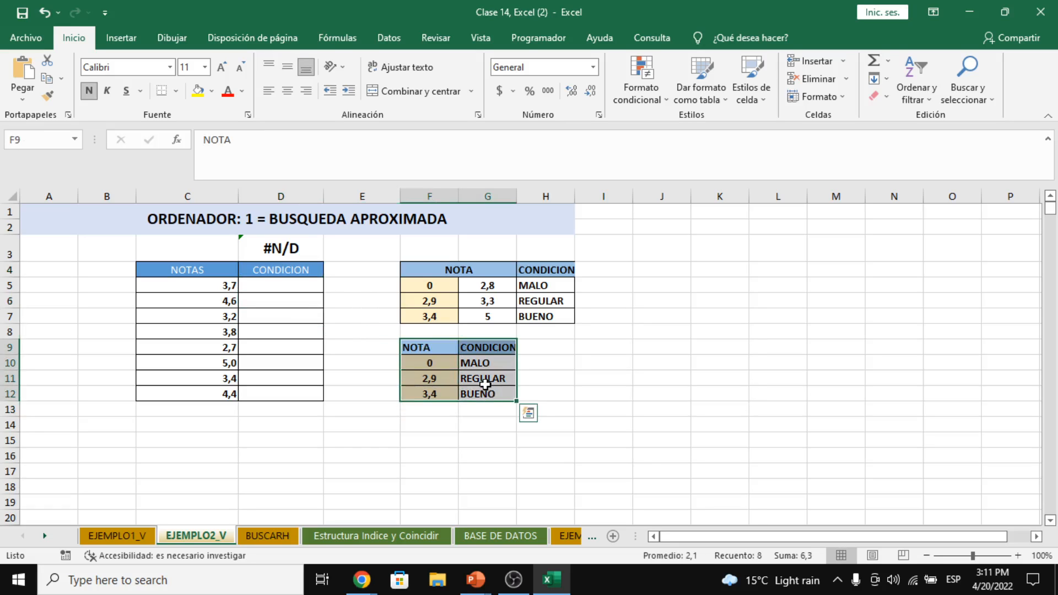
click(436, 365)
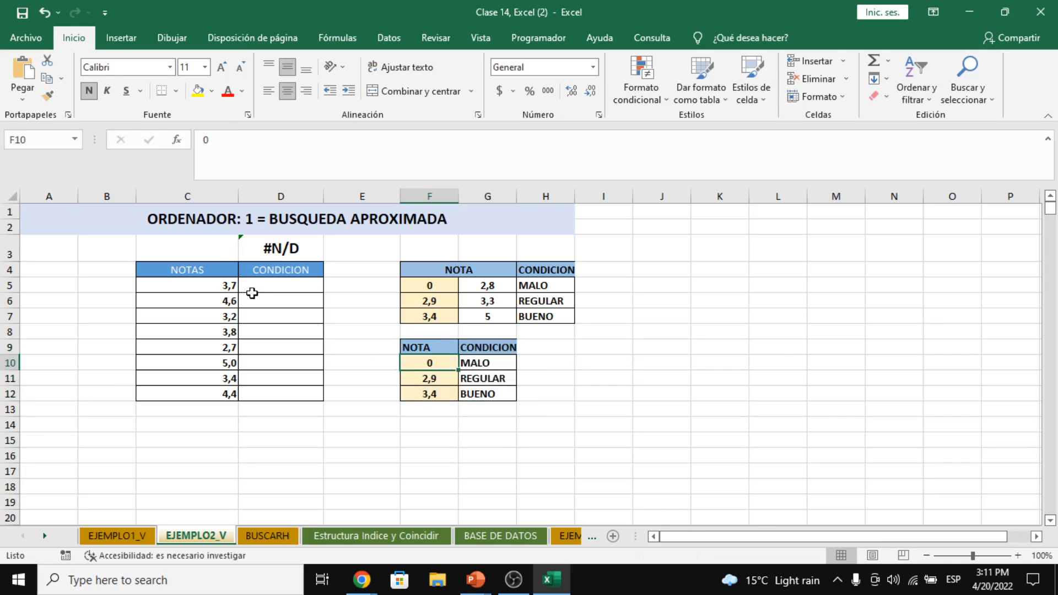
drag(230, 287, 241, 359)
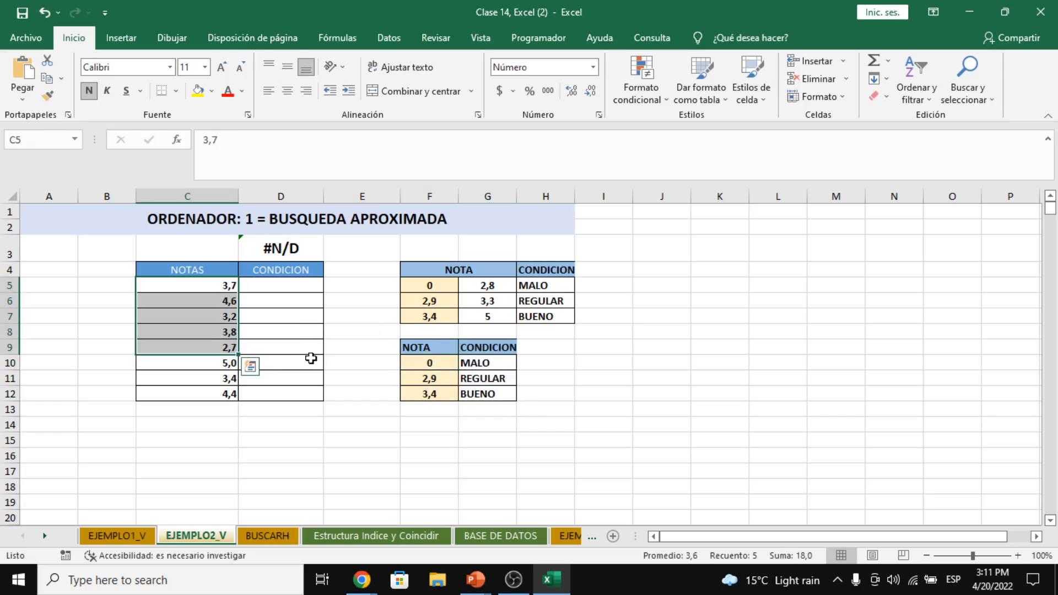
click(232, 285)
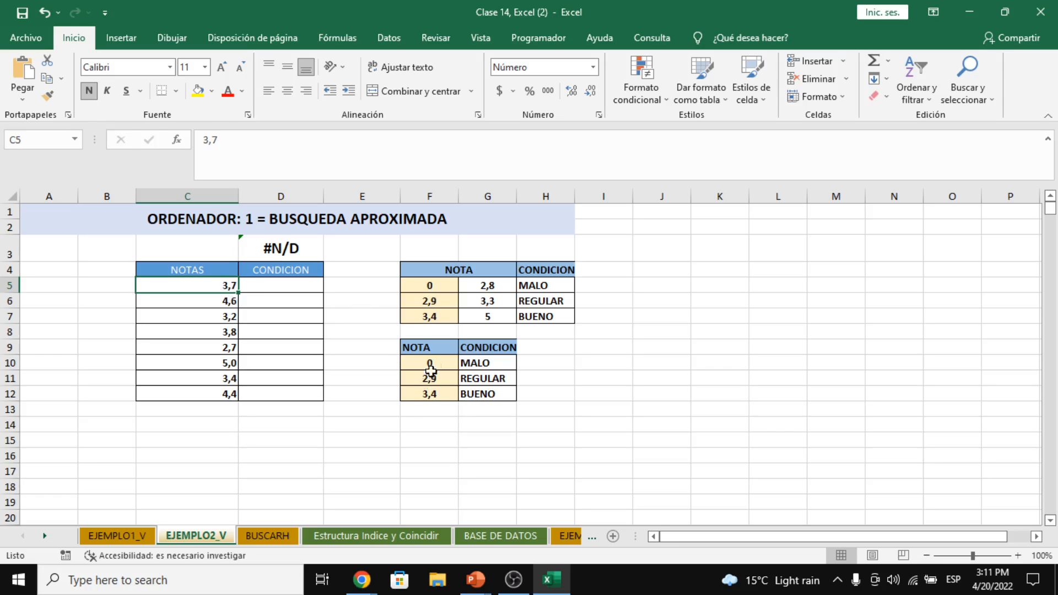
drag(431, 346, 490, 395)
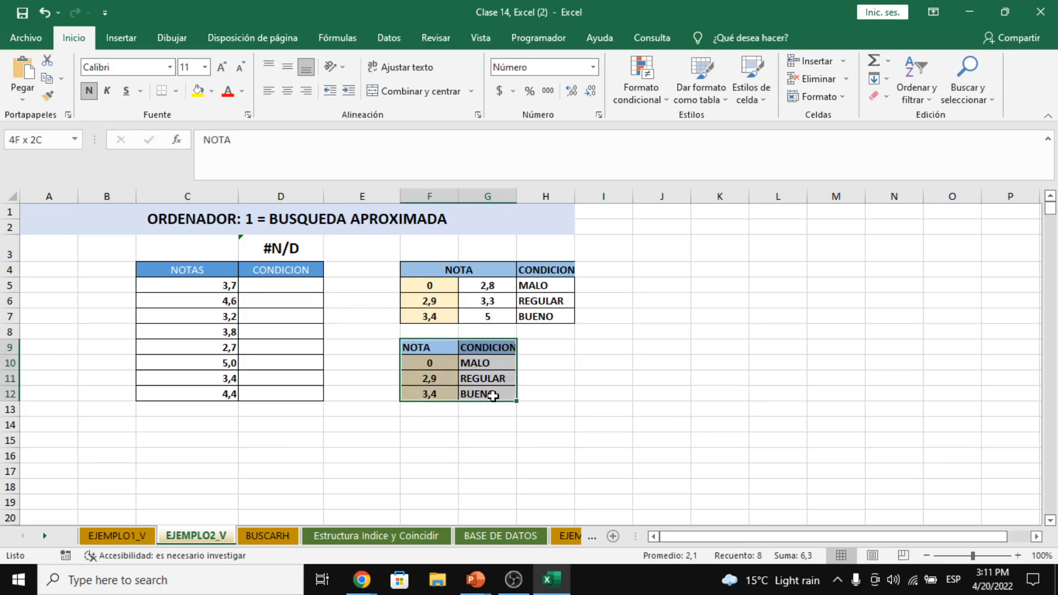
click(443, 369)
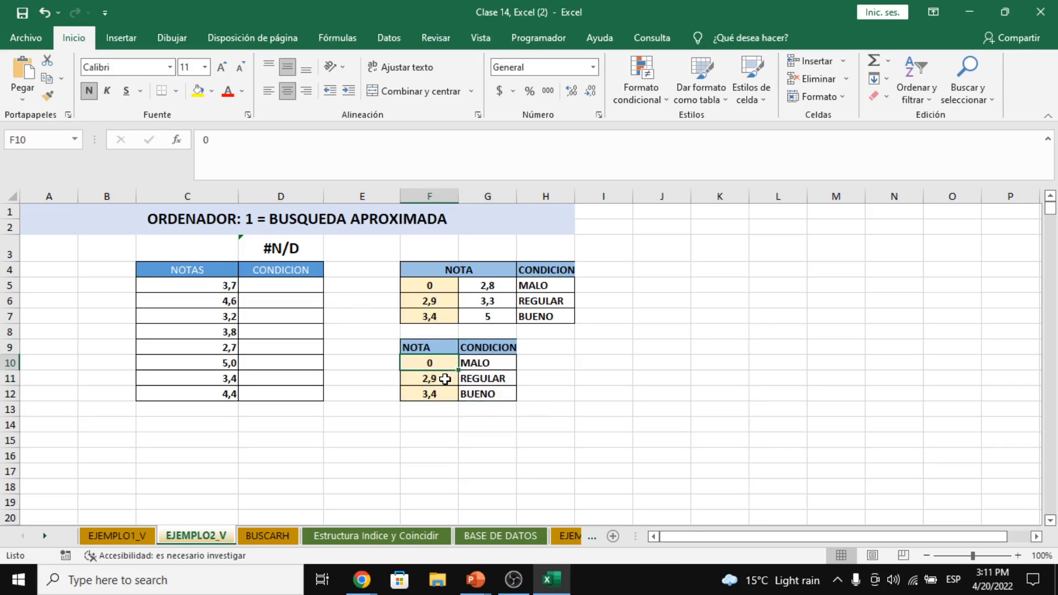
click(445, 379)
click(449, 393)
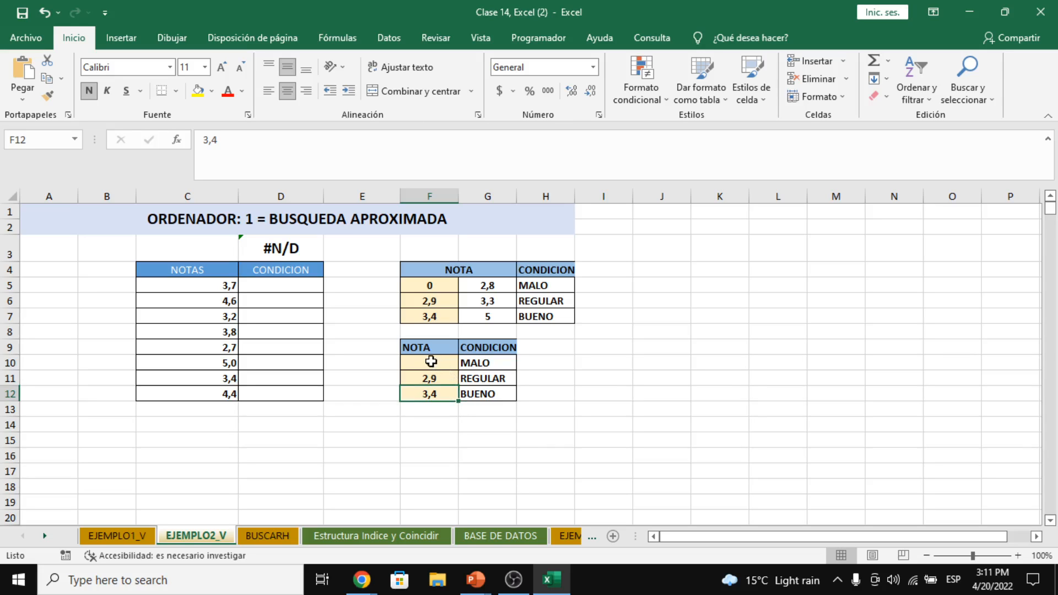
Review which NOTA limit in F10:F12 belongs to each of the conditions MALO, REGULAR and BUENO
drag(431, 361, 487, 369)
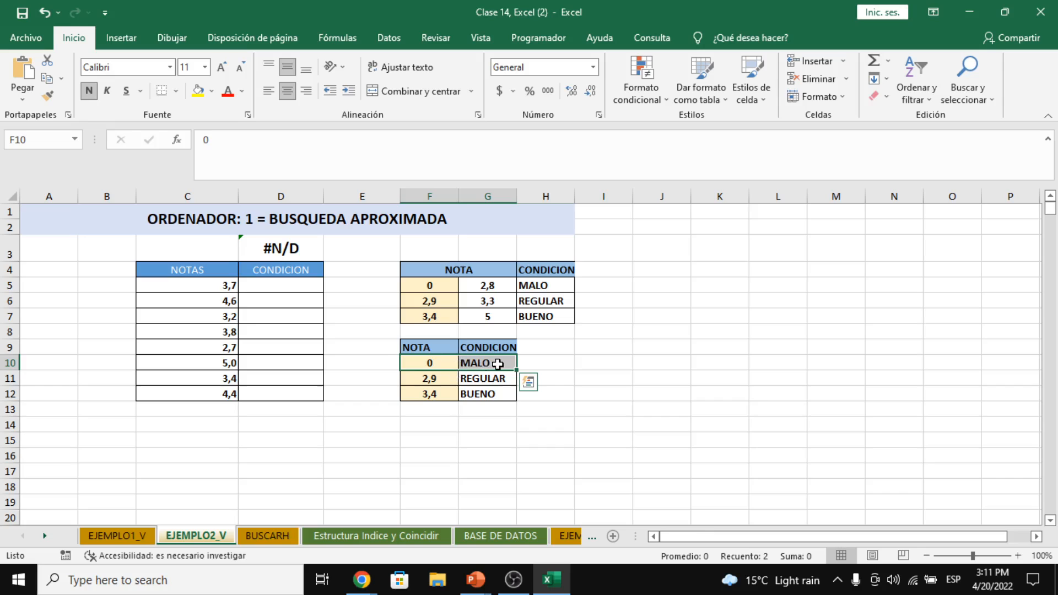
click(486, 362)
double_click(500, 363)
drag(500, 364, 459, 364)
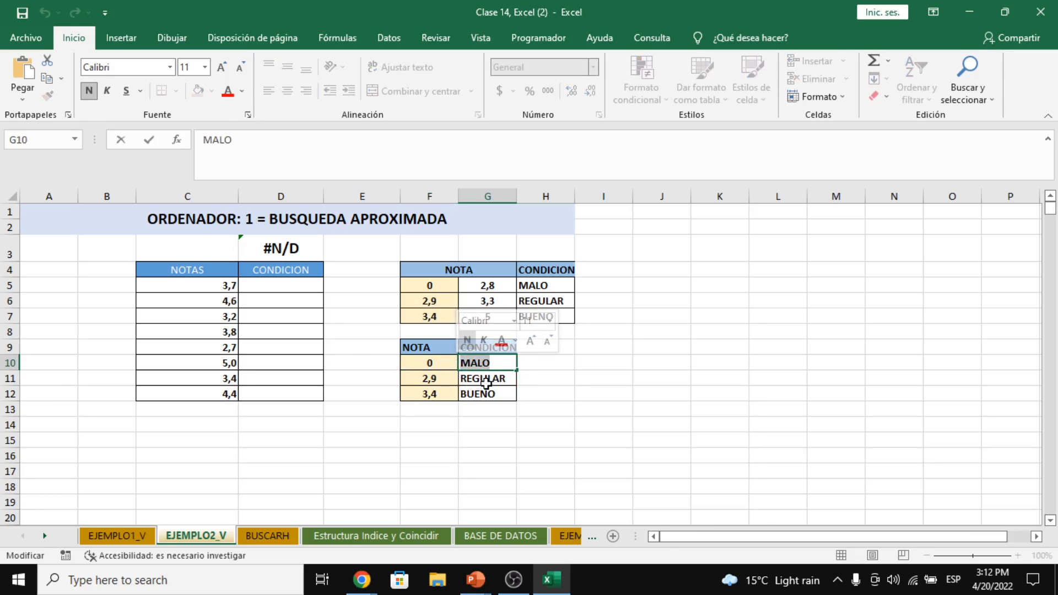
click(468, 379)
click(434, 383)
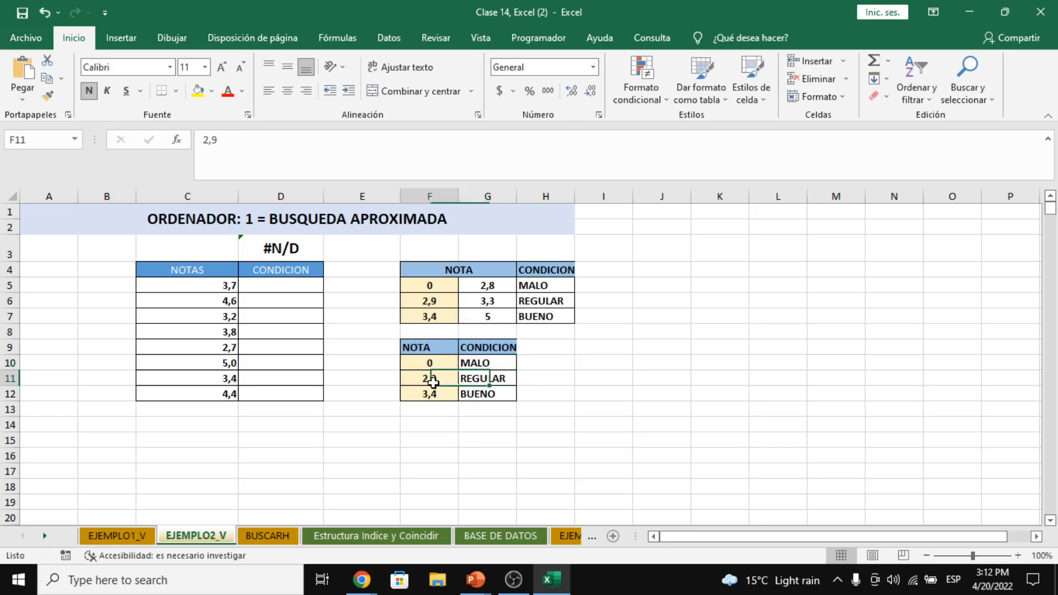
drag(434, 383, 479, 379)
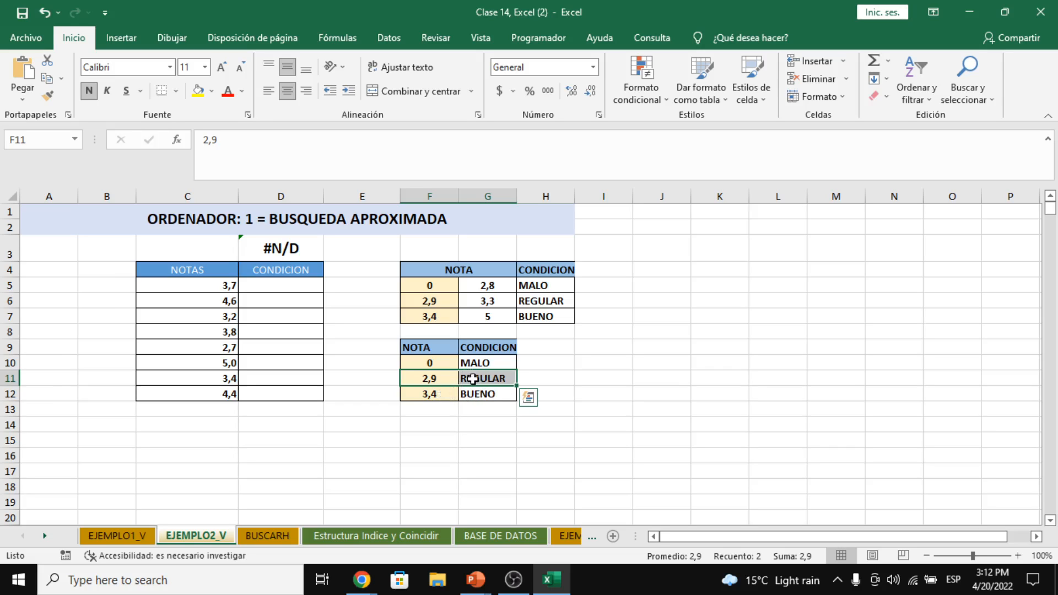
click(435, 397)
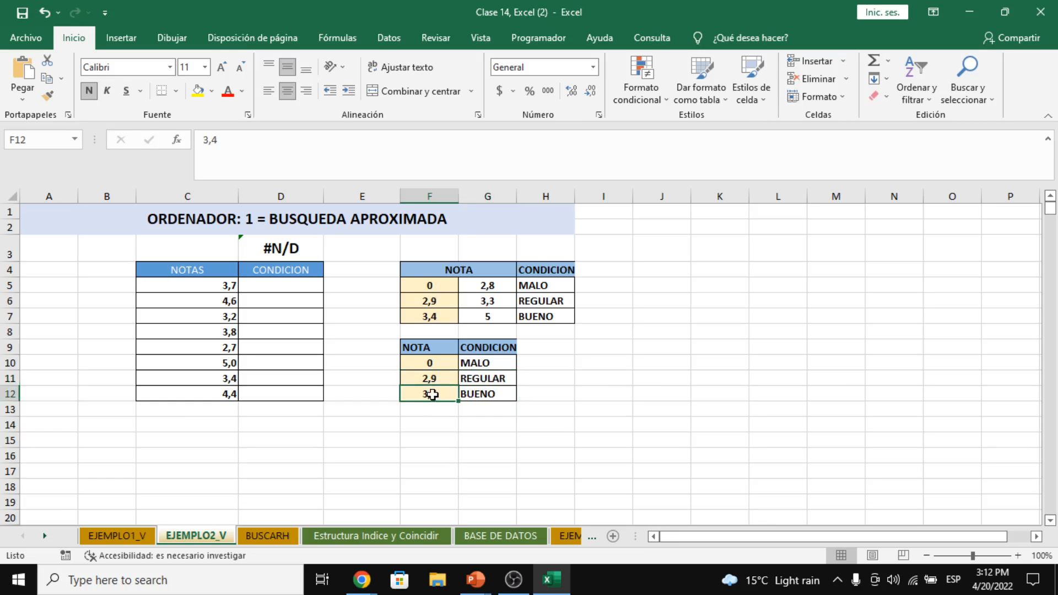
drag(433, 394, 484, 397)
click(484, 392)
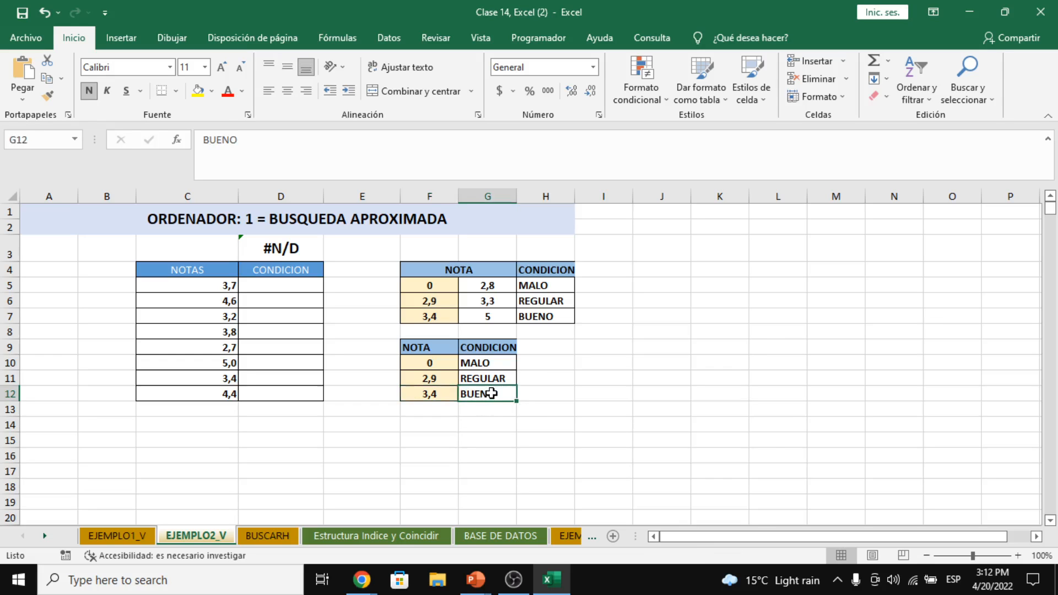
Start a BUSCARV function in D5 with C5 as the lookup value and F9:G12 as the table
click(262, 290)
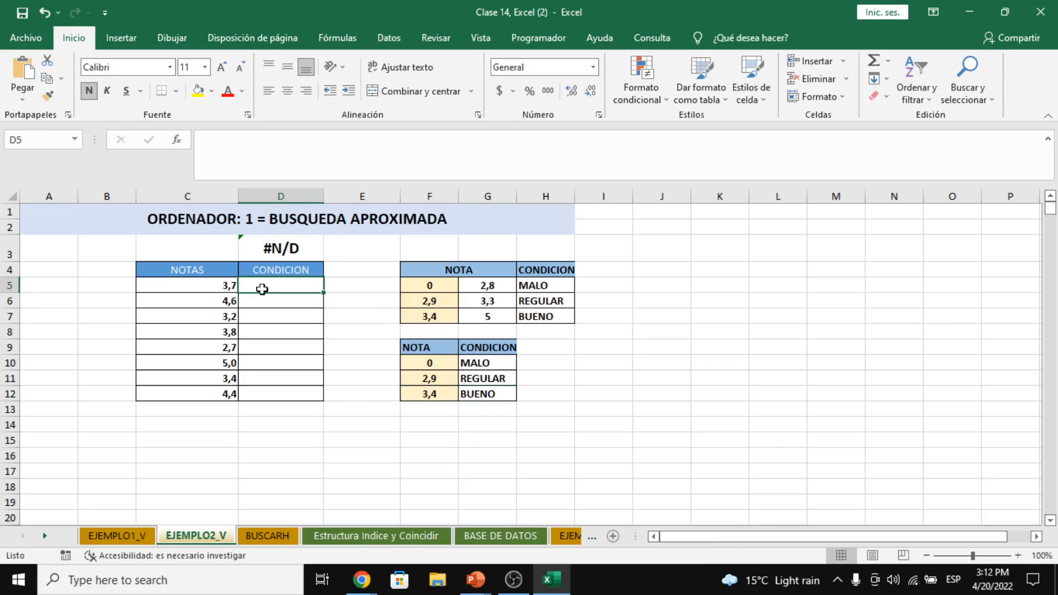
text(=BUS)
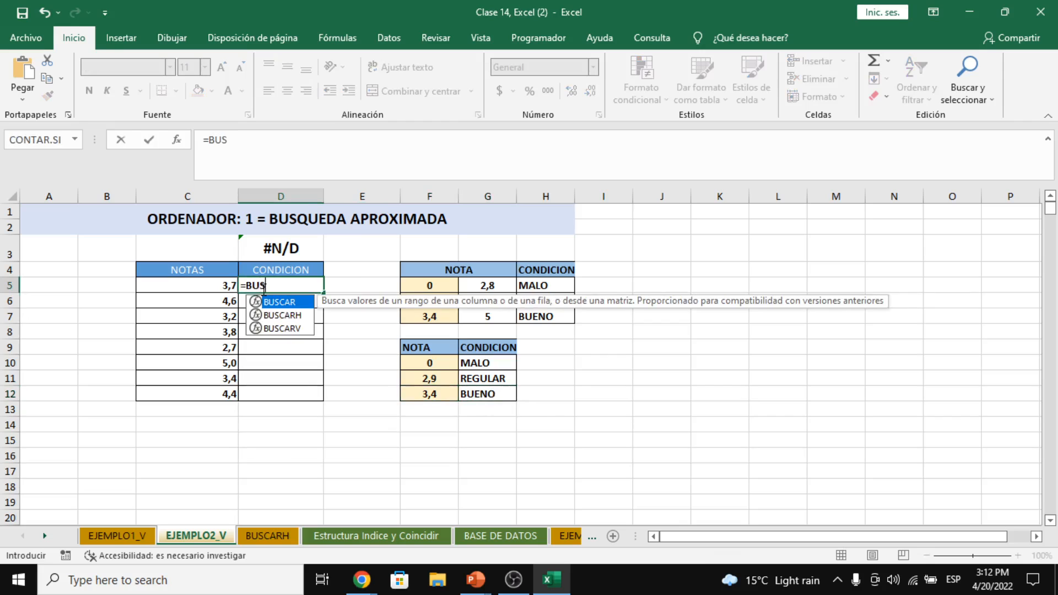
key(Down)
key(Down)
key(Tab)
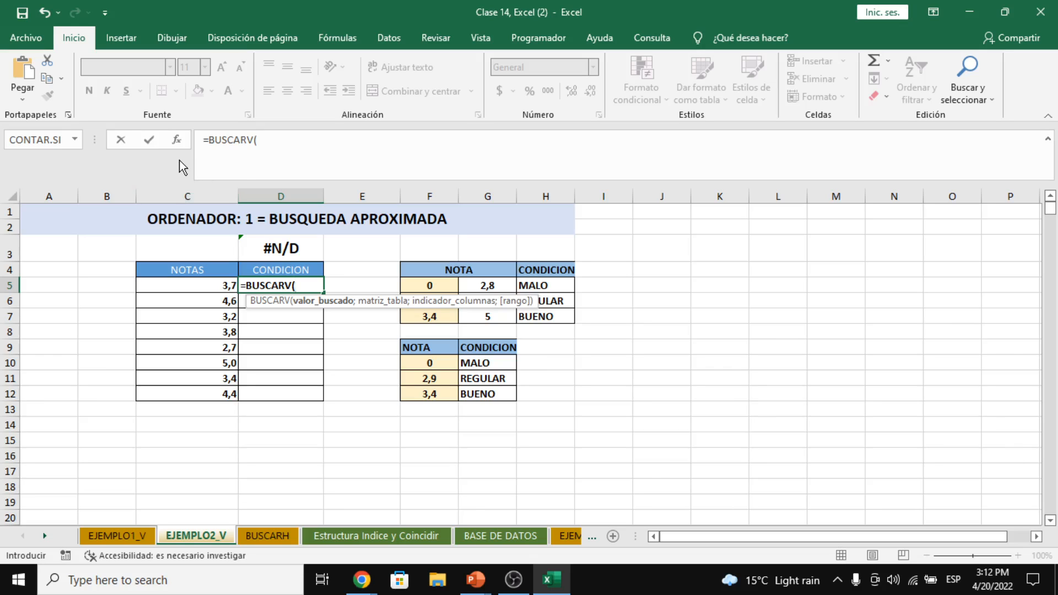
click(177, 140)
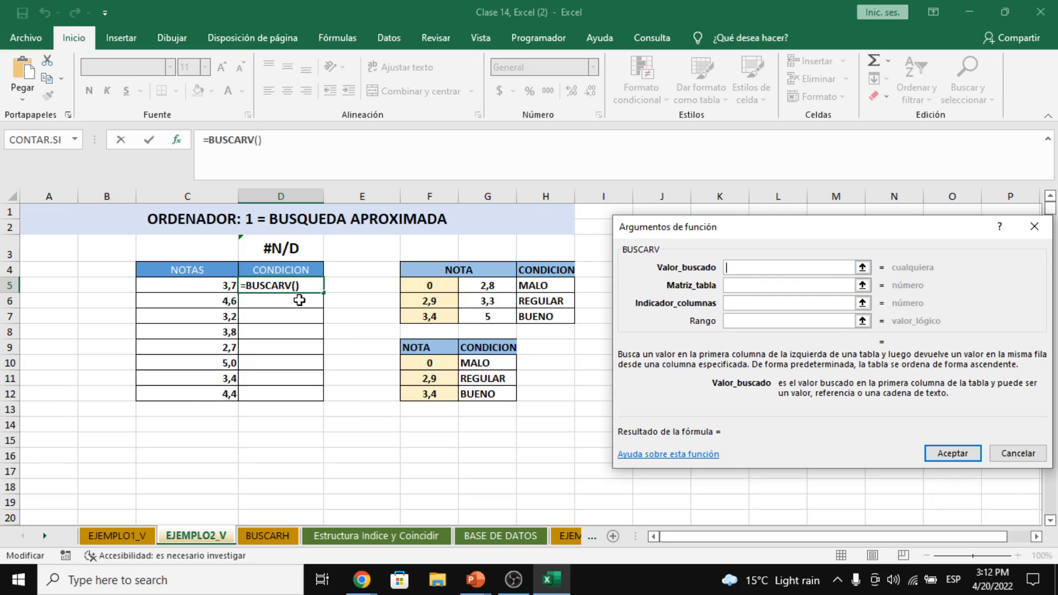
click(197, 287)
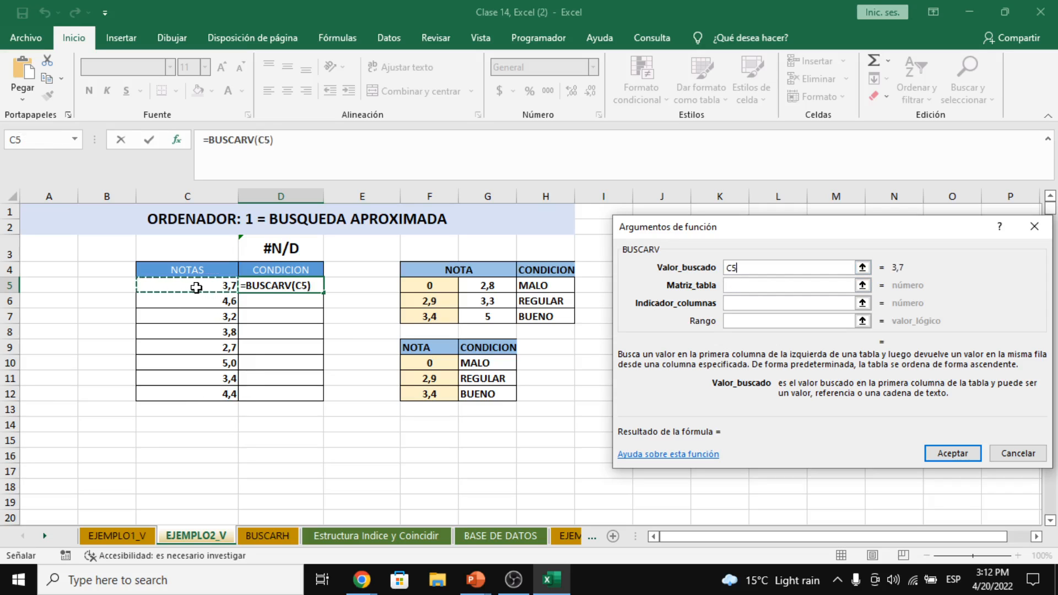
click(738, 285)
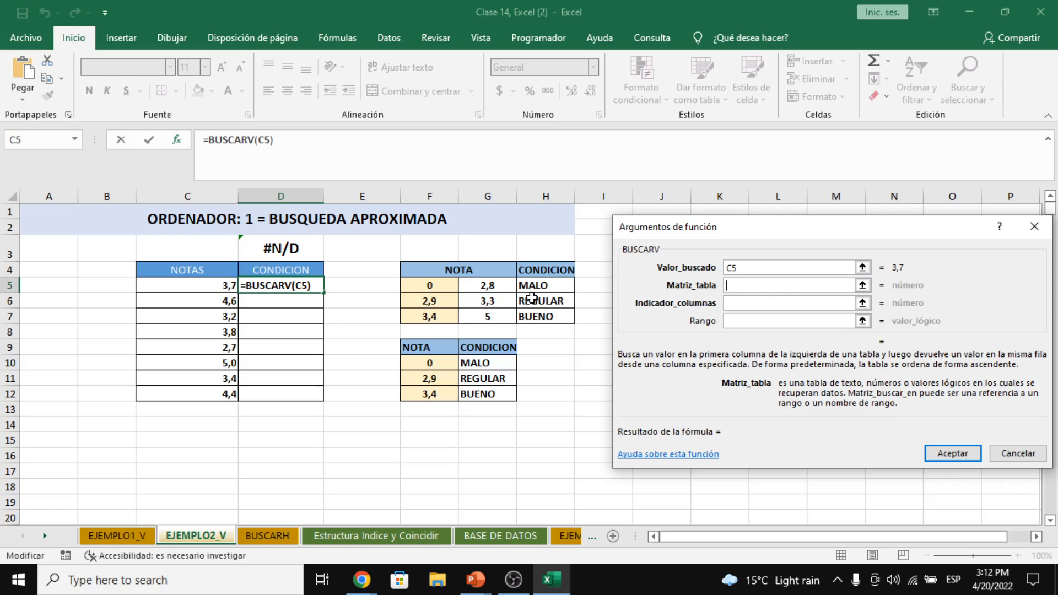
drag(437, 349, 484, 394)
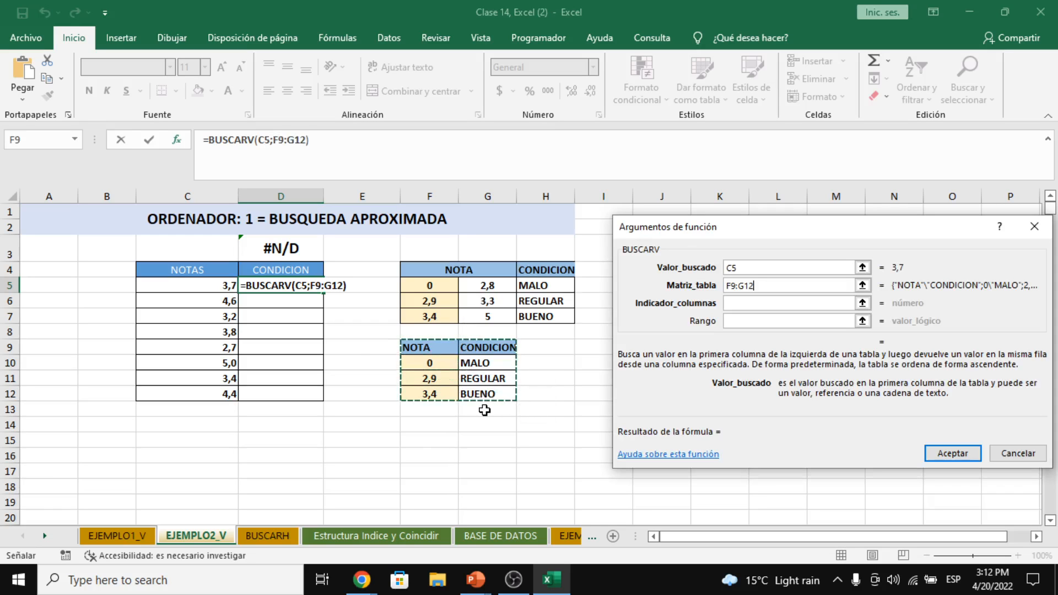
Complete D5's BUSCARV with column index 2 and range argument 1 for an approximate match
click(740, 302)
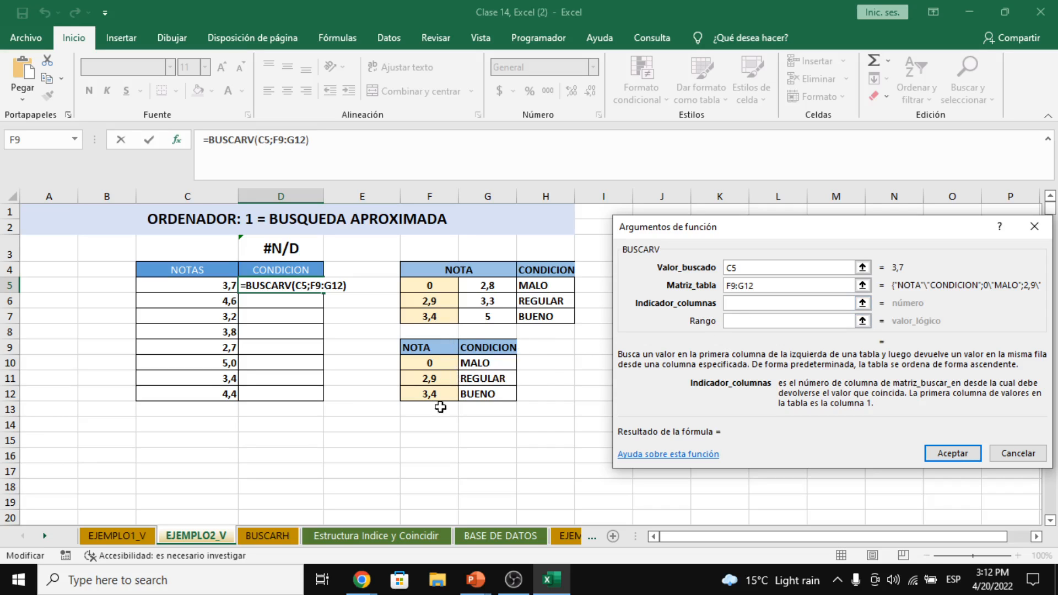
text(2)
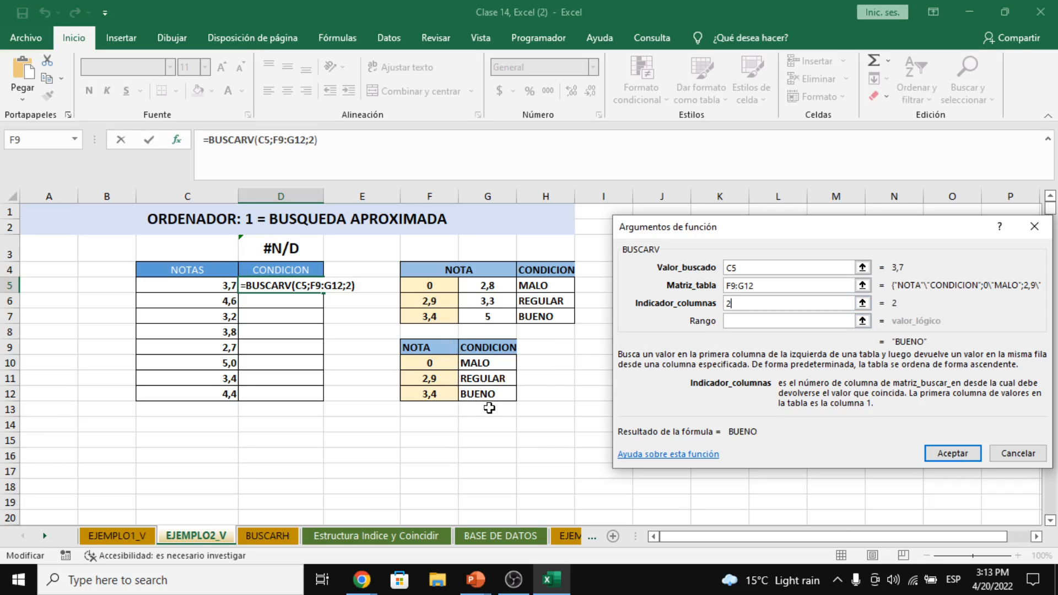
click(740, 322)
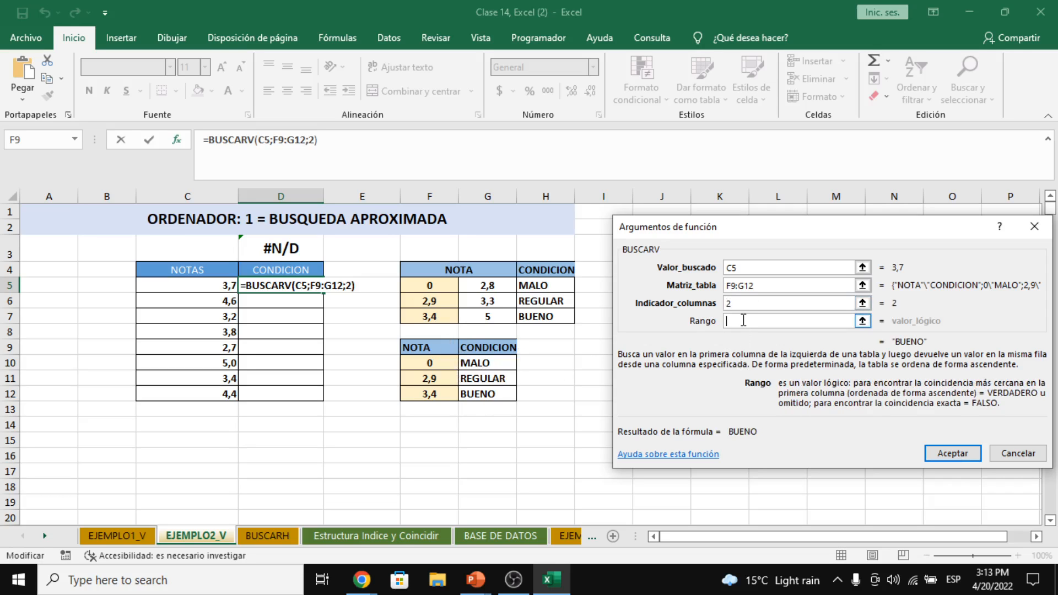
text(0)
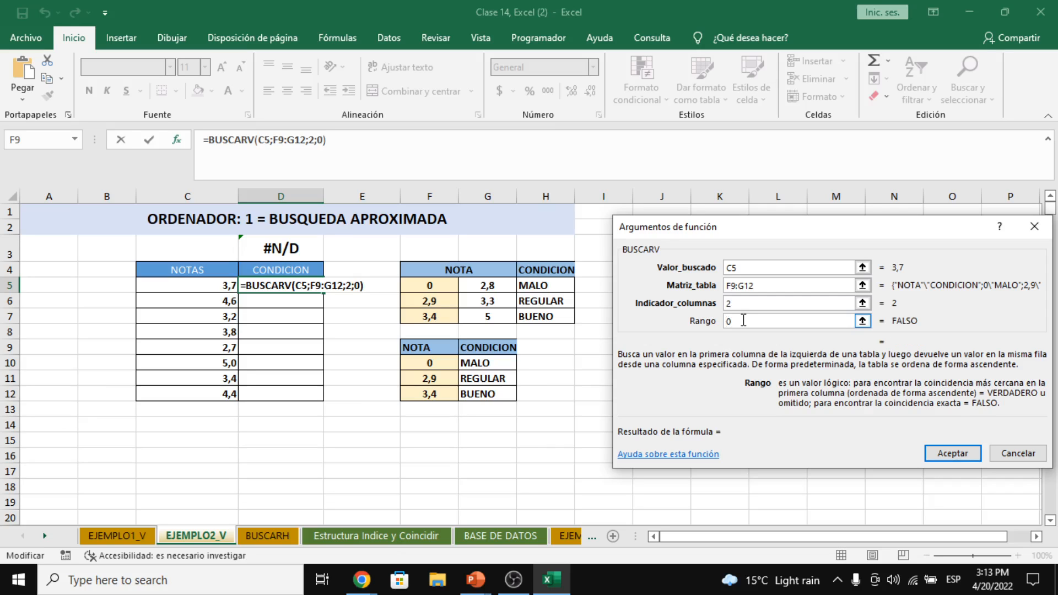
key(BackSpace)
text(1)
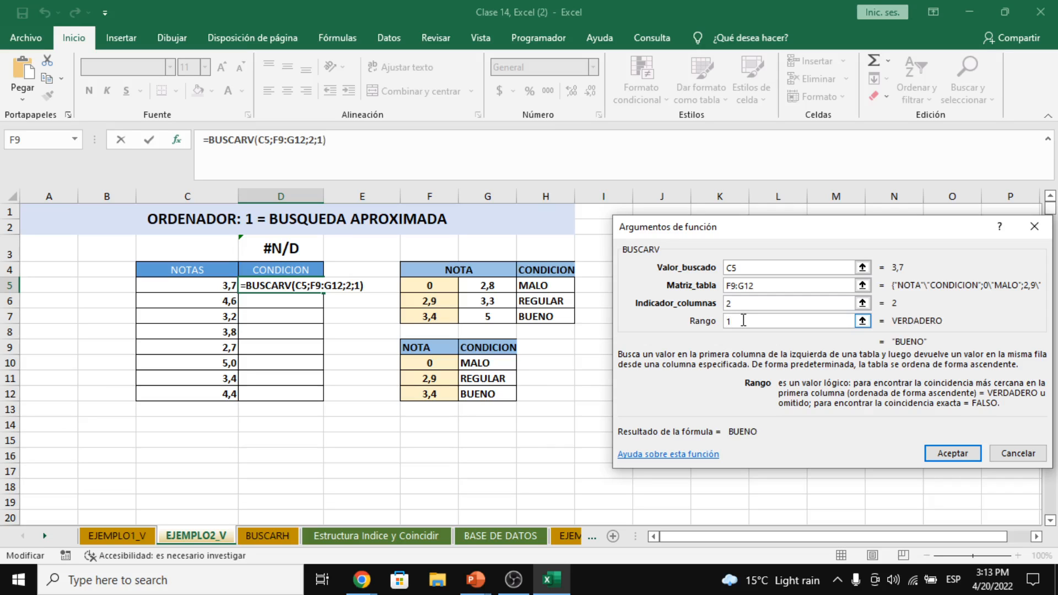
key(Return)
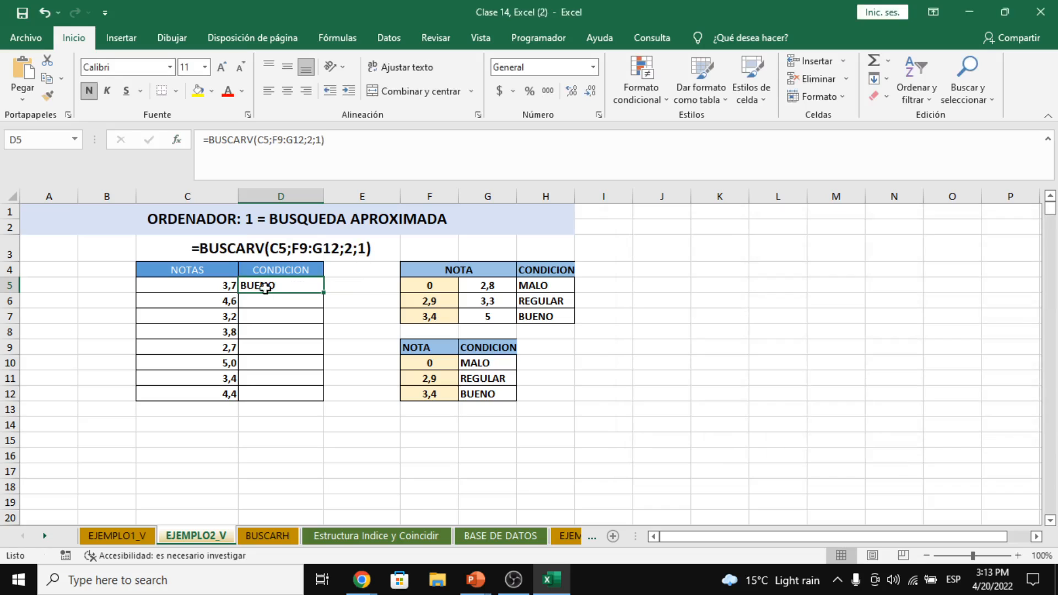
Make the table reference in D5's formula absolute as $F$9:$G$12
click(282, 141)
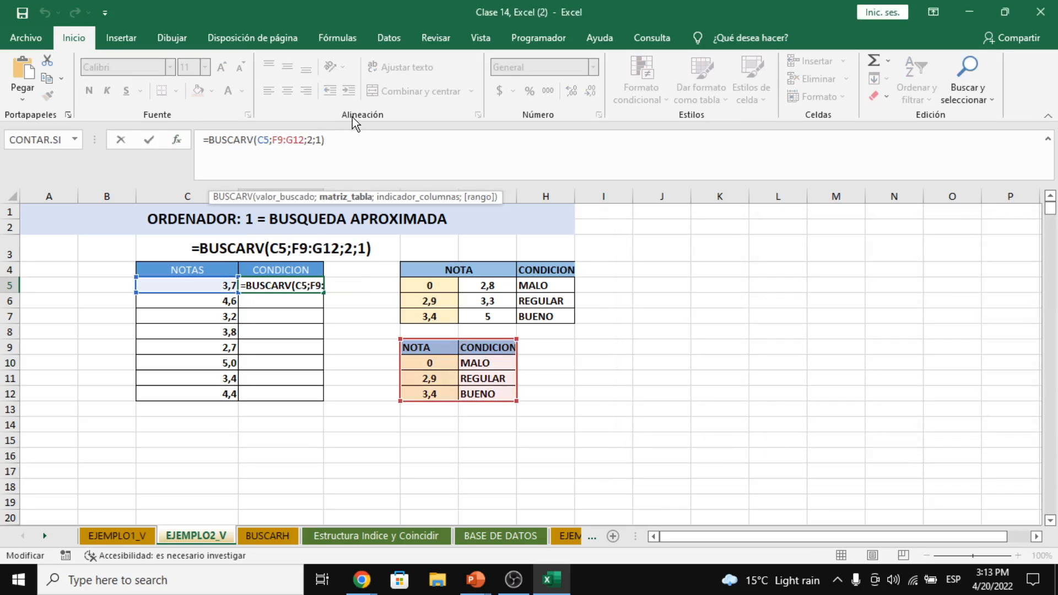
key(F4)
click(308, 140)
key(F4)
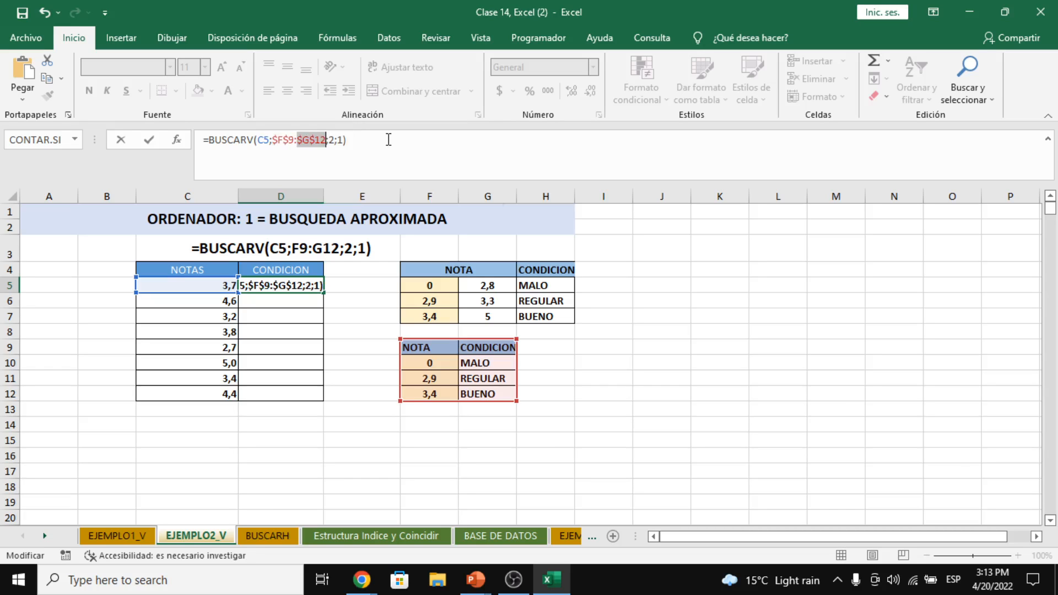
key(Return)
Fill D5's BUSCARV formula down to D12 and check the resulting conditions against the grades
click(292, 288)
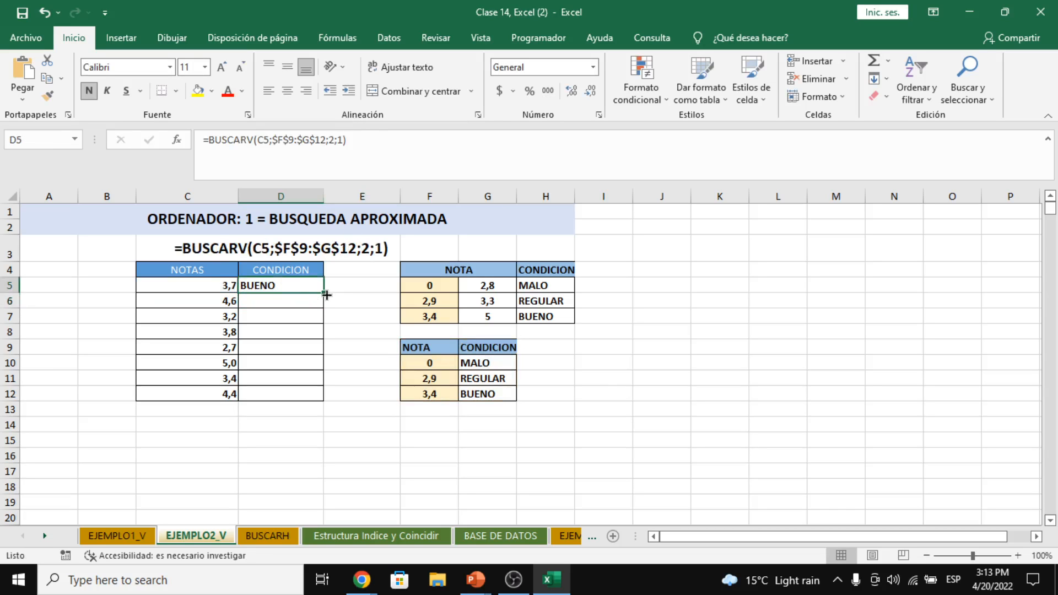
drag(326, 295, 314, 401)
click(300, 314)
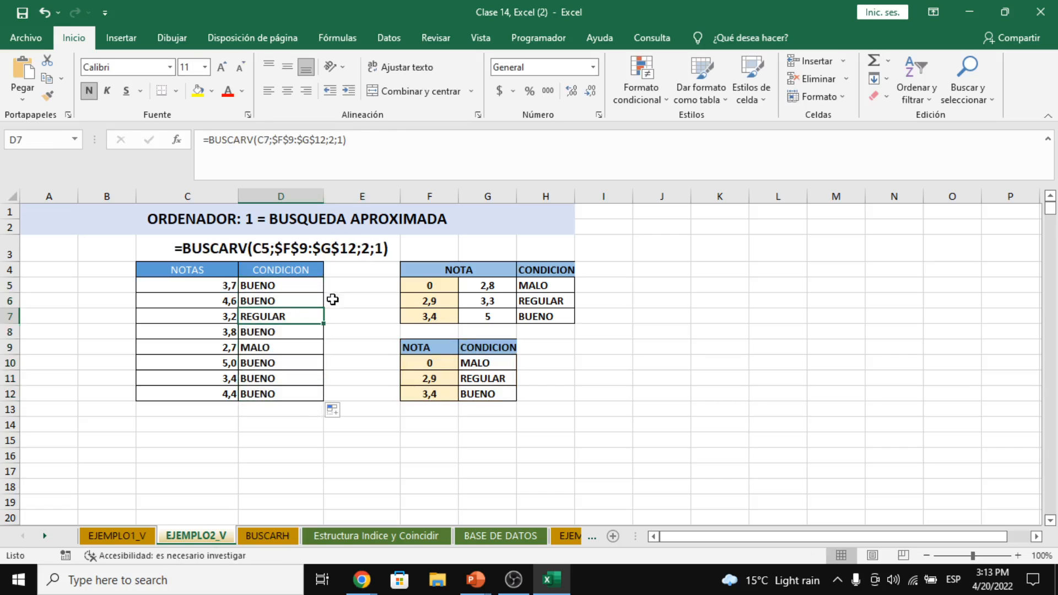
drag(335, 284, 335, 401)
drag(290, 287, 291, 300)
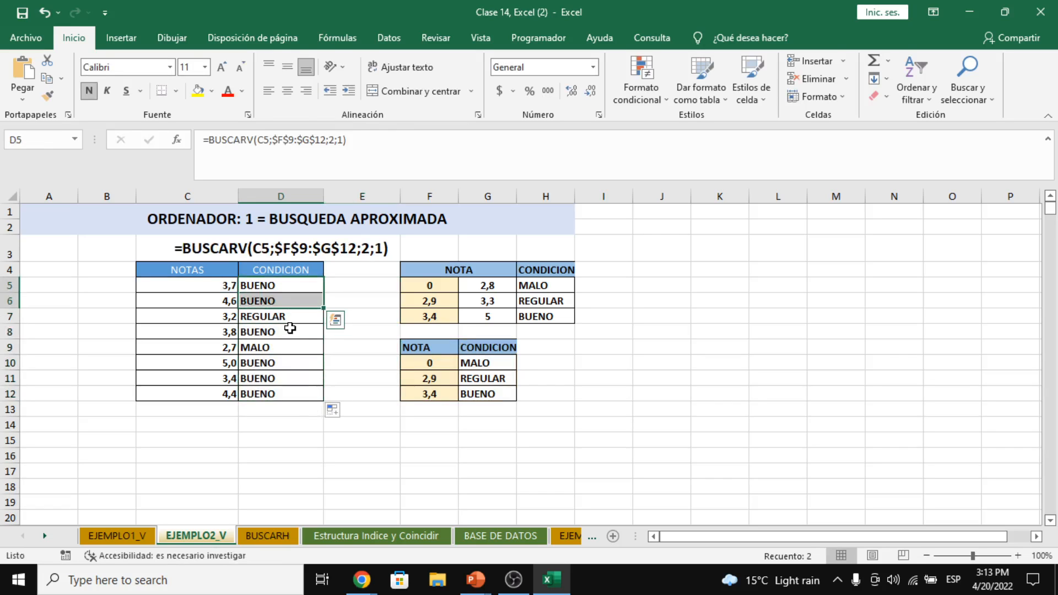
click(290, 348)
Try an exact match in D5 by changing the last BUSCARV argument to 0
click(291, 285)
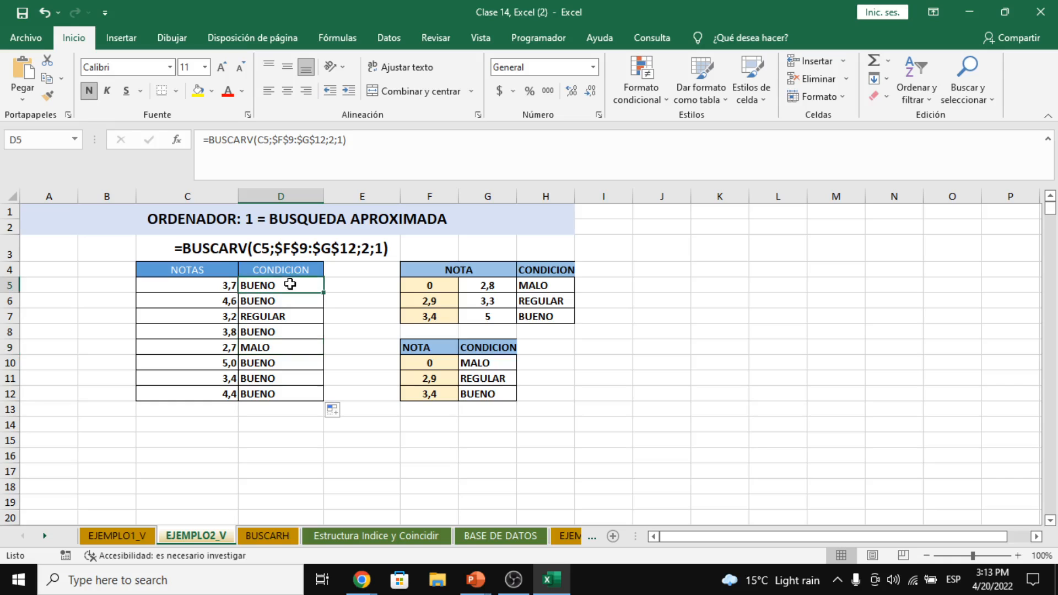
click(343, 145)
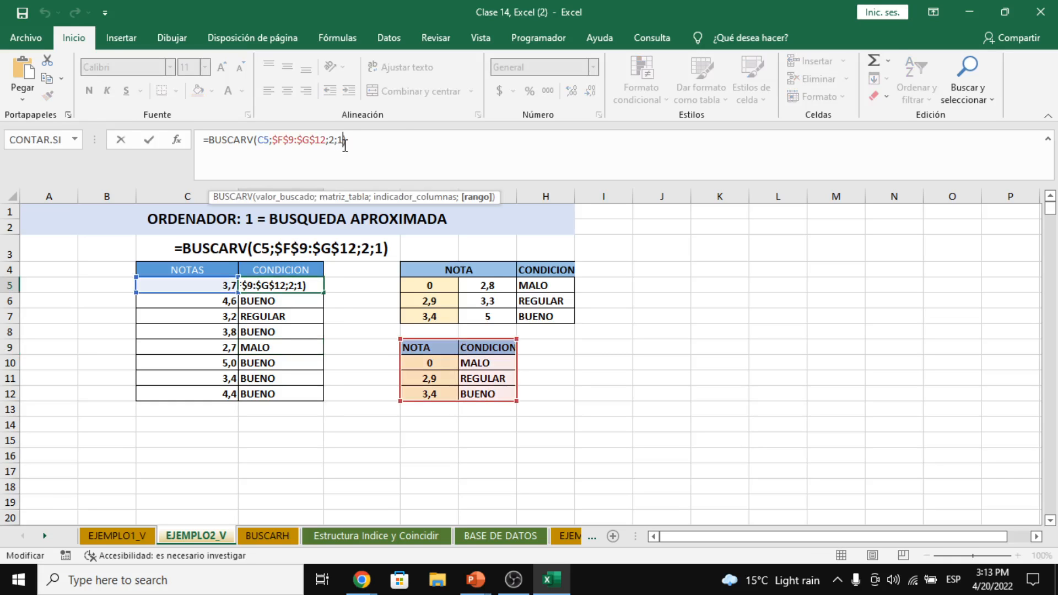
key(BackSpace)
text(0)
key(Return)
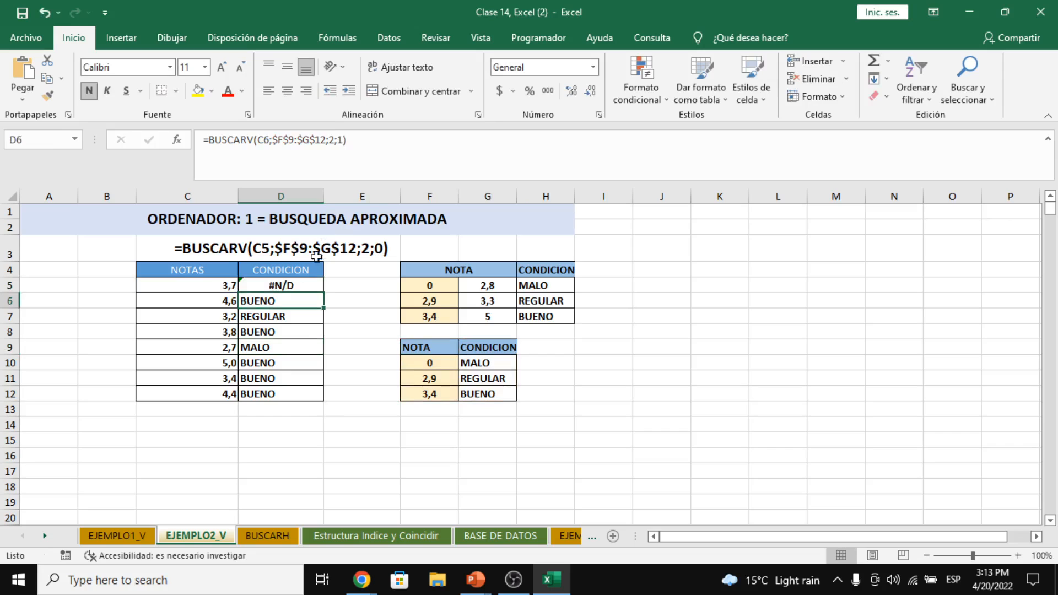
Compare the grade in C5 with the NOTA limits in F10:F12 and fill D5's exact-match formula down to D12
click(295, 284)
click(210, 284)
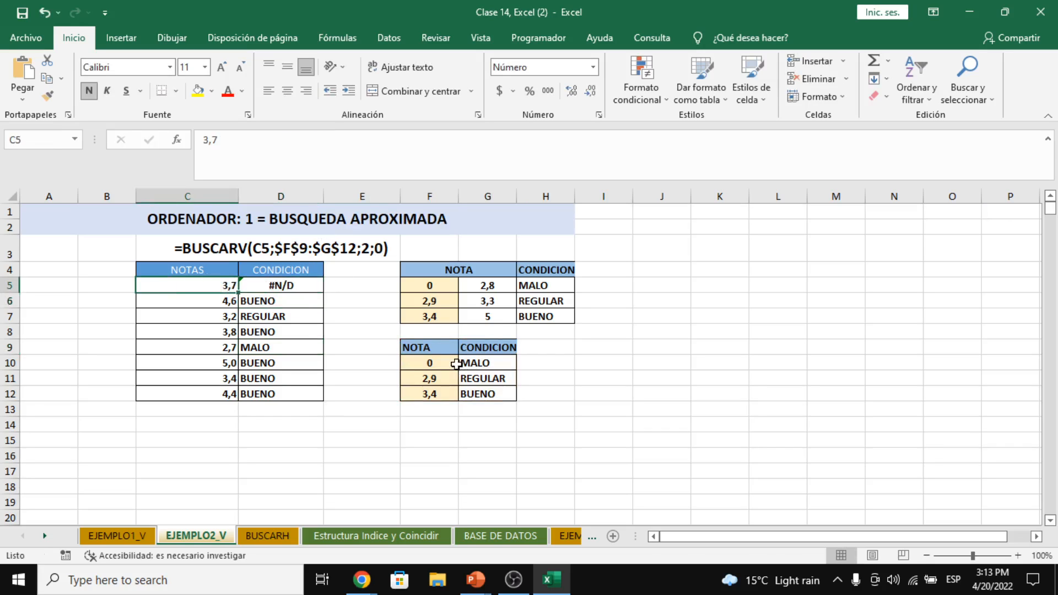
drag(456, 363, 456, 395)
click(312, 288)
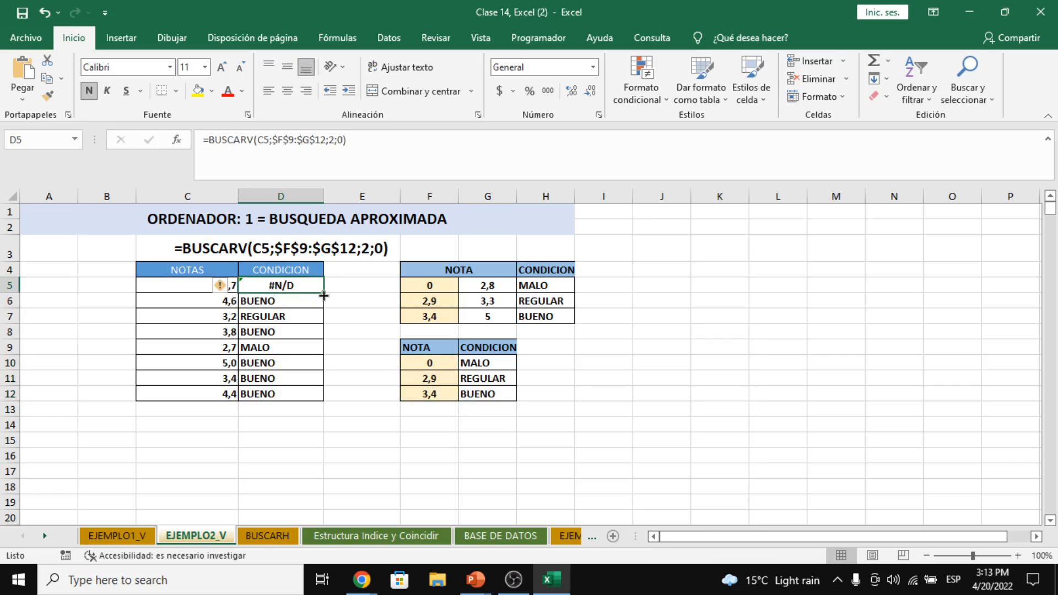
drag(323, 296, 338, 399)
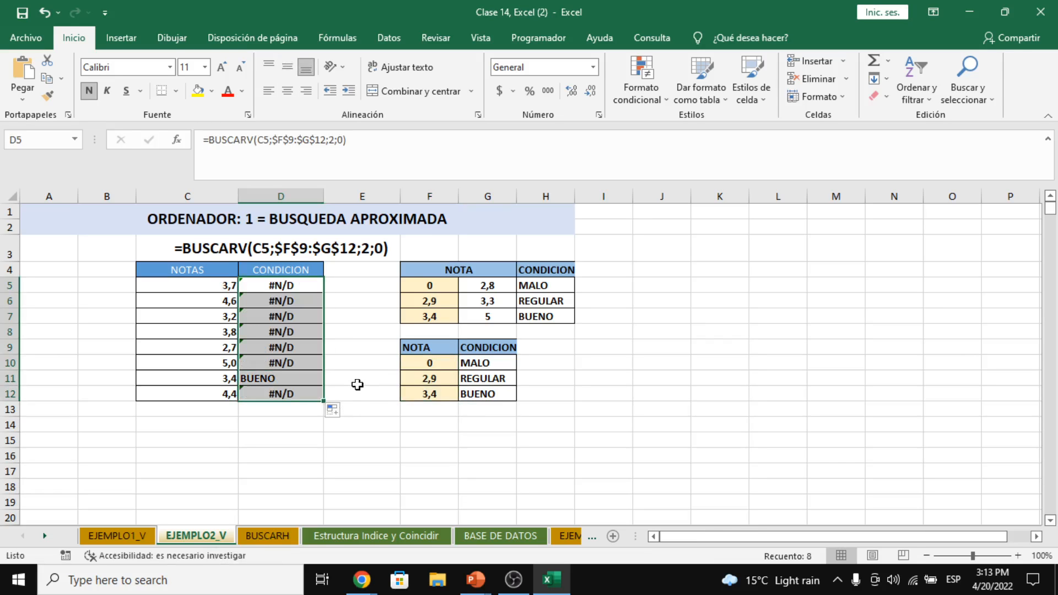
Undo the exact-match fill down to D12 and the change of D5's last argument to 0
key(ctrl+z)
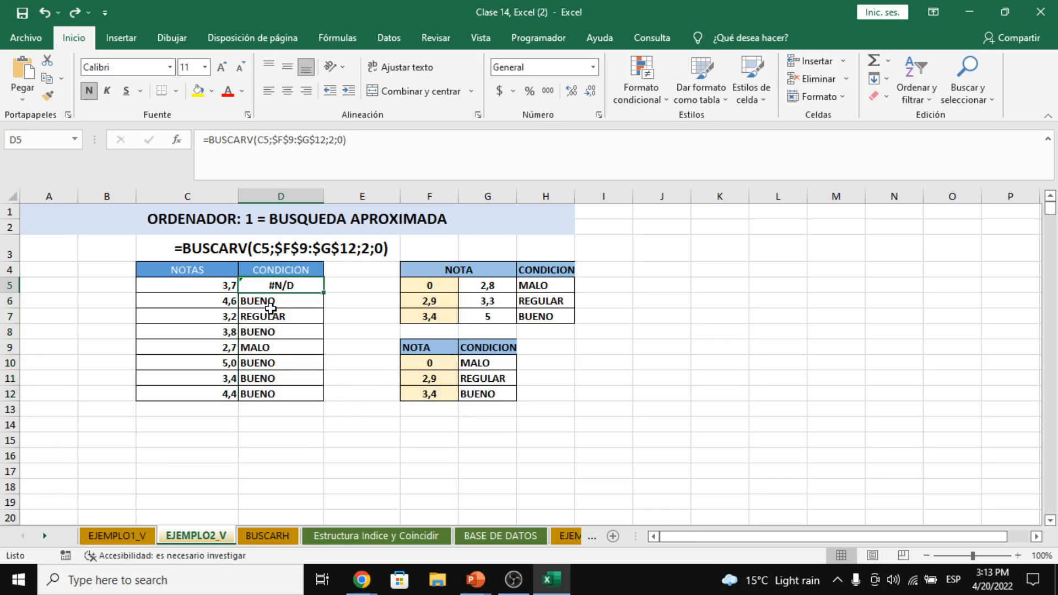
key(ctrl+z)
key(ctrl+z)
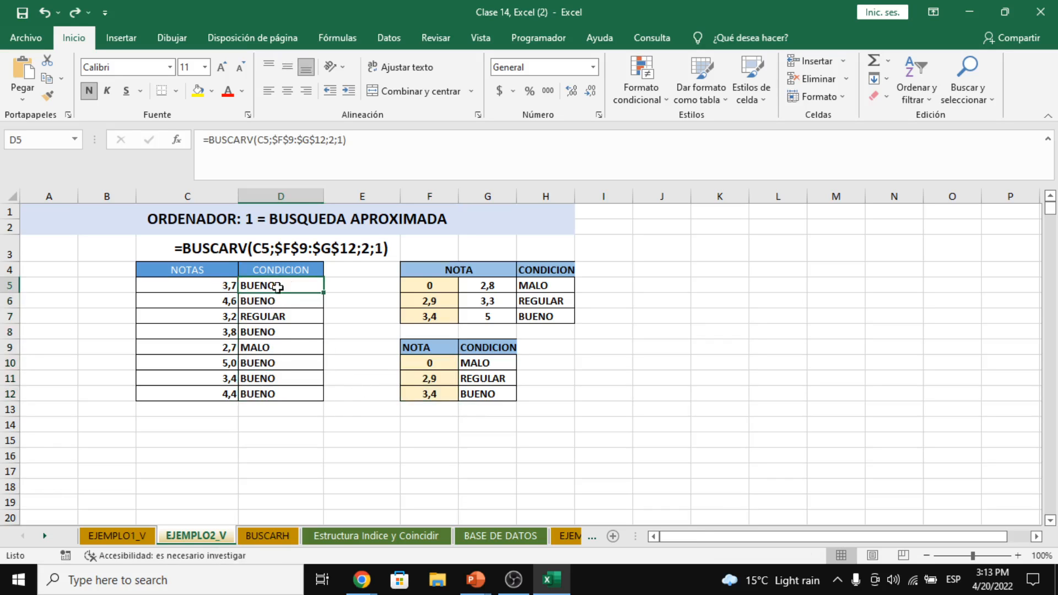
click(346, 152)
key(Left)
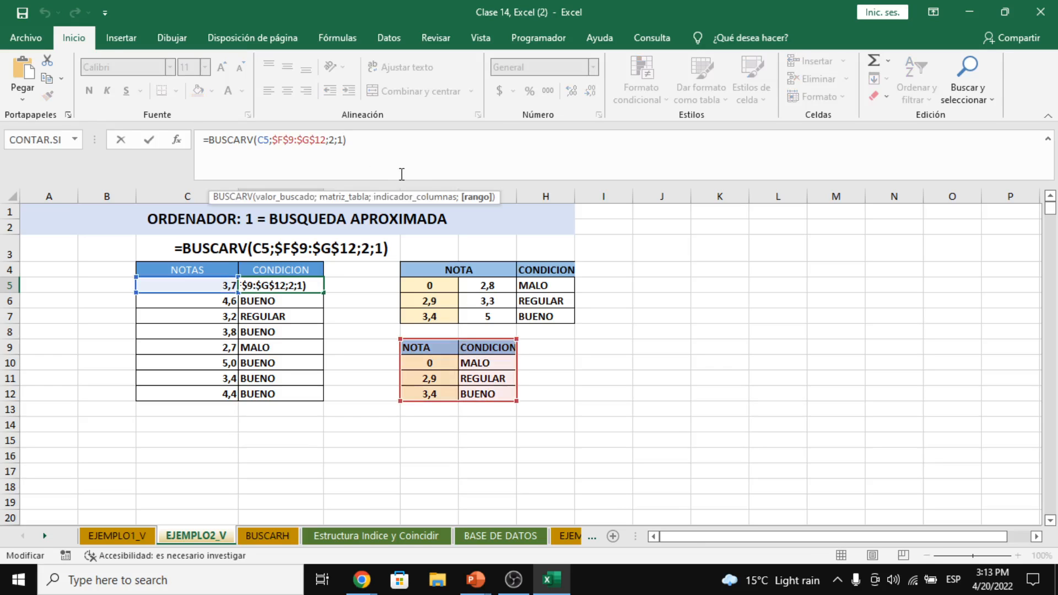
key(BackSpace)
text(0)
key(Escape)
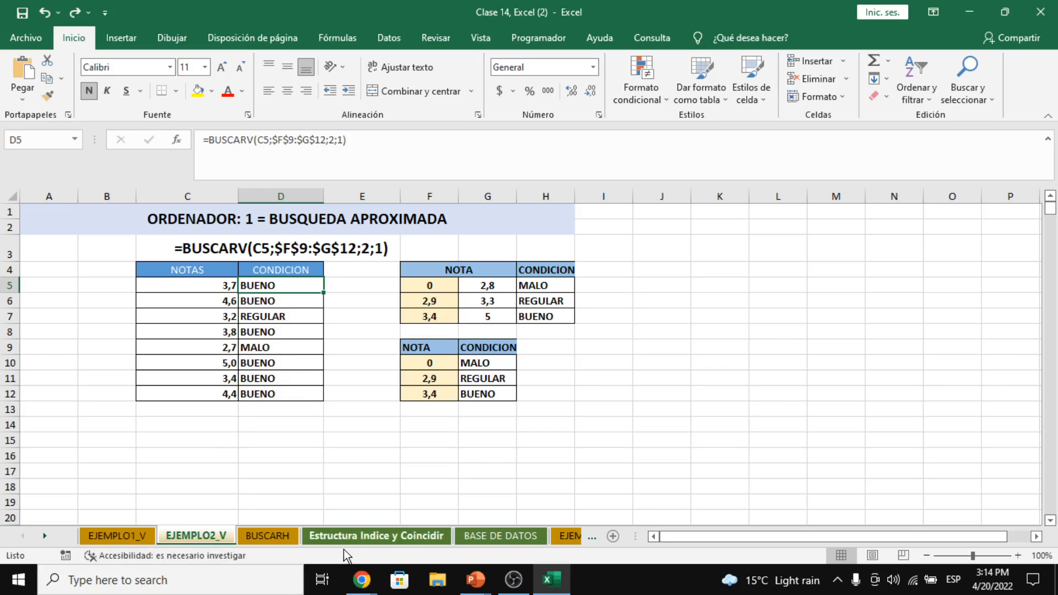
Review the BUSCARH function's description and syntax on the BUSCARH sheet at 110% zoom
click(268, 536)
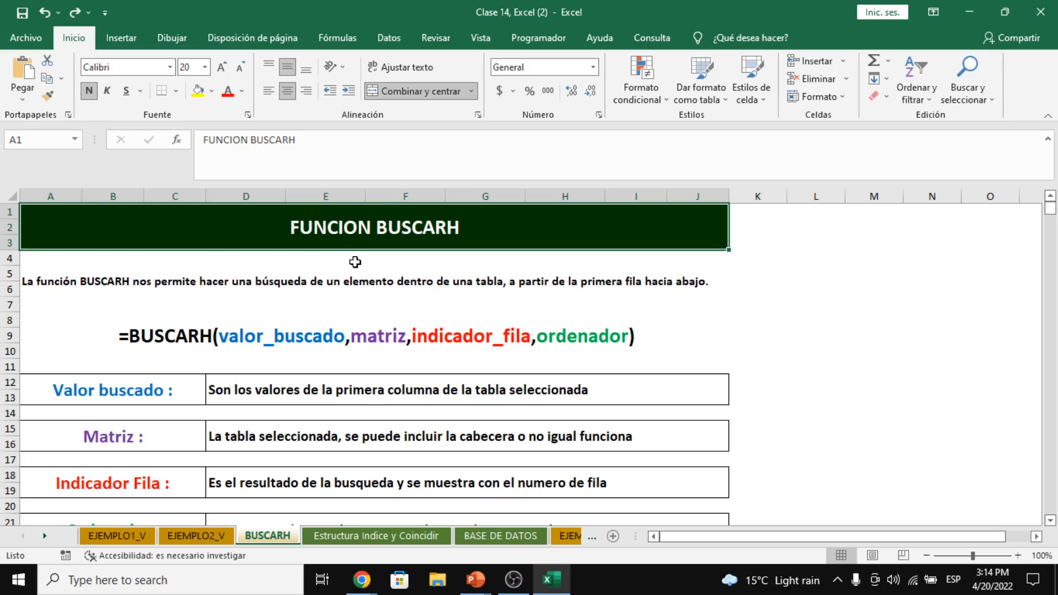
click(356, 279)
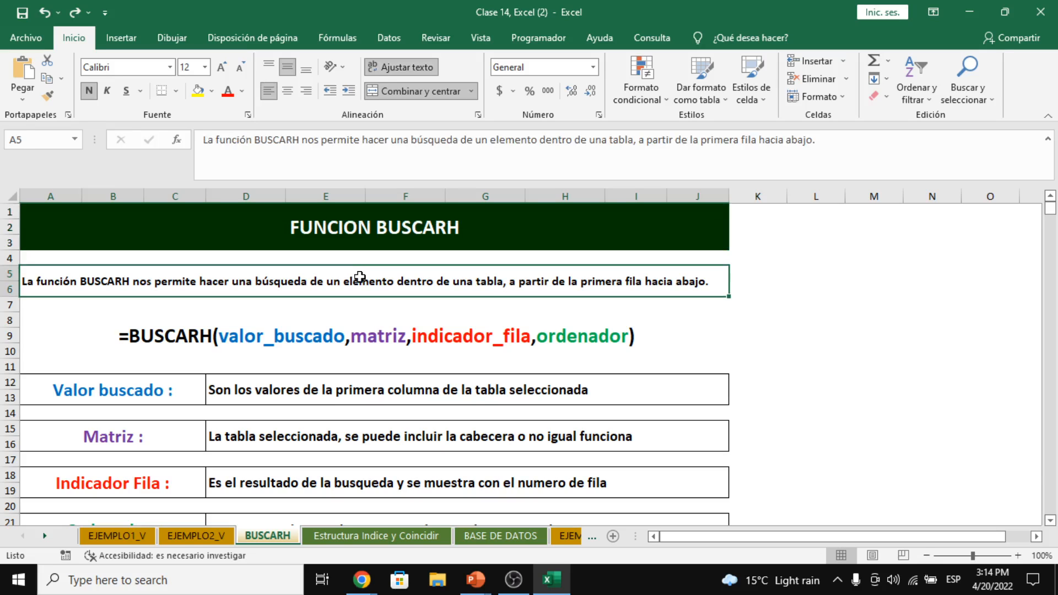
click(1018, 556)
scroll(496, 359, up, 1)
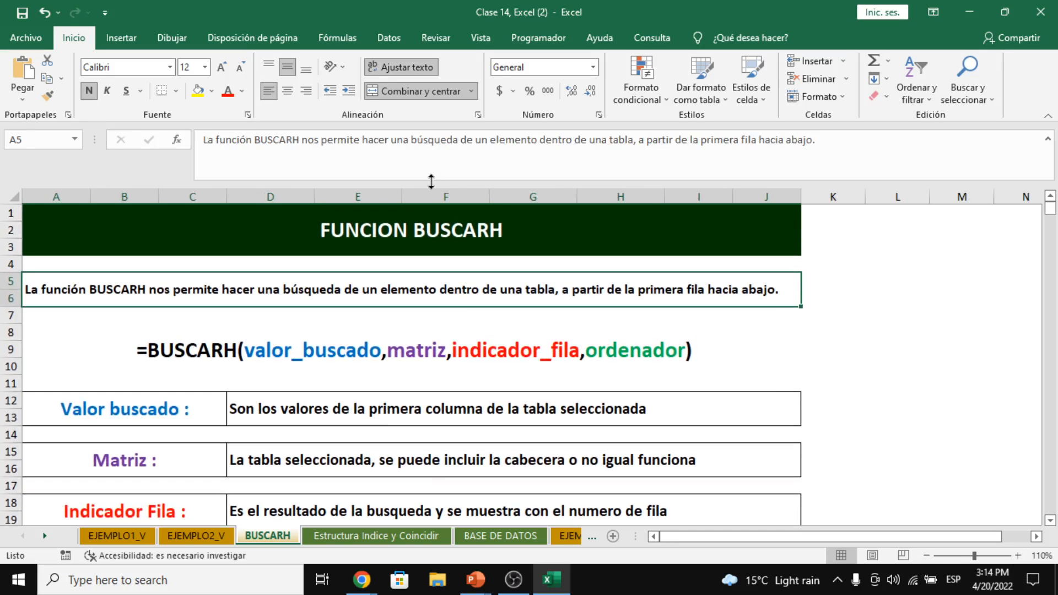
click(442, 224)
double_click(442, 224)
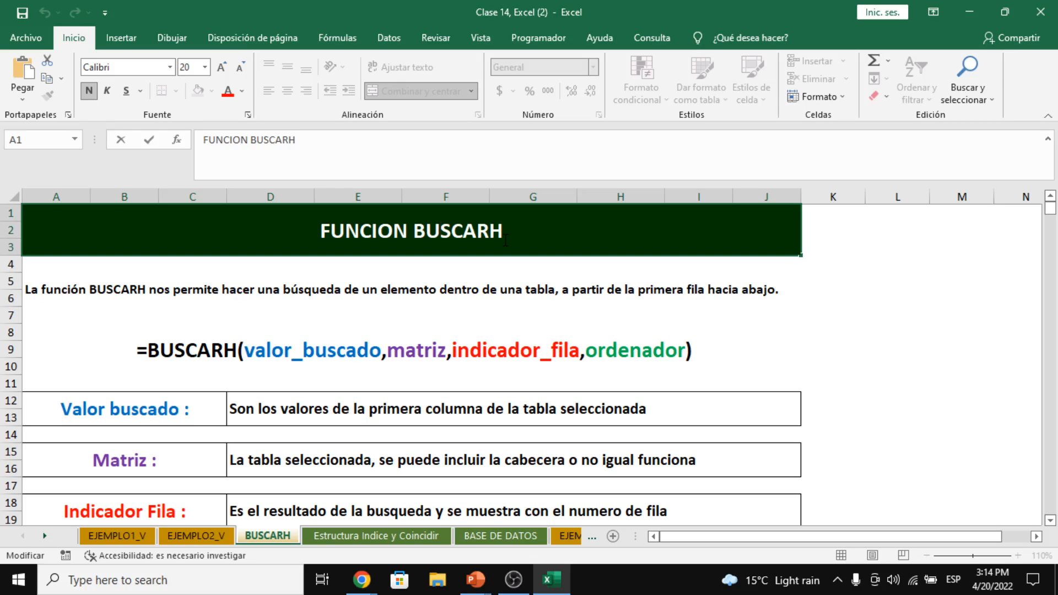
Switch to the Google Meet call, check the presentation options of the shared window, and return to Excel
key(alt+Tab)
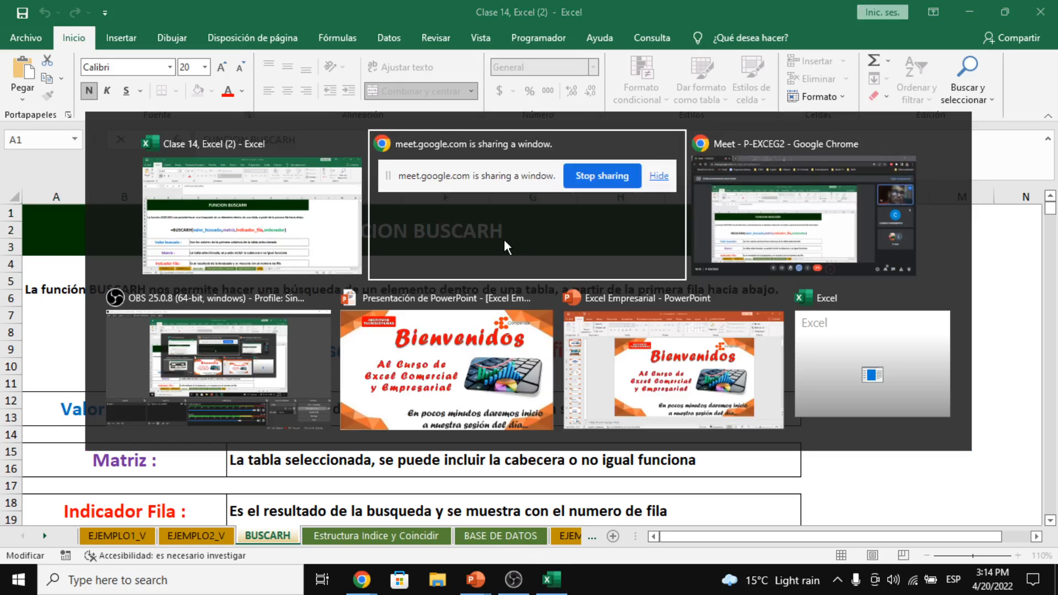
key(alt+Tab)
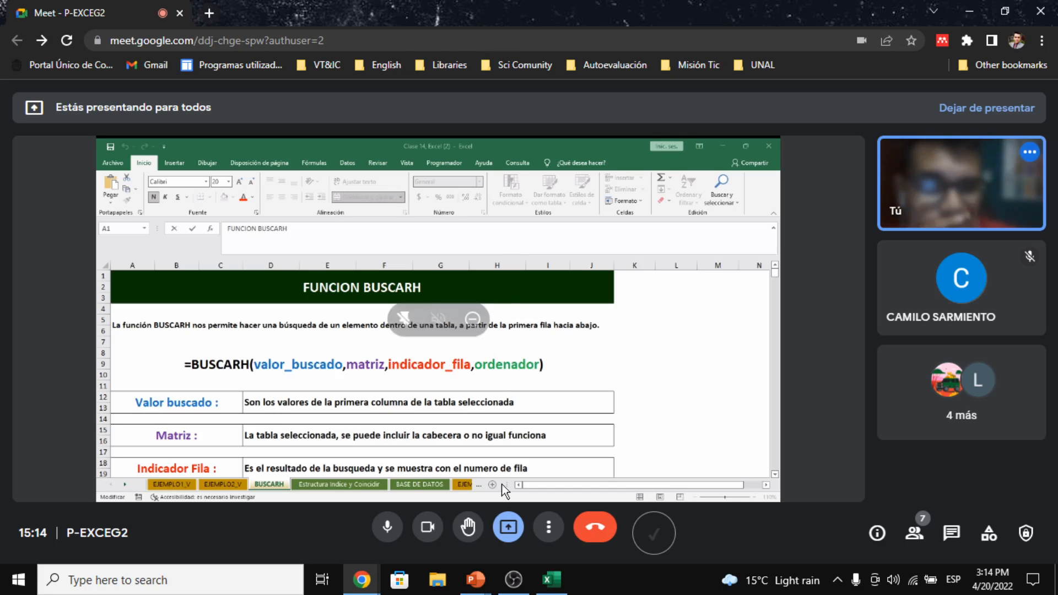
click(506, 529)
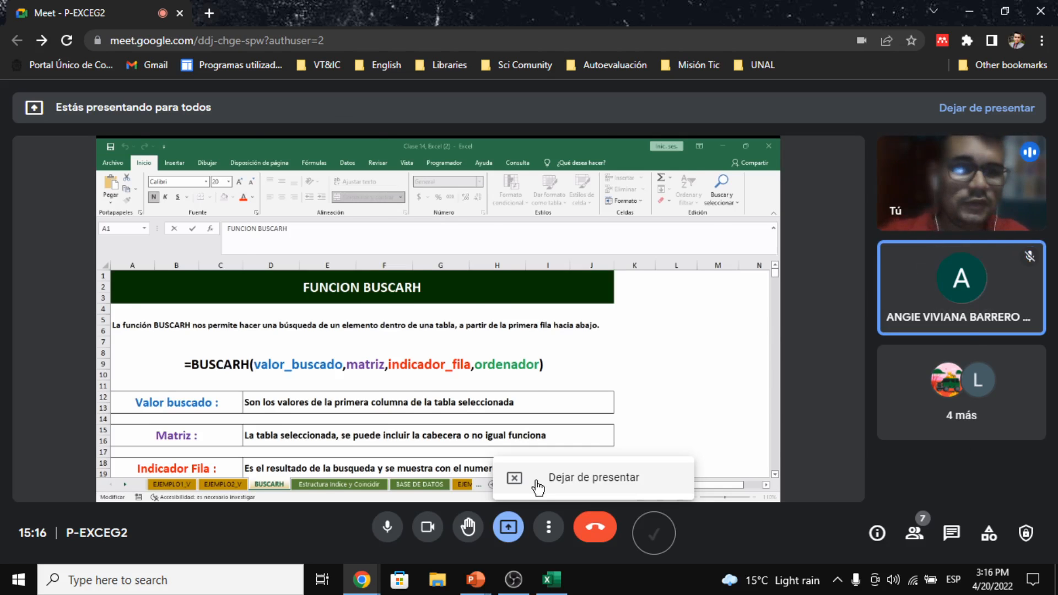
key(alt+Tab)
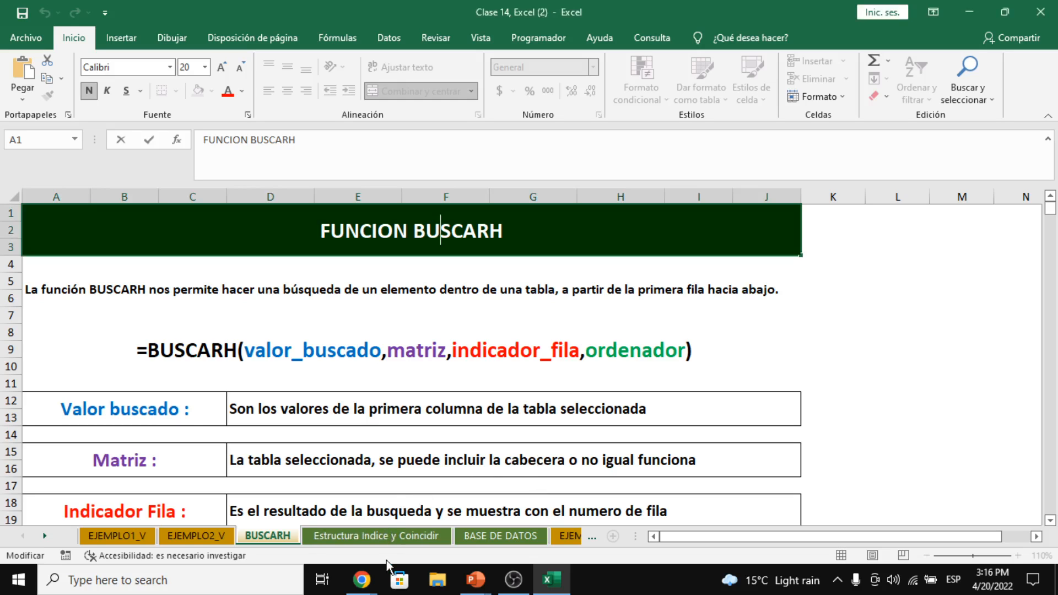
mouse_move(361, 579)
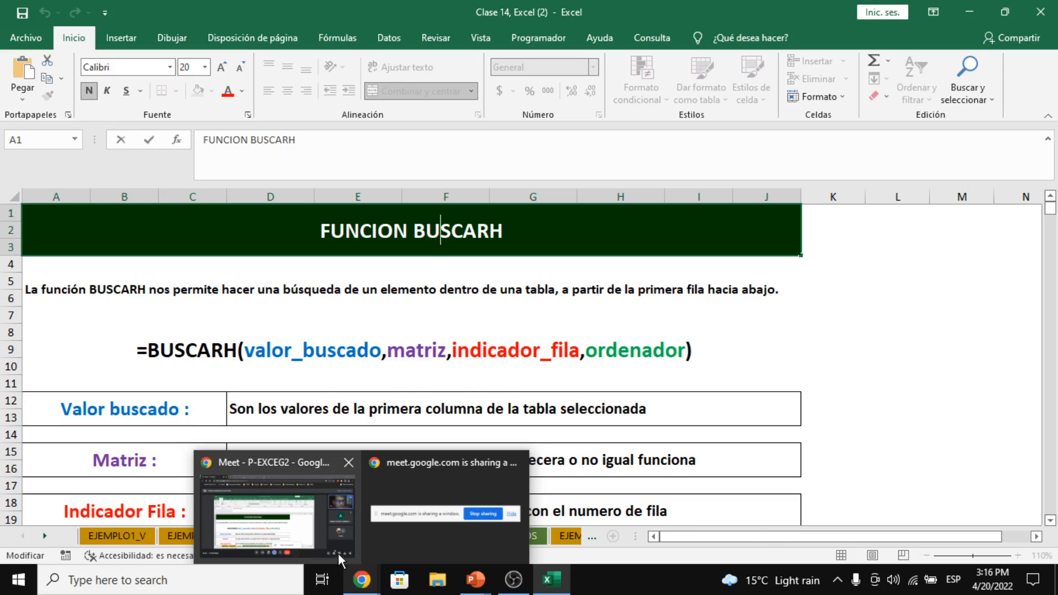
mouse_move(338, 553)
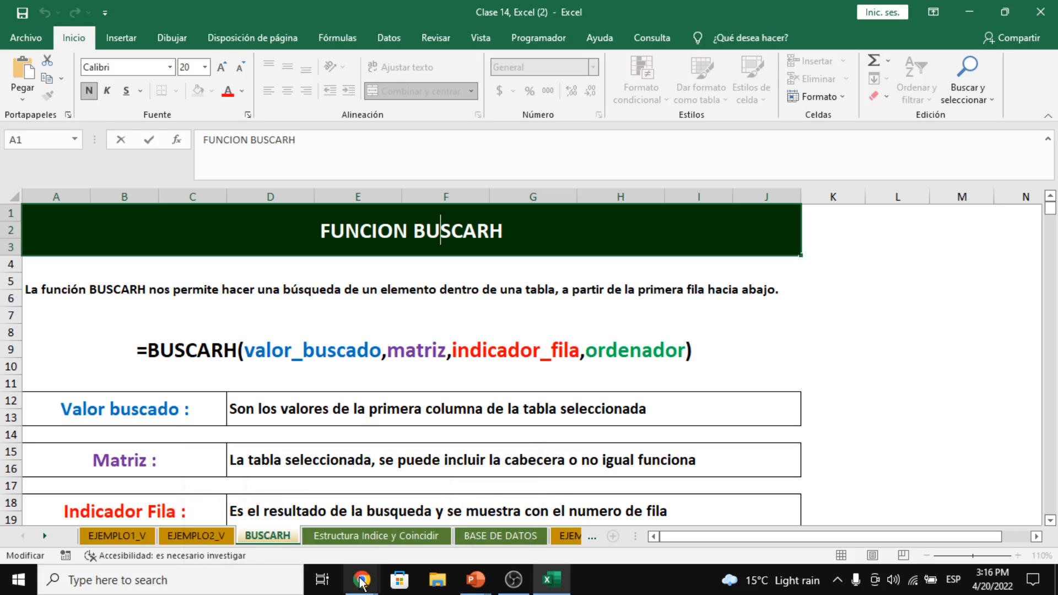
Try starting a BUSCARH formula in D7 and open its function arguments dialog
click(298, 409)
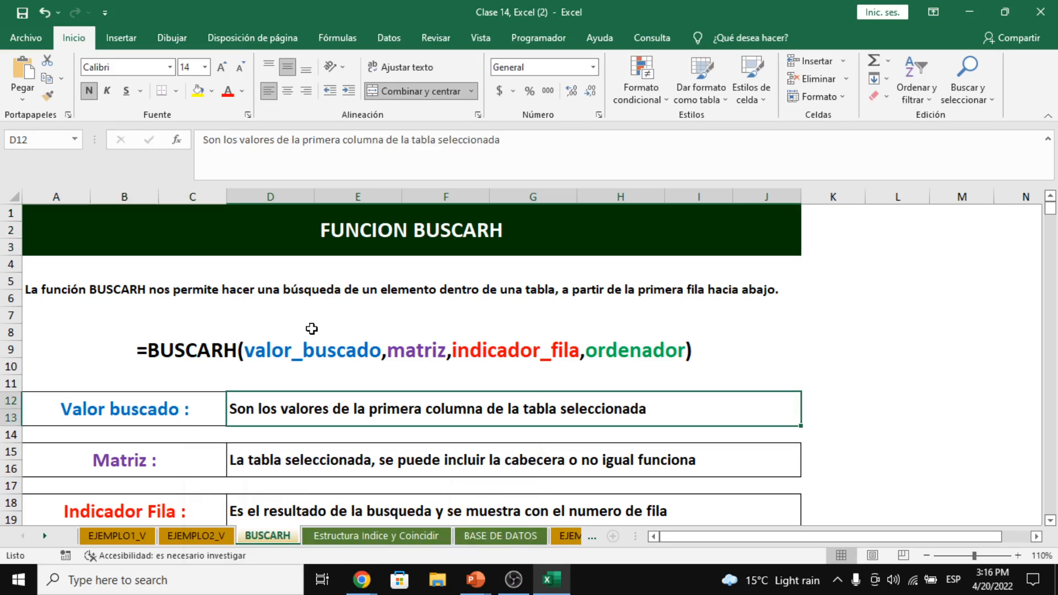
click(308, 311)
text(=BUSC)
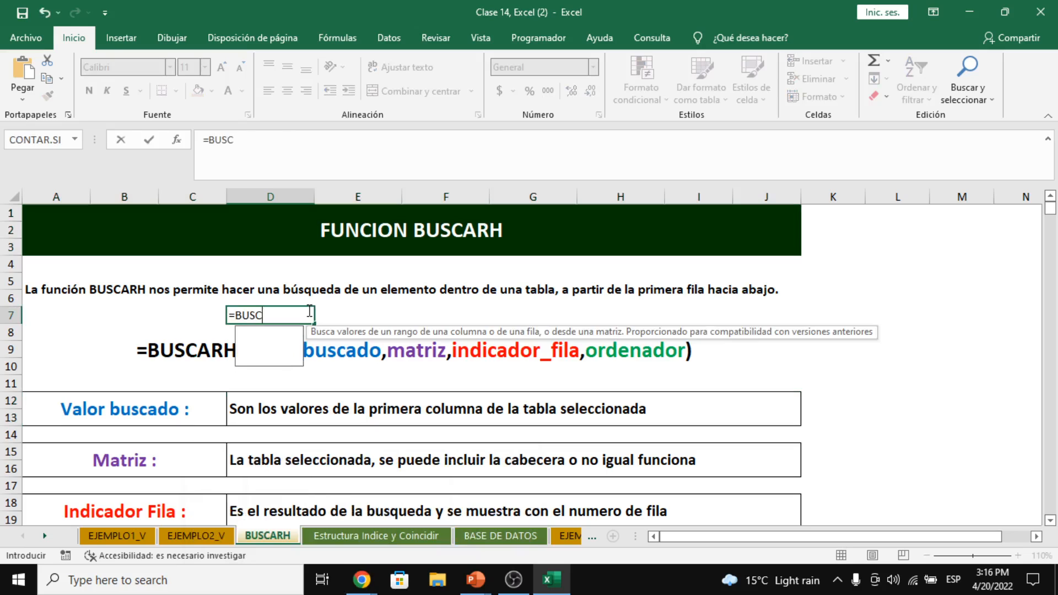
key(Tab)
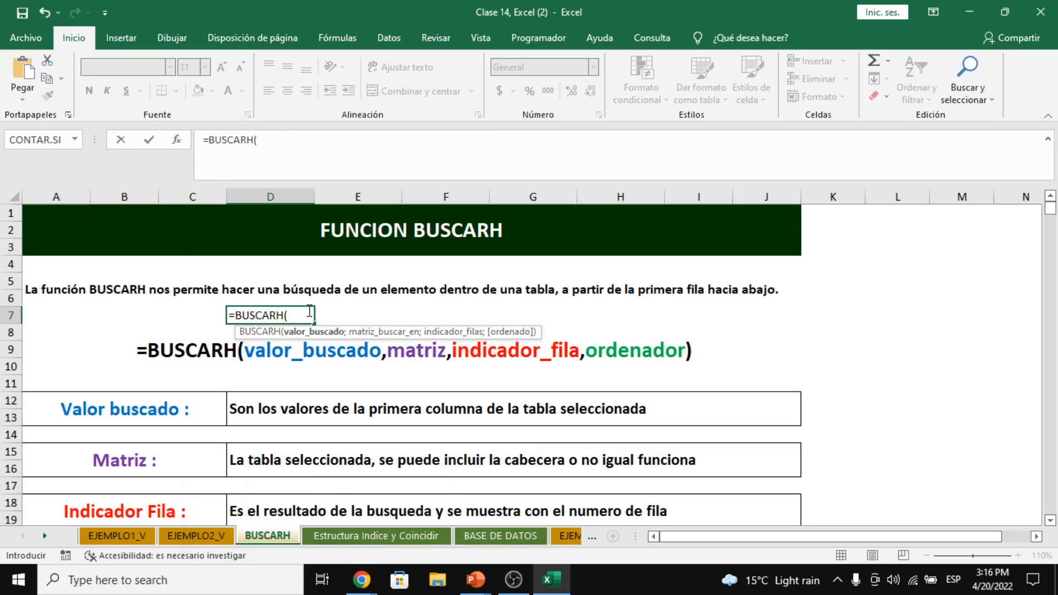
click(176, 144)
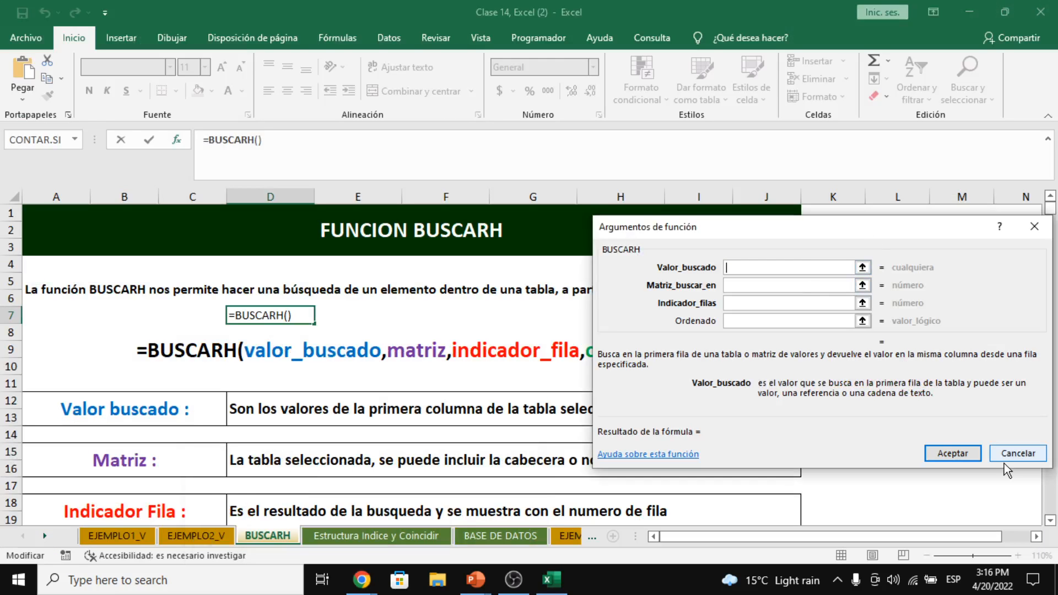
In the Google Meet call, stop presenting the Excel window and share the entire screen instead
click(508, 529)
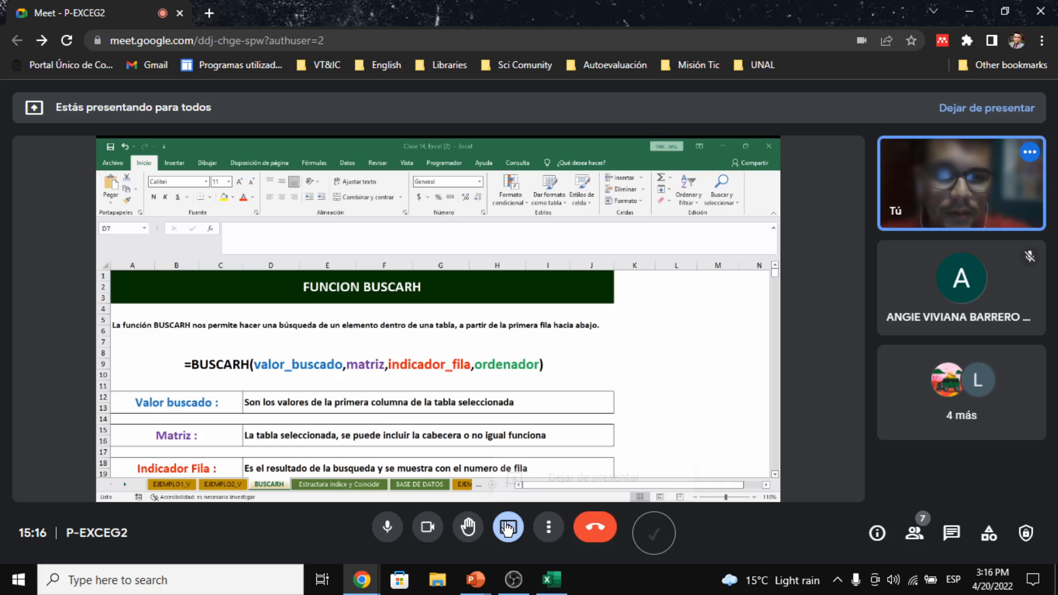
click(524, 479)
click(510, 528)
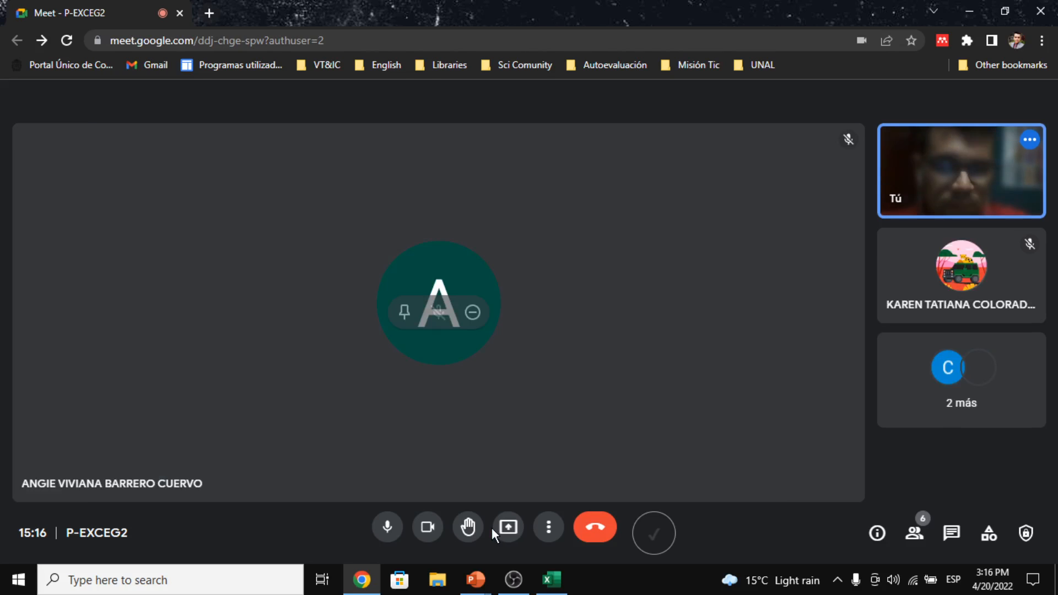
click(508, 527)
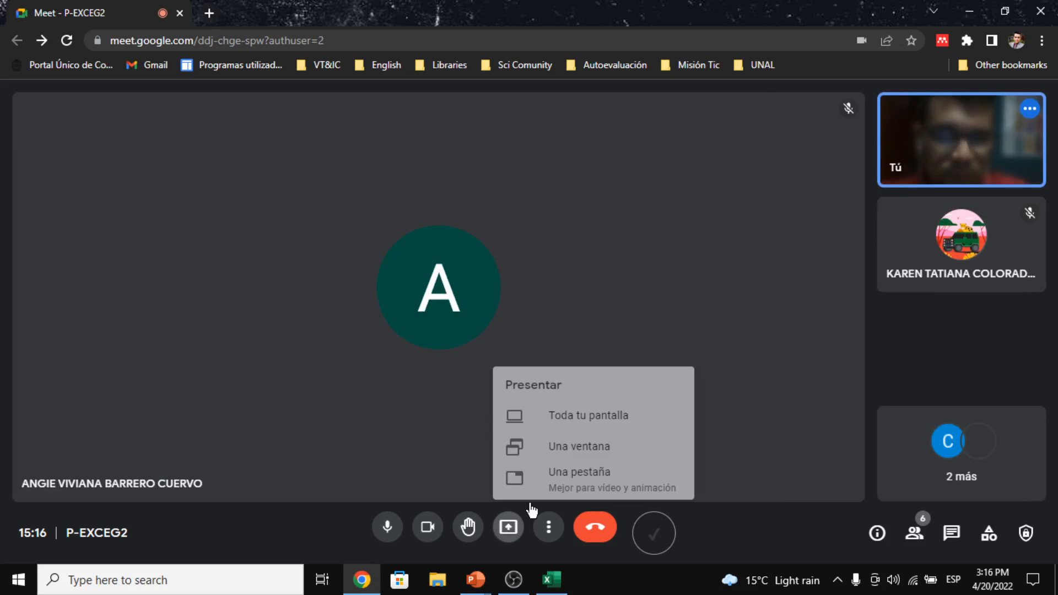
click(589, 415)
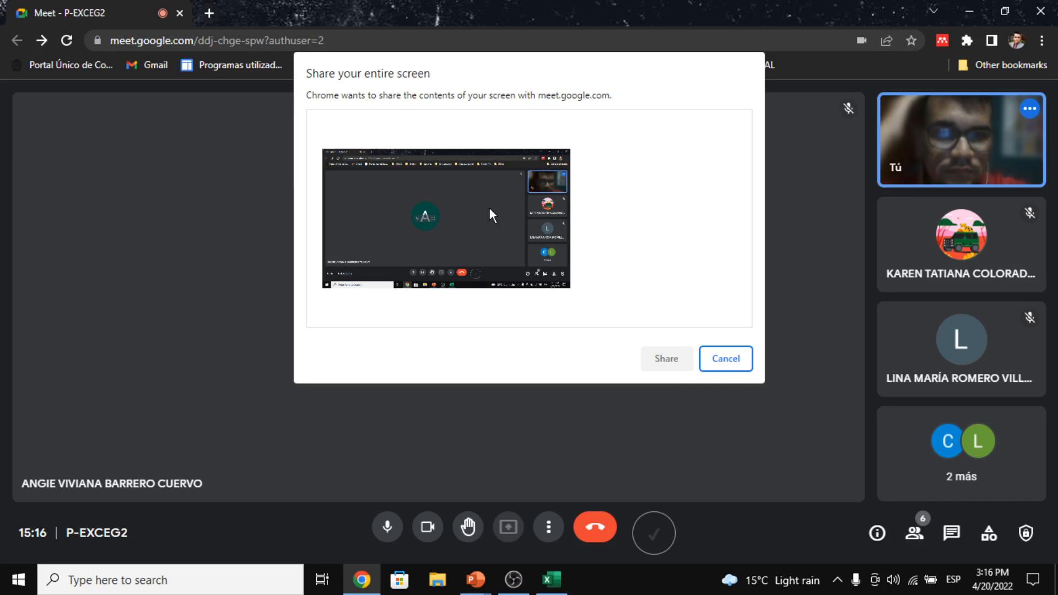
double_click(490, 207)
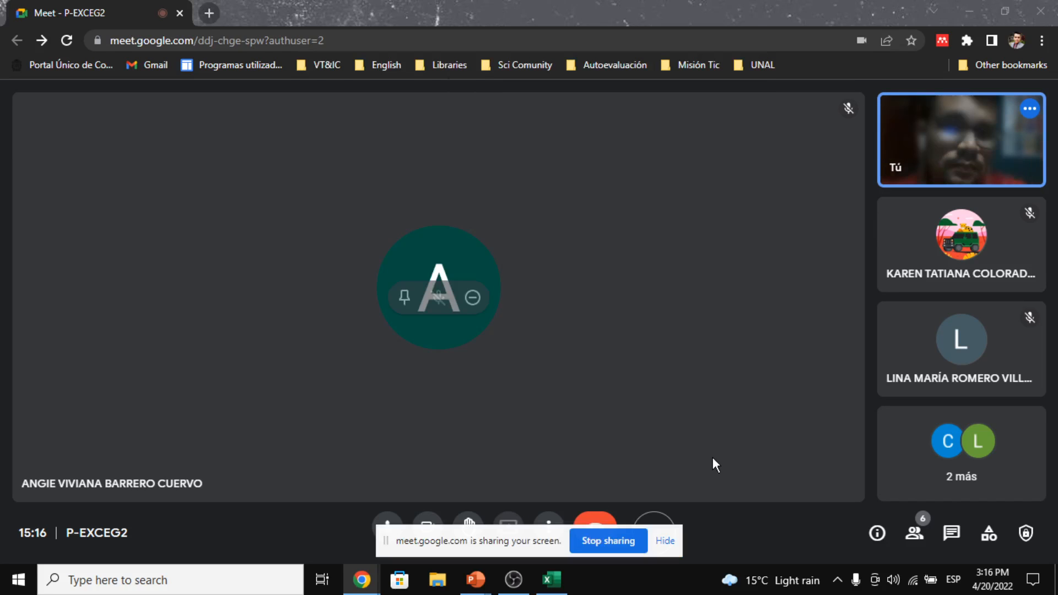
Return to Excel and review the arguments valor_buscado, matriz, indicador_fila and ordenador in the BUSCARH syntax line
key(alt+Tab)
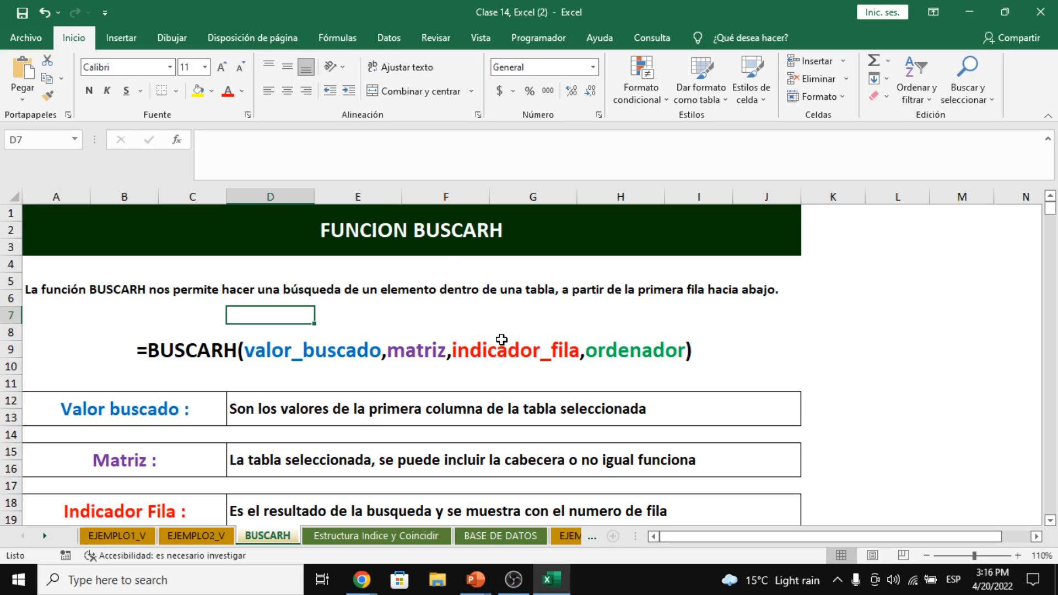
click(502, 339)
click(447, 251)
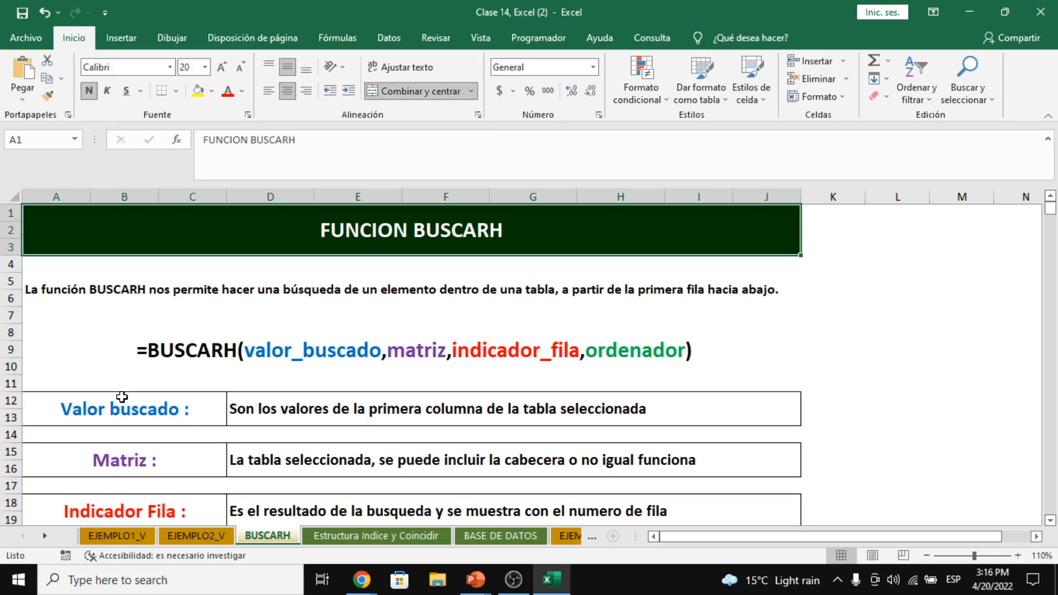
click(221, 351)
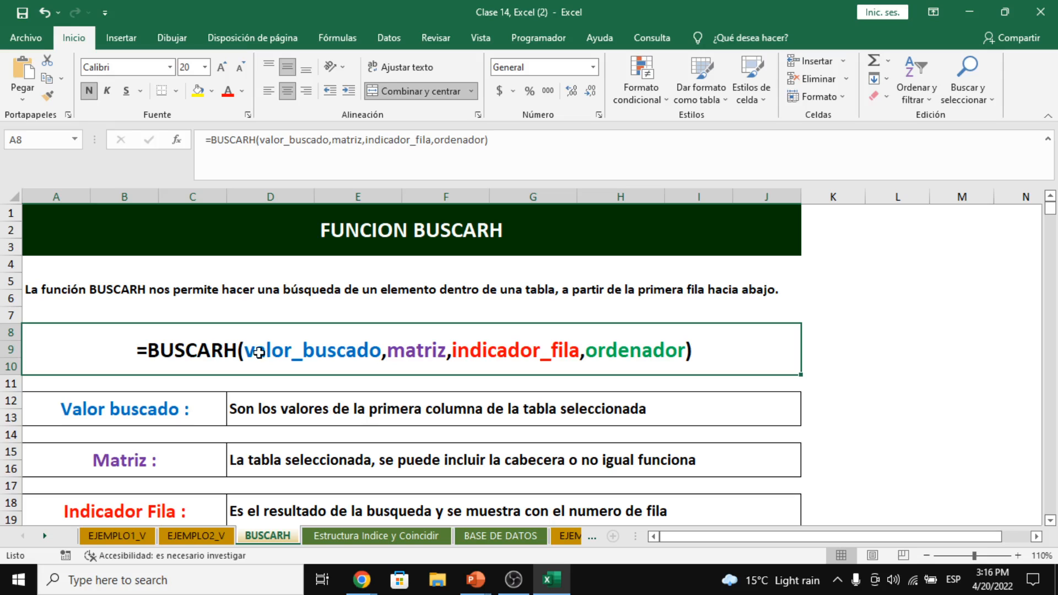
scroll(258, 352, down, 1)
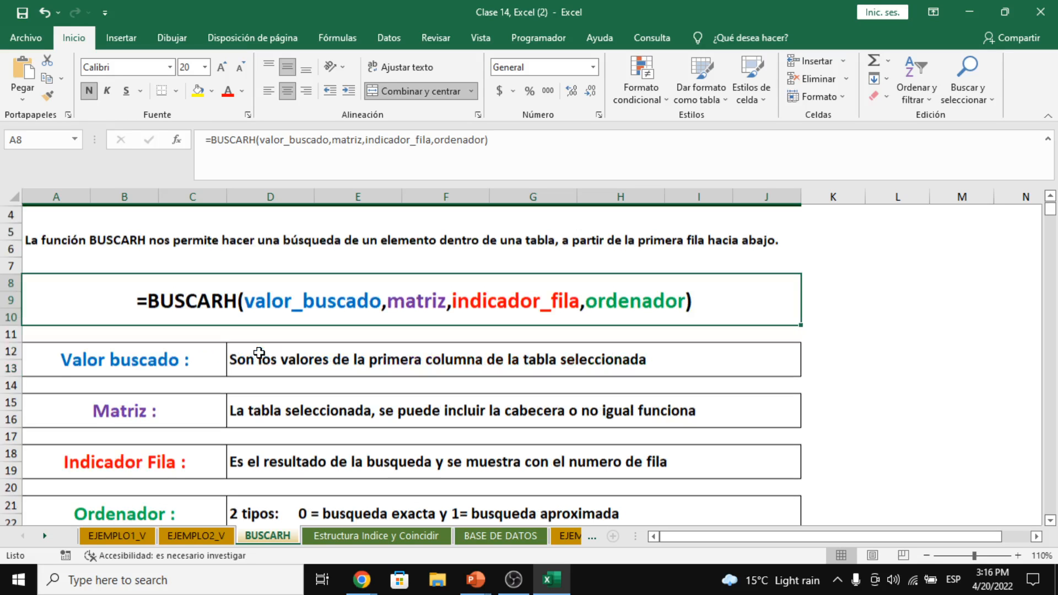
double_click(244, 300)
drag(244, 300, 445, 303)
click(459, 303)
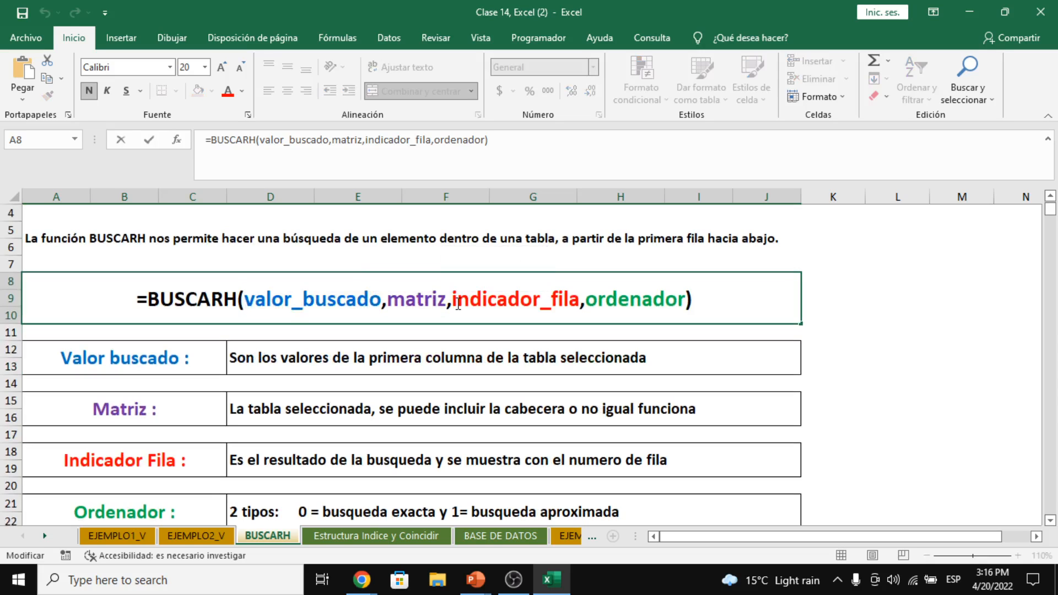
key(shift+Right)
drag(460, 299, 578, 293)
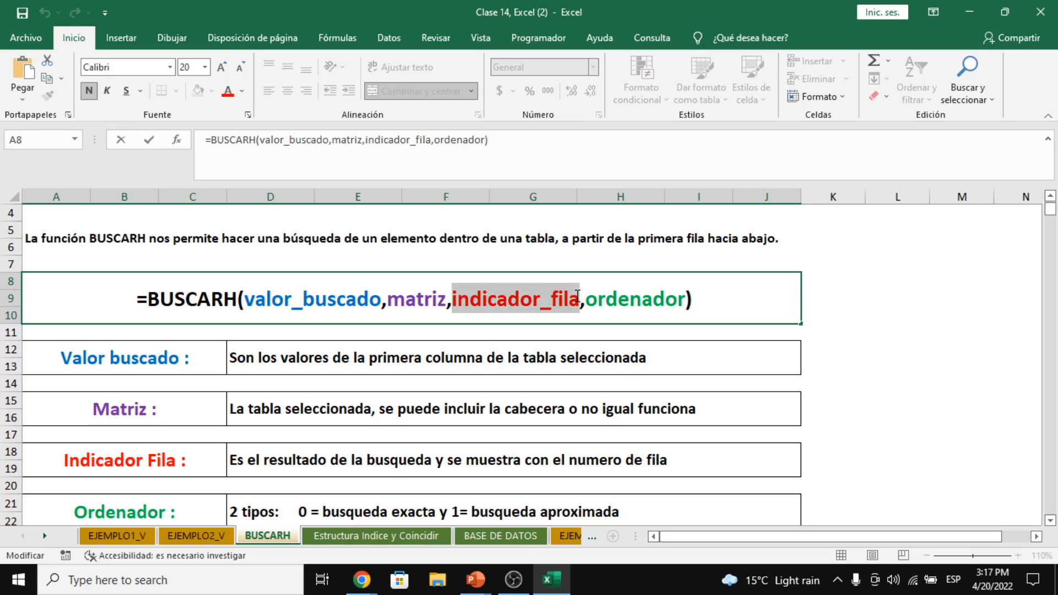
click(585, 298)
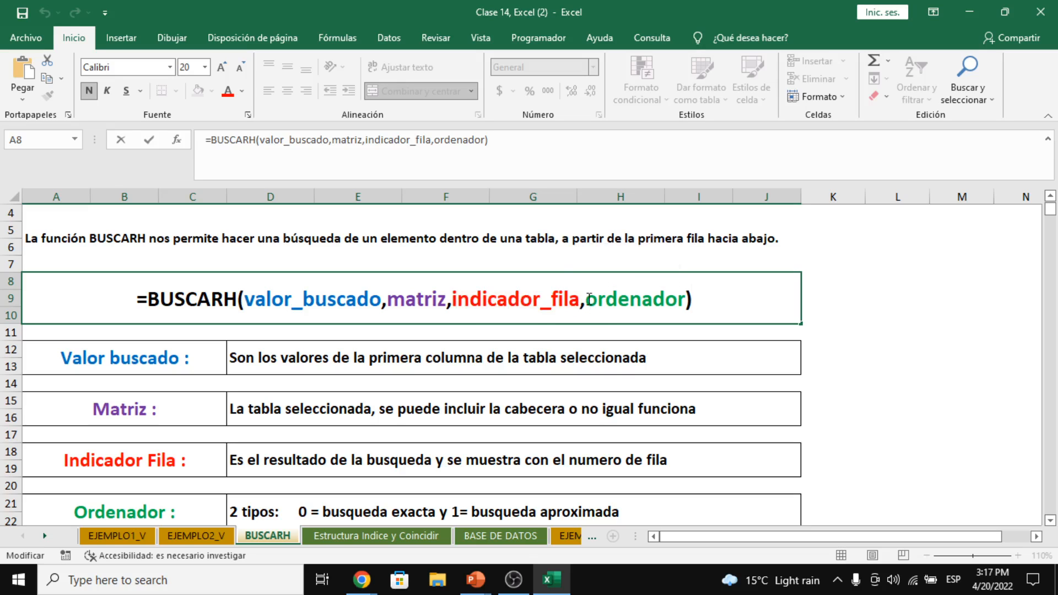
drag(589, 298, 686, 297)
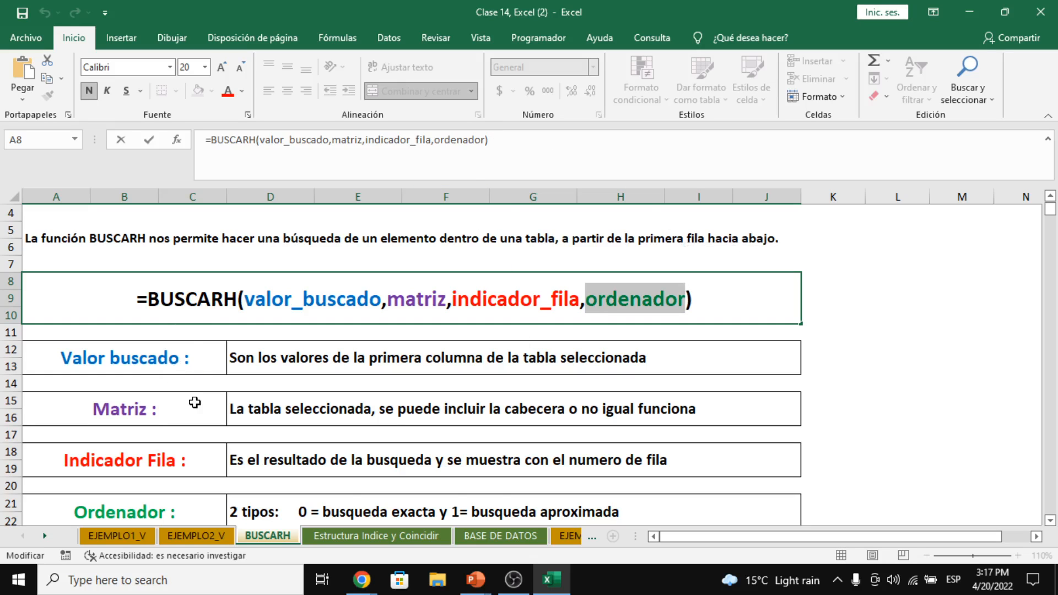
Replace "columna" with "fila" in the Valor buscado description in D12
scroll(196, 385, down, 1)
click(197, 336)
click(208, 303)
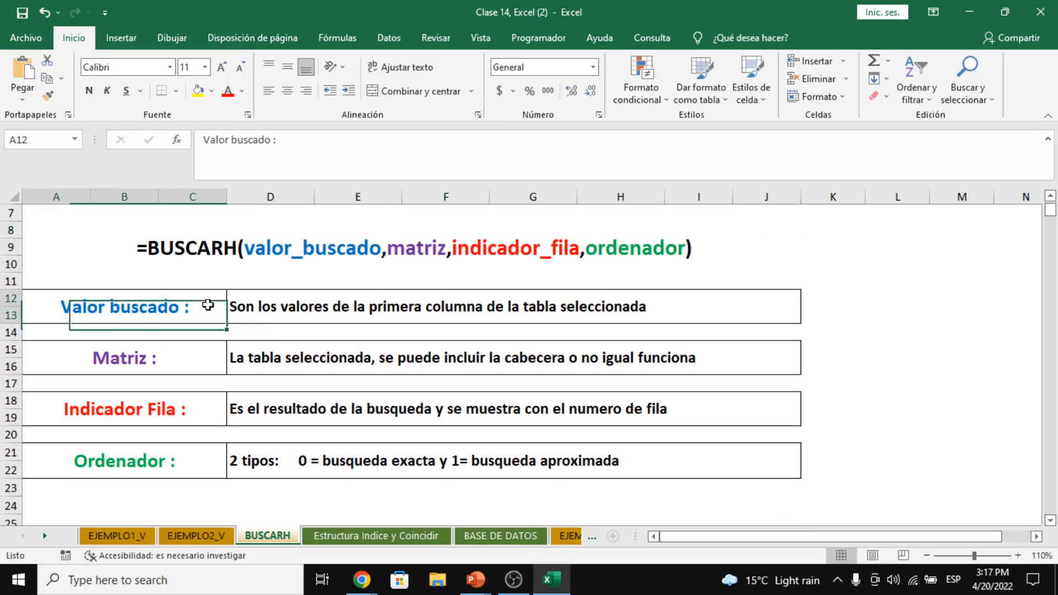
click(365, 307)
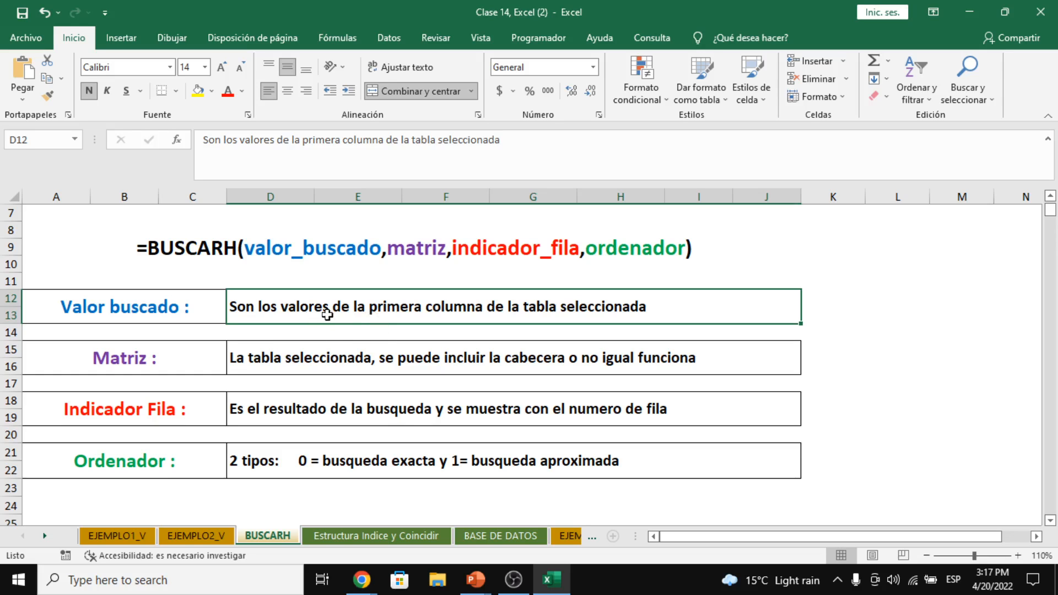
double_click(483, 307)
drag(483, 307, 434, 306)
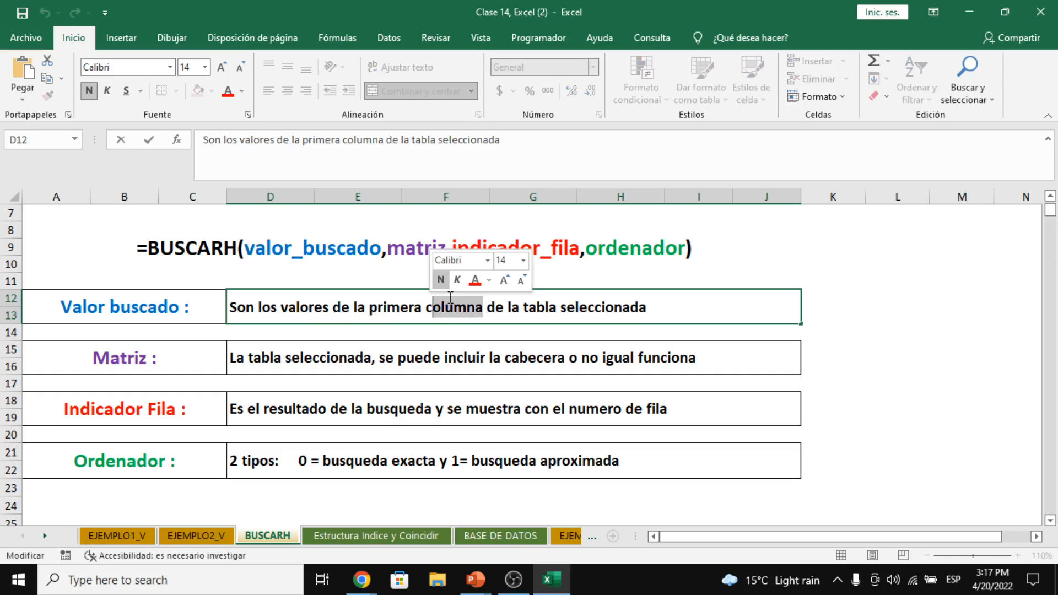
key(BackSpace)
key(BackSpace)
text(FO)
key(BackSpace)
key(BackSpace)
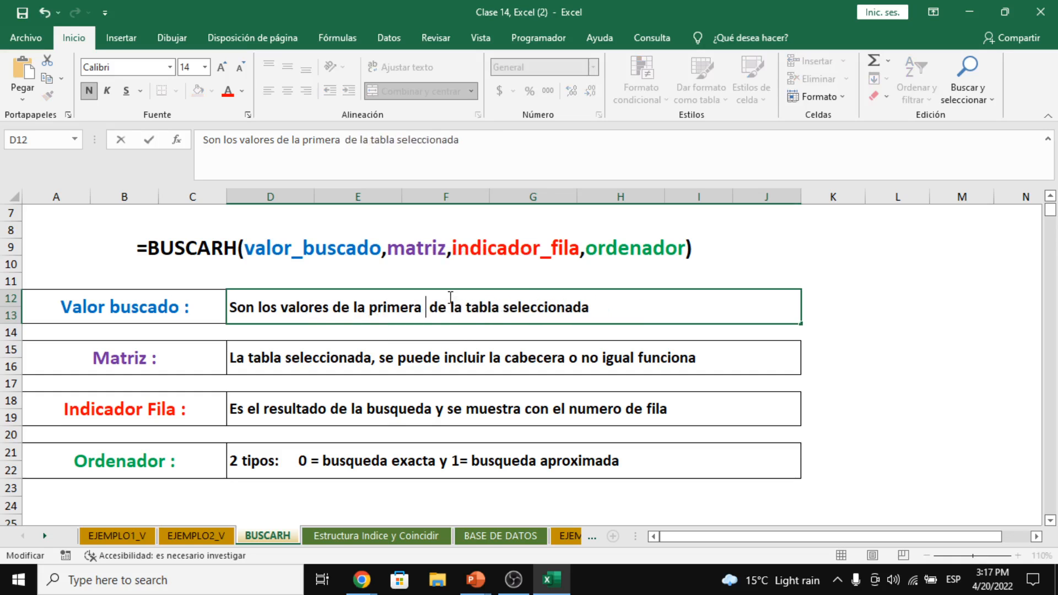
text(fila)
key(Return)
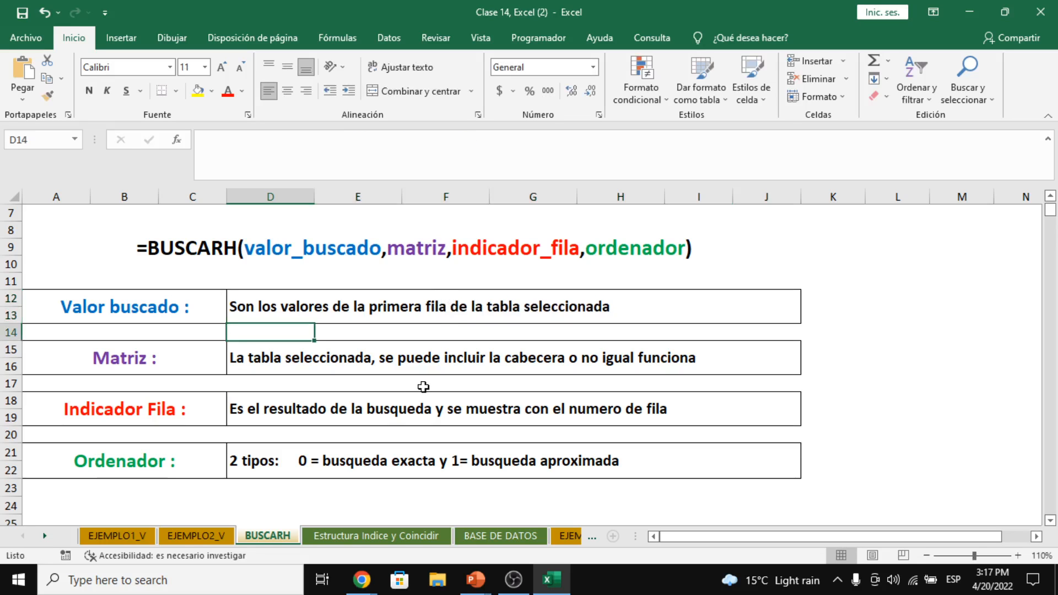
Review the Matriz and Indicador Fila descriptions in D15 and D18
click(386, 364)
click(179, 359)
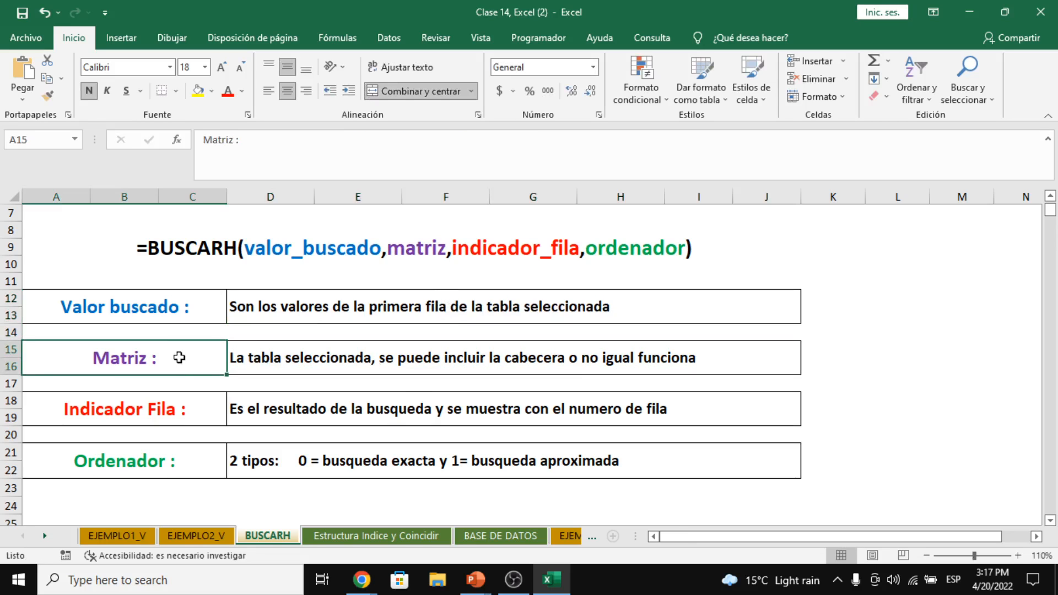
click(274, 361)
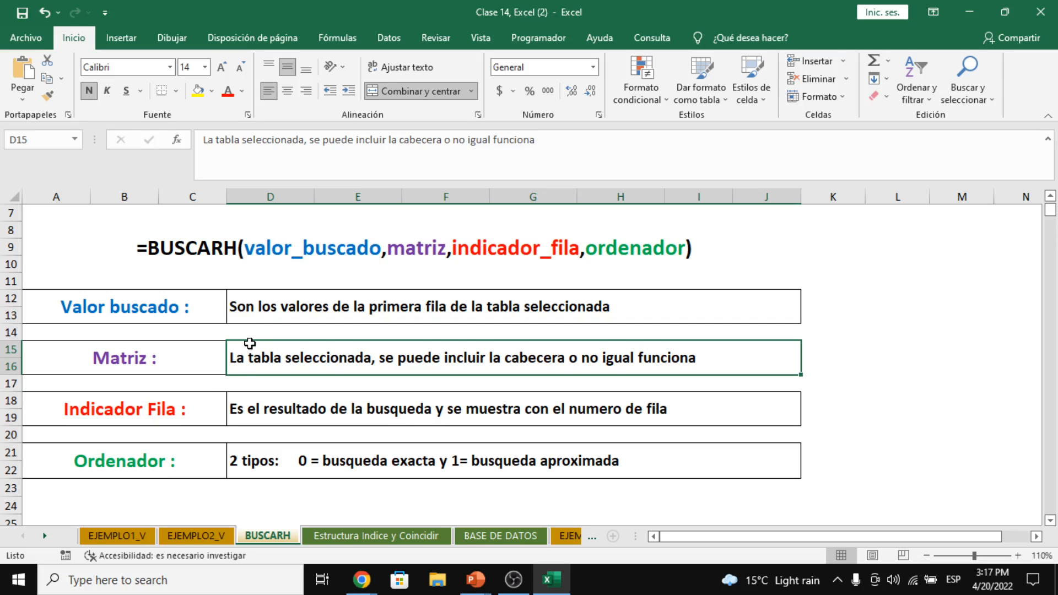
click(194, 415)
click(364, 415)
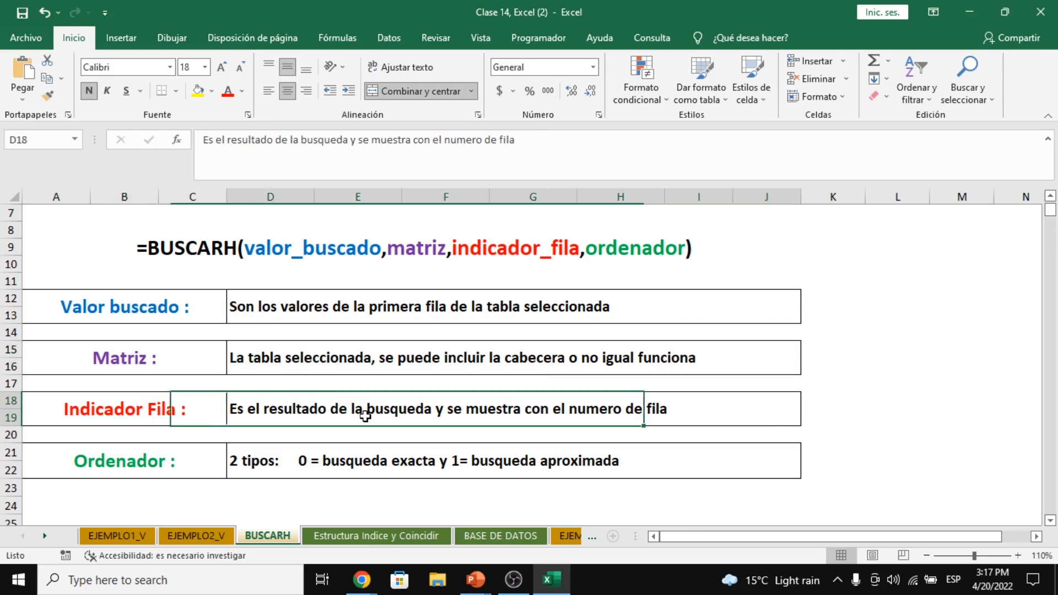
Contrast columns with rows for the Indicador Fila argument by selecting columns D to F and rows 7 to 9 one at a time
click(283, 196)
click(355, 197)
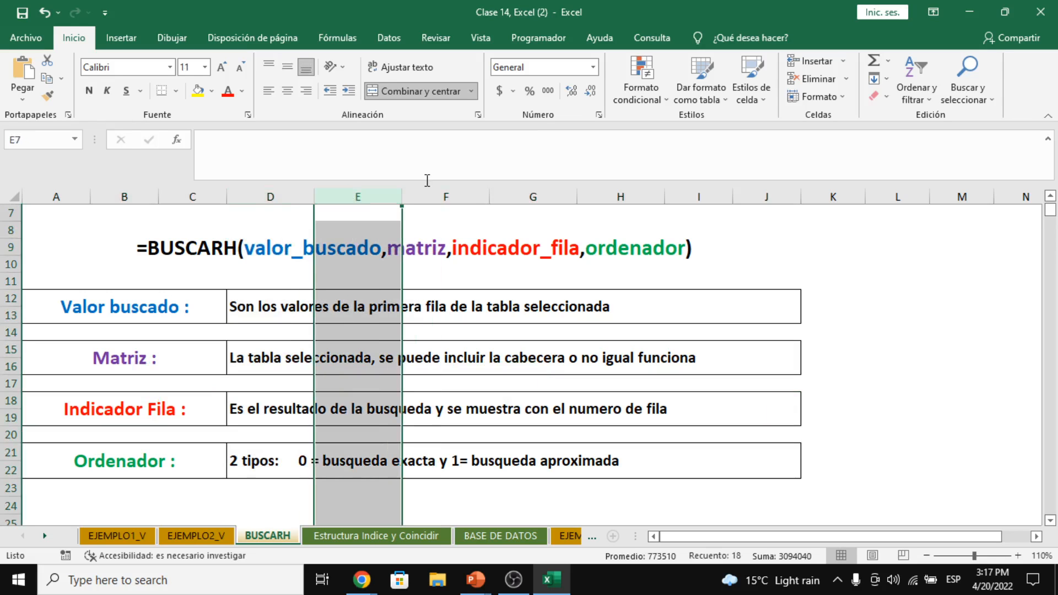
click(435, 197)
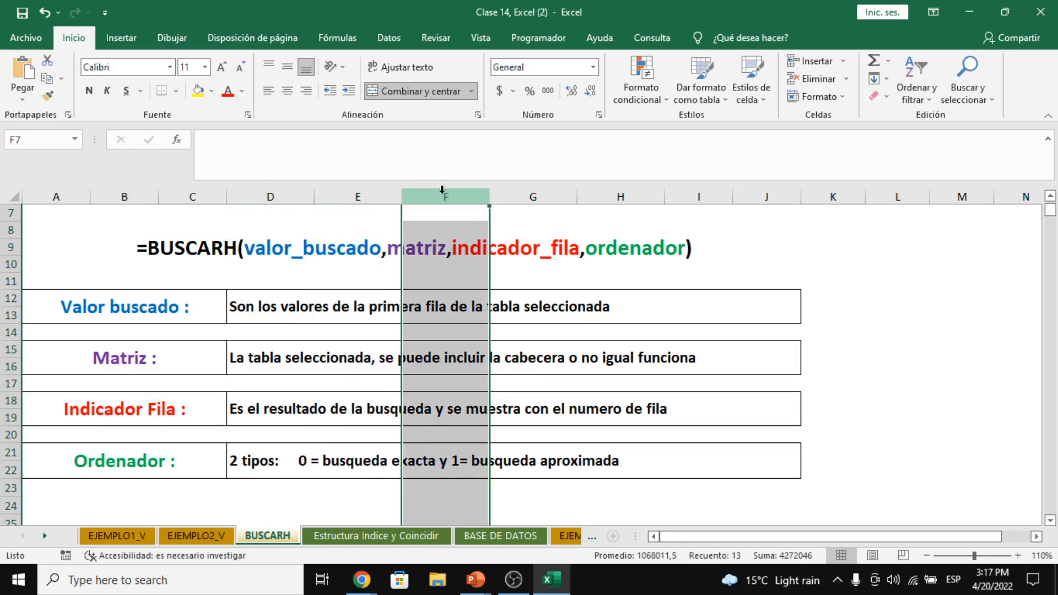
click(8, 214)
click(9, 232)
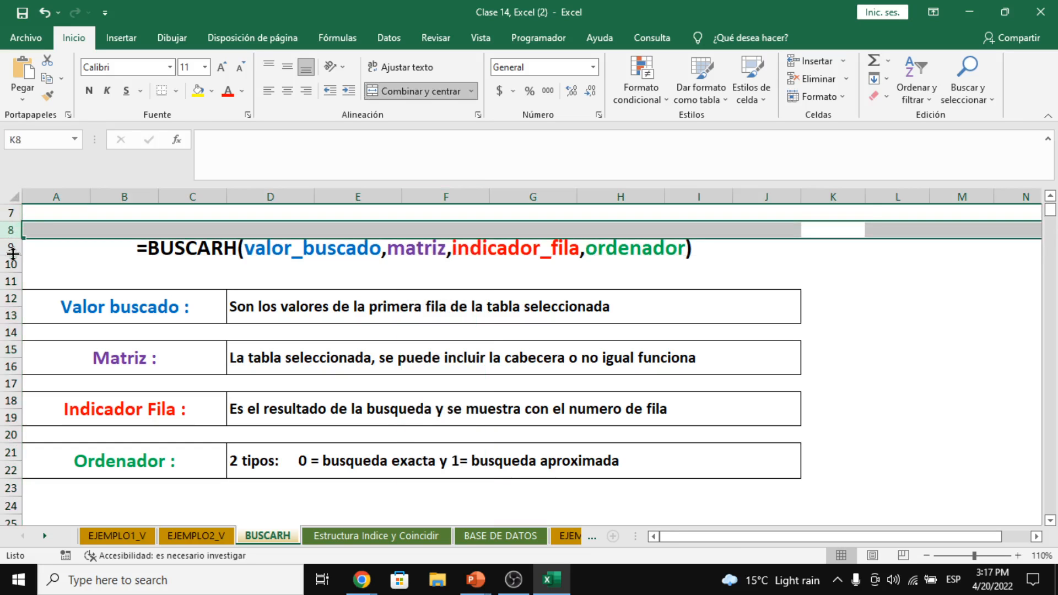
click(8, 247)
click(211, 401)
scroll(212, 402, down, 1)
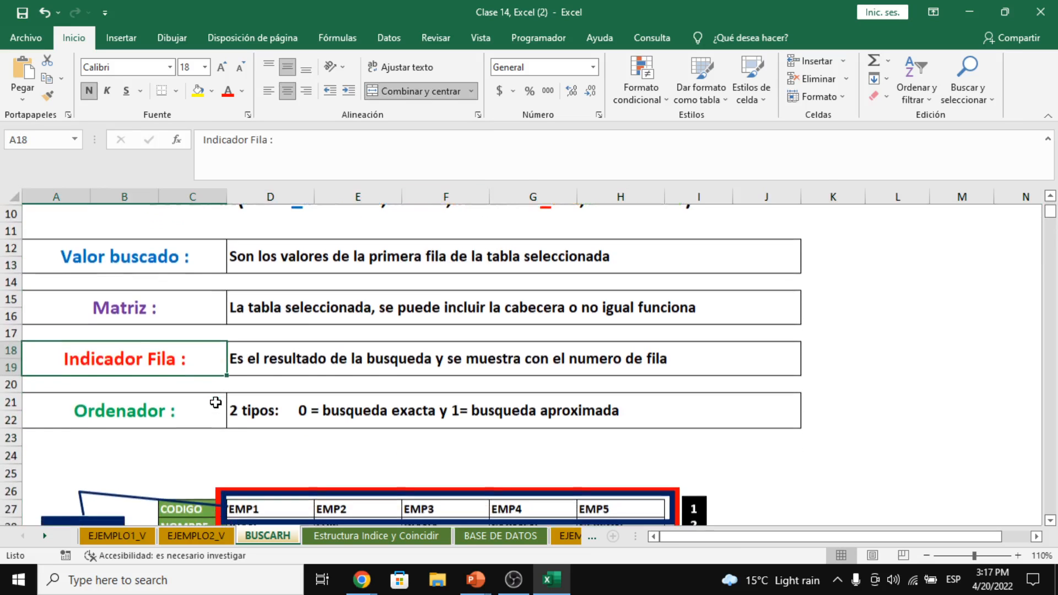
Review the Ordenador description in D21, highlighting the 0 for exact search and the 1 for approximate search
click(194, 408)
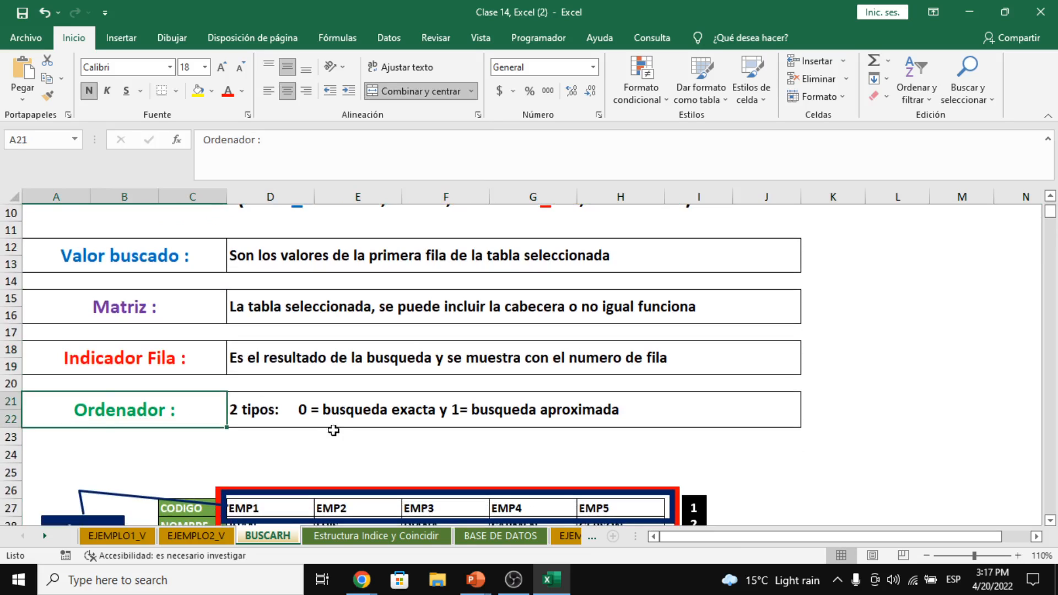
double_click(311, 423)
drag(300, 412, 309, 413)
click(309, 412)
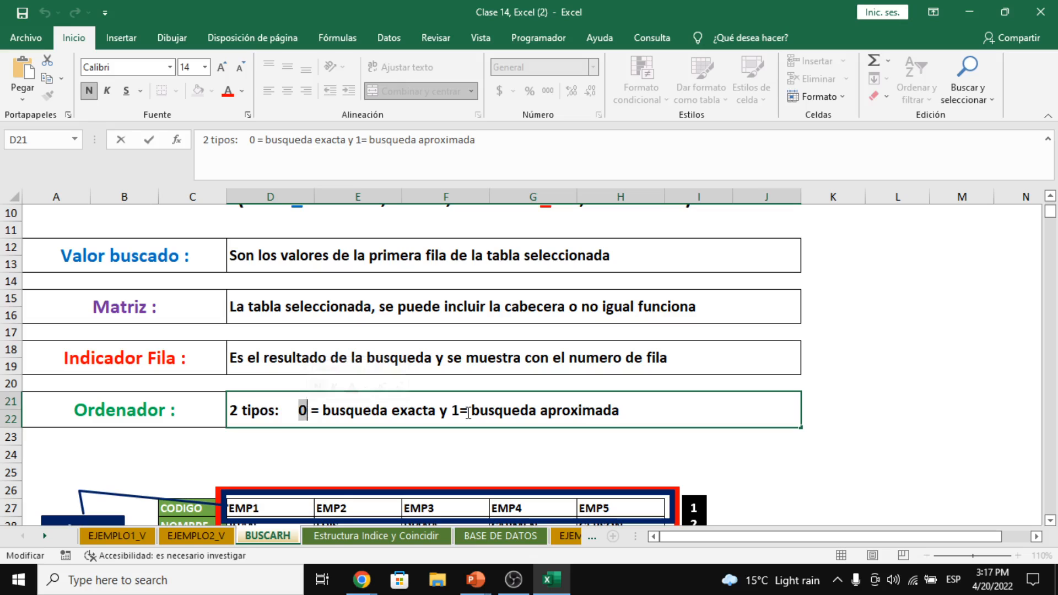
drag(451, 412, 464, 416)
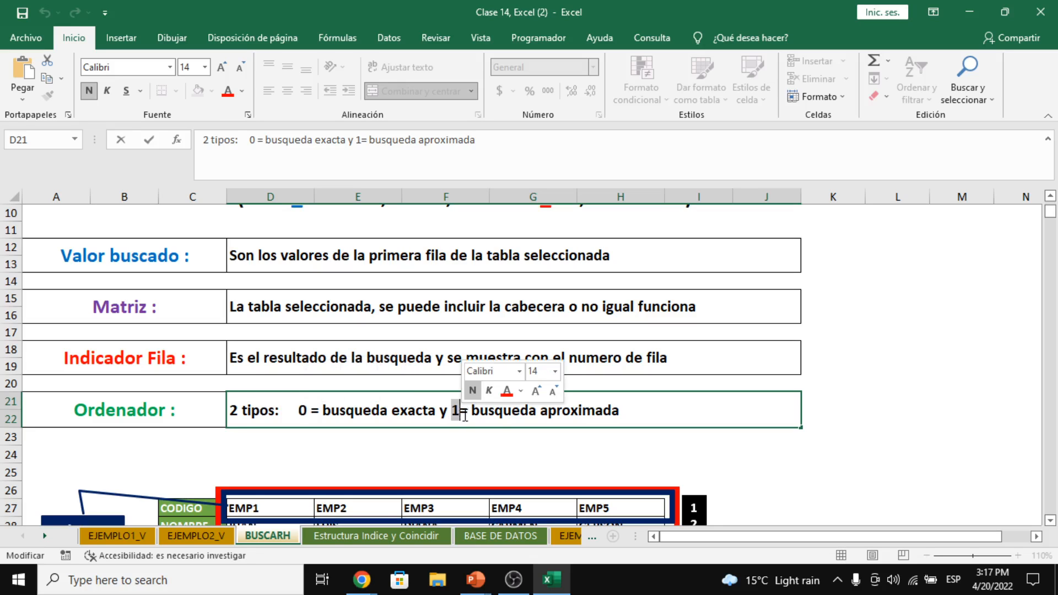
click(568, 441)
Examine the employee table below the argument descriptions, checking EMP4's SUELDO and CIUDAD cells and selecting the whole range C27:H32
scroll(567, 430, down, 4)
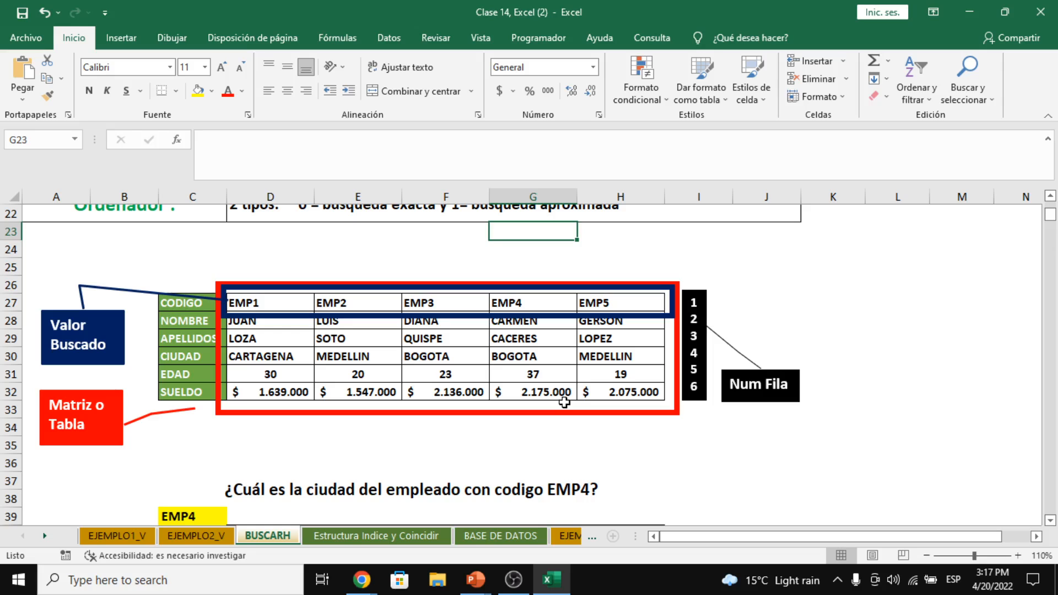
click(564, 405)
click(507, 359)
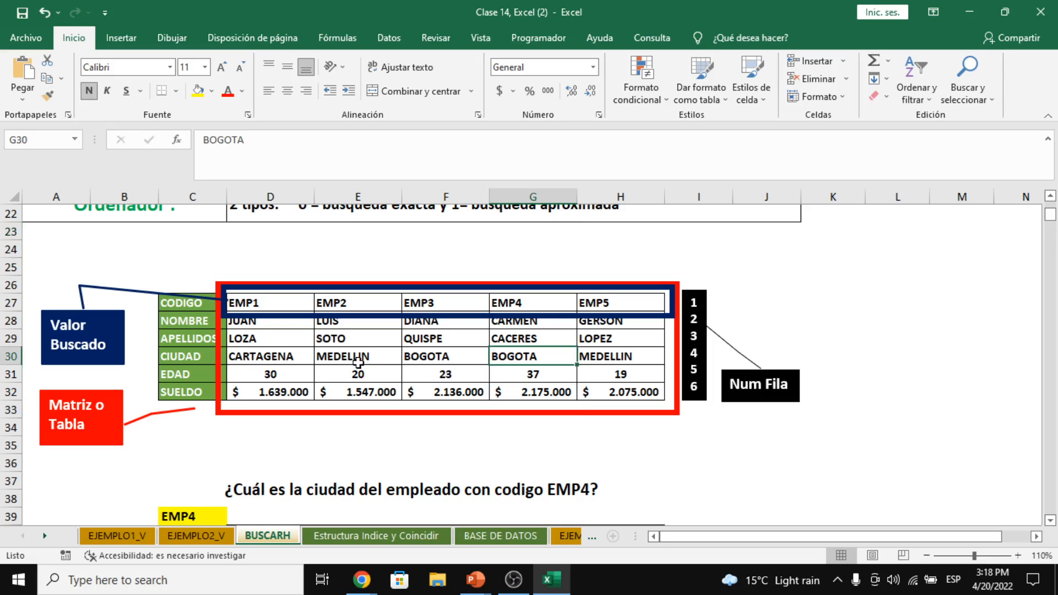
click(132, 267)
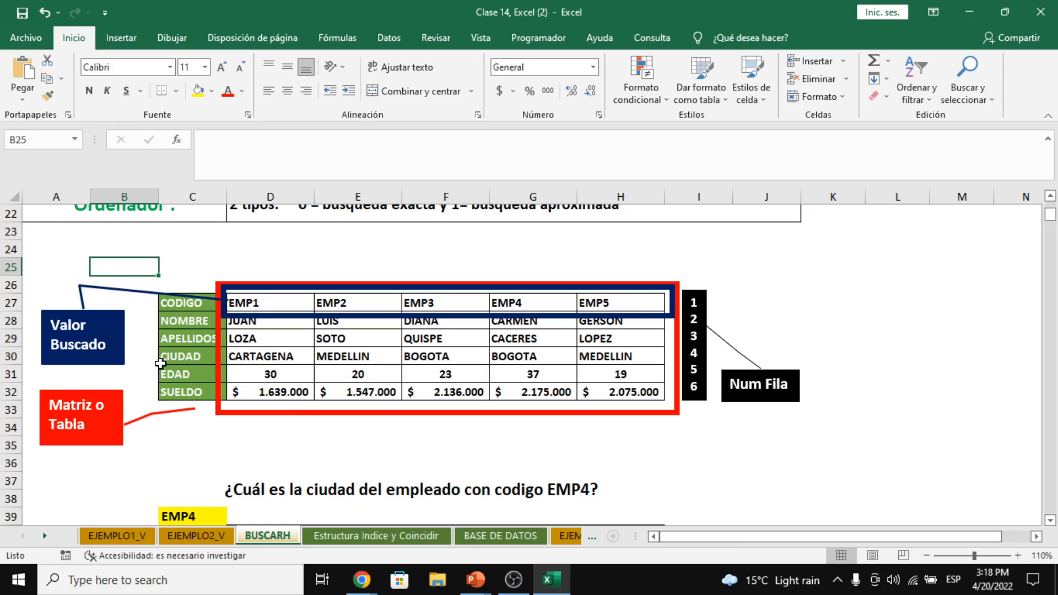
drag(179, 305, 636, 391)
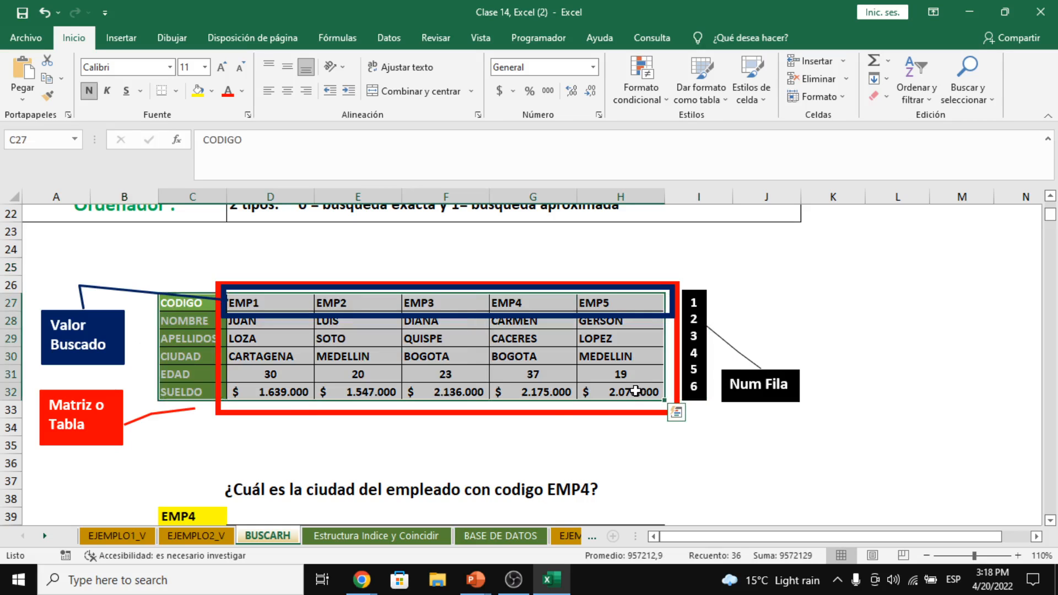
click(181, 339)
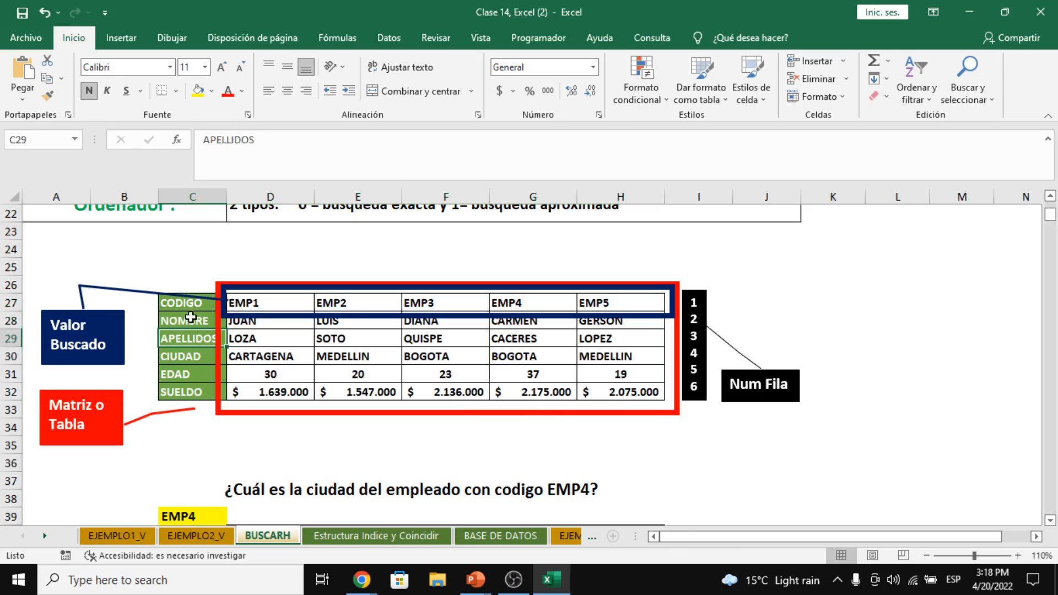
Point out the CODIGO heading, the EMP1 code and the Valor Buscado frame around the first table row
click(186, 305)
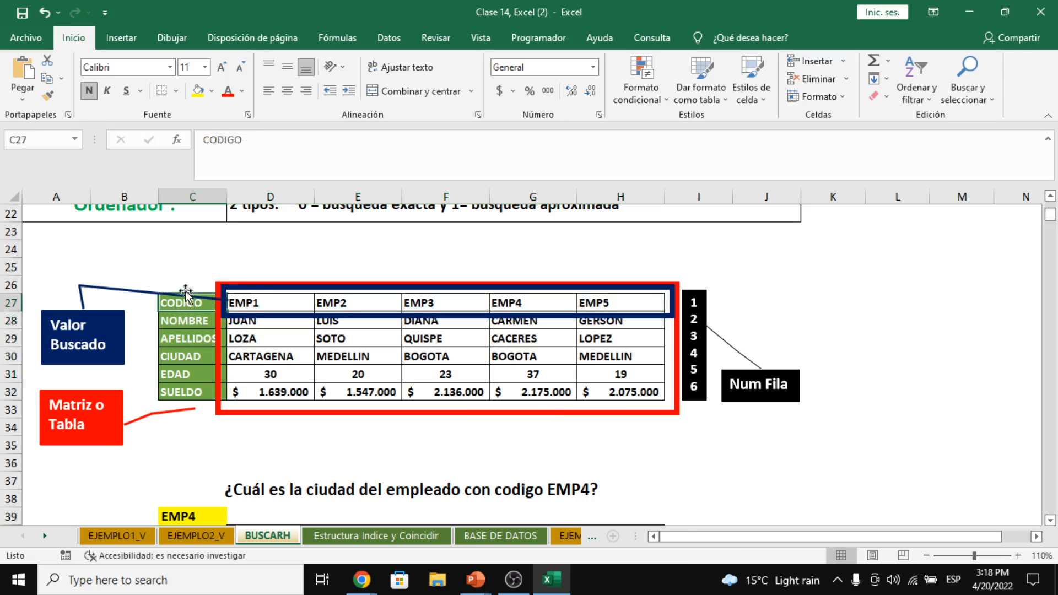
click(254, 274)
click(258, 301)
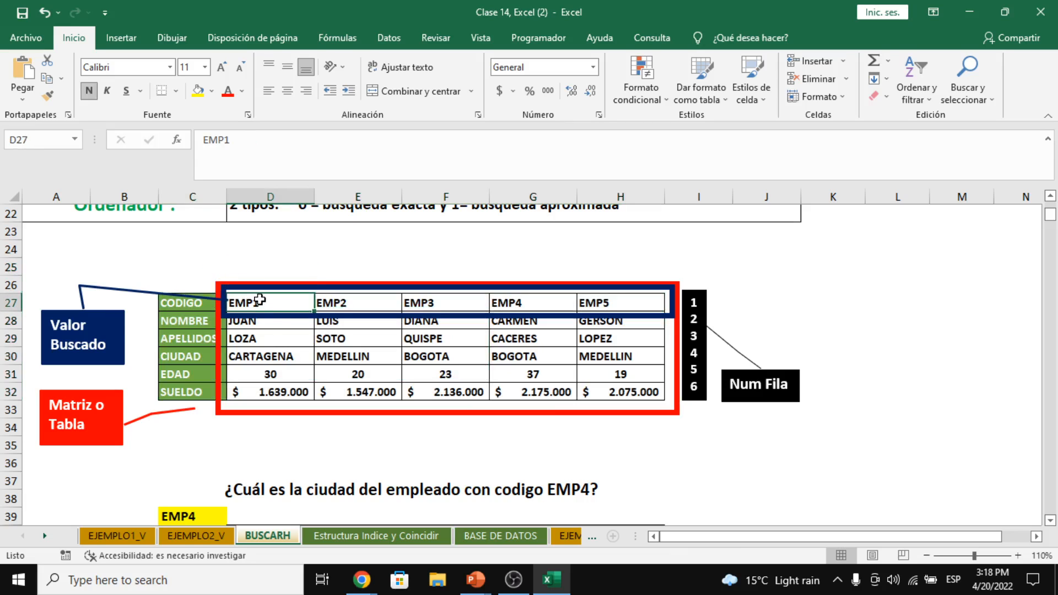
click(260, 316)
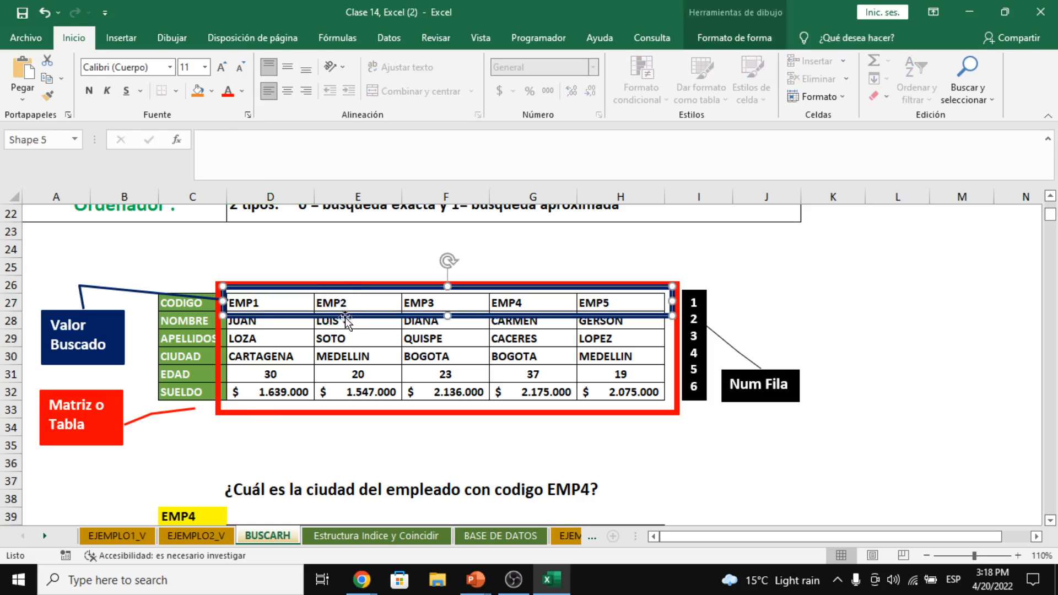
click(300, 262)
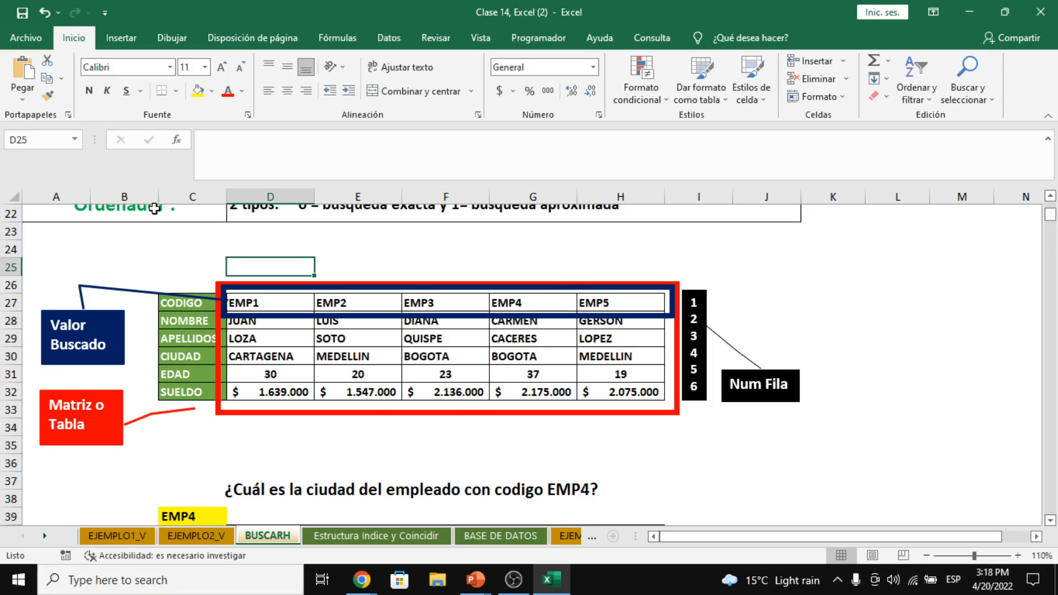
Compare the field headings in C27:C32 with the employee codes in D27:H27 and the data cells H29:H31
click(169, 323)
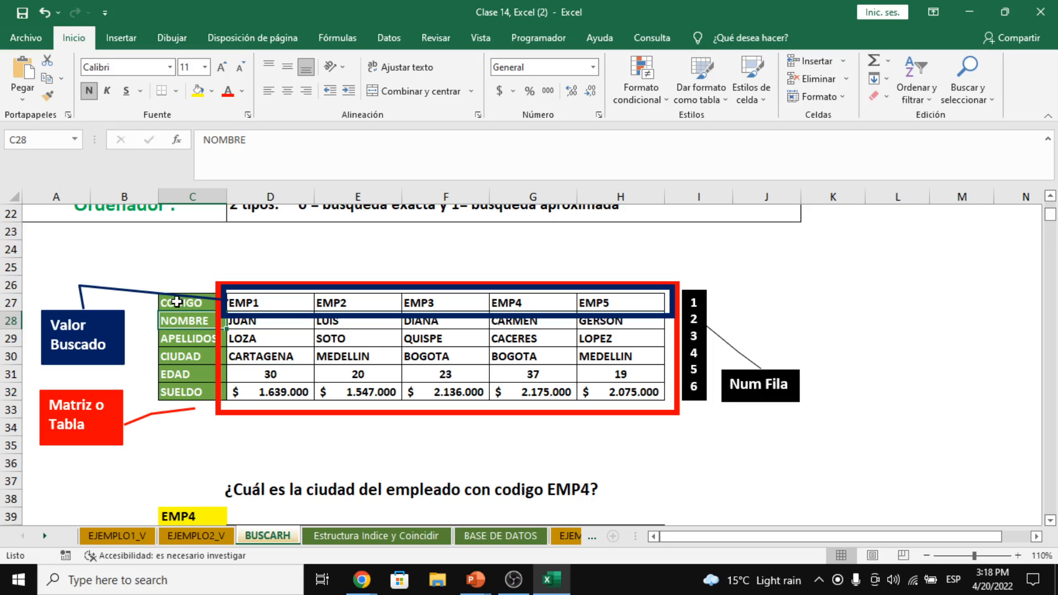
drag(177, 302, 175, 390)
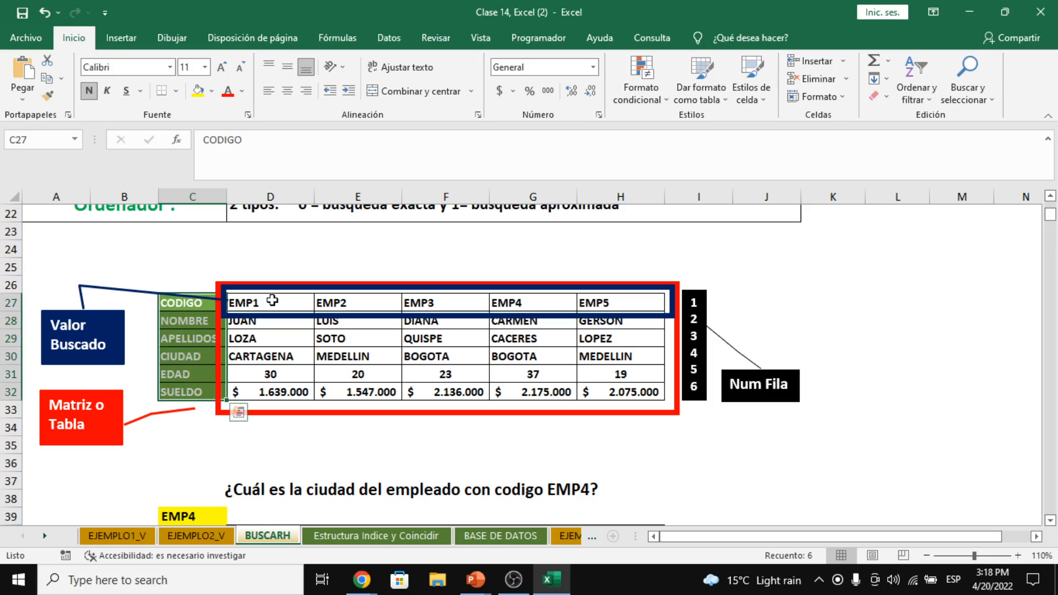
drag(272, 301, 621, 298)
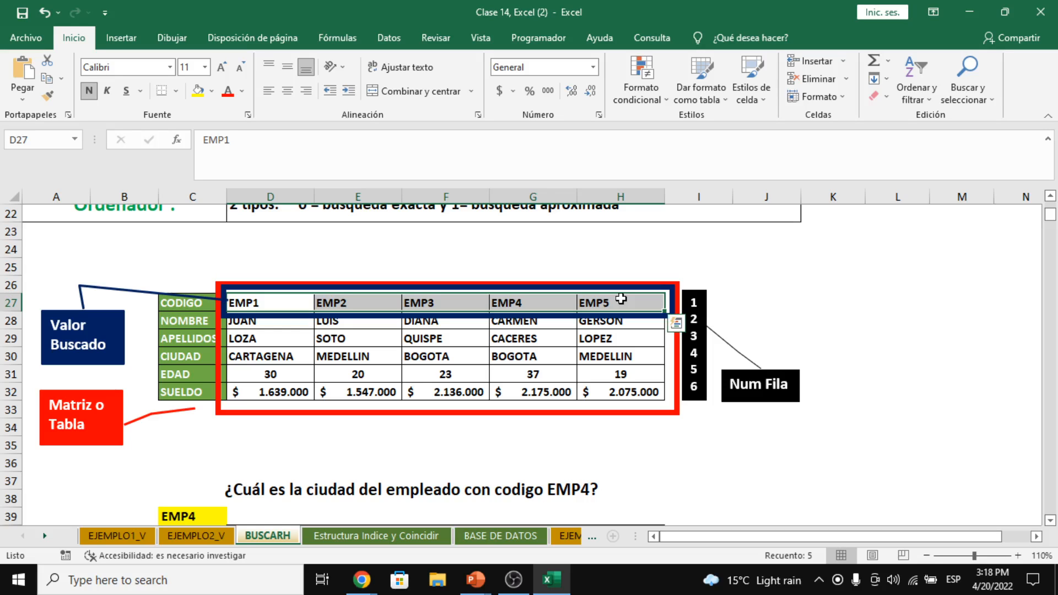
click(267, 336)
click(272, 300)
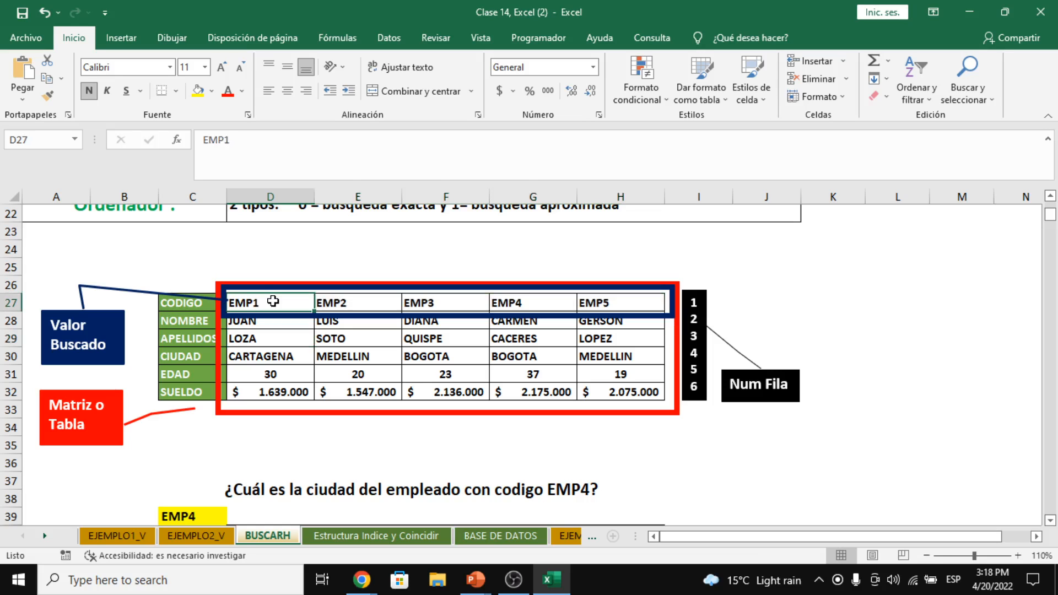
drag(273, 301, 593, 299)
click(718, 319)
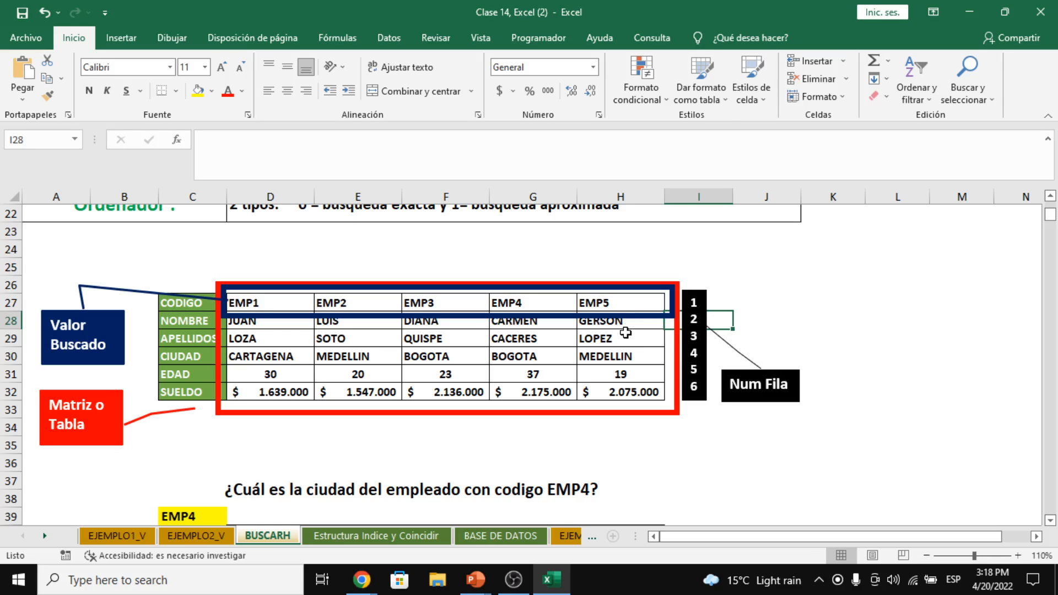
drag(625, 333, 632, 376)
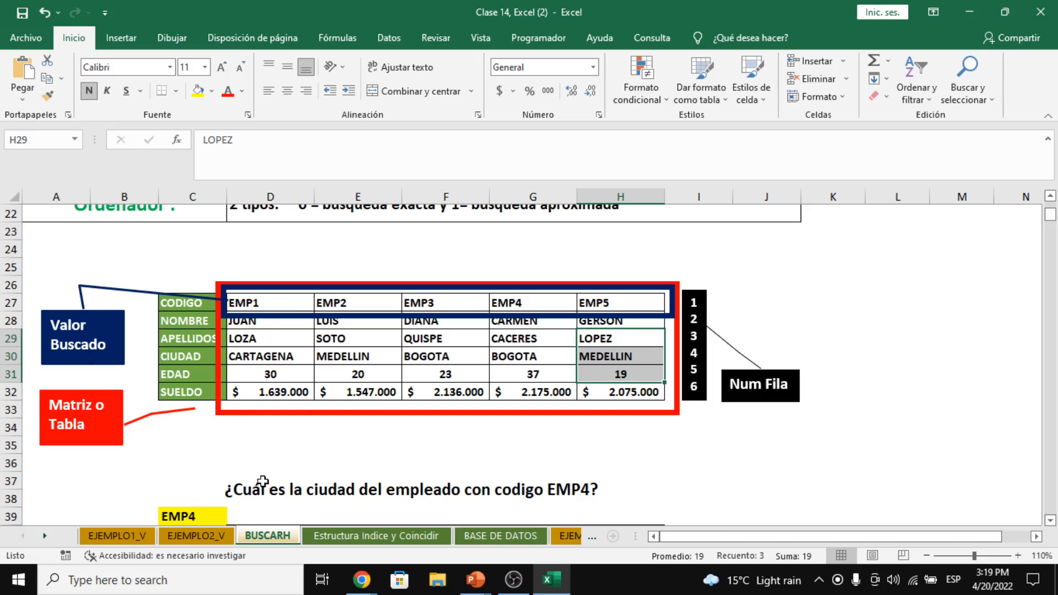
Correct the formula in D42 below the EMP4 question to =FORMULATEXTO(D40)
scroll(260, 469, down, 1)
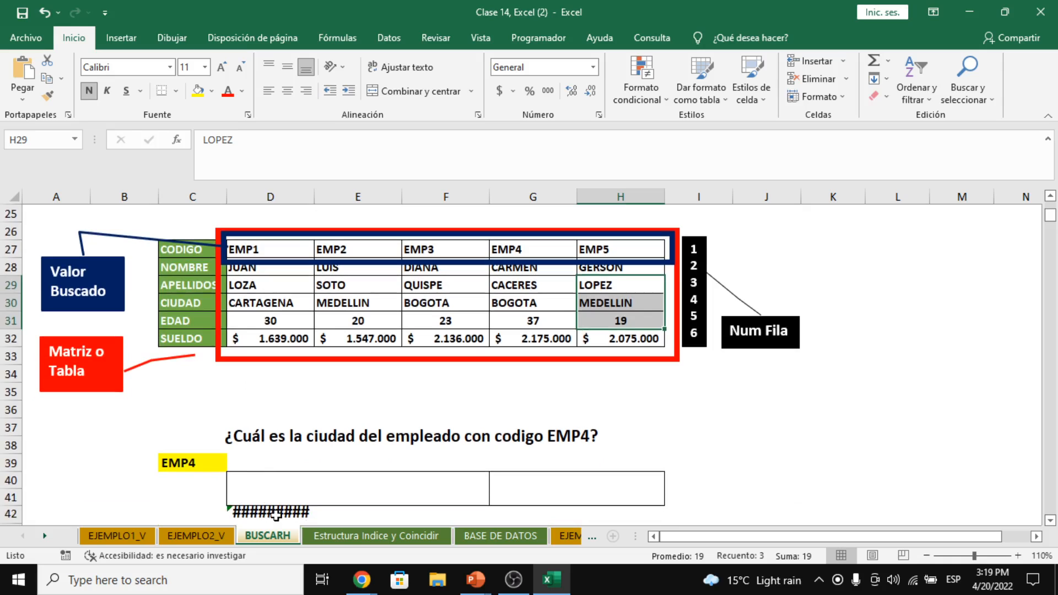
click(273, 513)
click(285, 140)
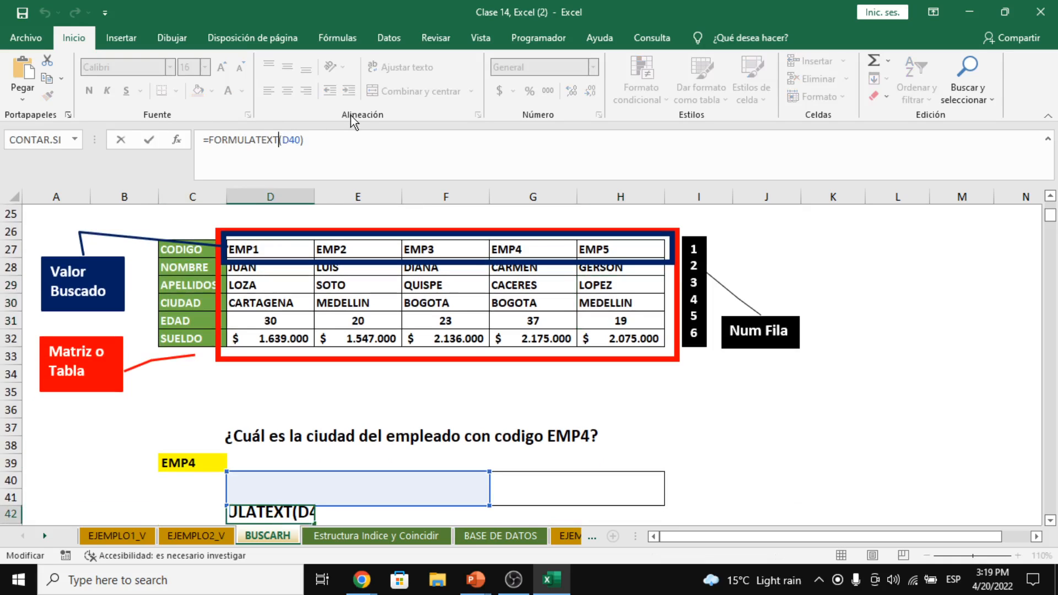
text(o)
key(Return)
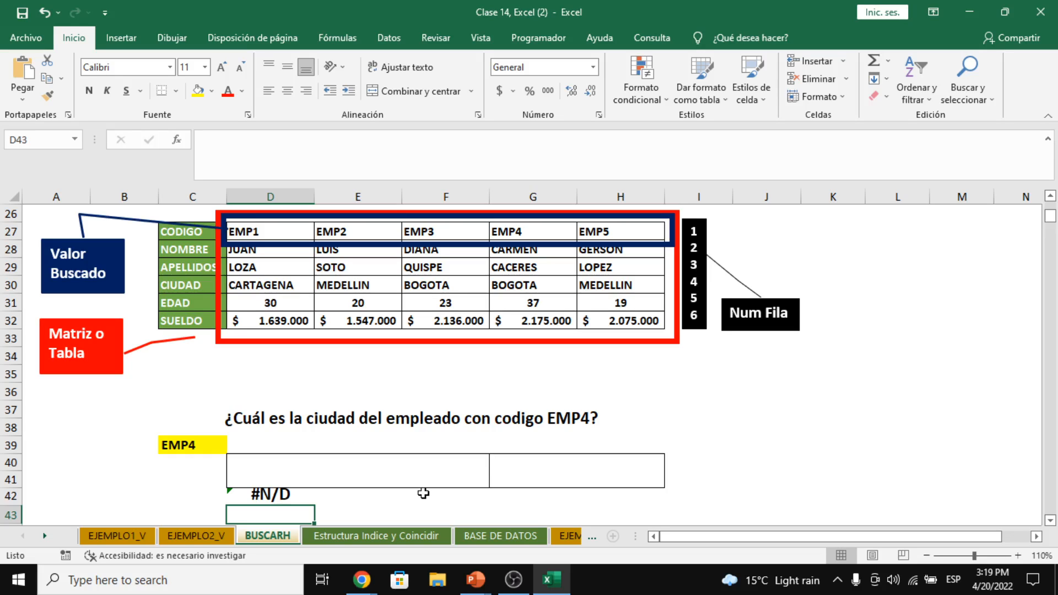
click(533, 469)
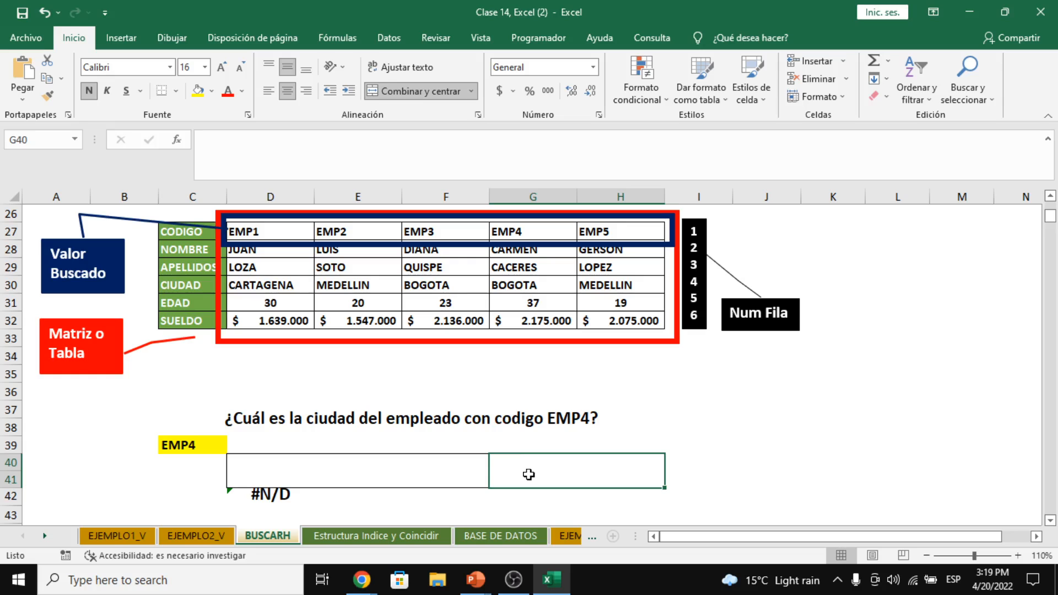
double_click(529, 476)
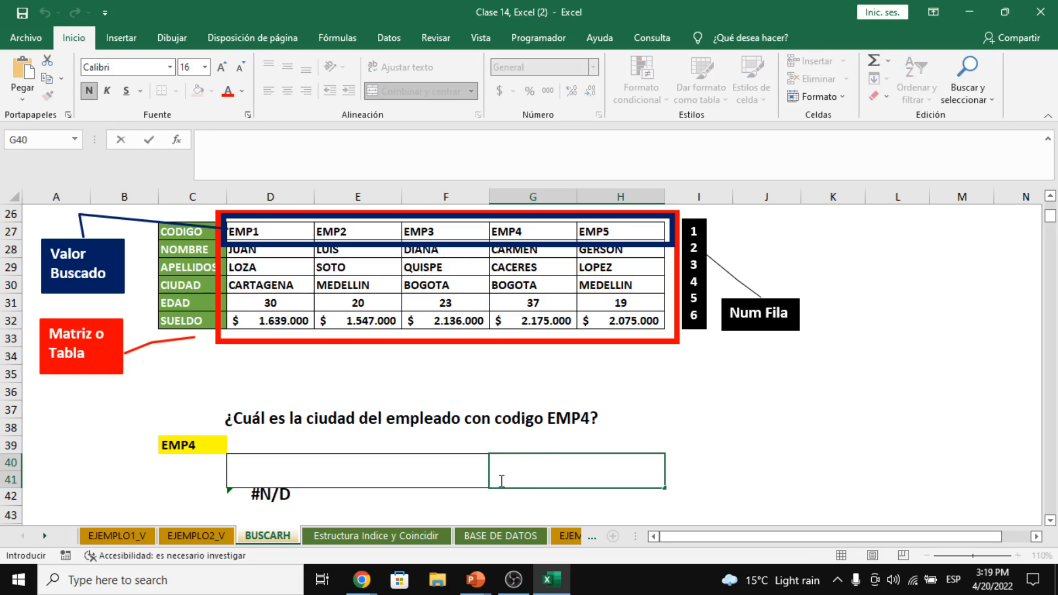
key(Escape)
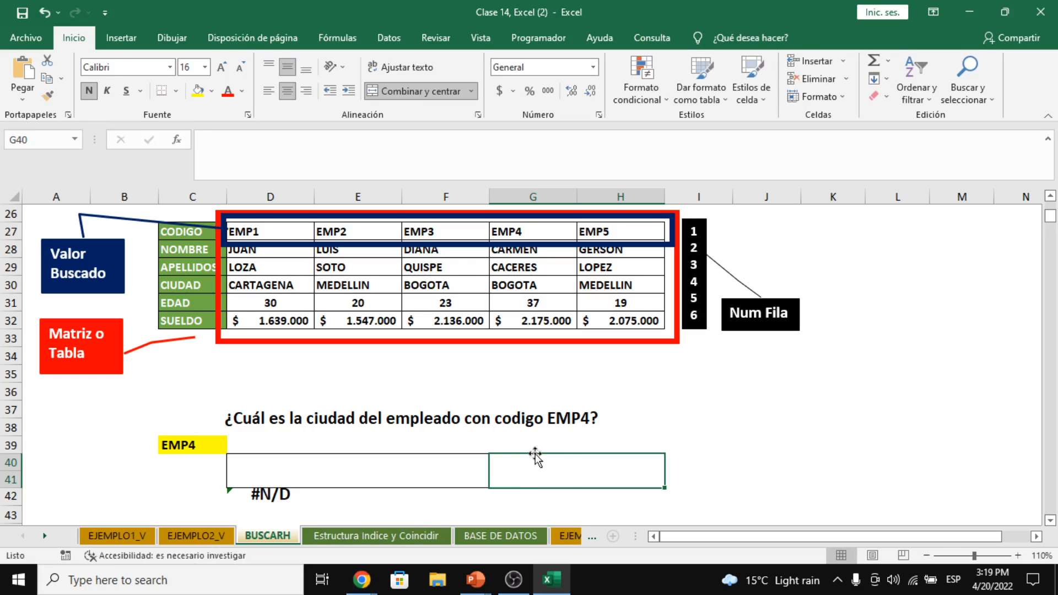
click(366, 584)
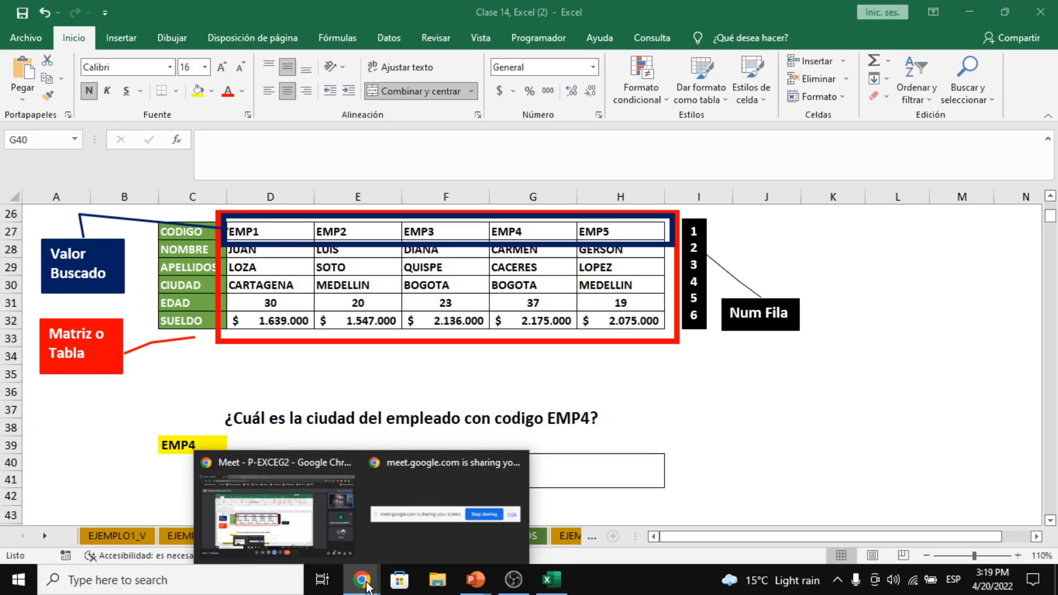
mouse_move(346, 527)
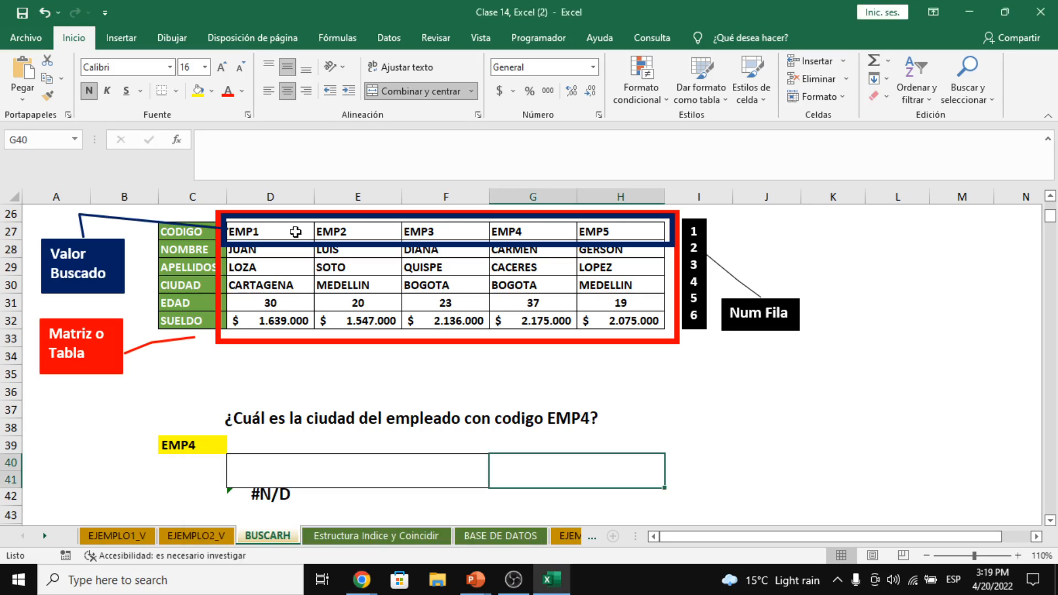
Trace employee EMP4 from the code row D27:H27 down column G to the CIUDAD value in G30
click(532, 233)
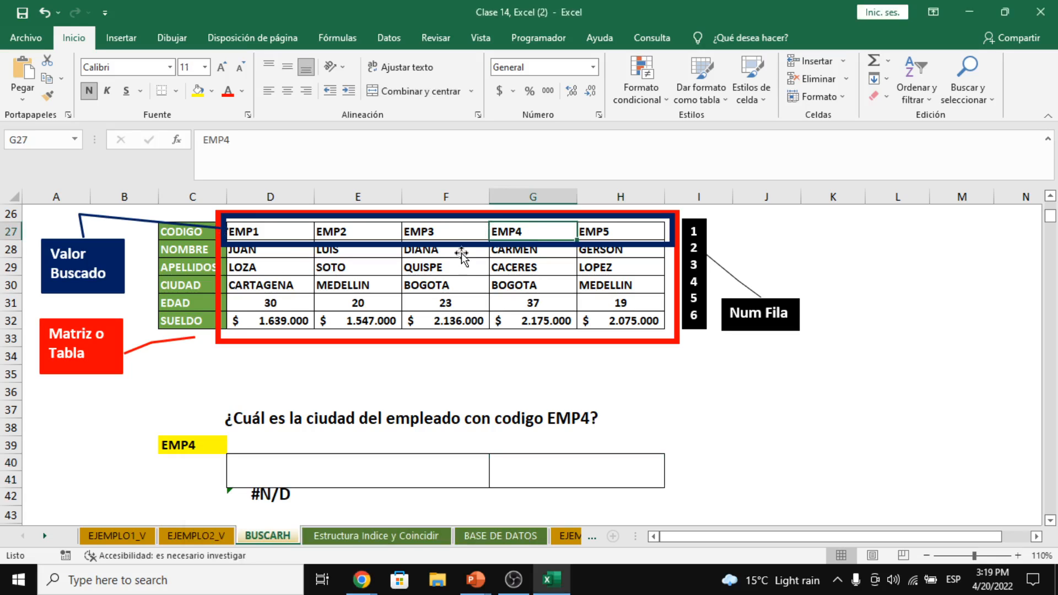
drag(261, 233, 601, 232)
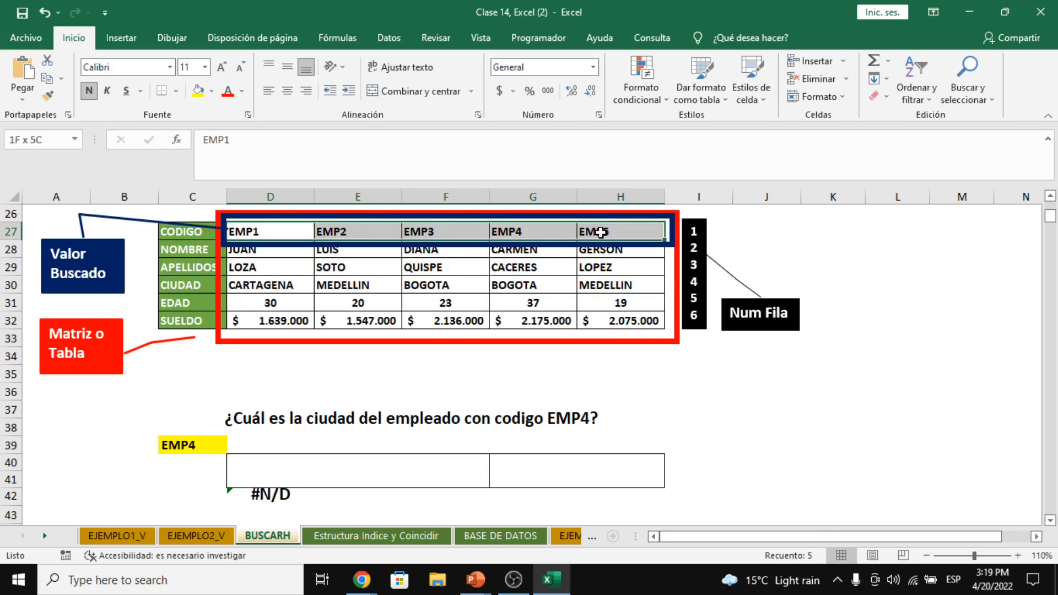
click(524, 234)
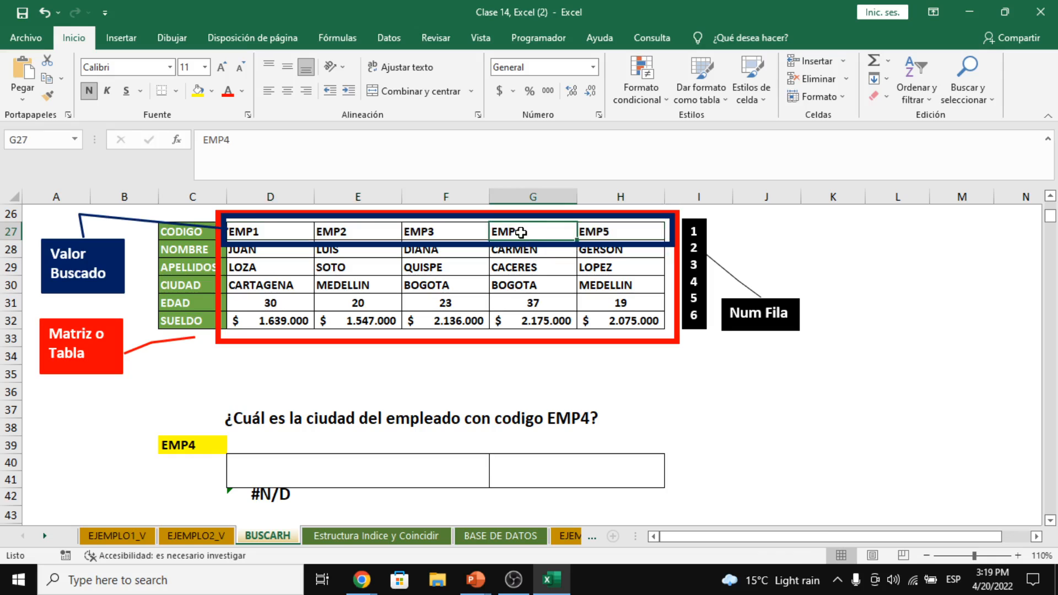
drag(521, 233, 525, 326)
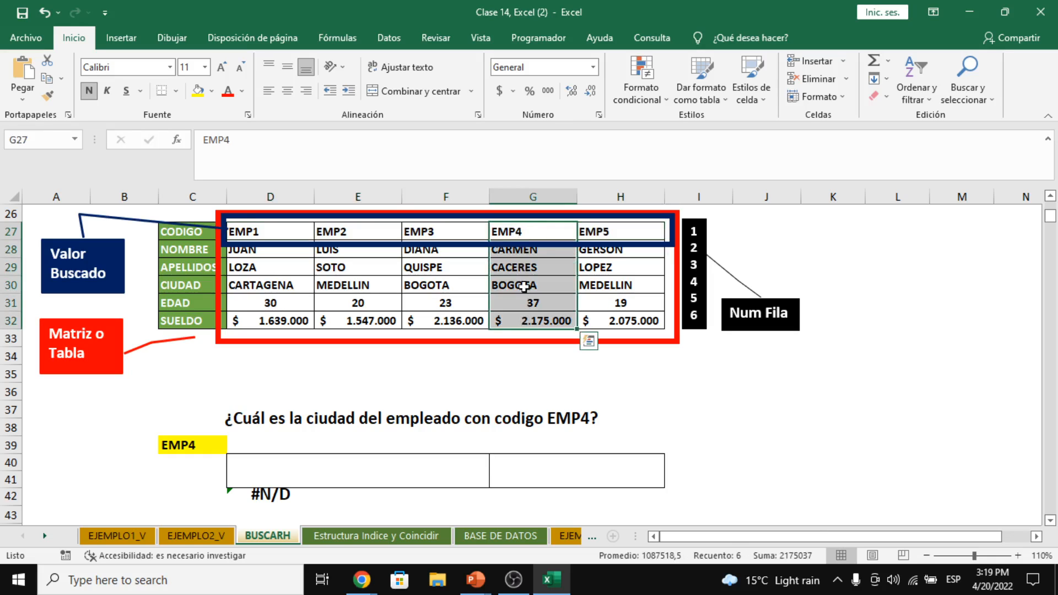
click(521, 251)
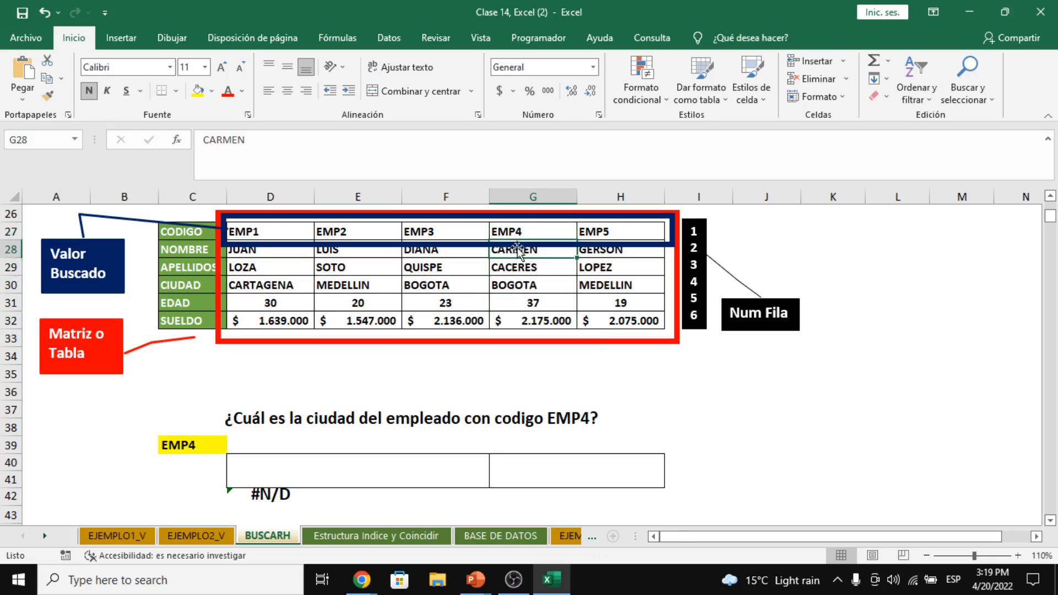
click(519, 268)
click(518, 290)
Enter BOGOTÁ in the merged answer cell G40 for the question about EMP4's city
click(544, 479)
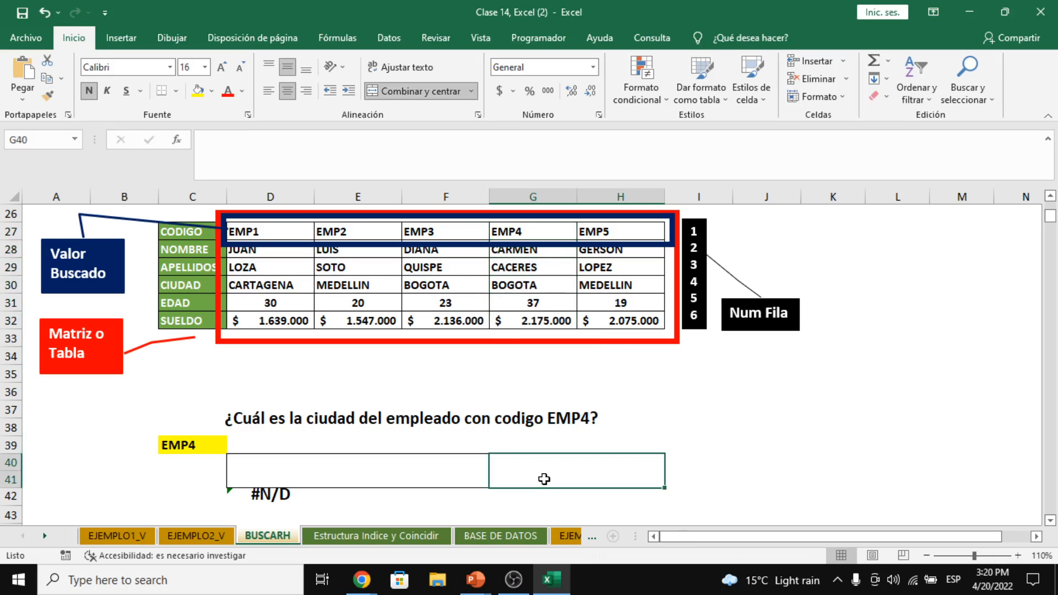
text(bo)
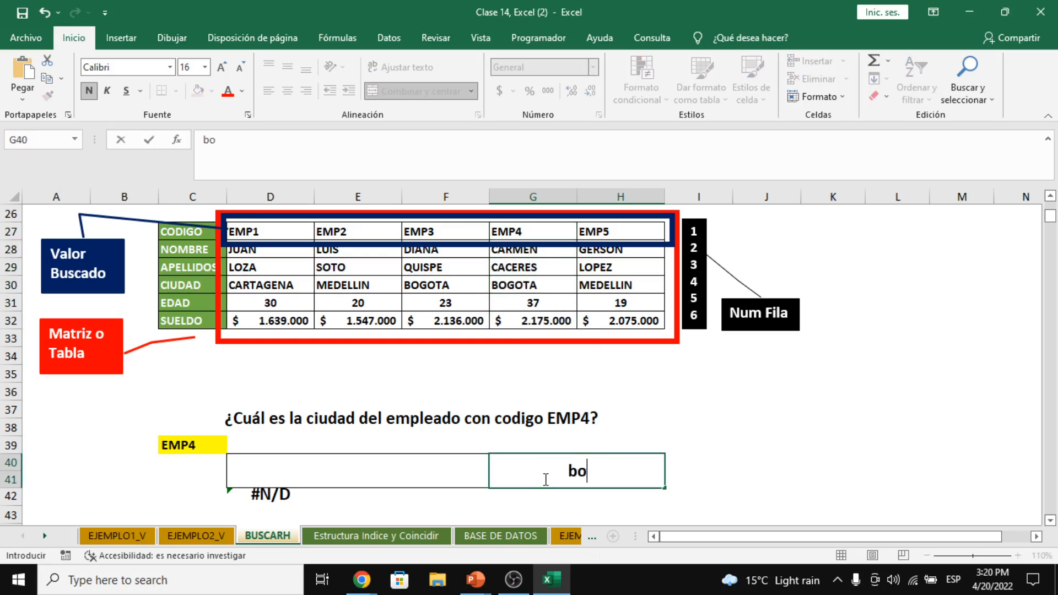
key(BackSpace)
key(BackSpace)
text(BOGOTÁ)
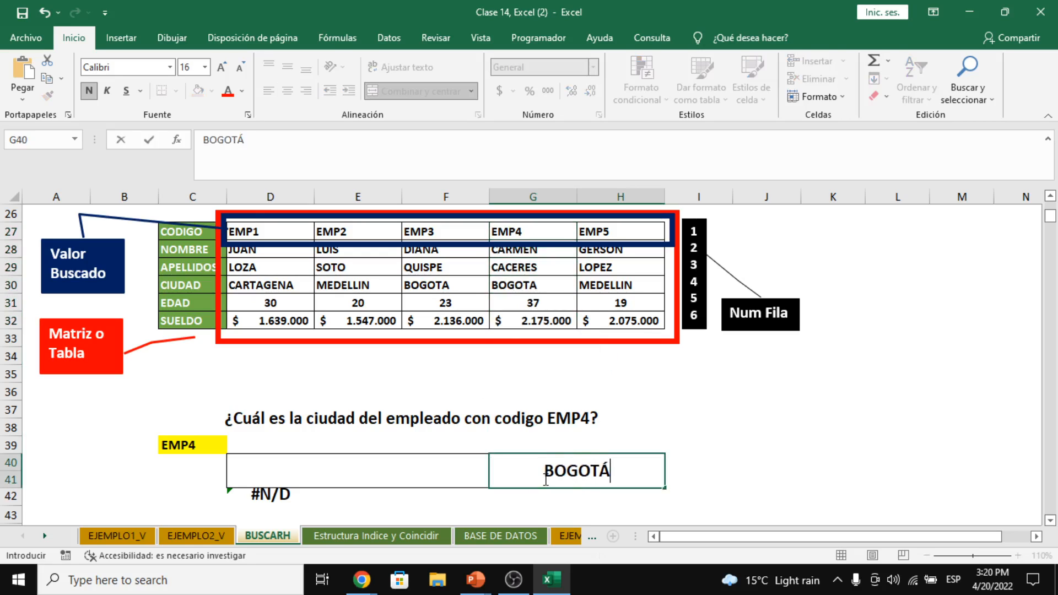
key(Return)
click(544, 479)
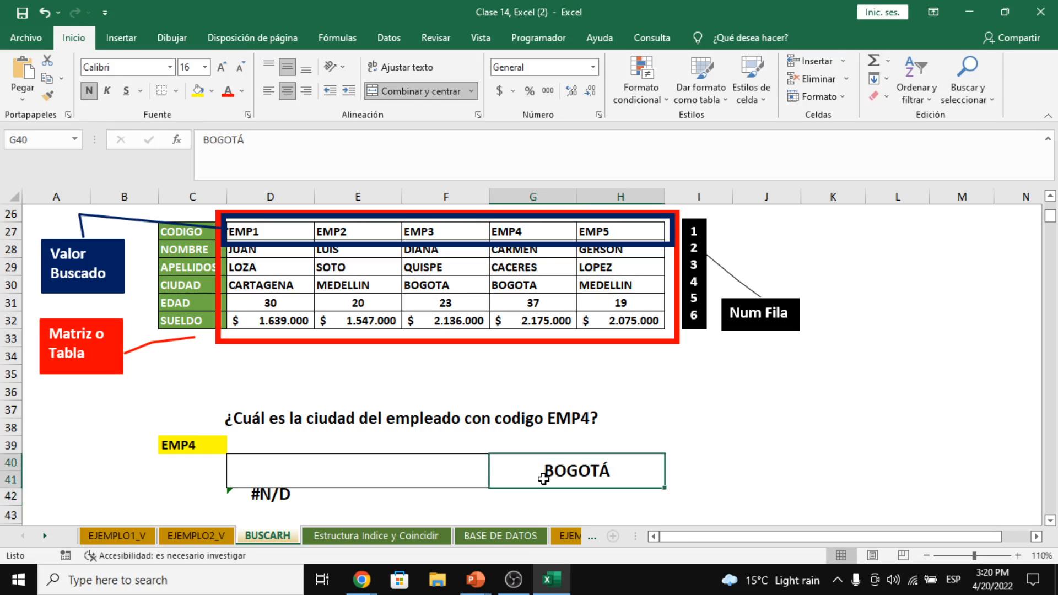
Correct the typed answer in merged cell G40 to BOGOTA, without the accent
key(F2)
key(BackSpace)
text(A)
key(Return)
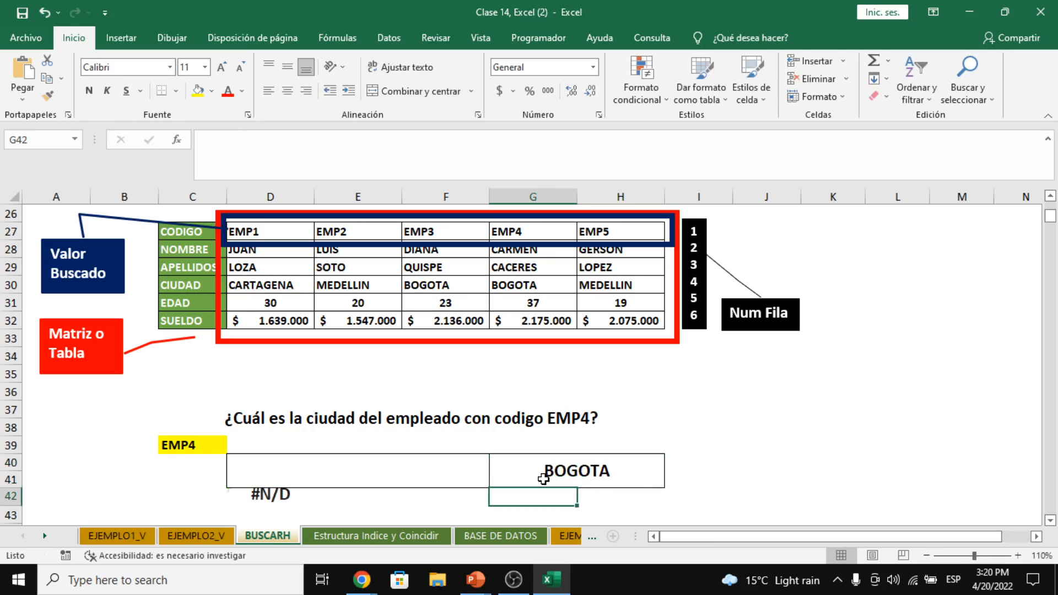
Start a BUSCARH formula in merged cell D40 through the function arguments dialog, with C39 as Valor_buscado
click(544, 479)
key(Left)
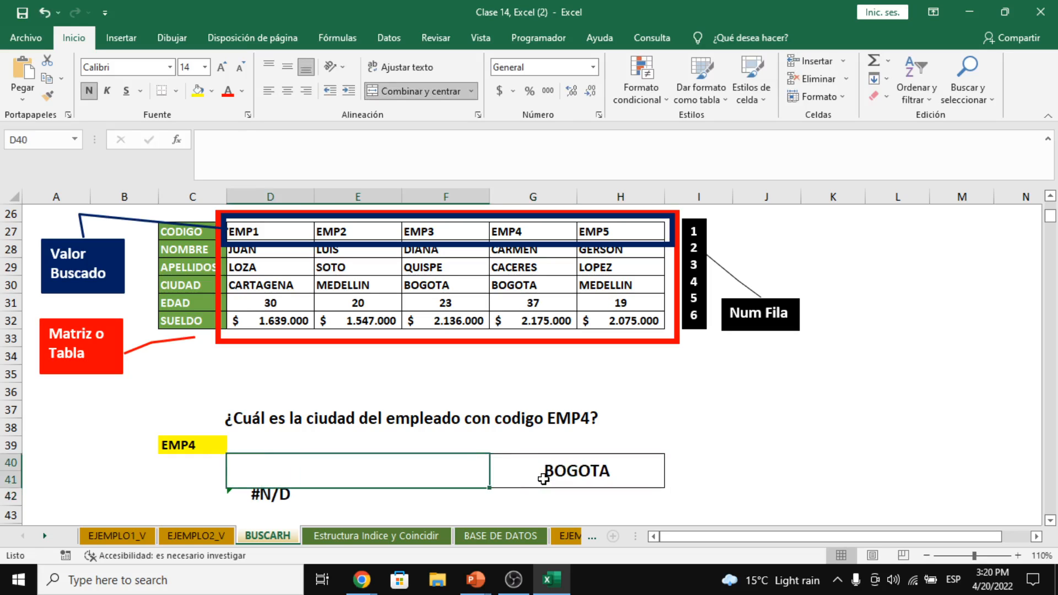
text(=BUS)
key(Down)
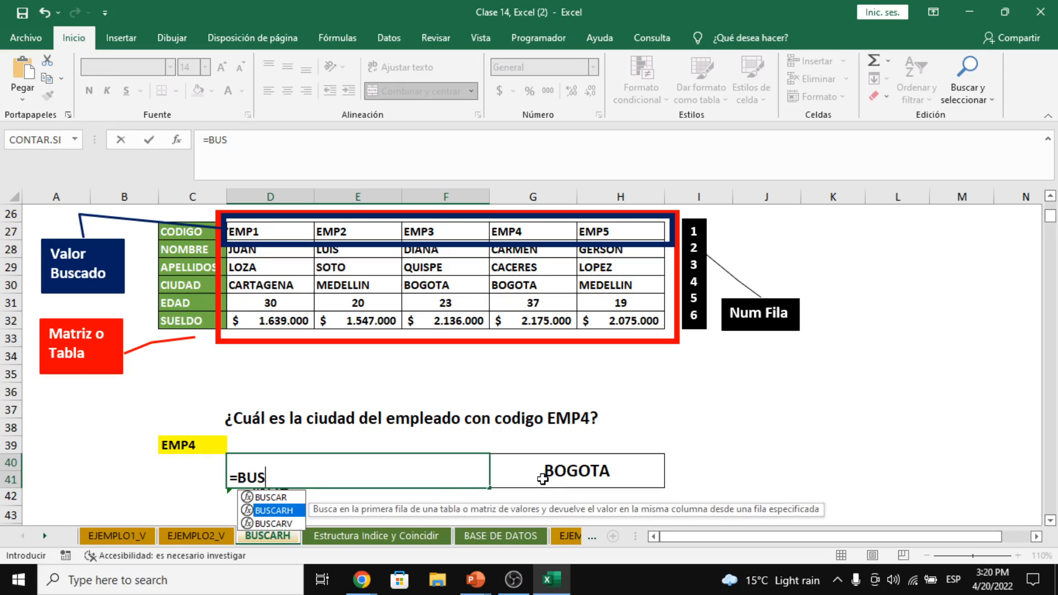
key(Tab)
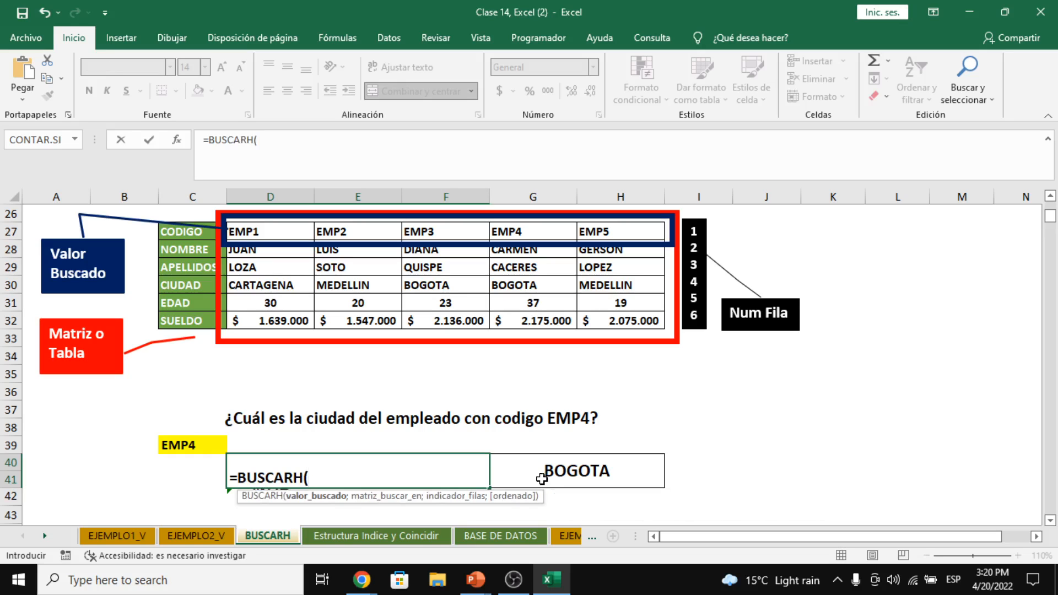
click(176, 139)
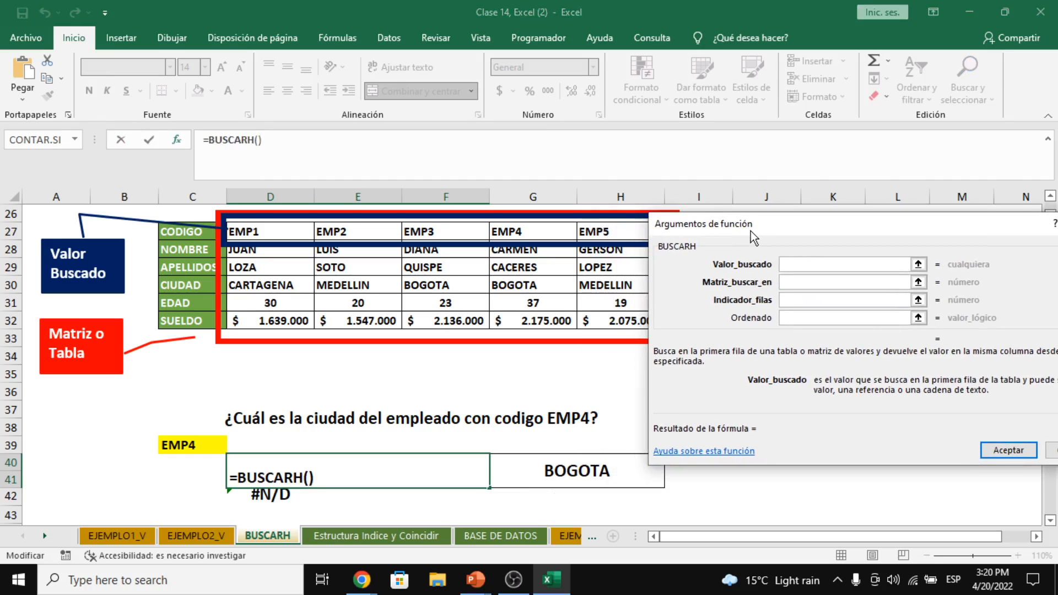
drag(750, 231, 824, 230)
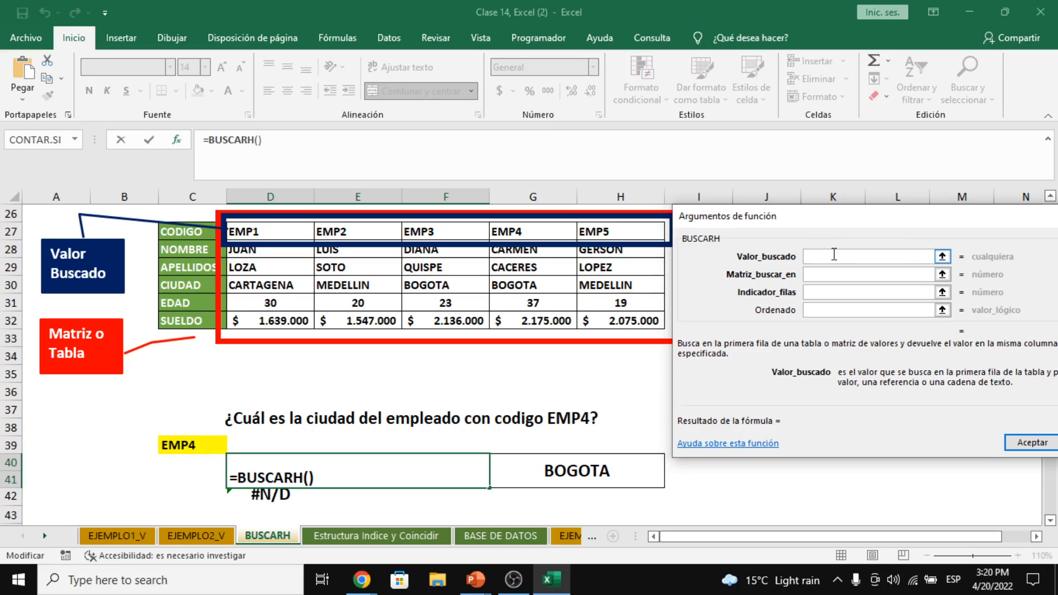
click(208, 445)
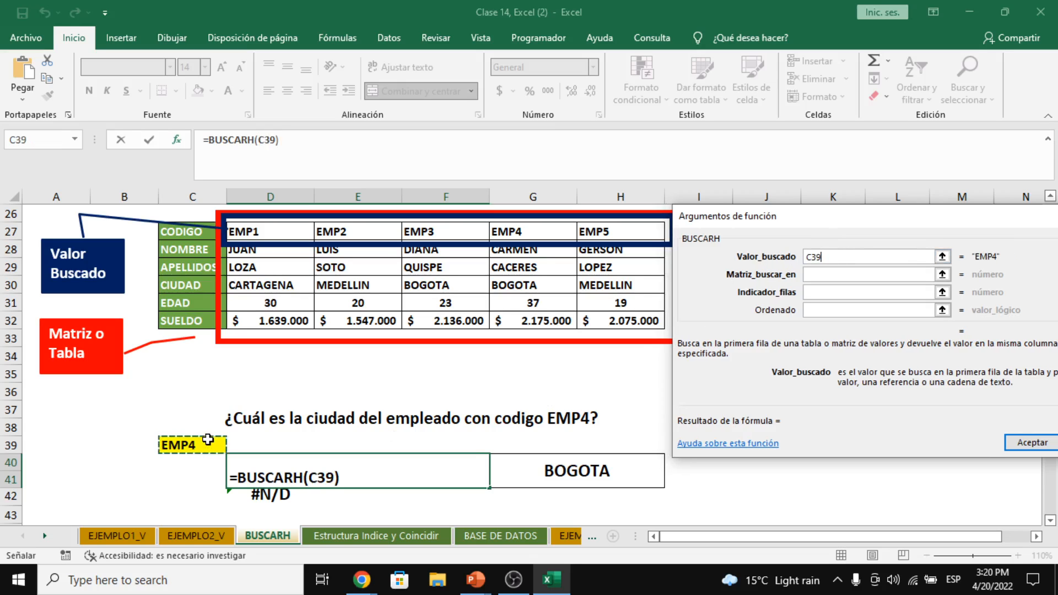
Set Matriz_buscar_en to D27:H32 and move the arguments dialog clear of the row numbers in column I
click(844, 275)
click(272, 307)
key(Up)
key(Up)
key(Up)
key(Up)
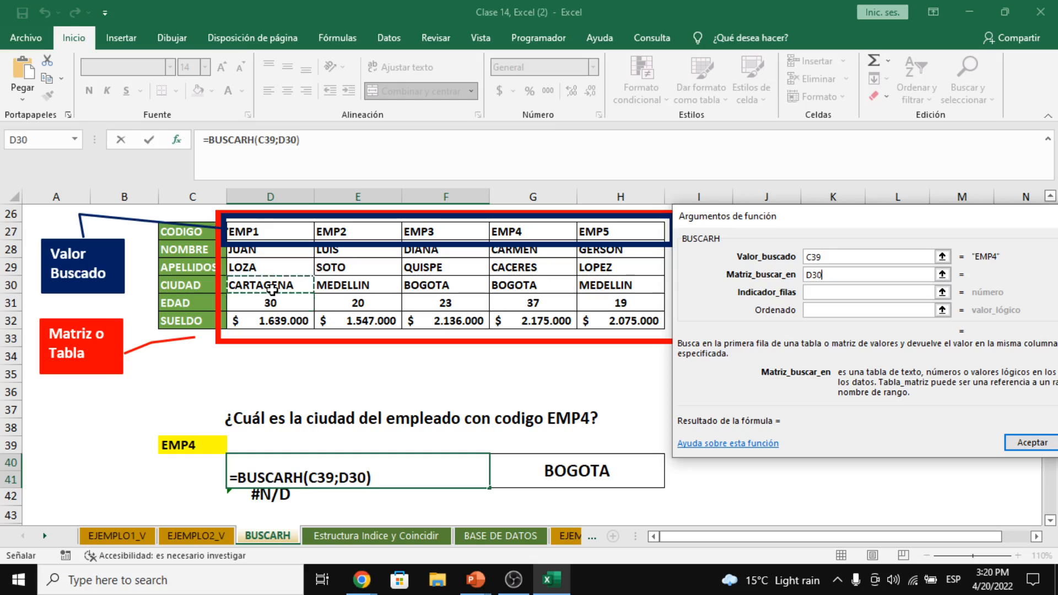
key(shift+Right)
key(shift+Right)
key(shift+Right)
key(shift+Right)
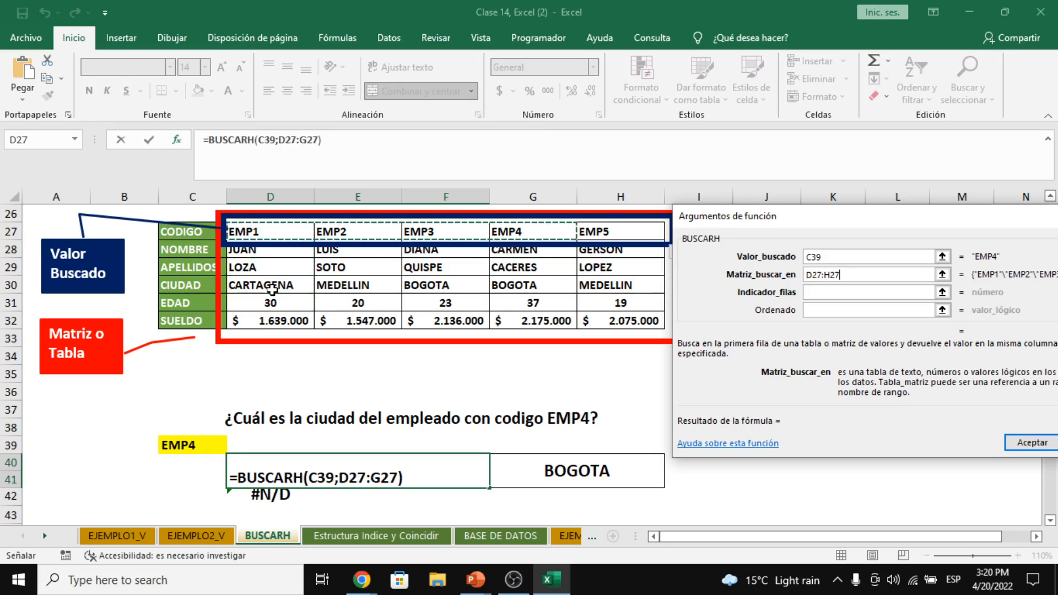
key(shift+Down)
key(shift+Down)
key(shift+Down)
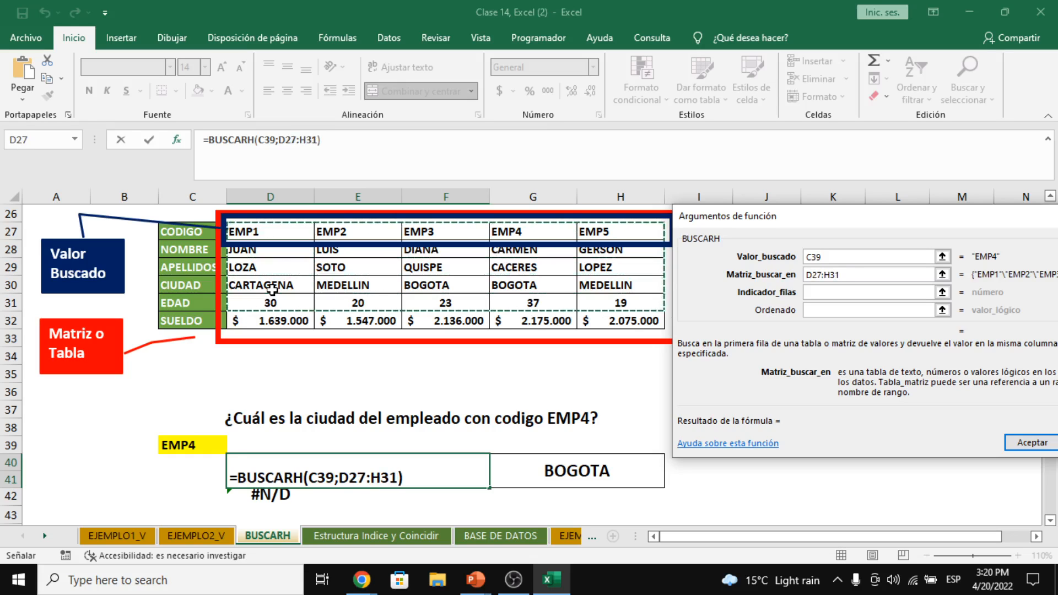
key(shift+Down)
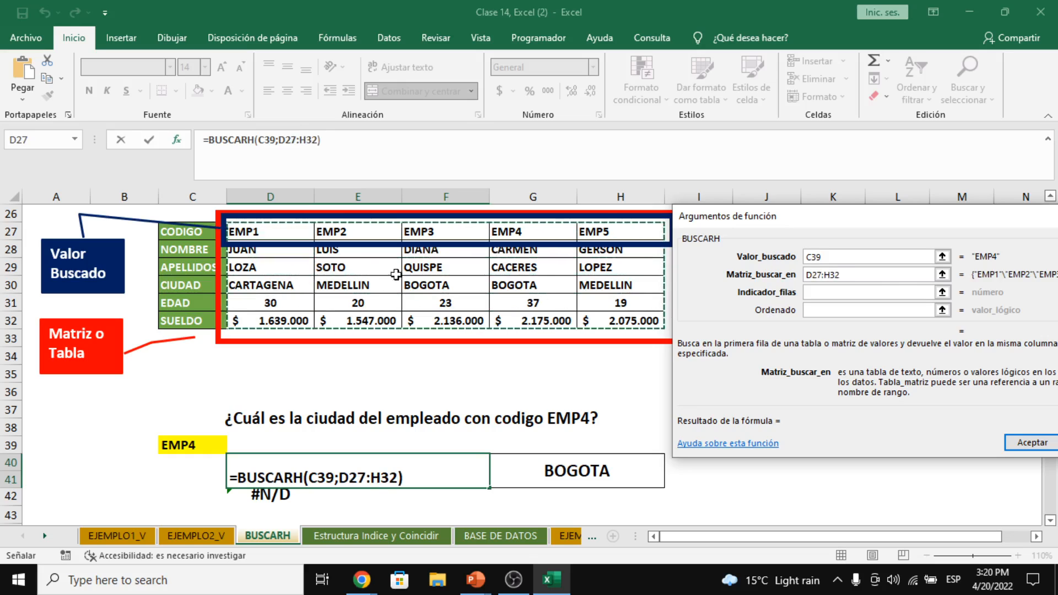
click(890, 293)
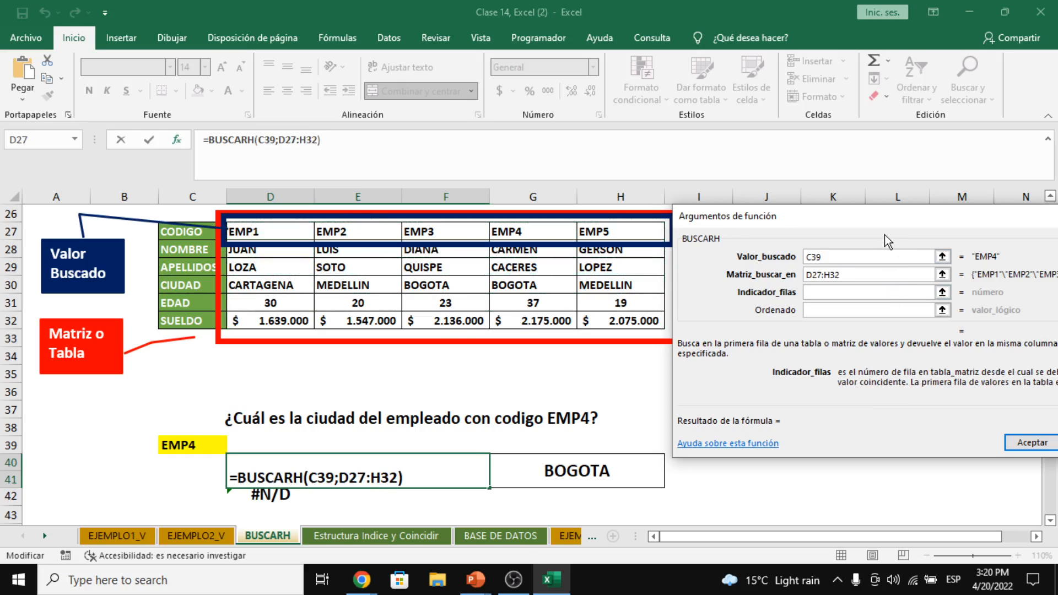
drag(858, 238, 945, 242)
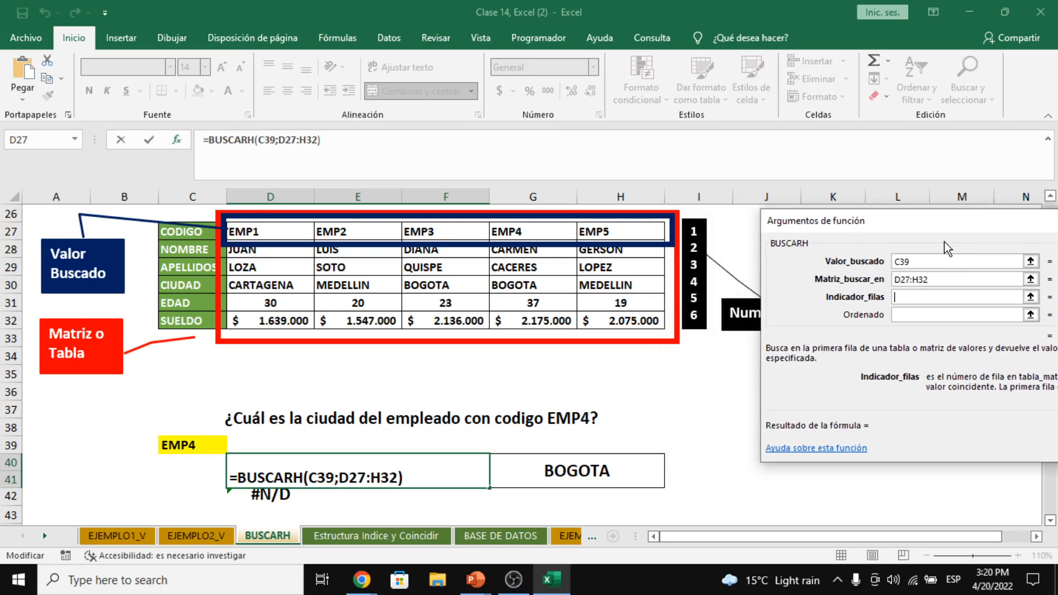
Check the Google Meet call in Chrome and return to the Excel workbook
key(alt+Tab)
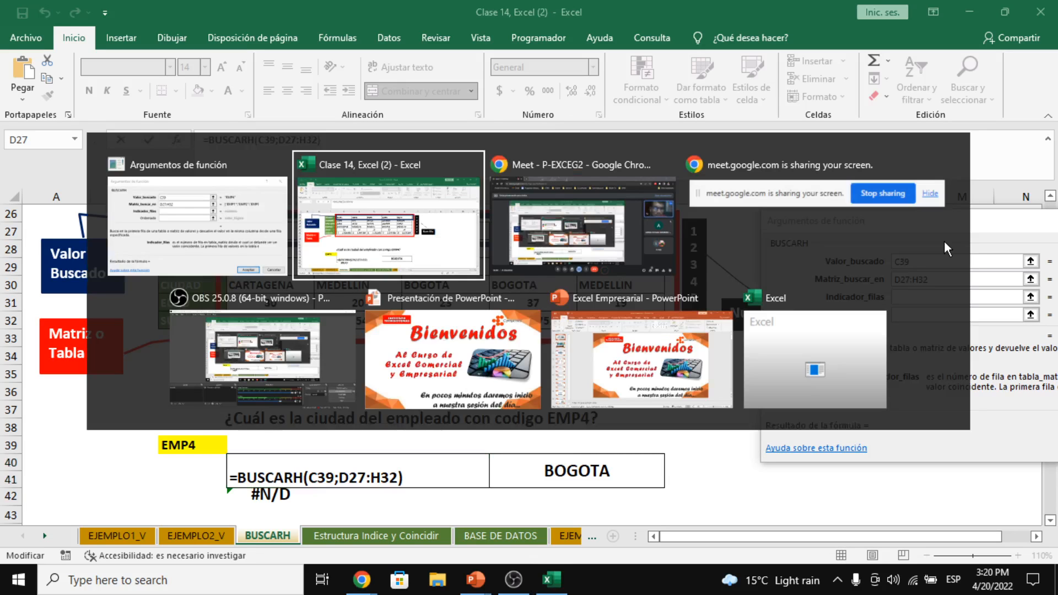
key(alt+Tab)
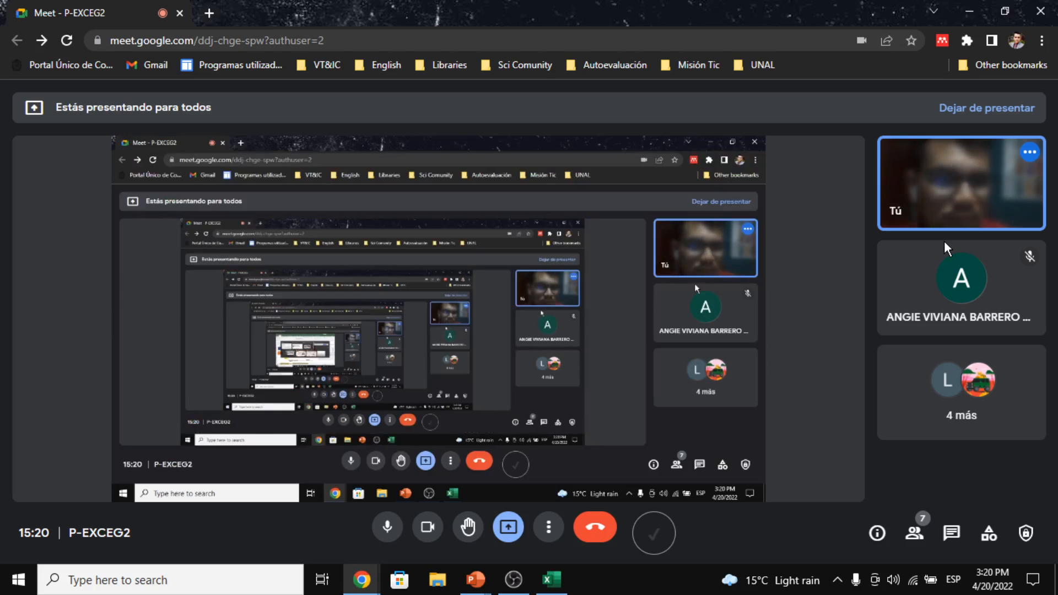
key(alt+Tab)
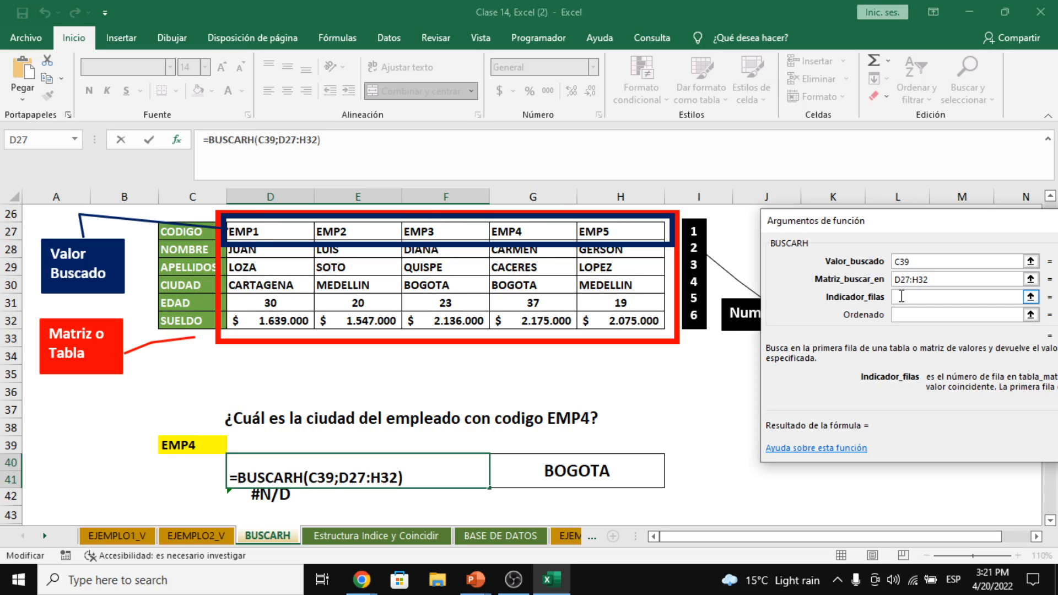
Set Indicador_filas to 4 and Ordenado to 0, and accept the BUSCARH formula in D40
text(4)
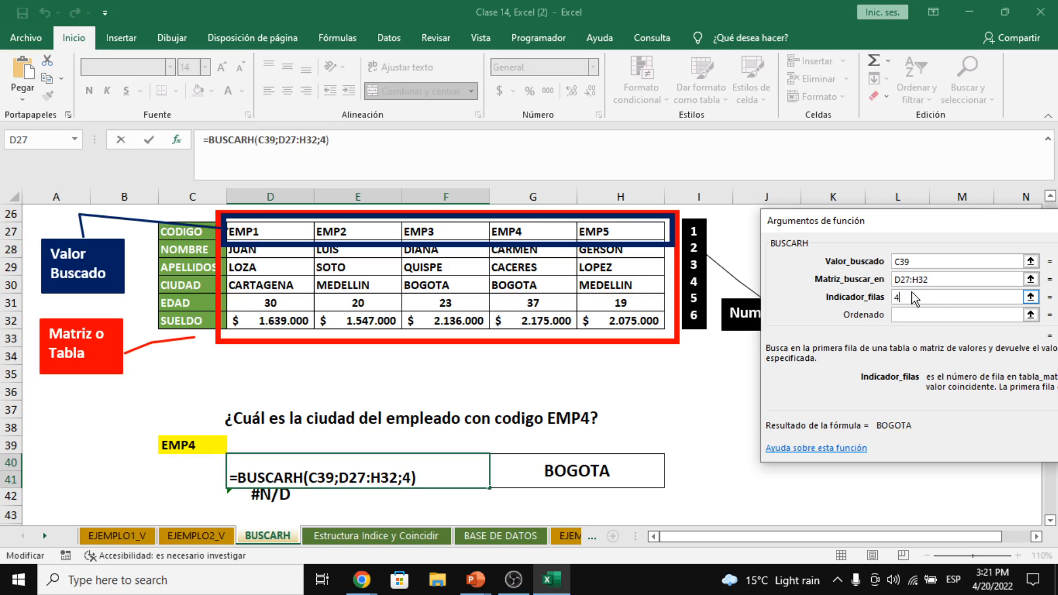
click(931, 316)
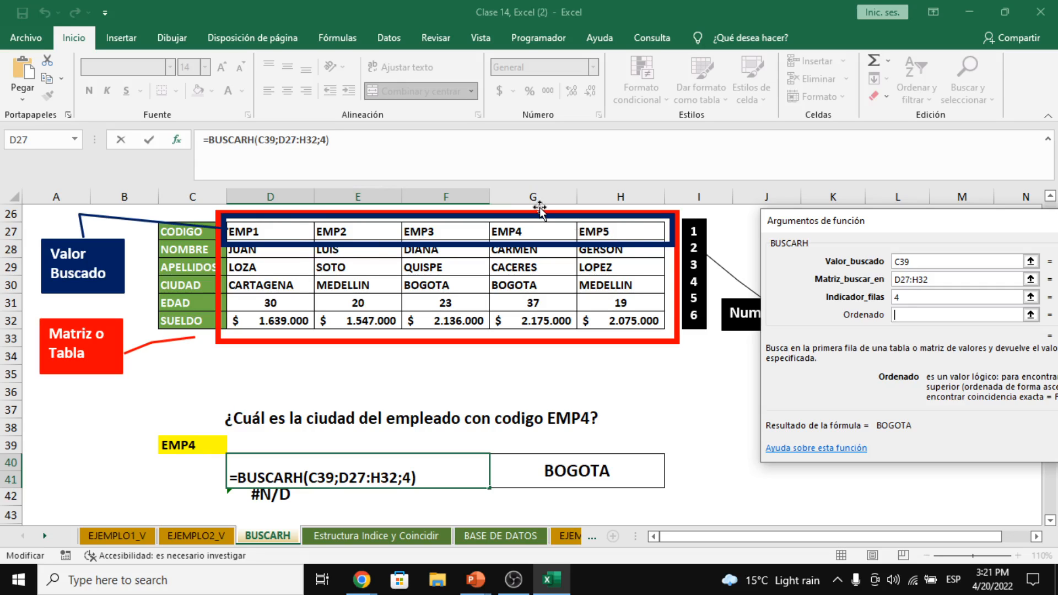
text(0)
key(Return)
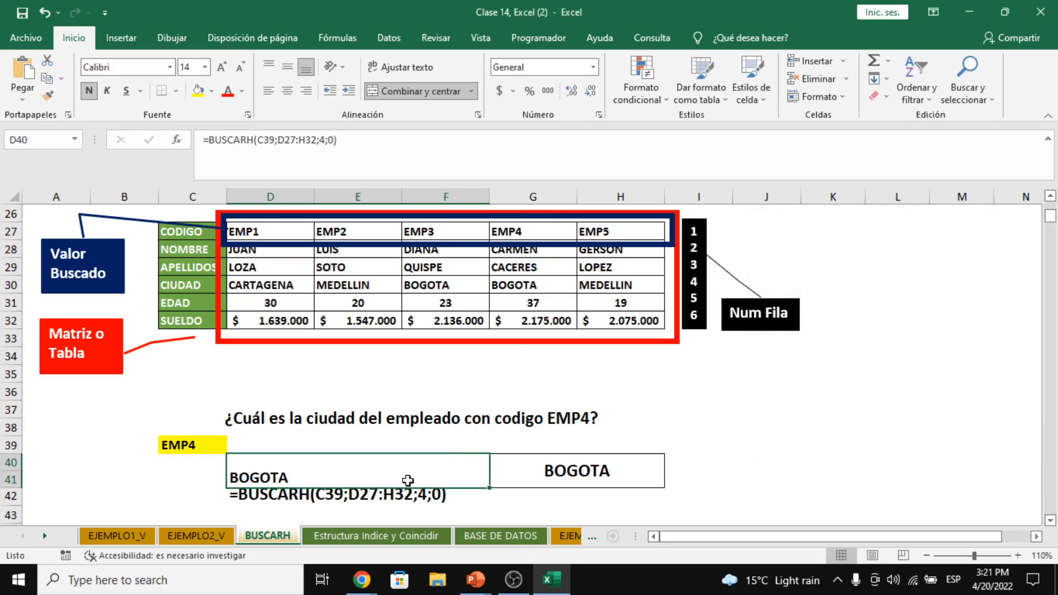
Compare the BUSCARH result in D40 with the manually entered city in G40
click(553, 481)
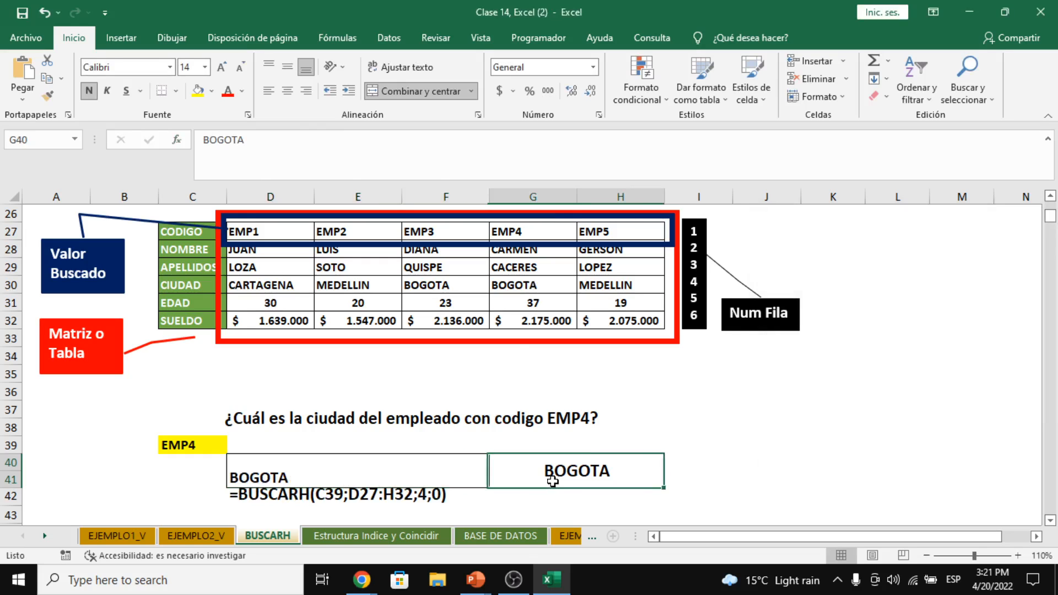
click(422, 480)
click(524, 469)
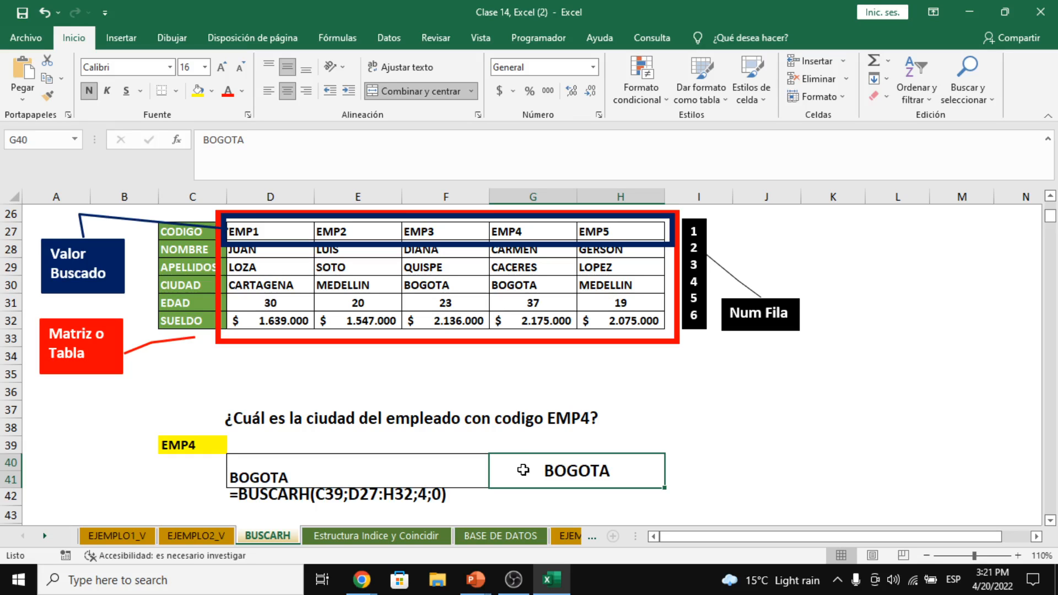
Review the participant list of the Google Meet call in Chrome and return to the Excel workbook
key(alt+Tab)
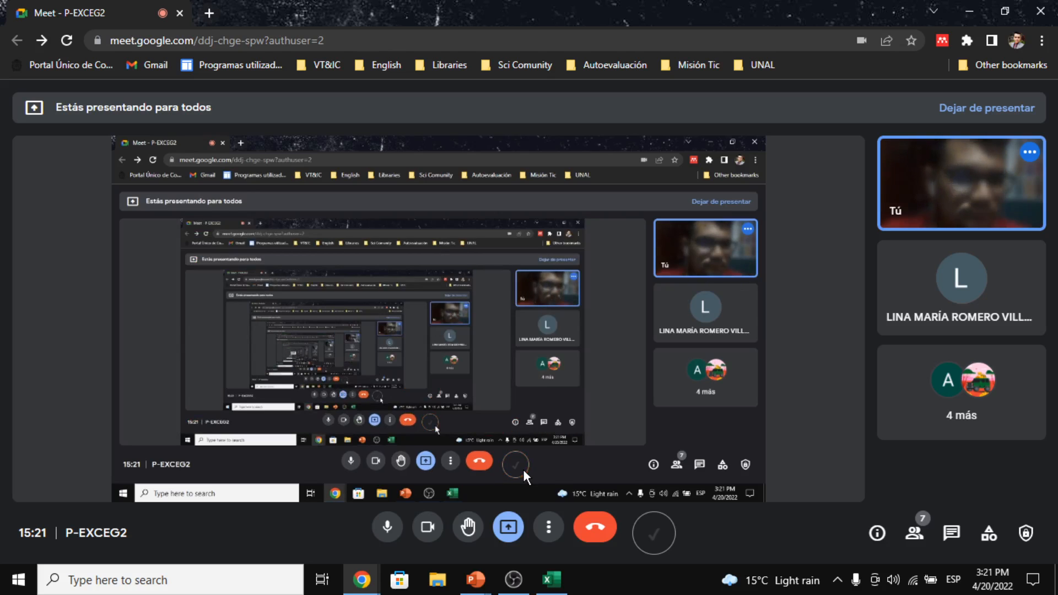
click(915, 532)
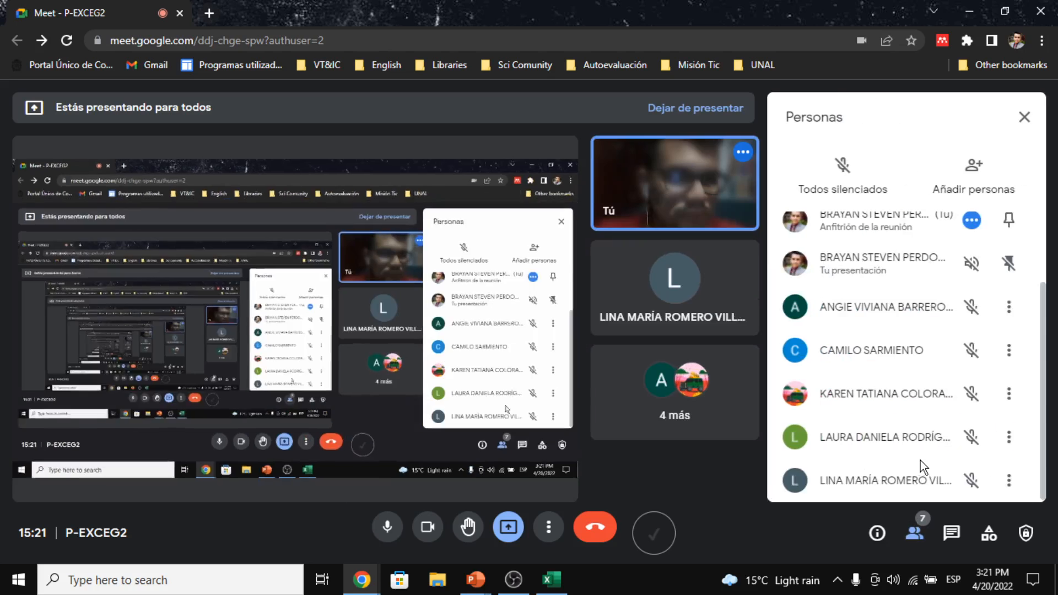
scroll(928, 406, down, 2)
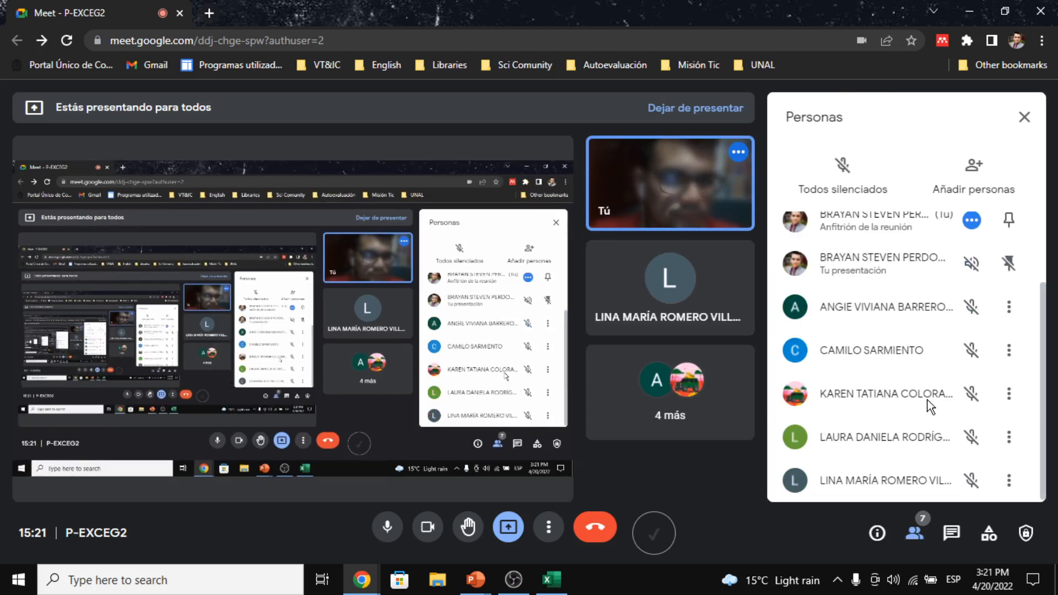
click(1021, 130)
key(alt+Tab)
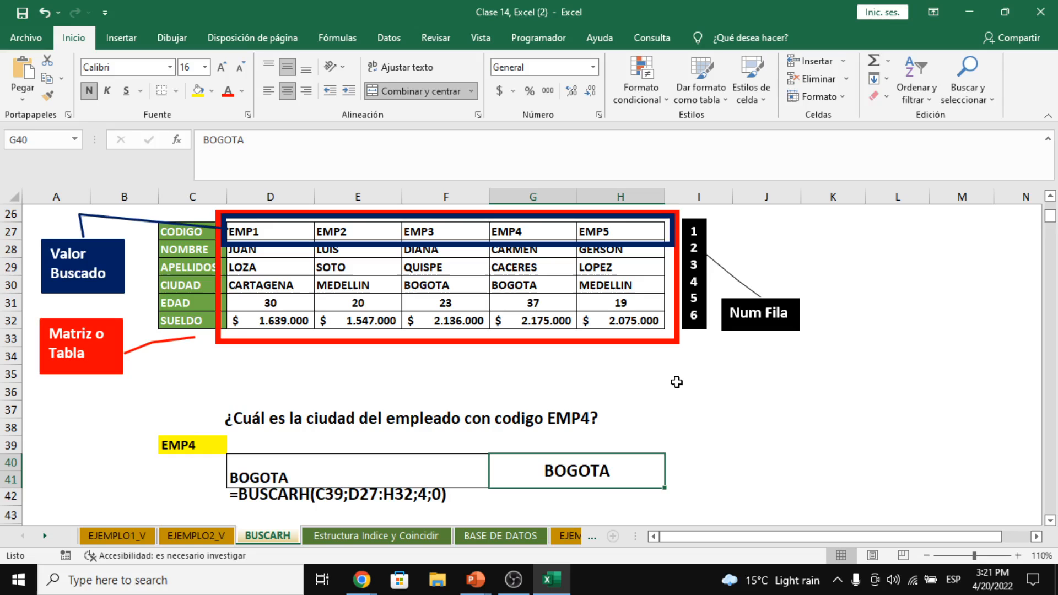
Change the last argument of the BUSCARH formula in D40 from exact to approximate match by setting it to 1
click(447, 392)
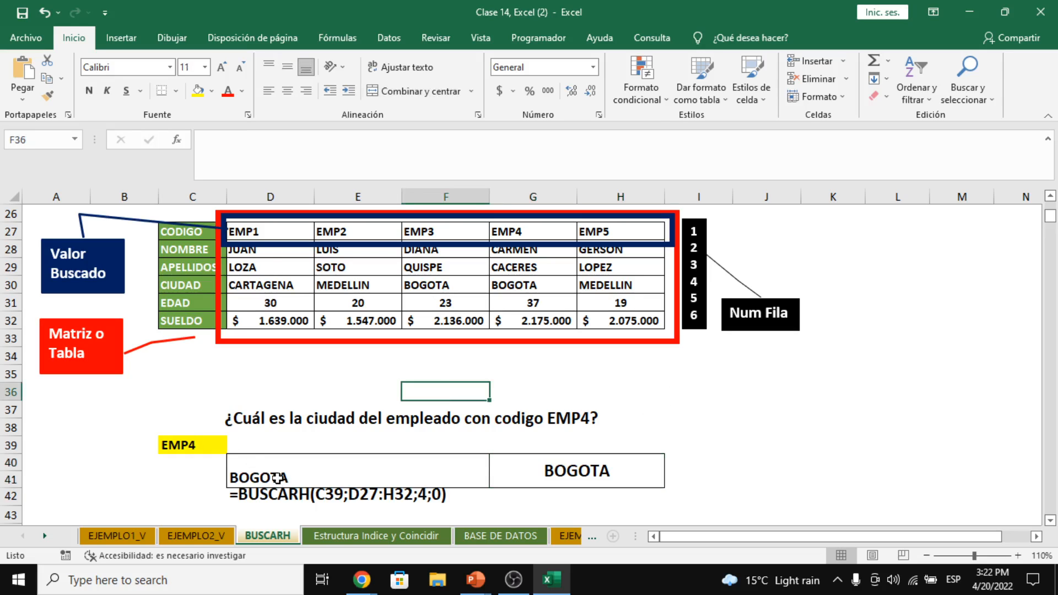
click(278, 480)
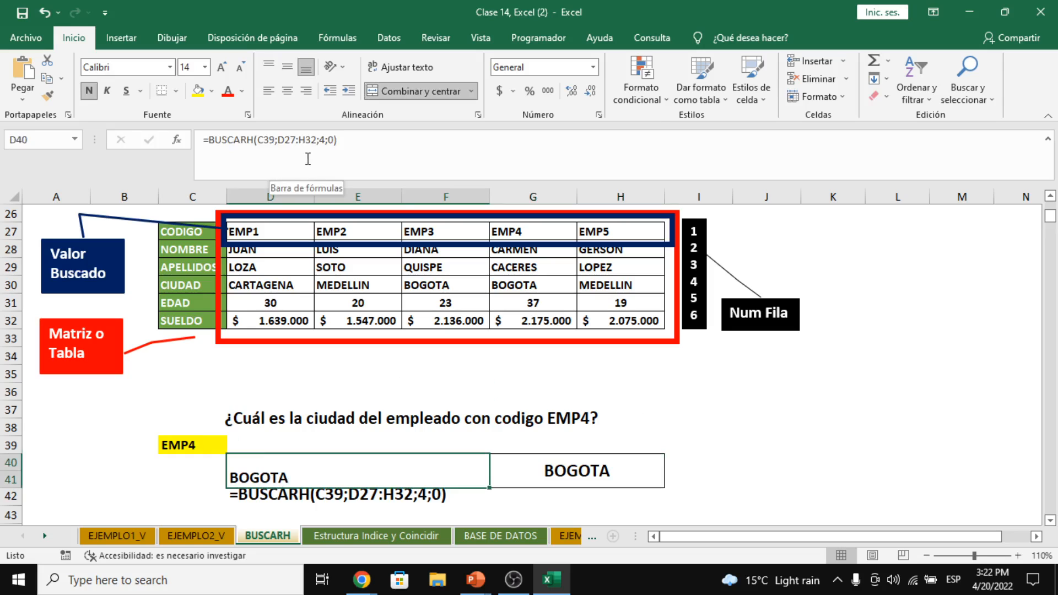
click(335, 141)
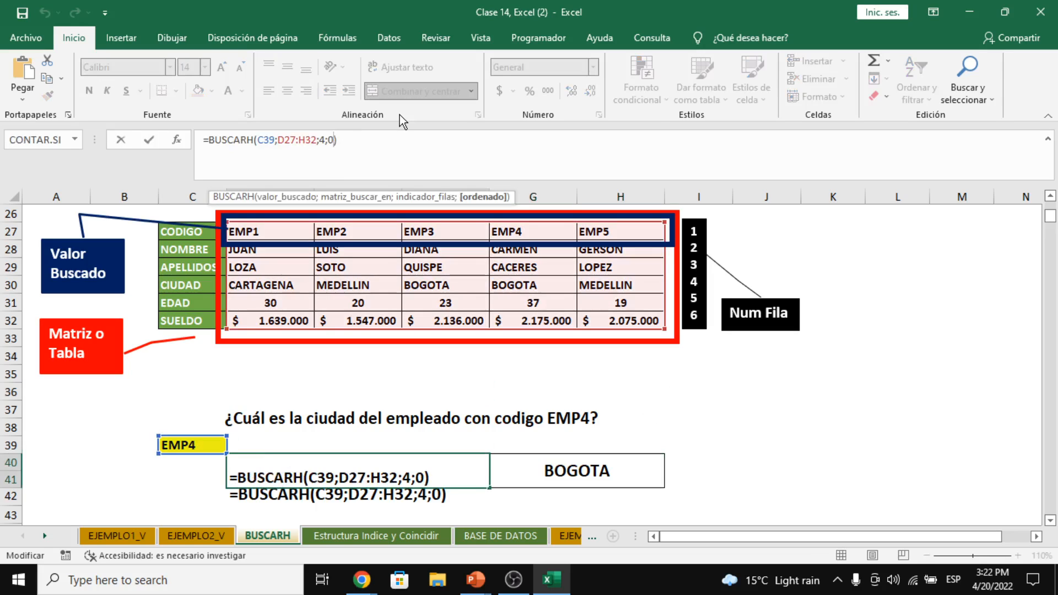
key(BackSpace)
text(1)
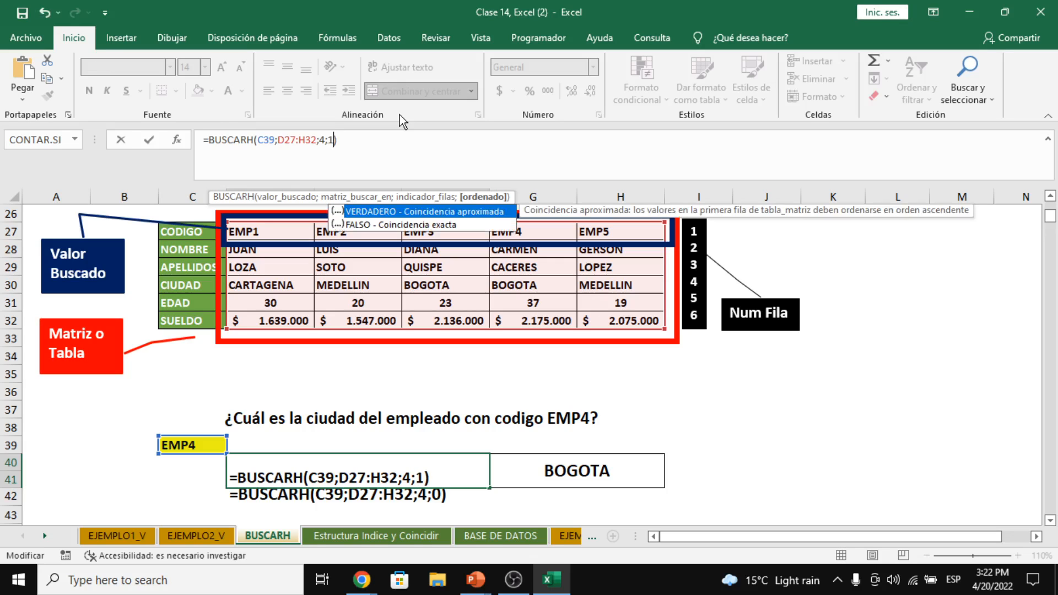
key(Return)
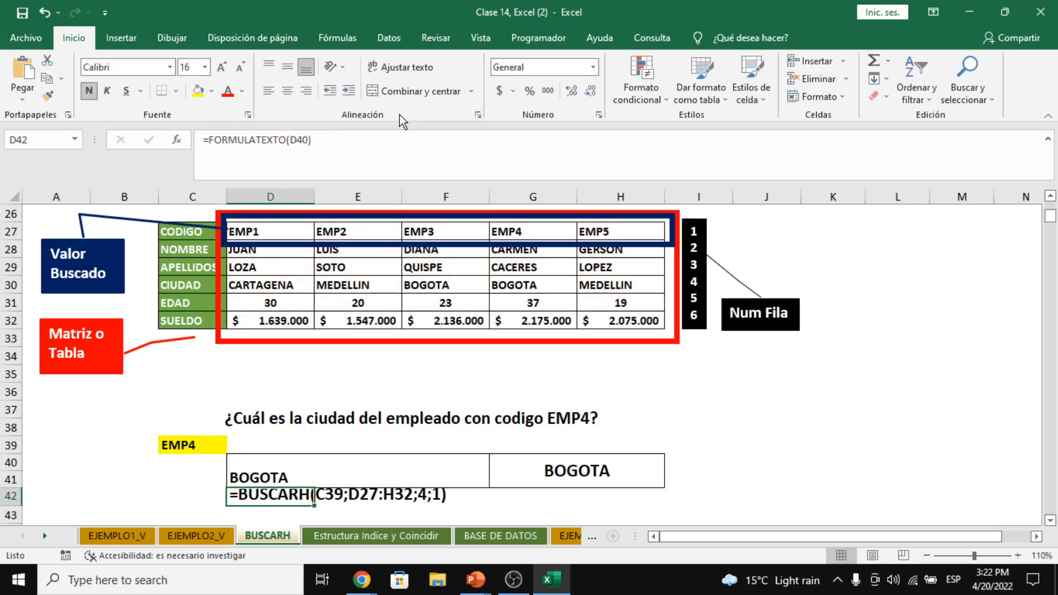
Examine the BUSCARH formula in D40, its lookup code in C39 and the table columns of employees EMP1 to EMP5
click(313, 465)
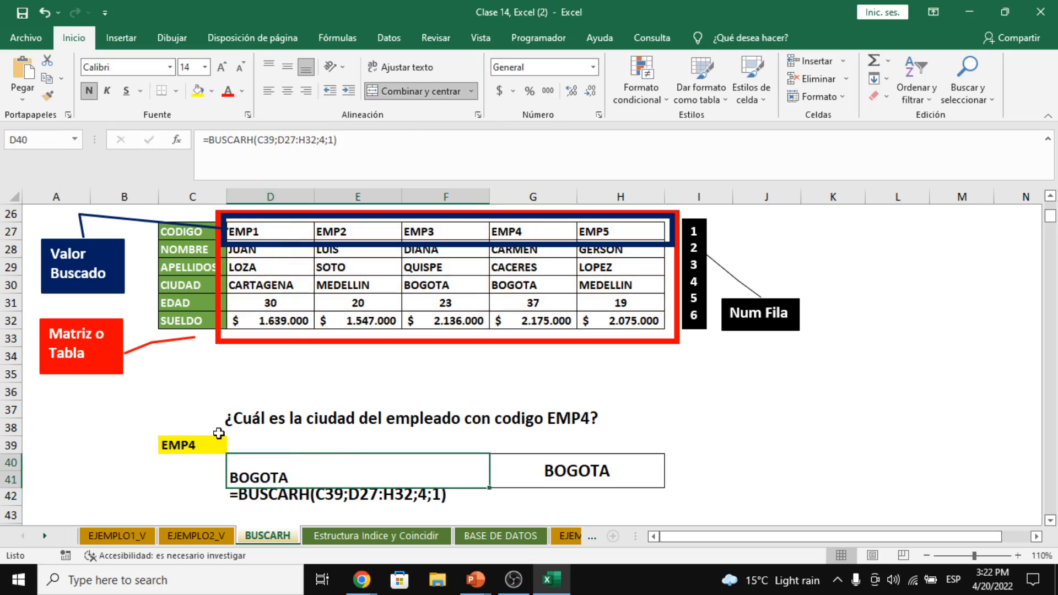
click(163, 444)
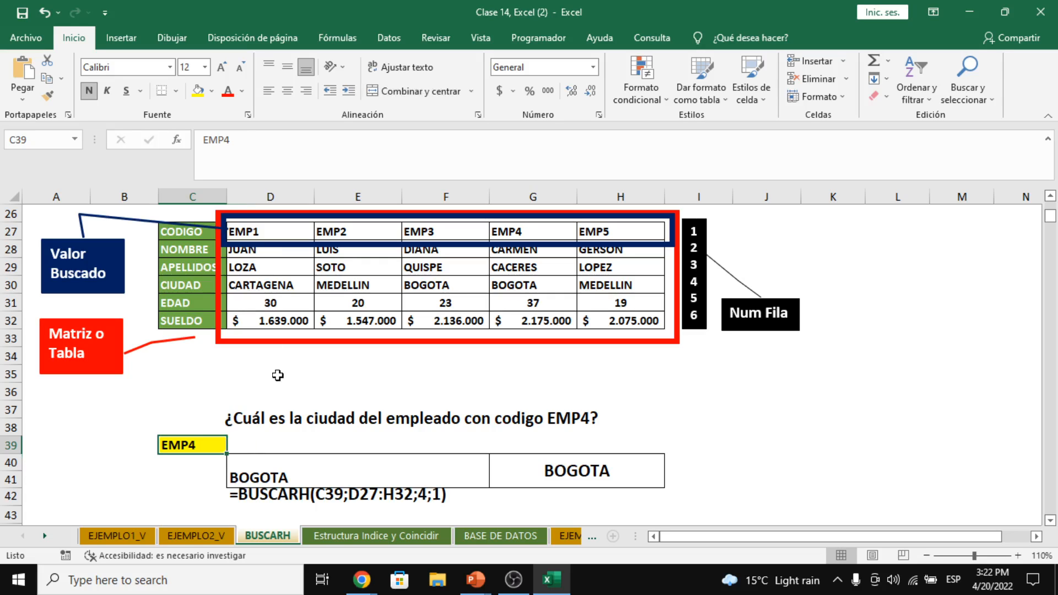
click(283, 236)
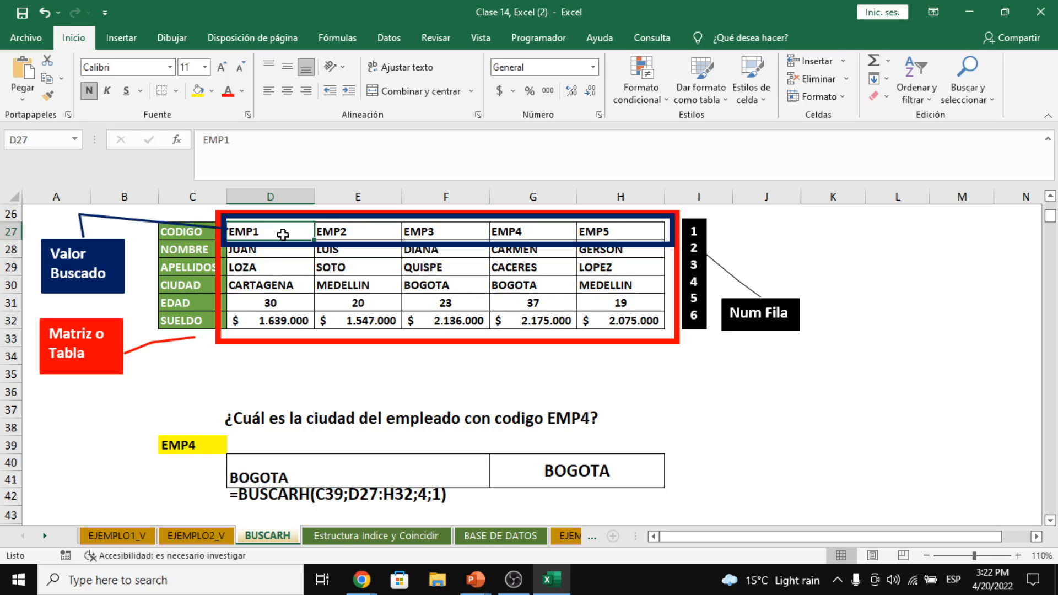
drag(272, 255, 276, 324)
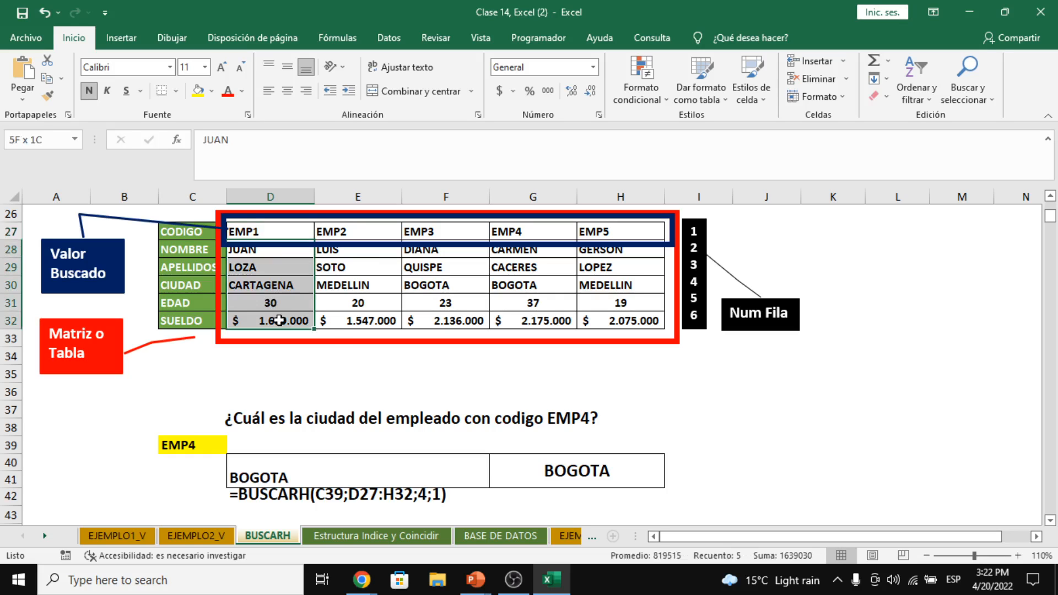
click(367, 232)
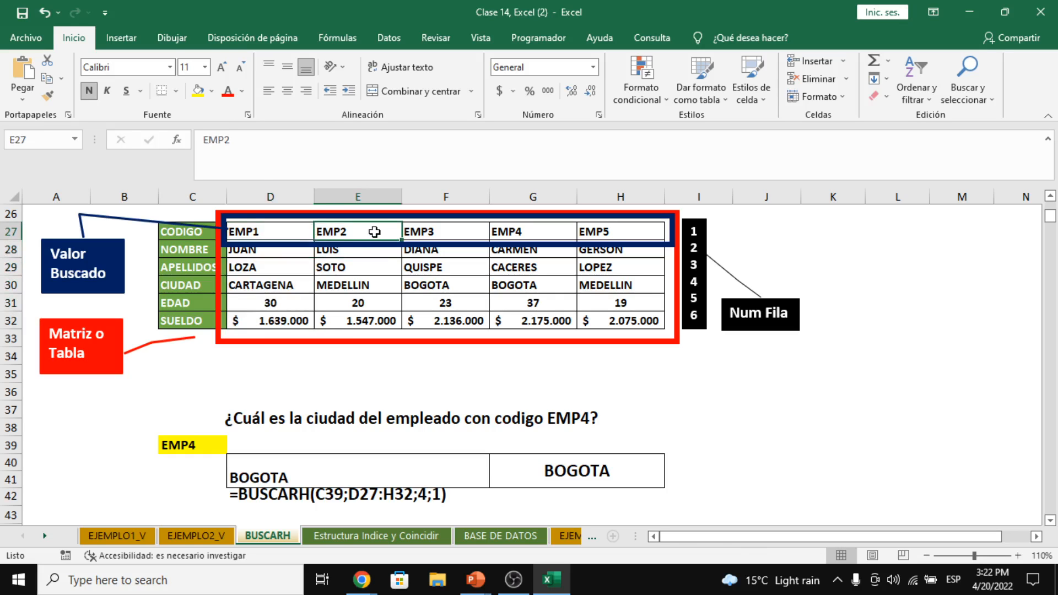
drag(374, 232, 364, 324)
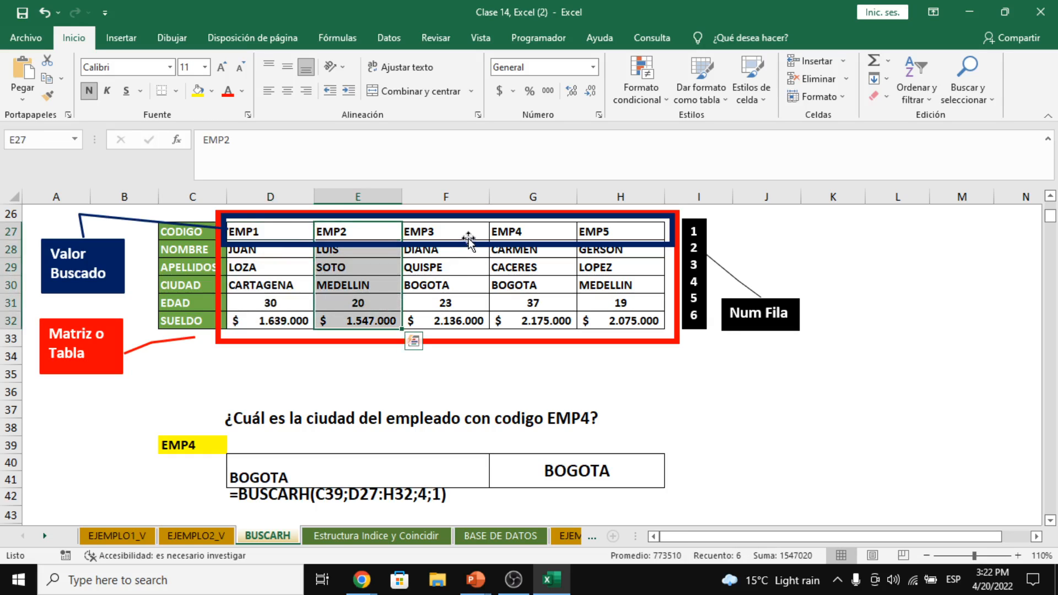
drag(469, 239, 472, 323)
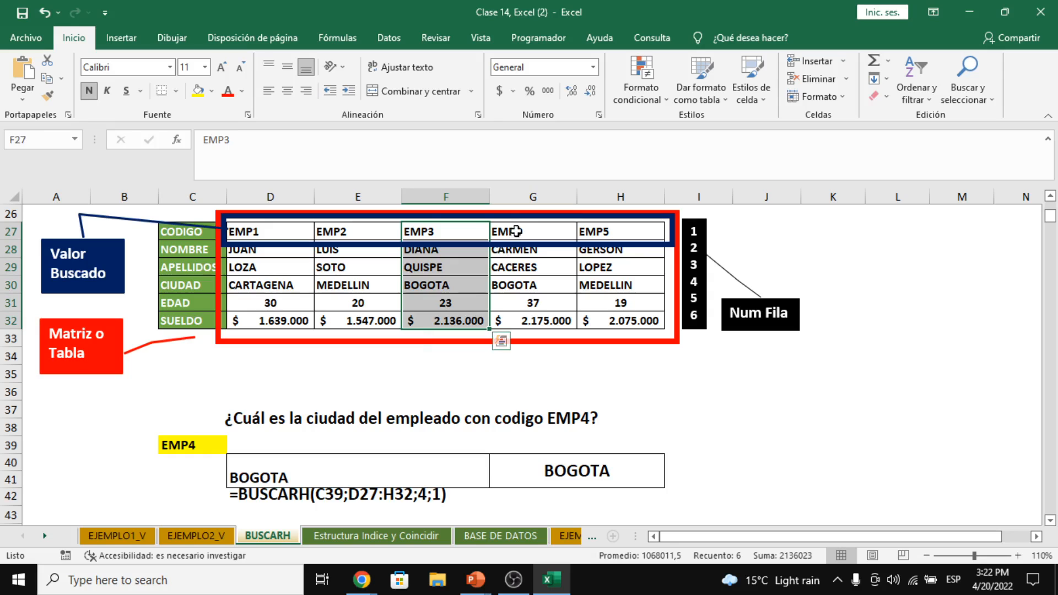
drag(515, 232, 534, 325)
drag(595, 231, 617, 323)
click(533, 309)
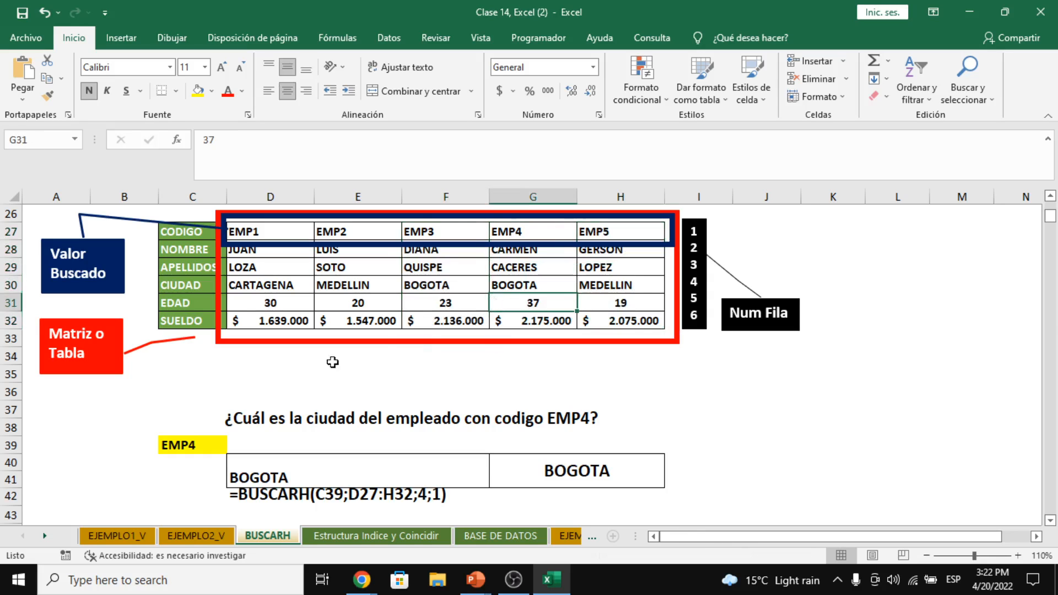
Set the lookup code in C39 to EMP6 and check the approximate-match result in D40 against the table's last codes
double_click(216, 441)
key(BackSpace)
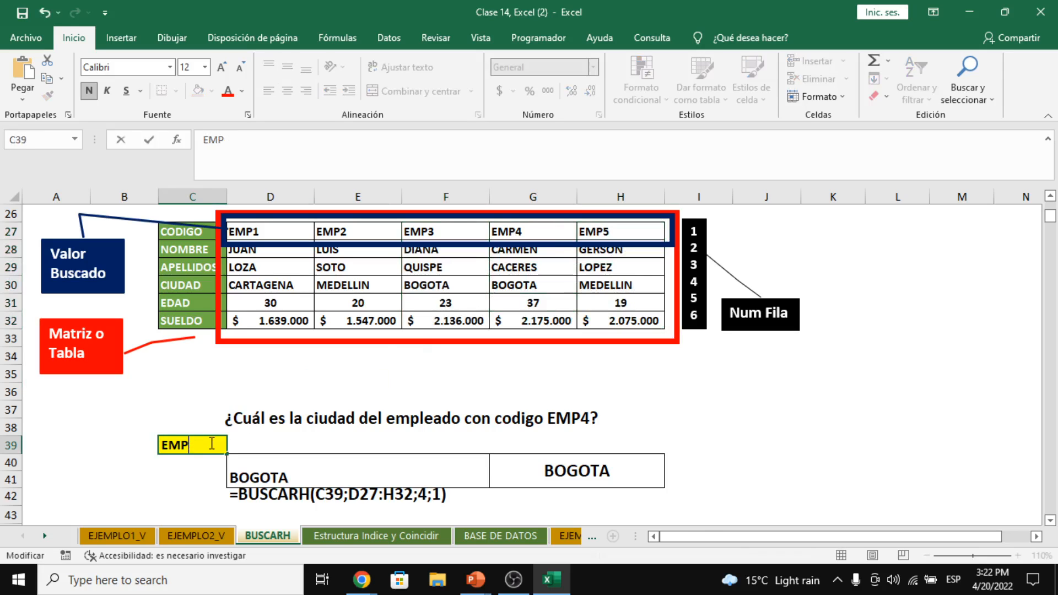
text(6)
key(Return)
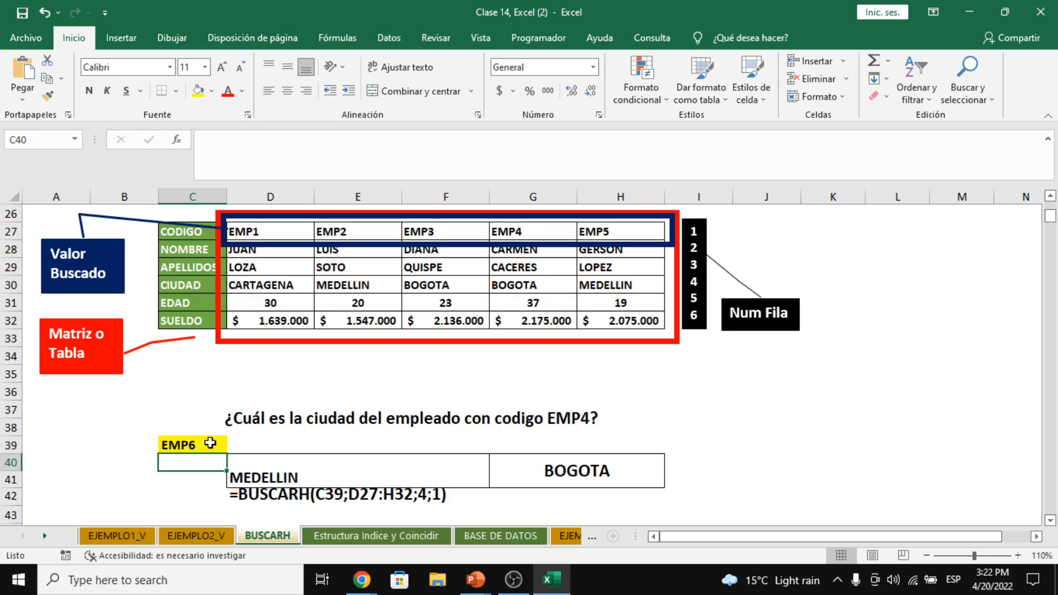
click(268, 498)
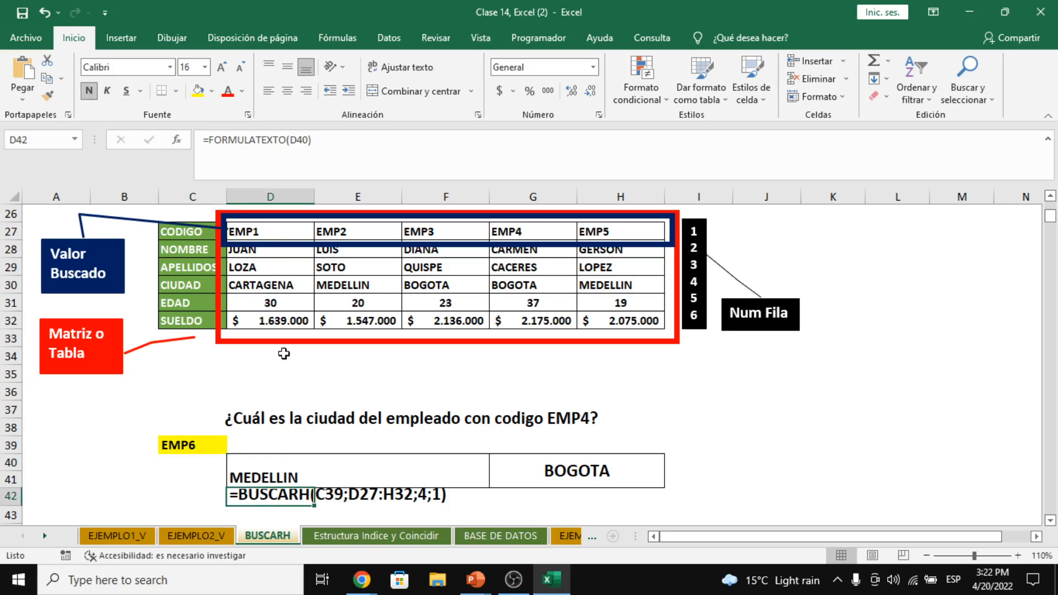
click(290, 474)
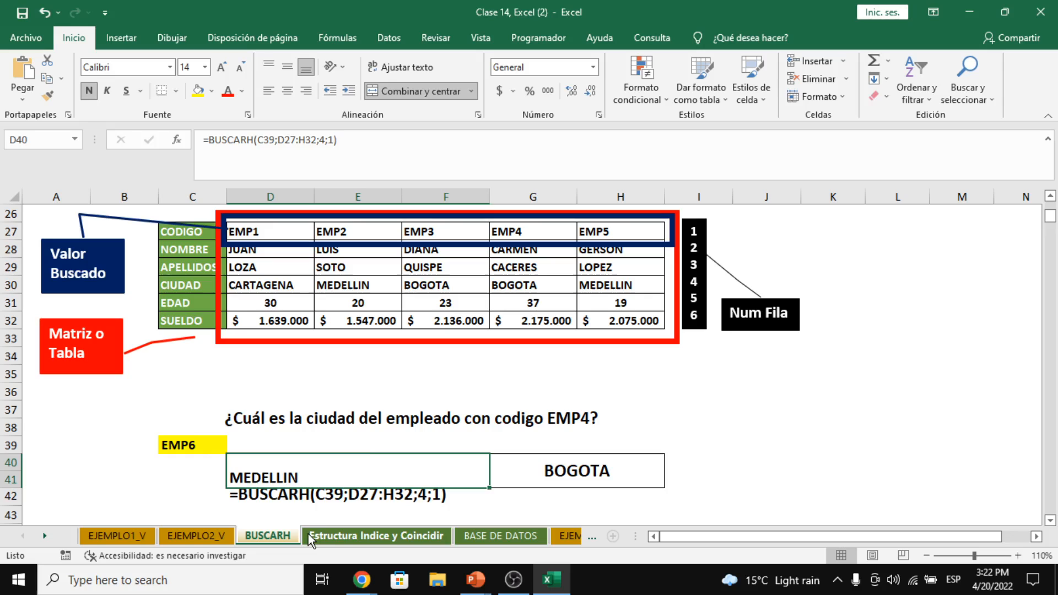
click(544, 230)
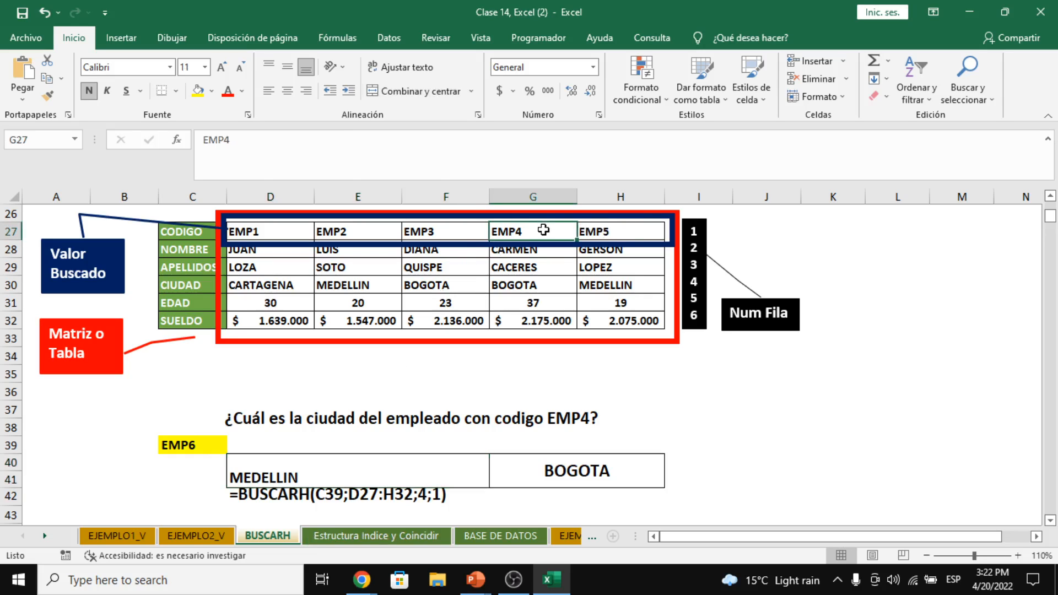
click(616, 231)
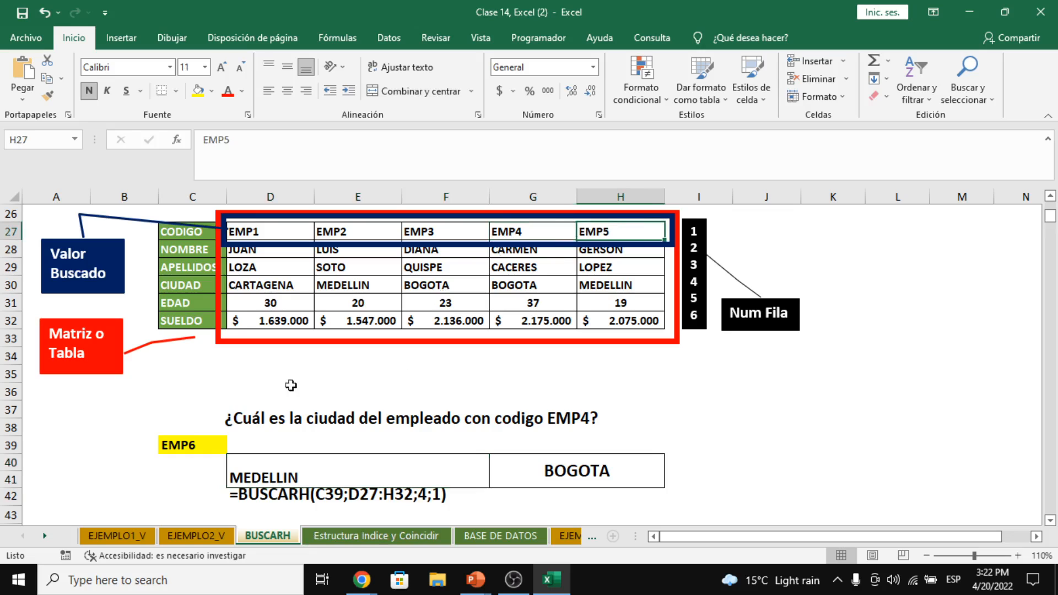
Set the lookup code in C39 to EMP7 and compare the result in D40 with the codes in D27:H27
double_click(212, 445)
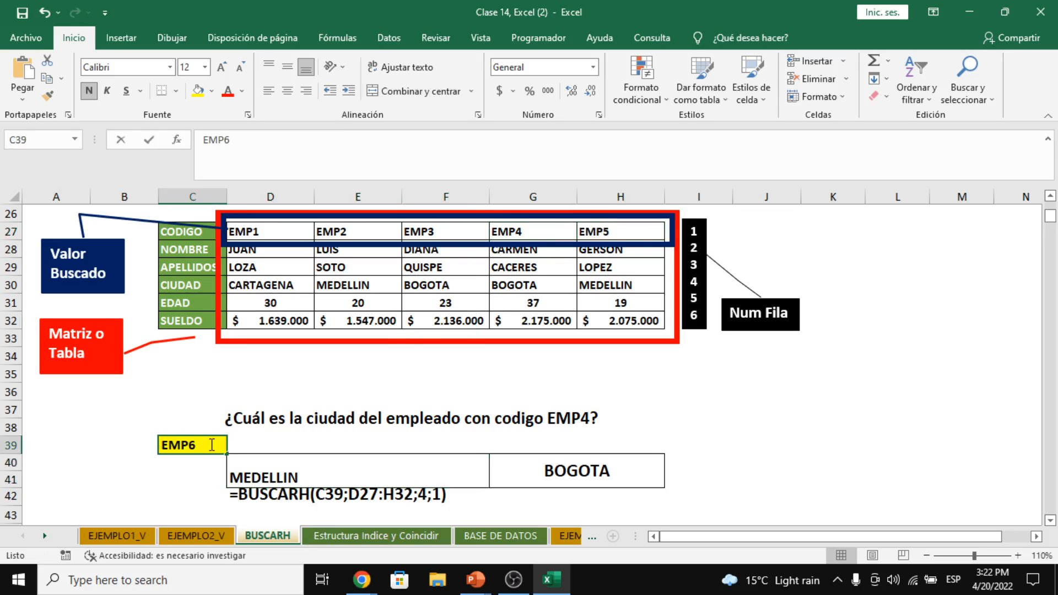
key(BackSpace)
key(Return)
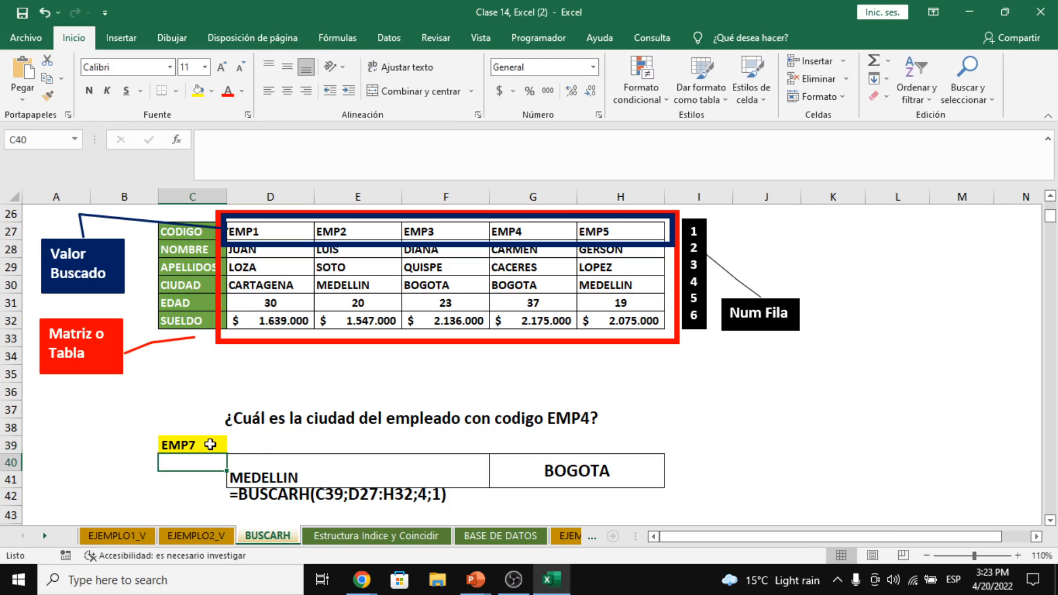
click(256, 461)
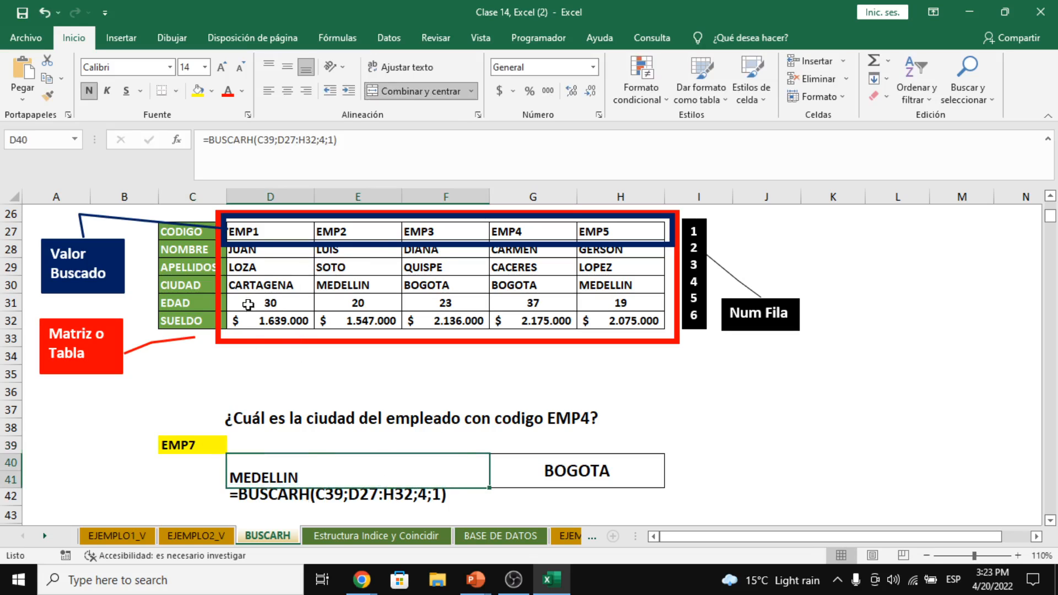
drag(247, 230, 590, 238)
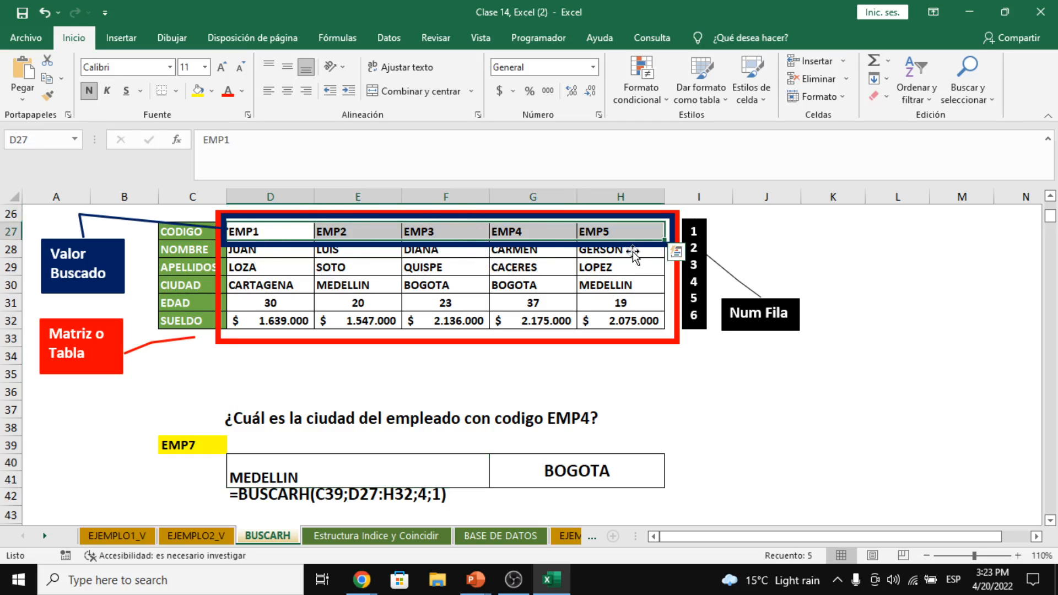
click(603, 229)
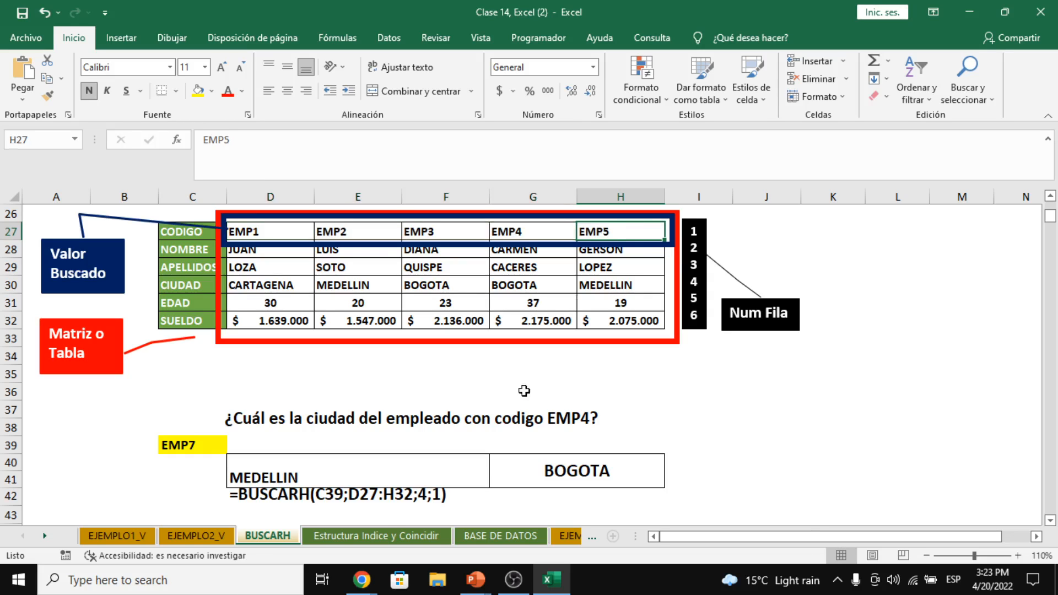
Set the last argument of the BUSCARH formula in D40 to 0 for exact match and check C39 against the codes in D27:H27
click(335, 469)
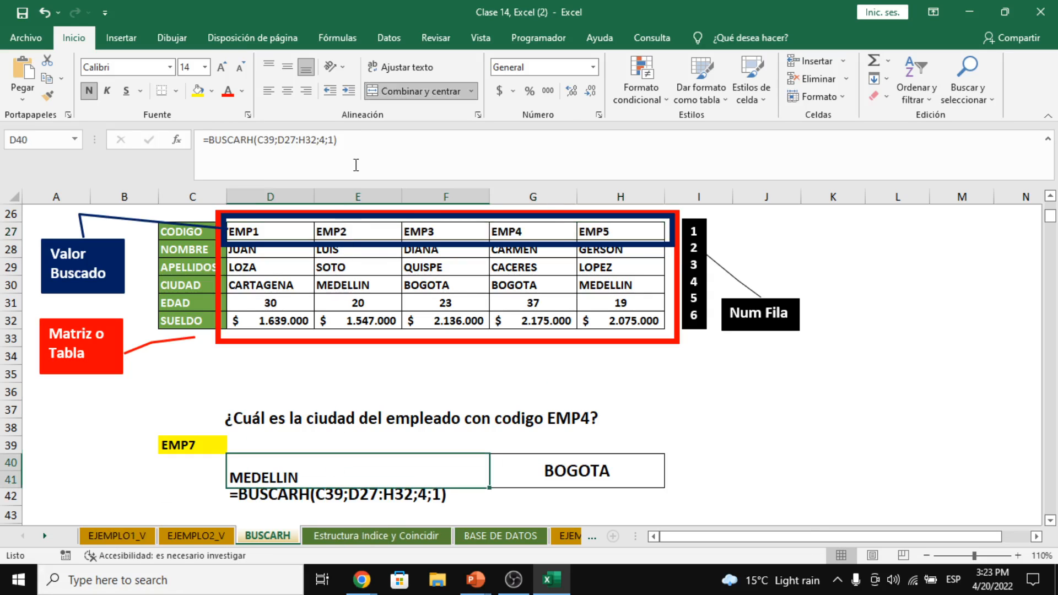
click(332, 141)
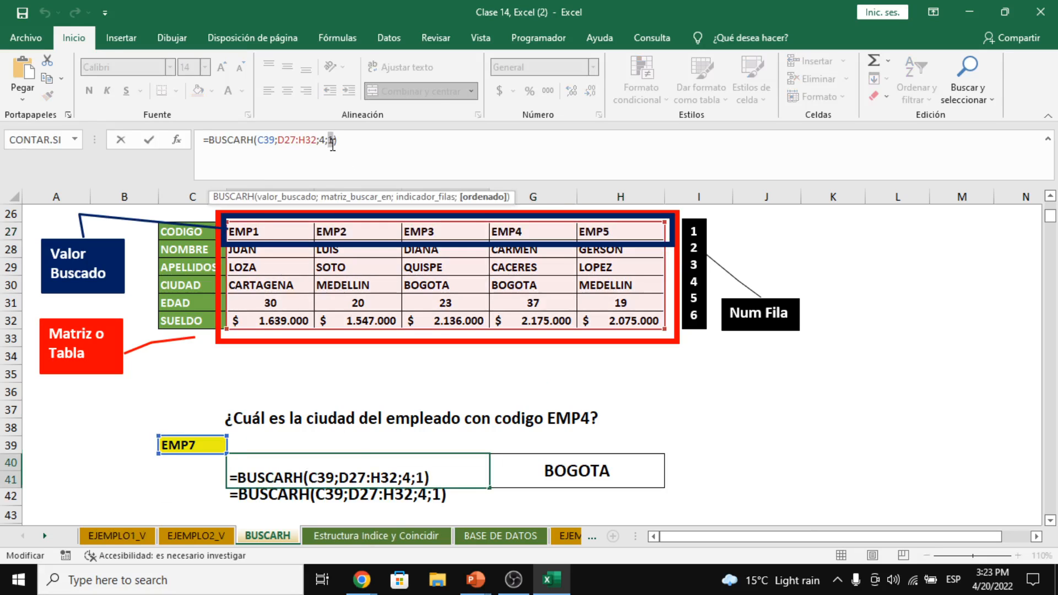
key(BackSpace)
text(0)
key(Return)
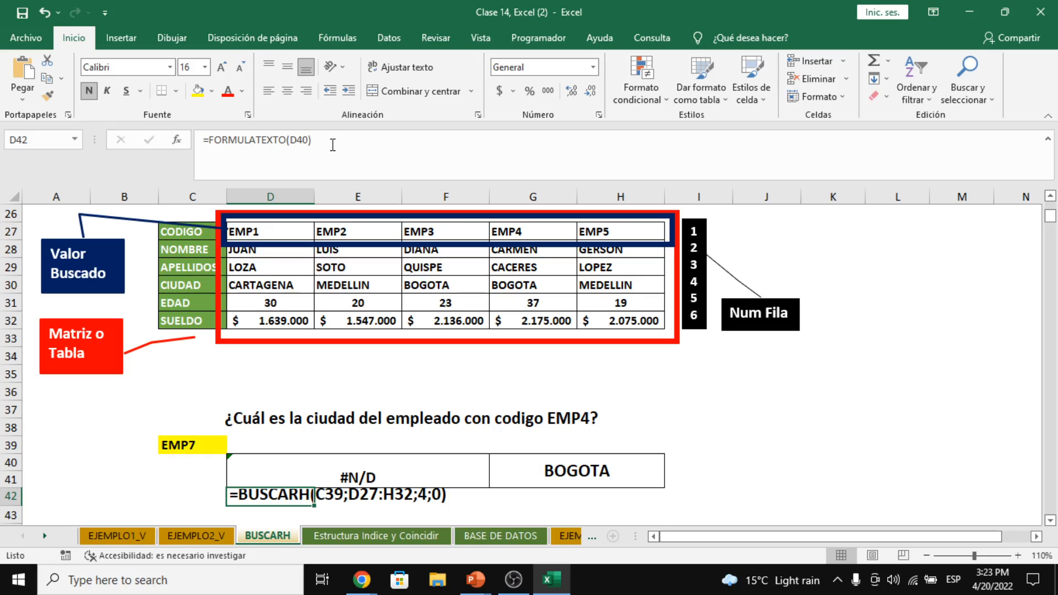
click(389, 465)
click(211, 445)
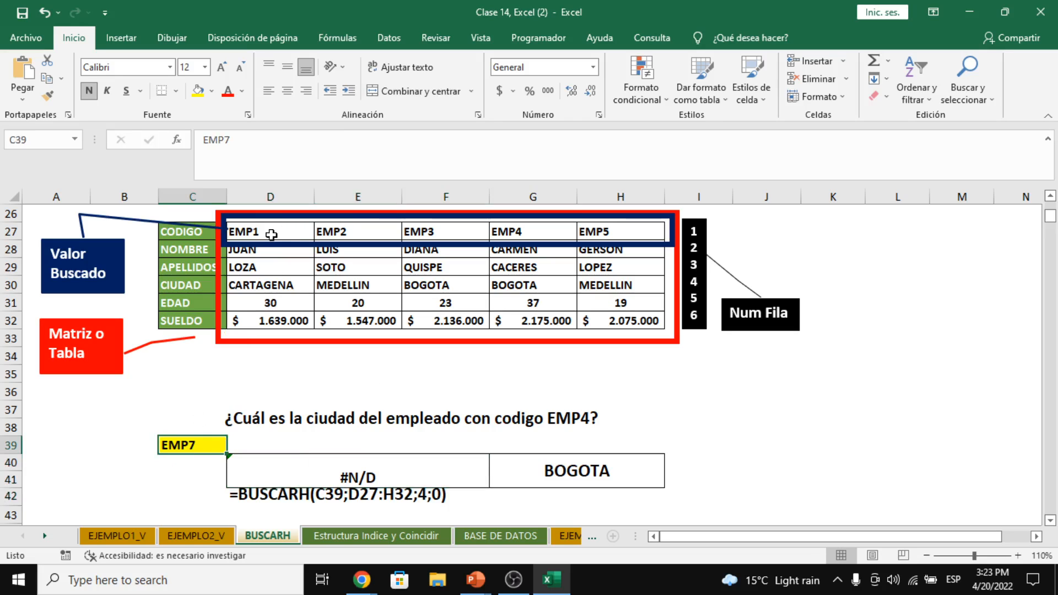
drag(276, 234, 619, 238)
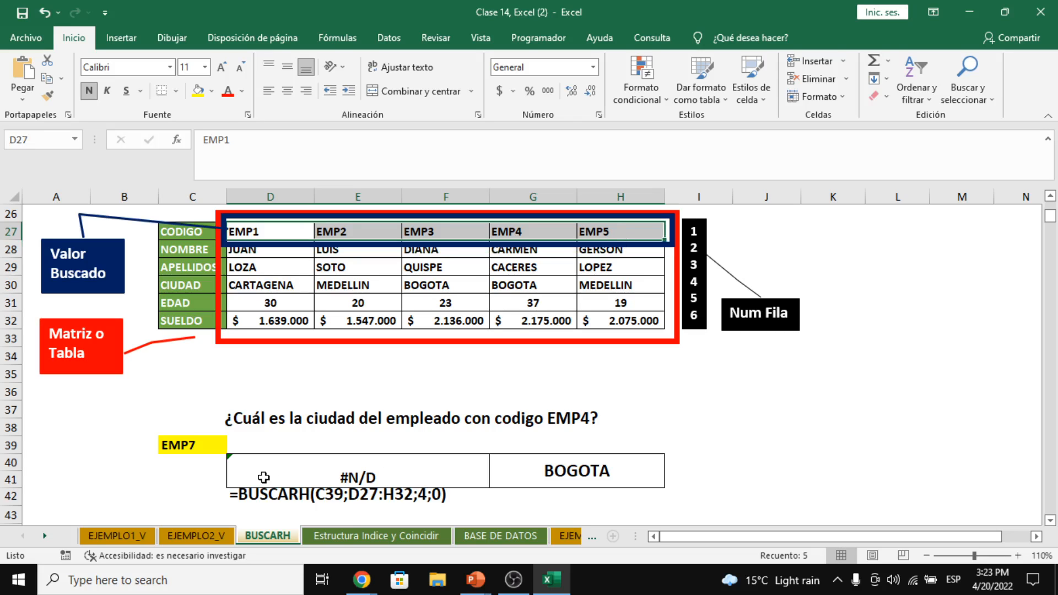
Set the lookup code in C39 to EMP5
click(210, 449)
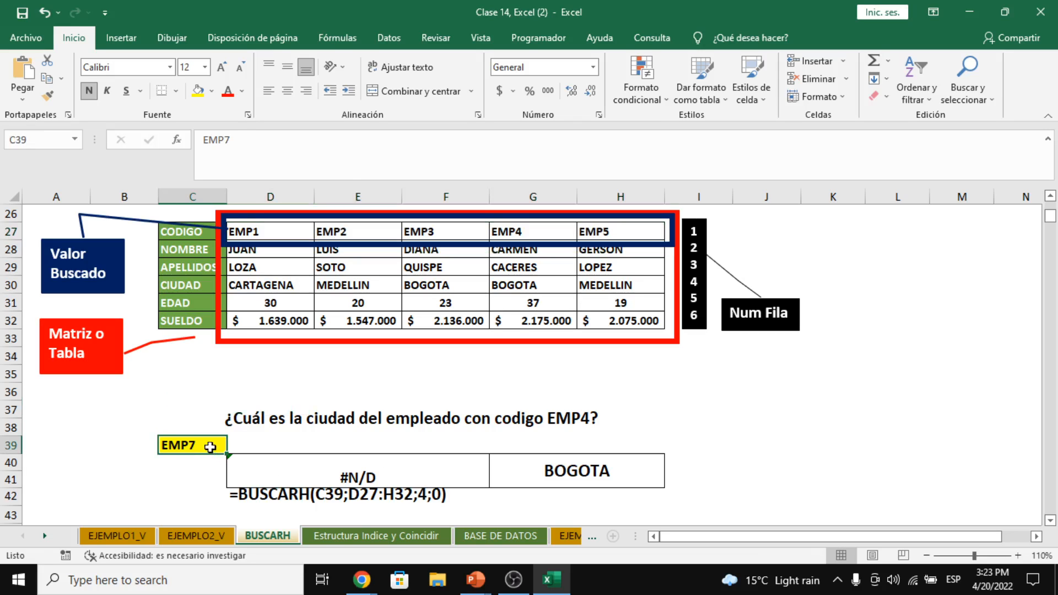
double_click(210, 447)
key(BackSpace)
text(5)
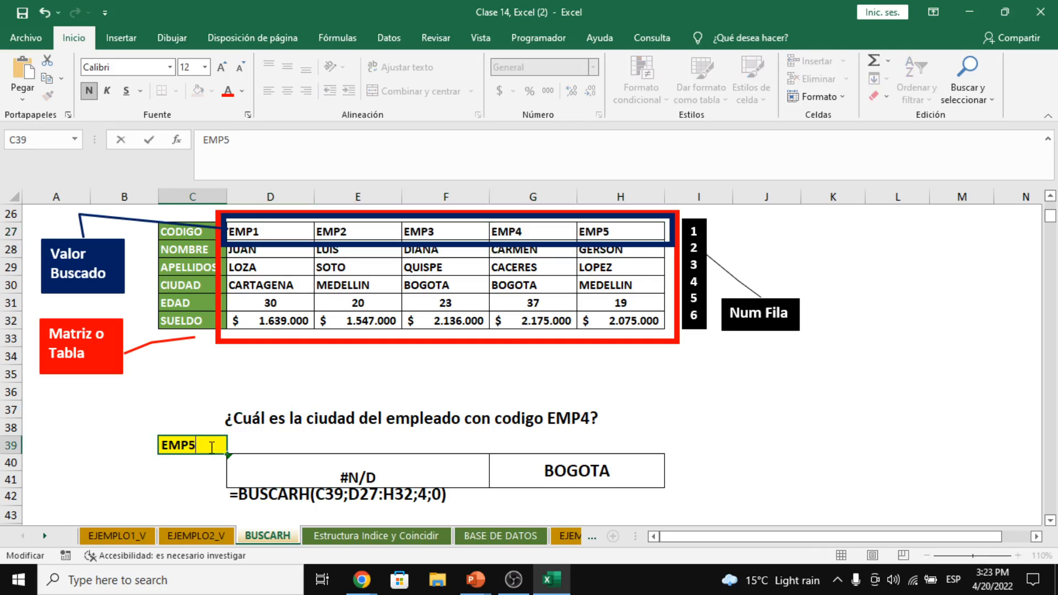
key(Return)
click(213, 445)
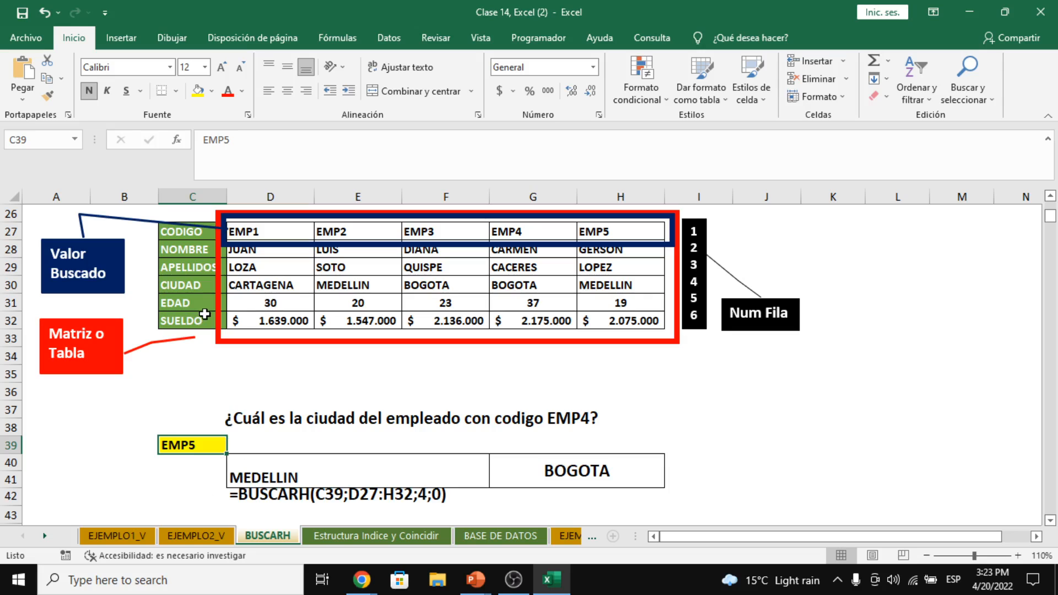
Review the field labels in C27:C32, the lookup code in C39, the code row D27:H27 and the BUSCARH result in D40
drag(186, 236, 184, 322)
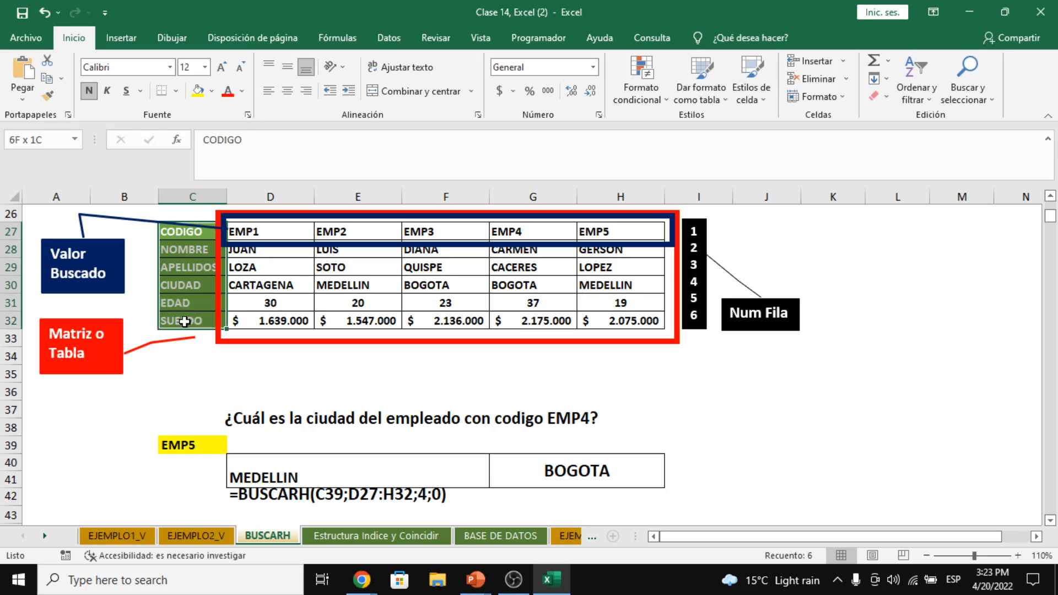
drag(184, 321, 185, 321)
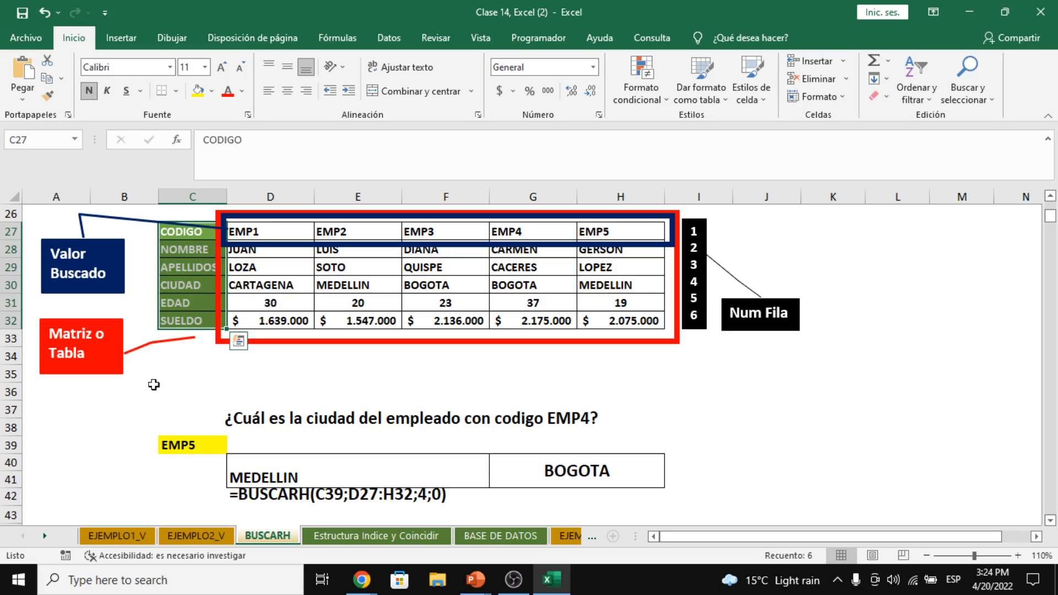
click(195, 445)
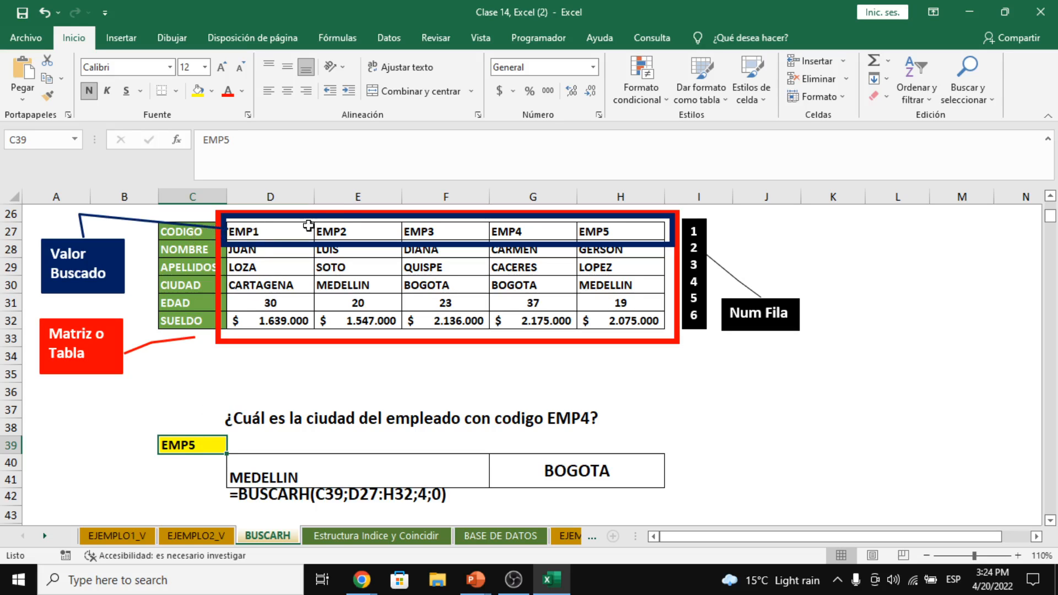
click(258, 232)
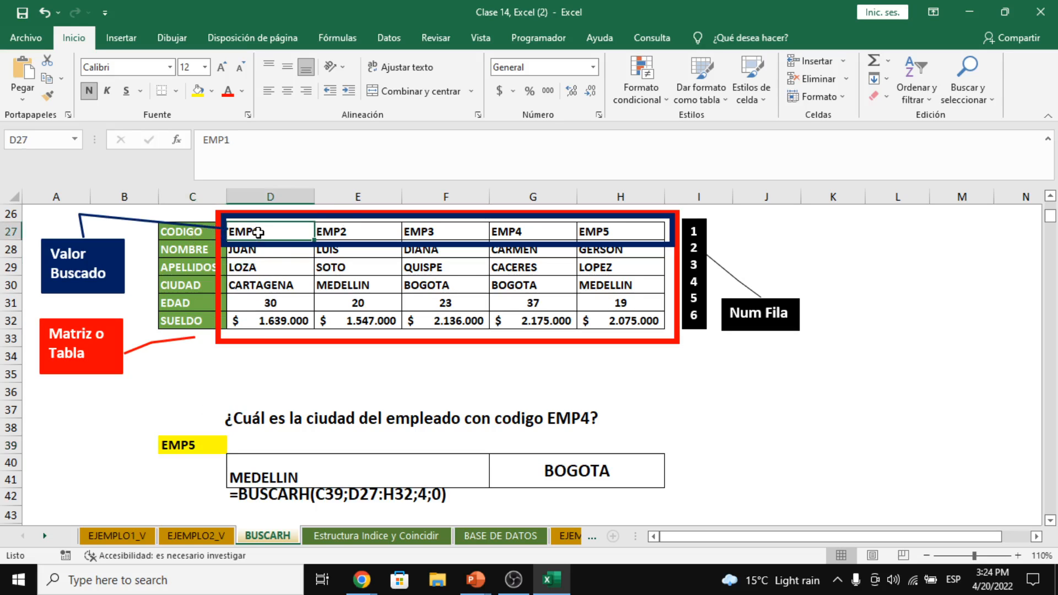
drag(258, 232, 600, 229)
click(201, 441)
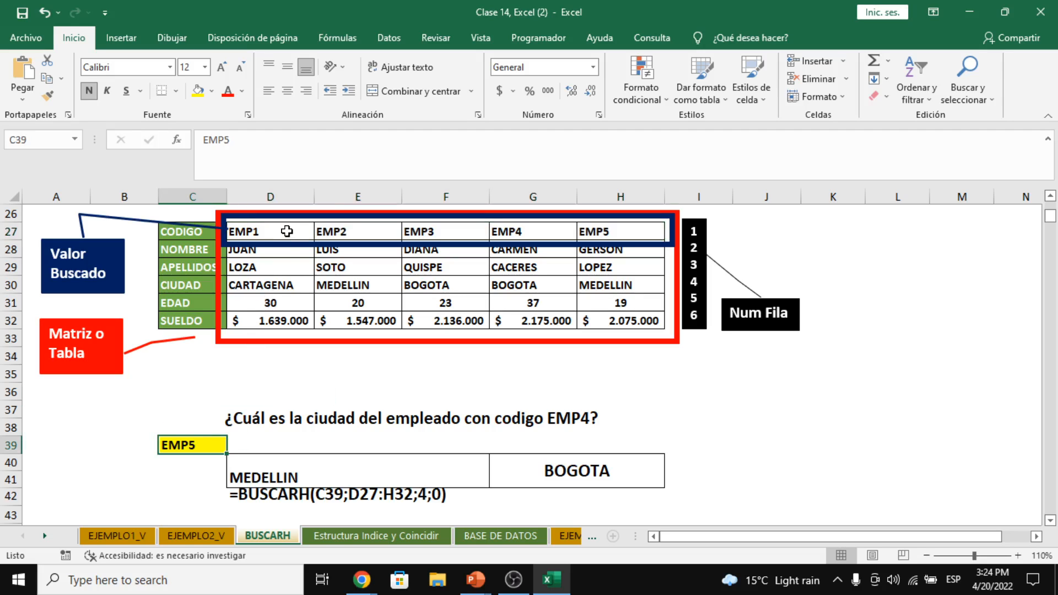
drag(277, 230, 636, 234)
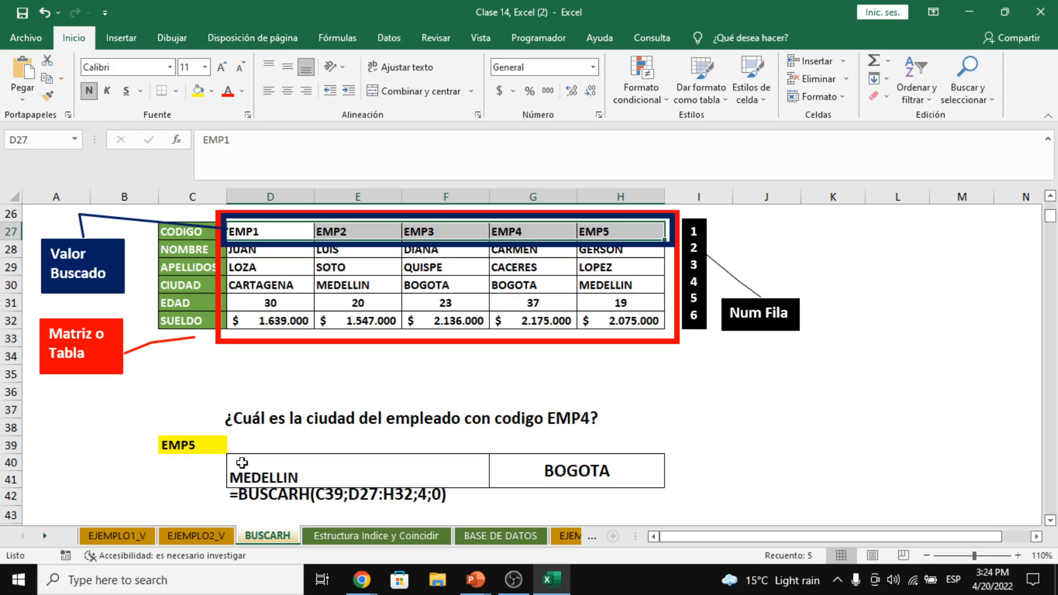
click(278, 477)
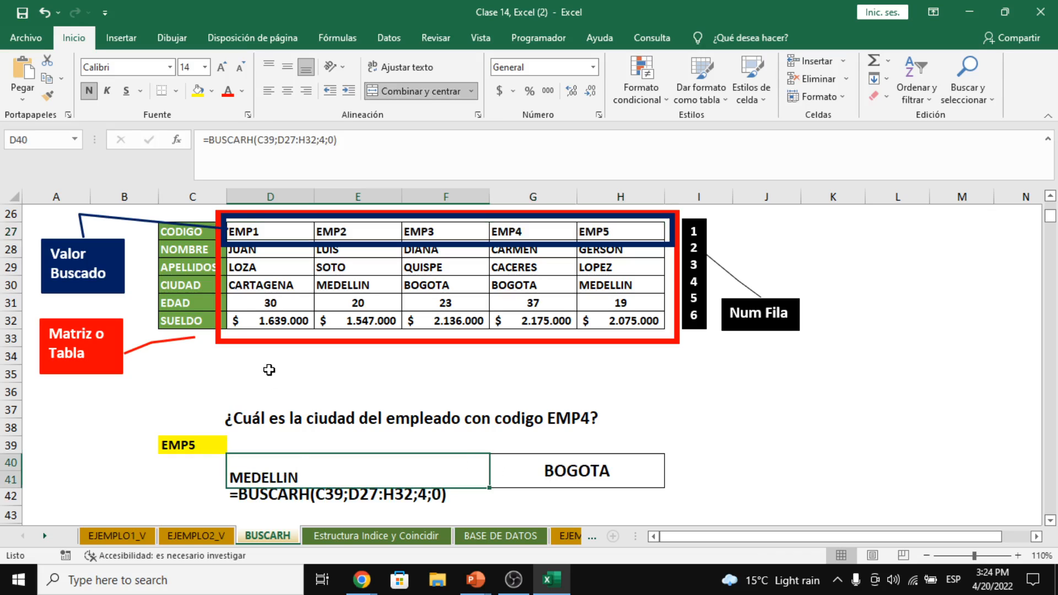
click(249, 390)
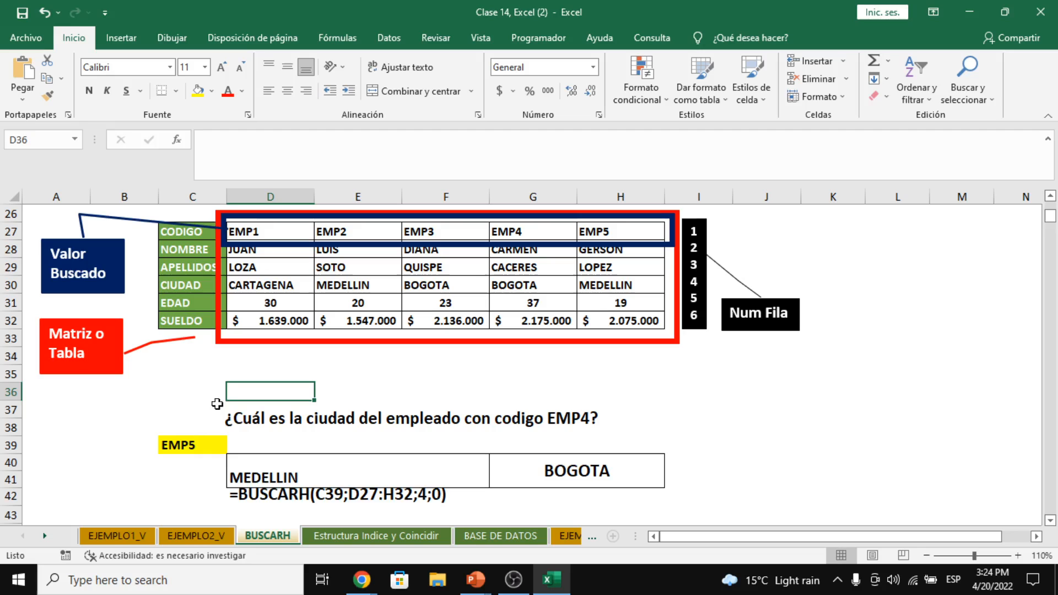
Copy the highlighted lookup code cell C39 into C36
click(202, 446)
key(ctrl+c)
click(223, 392)
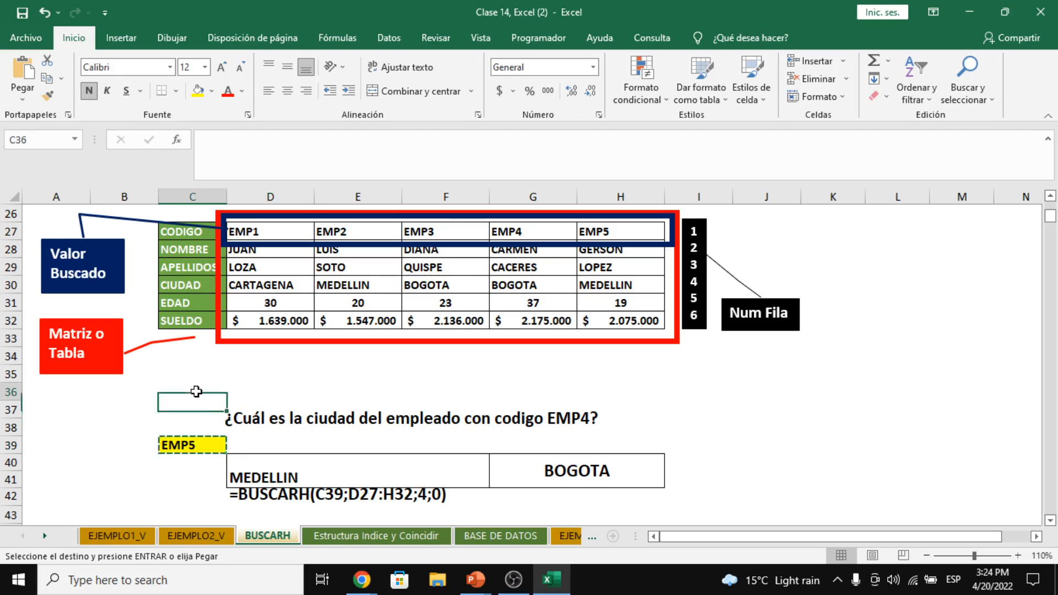
key(ctrl+v)
Copy the merged question cell about the employee's city from C37 into D34
click(339, 416)
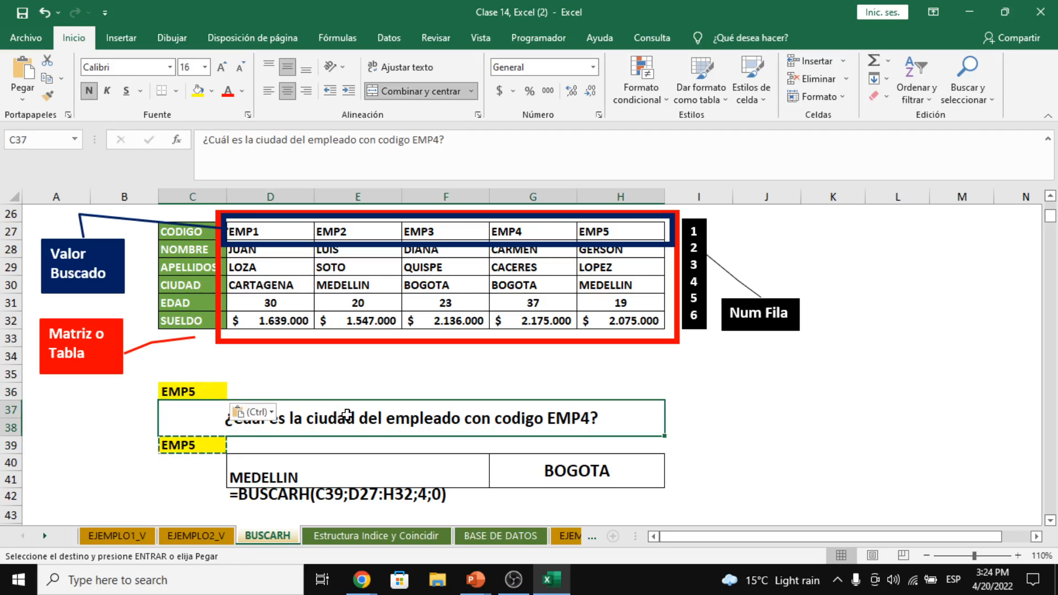
key(ctrl+c)
click(286, 365)
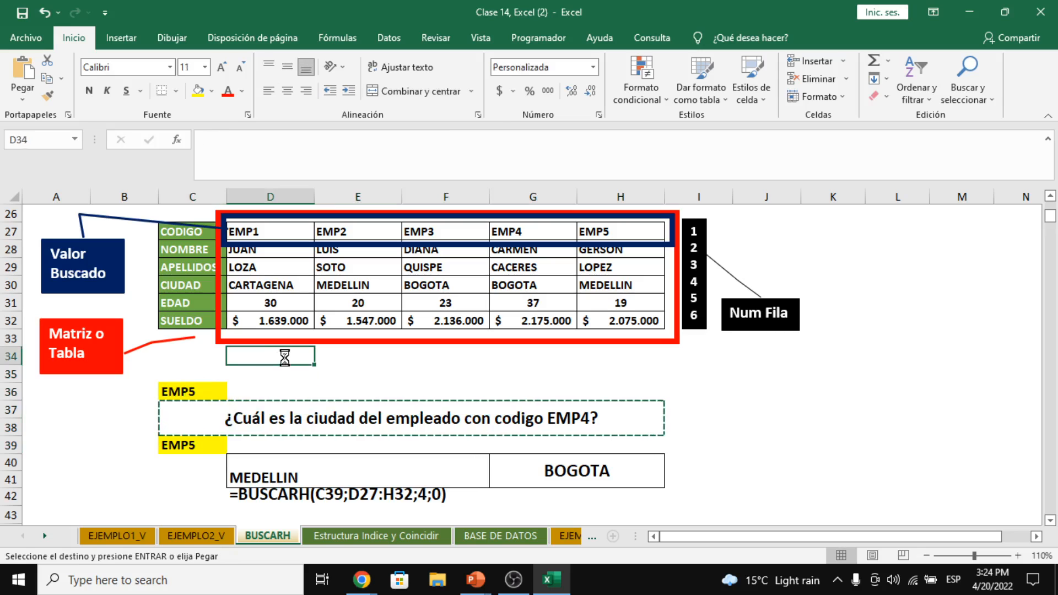
key(ctrl+v)
Edit the question in D34 to read "¿Cuál es el sueldo del empleado con codigo EMP3?"
double_click(423, 375)
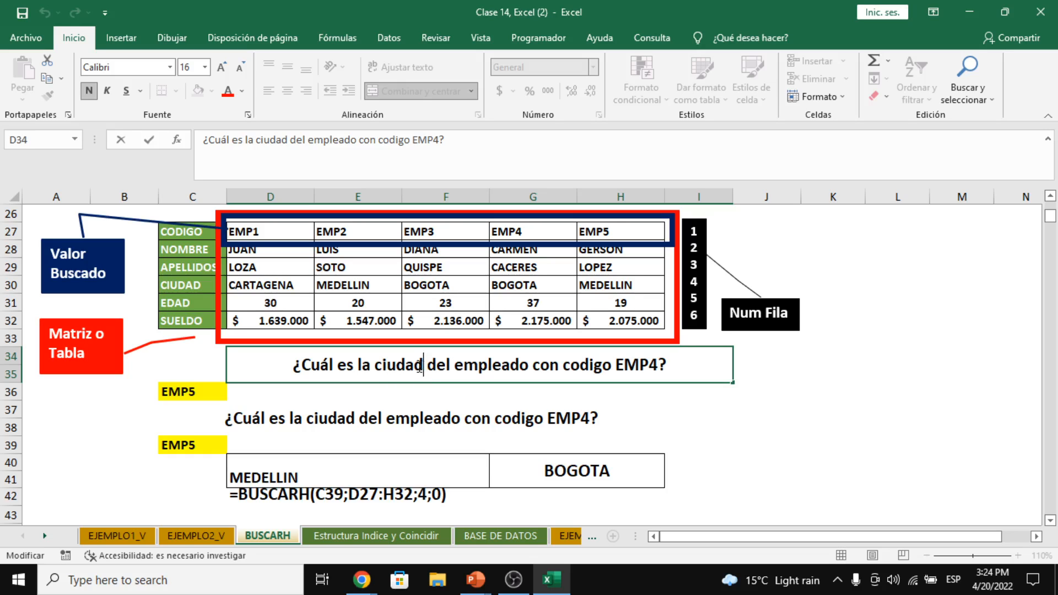
drag(424, 368, 363, 375)
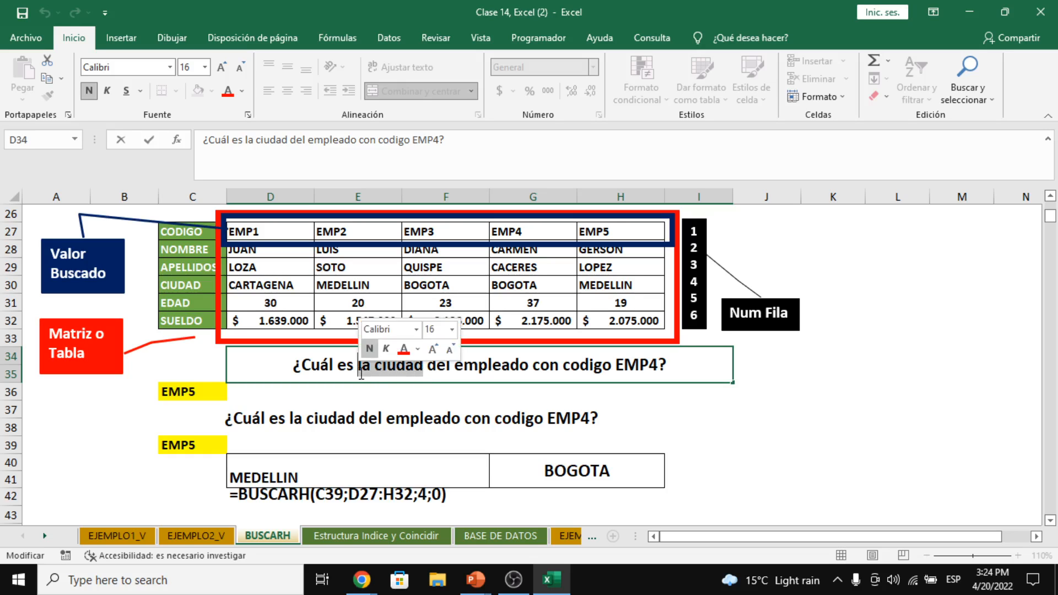
text(EL)
key(BackSpace)
key(BackSpace)
text(el sueldo)
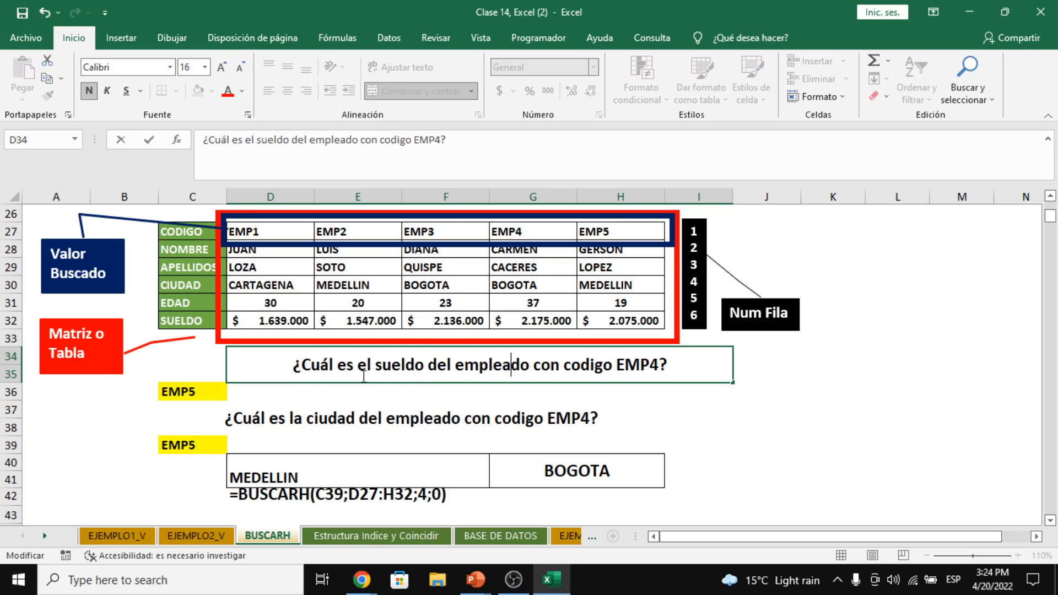
key(Right)
key(Right)
key(Right)
key(Right)
key(BackSpace)
text(3)
key(Return)
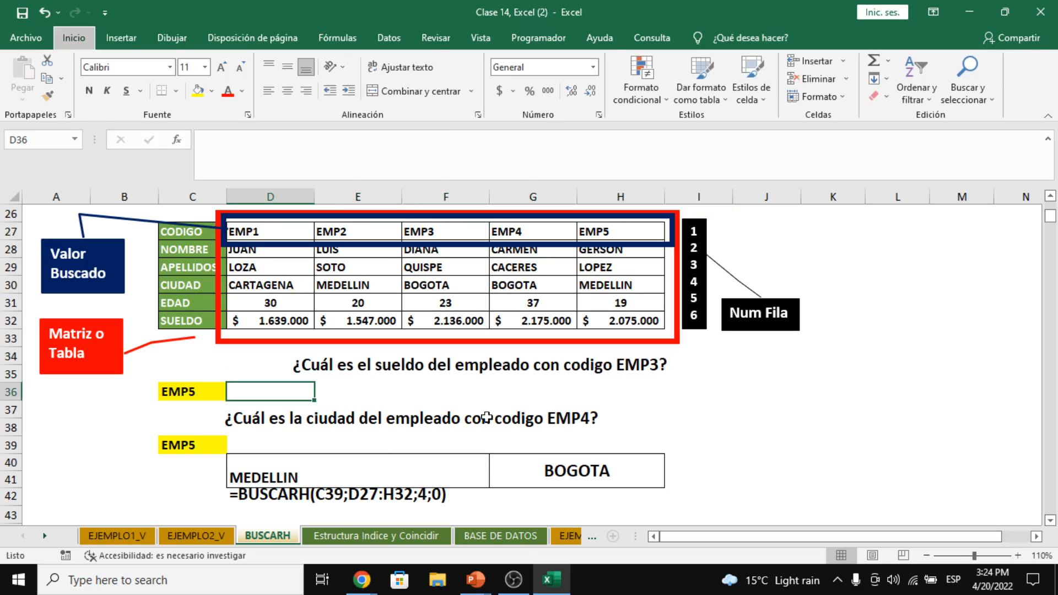
Enter an ALEATORIO.ENTRE formula in J38 with lower limit 3 and upper limit 7
click(774, 431)
text(=ale)
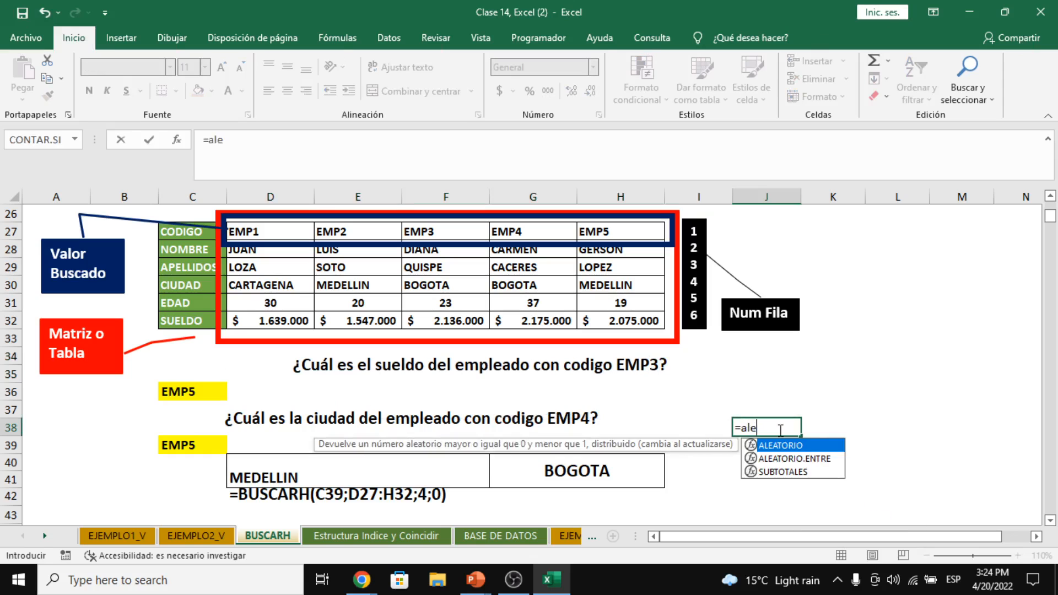
key(Down)
key(Tab)
key(alt+Tab)
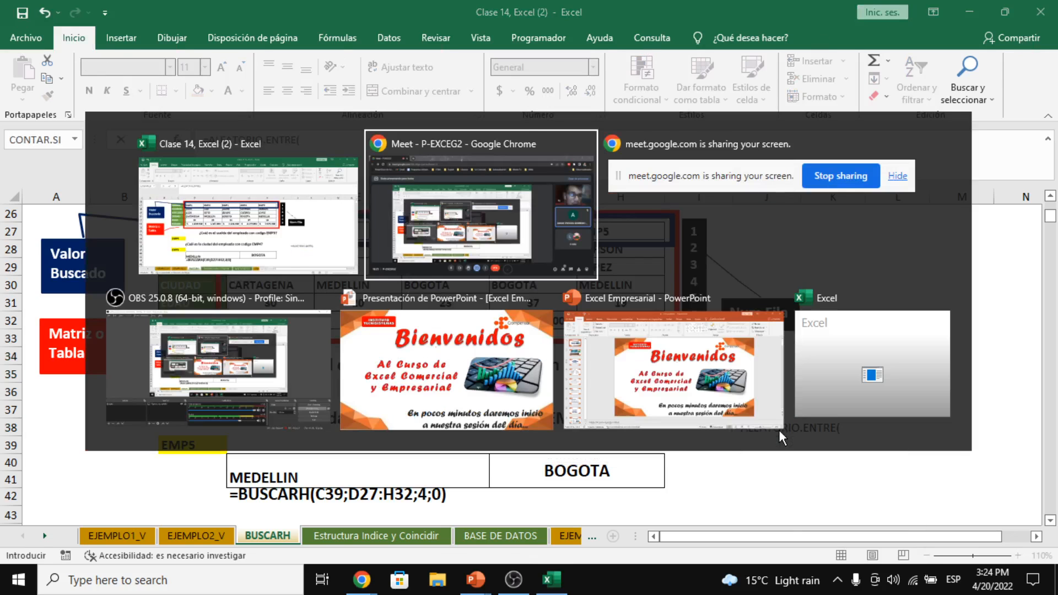
key(alt+Tab)
text(3)
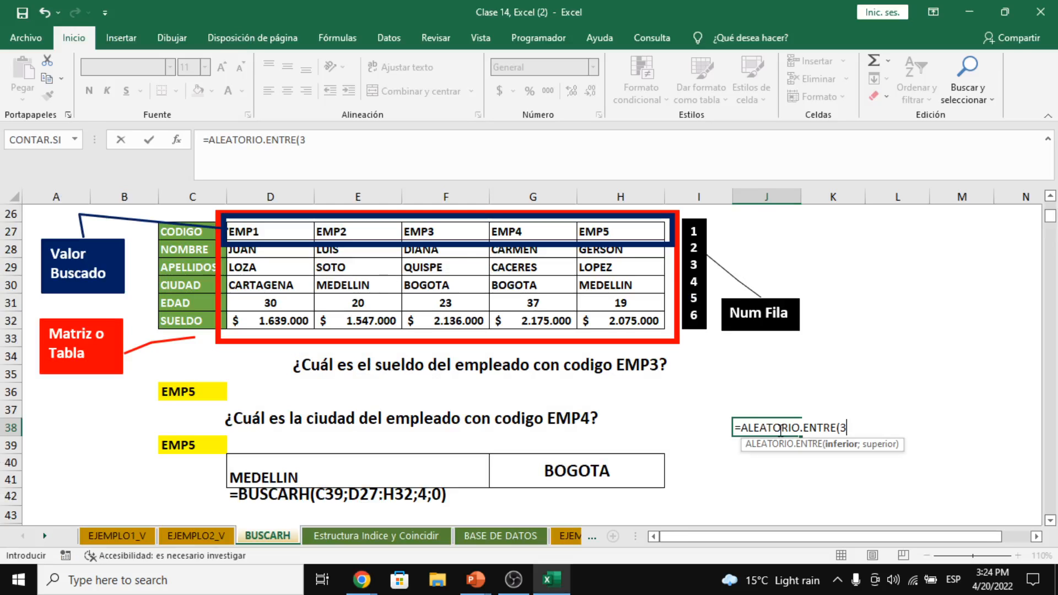
text(;7)
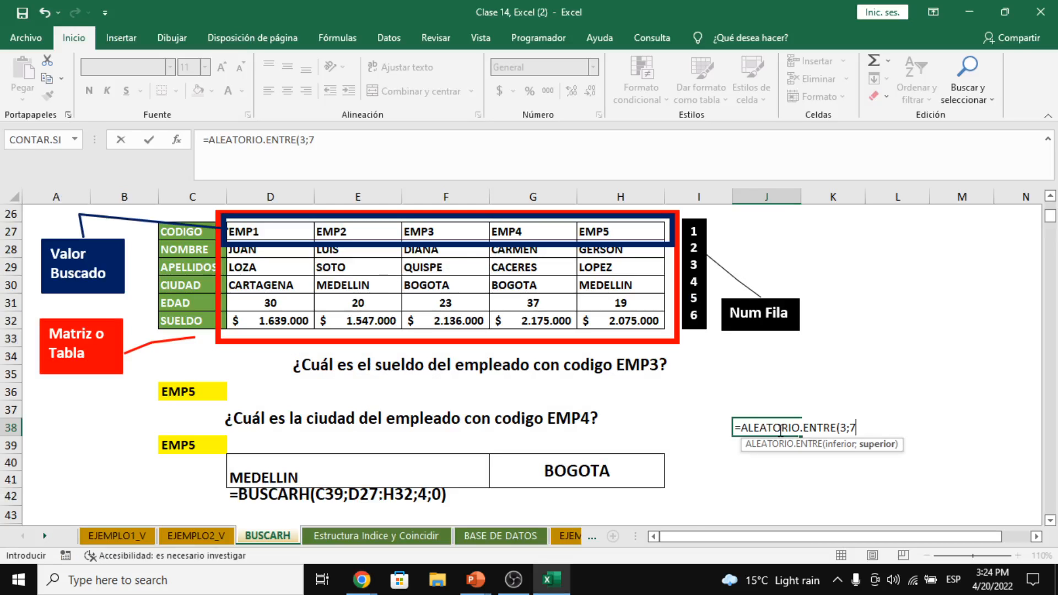
Switch to the Google Meet call, look through its participant list, close the list and return to Excel
key(alt+Tab)
click(916, 532)
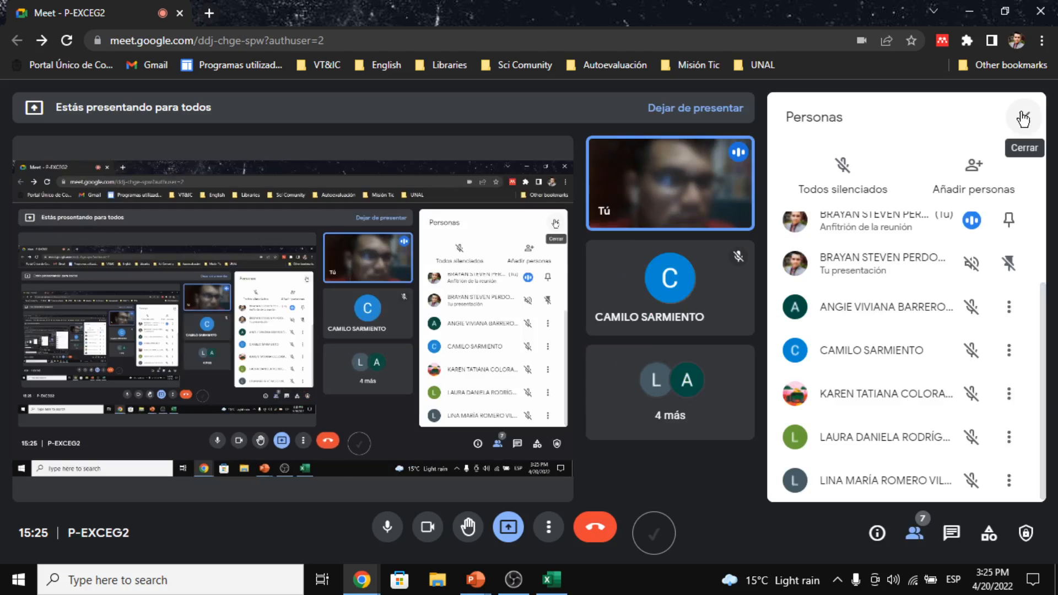
click(1023, 118)
key(alt+Tab)
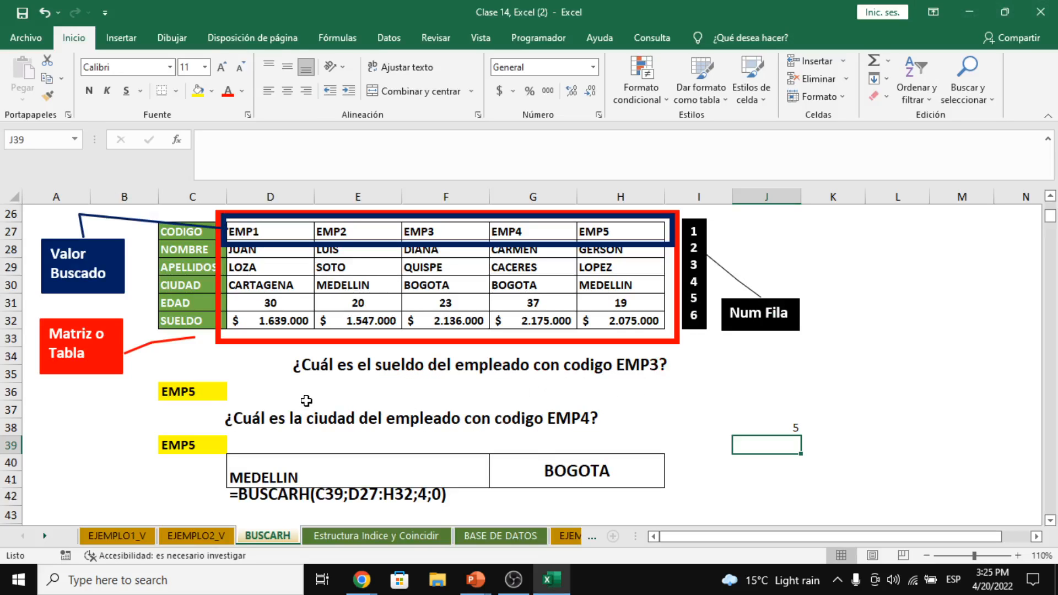
Start a BUSCARH formula in D36 with the function arguments dialog and set Valor_buscado to D27
click(307, 399)
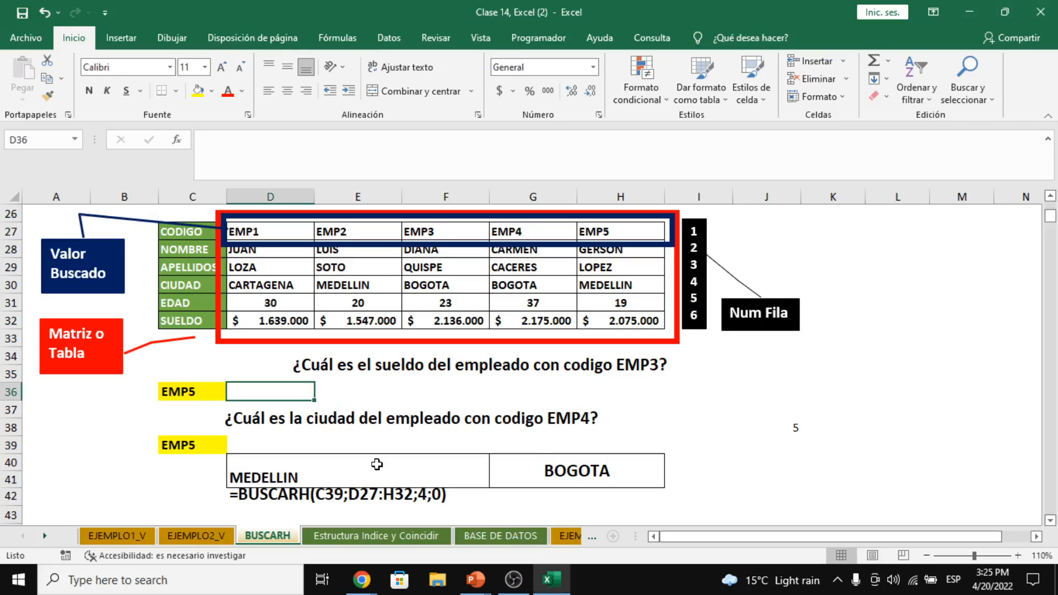
text(=bus)
key(Down)
key(Down)
key(Up)
key(Tab)
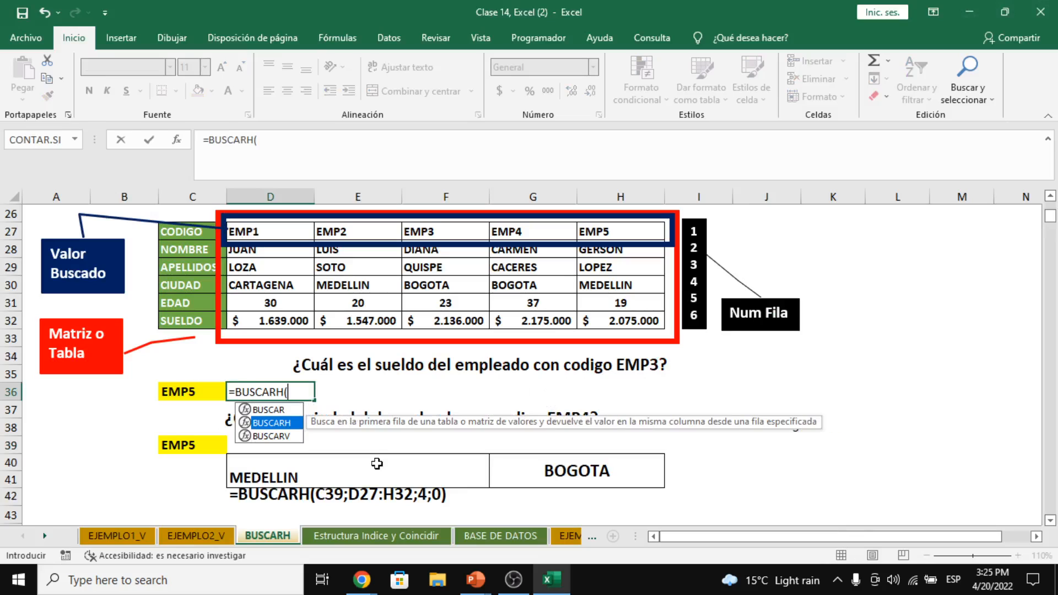
text())
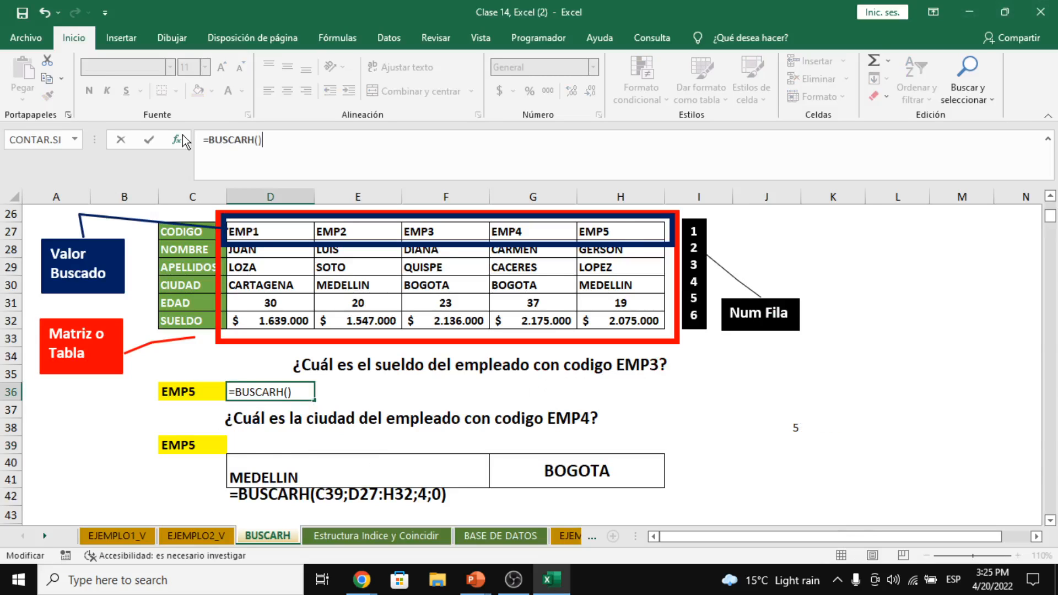
click(177, 140)
drag(790, 231, 884, 230)
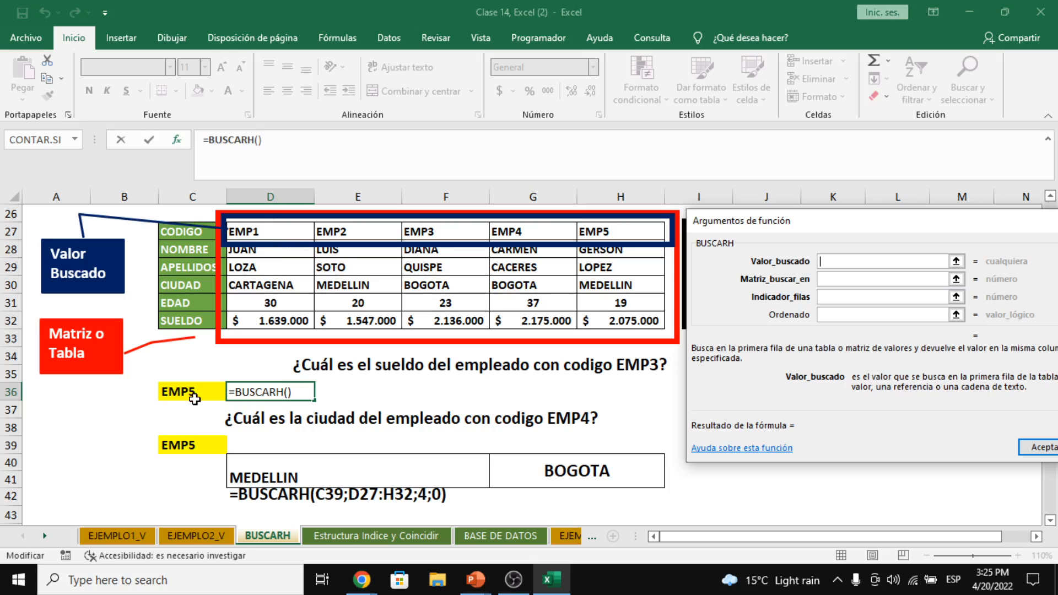
click(254, 227)
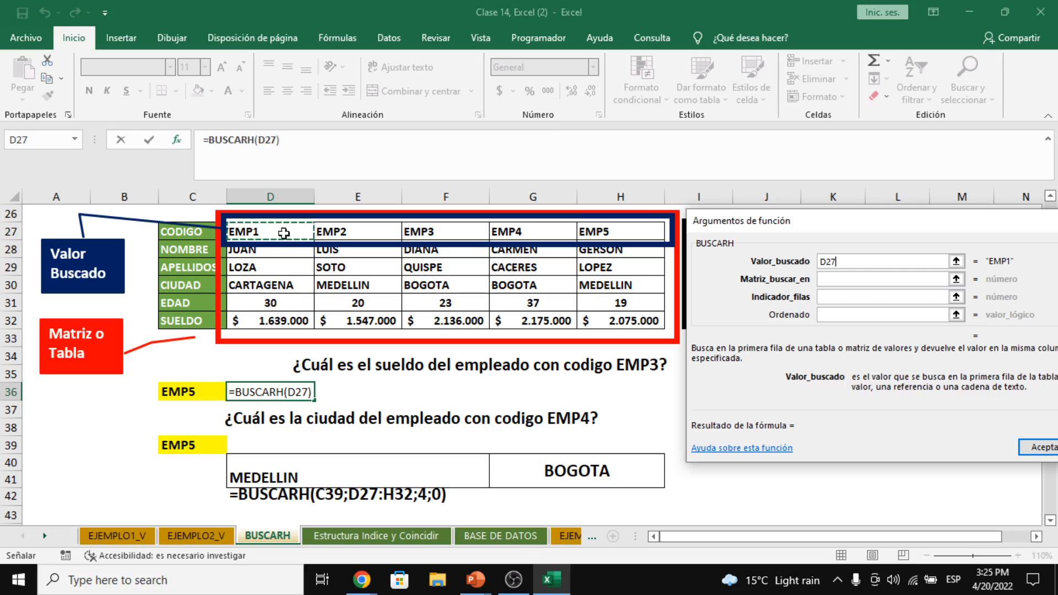
Complete the BUSCARH arguments with Matriz_buscar_en D27:H32, Indicador_filas 6 and Ordenado 0, and accept the formula
click(865, 278)
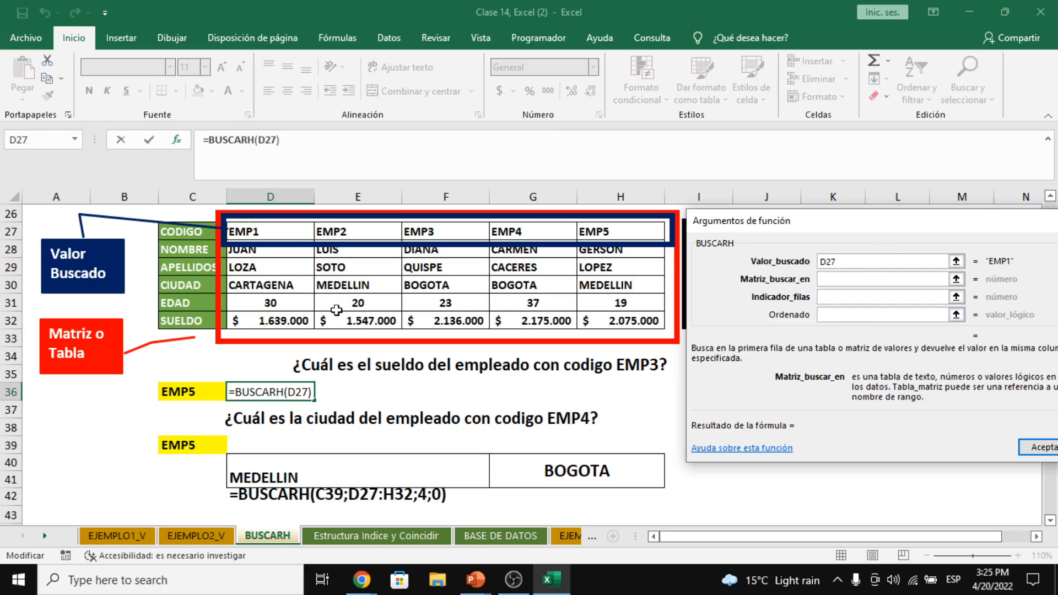
drag(266, 231, 590, 314)
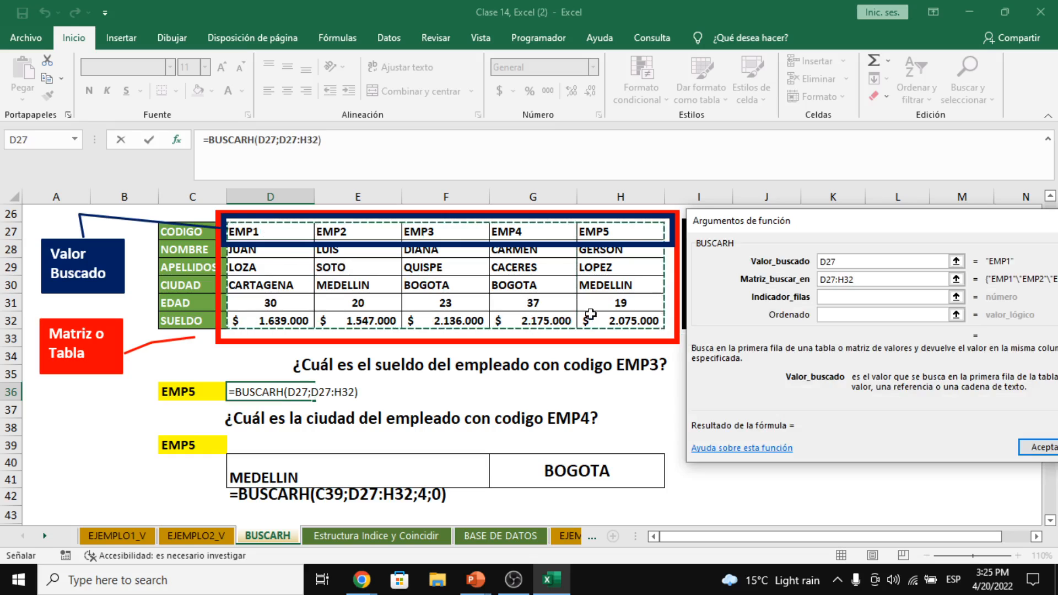
click(868, 298)
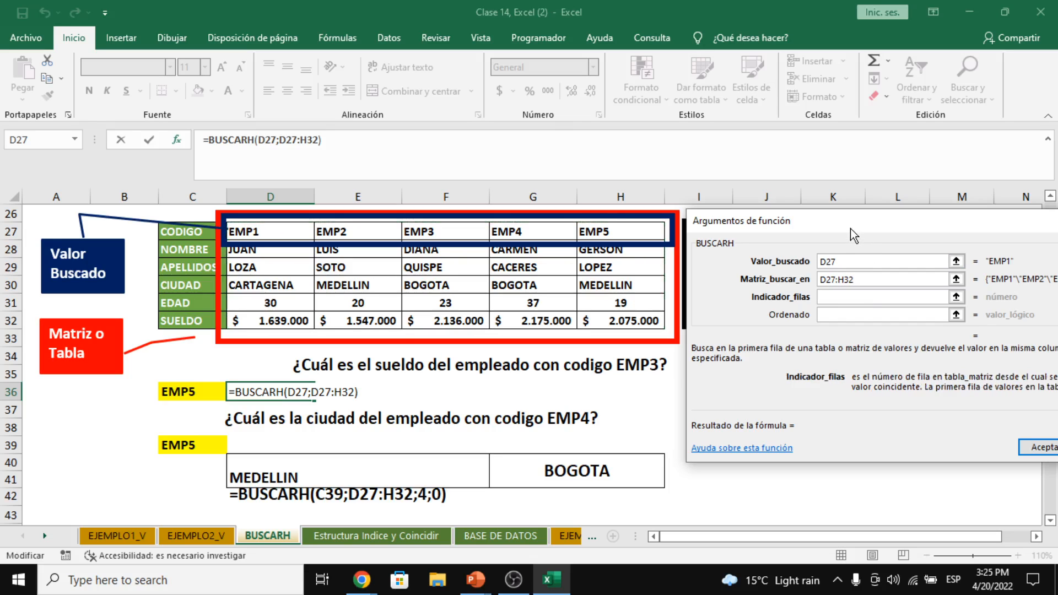
drag(851, 228, 905, 224)
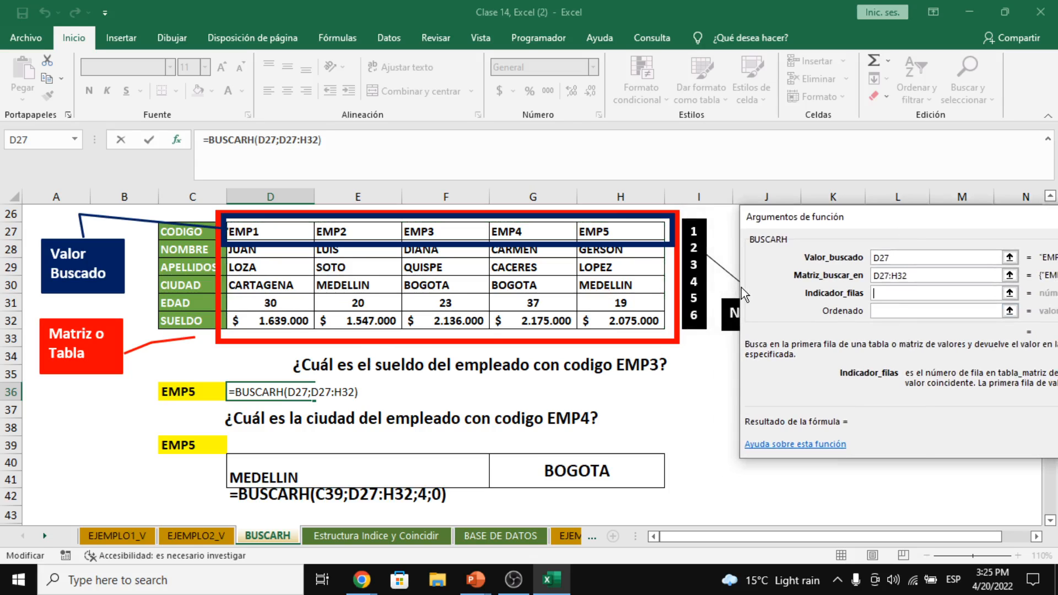
text(6)
drag(1019, 229, 990, 215)
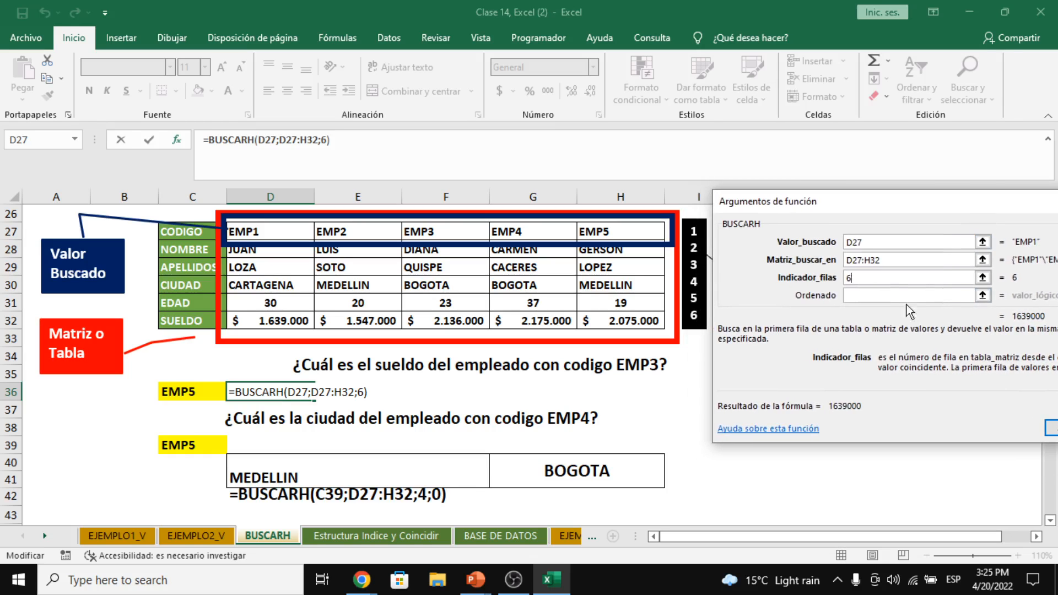
click(893, 295)
text(0)
key(Return)
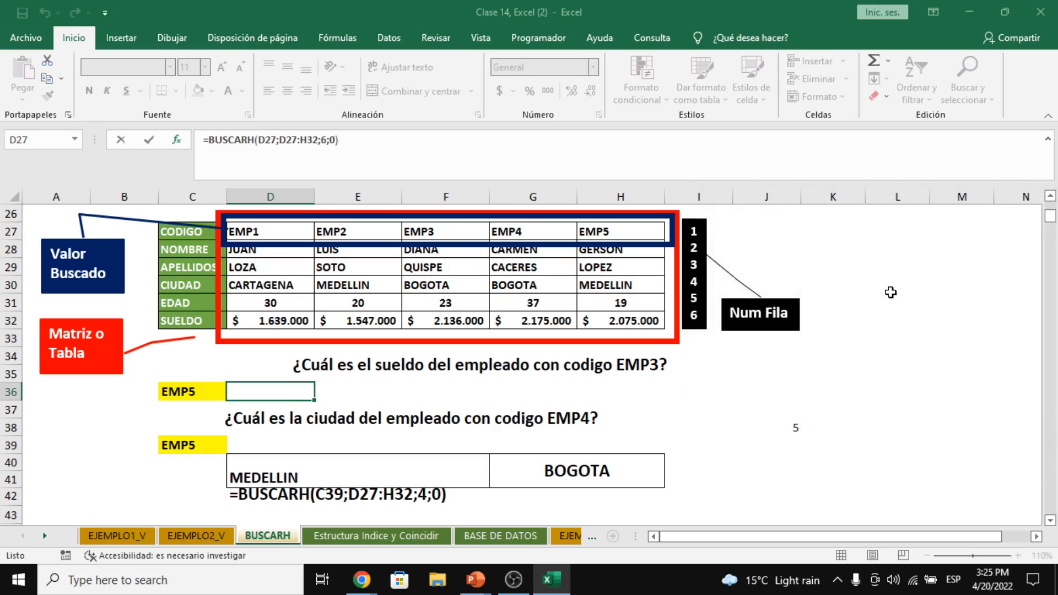
Set the lookup code in C36 to EMP3 and compare it with the code in the D34 question
click(196, 393)
double_click(206, 394)
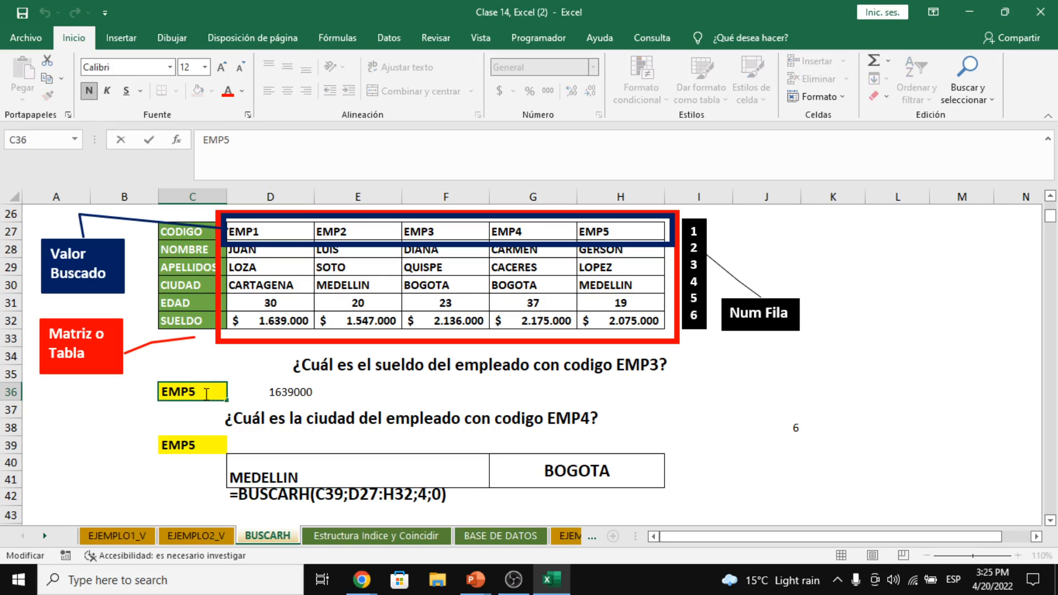
key(BackSpace)
key(Return)
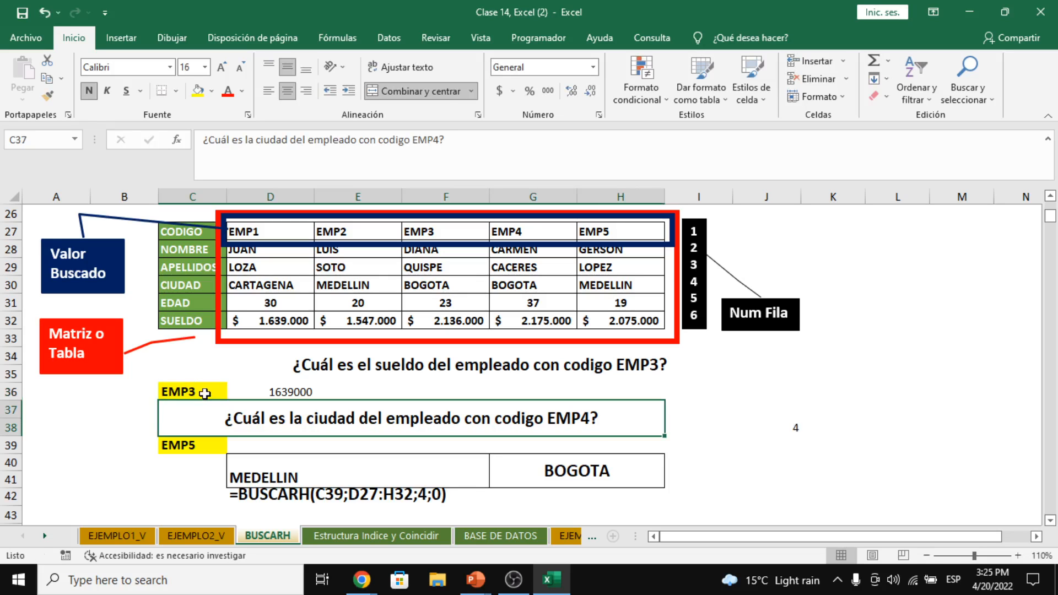
click(206, 394)
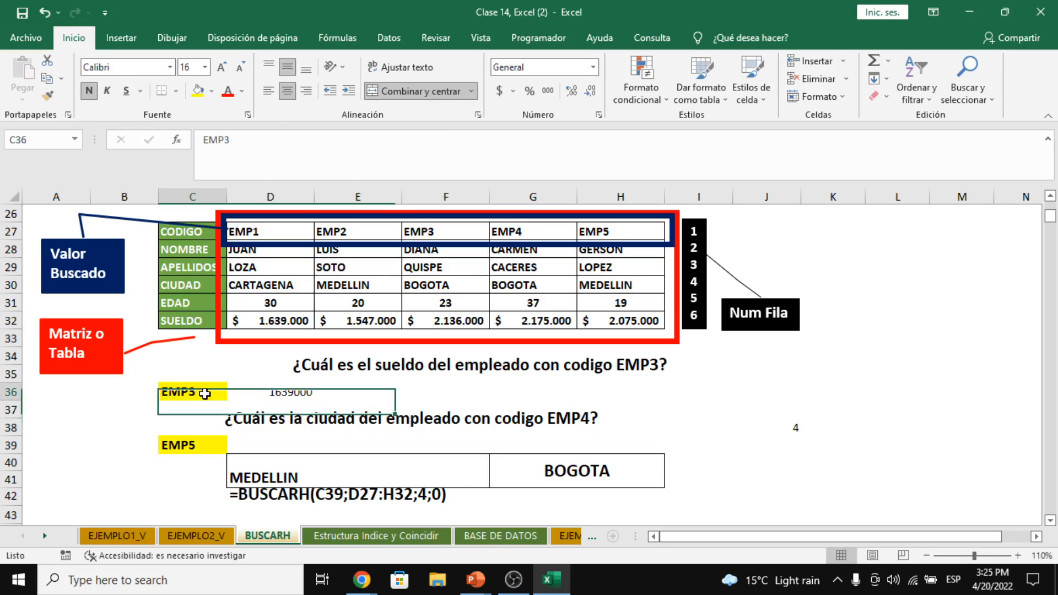
click(428, 371)
double_click(429, 372)
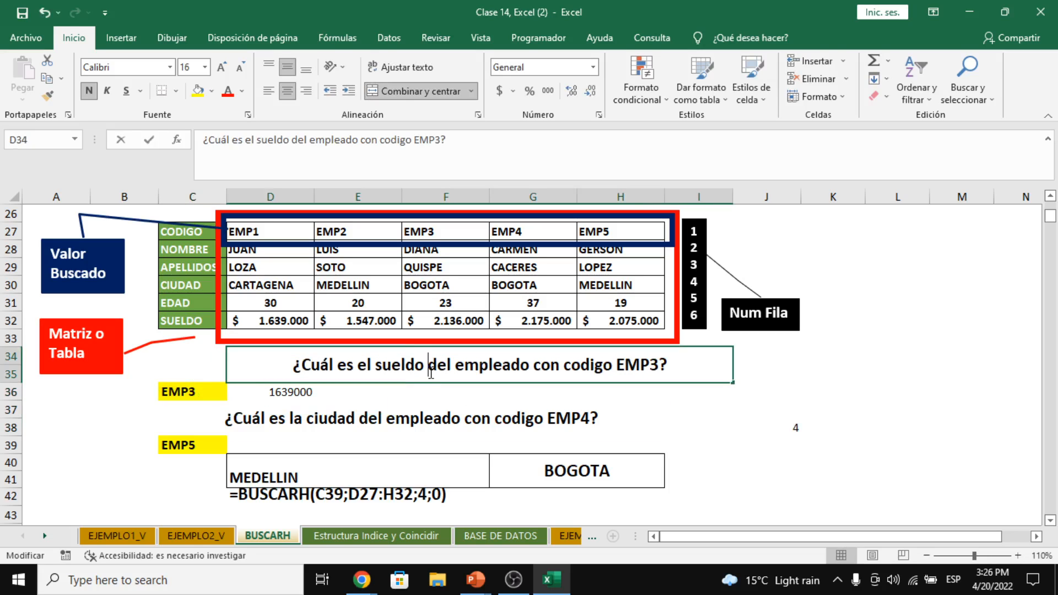
drag(616, 373, 668, 368)
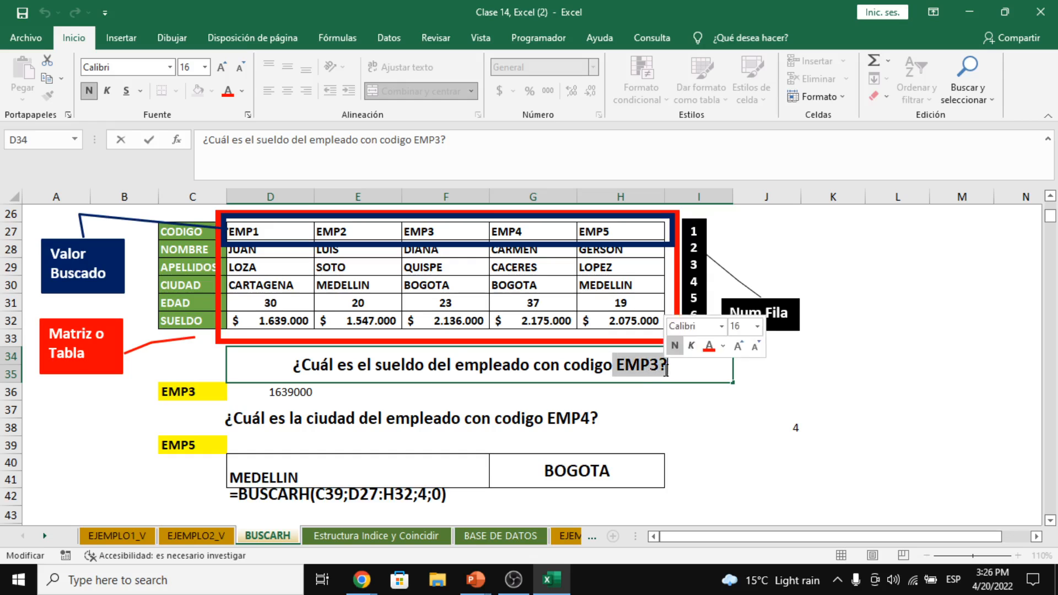
click(169, 404)
click(198, 388)
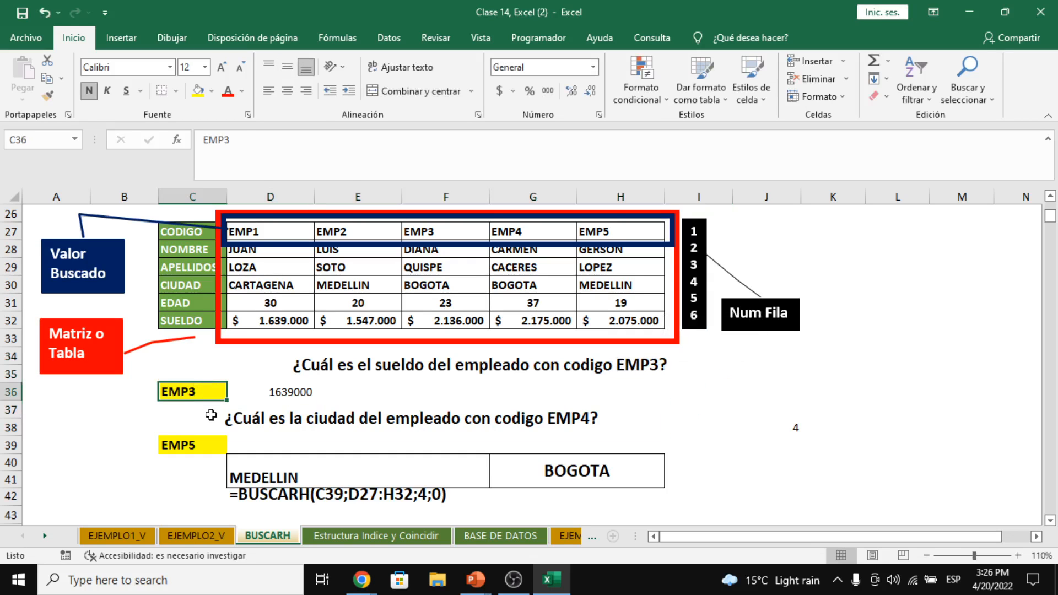
Change the lookup value reference in the D36 BUSCARH formula to F27 and check the formula against the code in C36
click(309, 394)
click(422, 144)
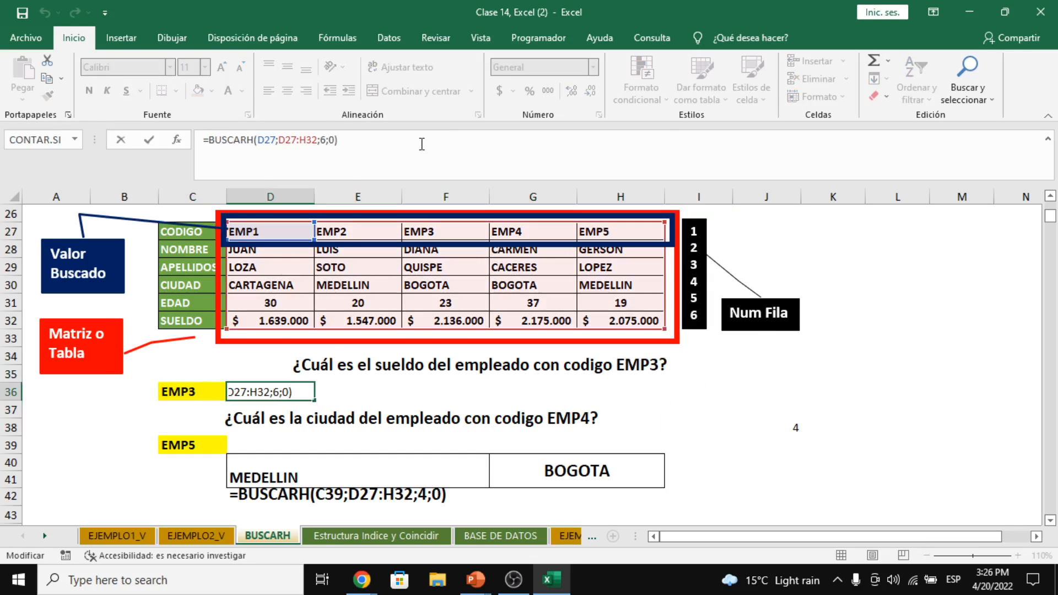
click(275, 140)
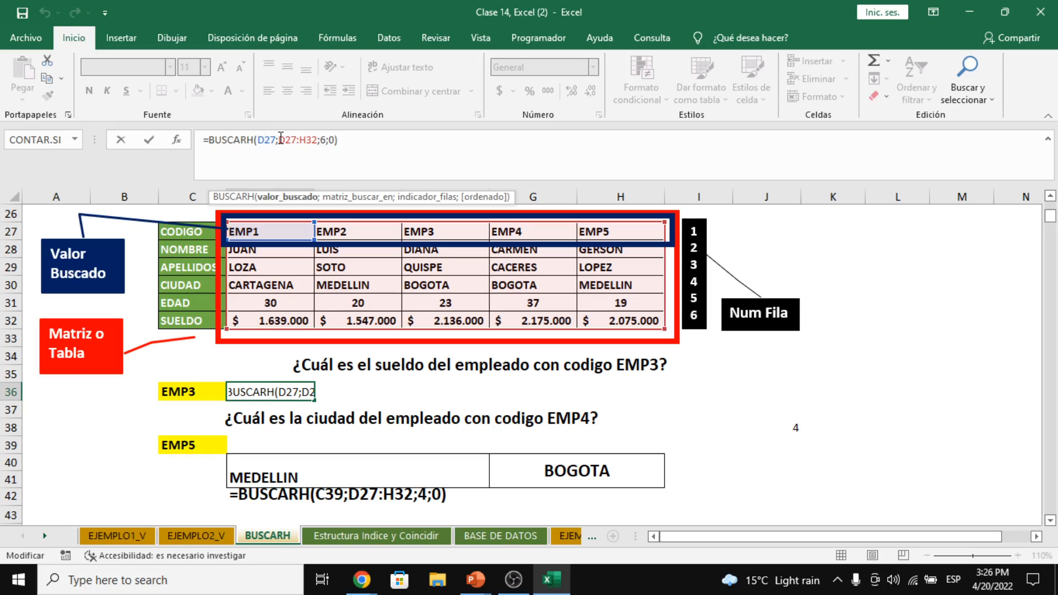
key(BackSpace)
text(F)
key(Return)
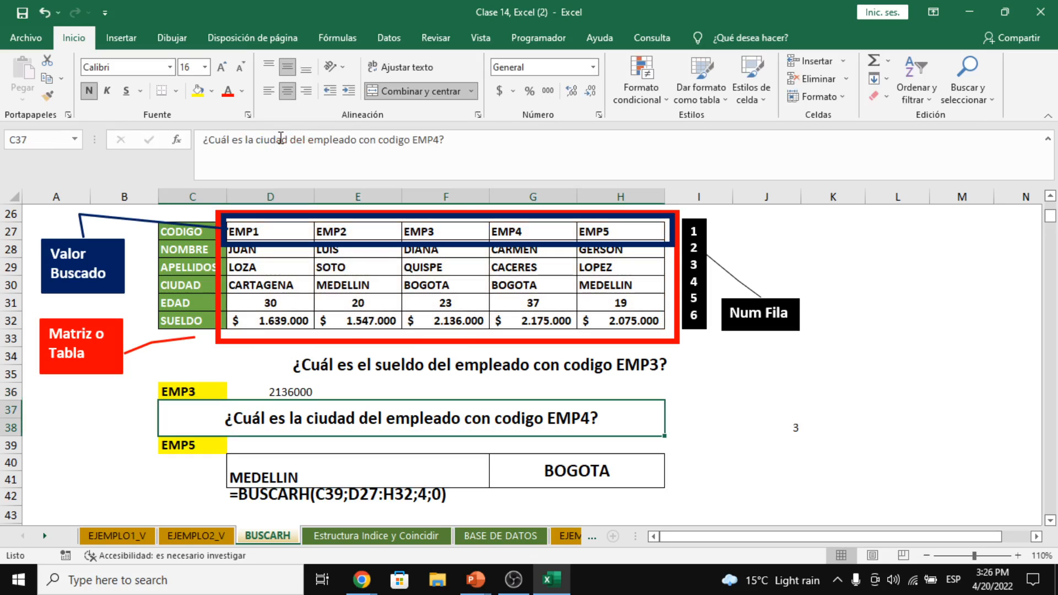
click(280, 393)
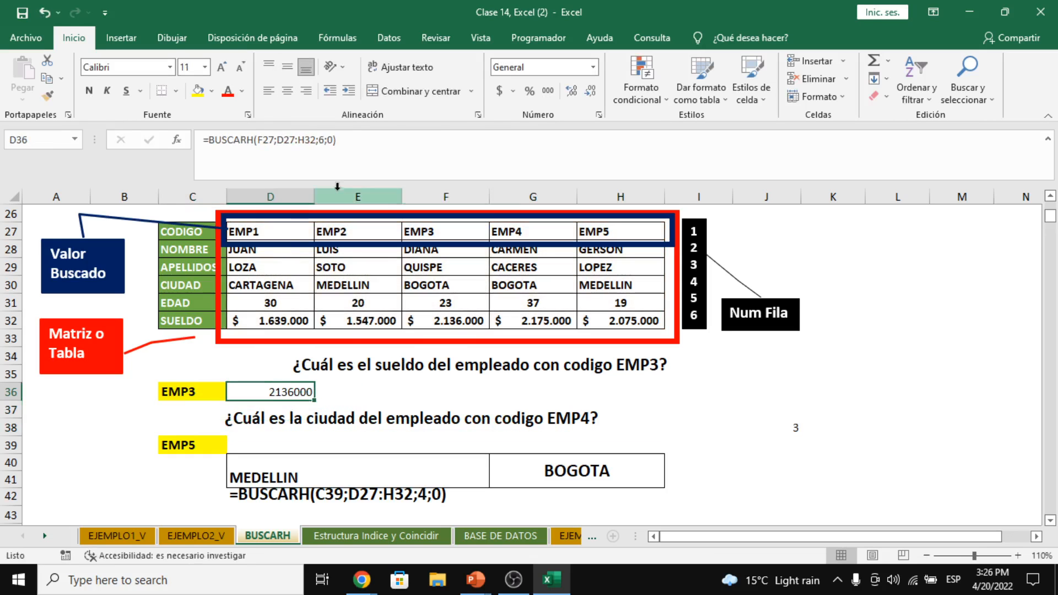
click(186, 393)
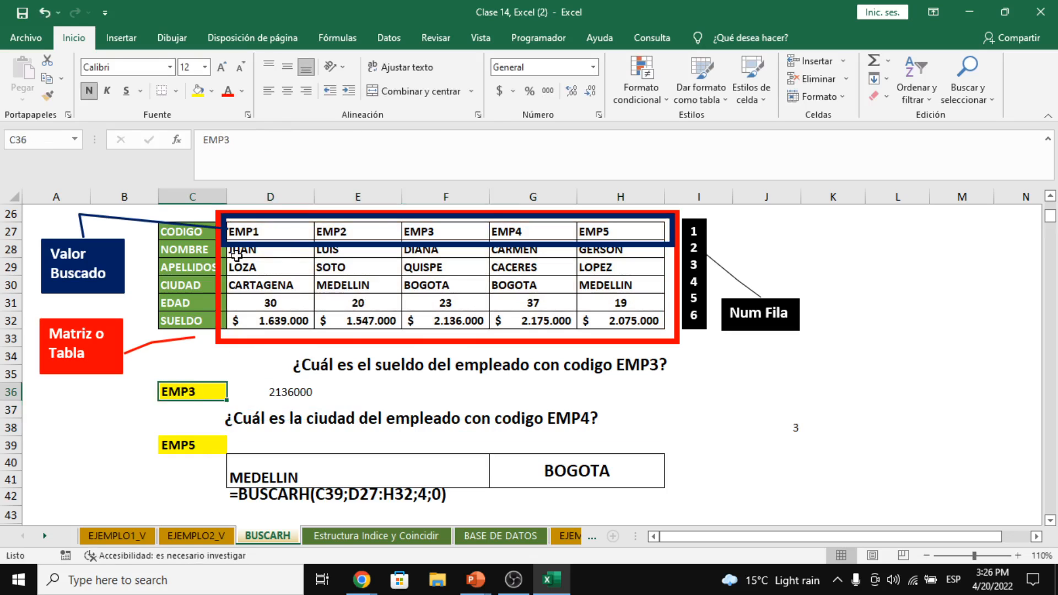
Change the lookup value reference in the D36 BUSCARH formula to C36 and check the edited formula
click(293, 387)
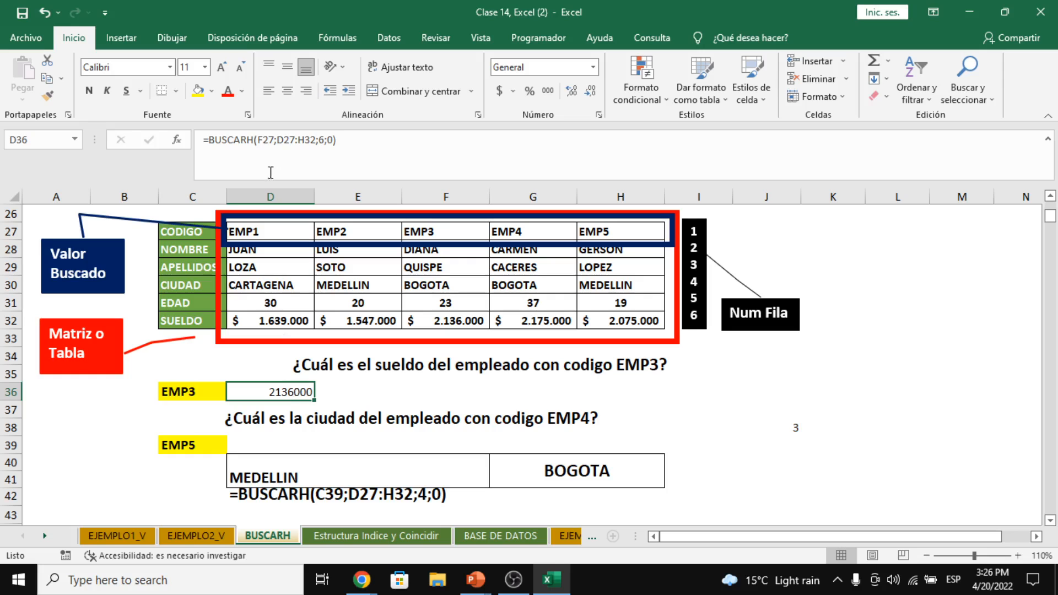
click(274, 139)
key(BackSpace)
key(BackSpace)
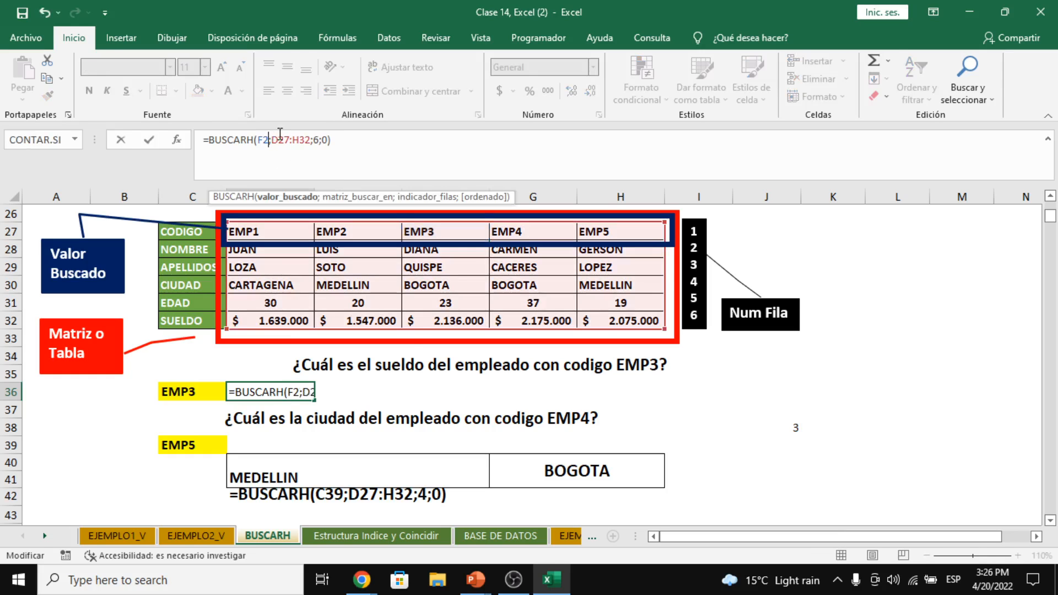
key(BackSpace)
text(c36)
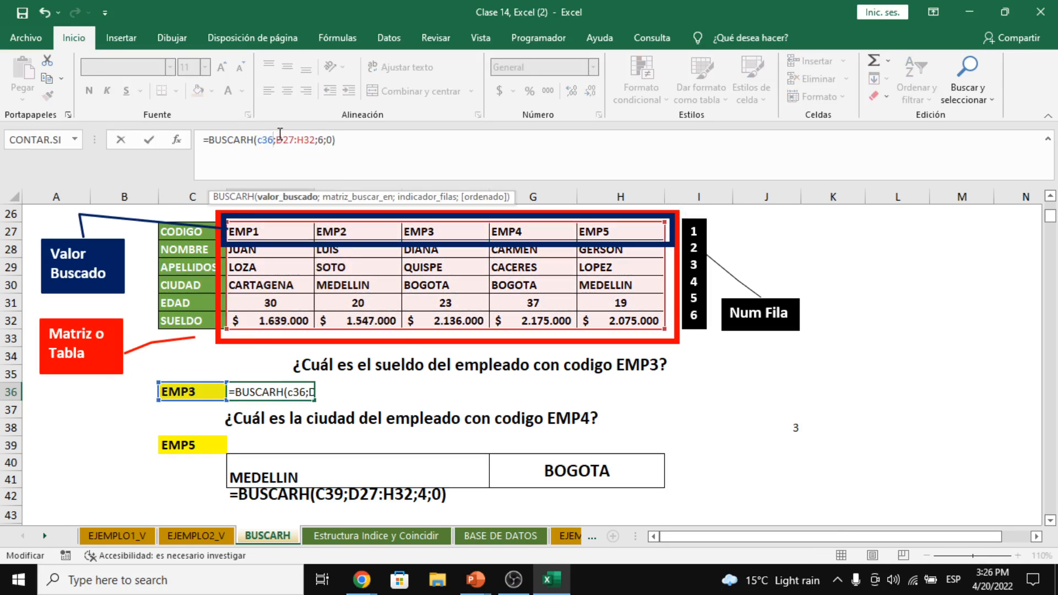
key(Return)
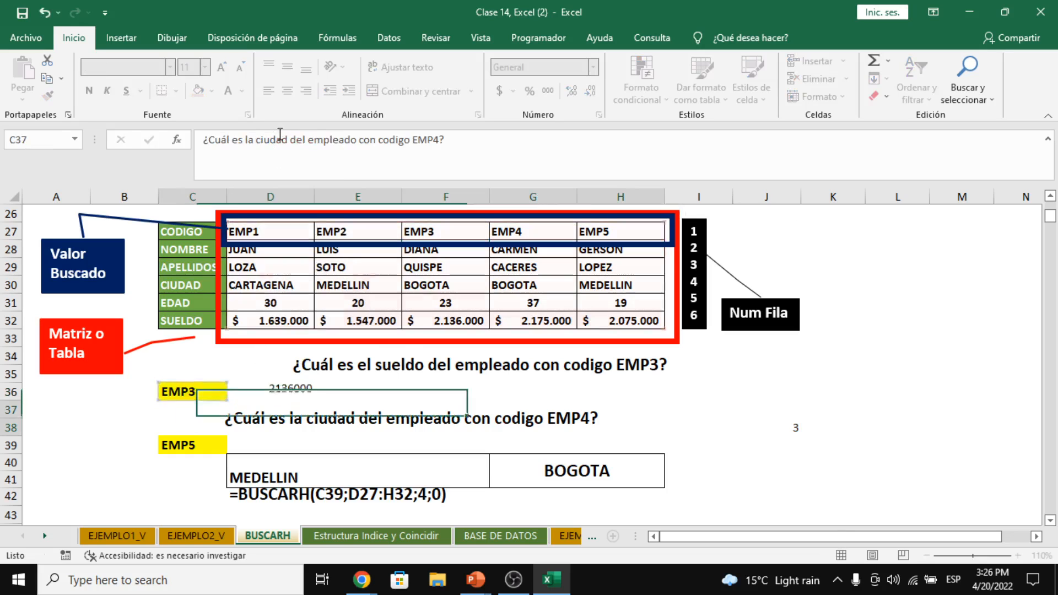
key(Up)
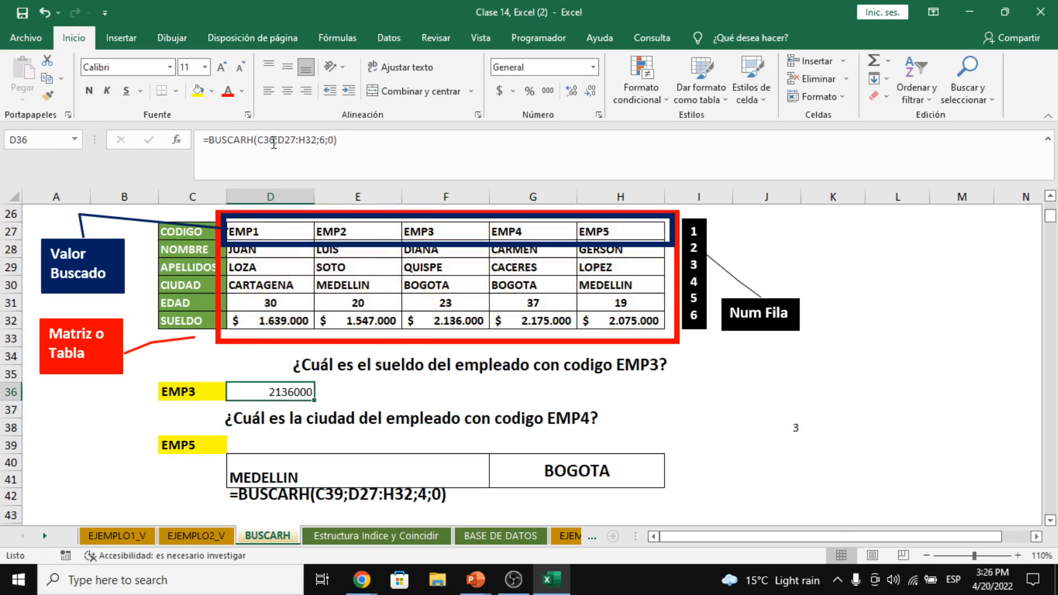
click(274, 141)
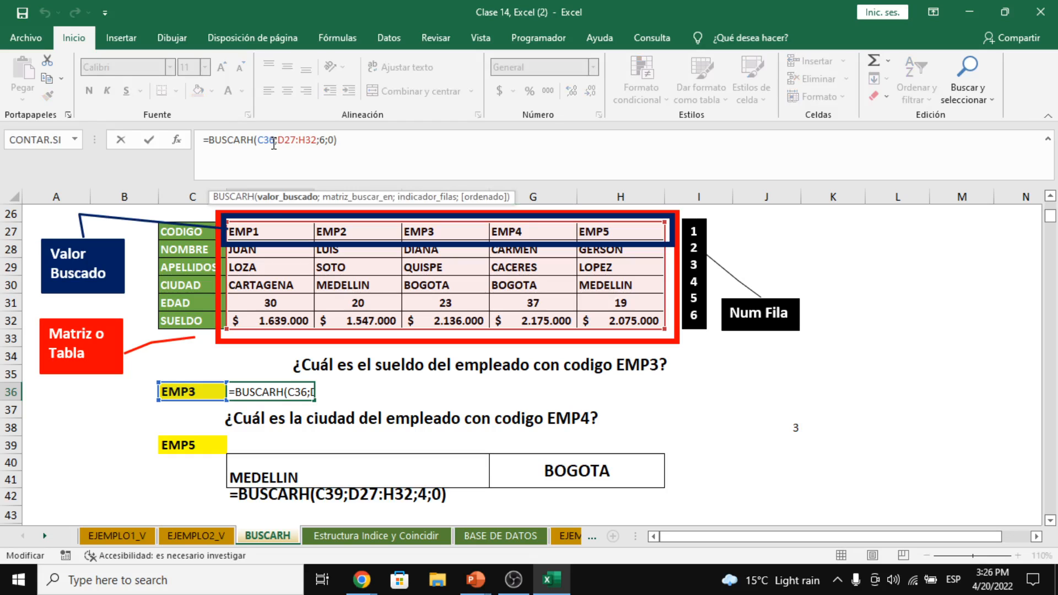
key(Escape)
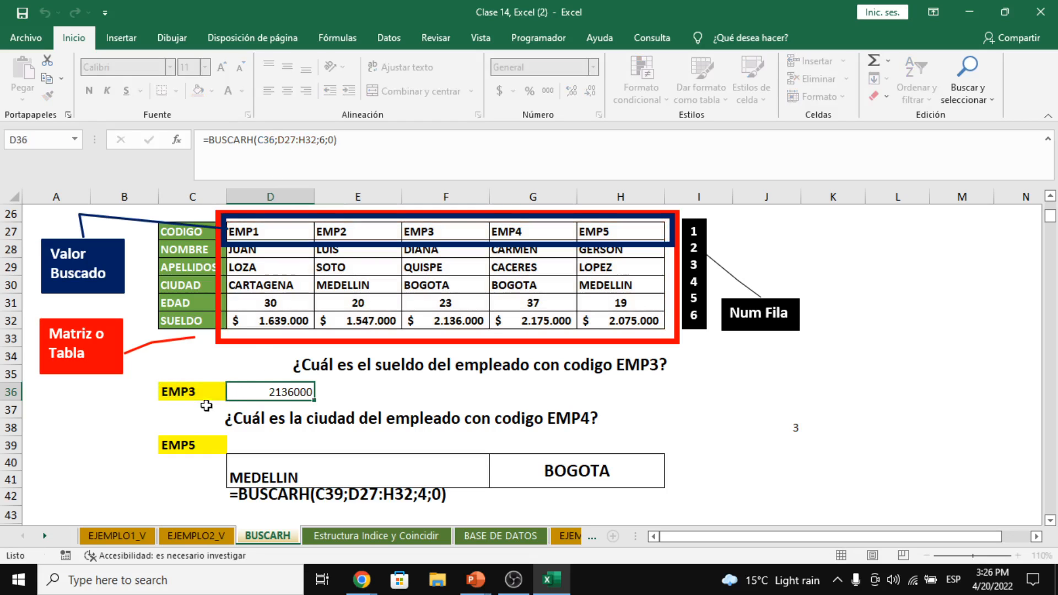
Compare the code in C36 with F27 and review the D36 BUSCARH arguments in the function arguments dialog against the question
click(201, 391)
ctrl+click(459, 232)
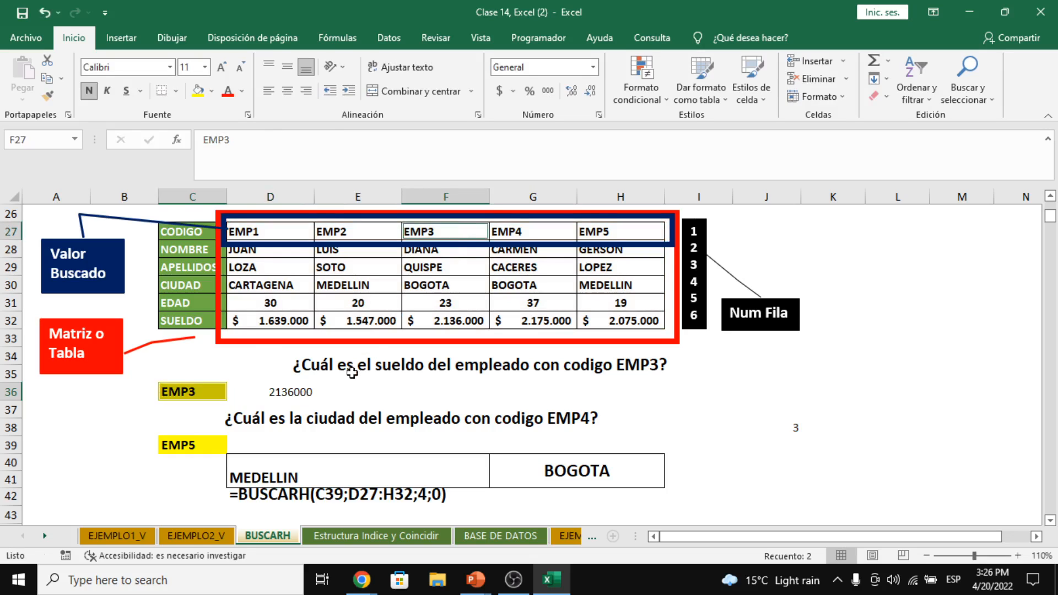
click(309, 391)
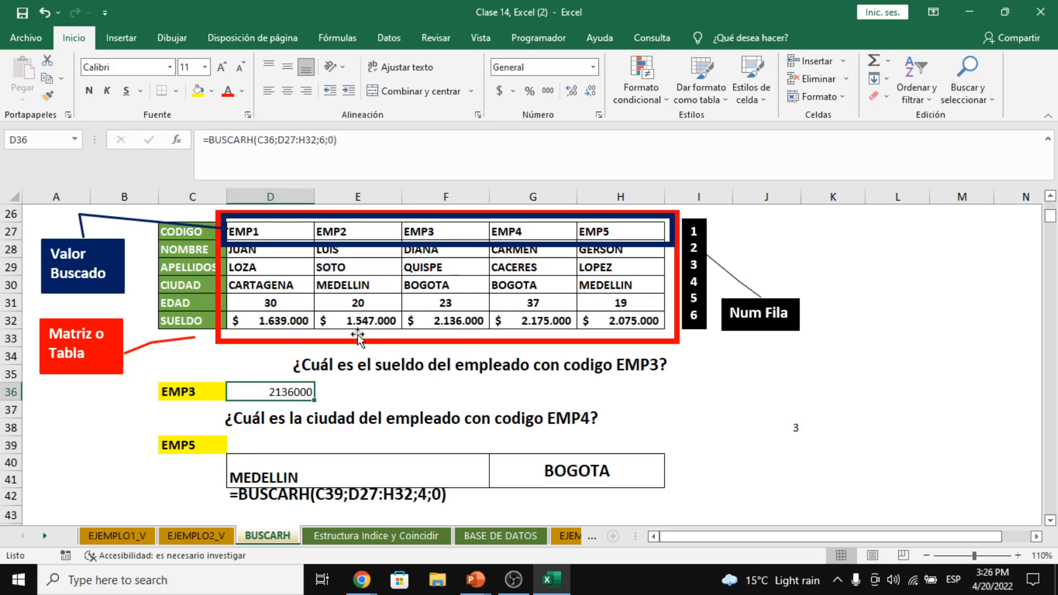
click(177, 139)
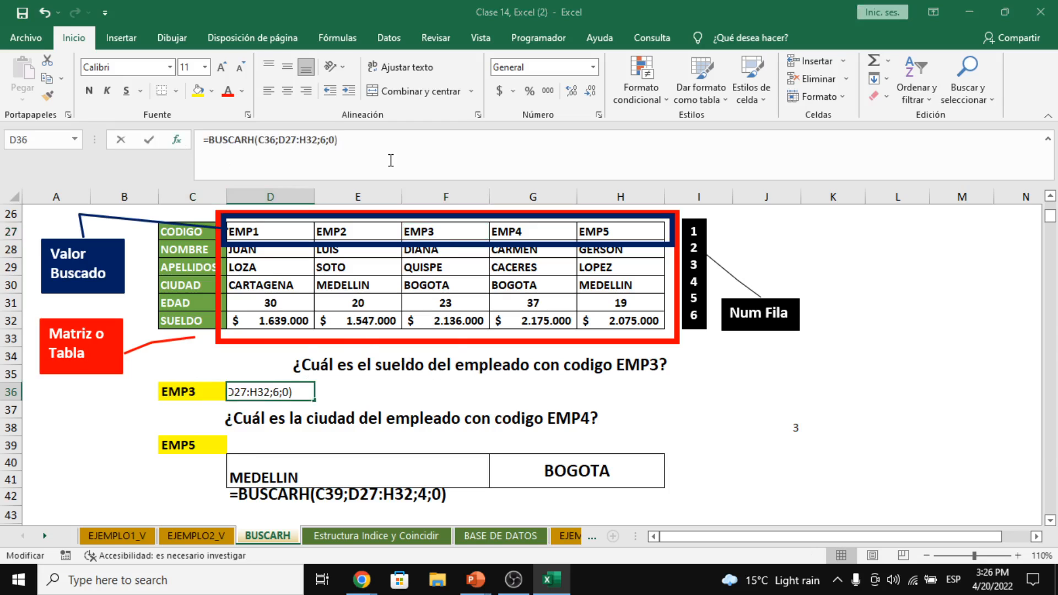
drag(914, 216, 1034, 208)
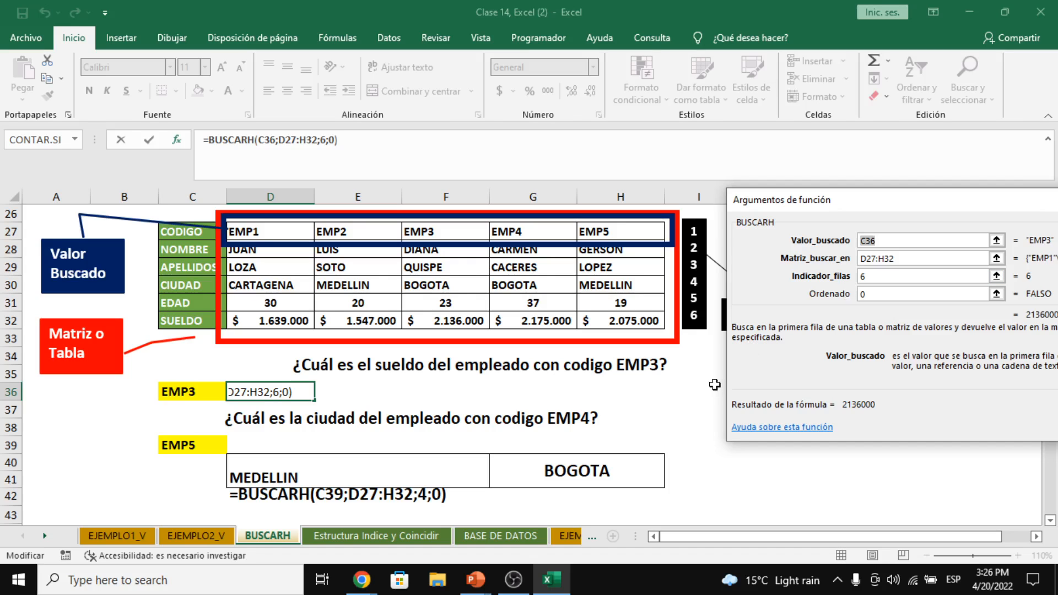
scroll(392, 389, down, 2)
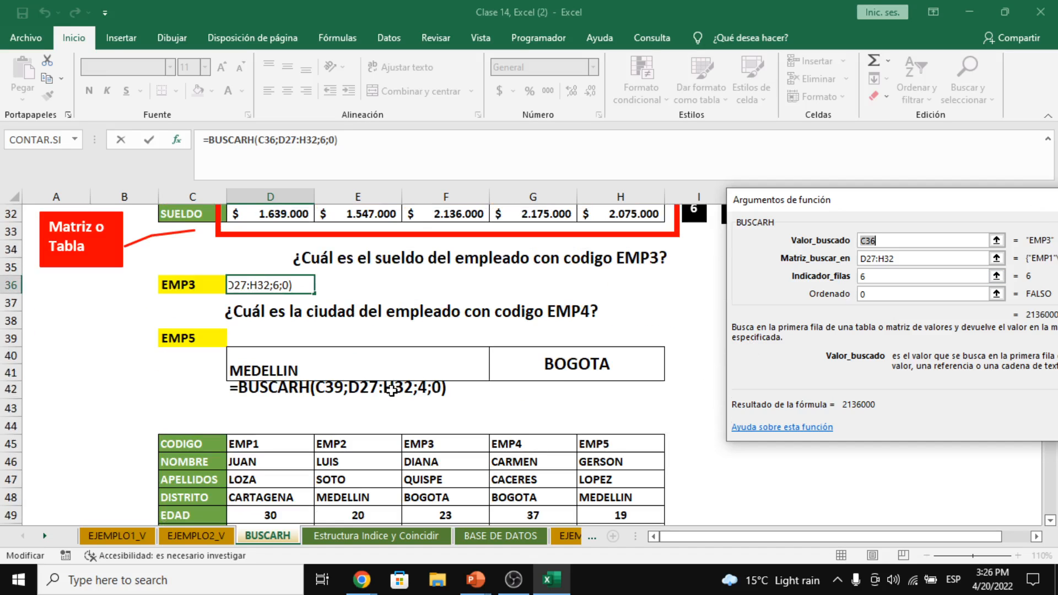
scroll(391, 389, up, 1)
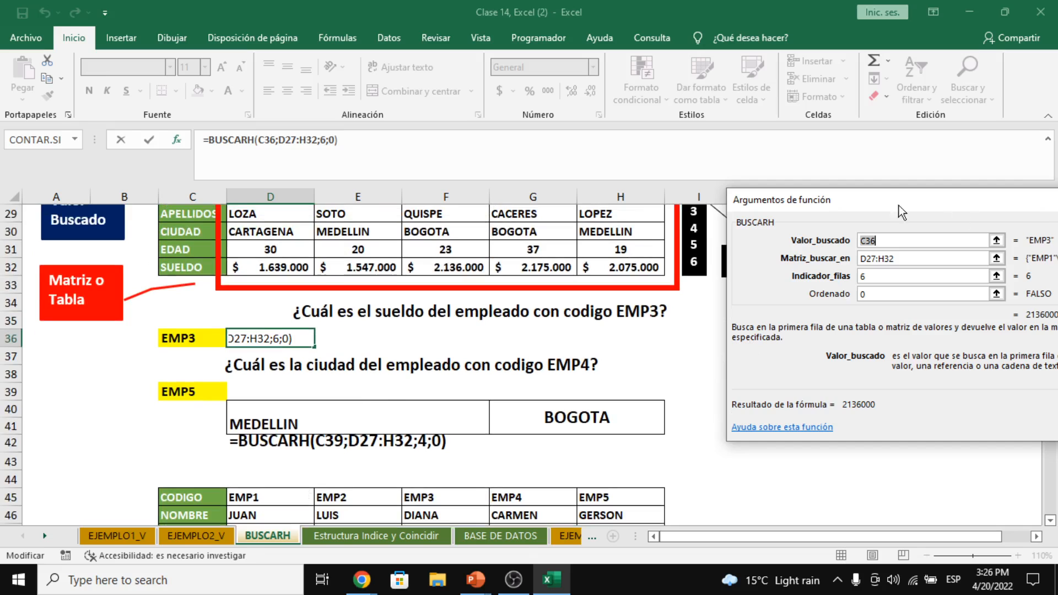
drag(999, 218, 899, 217)
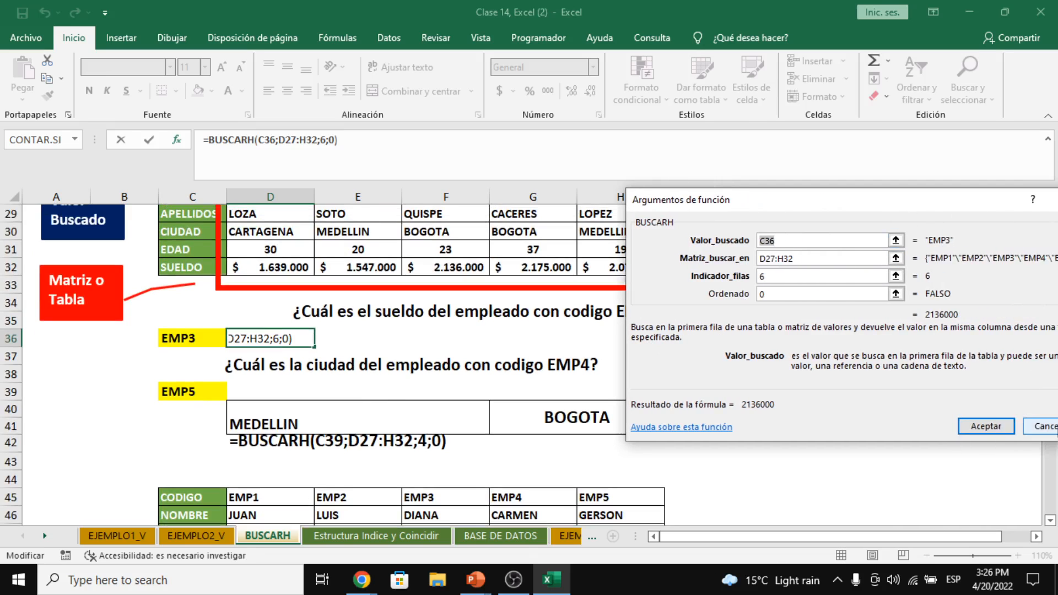
click(1054, 428)
scroll(662, 421, up, 1)
click(411, 364)
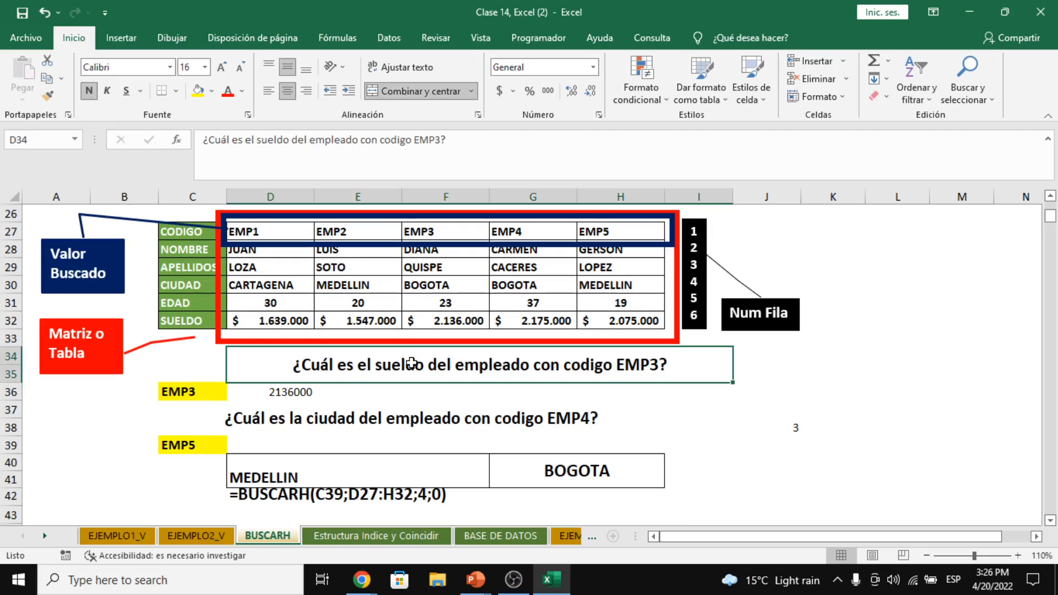
Clear the lookup code in C36 and delete the BUSCARH formula in D36
double_click(195, 392)
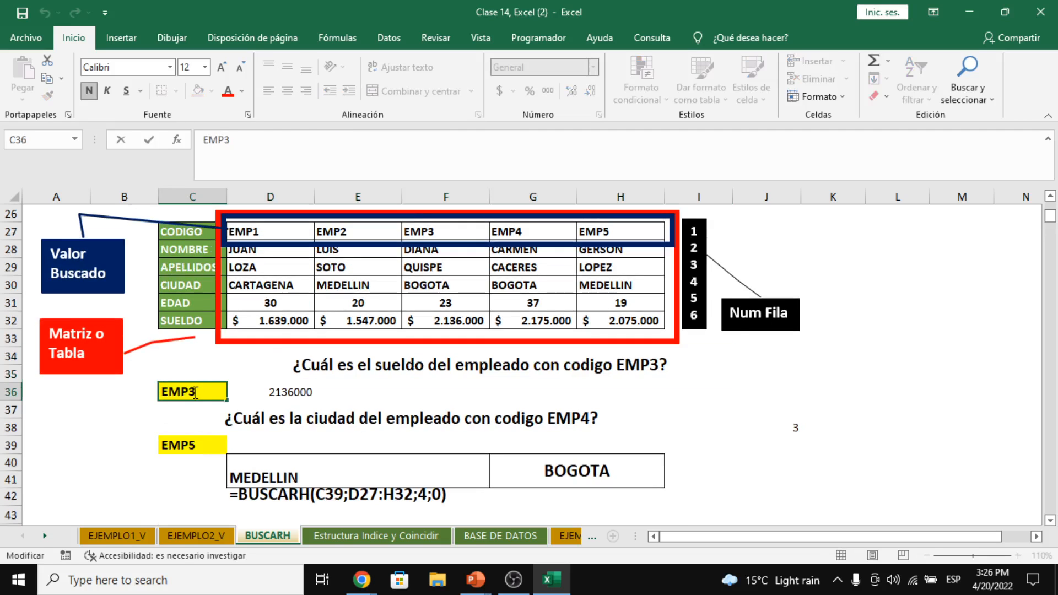
double_click(196, 393)
key(BackSpace)
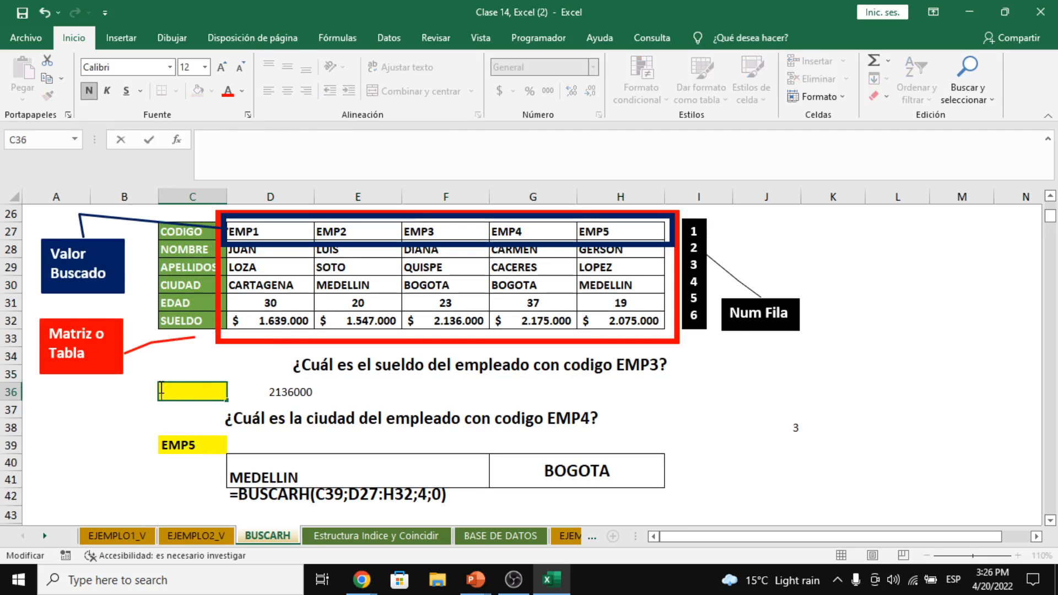
click(381, 365)
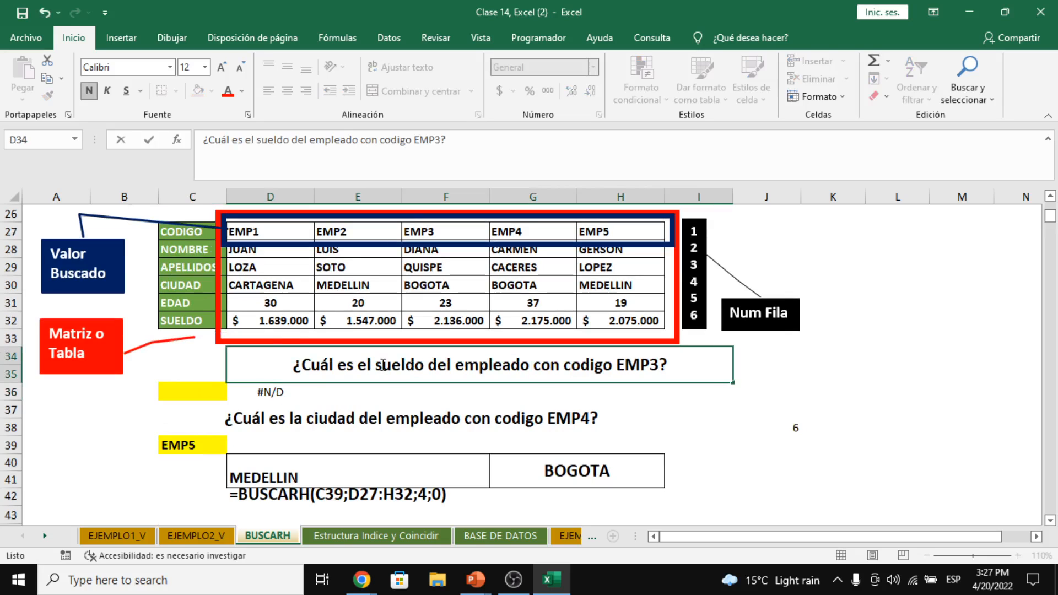
double_click(466, 365)
click(271, 392)
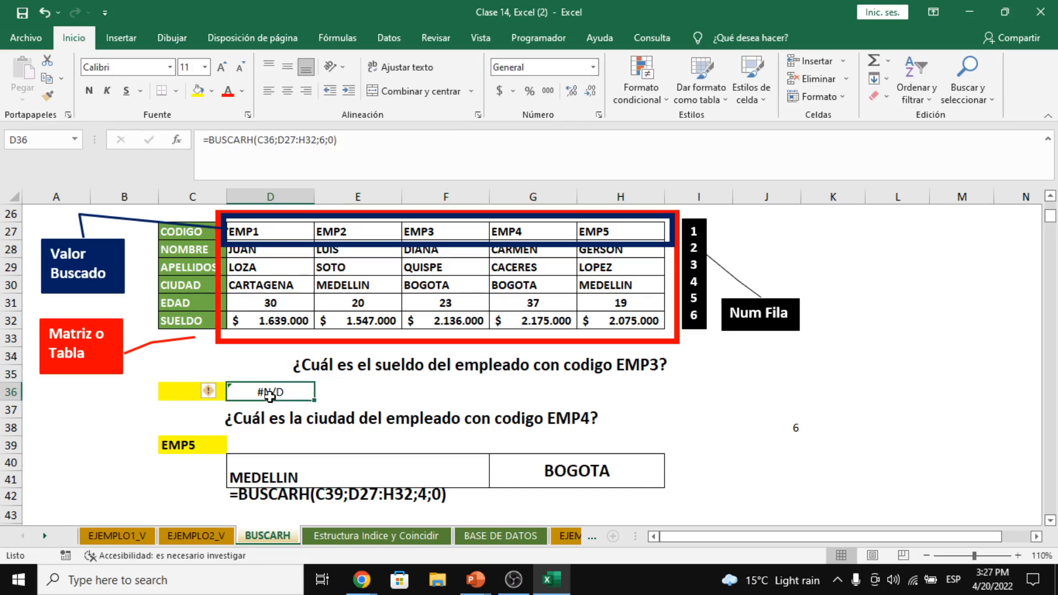
key(Delete)
Reword the D34 question to use "nombre" instead of "codigo", replacing the code with the second employee's first name
click(590, 360)
double_click(578, 369)
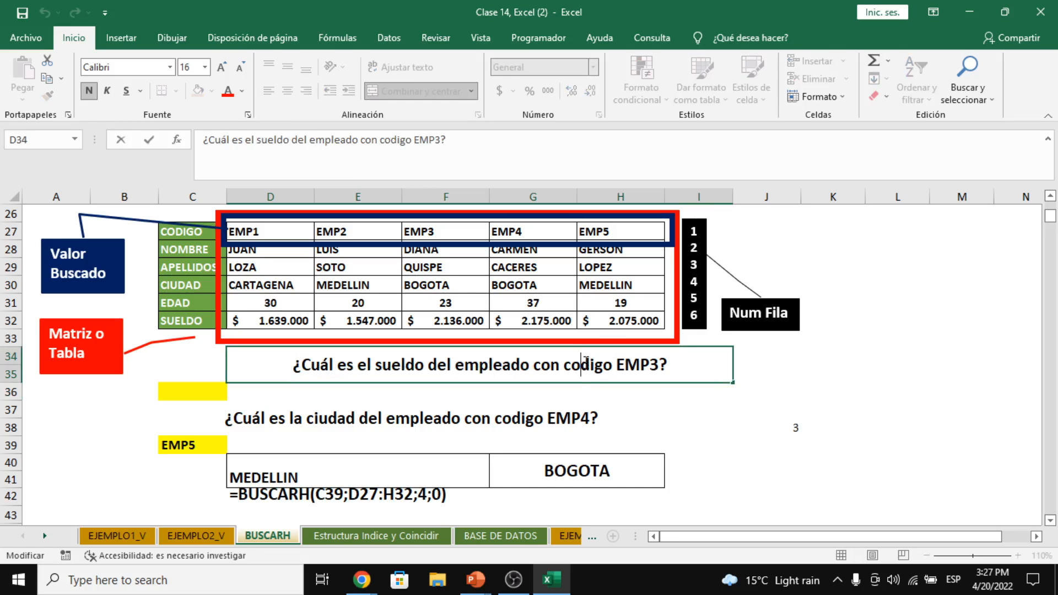
drag(565, 364, 612, 365)
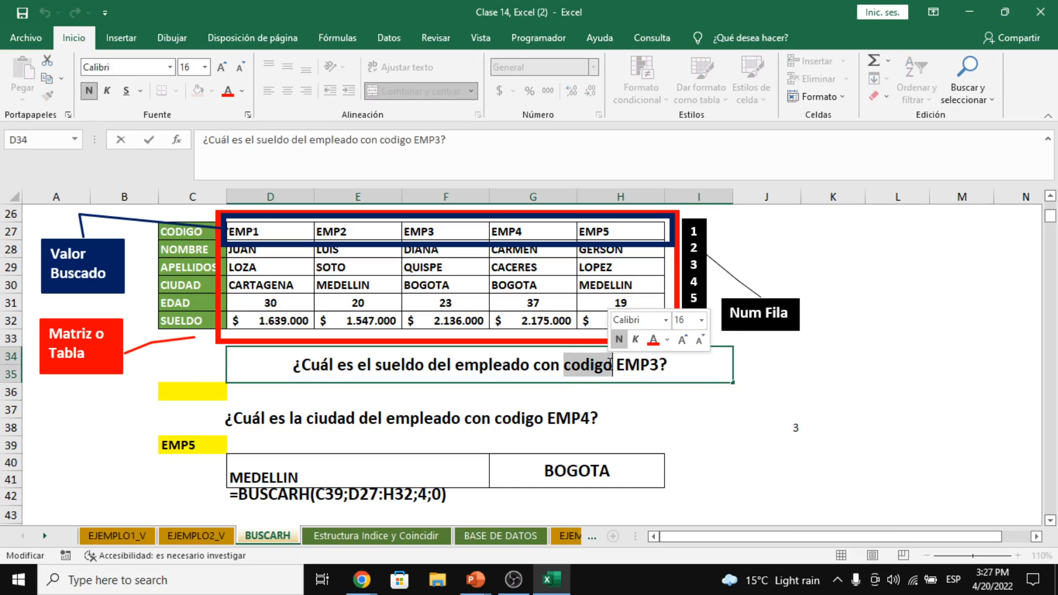
text(nombre)
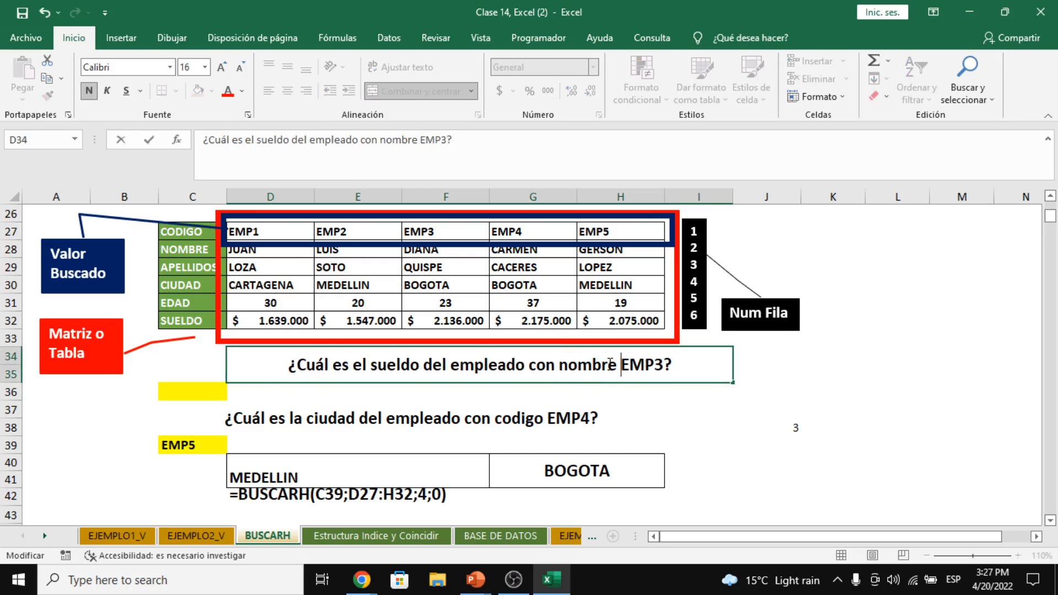
key(shift+Right)
key(shift+Right)
key(shift+Right)
key(shift+Right)
text(L)
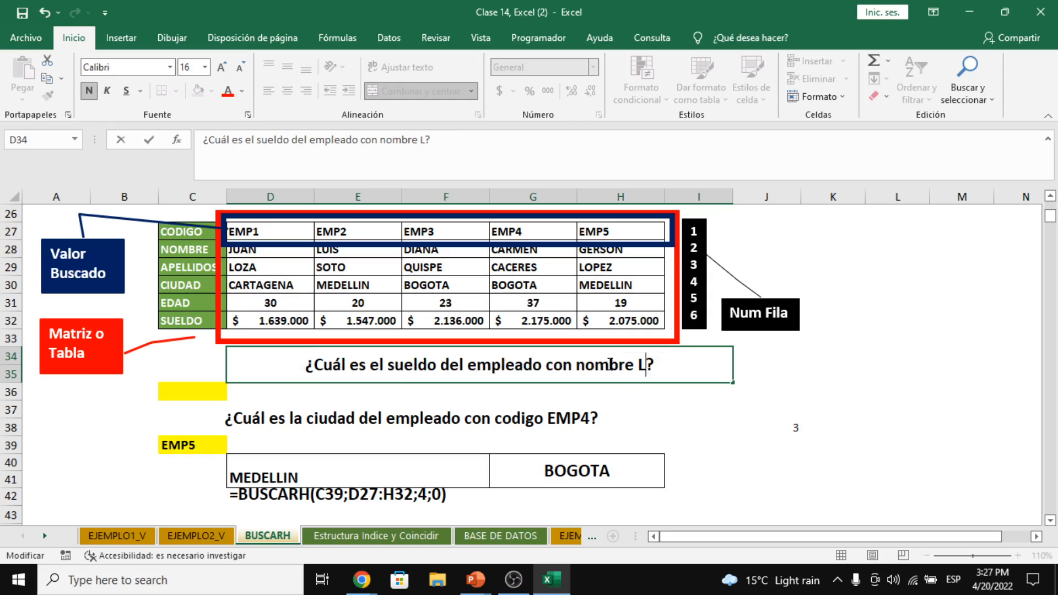
text(UIS)
key(Return)
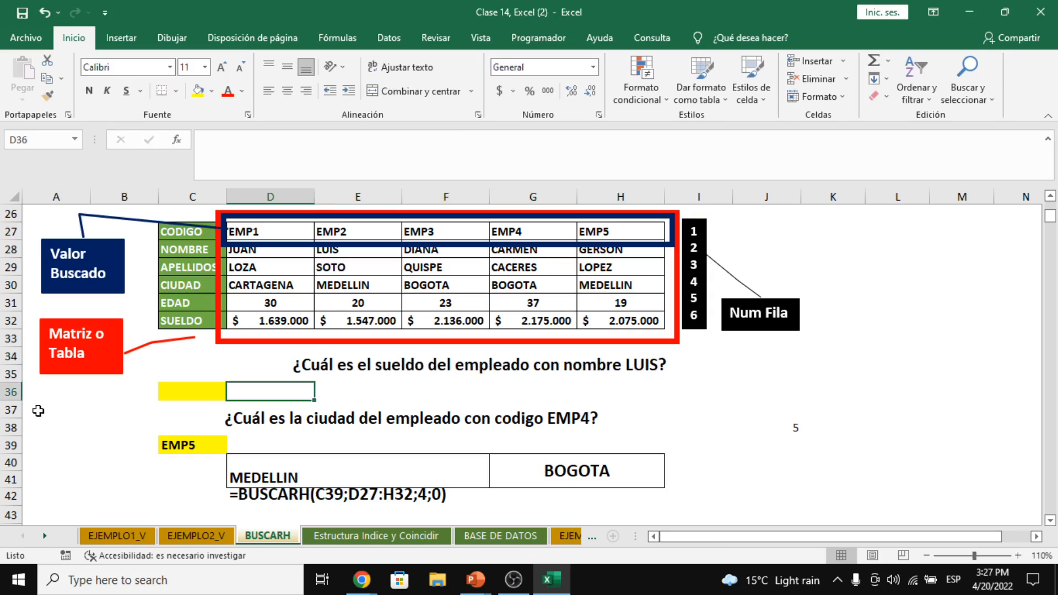
Enter the first name from the D34 question as the lookup value in C36
click(185, 391)
text(LUIS)
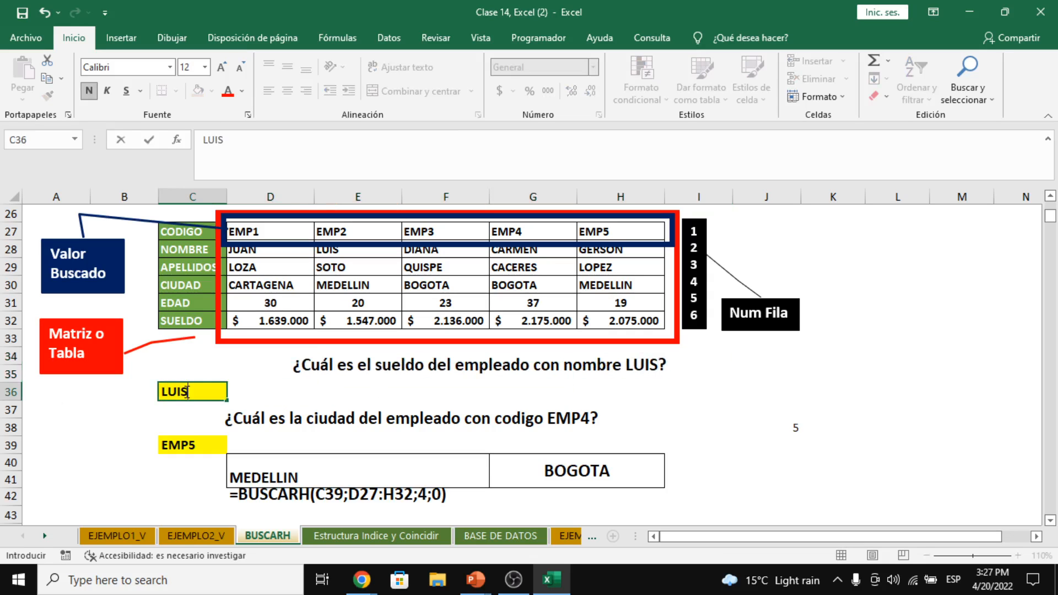
key(Return)
Generate a new random number with the ALEATORIO.ENTRE(3;7) formula in J38
key(Up)
key(Right)
key(Right)
key(Right)
key(Right)
key(Right)
key(Right)
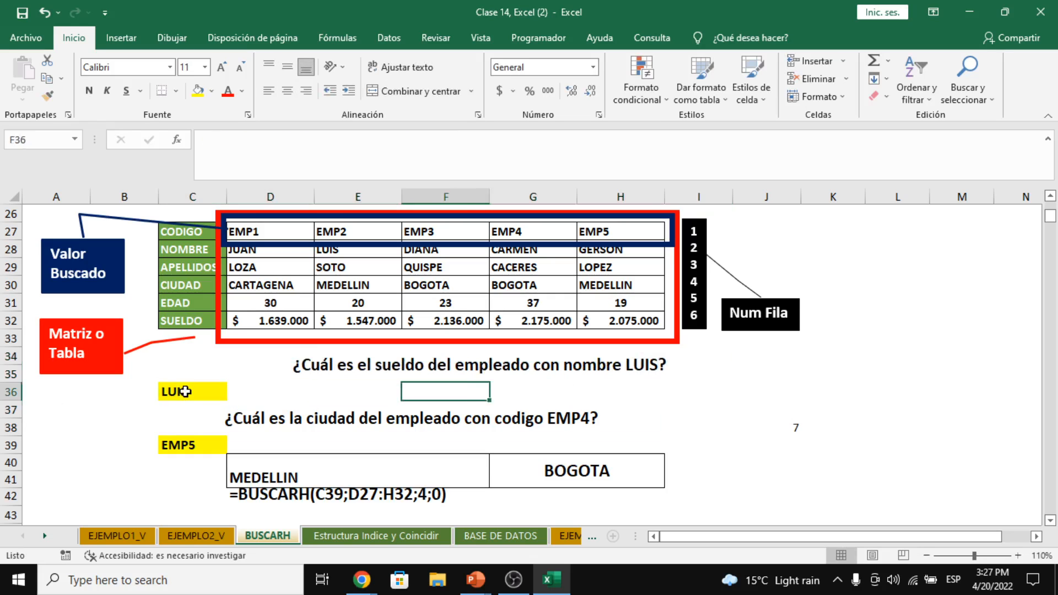
key(Right)
key(Down)
key(Down)
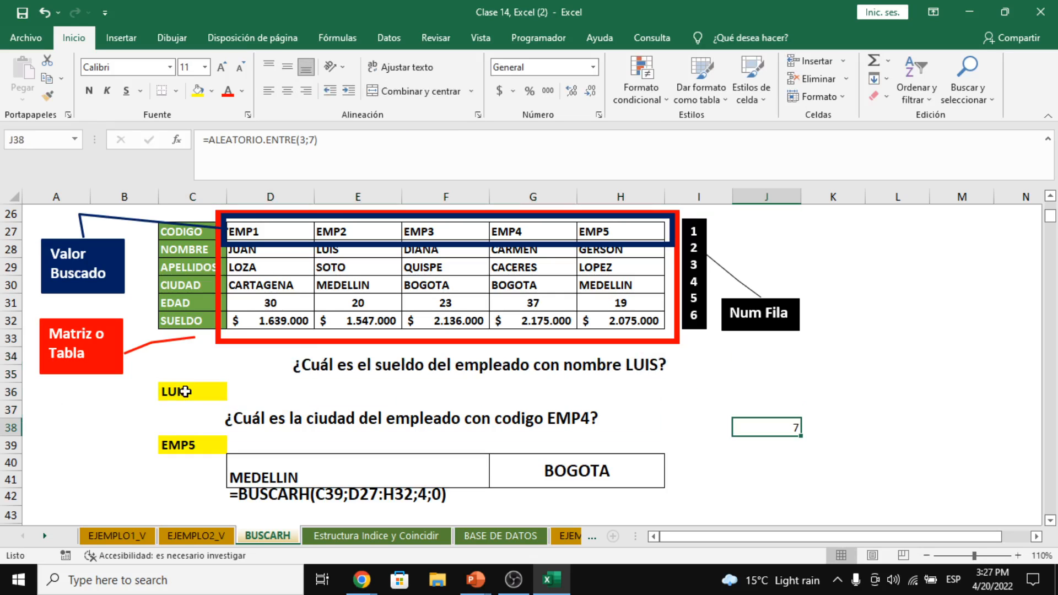
key(F2)
key(Return)
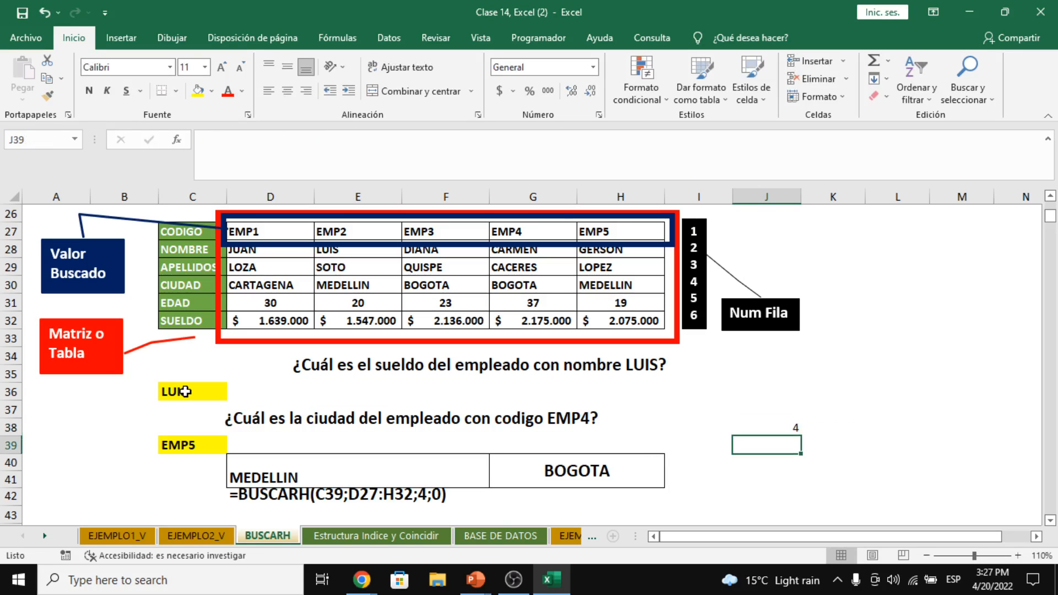
Switch to the Google Meet call, look through the participant list, close it and return to Excel
key(alt+Tab)
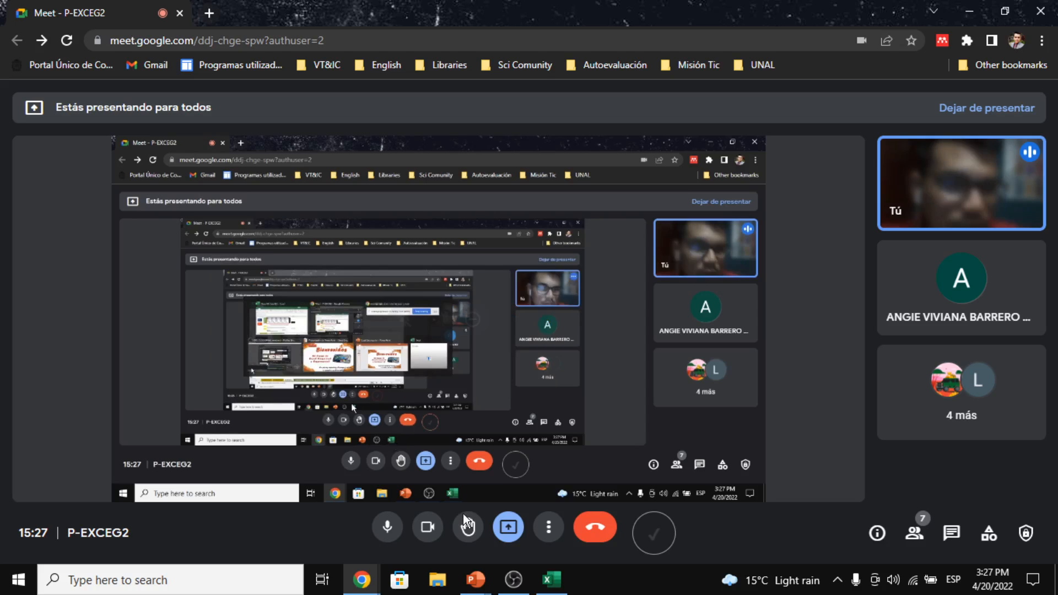
click(913, 533)
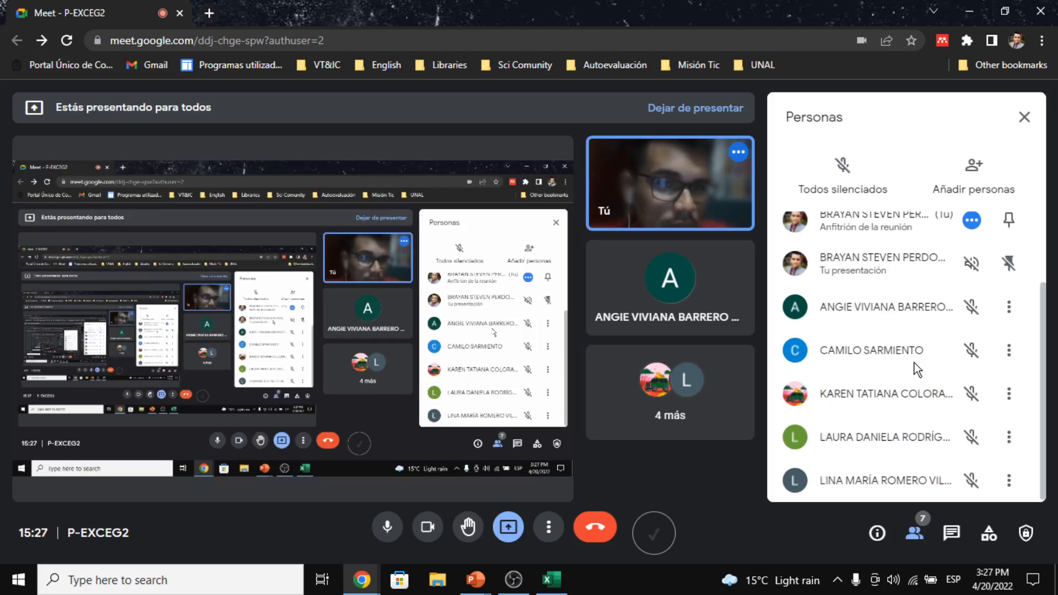
click(1026, 130)
key(alt+Tab)
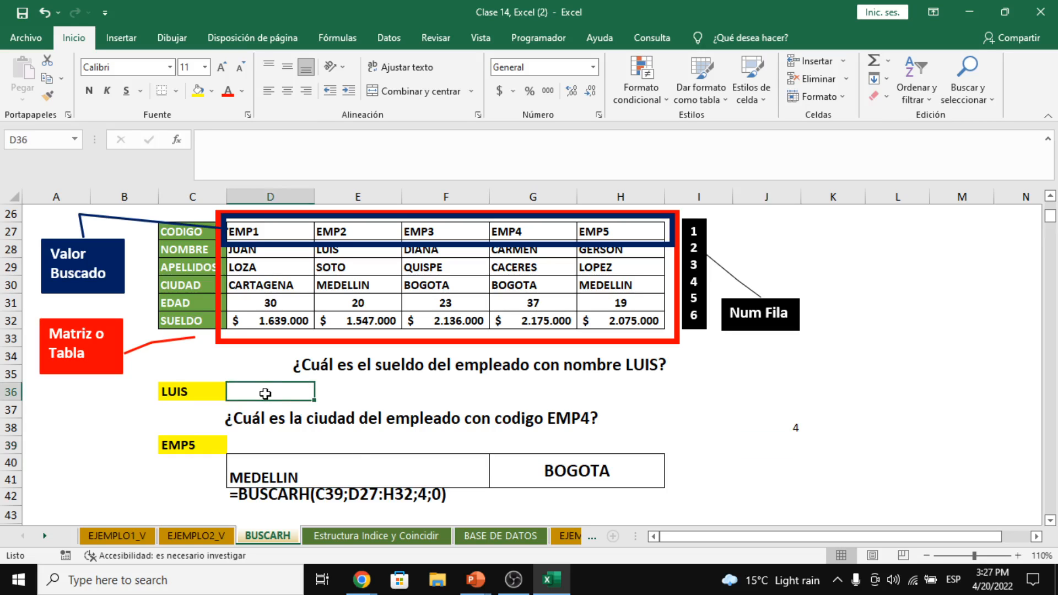
Start a BUSCARH formula in D36 for the salary question and open its function arguments dialog beside the table
click(309, 368)
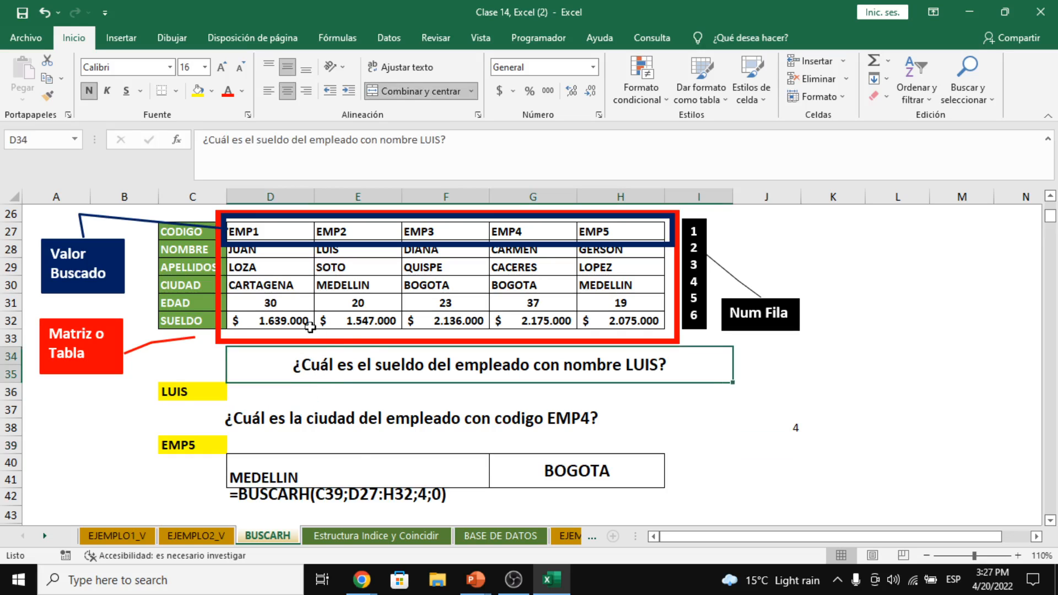
double_click(320, 365)
click(282, 391)
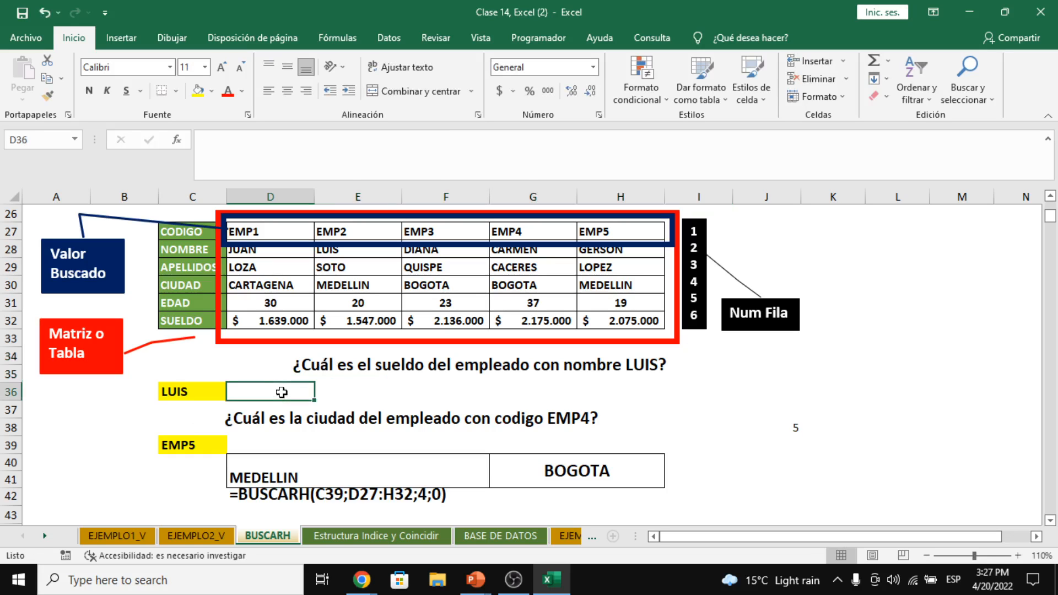
text(=bus)
key(Down)
key(Down)
key(Up)
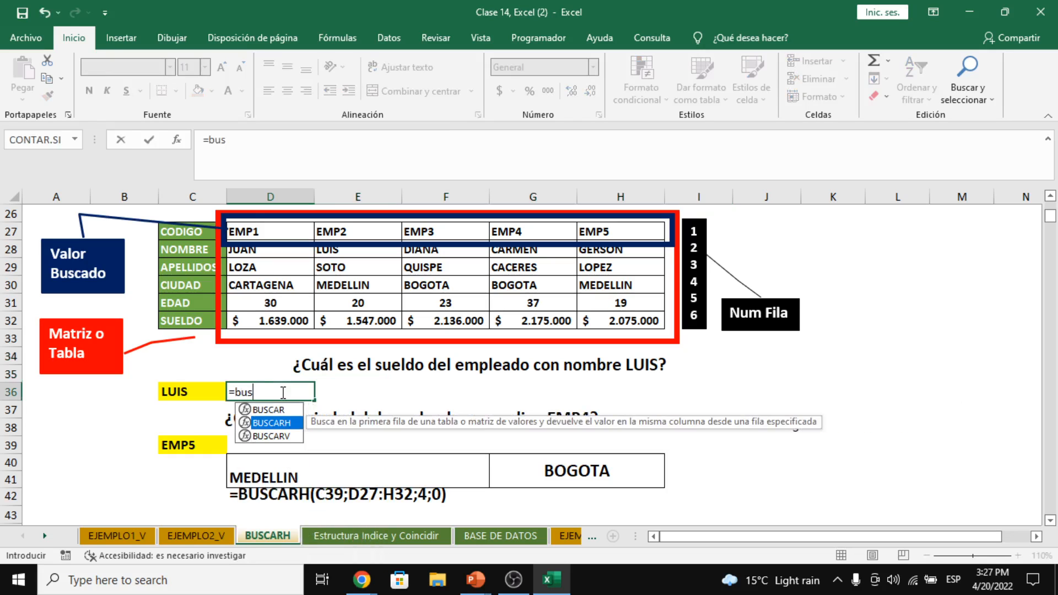
key(Tab)
click(177, 140)
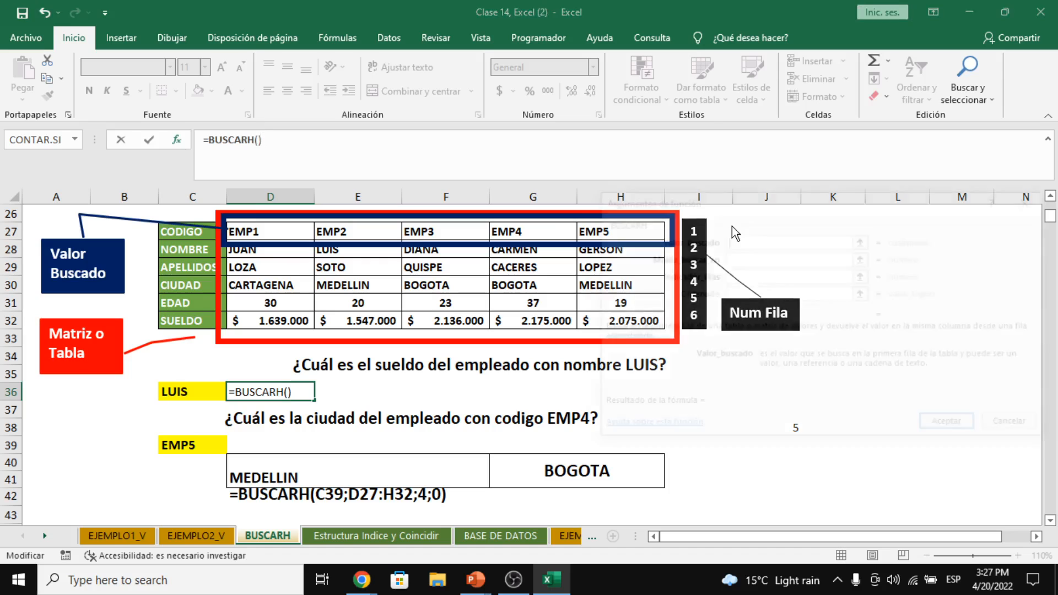
drag(764, 207, 894, 219)
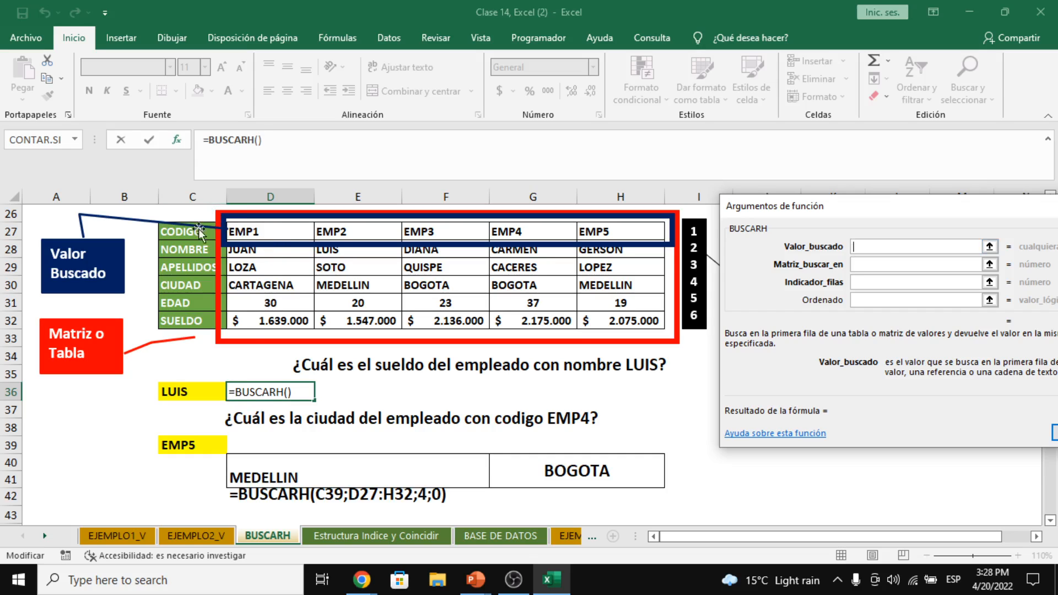
Set cell C36 as the BUSCARH lookup value and D27:H32 as its table range for the formula in D36
click(196, 253)
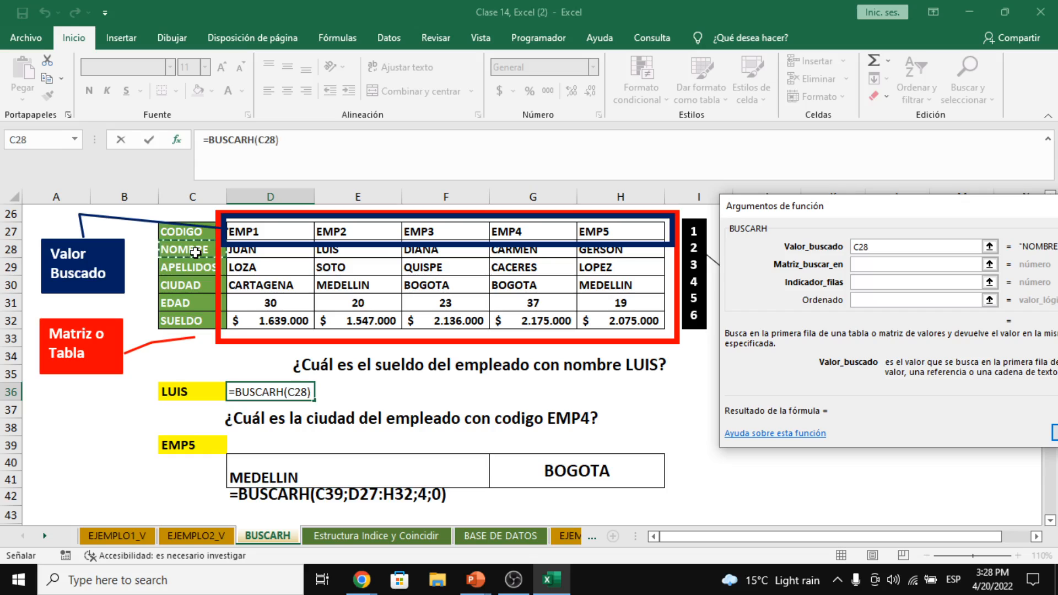
click(192, 393)
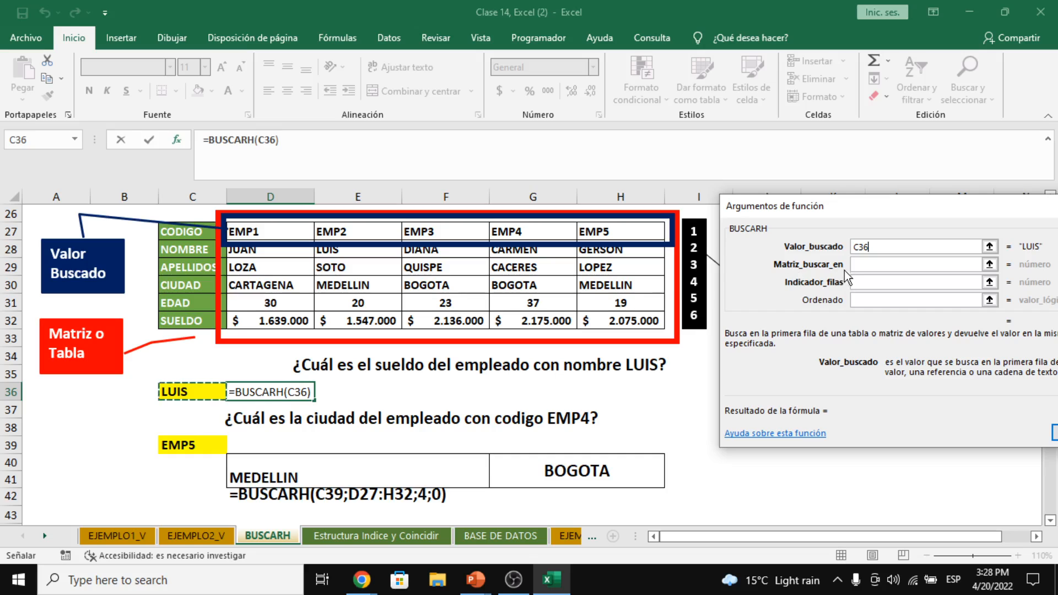
click(879, 265)
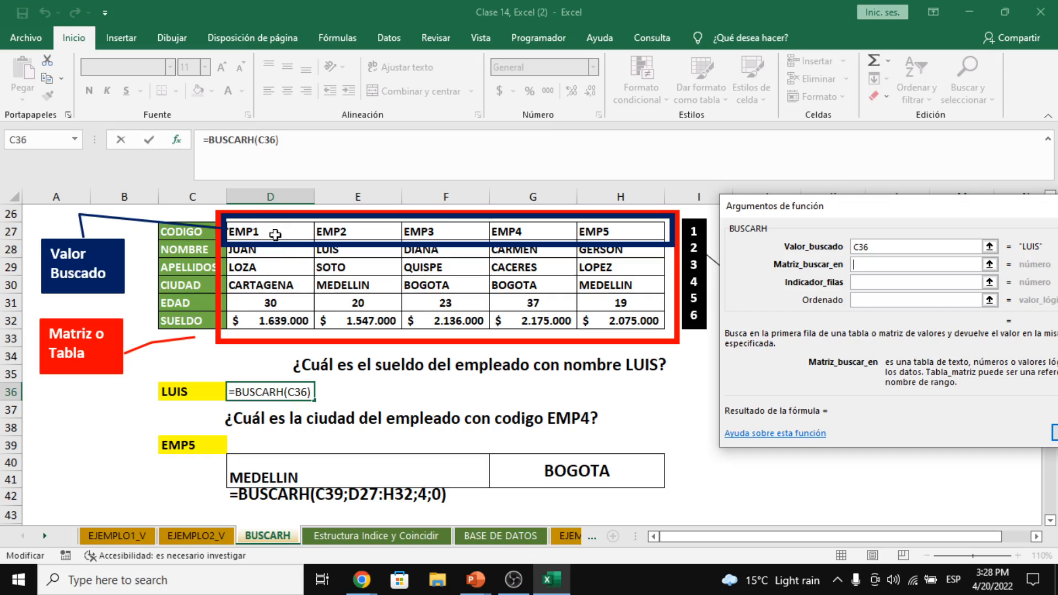
drag(273, 231, 612, 321)
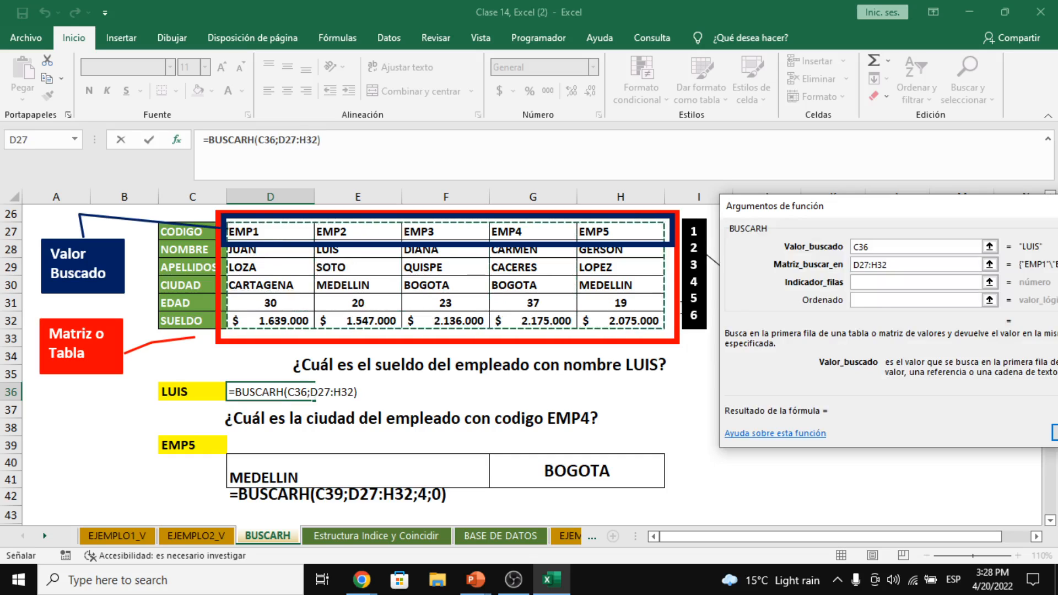
Set the BUSCARH row index to 6 with 0 for exact match, and accept the formula in D36
click(870, 284)
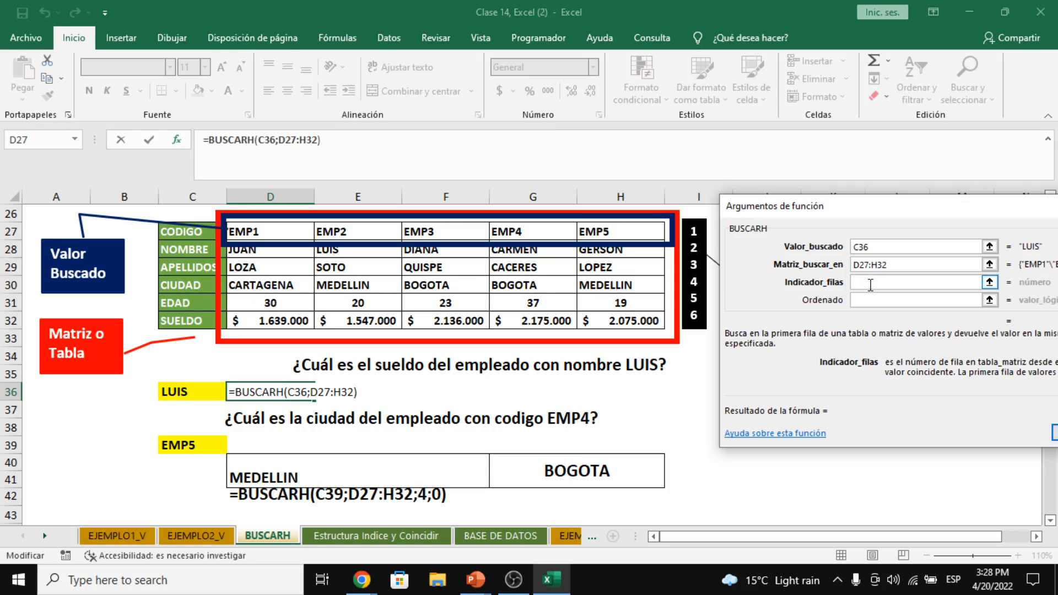
text(2)
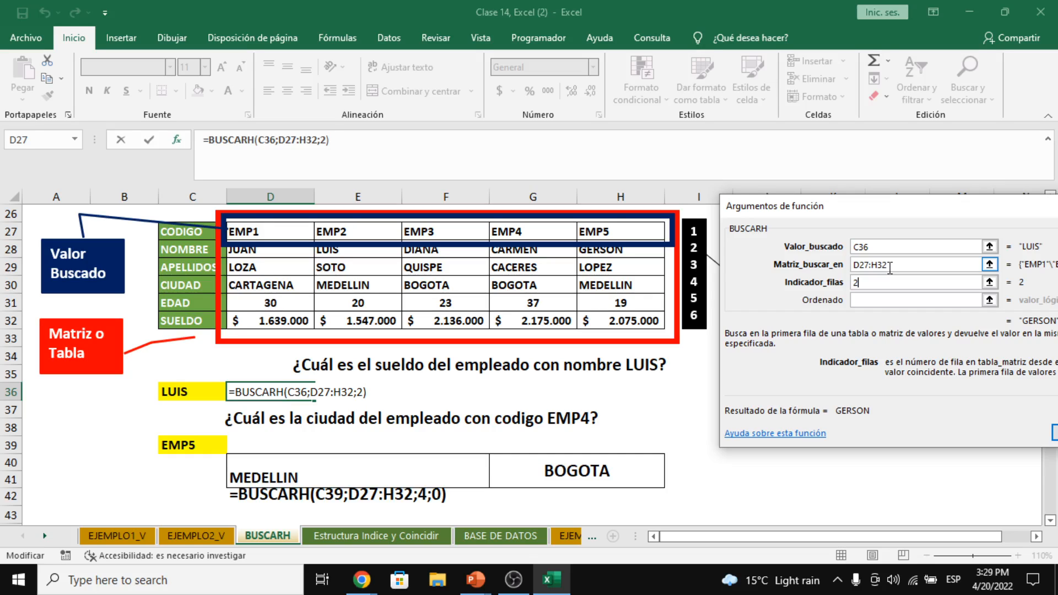
key(BackSpace)
text(6)
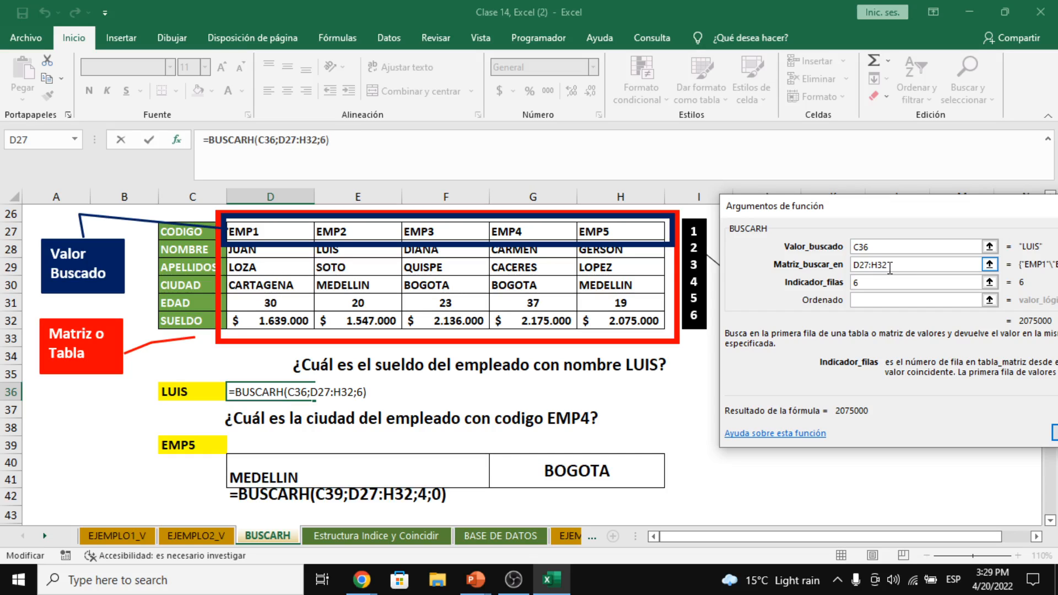
click(898, 294)
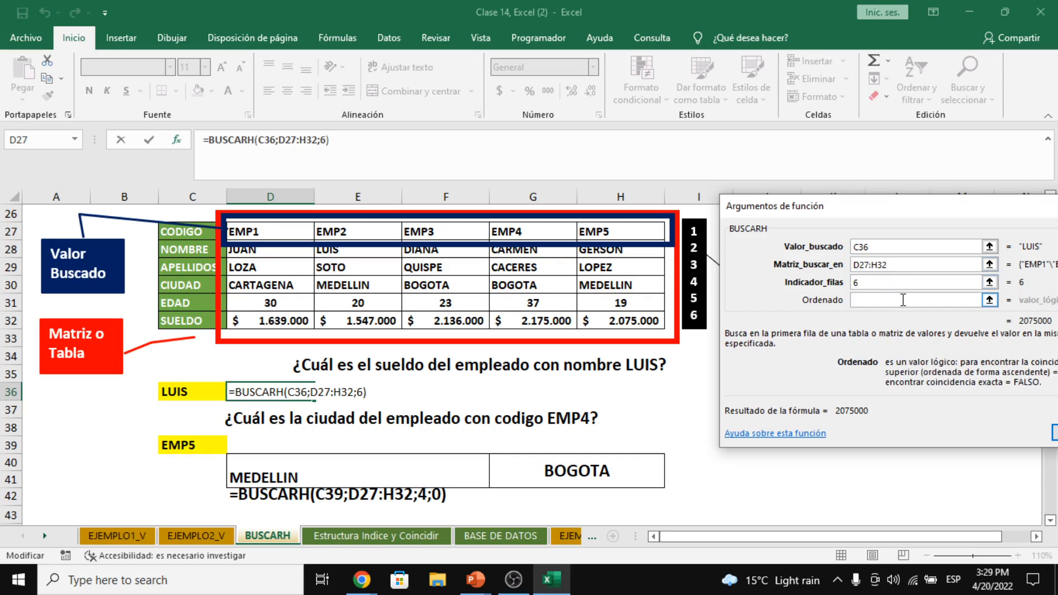
text(0)
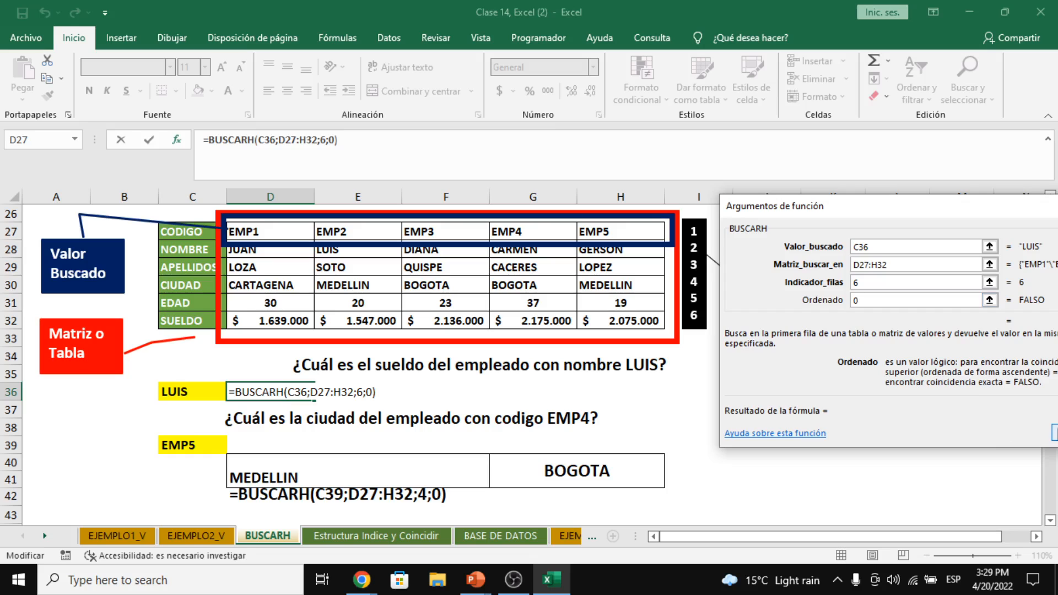
click(1056, 433)
click(361, 410)
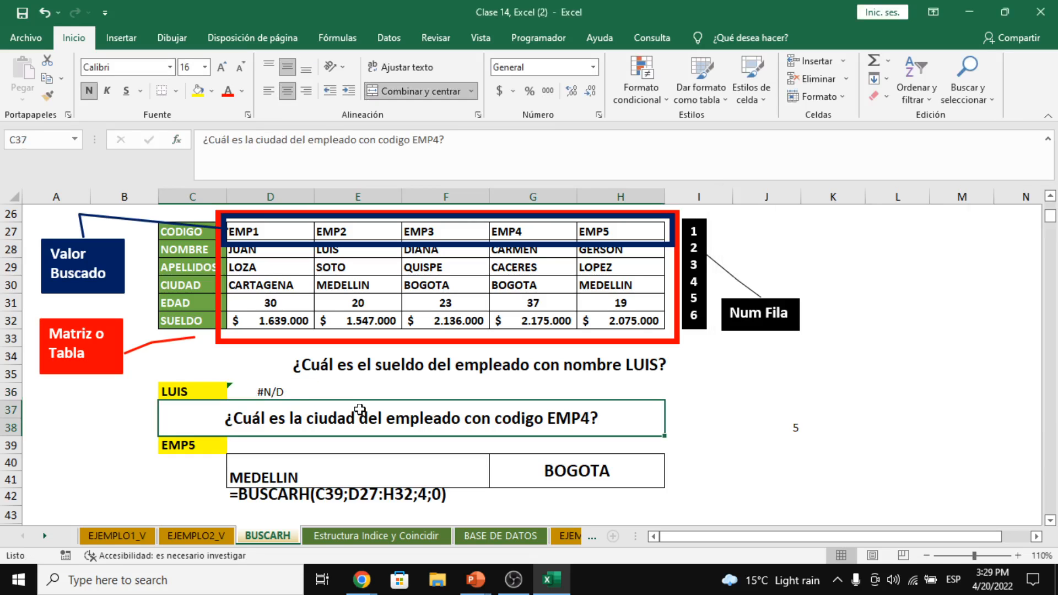
Reopen the BUSCARH arguments of D36 and replace the table range with D28:H32
click(294, 393)
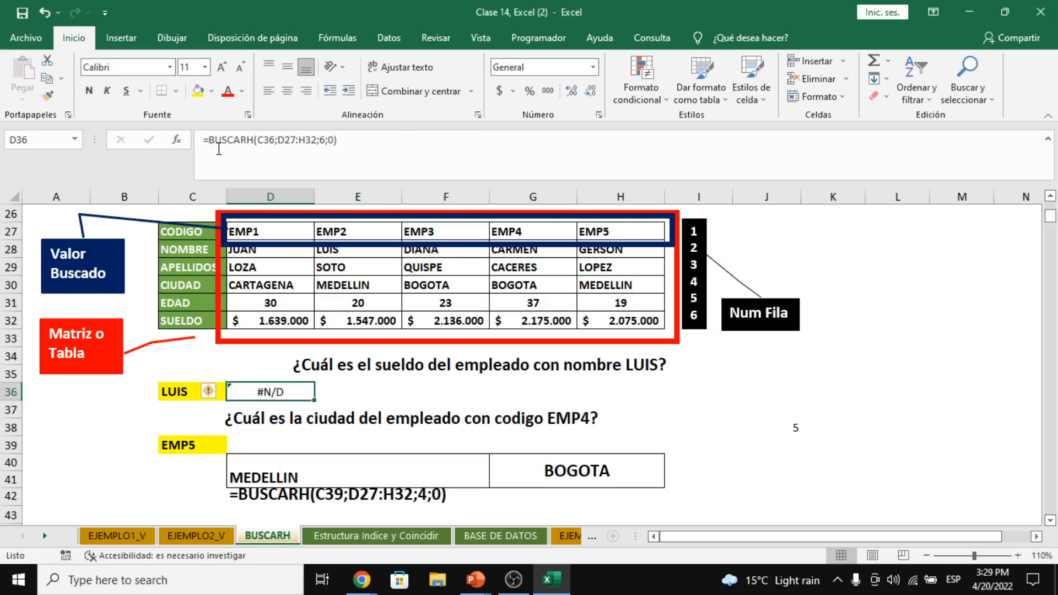
click(176, 140)
drag(819, 213, 929, 227)
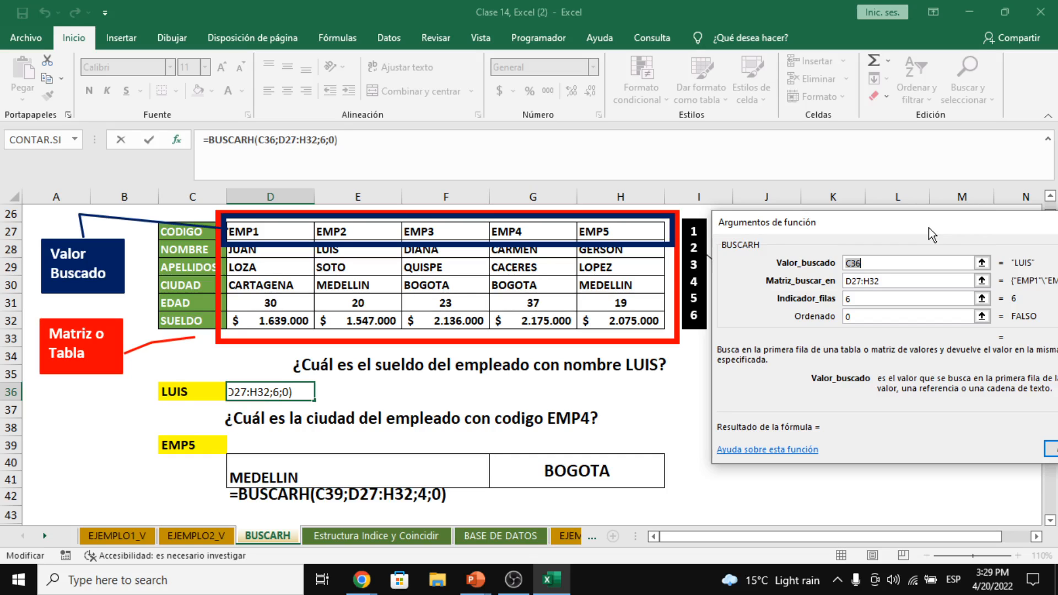
click(916, 281)
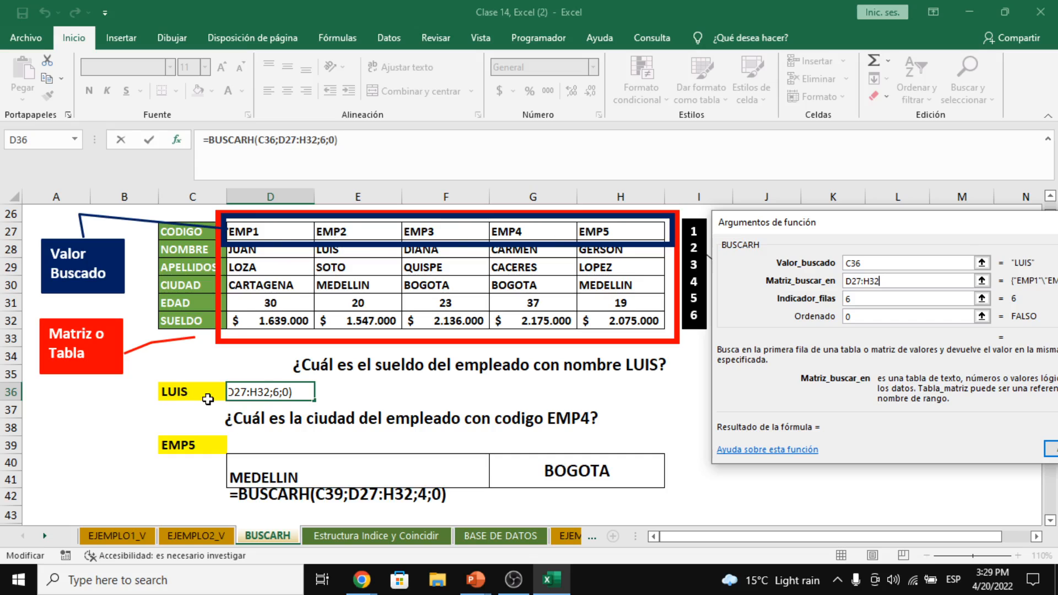
double_click(902, 279)
key(BackSpace)
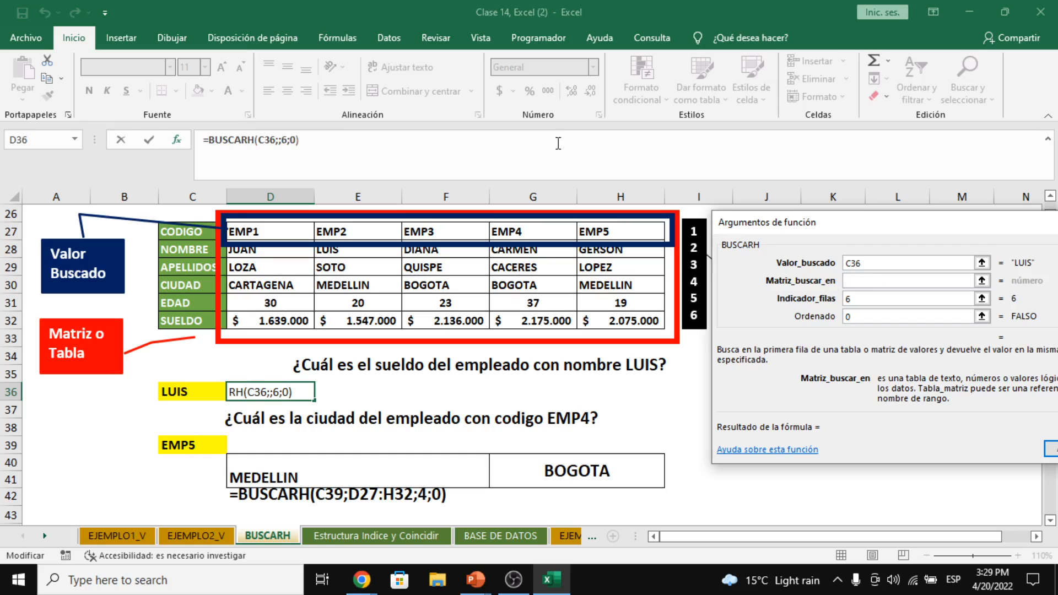
key(Return)
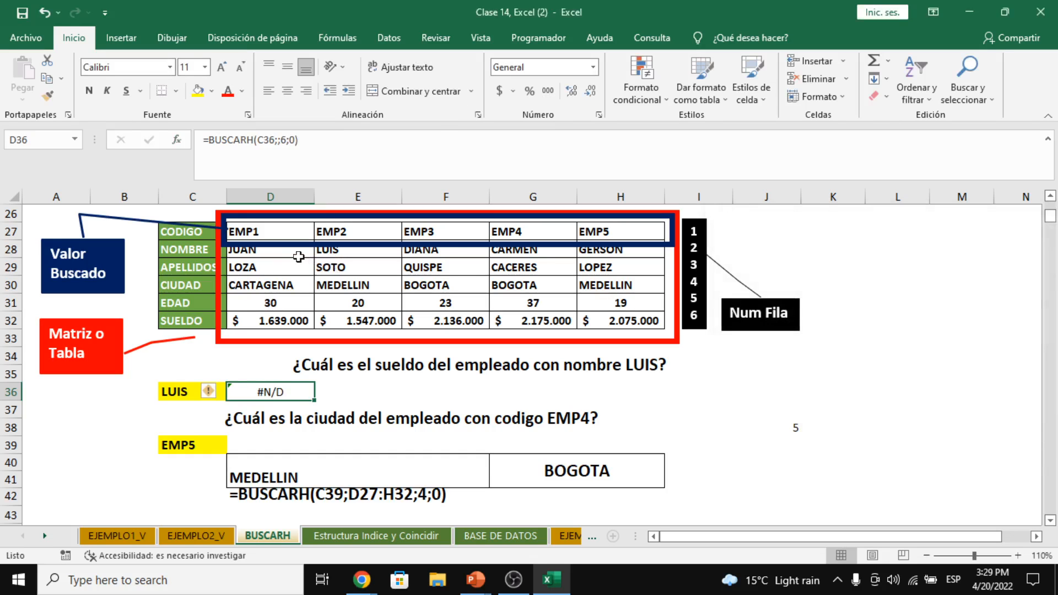
click(177, 144)
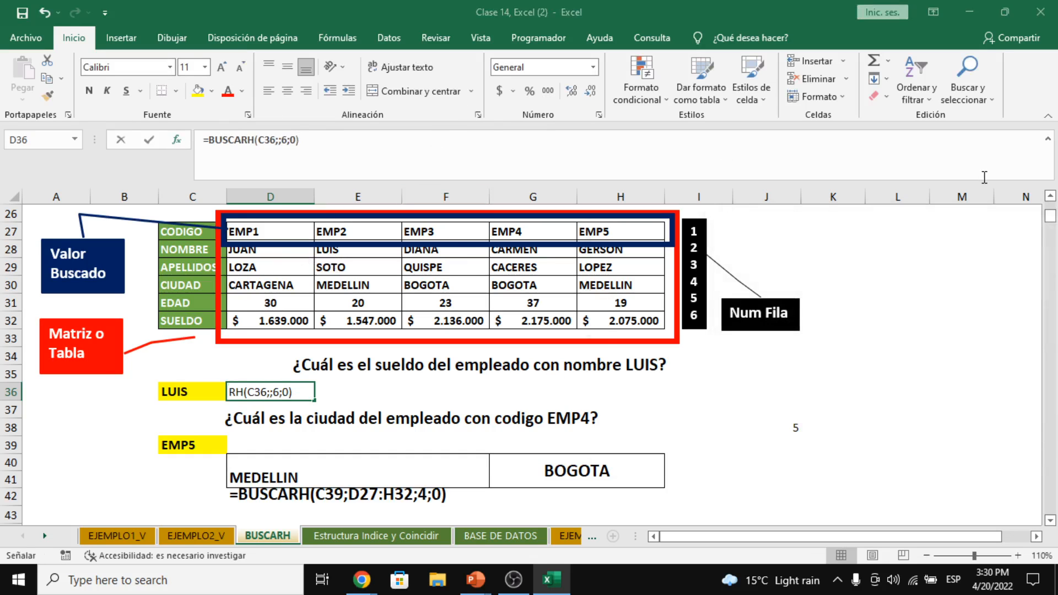
drag(841, 230, 991, 229)
click(942, 282)
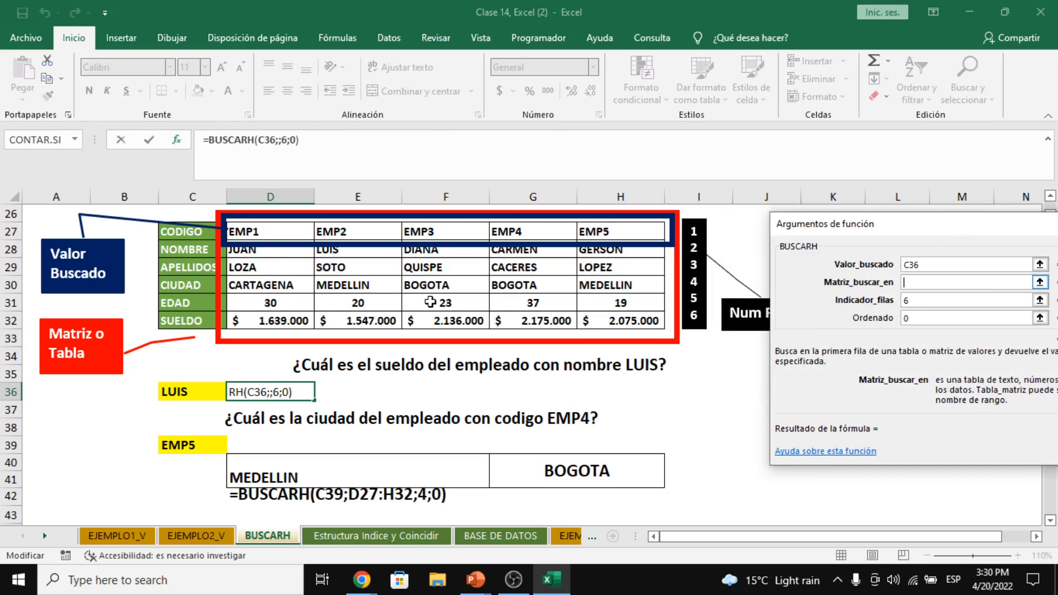
click(264, 258)
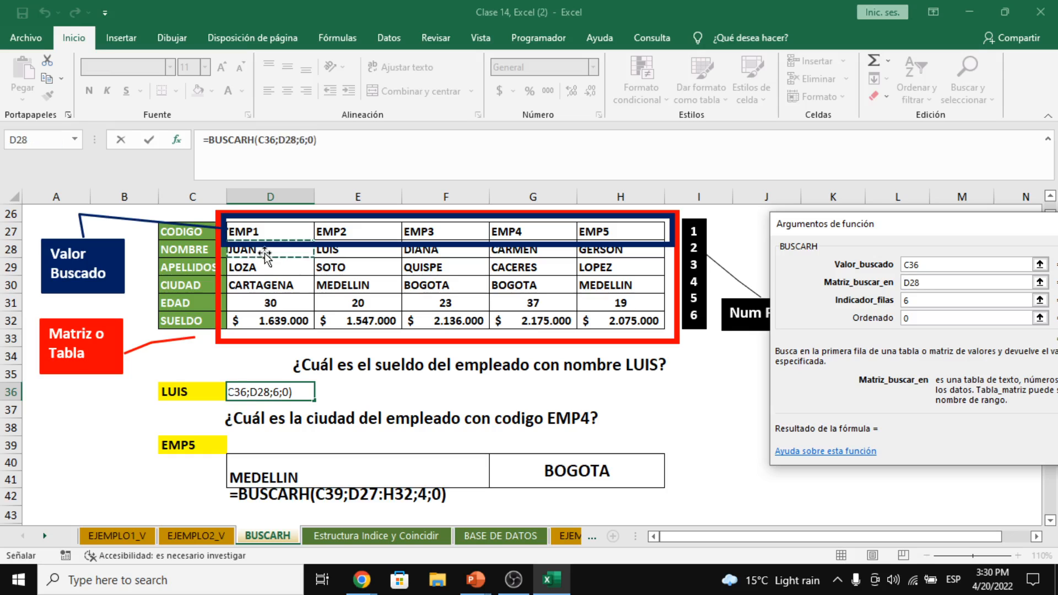
drag(264, 258, 606, 320)
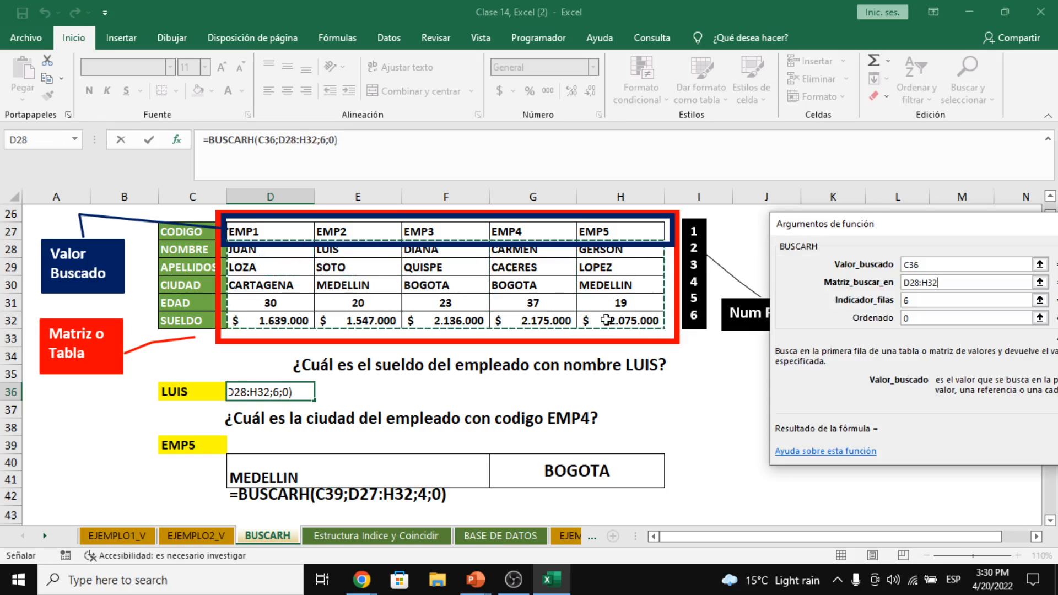
Set the row index of the BUSCARH formula in D36 to 5 and accept it
click(971, 300)
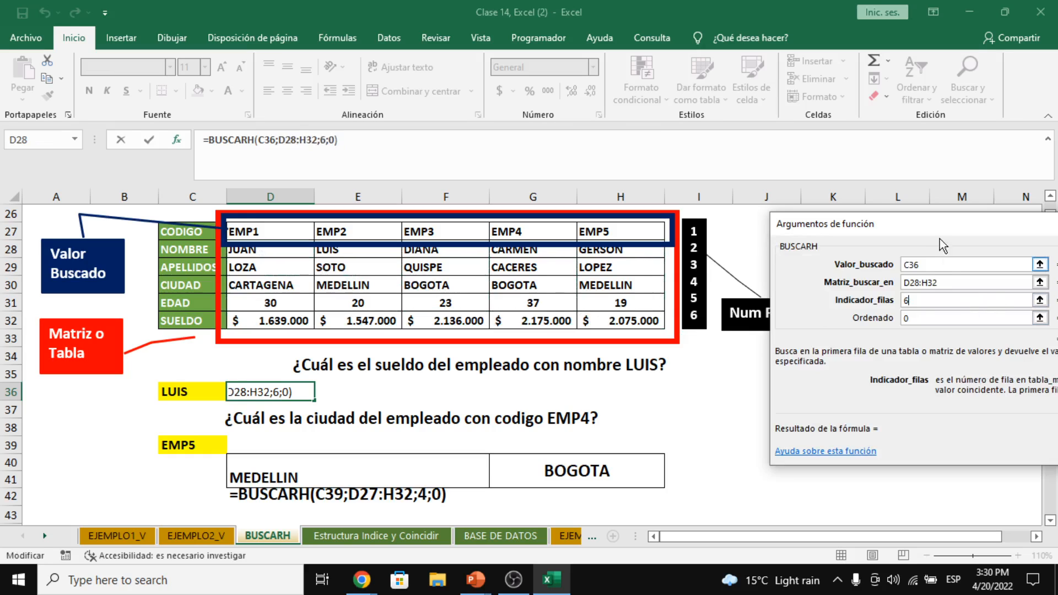
drag(926, 225, 881, 195)
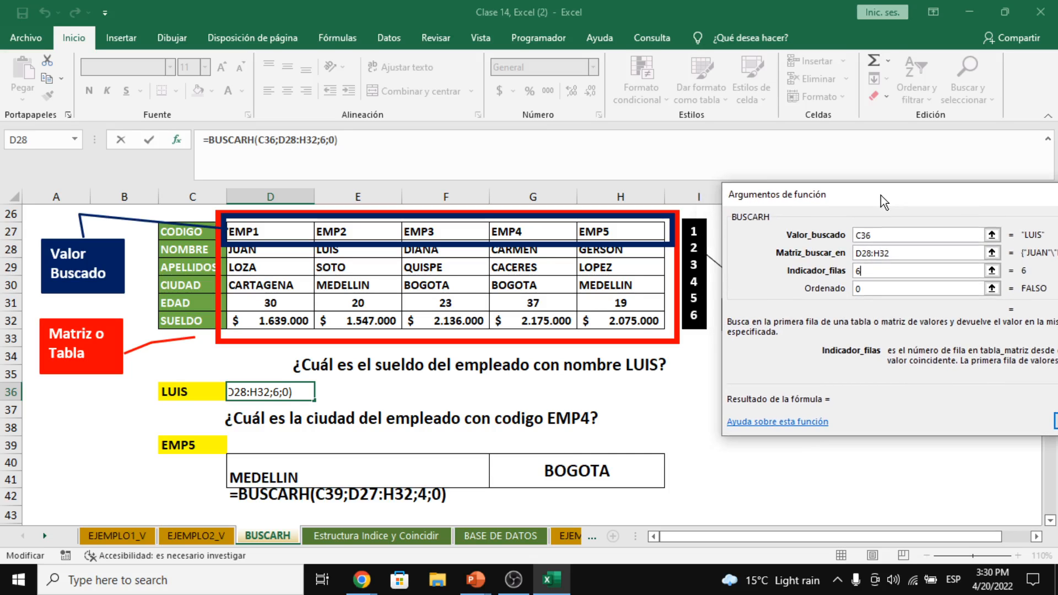
key(BackSpace)
text(5)
click(1054, 421)
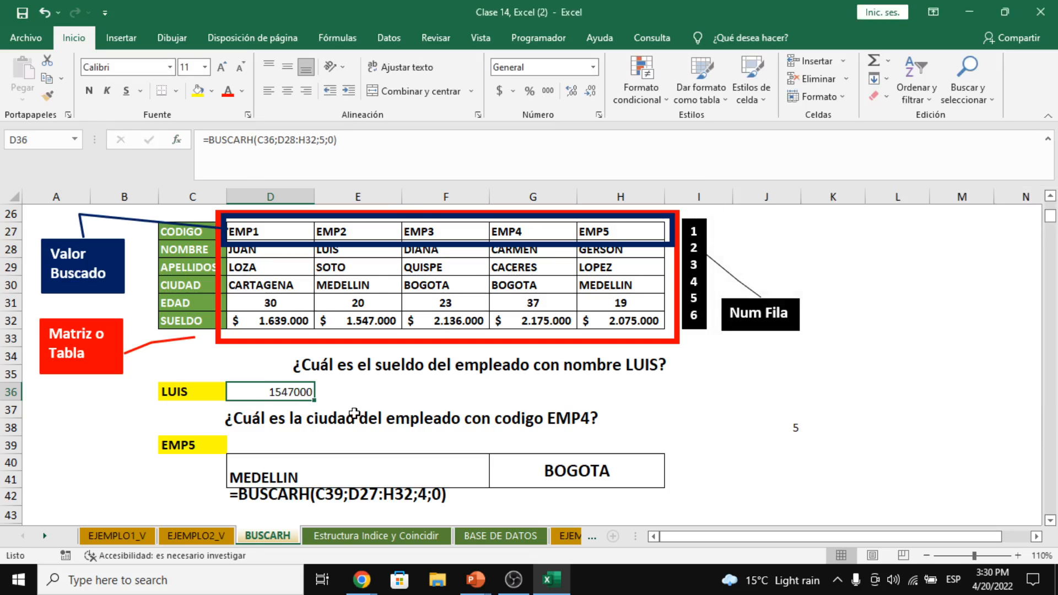
Shrink the red table frame to start at the NOMBRE row and fit the blue lookup frame around that row
click(357, 392)
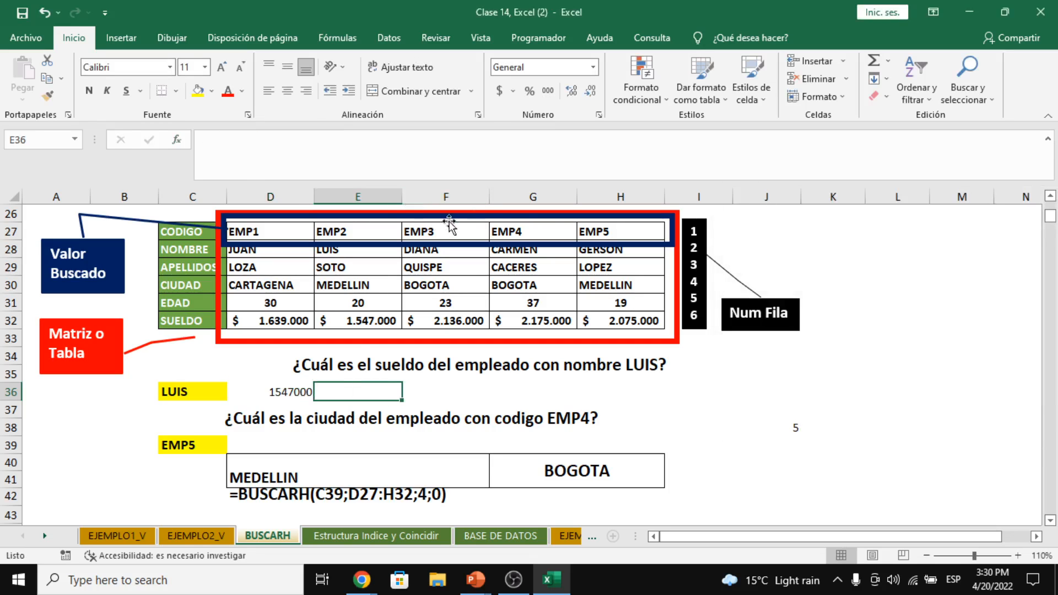
click(383, 360)
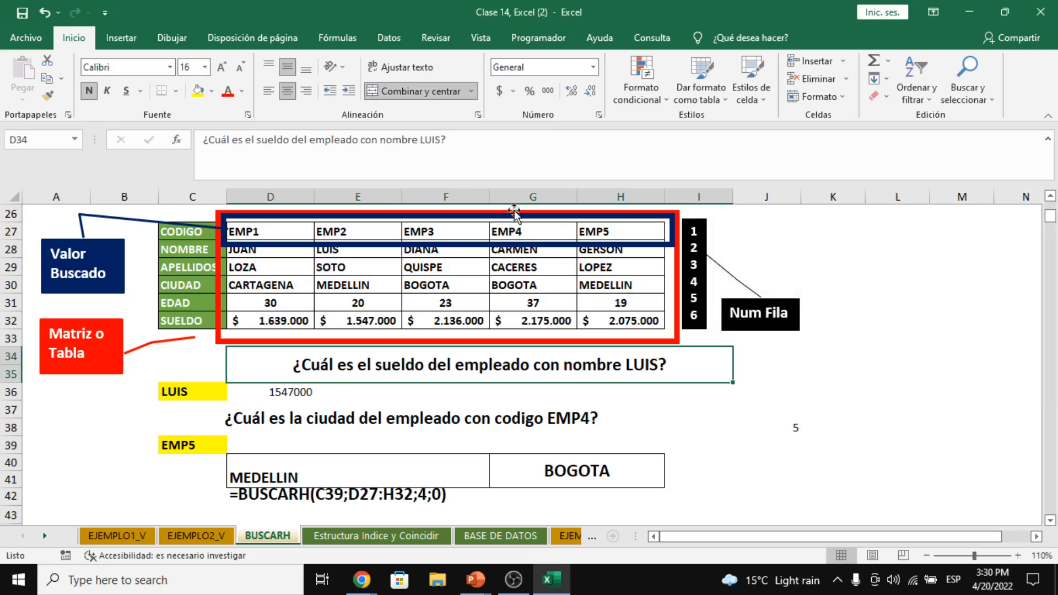
click(636, 215)
click(677, 281)
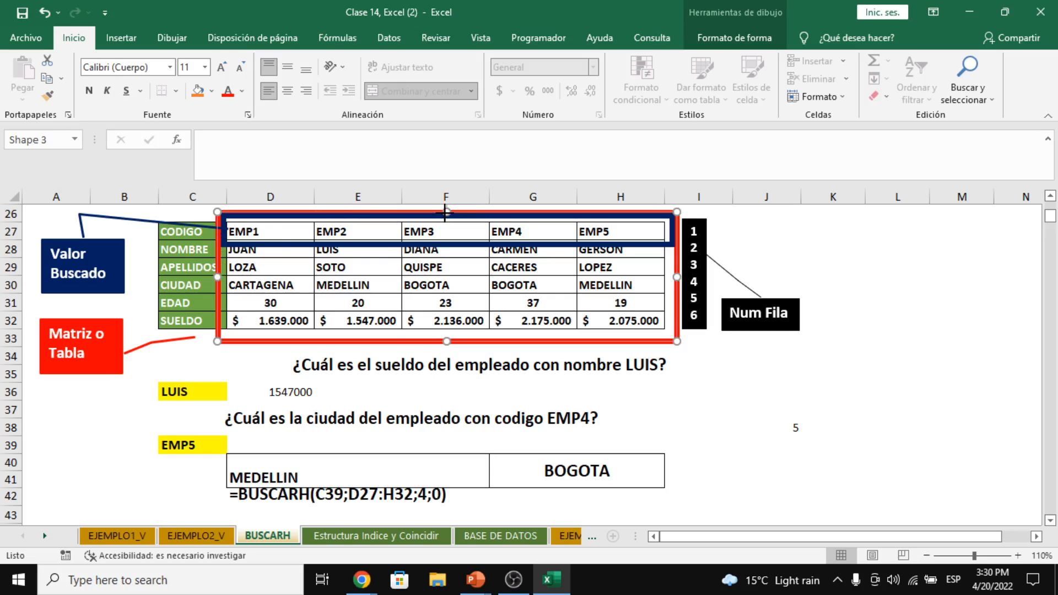
drag(445, 212, 464, 228)
click(464, 219)
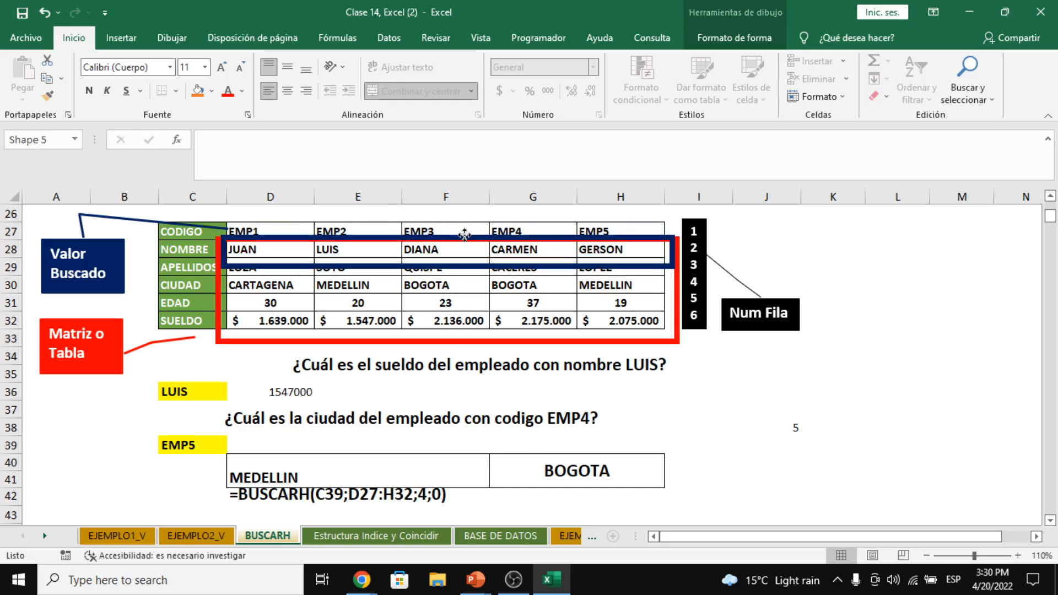
drag(447, 267, 448, 261)
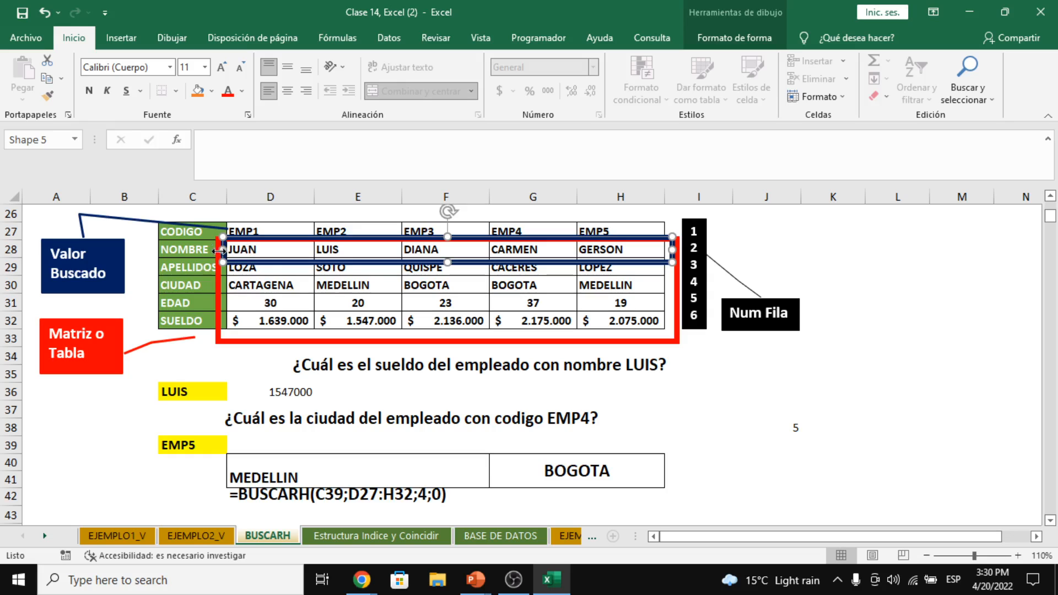
Number the rows from NOMBRE to SUELDO 1 to 5 in cells B28:B32
mouse_move(193, 244)
mouse_down()
mouse_move(242, 248)
mouse_move(219, 251)
mouse_move(217, 326)
mouse_up()
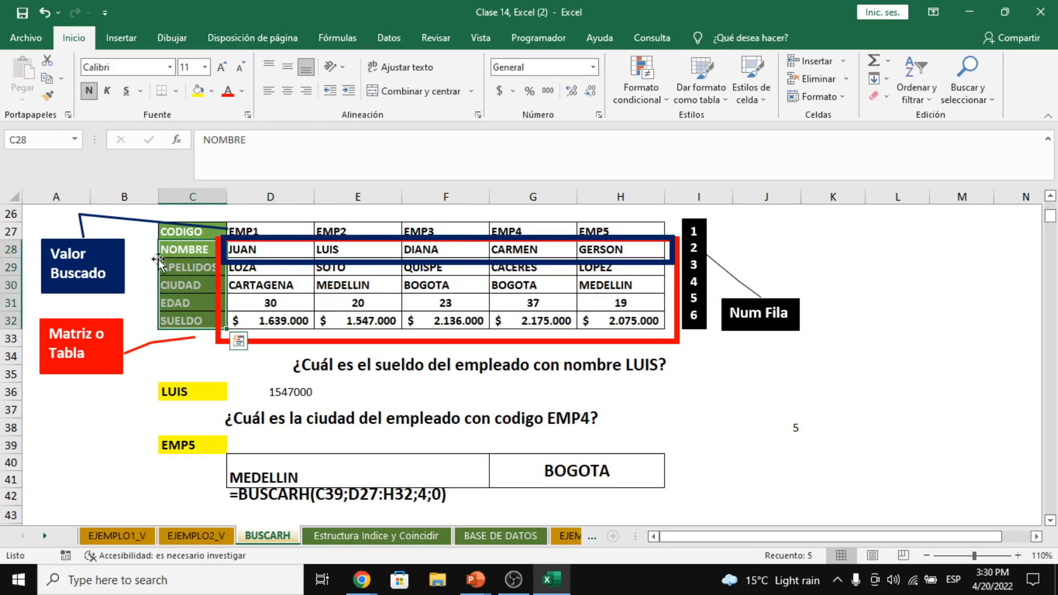
click(142, 254)
text(1)
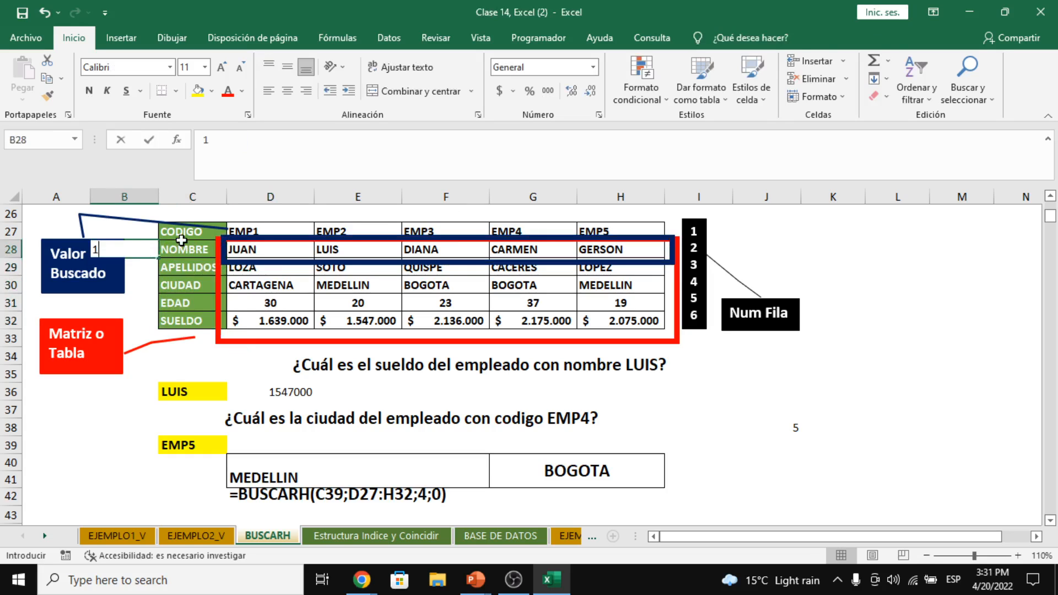
key(Return)
text(2)
key(Return)
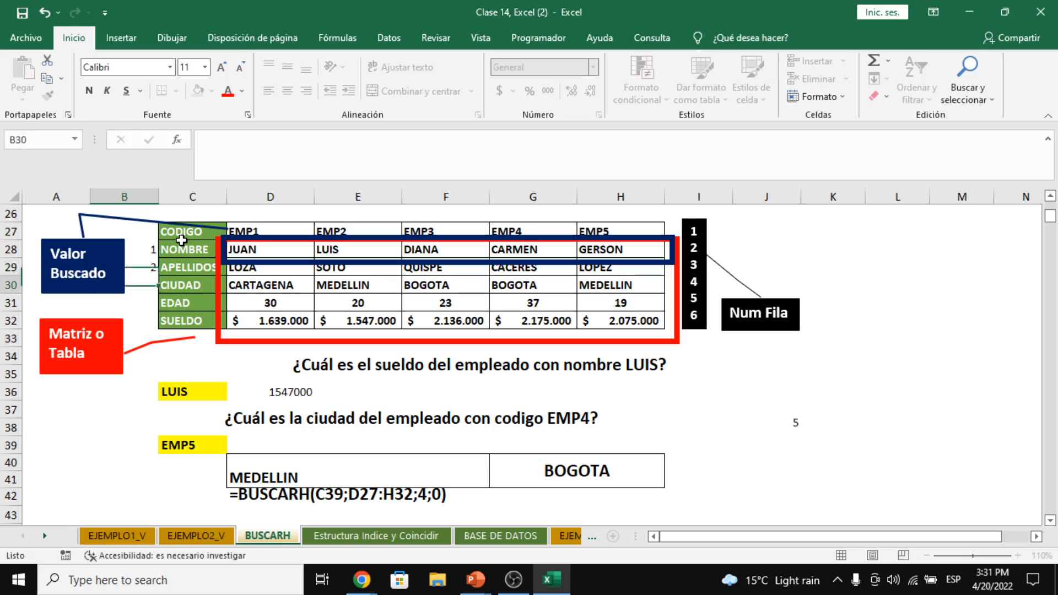
text(3)
key(Return)
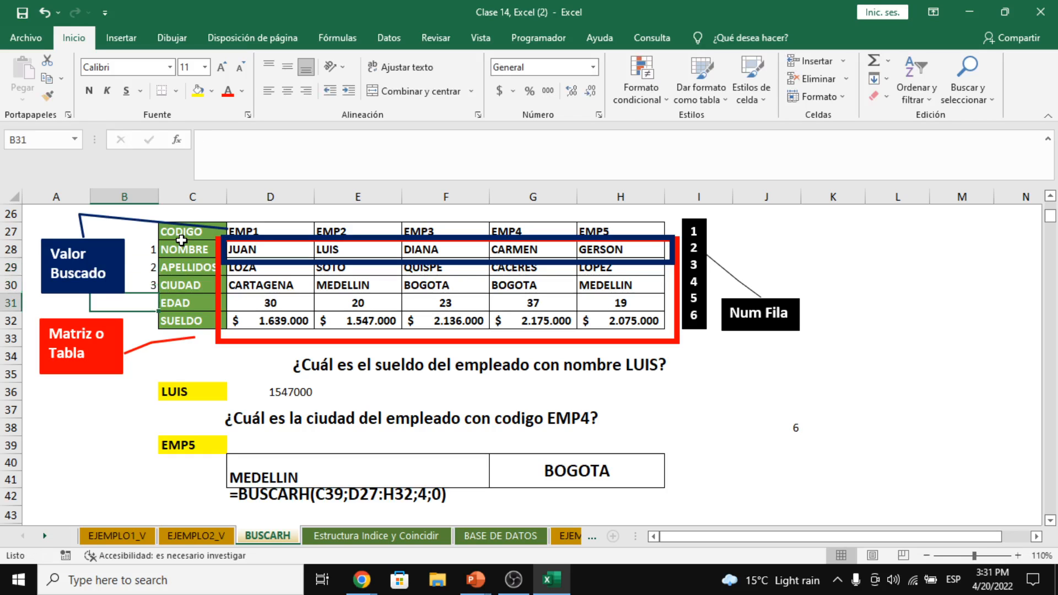
text(4)
key(Return)
text(5)
key(Return)
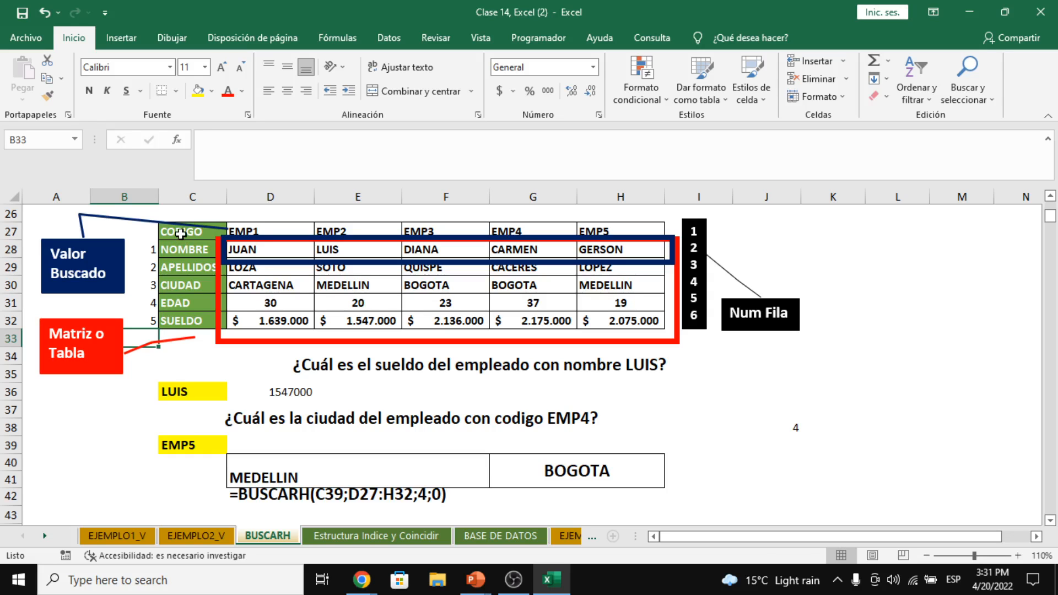
Select the employee table C27:H32, switch to the Google Meet call and show its participant list
drag(181, 233, 640, 324)
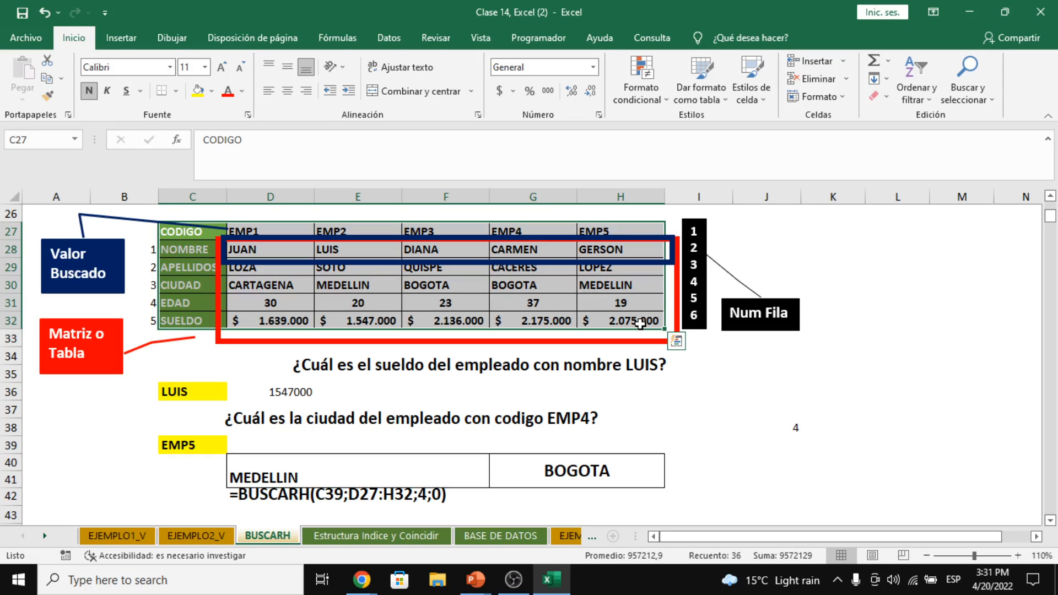
key(alt+Tab)
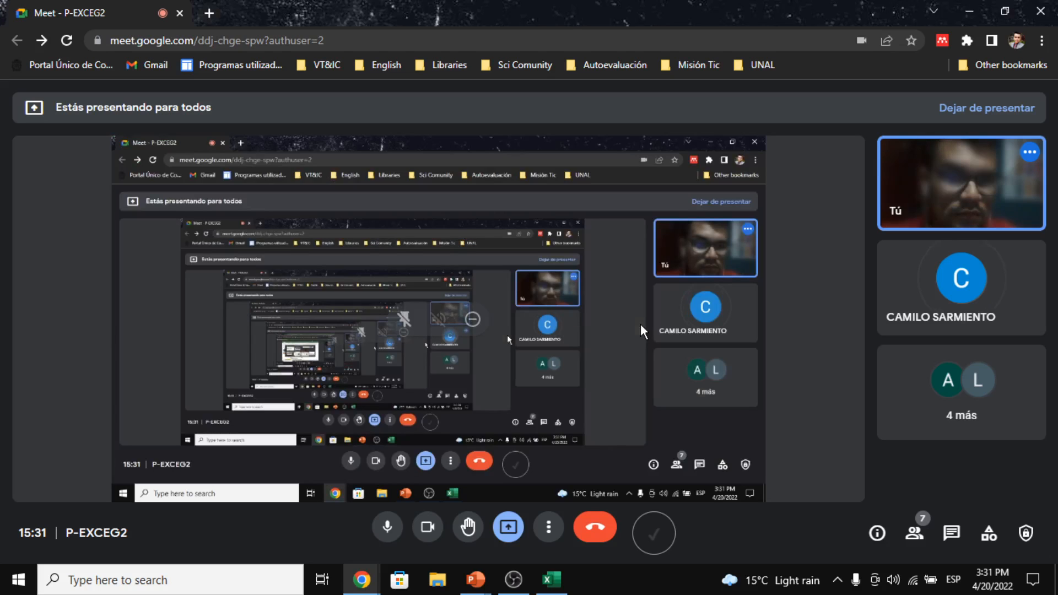
click(914, 531)
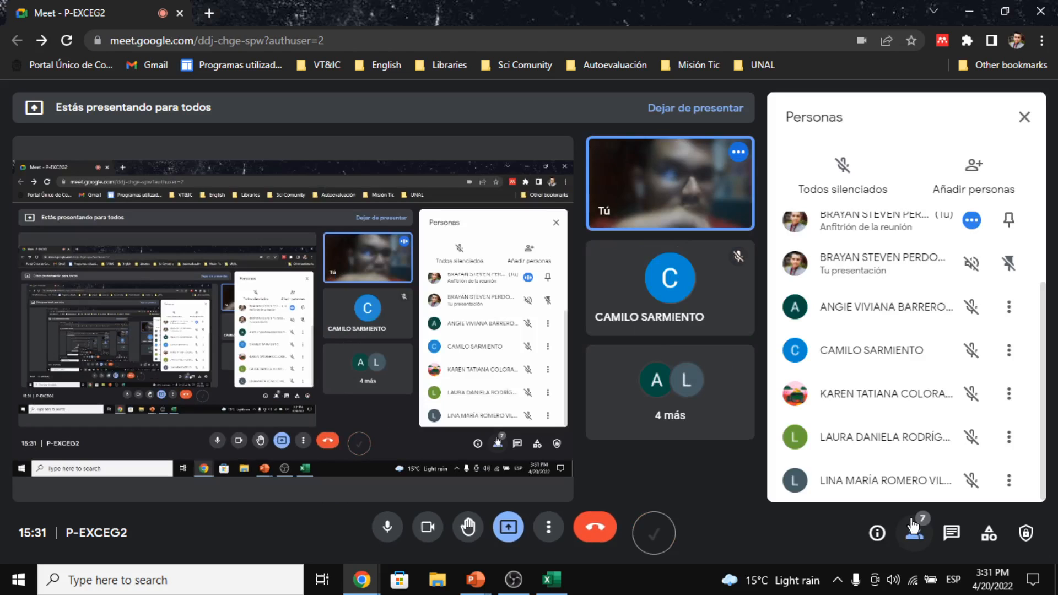
Switch back to the Excel workbook and go to cell A24 above the employee table
key(alt+Tab)
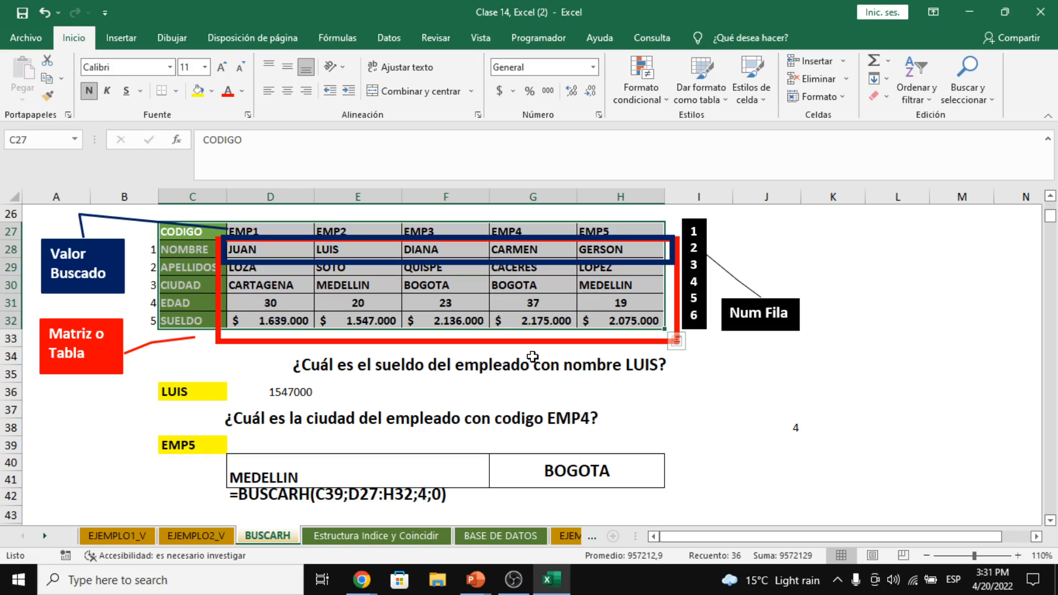
click(727, 413)
scroll(734, 421, up, 1)
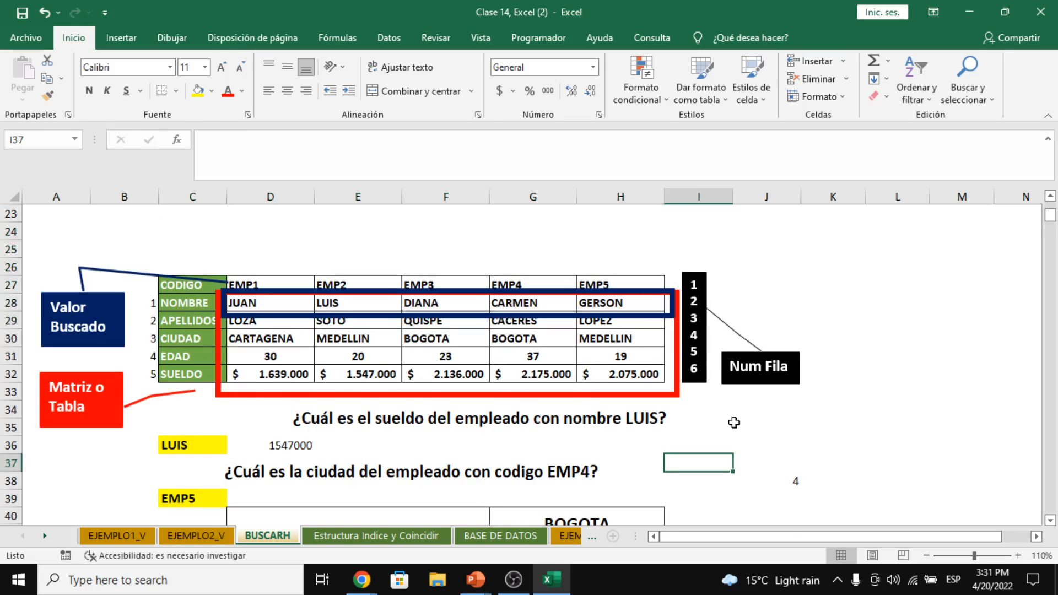
scroll(734, 423, up, 1)
click(122, 278)
click(81, 284)
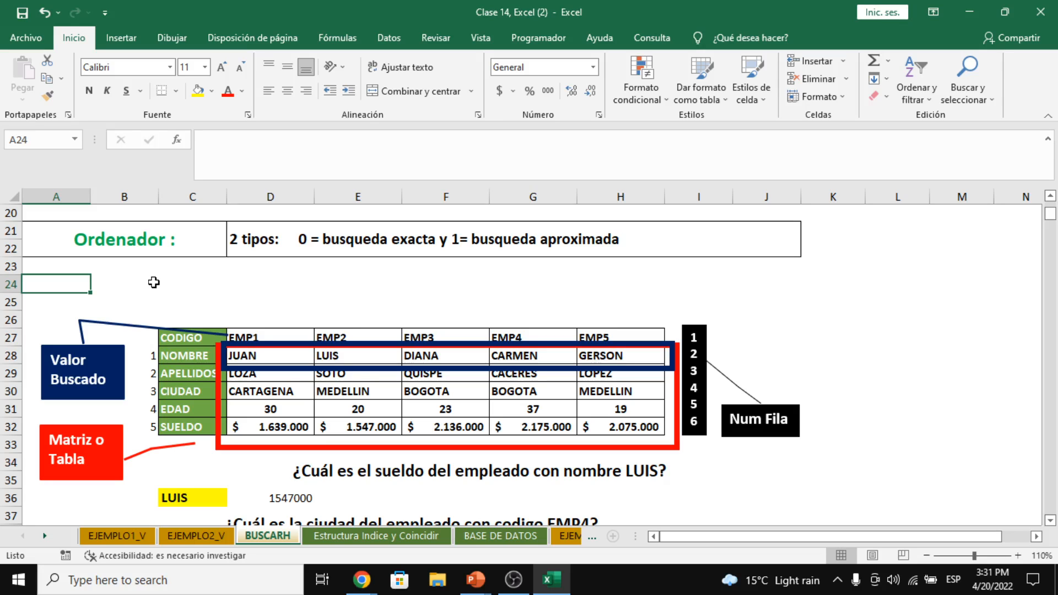
double_click(55, 287)
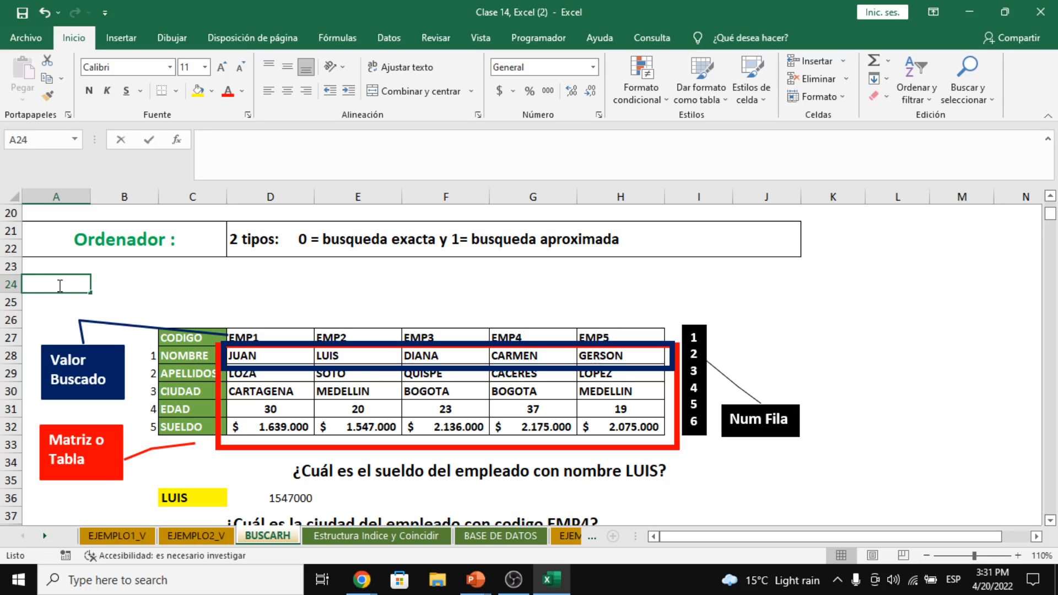
click(139, 271)
Highlight row 24 from A24 across the sheet and point out cells H24 and K24
drag(74, 280, 537, 279)
drag(837, 543, 610, 538)
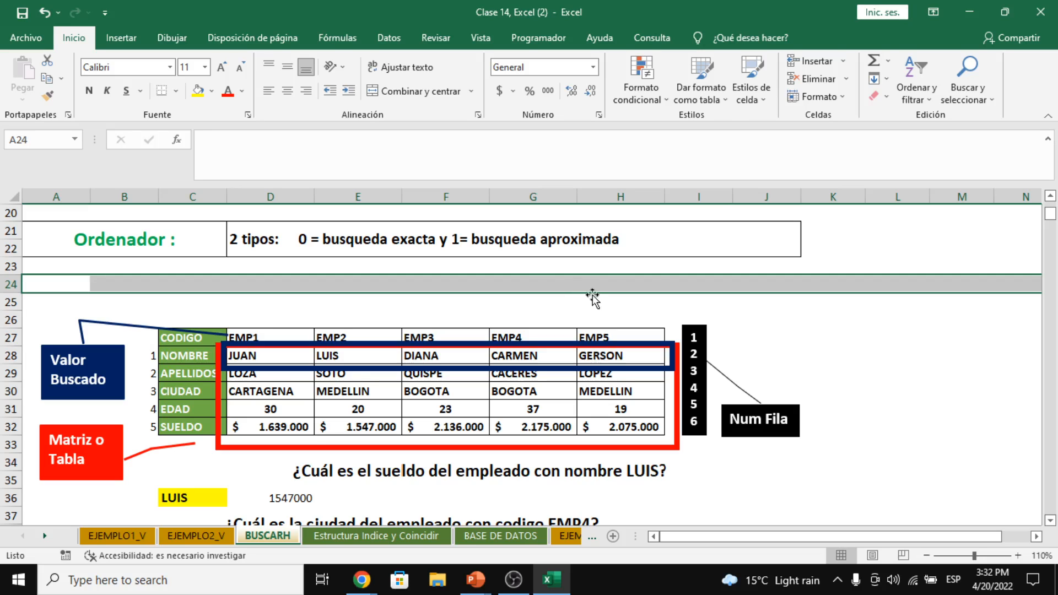
mouse_move(587, 281)
mouse_down()
mouse_move(606, 300)
mouse_move(605, 286)
mouse_up()
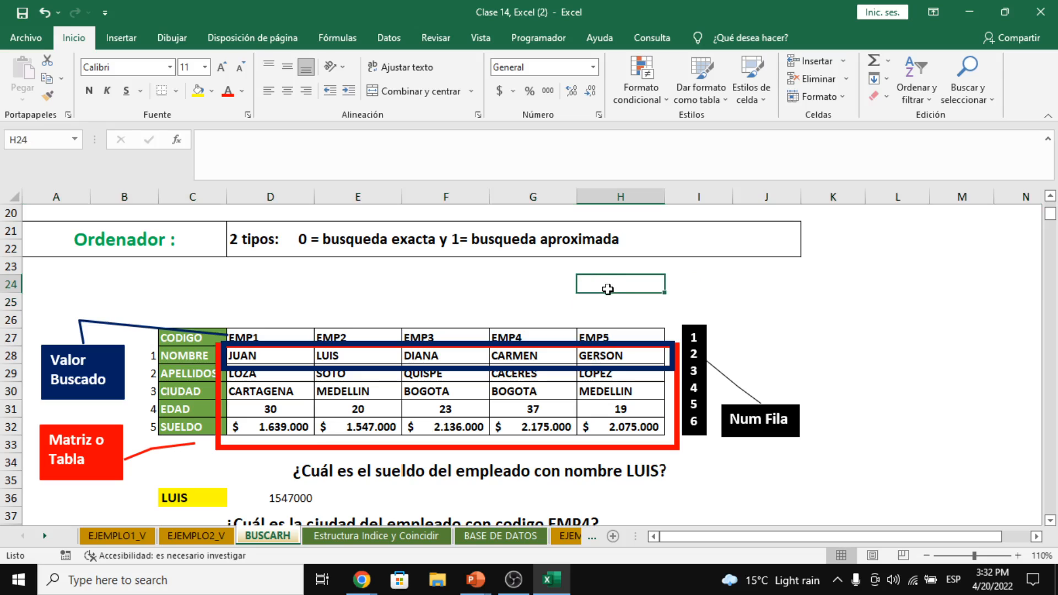
click(836, 282)
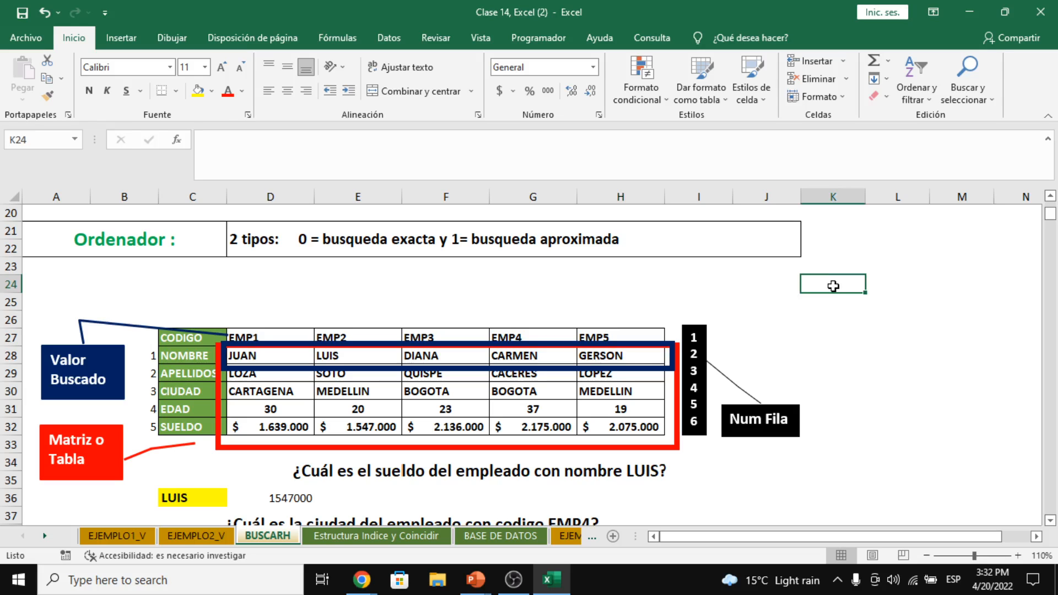
Highlight rows 24 to 26 from A24 across the sheet and point out cells E25 and H24
drag(49, 284, 490, 320)
drag(914, 539, 461, 538)
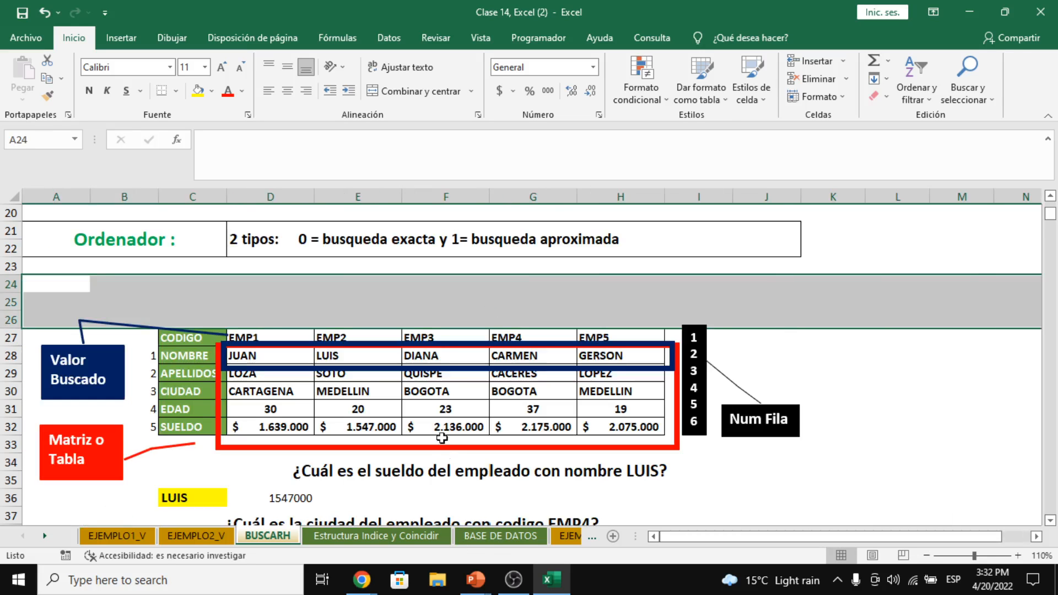
click(358, 302)
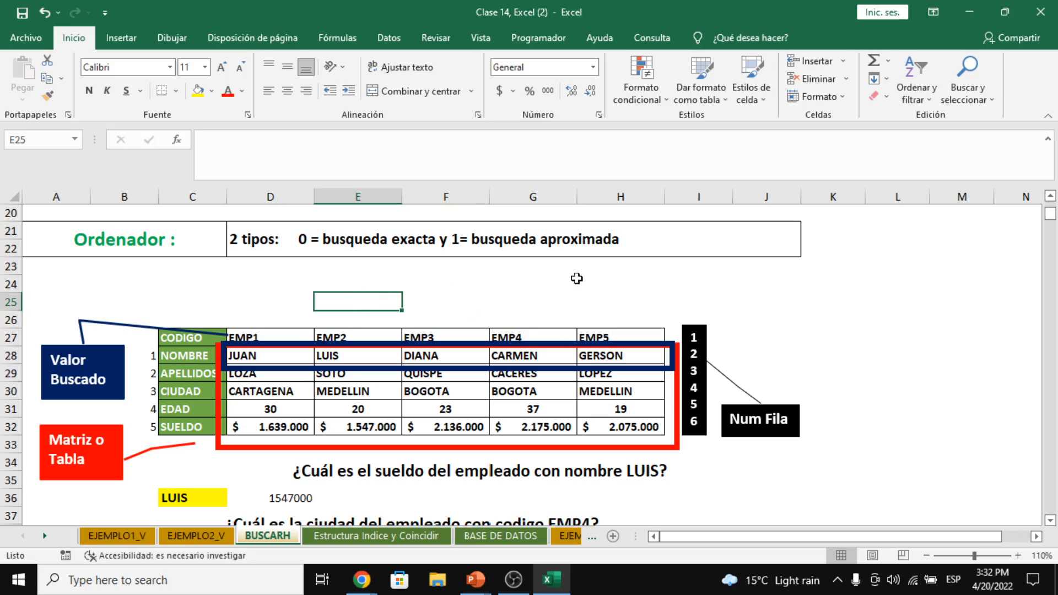
click(623, 283)
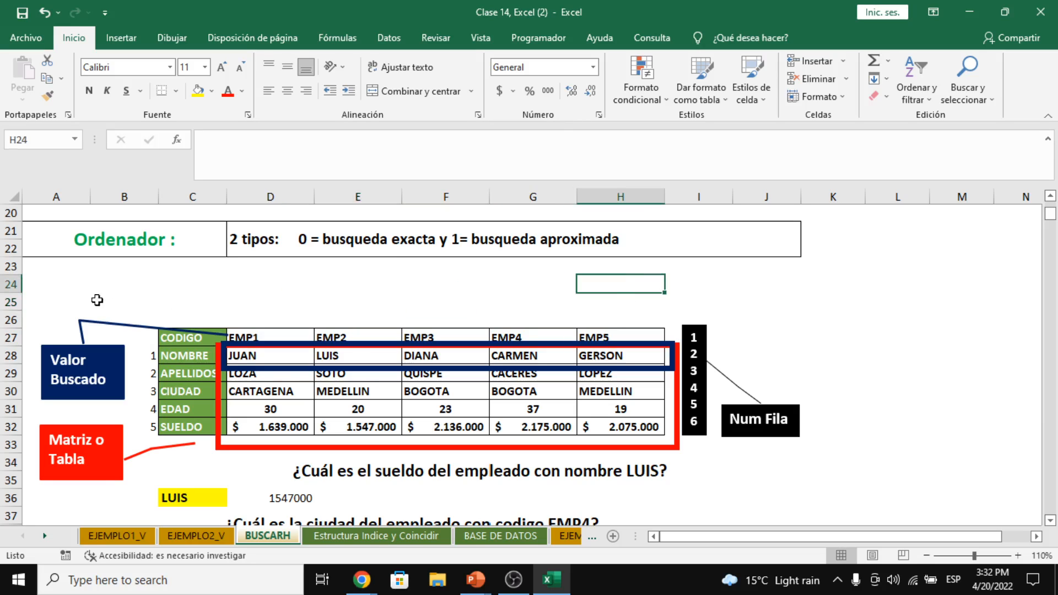
Highlight the blank example ranges A24:A27, H24:K26 and A24:M26 in turn
drag(59, 283, 57, 339)
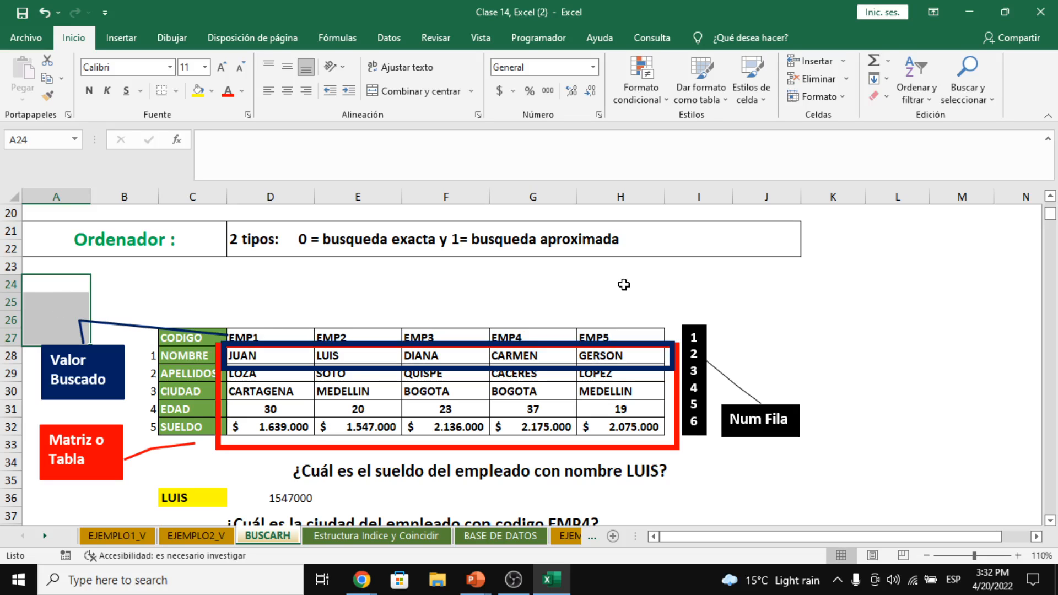
drag(626, 287, 828, 314)
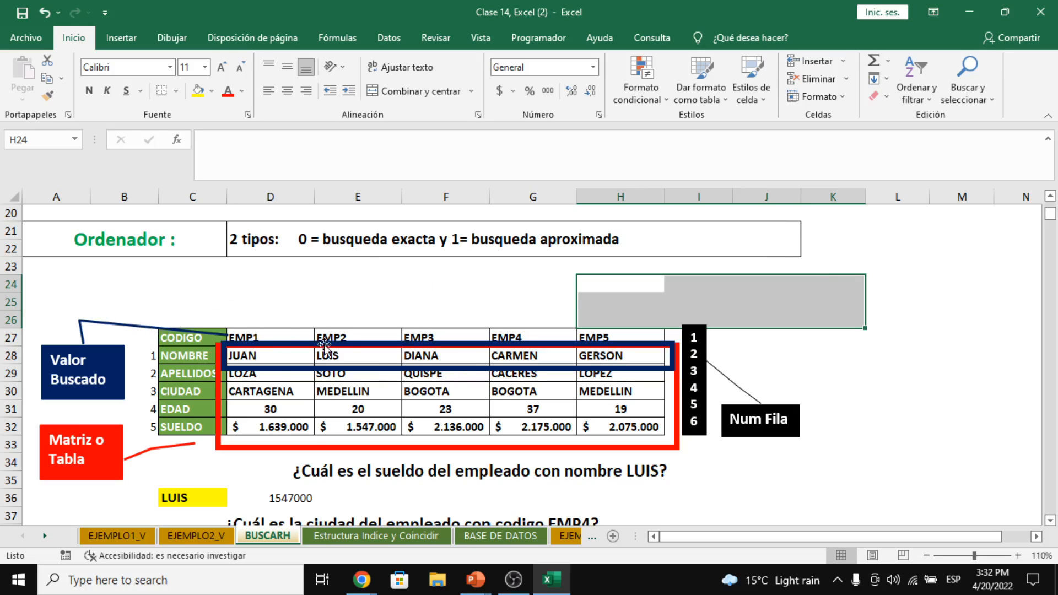
click(96, 284)
drag(73, 282, 954, 312)
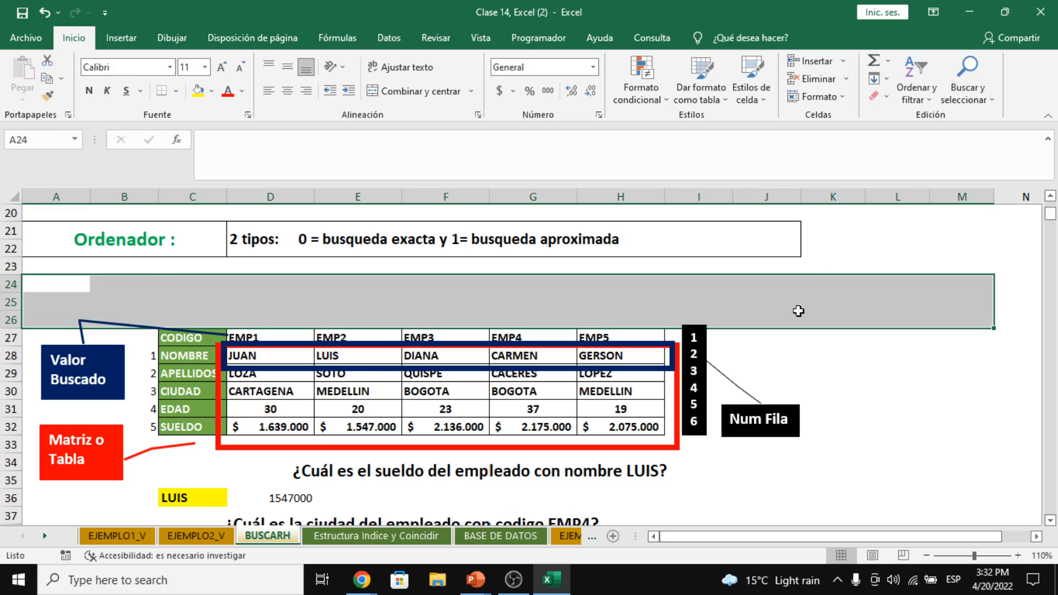
Highlight A24:A26, select E24 and look over the second employee table below the BUSCARH examples
click(289, 296)
drag(66, 286, 70, 324)
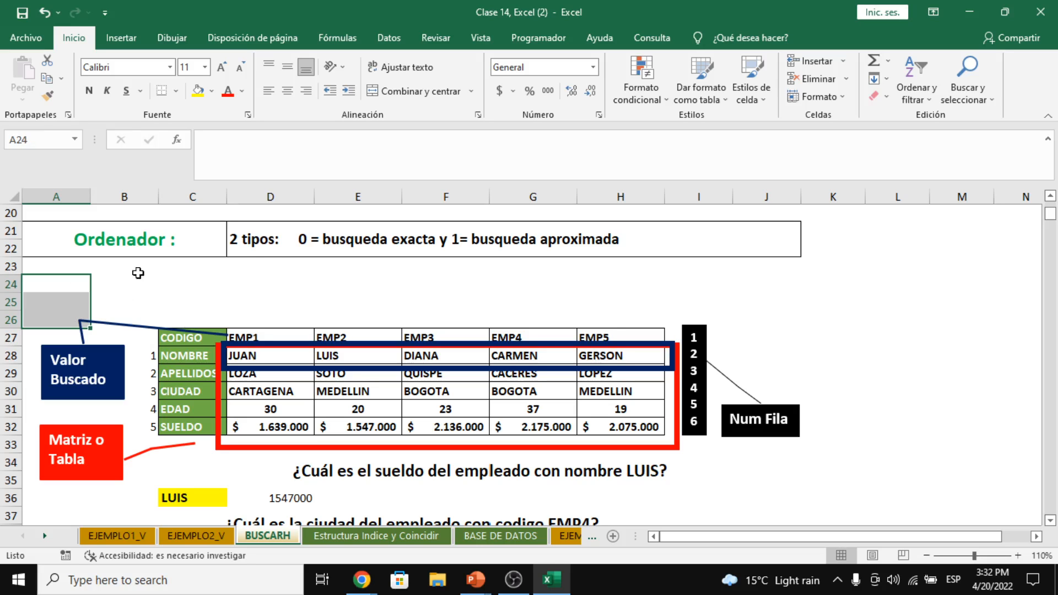
click(369, 287)
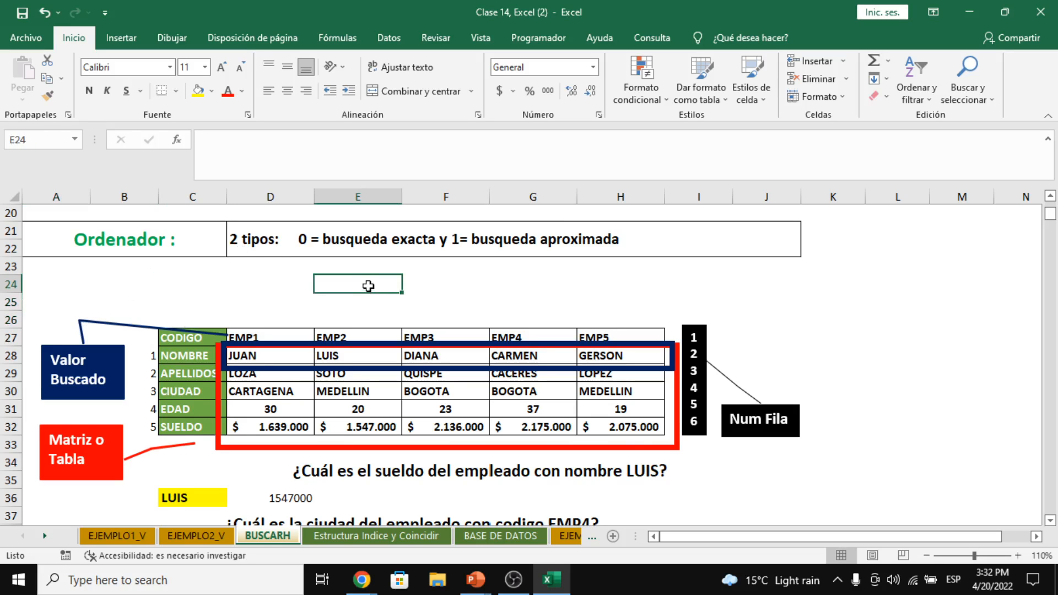
scroll(368, 288, down, 5)
scroll(369, 288, down, 1)
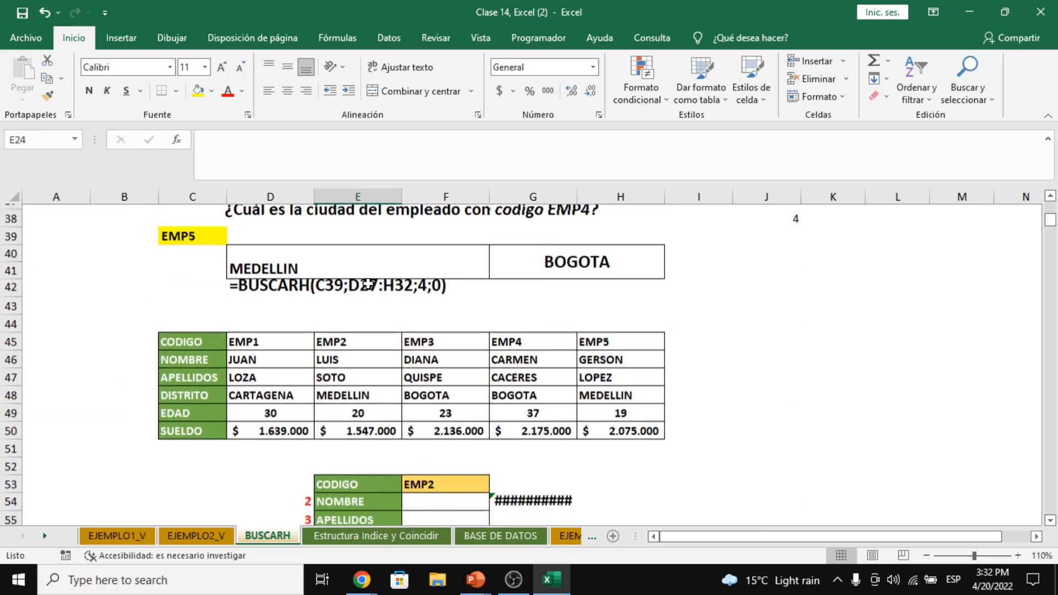
scroll(368, 285, down, 1)
Switch to the Google Meet call and reconnect the computer to the first available Wi-Fi network
key(alt+Tab)
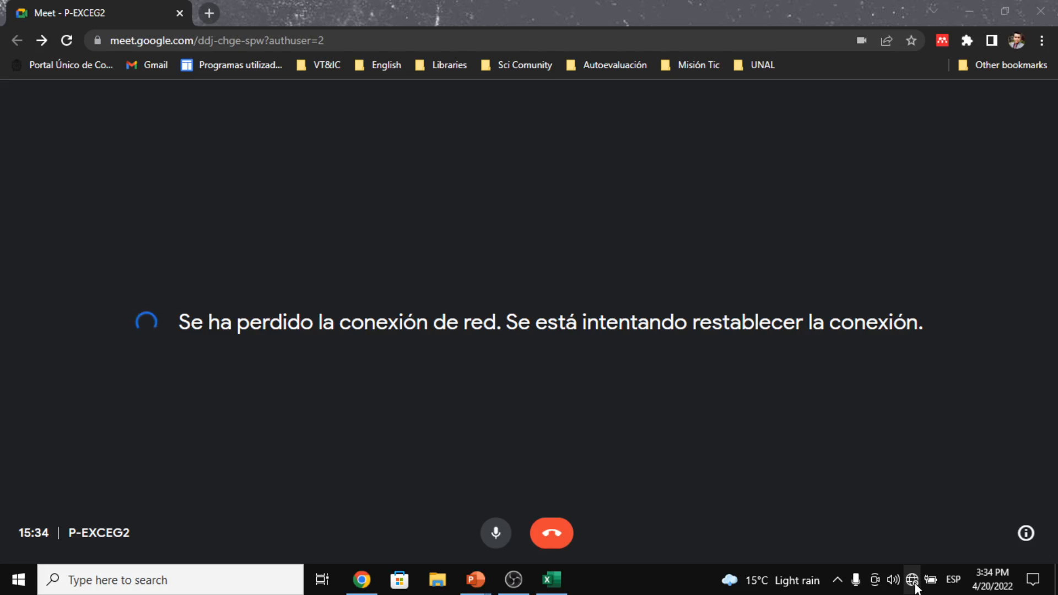
click(913, 583)
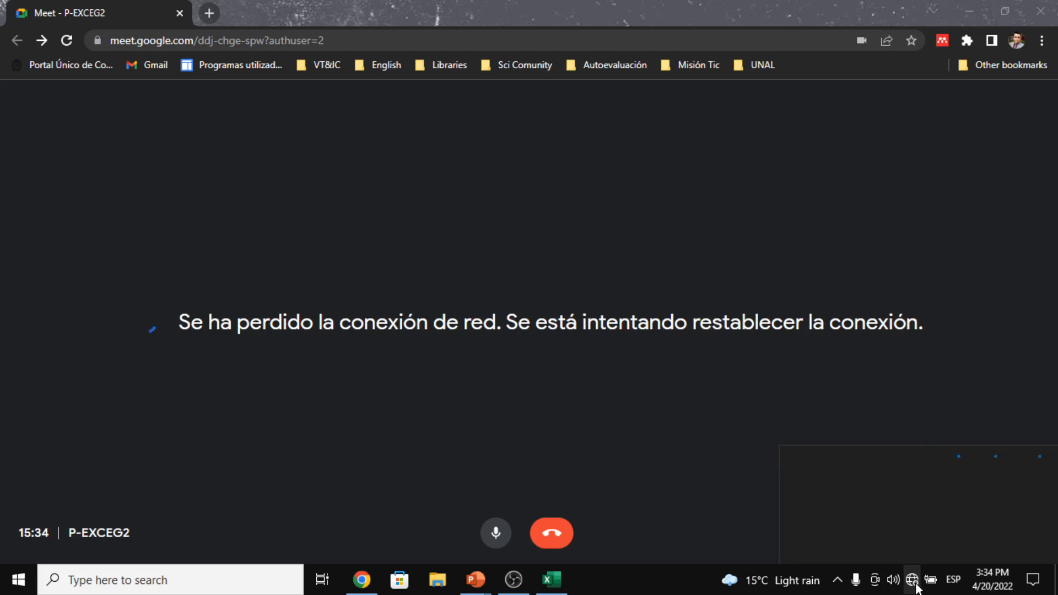
click(832, 145)
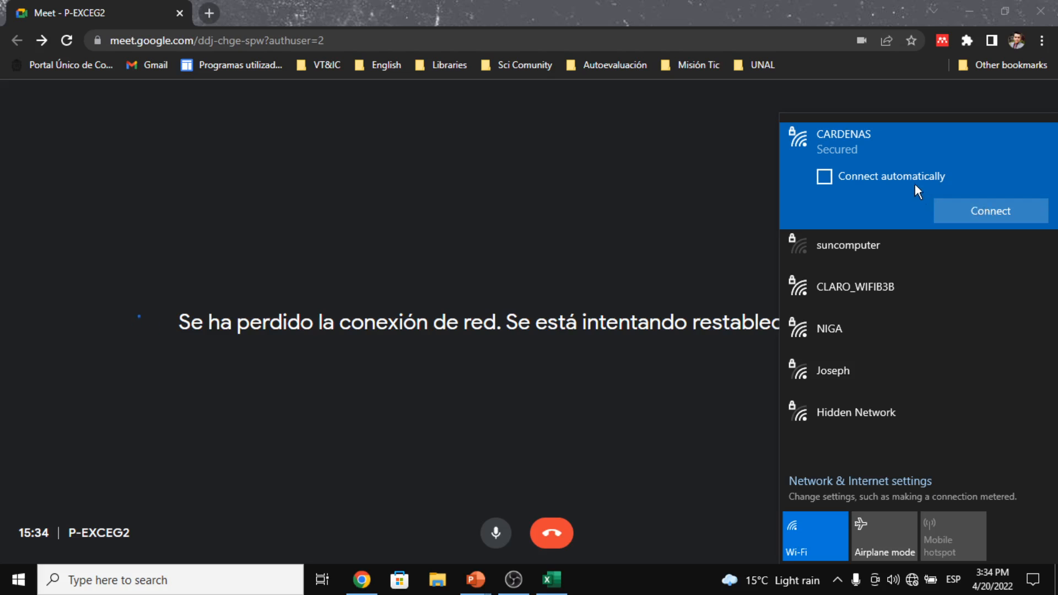
click(951, 211)
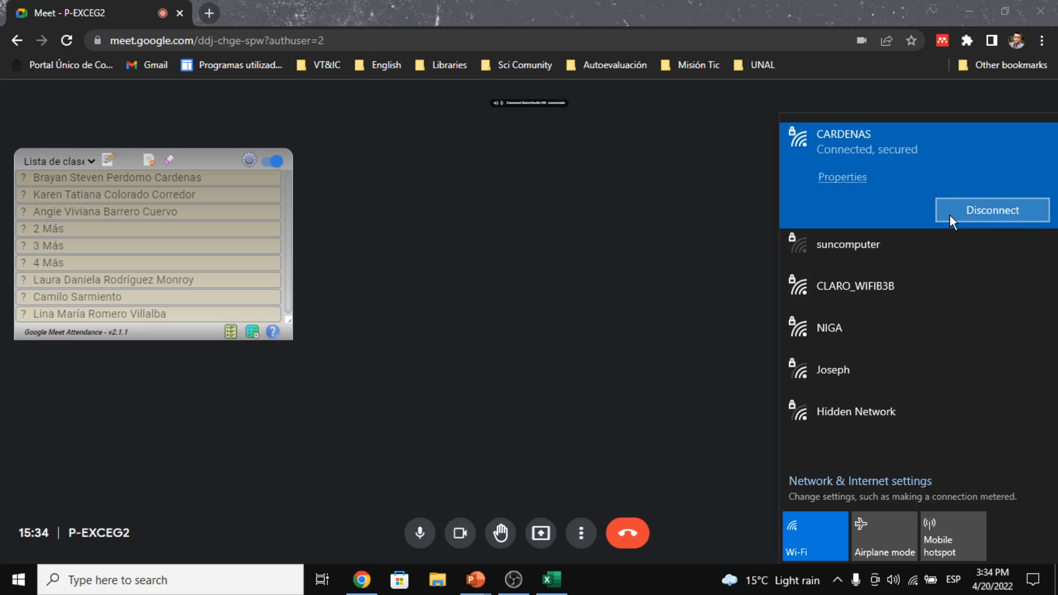
click(689, 302)
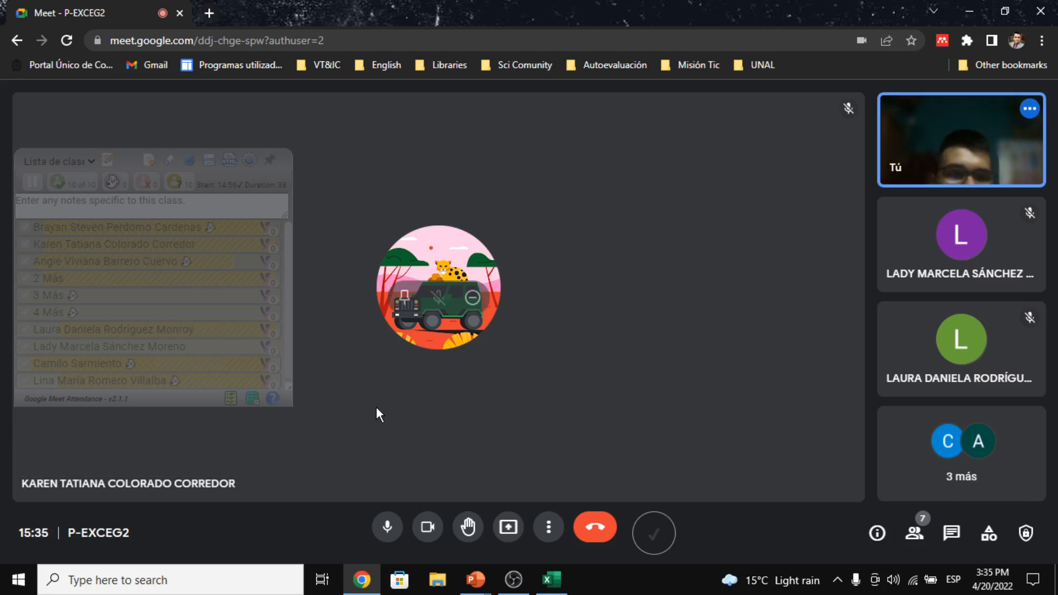
Move the attendance list out of the way, share the entire screen in the call and hide the sharing notice
drag(161, 168, 987, 568)
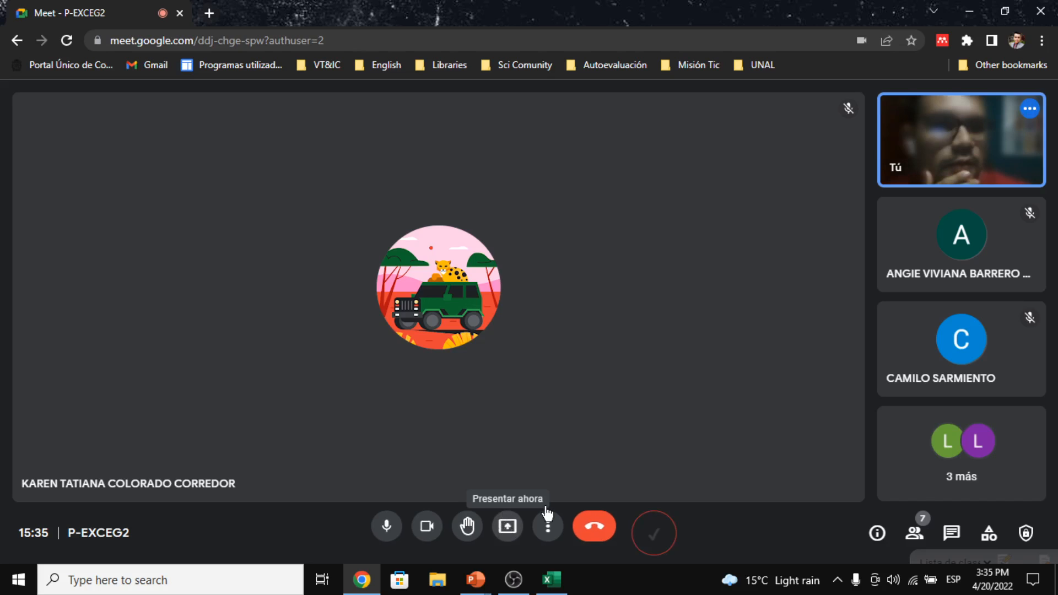
click(514, 521)
click(538, 416)
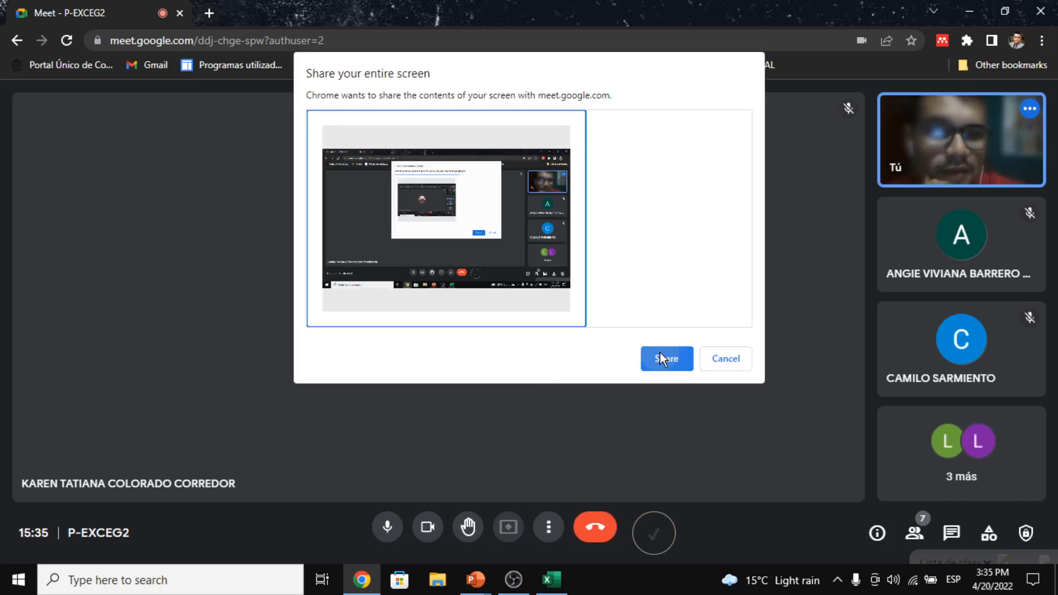
click(659, 359)
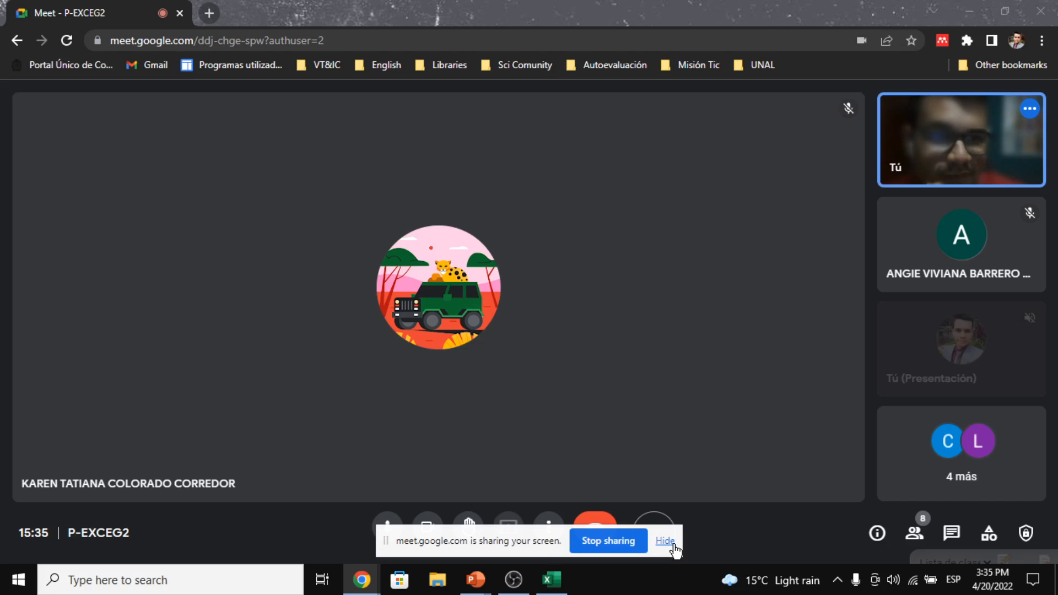
click(664, 540)
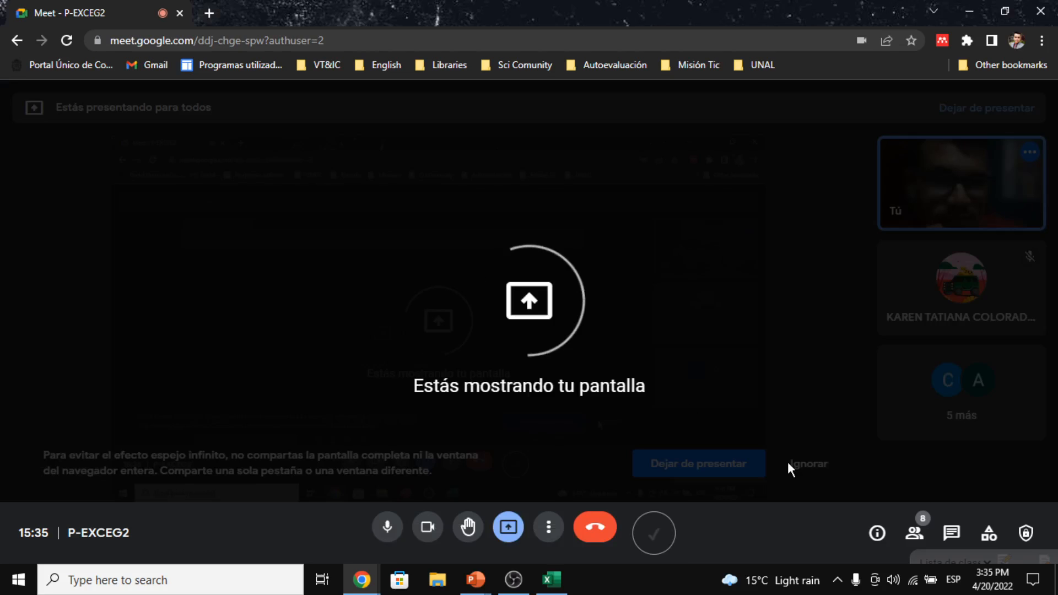
Switch back to the Excel workbook and highlight row 24 from A24 across the sheet
key(alt+Tab)
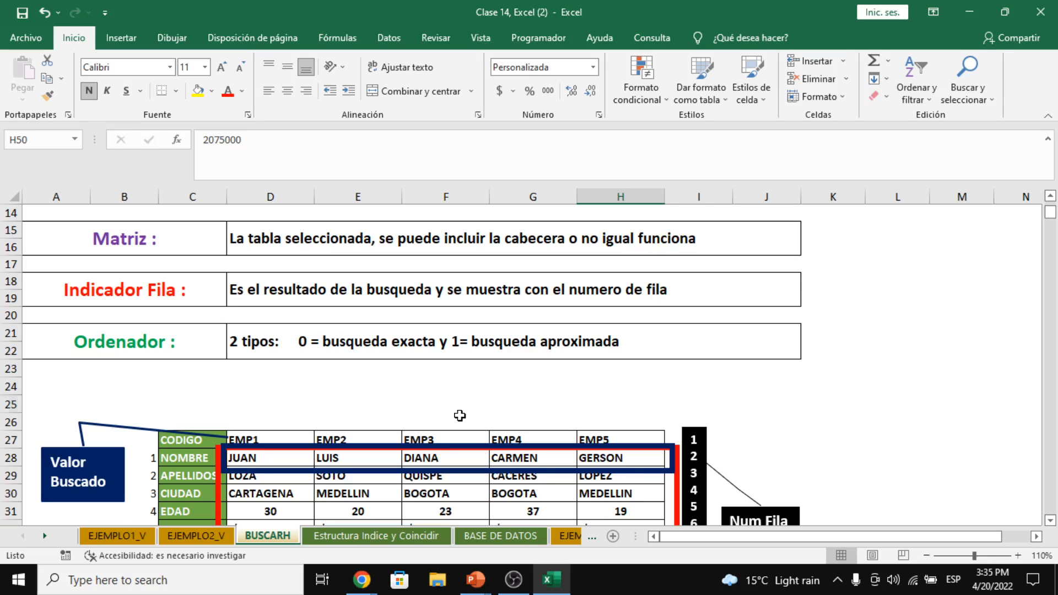
click(458, 409)
click(429, 373)
scroll(422, 394, down, 1)
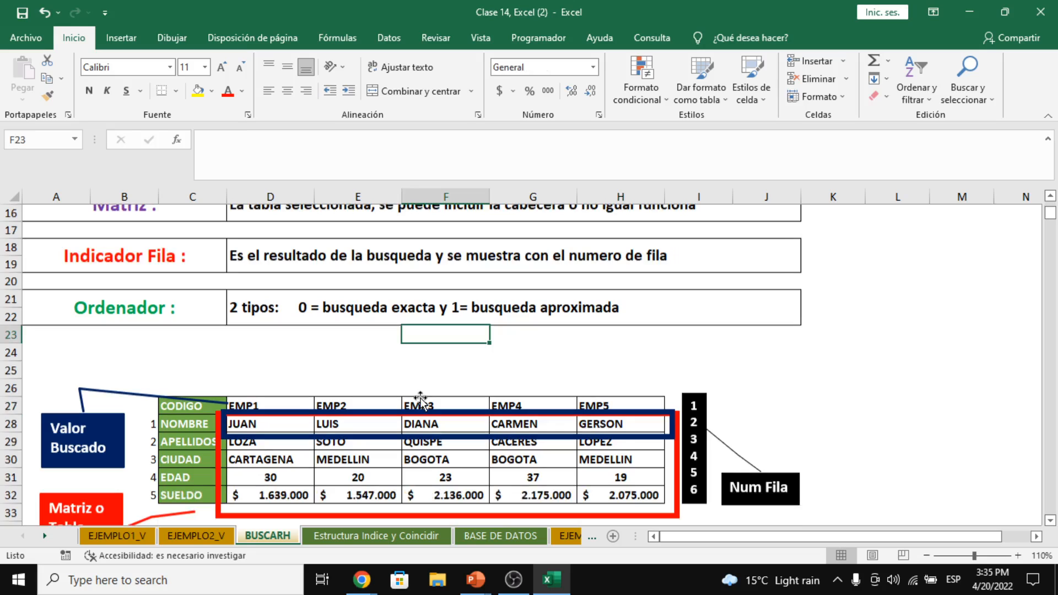
scroll(421, 398, down, 2)
click(59, 285)
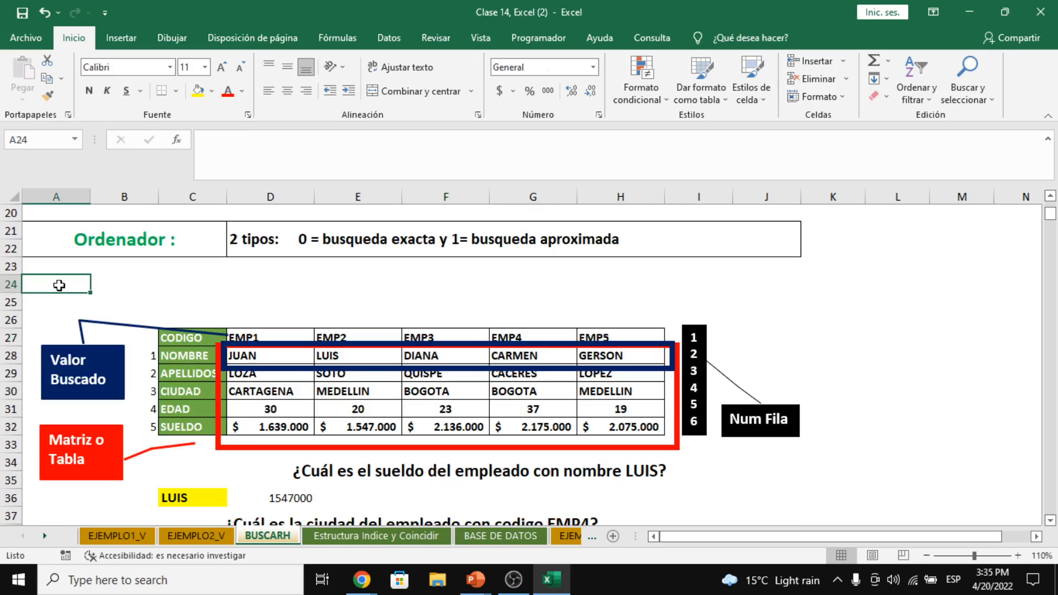
drag(59, 285, 626, 284)
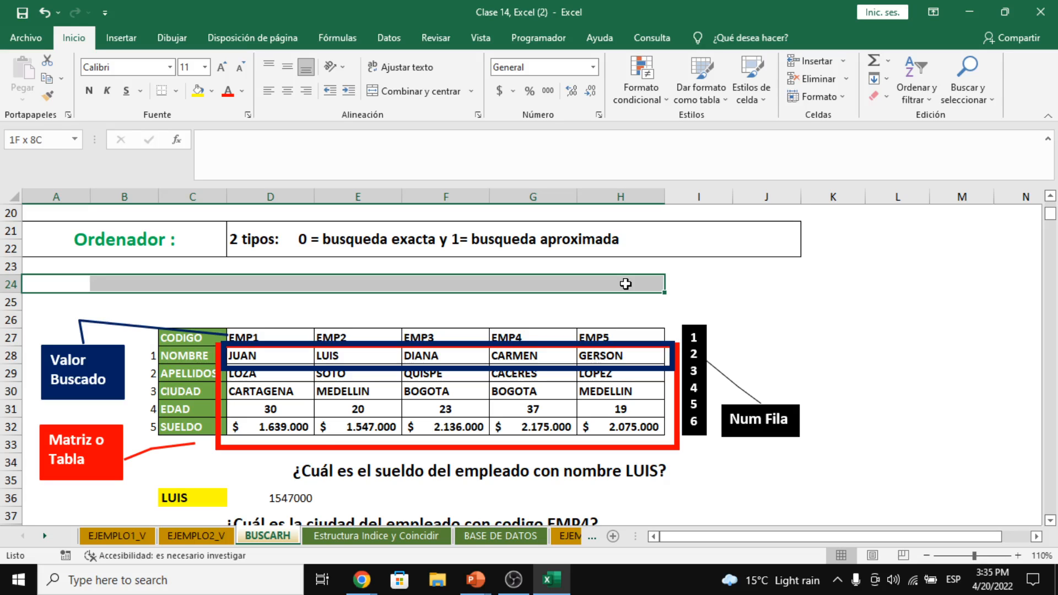
drag(626, 284, 715, 269)
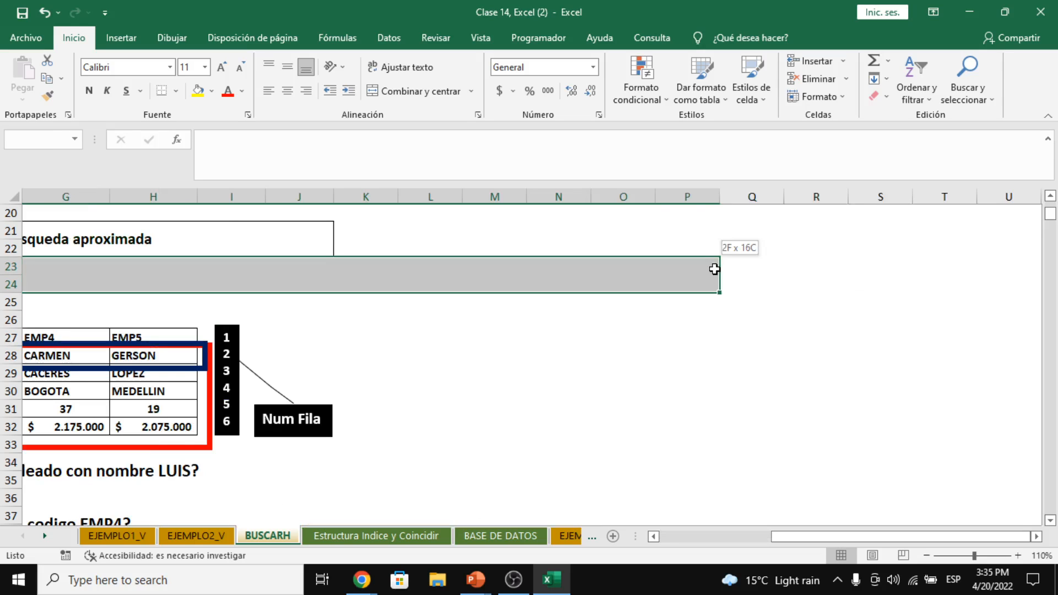
drag(796, 536, 684, 540)
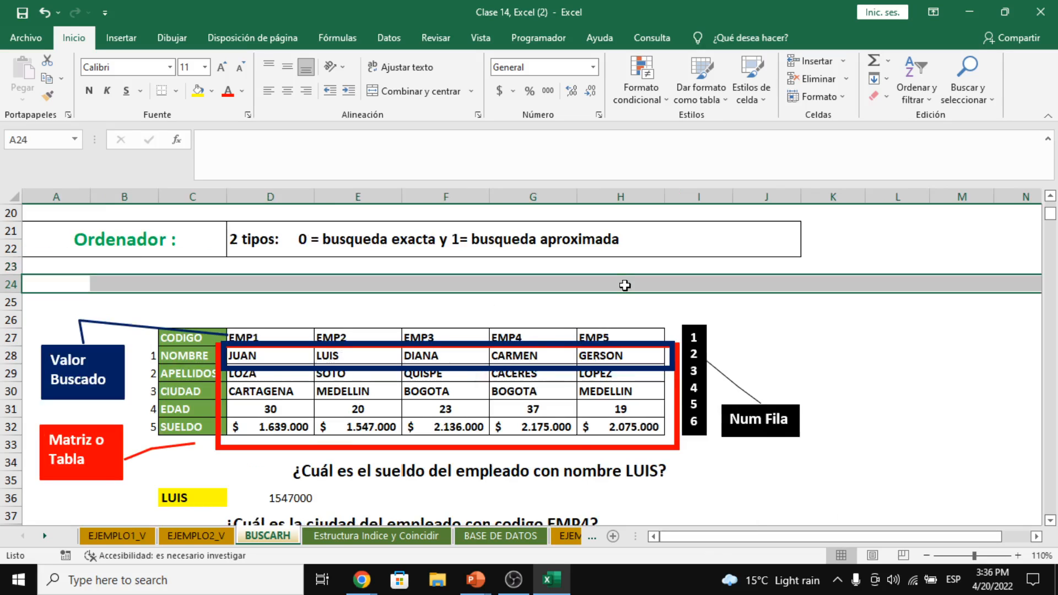
Add columns H to K to the highlighted row, and reselect only row 24 starting from A24
click(622, 190)
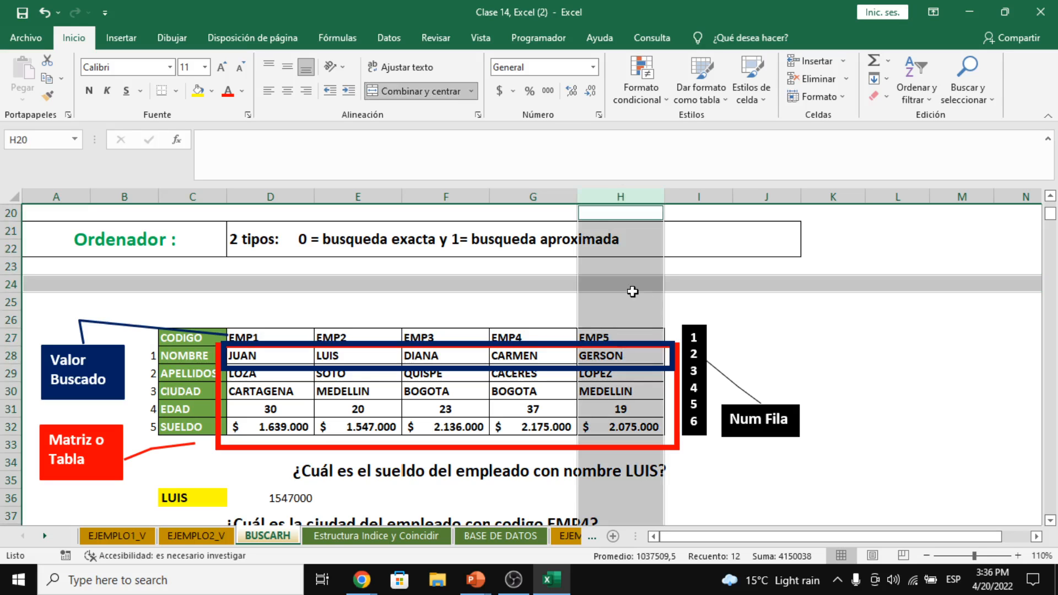
drag(683, 191, 838, 190)
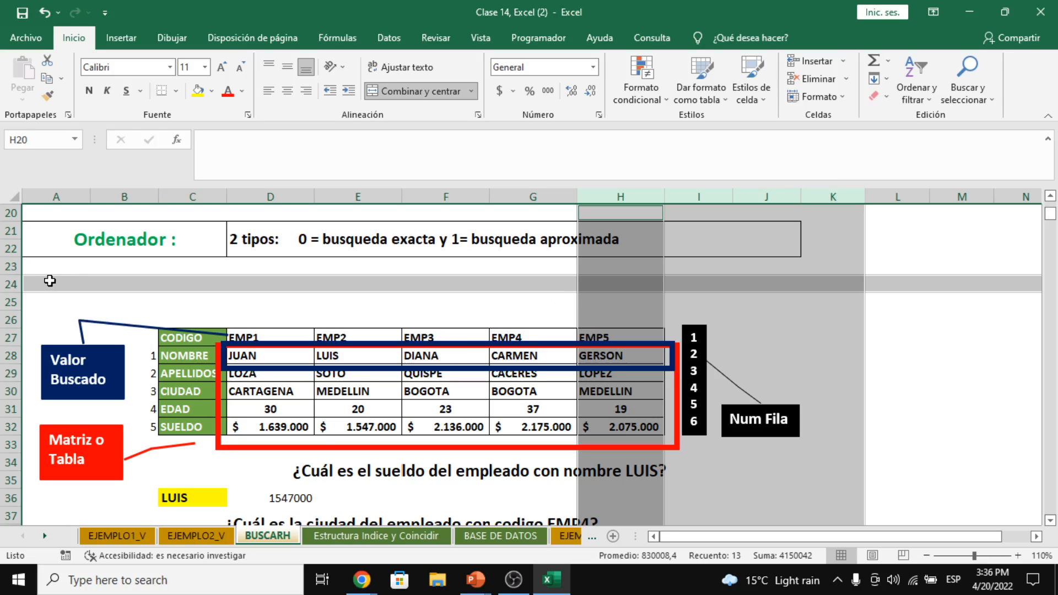
mouse_move(49, 282)
mouse_down()
mouse_move(882, 278)
mouse_move(996, 292)
mouse_up()
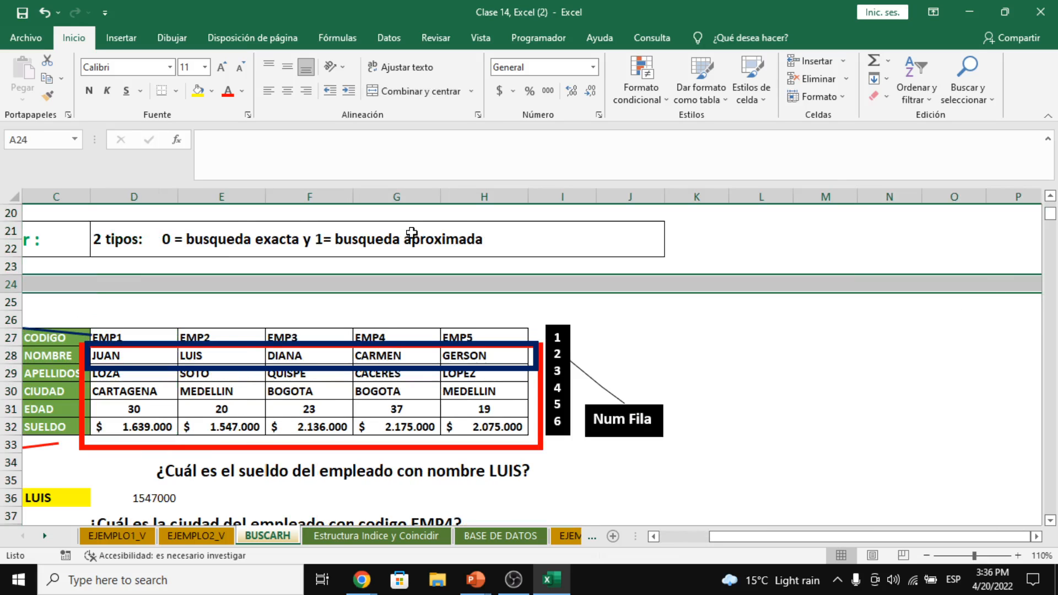
drag(754, 538, 695, 537)
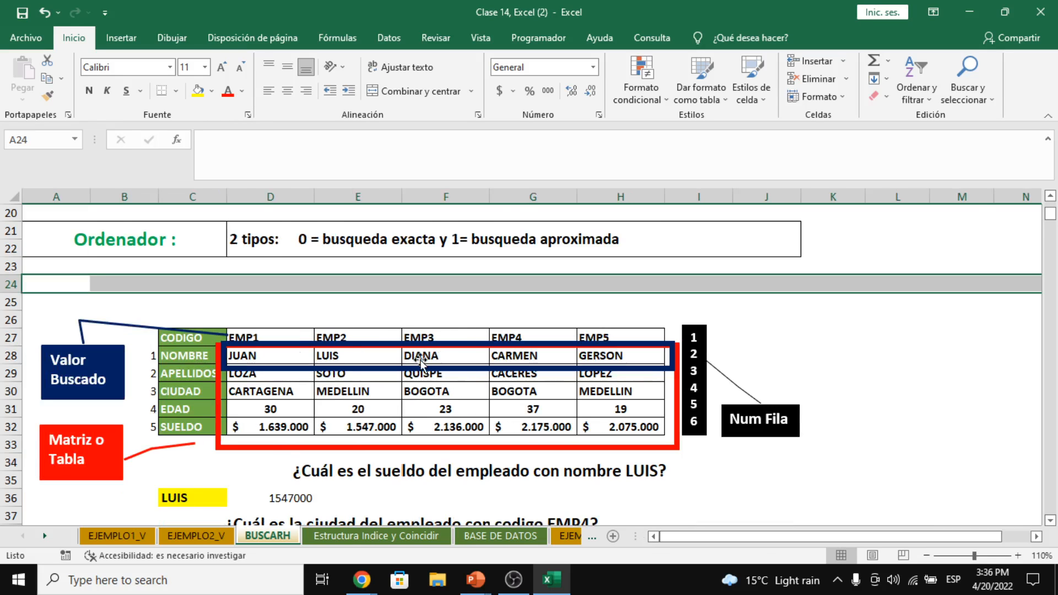
Switch to the Google Meet call to check the ongoing screen presentation, and return to the Excel workbook
click(359, 579)
mouse_move(313, 511)
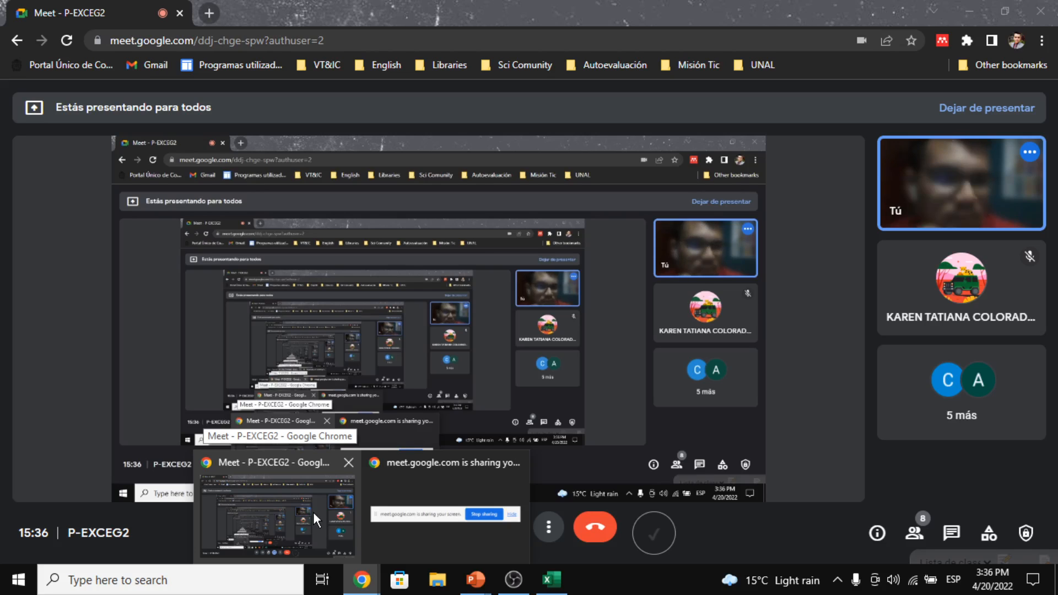
click(313, 512)
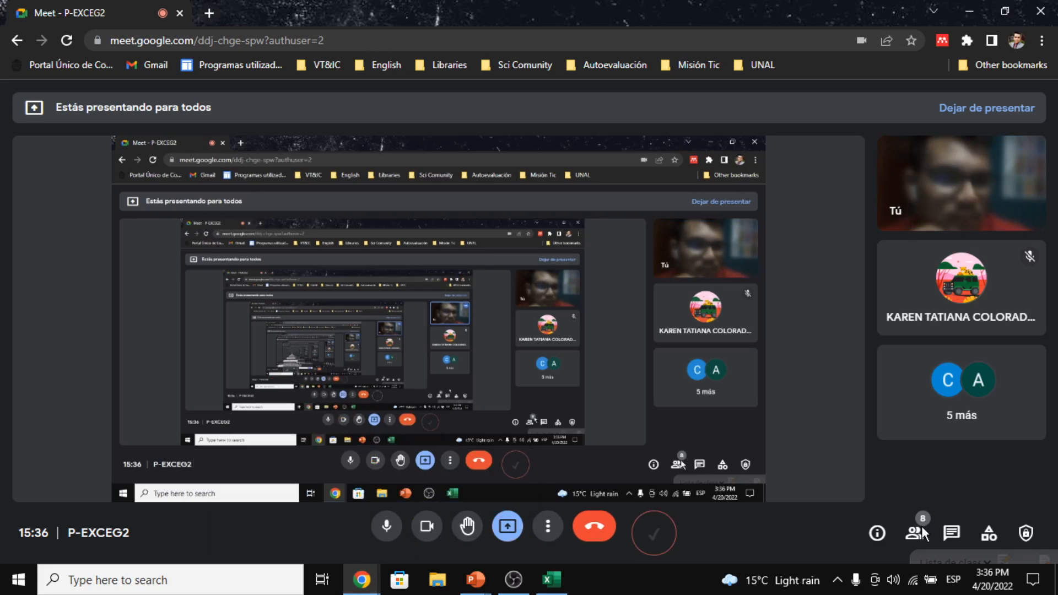
key(alt+Tab)
Correct the function name in G54 so that the formula reads =FORMULATEXTO(F54)
scroll(604, 408, down, 1)
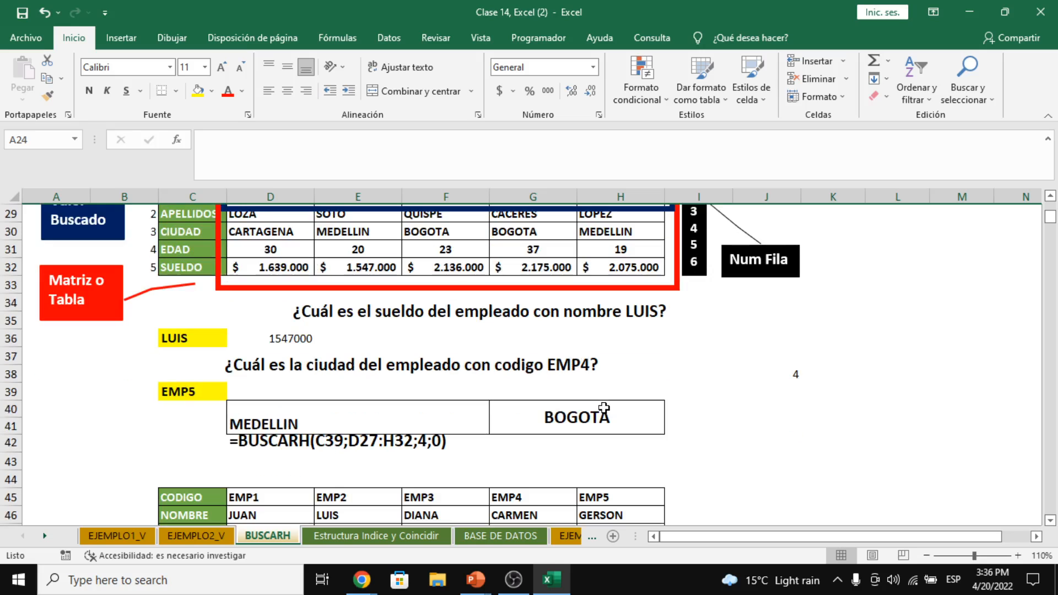
scroll(604, 408, down, 5)
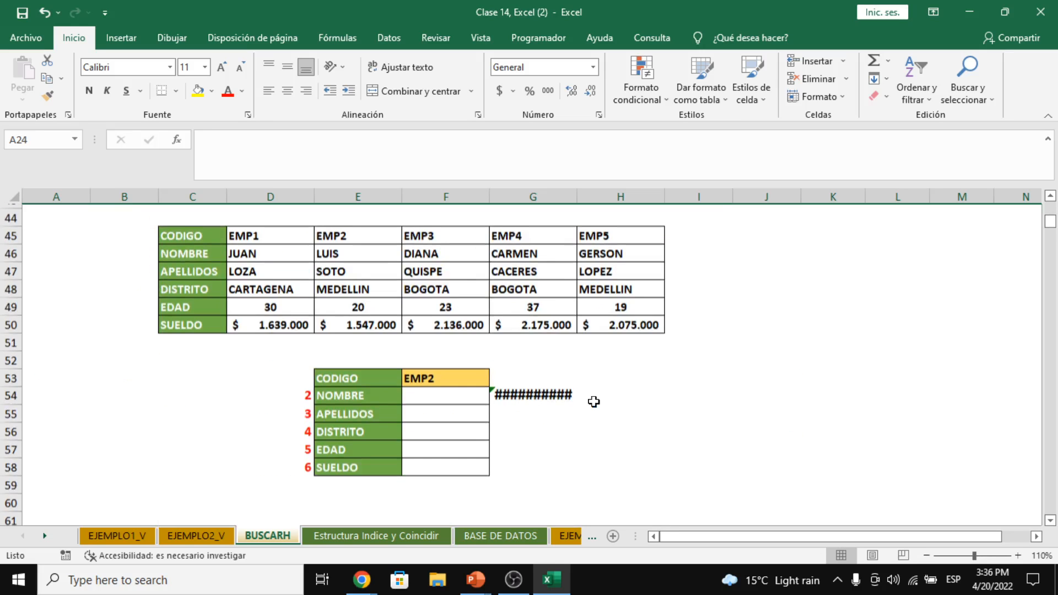
click(534, 389)
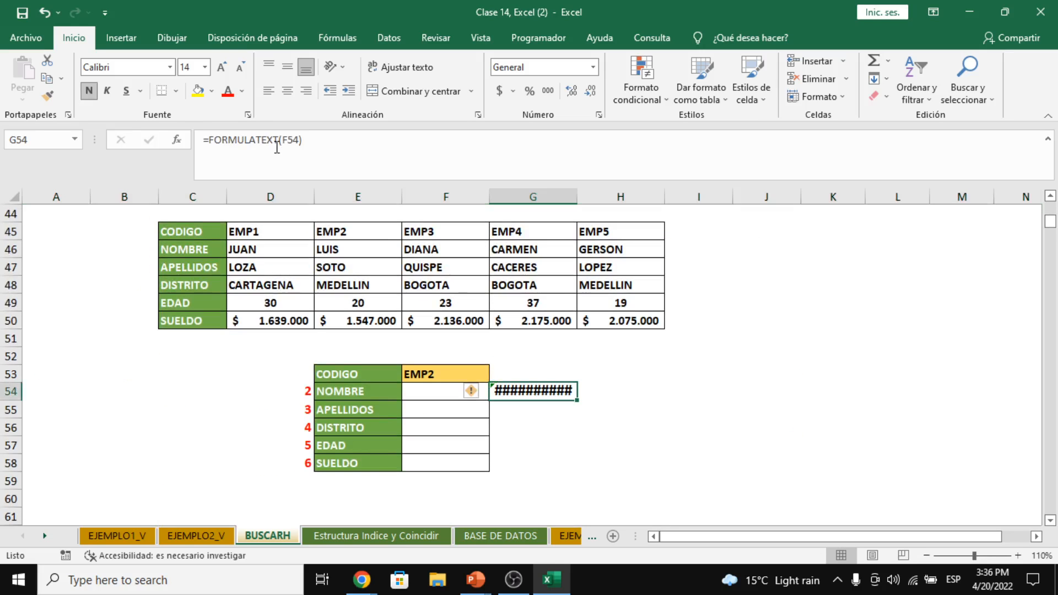
click(278, 145)
text(o)
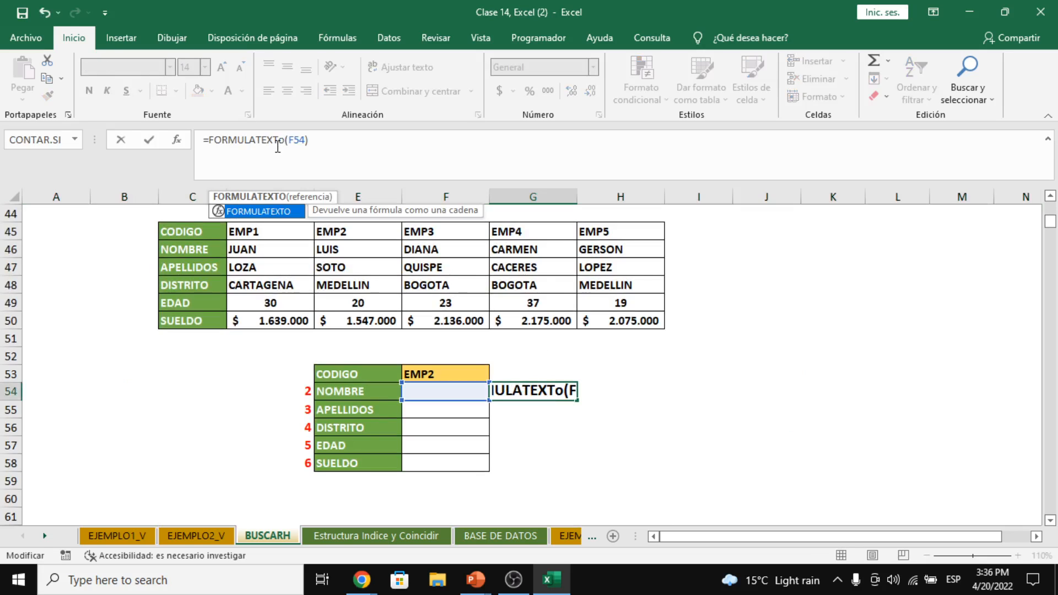
key(Return)
Highlight the lookup form E53:F58 and choose EMP1 as the employee code in F53
scroll(439, 440, up, 1)
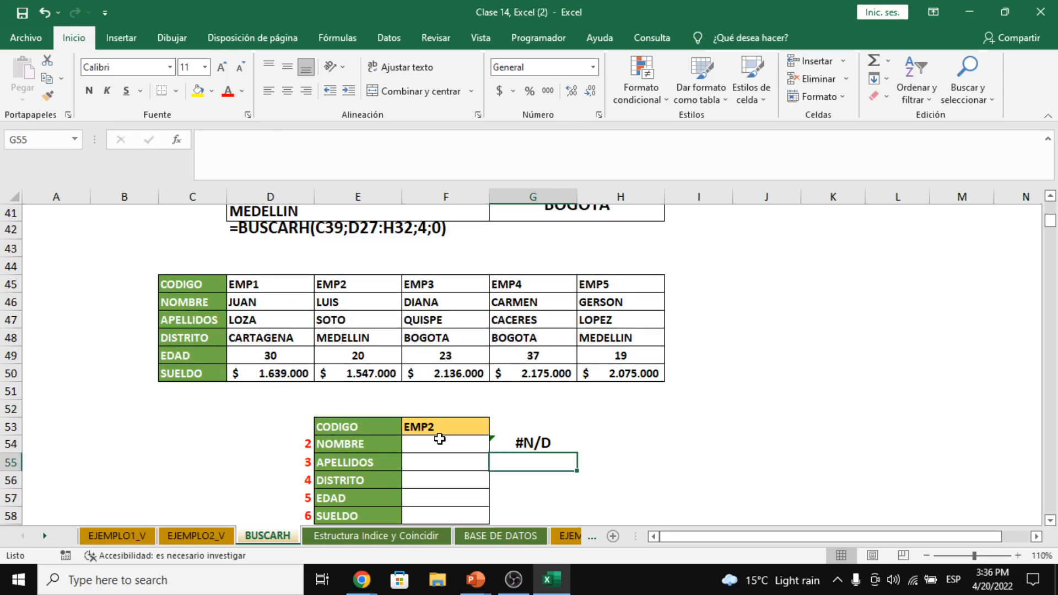
scroll(439, 440, down, 1)
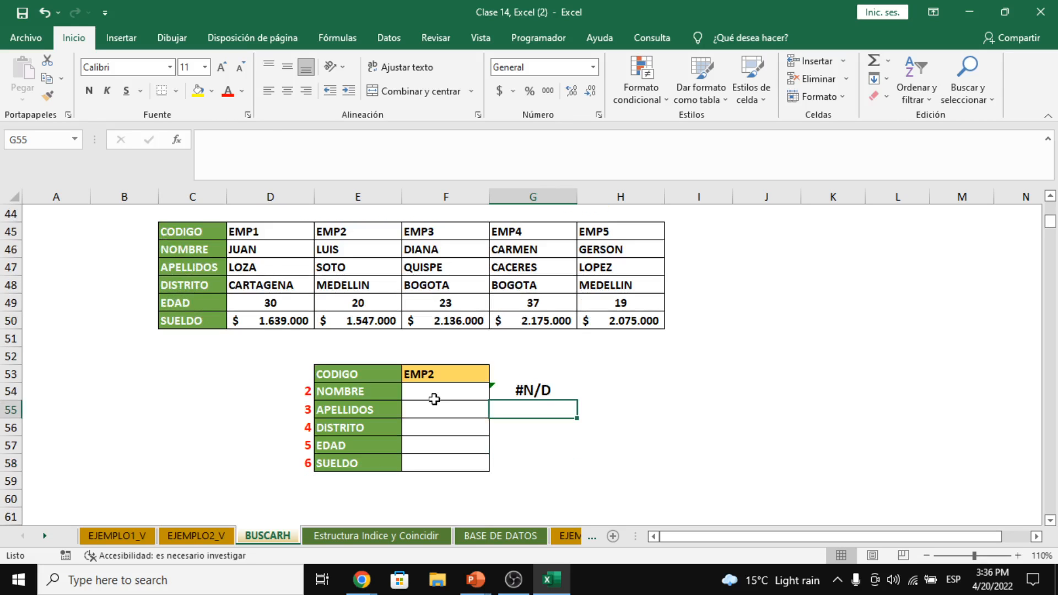
drag(366, 378, 424, 467)
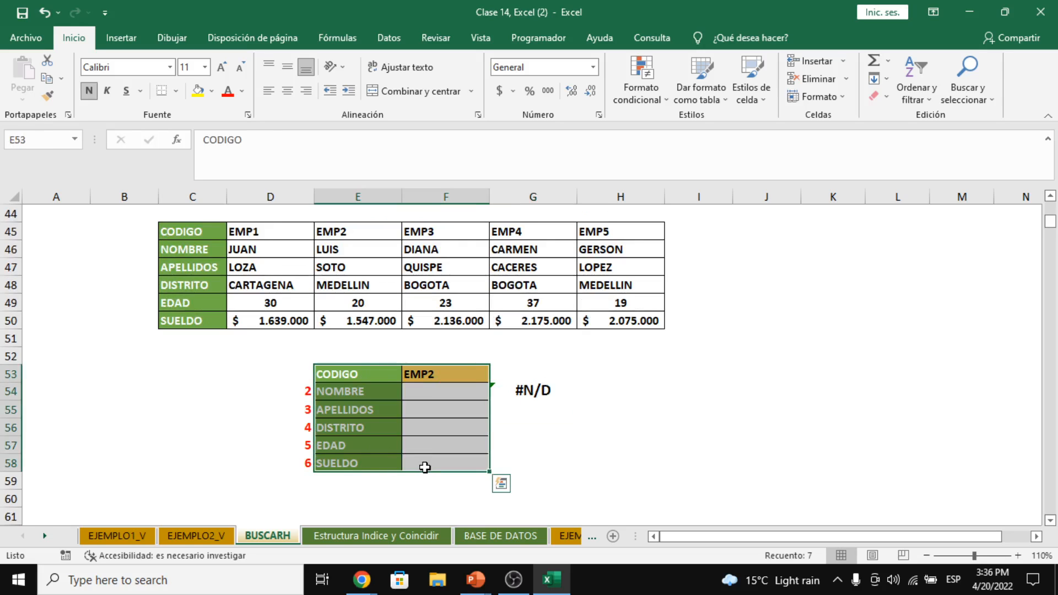
click(436, 380)
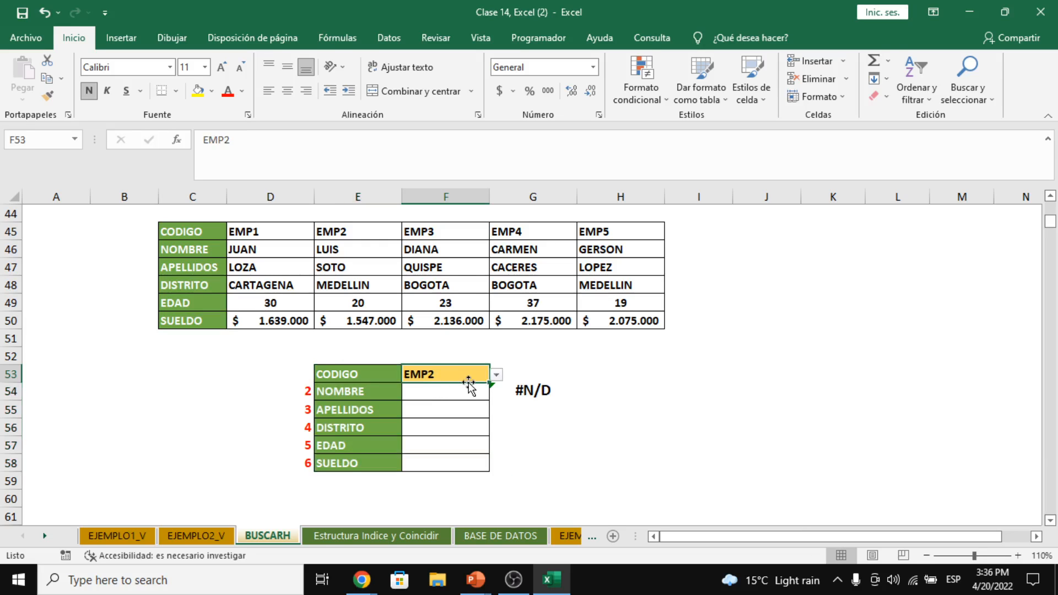
click(496, 377)
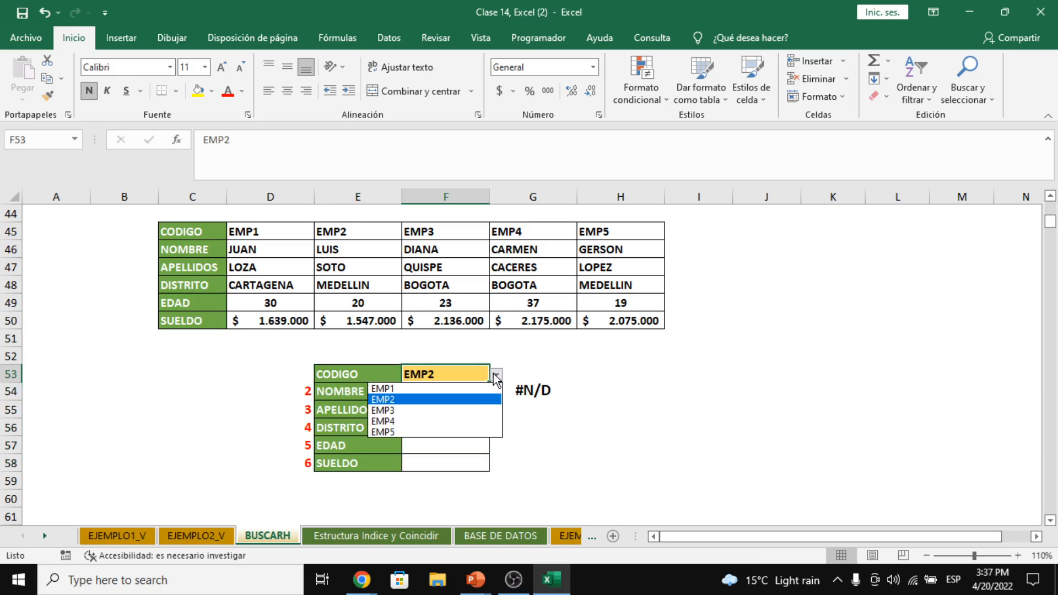
click(463, 392)
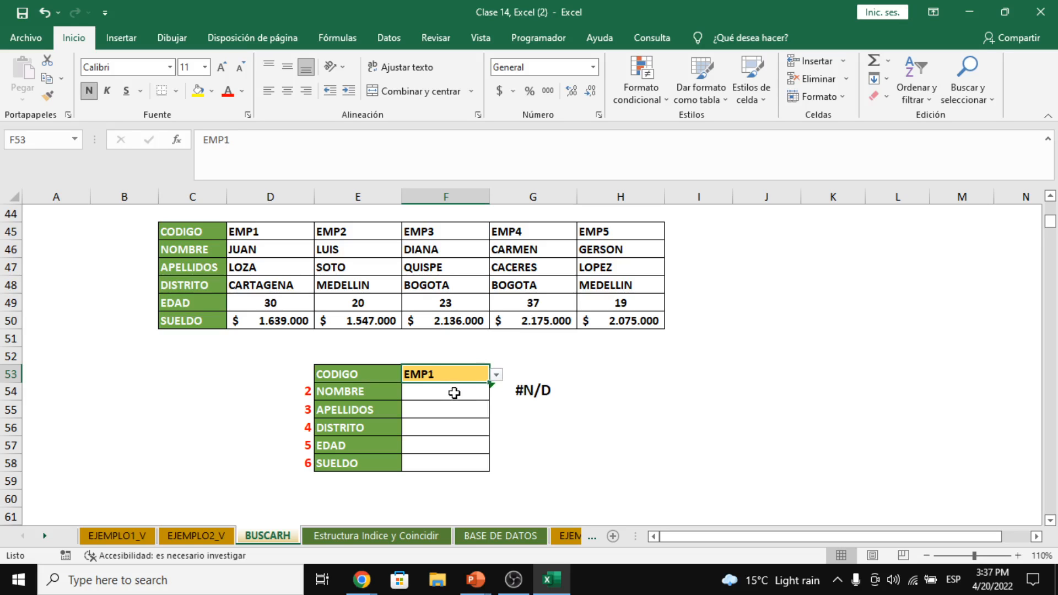
Highlight the form's fields E54:F58 and go through the empty result cells F54 to F58 one by one
click(333, 392)
shift+click(461, 465)
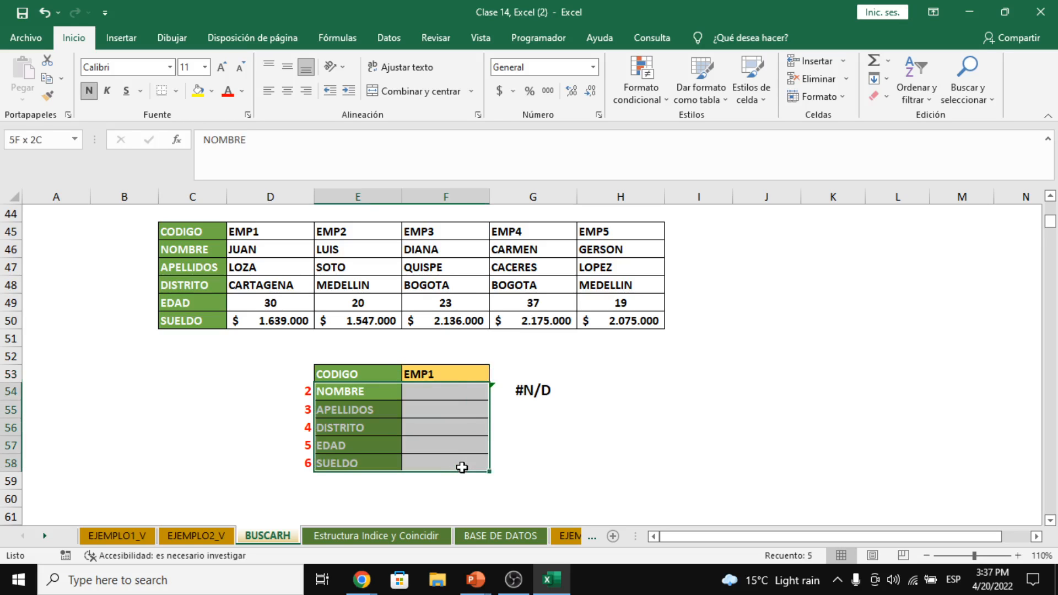
click(453, 396)
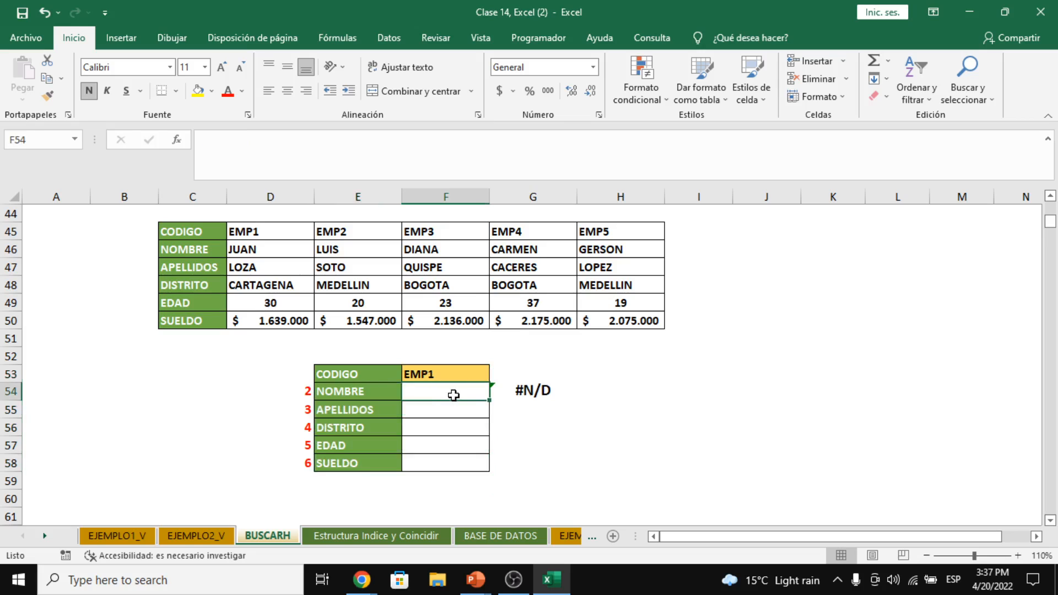
drag(453, 395, 469, 462)
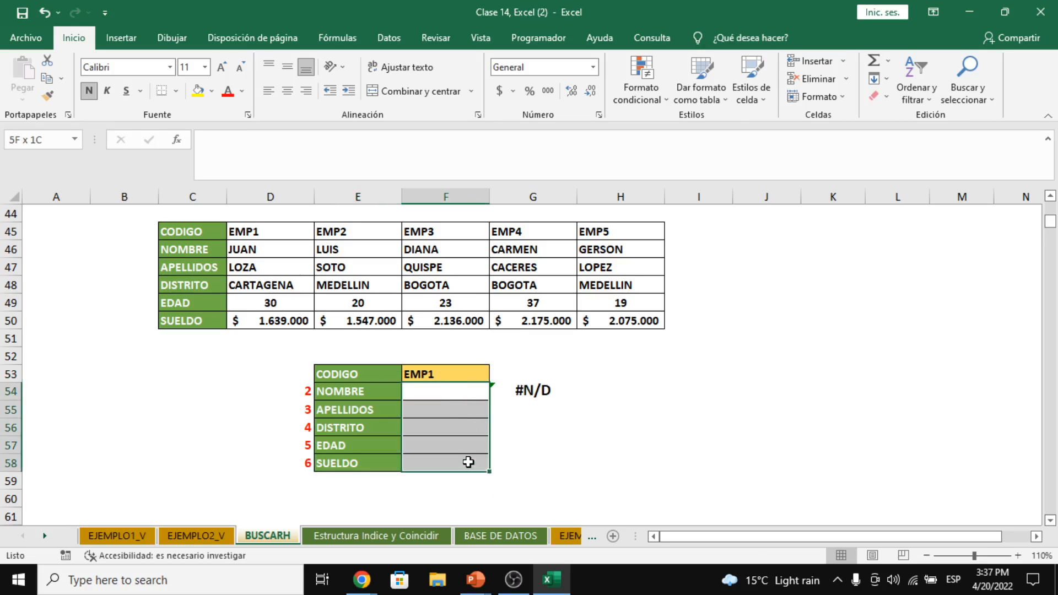
click(450, 397)
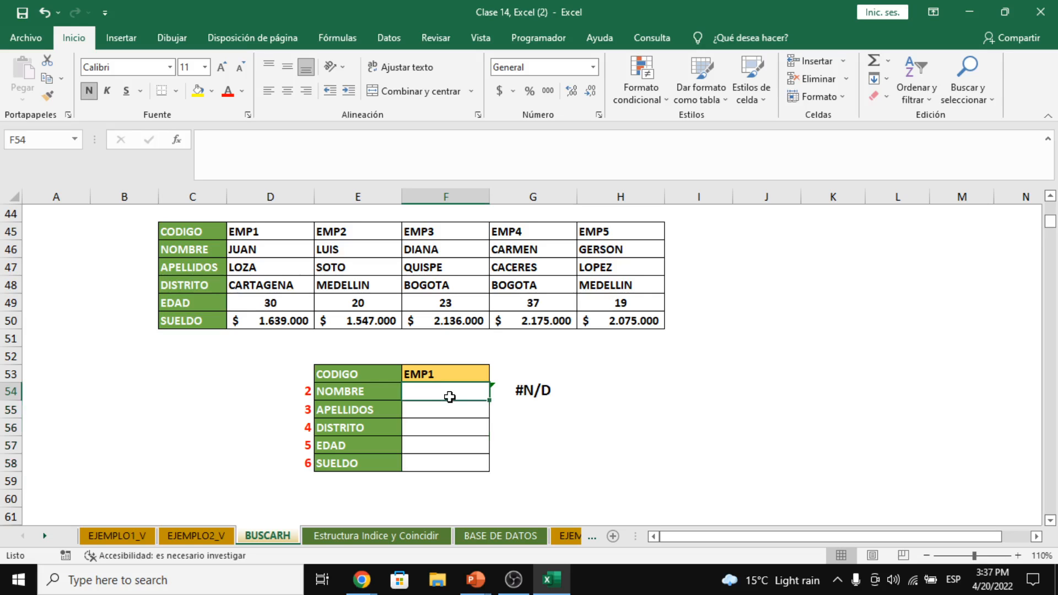
double_click(451, 406)
double_click(458, 433)
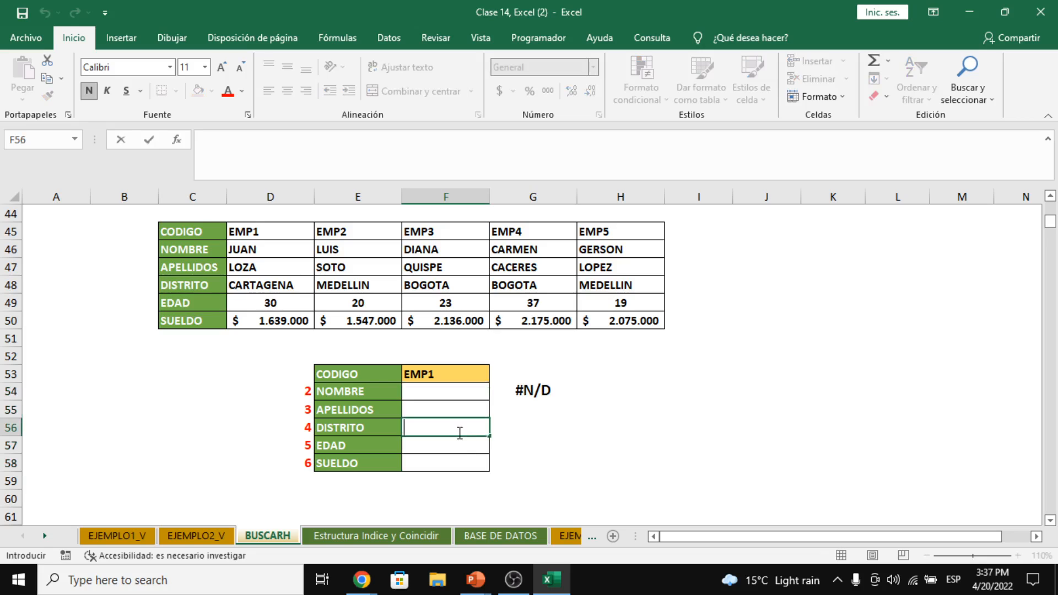
double_click(460, 446)
double_click(459, 461)
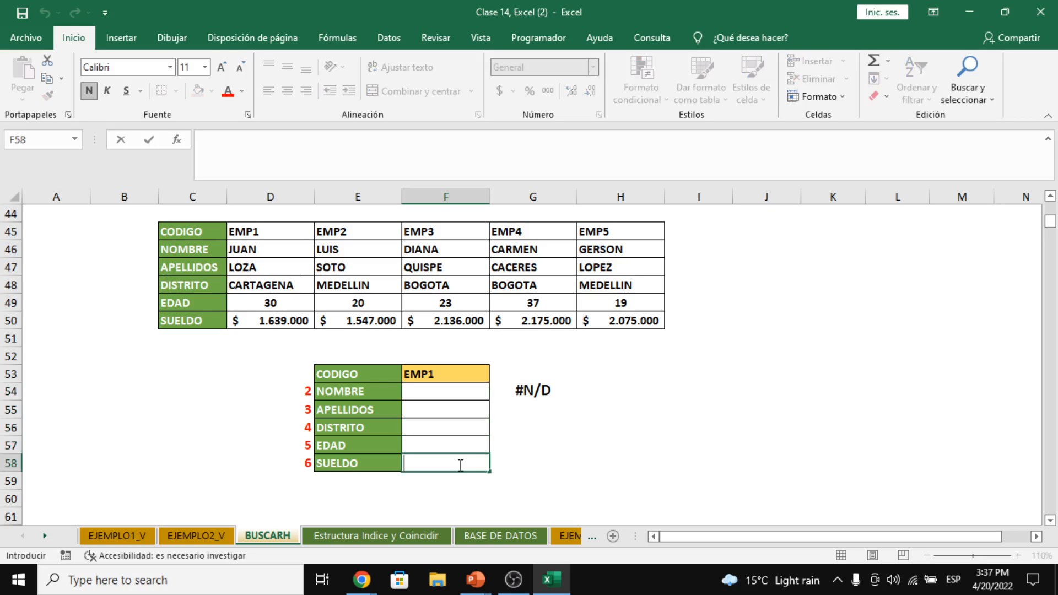
click(610, 446)
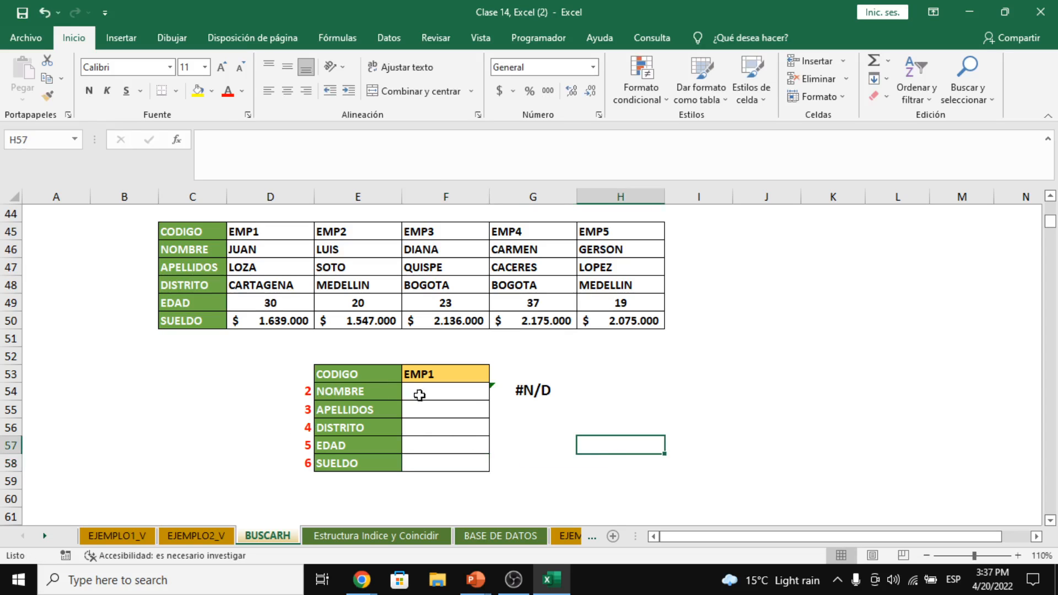
Highlight the source table's labels C45:C50 and go through the row numbers 2 to 6 beside the form
click(448, 395)
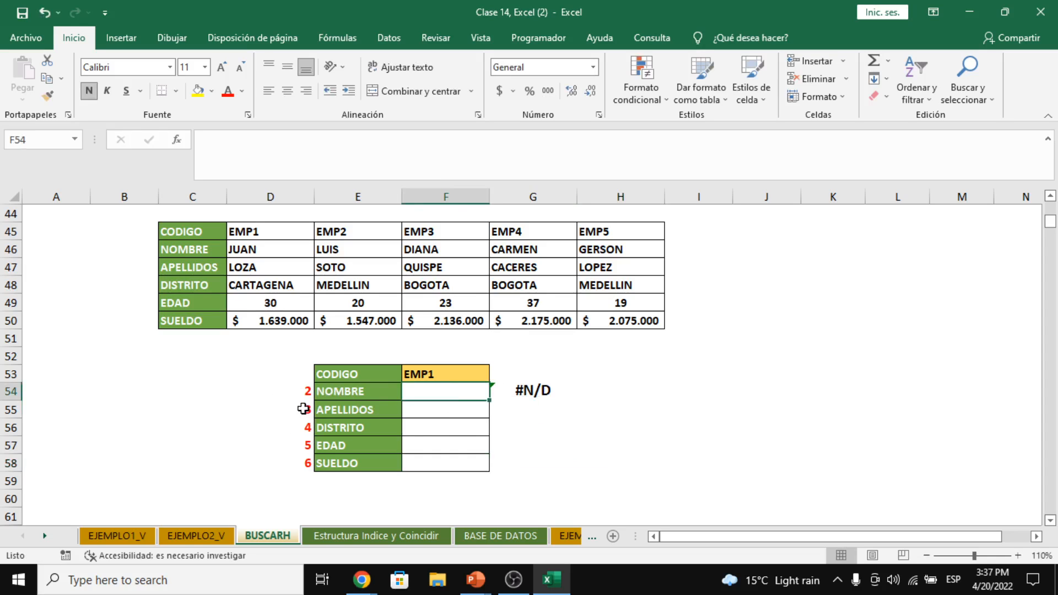
drag(192, 231, 189, 321)
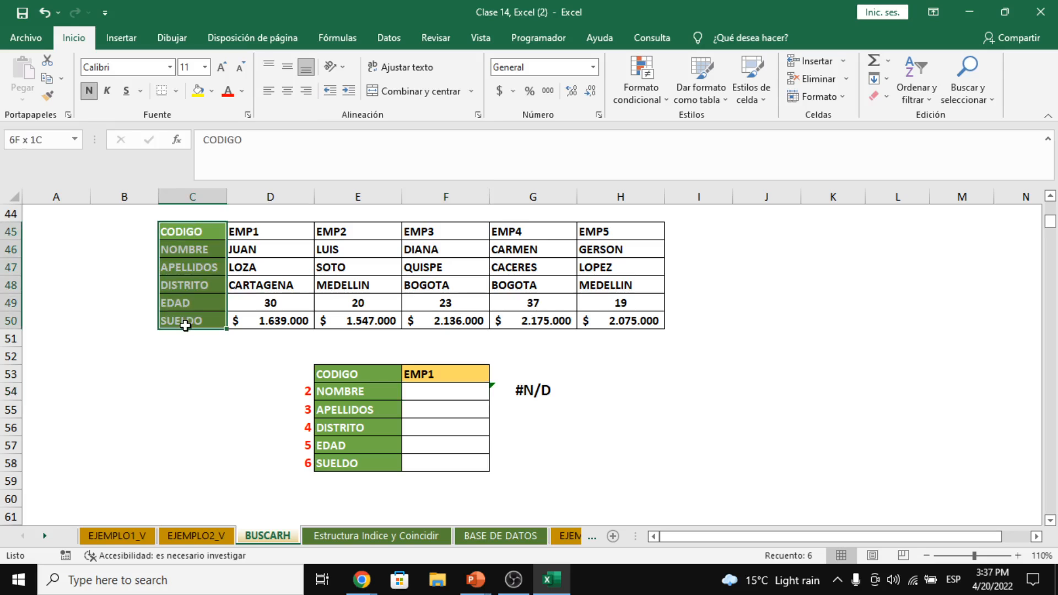
click(190, 254)
click(278, 401)
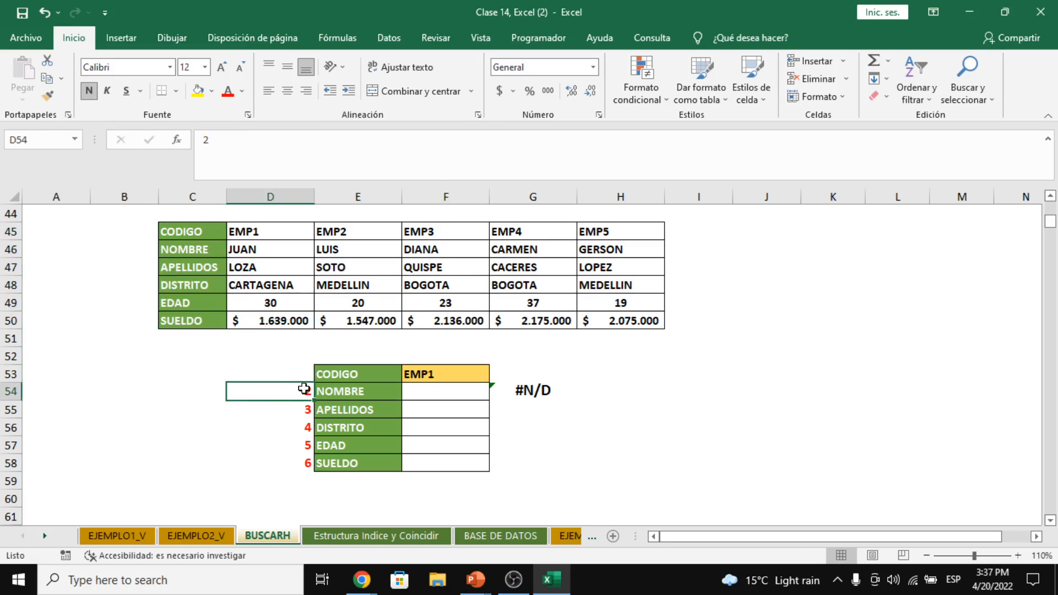
click(300, 411)
click(300, 428)
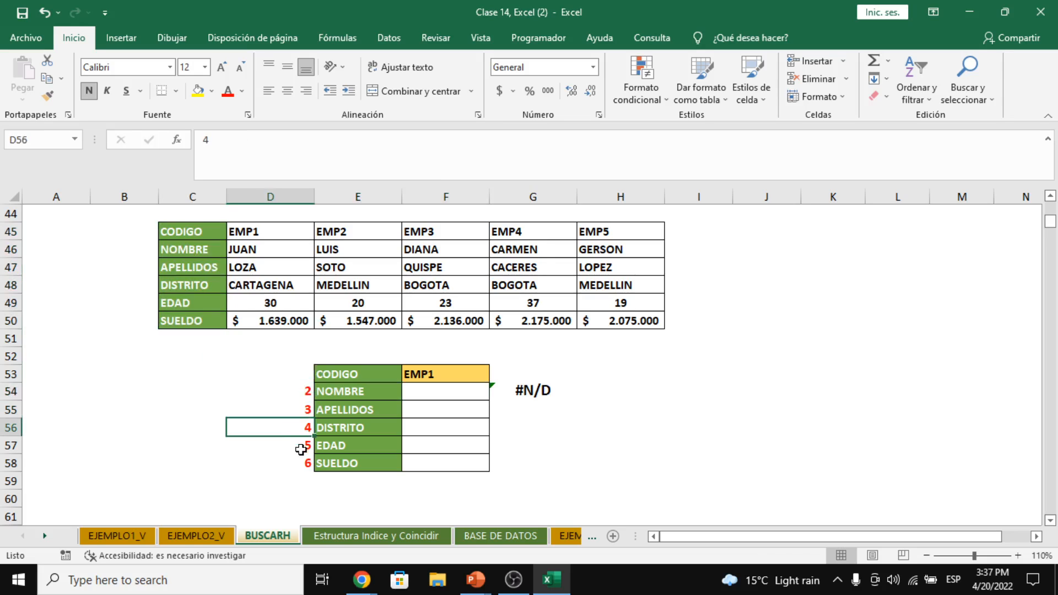
click(300, 445)
click(299, 463)
Point out the row numbers in D54 and D56, highlight D54:D58 as a whole, and return to F54
double_click(442, 392)
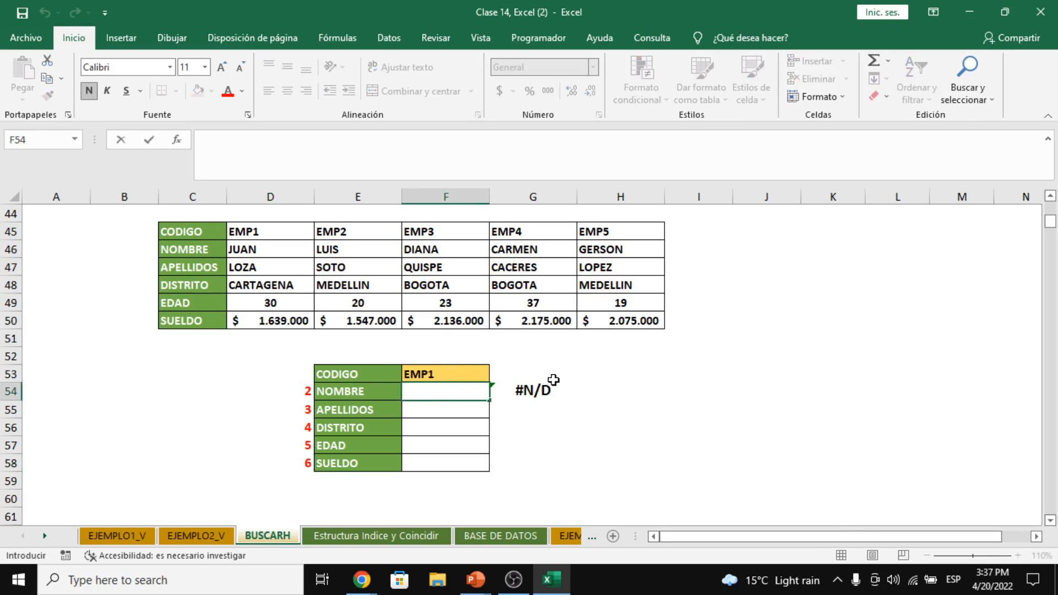
click(267, 391)
click(276, 429)
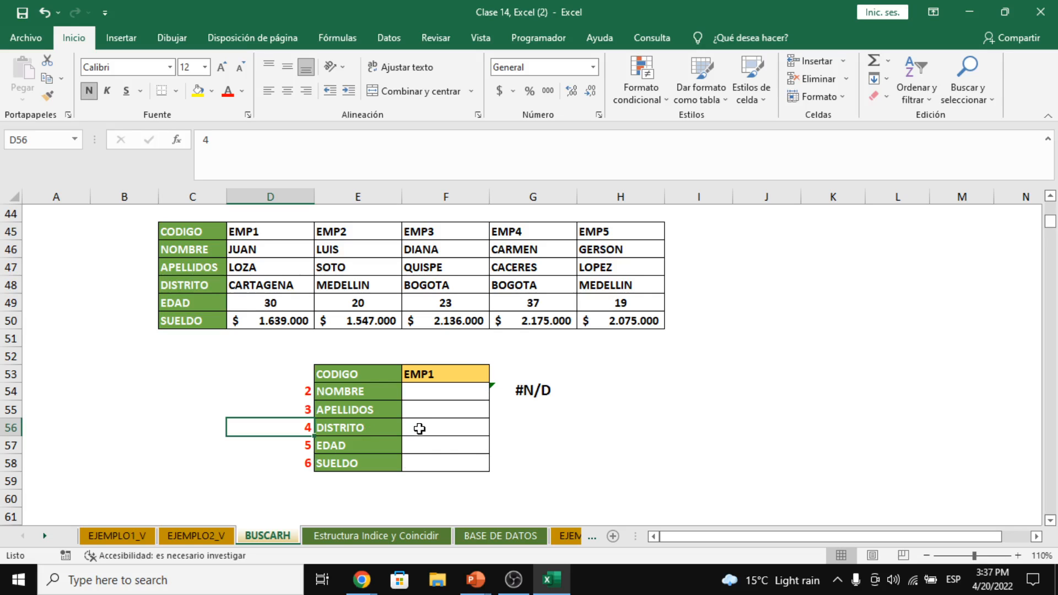
drag(307, 390, 302, 464)
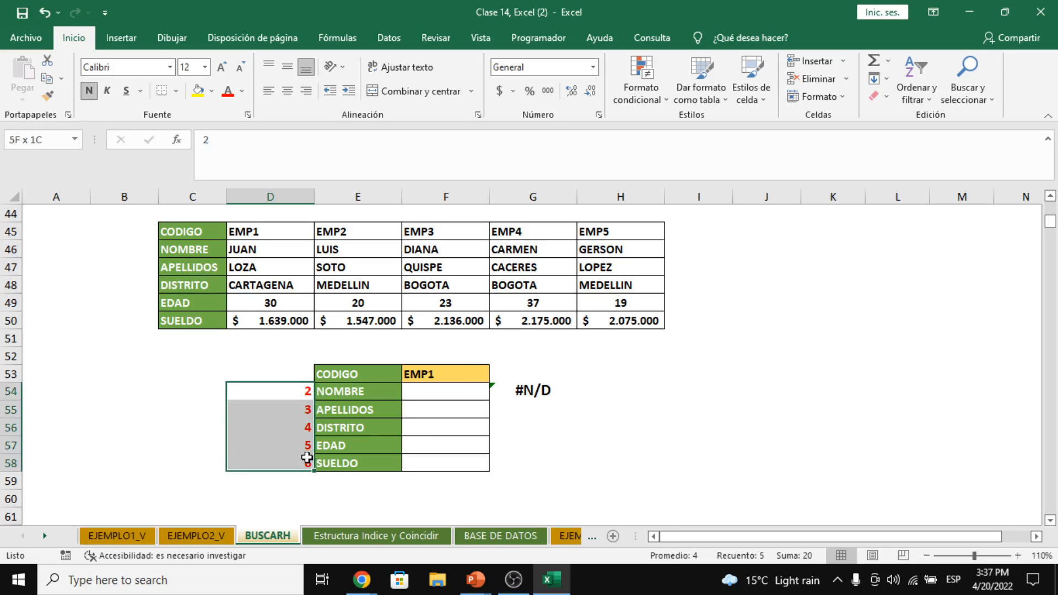
click(447, 391)
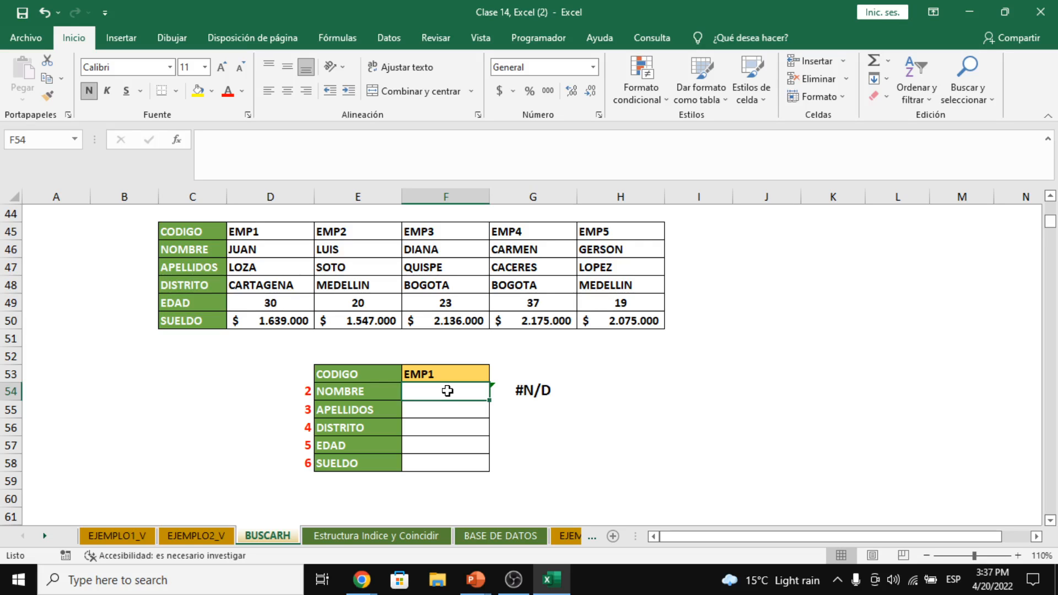
Fill the FORMULATEXTO formula from G54 down to G58
click(567, 392)
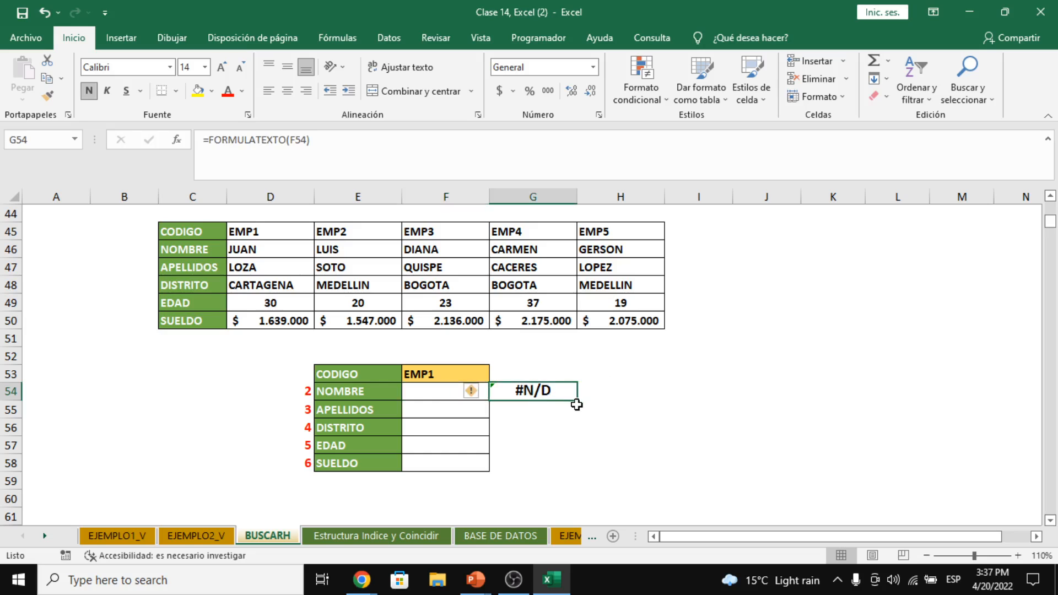
click(573, 403)
click(575, 396)
drag(577, 400, 577, 473)
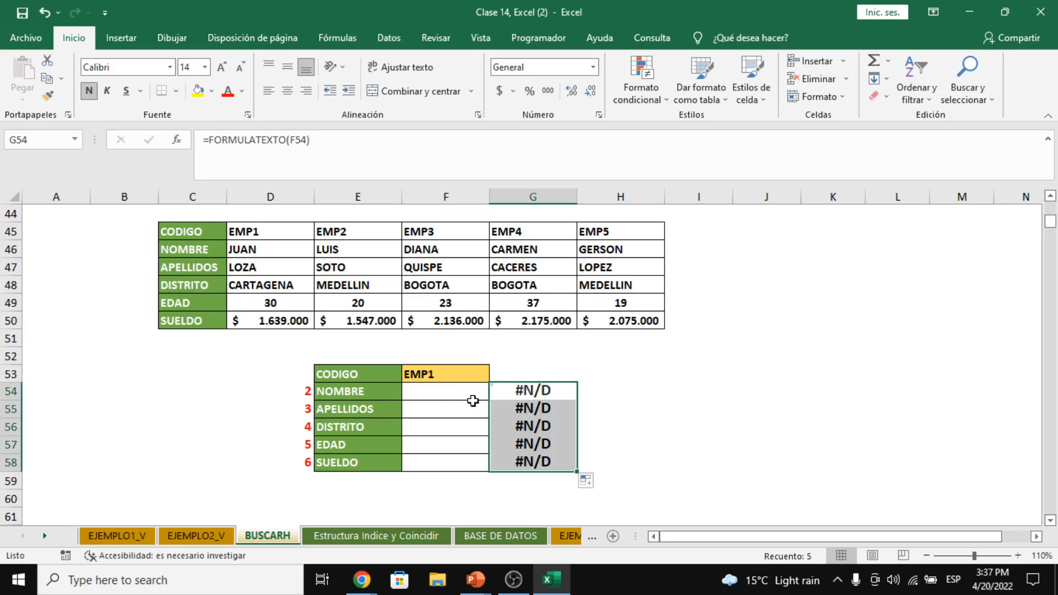
click(446, 392)
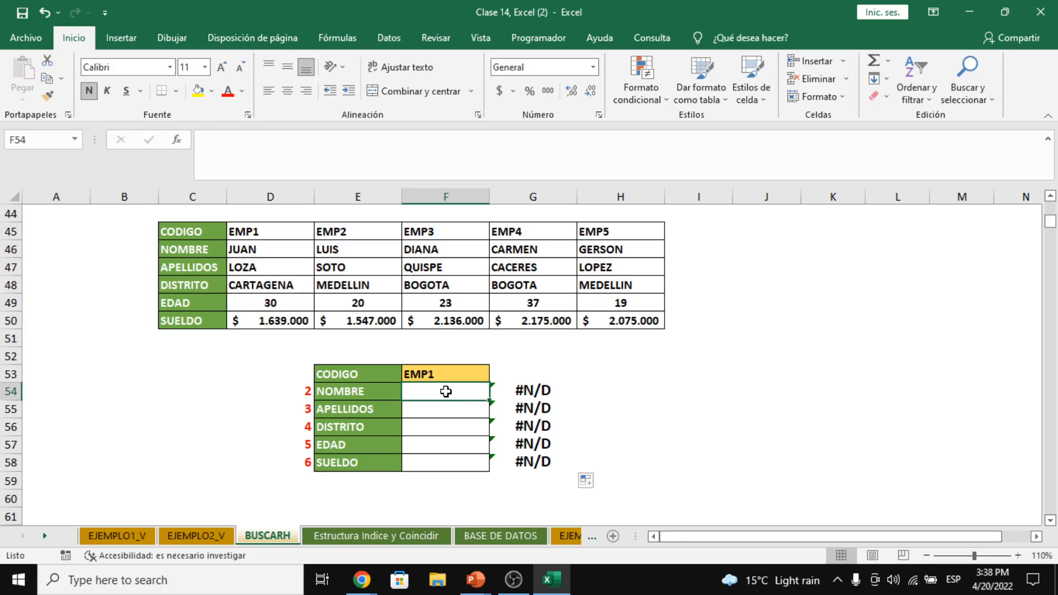
text(=)
key(Escape)
Show the code choices in F53, keep EMP1, and highlight the matching employee codes in D45:H45
click(437, 373)
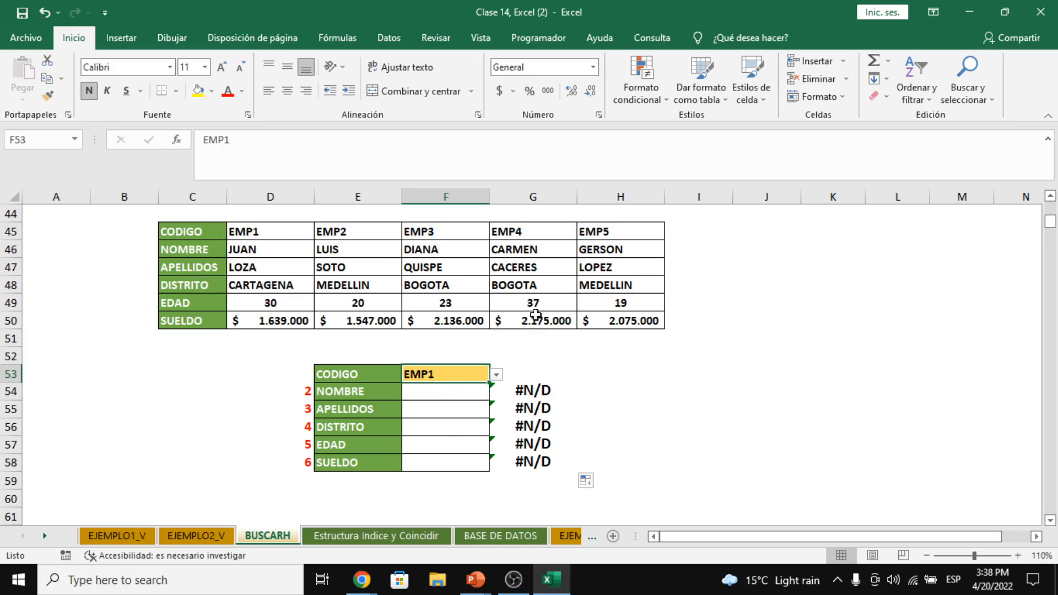
click(497, 378)
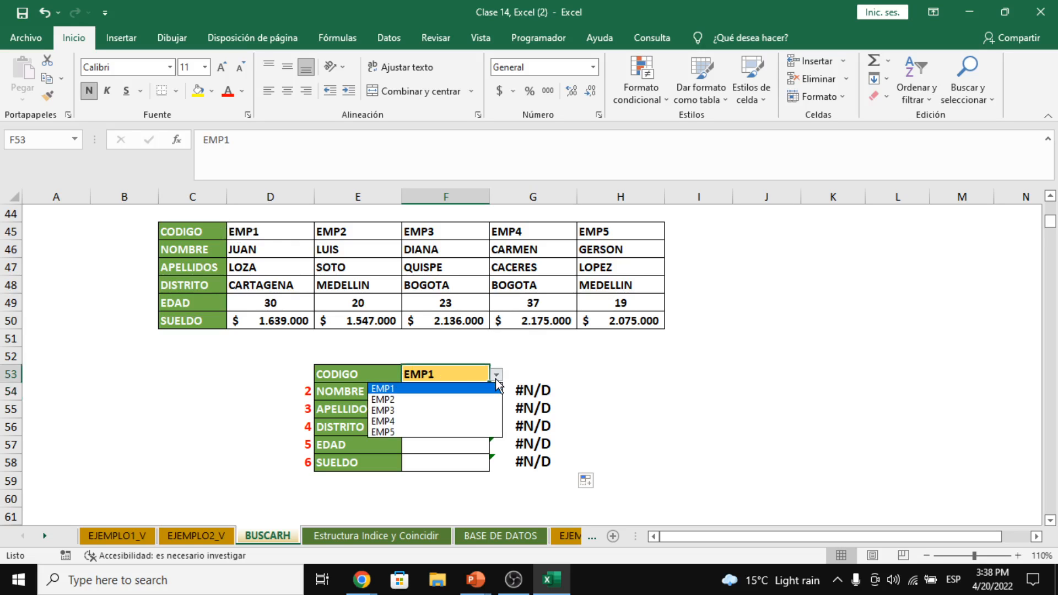
click(465, 385)
drag(270, 234, 607, 233)
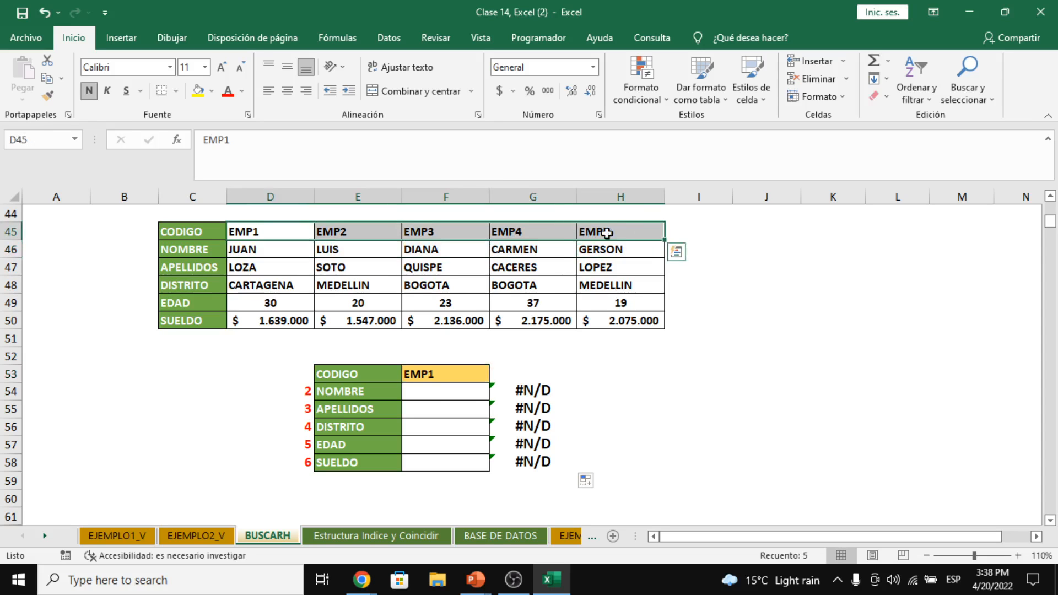
Start a BUSCARH formula in F54 through its function arguments dialog, with F53 as the lookup value
click(450, 393)
text(=)
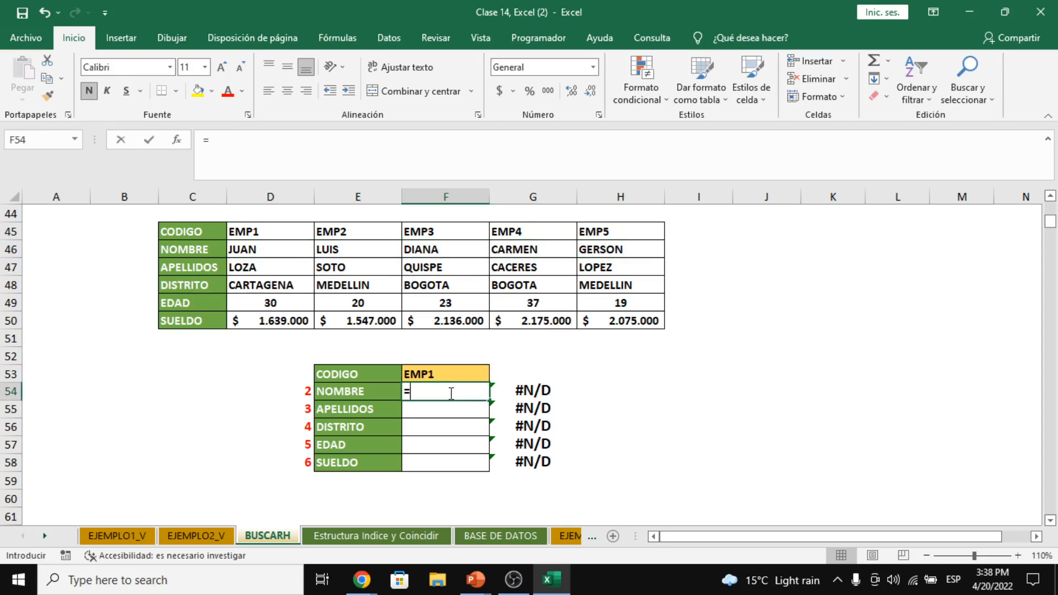
text(buscarh)
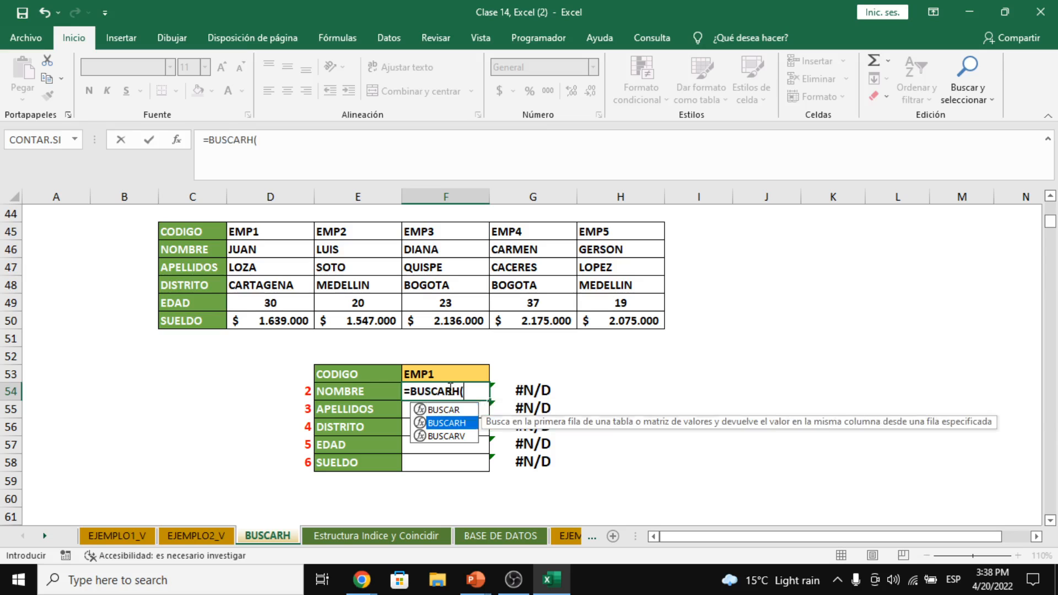
key(Tab)
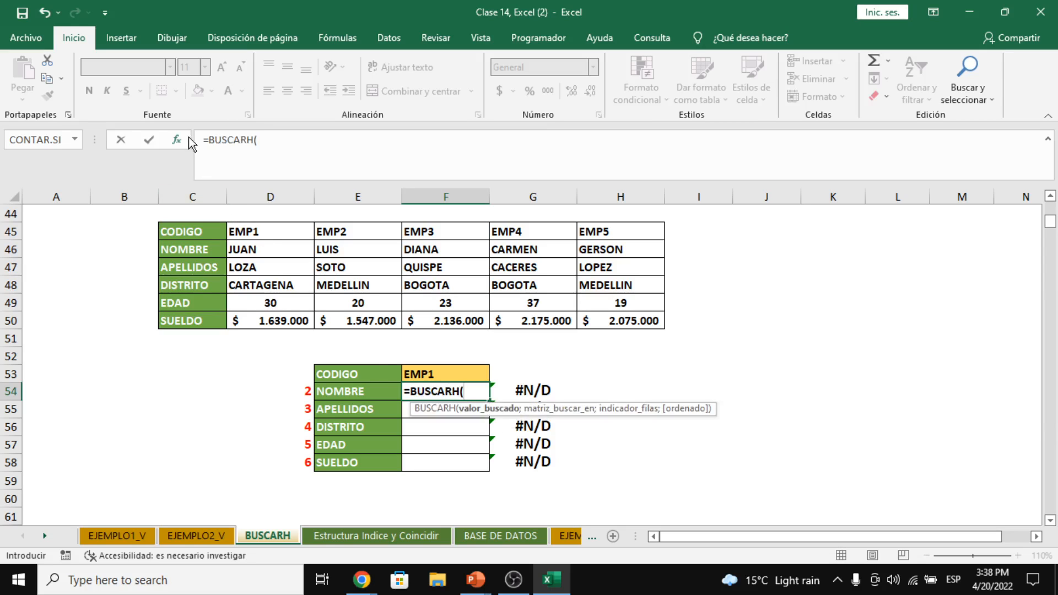
drag(782, 193, 858, 242)
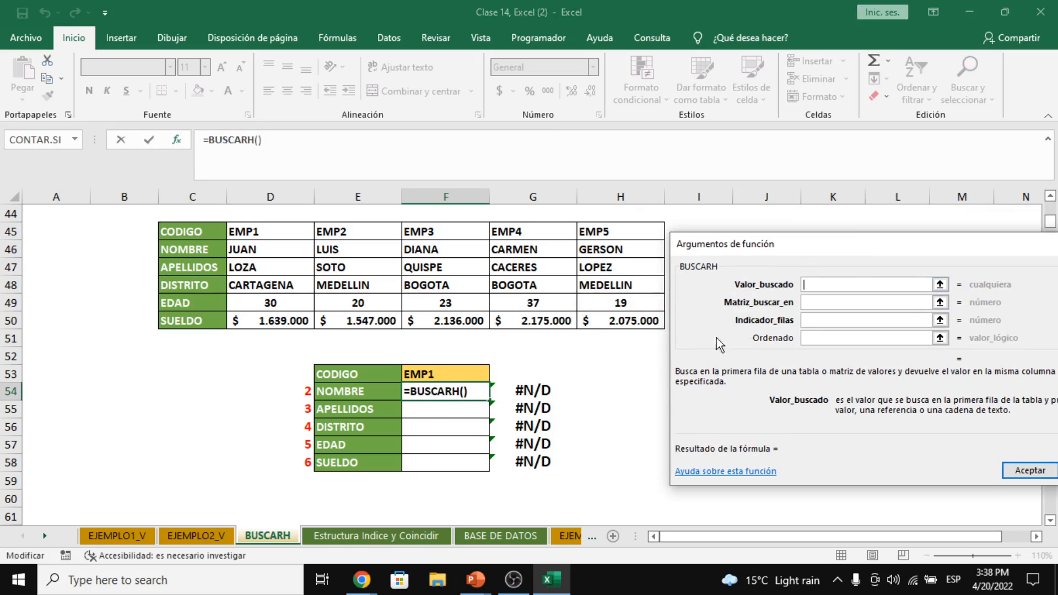
click(463, 377)
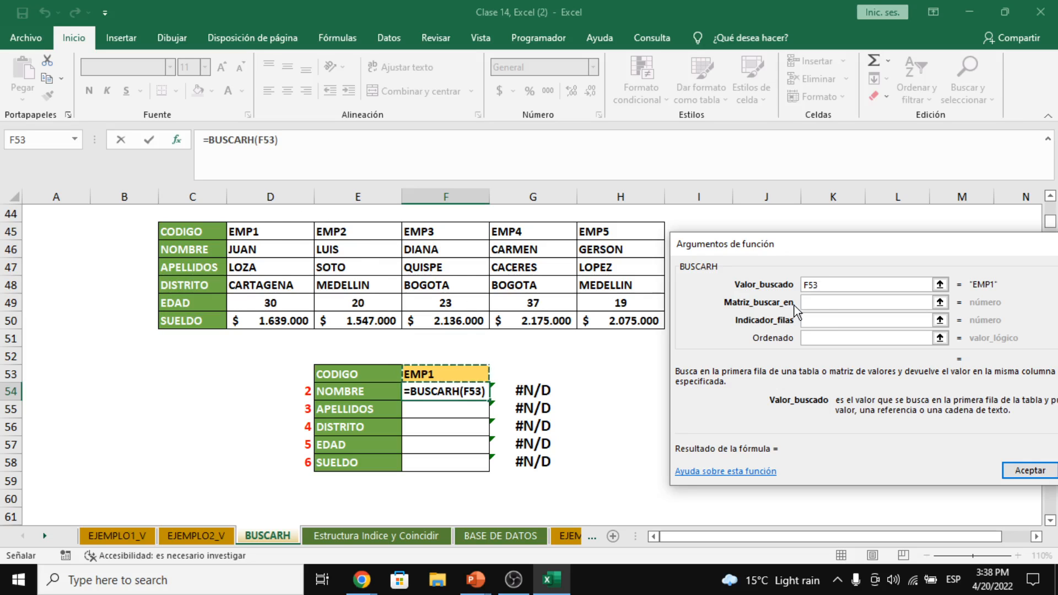
Complete the BUSCARH arguments with table C45:H50, row index D54 and 0 for an exact match, and accept the formula
click(818, 304)
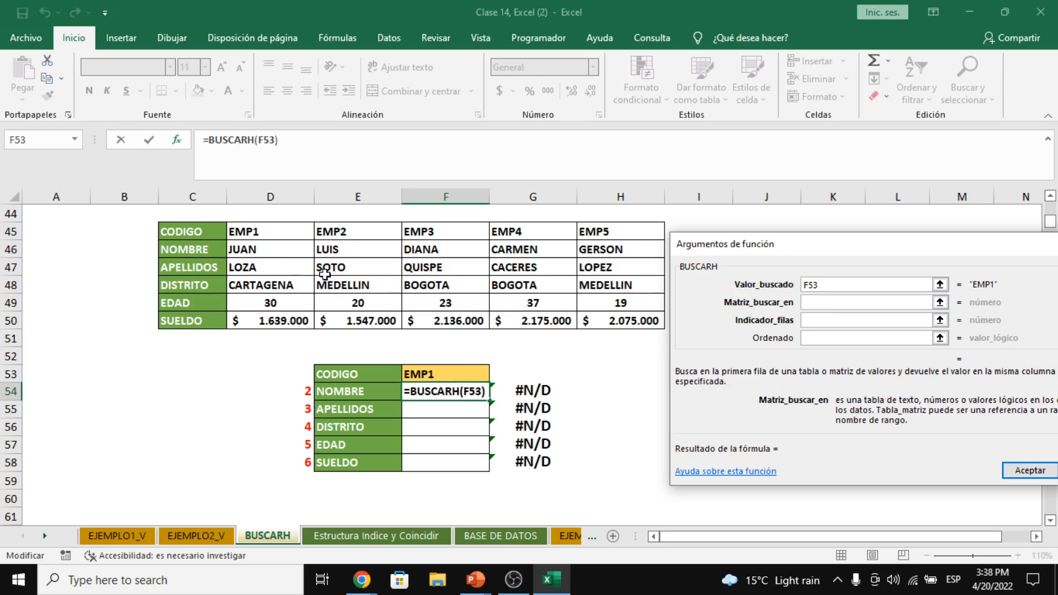
drag(188, 234, 608, 329)
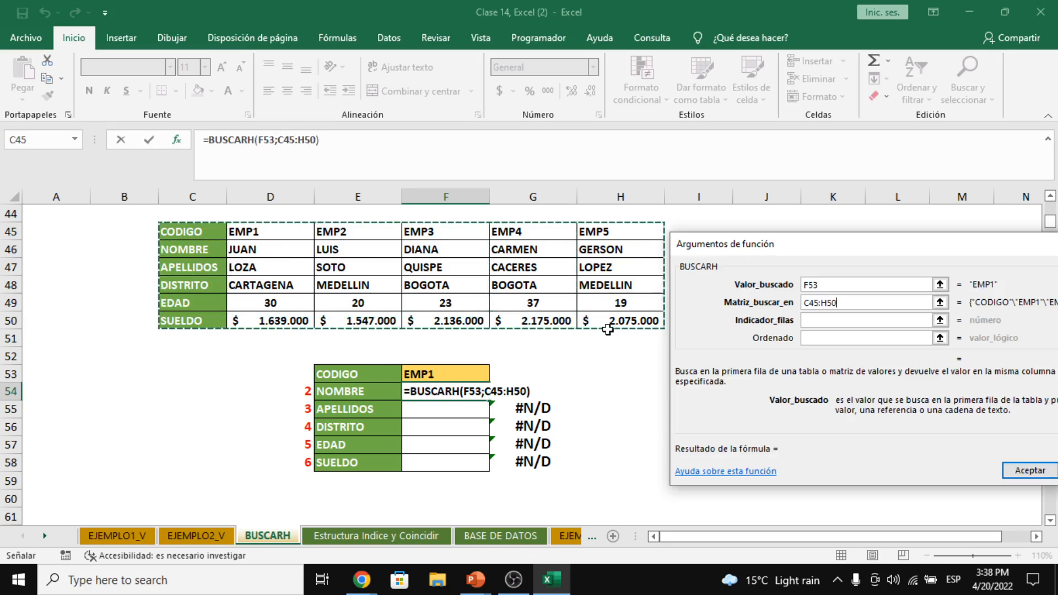
click(826, 320)
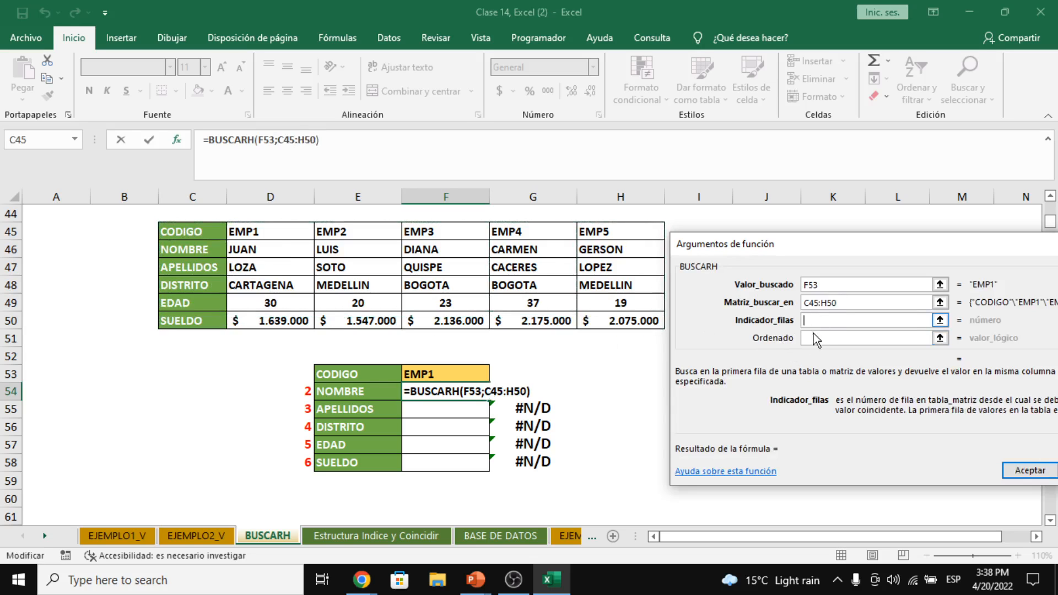
click(275, 394)
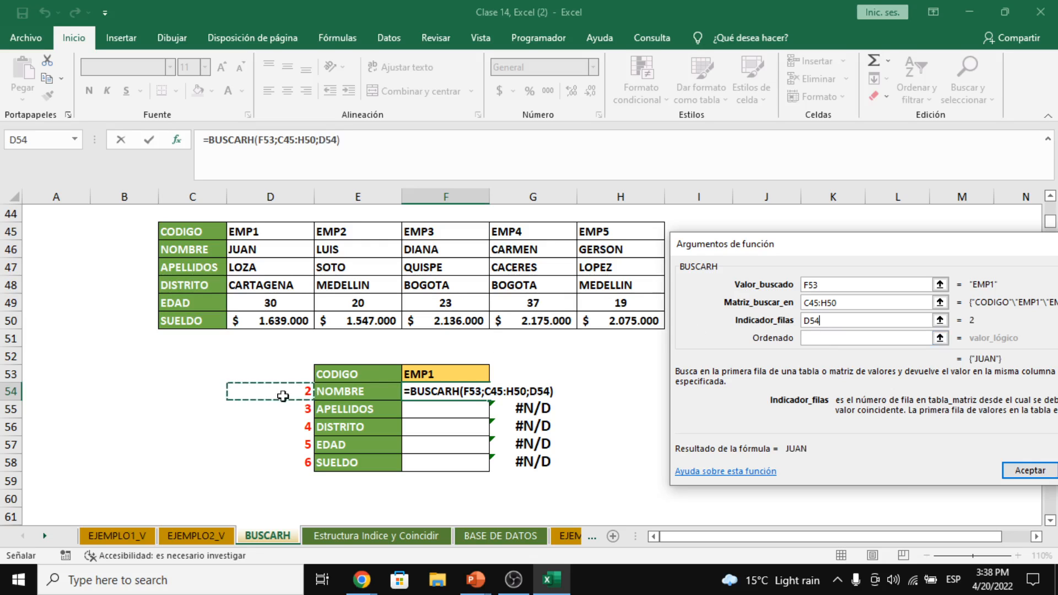
key(Tab)
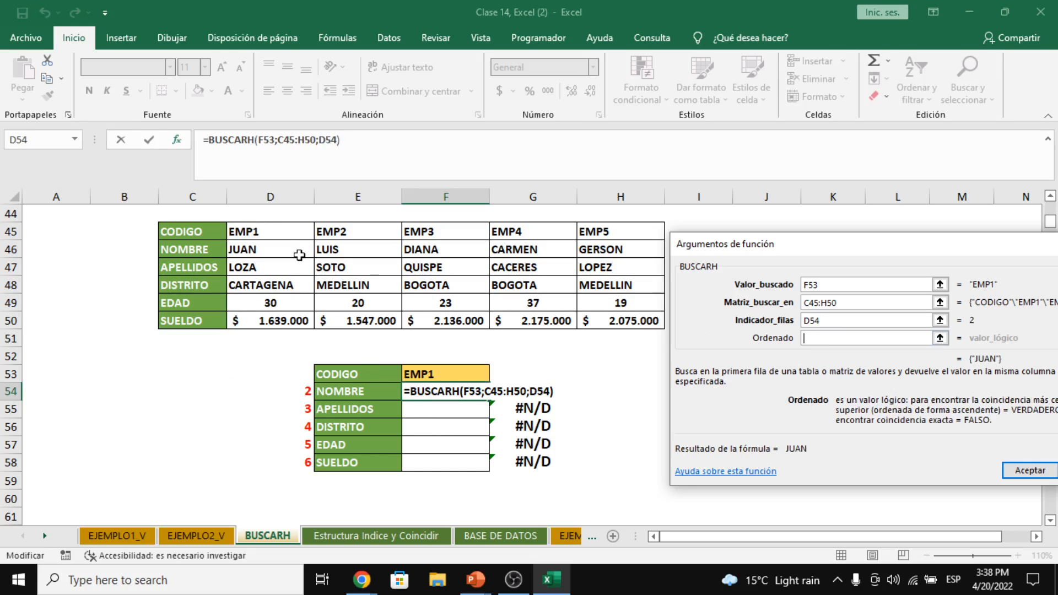
text(0)
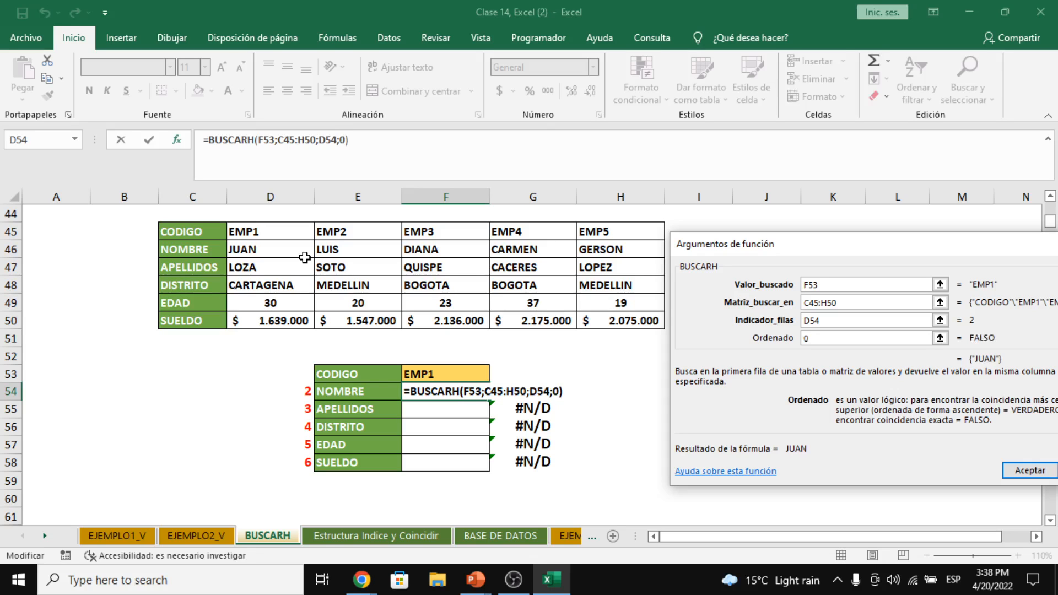
key(Return)
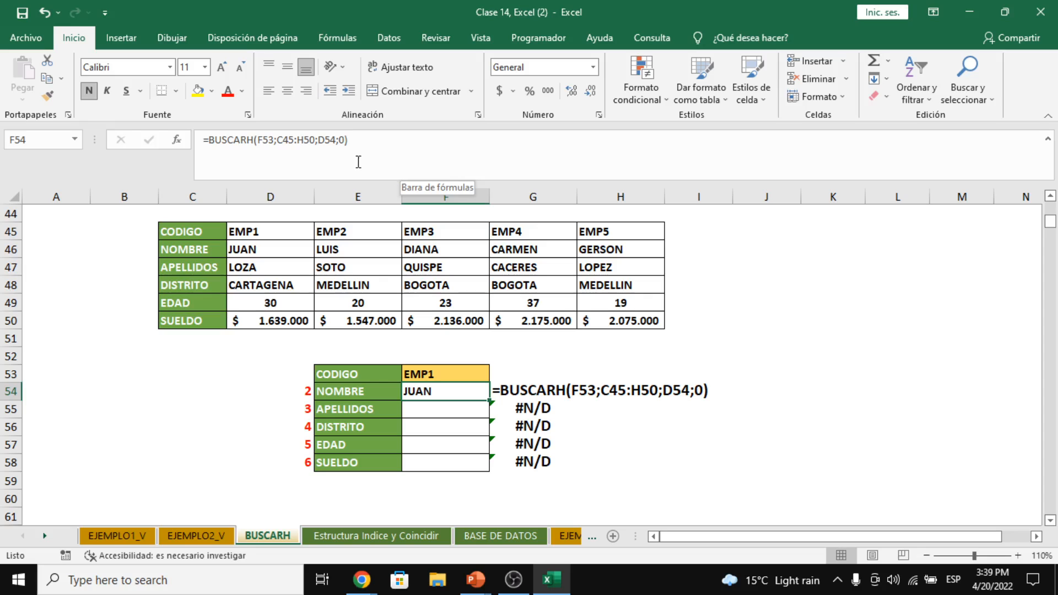
Make the lookup value reference in F54's BUSCARH formula absolute as $F$53
click(278, 161)
click(263, 139)
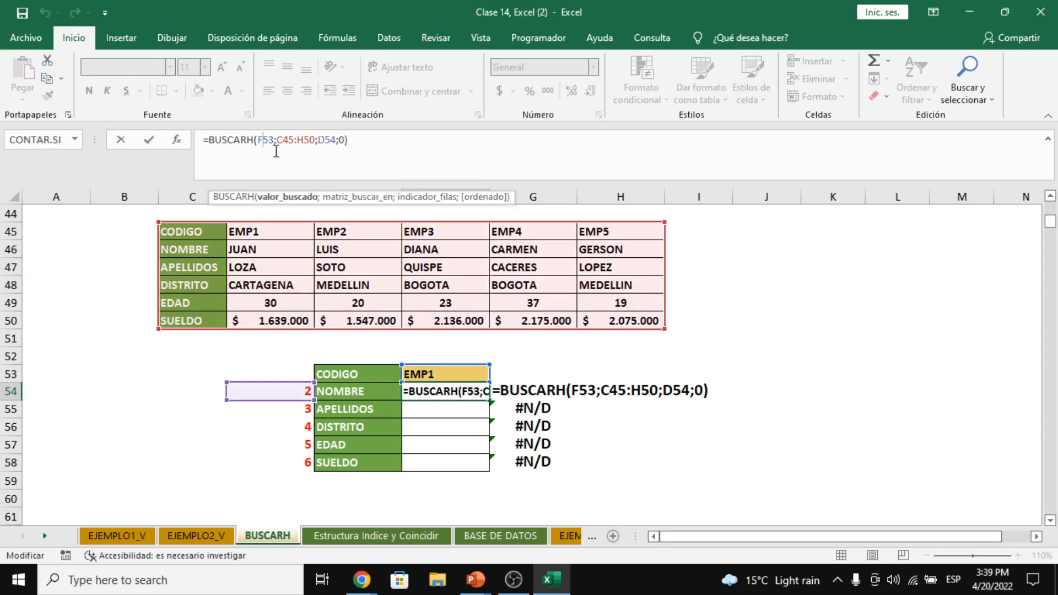
mouse_move(275, 139)
mouse_down()
mouse_move(255, 140)
mouse_move(264, 145)
mouse_up()
click(264, 141)
click(269, 144)
key(F4)
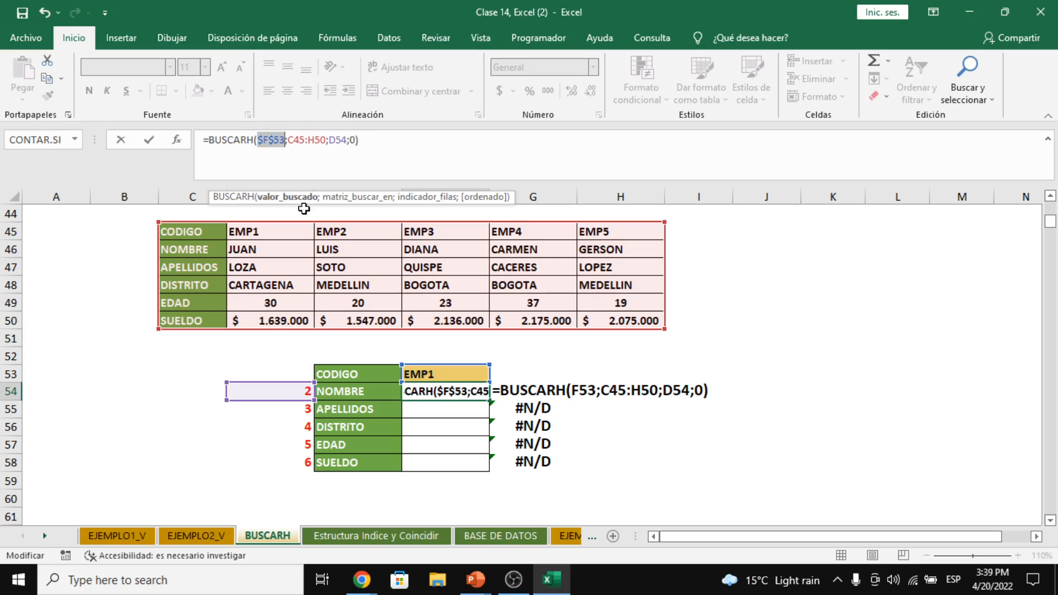
Make the table range absolute as $C$45:$H$50 in F54's formula, keep D54 relative, and confirm the formula
click(296, 142)
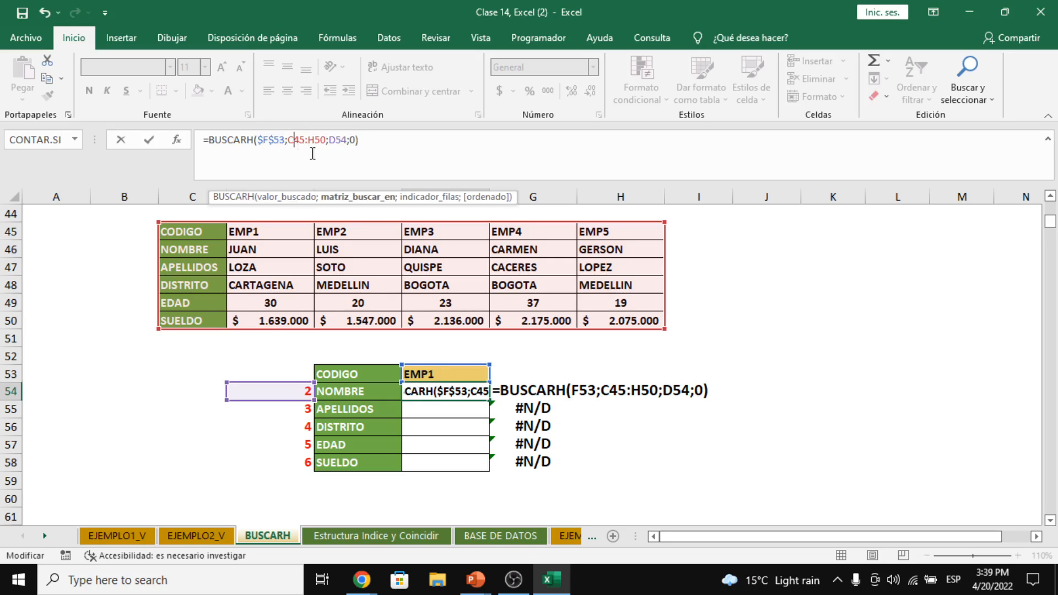
key(F4)
click(330, 143)
key(F4)
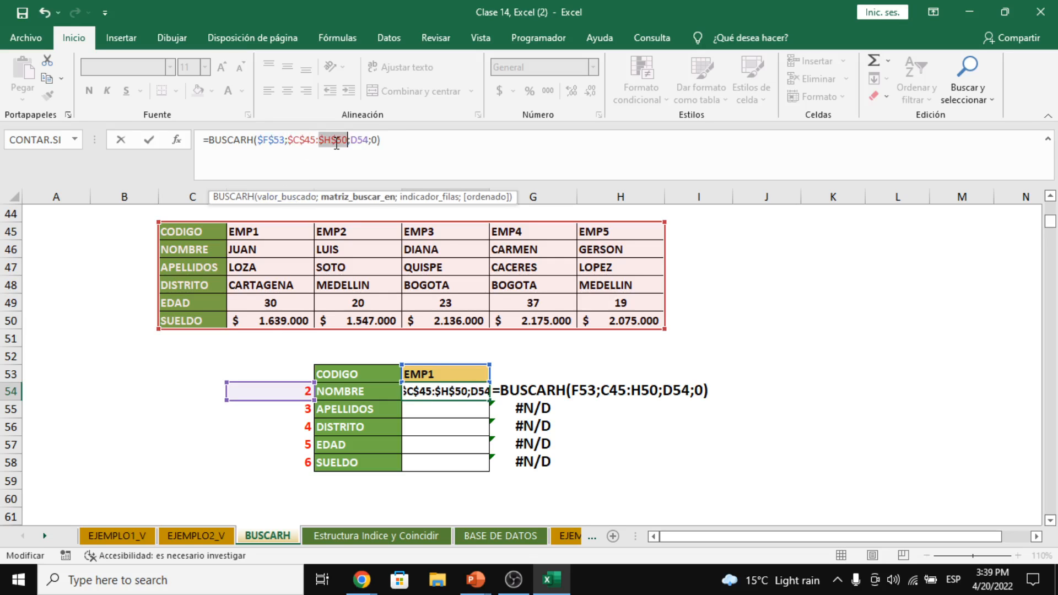
drag(352, 141, 368, 141)
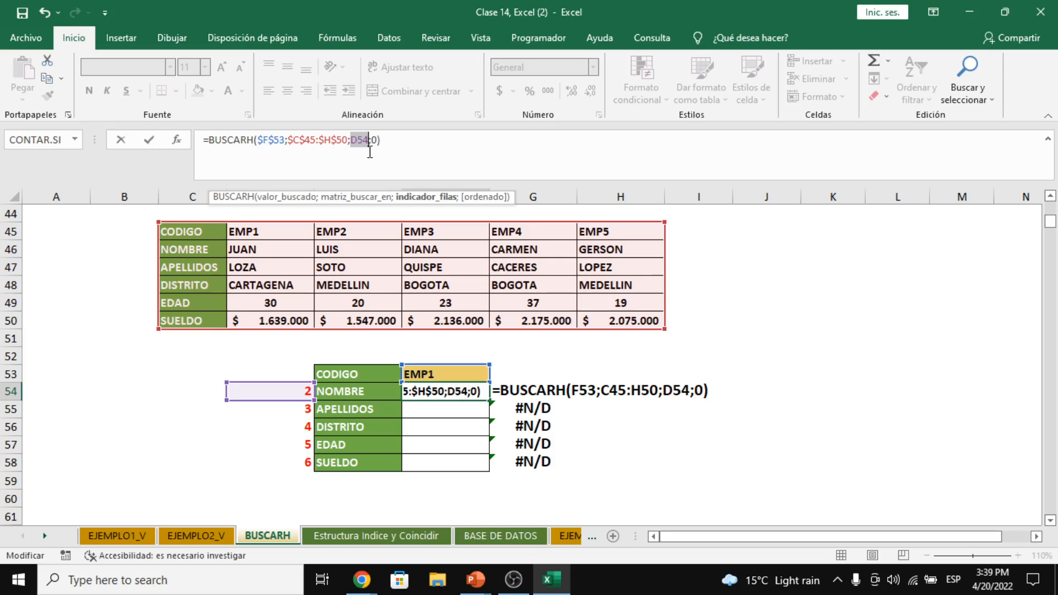
key(End)
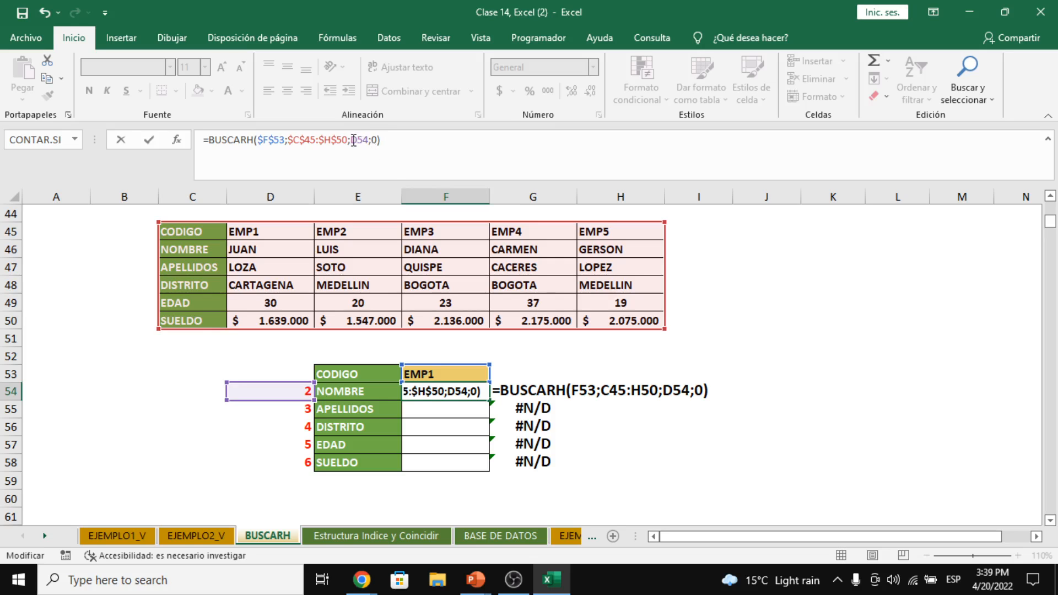
drag(351, 141, 368, 141)
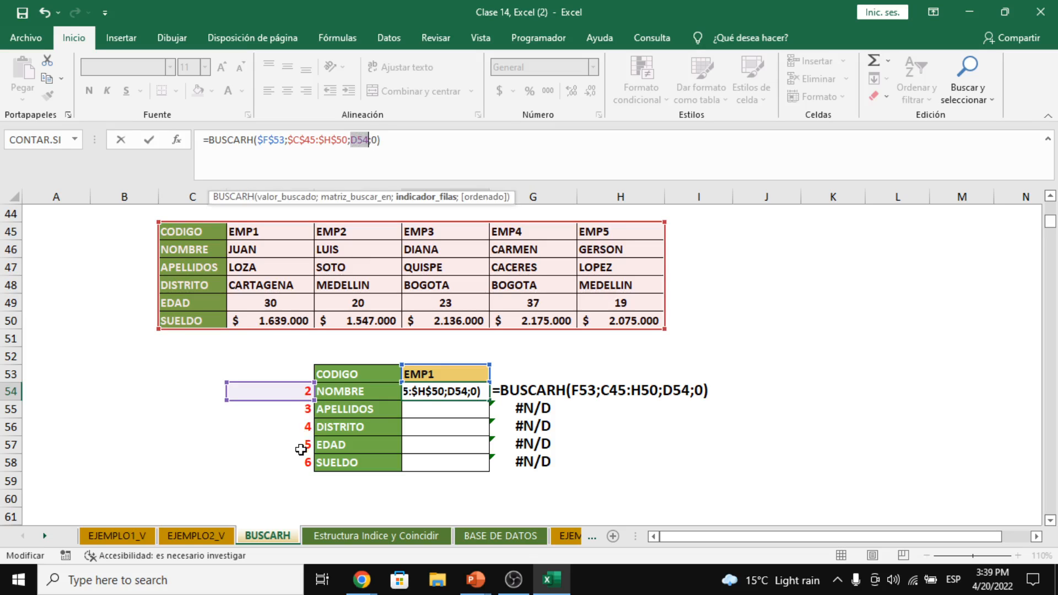
key(Return)
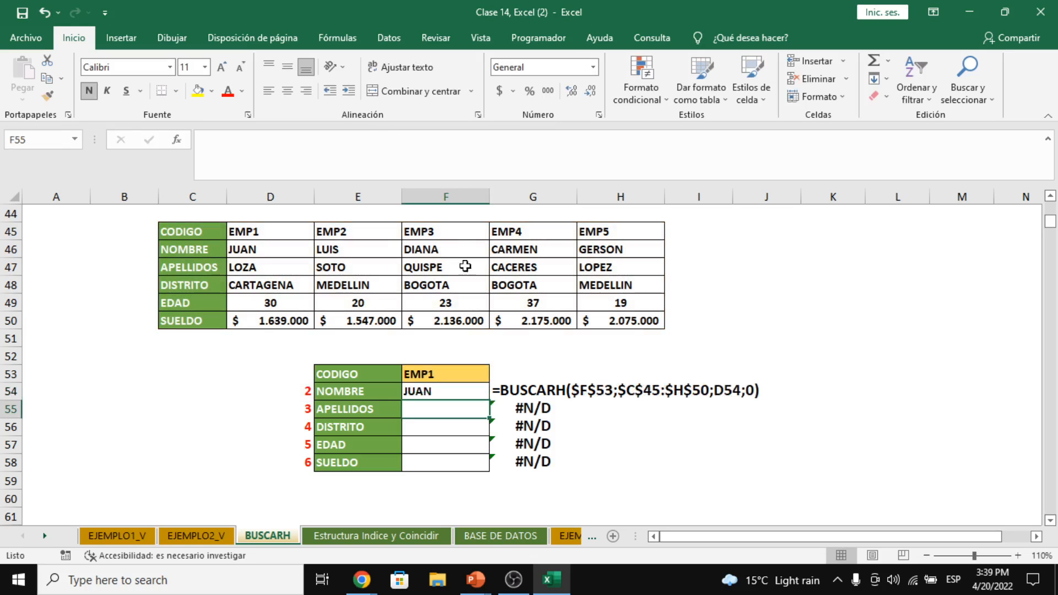
Fill the BUSCARH formula from F54 down to F58
click(477, 396)
drag(490, 403, 489, 470)
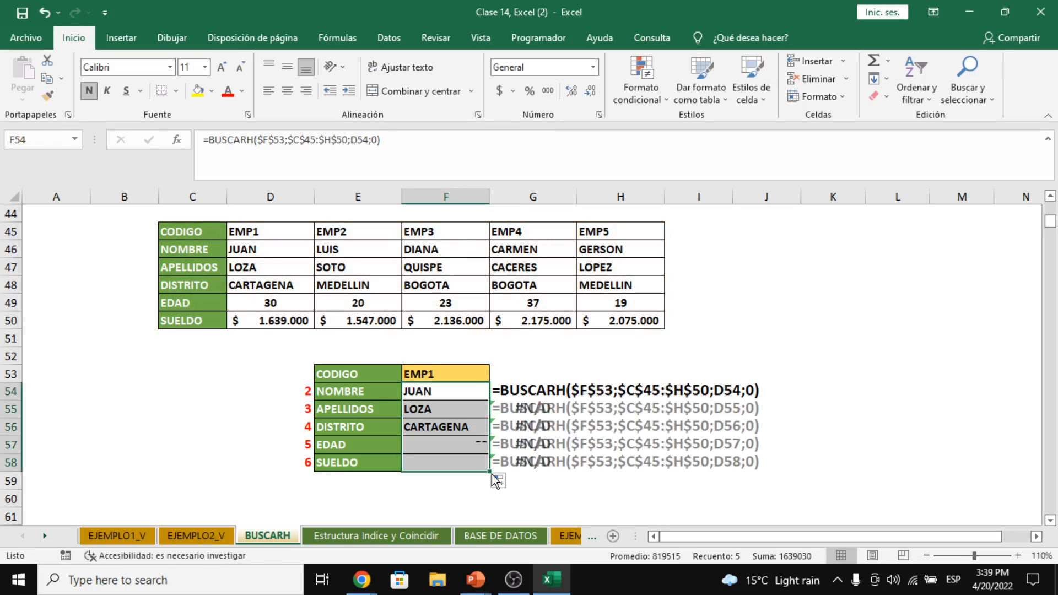
double_click(451, 408)
click(620, 359)
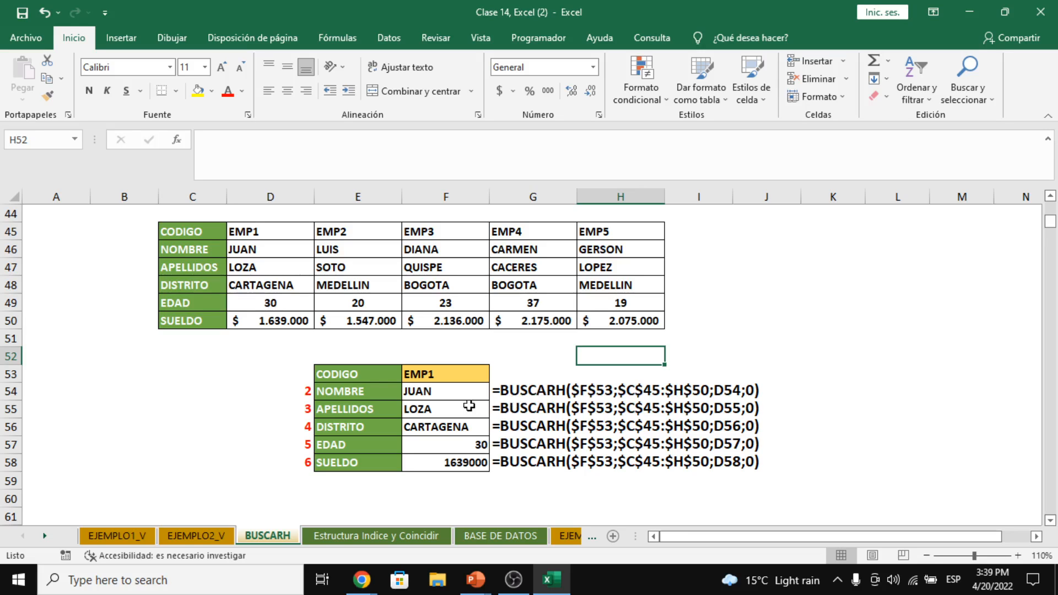
Compare the form's results in F54:F58 with the EMP1 values in D46:D50 of the source table
click(424, 377)
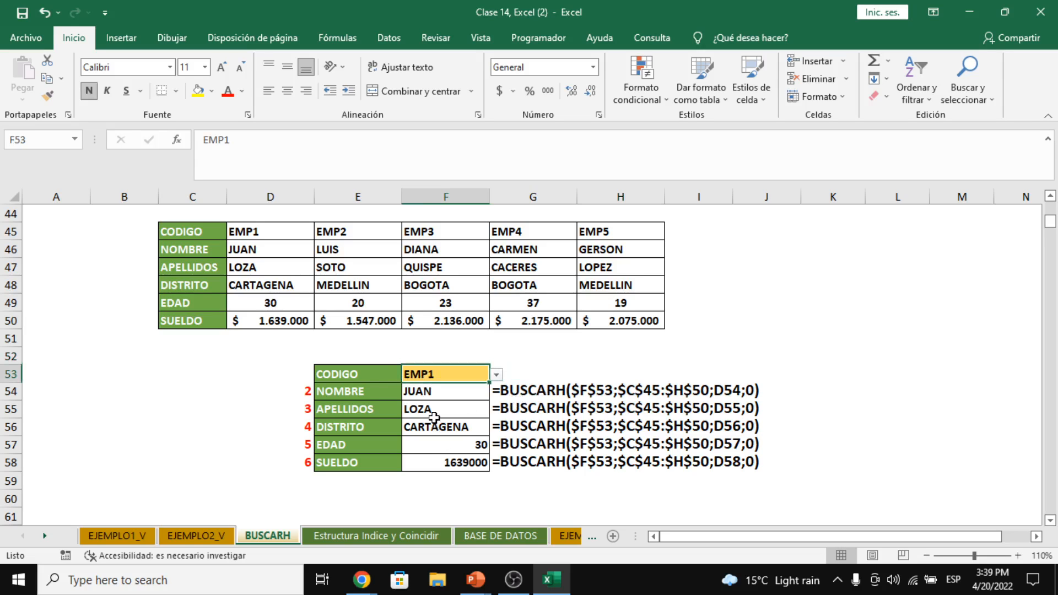
click(283, 251)
click(279, 274)
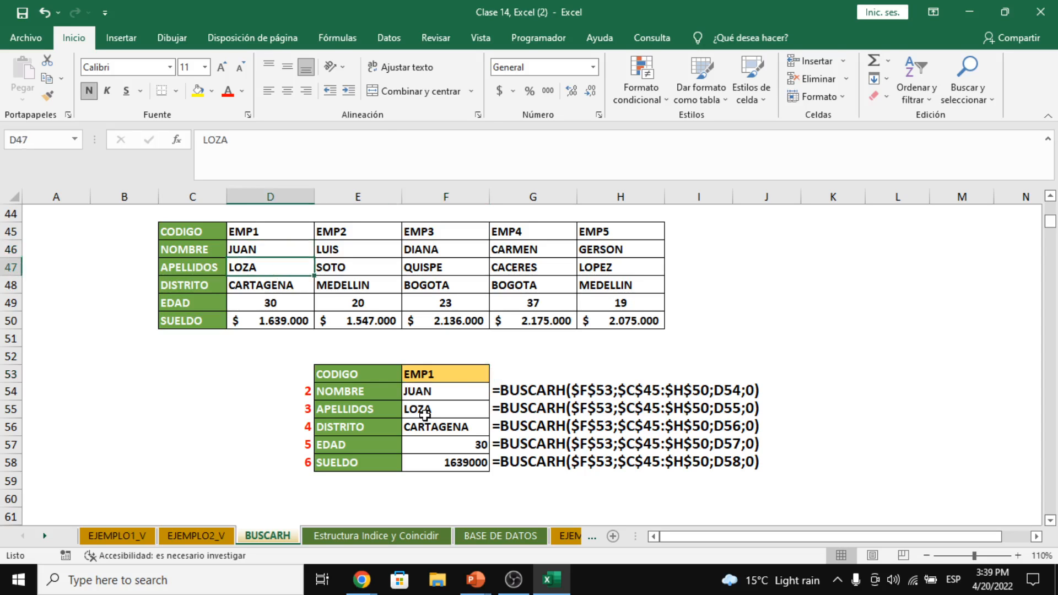
click(423, 413)
click(259, 298)
click(266, 290)
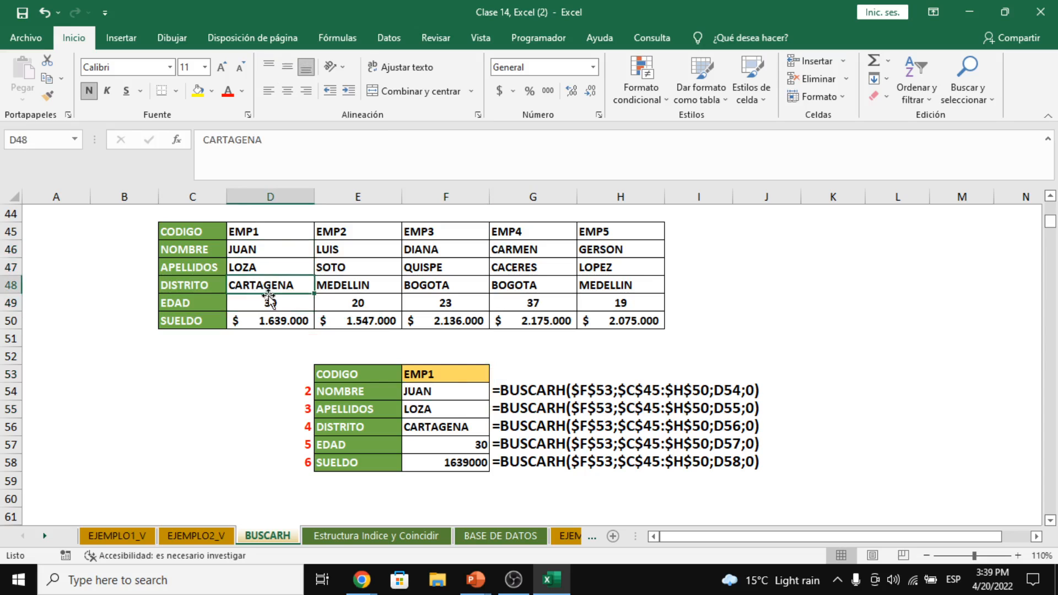
click(417, 430)
click(279, 298)
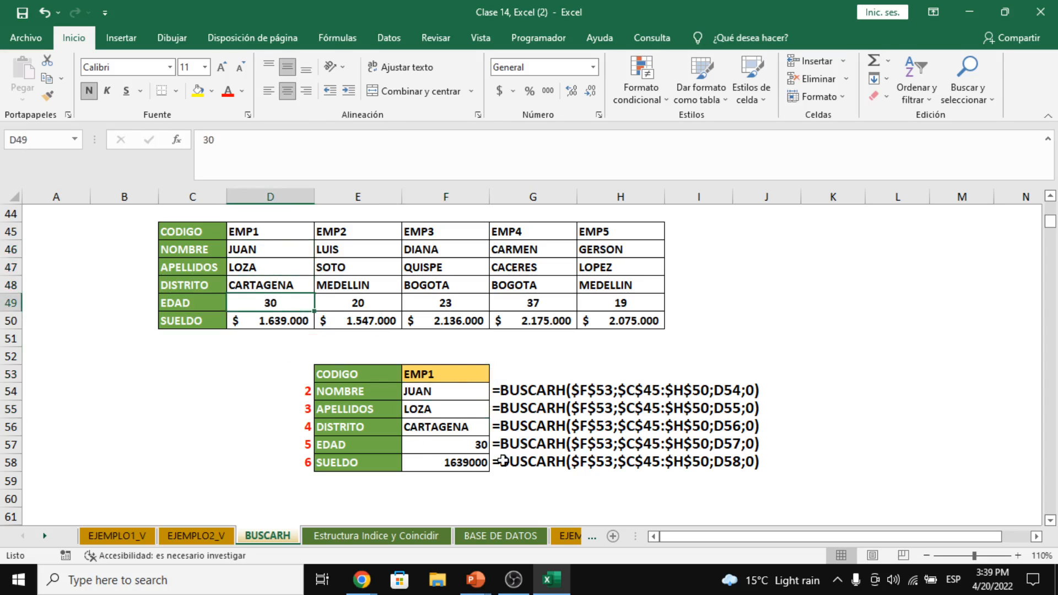
click(459, 431)
click(276, 325)
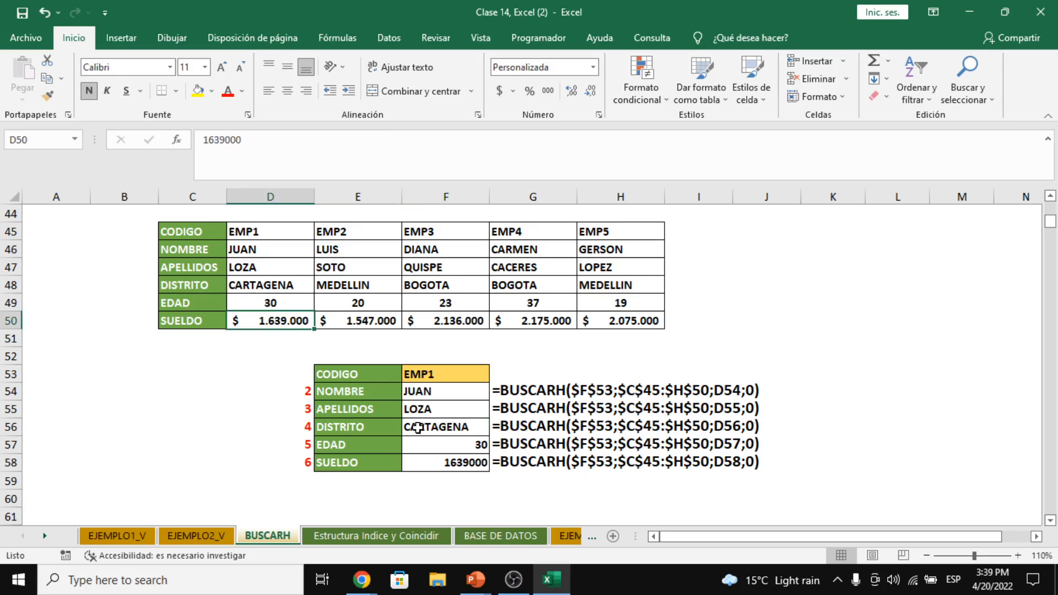
click(439, 468)
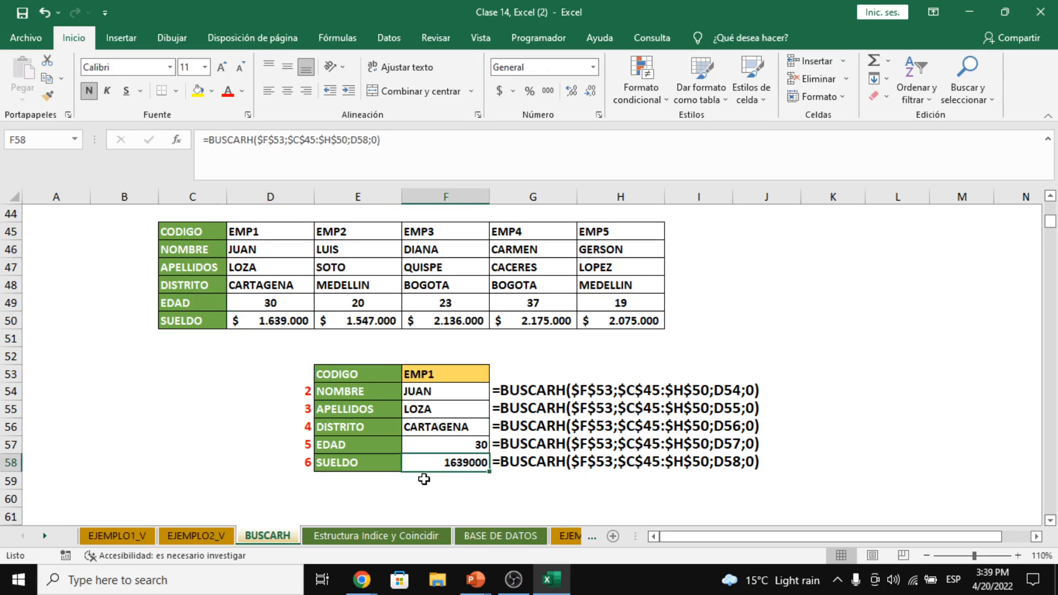
Switch to the Google Meet call in Chrome, check its chat messages, and return to the Excel workbook
mouse_move(362, 580)
click(301, 530)
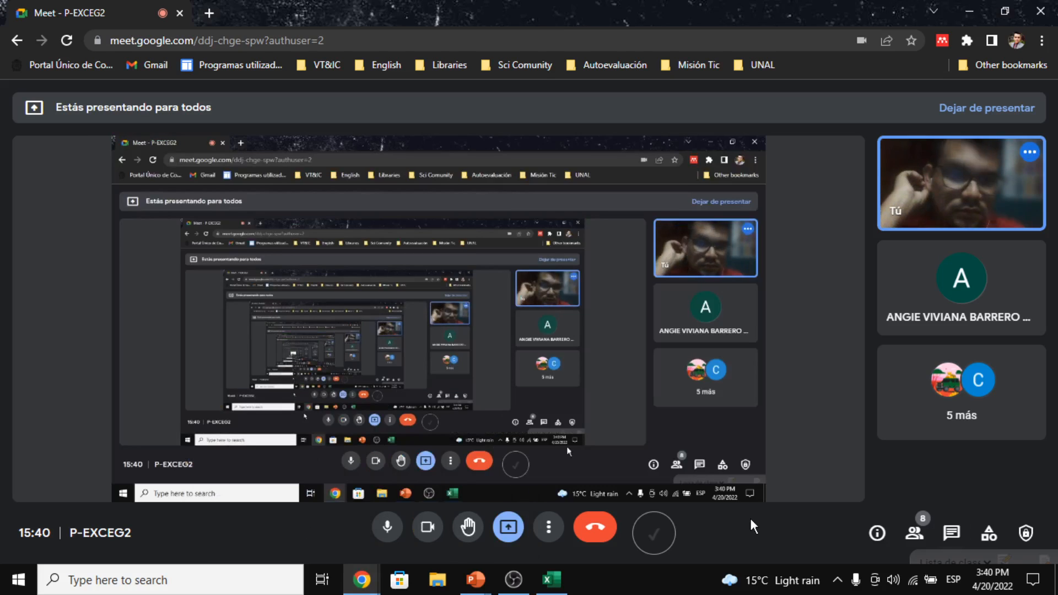
click(952, 533)
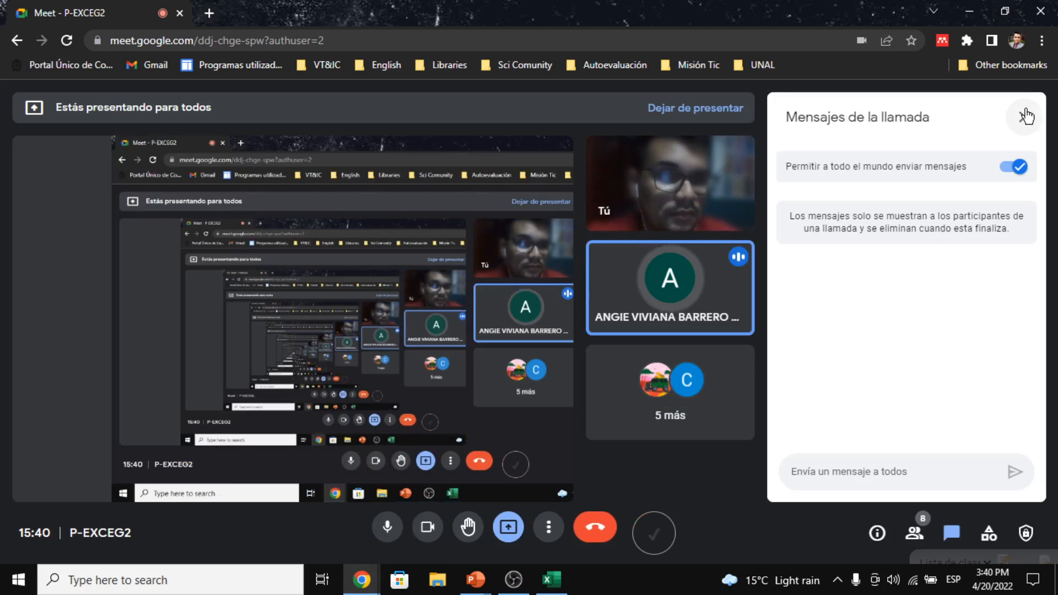
key(alt+Tab)
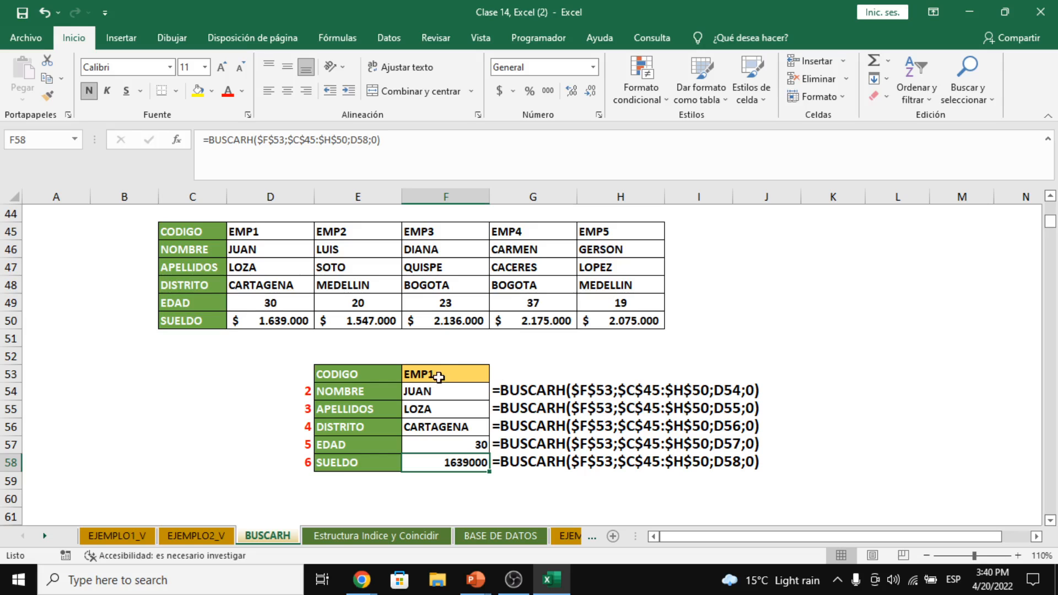
Show the code choices in F53, keep EMP1, and point out row number D54, the DISTRITO label and the age in D49
click(434, 373)
click(496, 377)
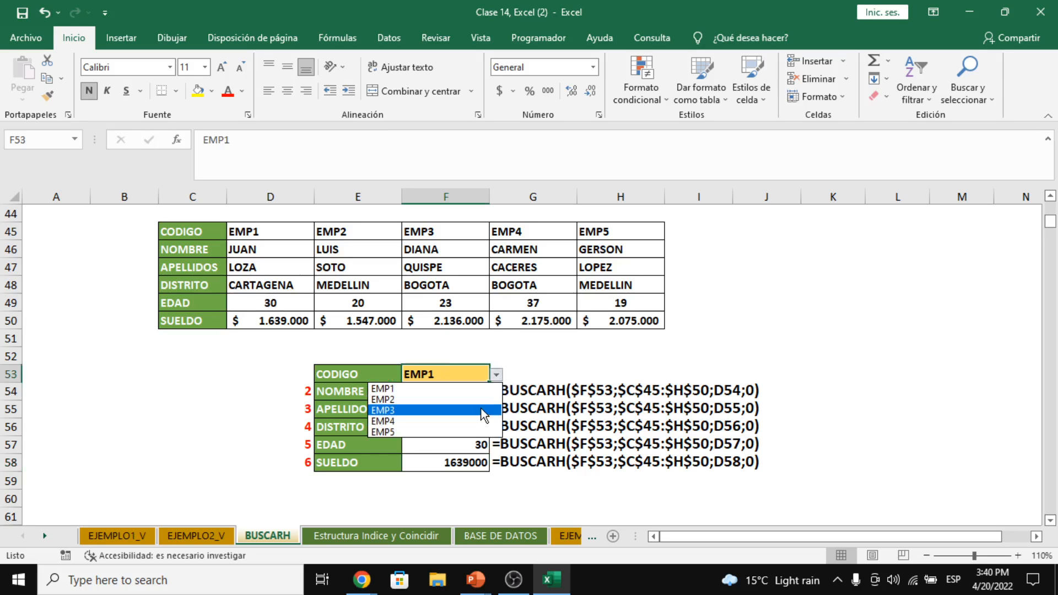
click(276, 428)
click(281, 396)
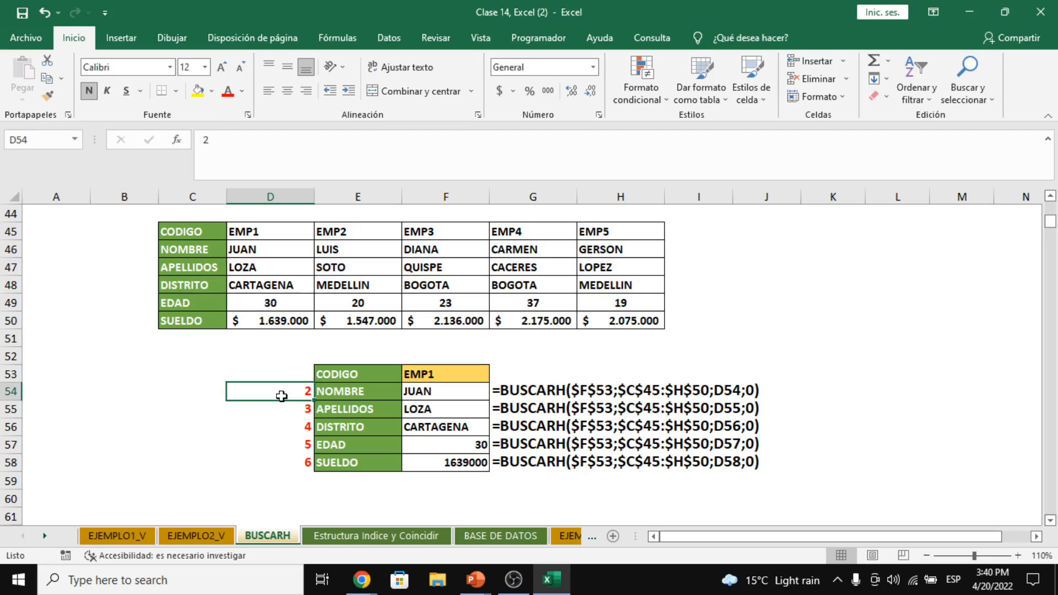
click(352, 431)
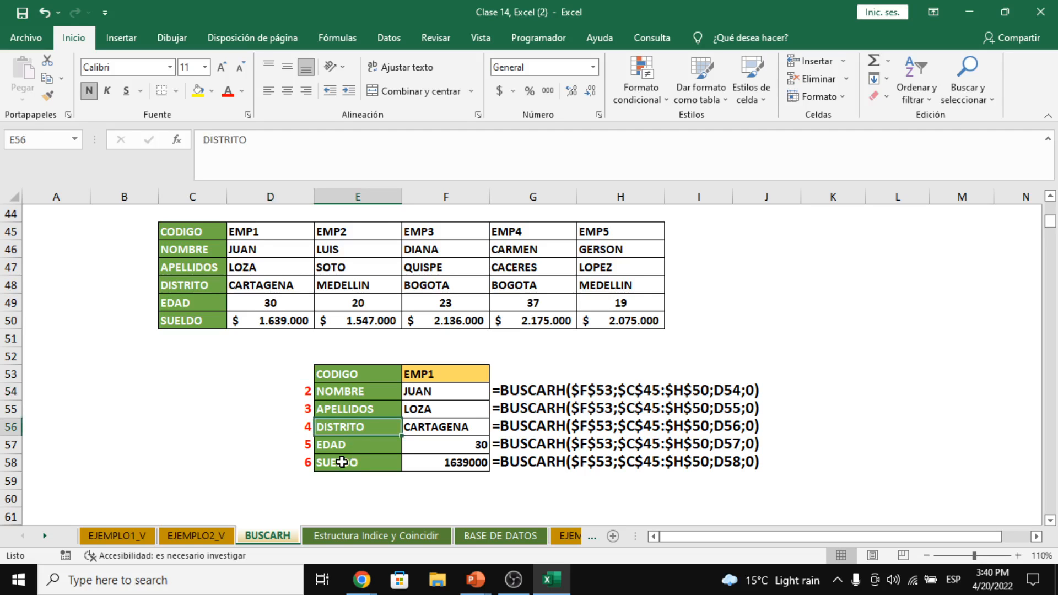
click(270, 305)
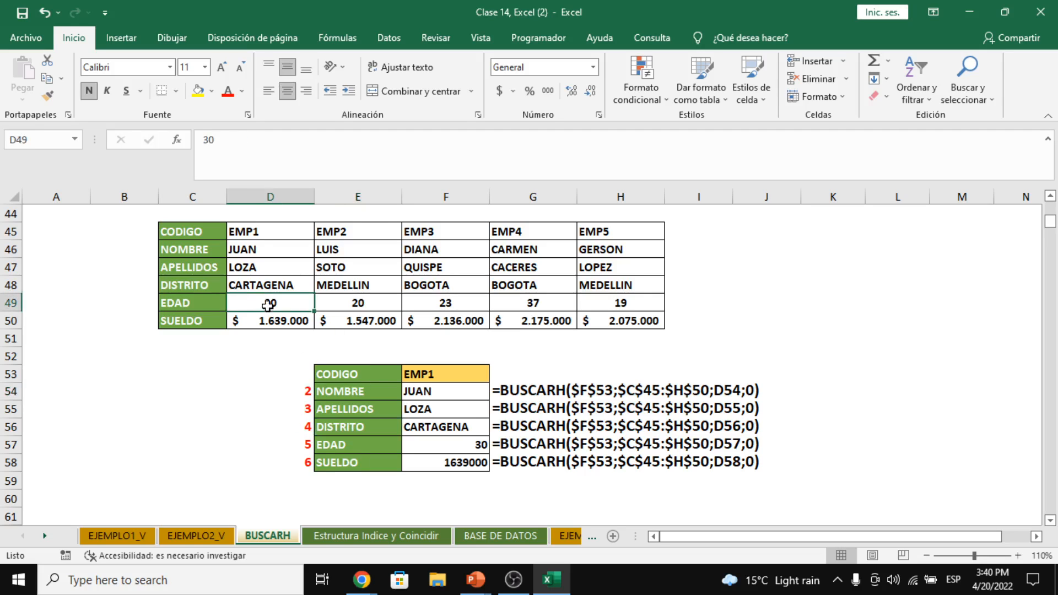
Highlight the source table C45:H50 and return to its CODIGO label in C45
click(218, 233)
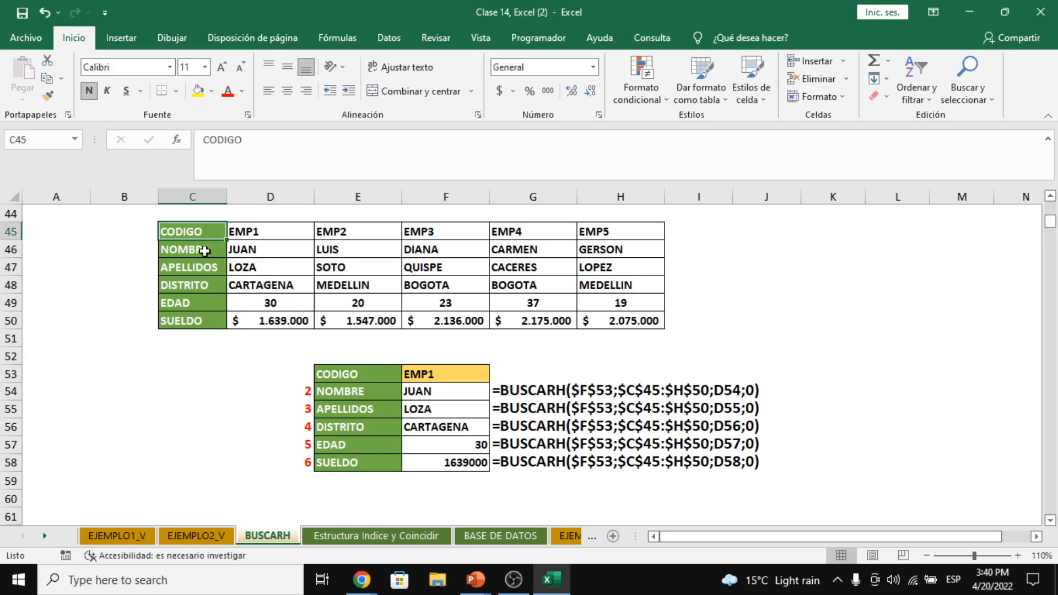
drag(204, 251, 609, 326)
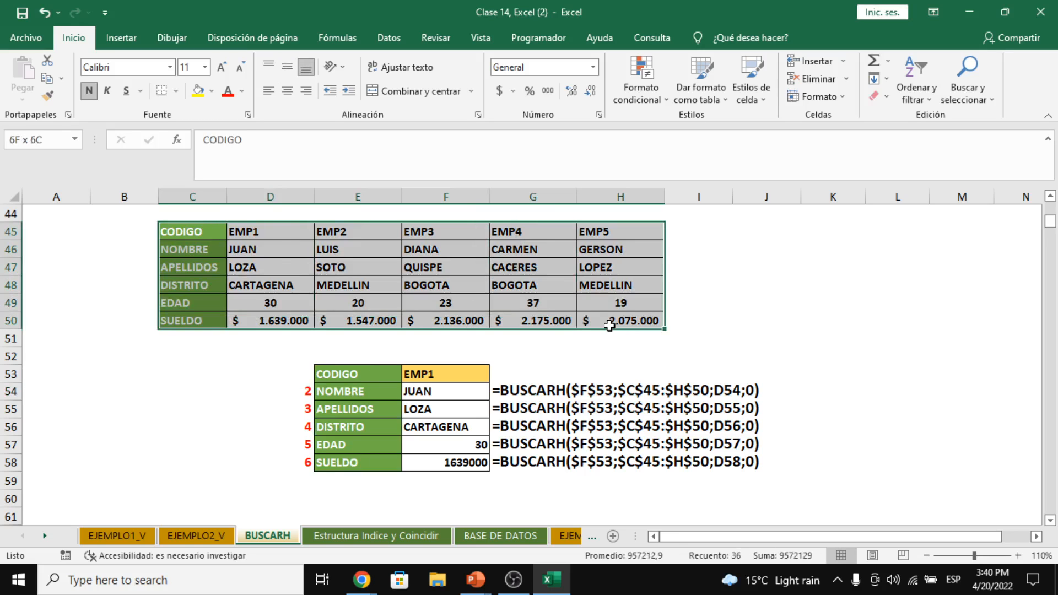
click(179, 232)
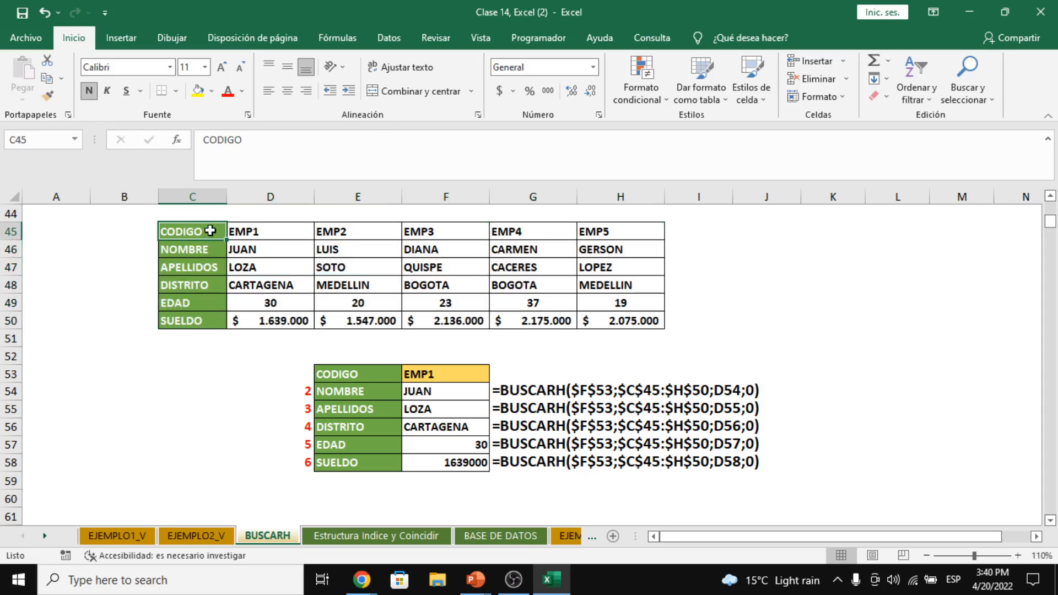
Number the source table's rows from 1 to 6 in B45:B50, beside the labels CODIGO through SUELDO
click(149, 231)
text(1)
key(Return)
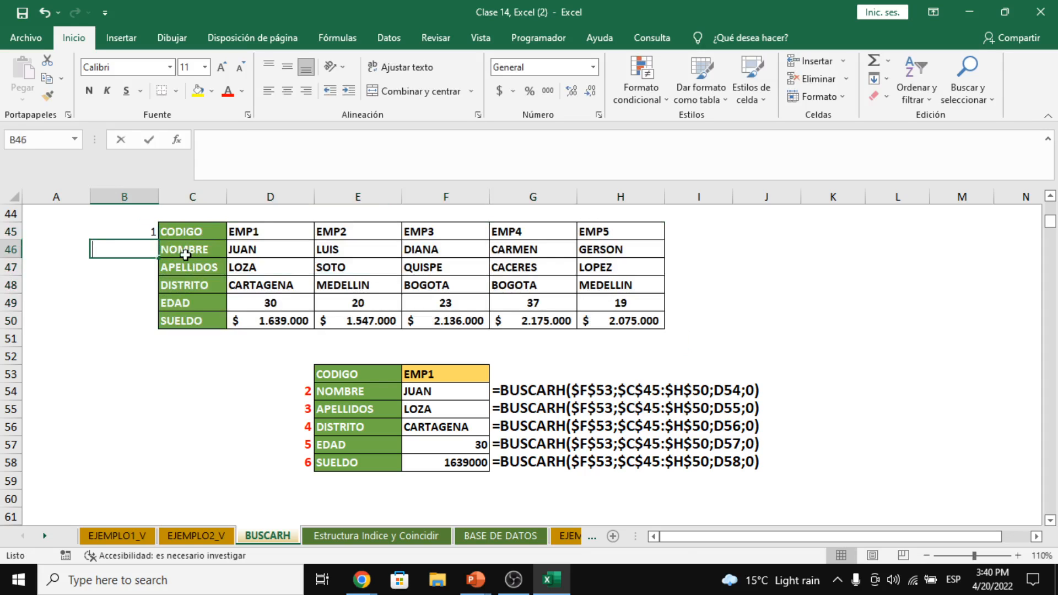
text(2)
key(Return)
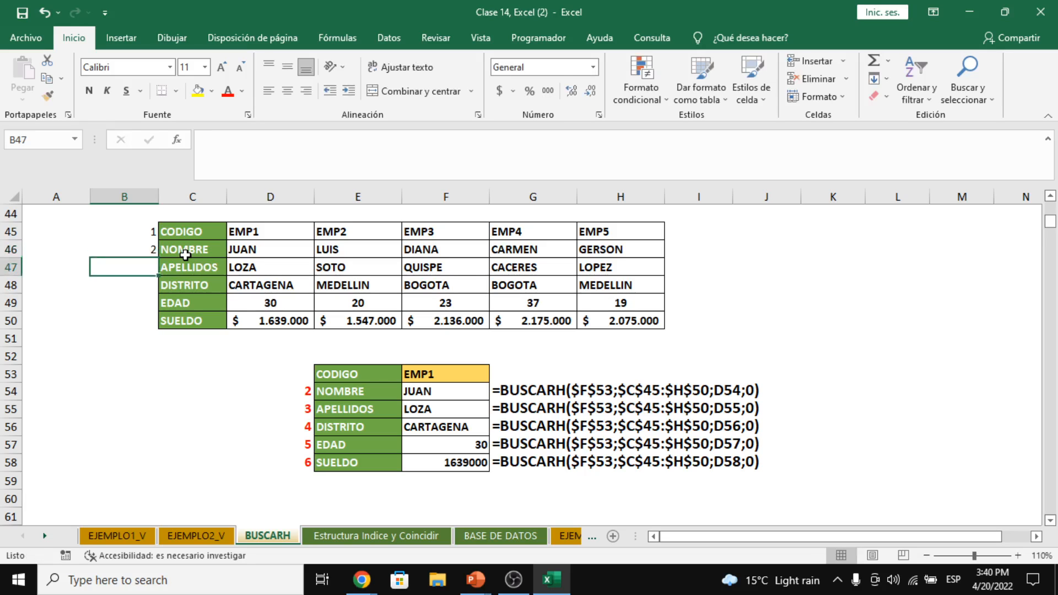
text(3)
key(Return)
text(4)
key(Return)
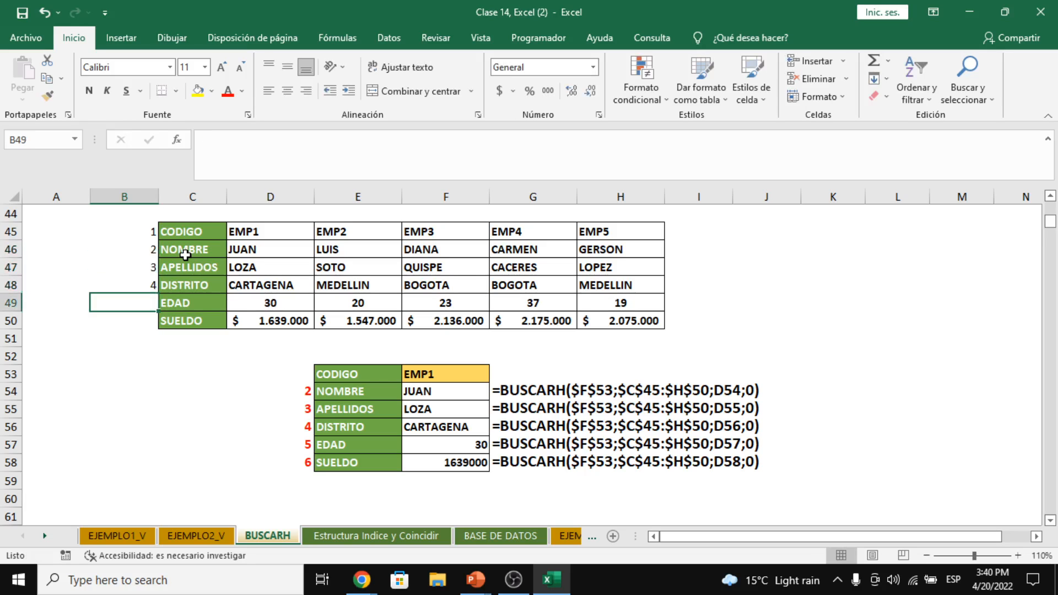
text(5)
key(Return)
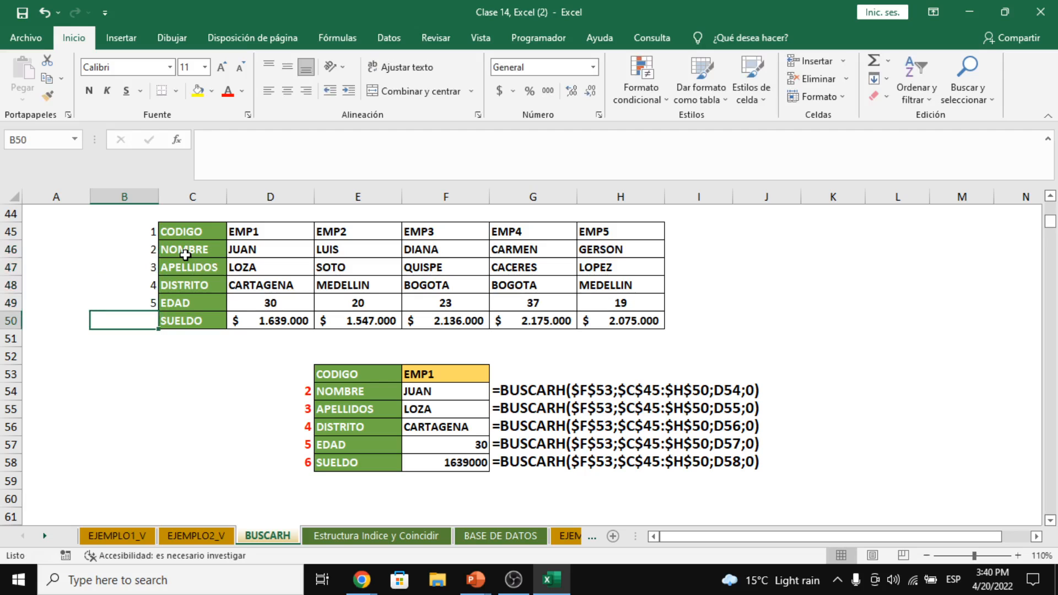
text(6)
key(Return)
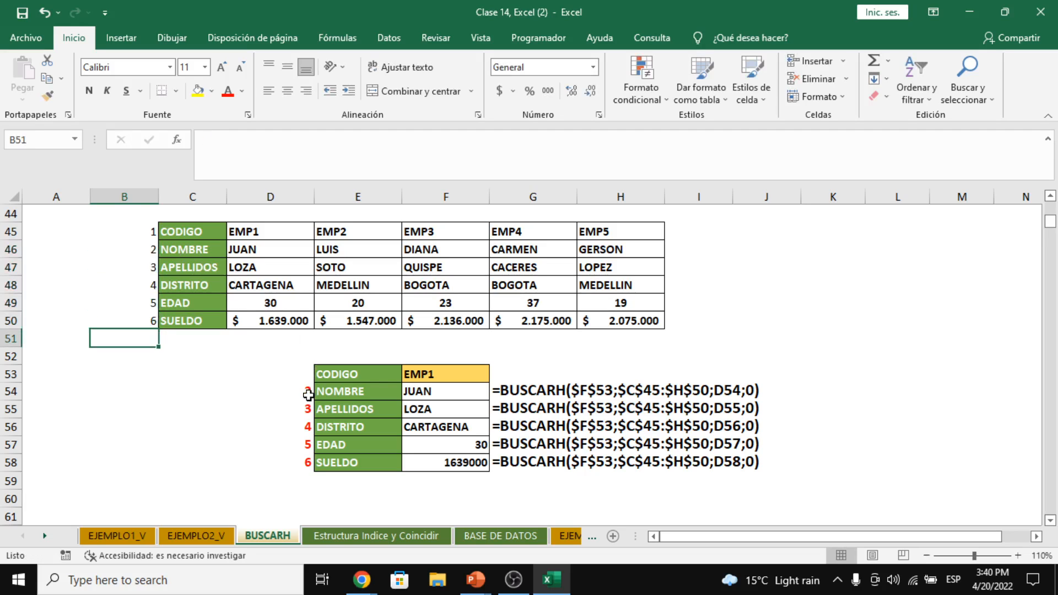
Point out the form's row numbers in D54:D58 and inspect the BUSCARH formula in F56
drag(308, 395, 312, 471)
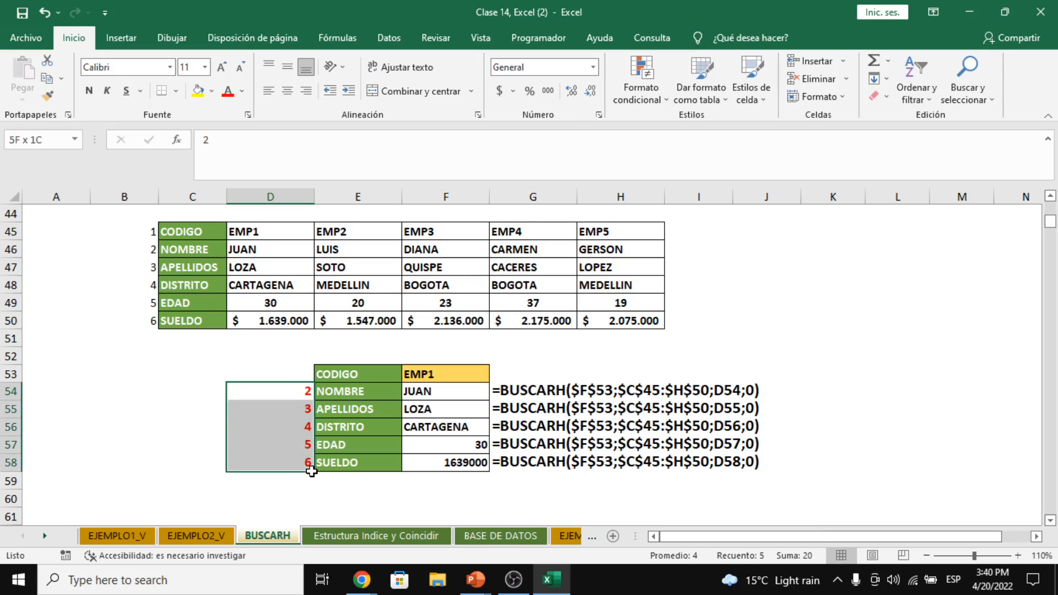
click(417, 430)
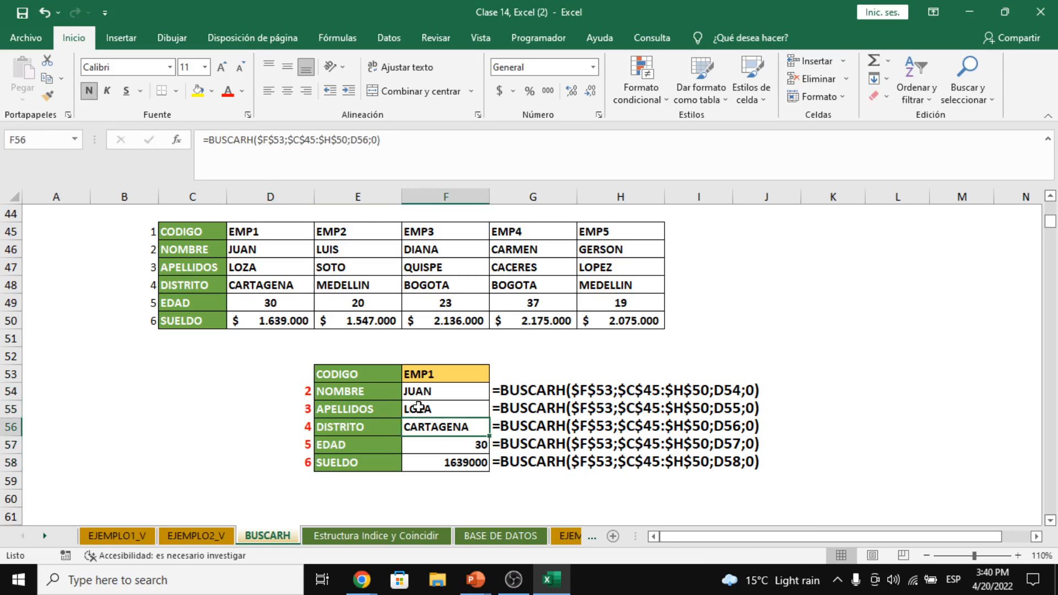
click(437, 380)
Review the BUSCARH arguments of F54, especially Matriz_buscar_en and Indicador_filas, accept them and refill the formula down to F58
click(441, 393)
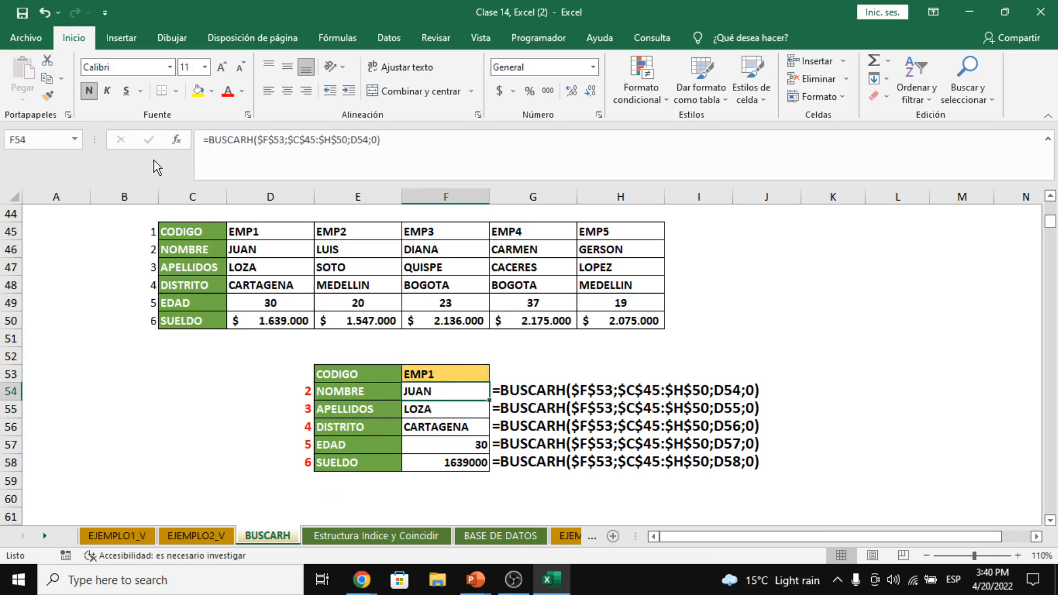
click(176, 139)
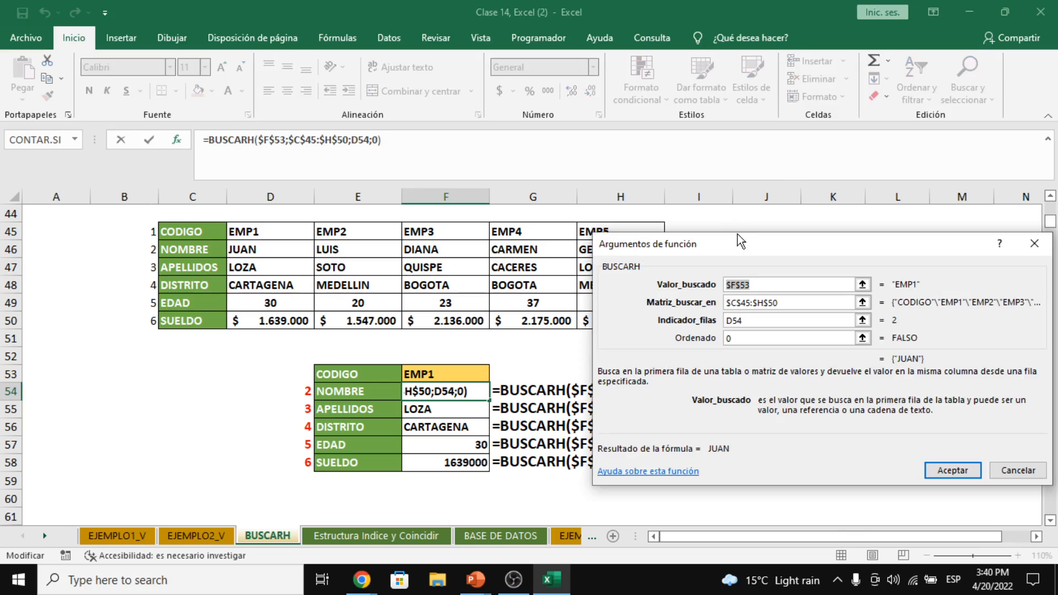
drag(745, 245, 842, 247)
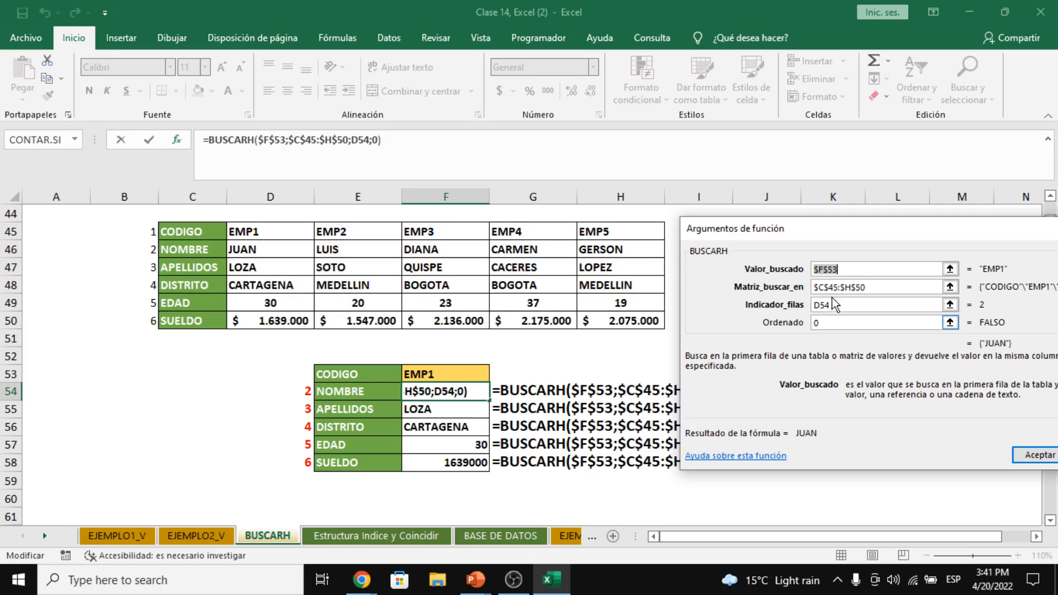
click(876, 286)
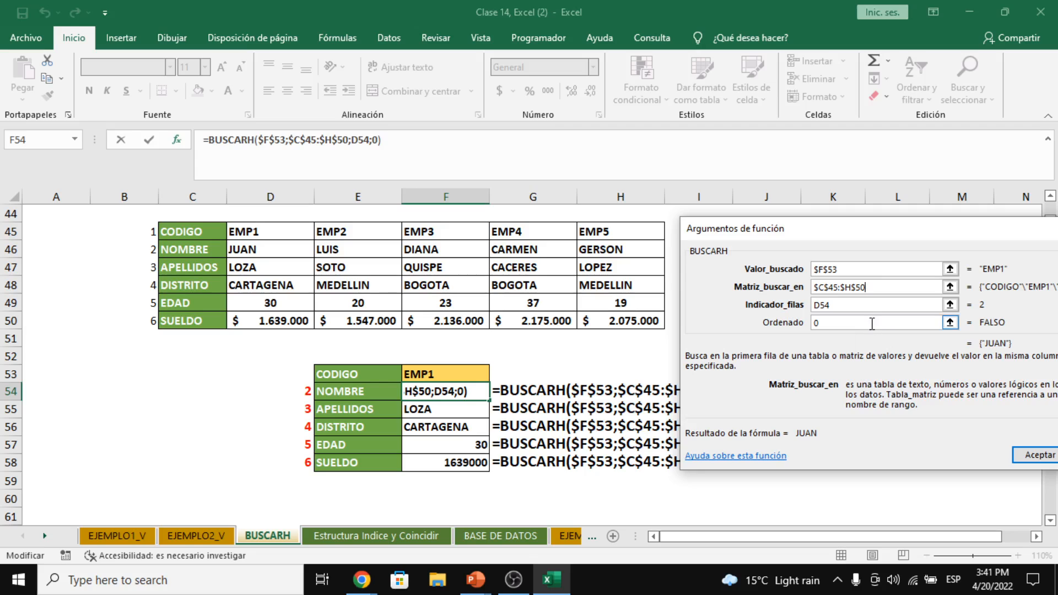
click(867, 304)
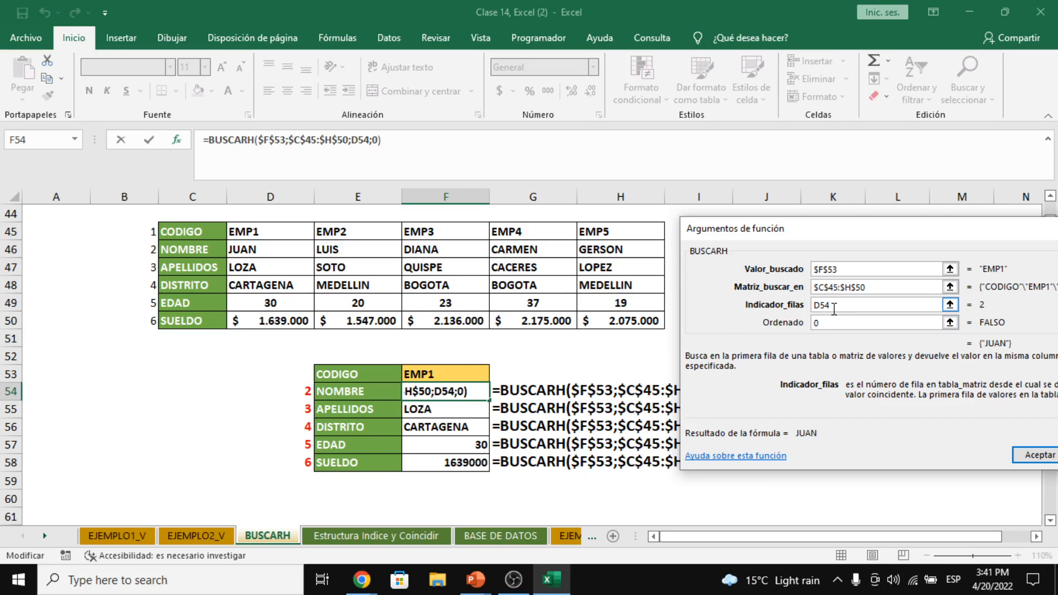
drag(834, 308, 809, 307)
click(1036, 455)
drag(488, 401, 491, 469)
Examine the formula texts in G54 and G55, and match row number D55 with the APELLIDOS labels in E55 and C47
click(520, 392)
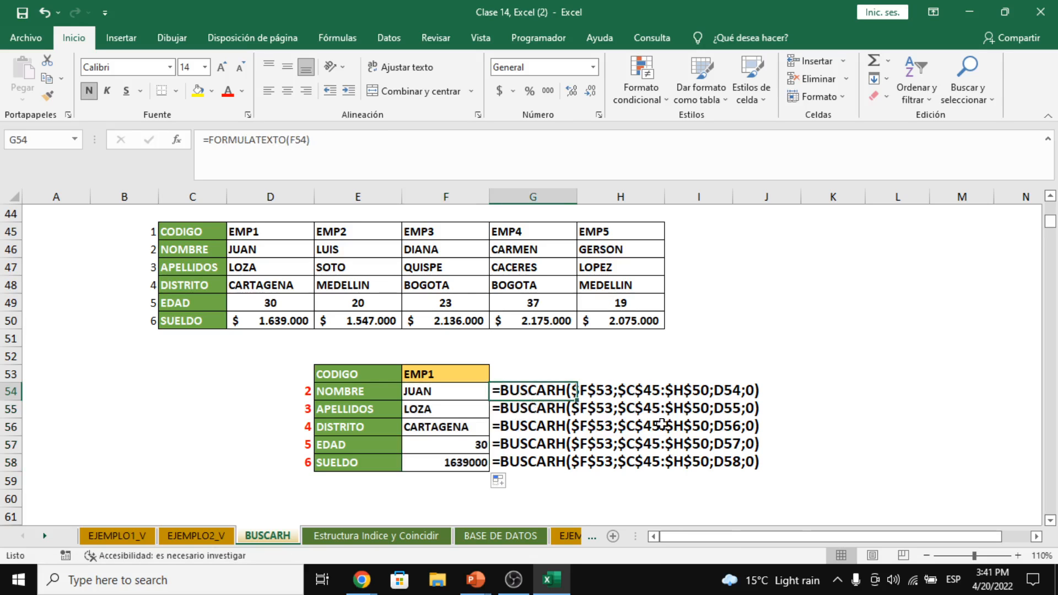
click(542, 410)
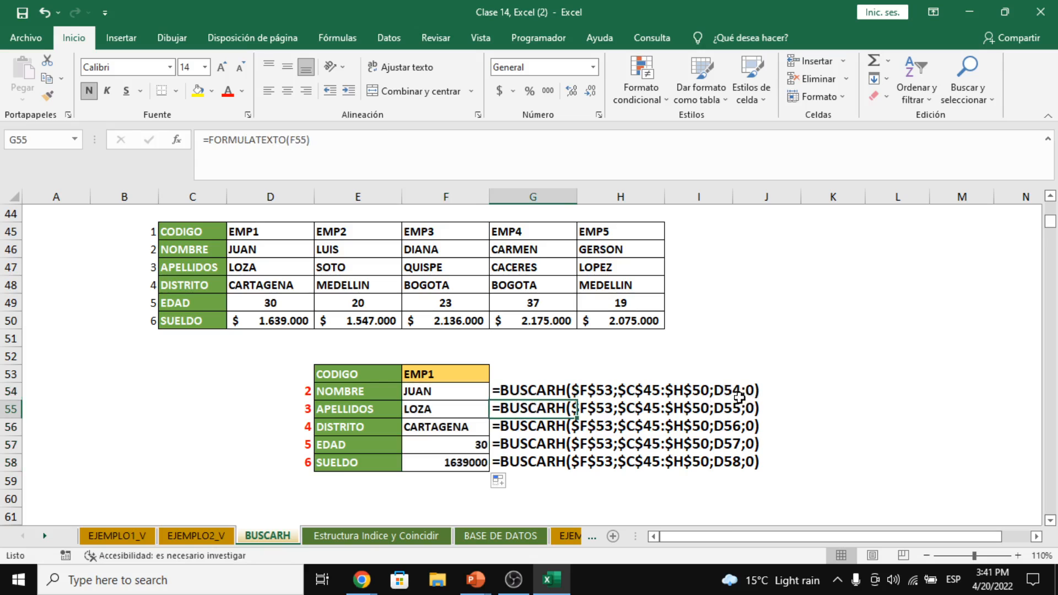
click(275, 408)
click(267, 149)
drag(267, 148, 127, 141)
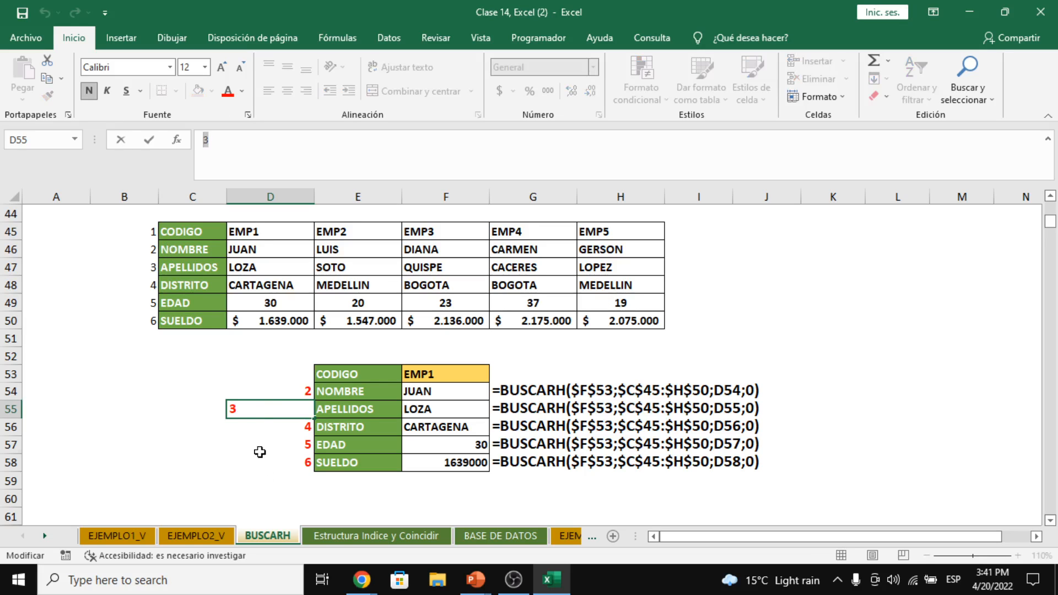
key(Escape)
click(329, 415)
click(181, 269)
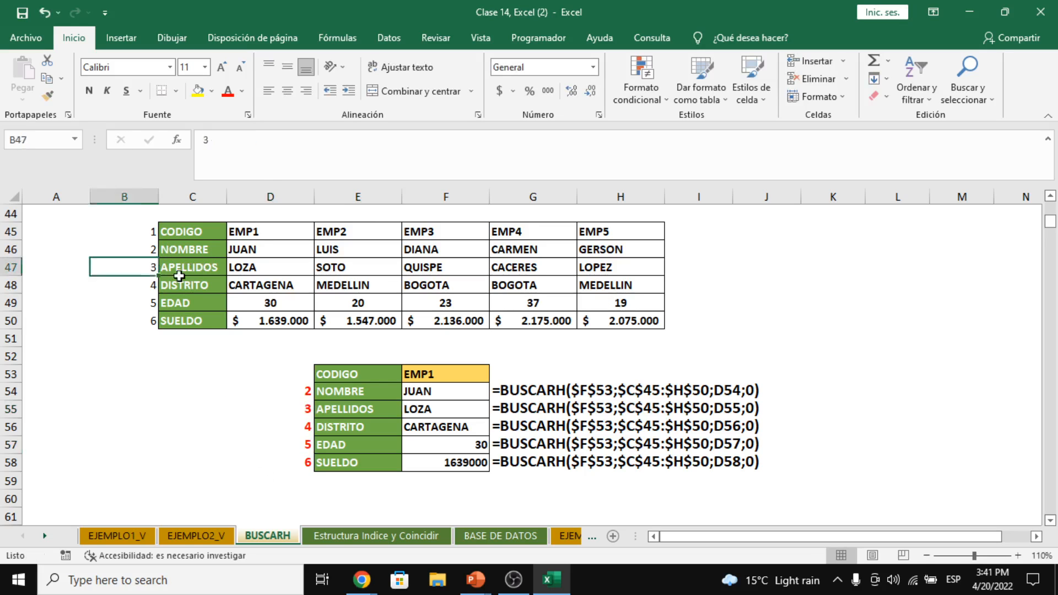
key(Down)
click(181, 270)
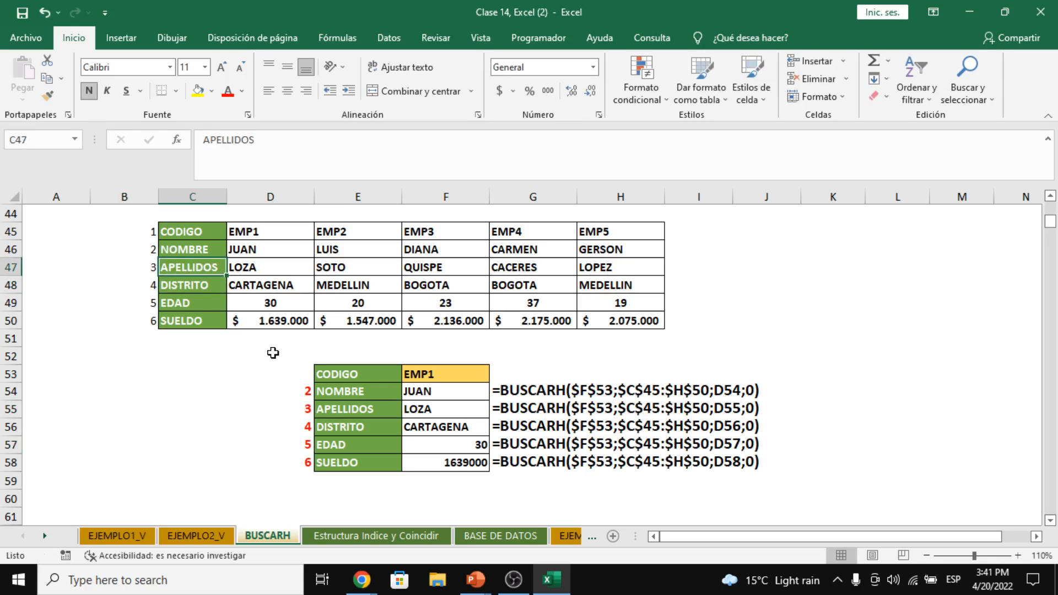
Match the form's row numbers in D56:D58 with the DISTRITO, EDAD and SUELDO labels
click(296, 433)
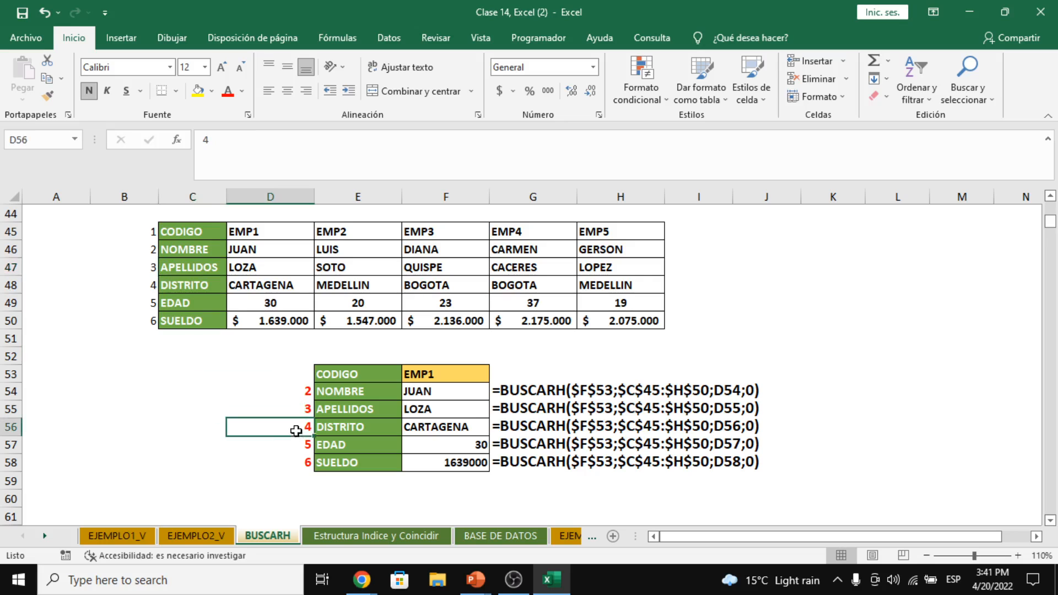
click(359, 429)
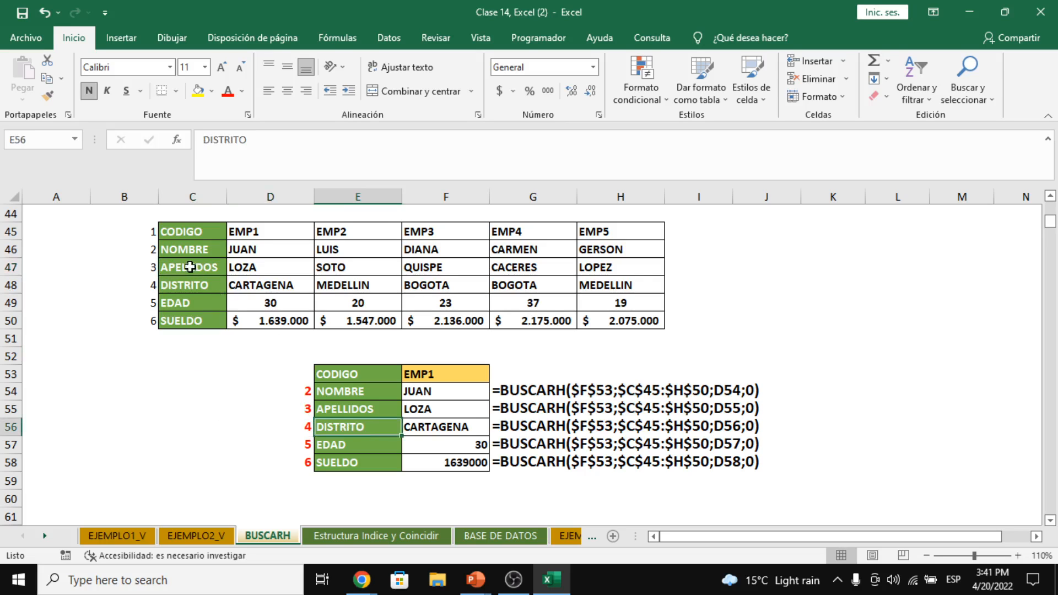
click(183, 287)
click(297, 445)
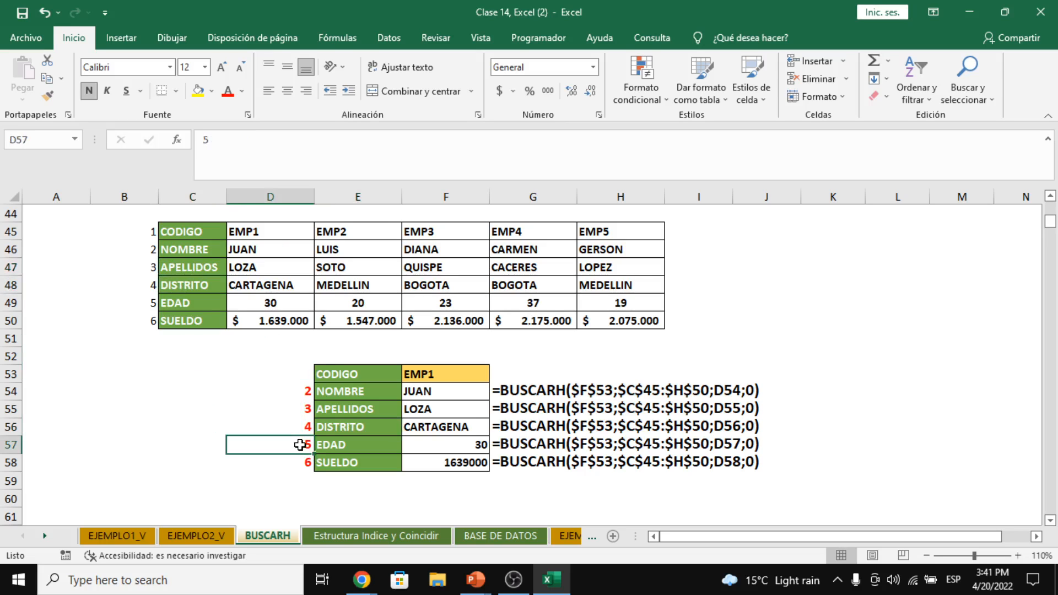
click(356, 446)
click(303, 458)
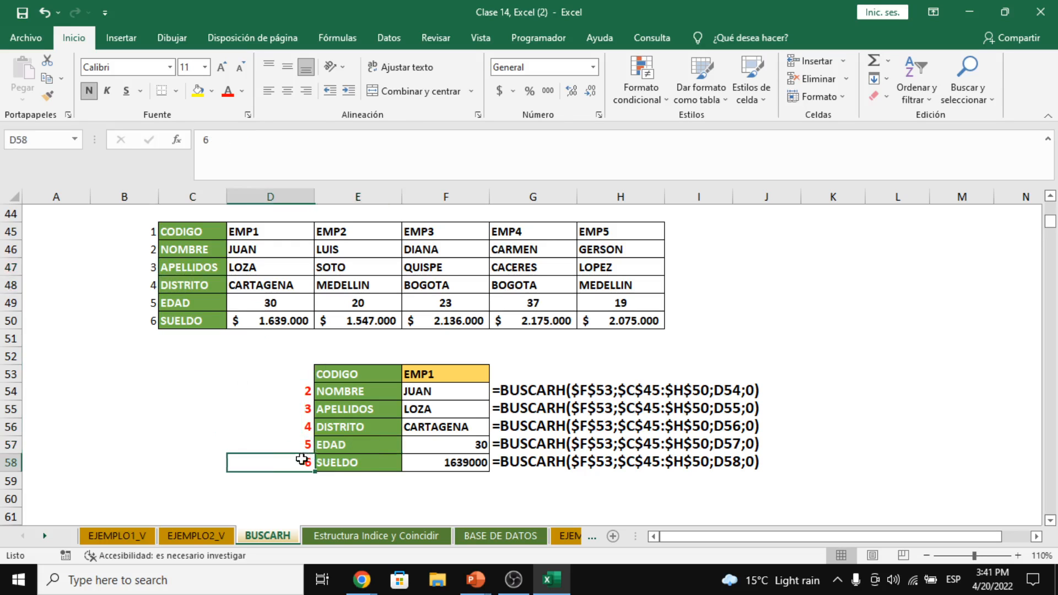
click(331, 460)
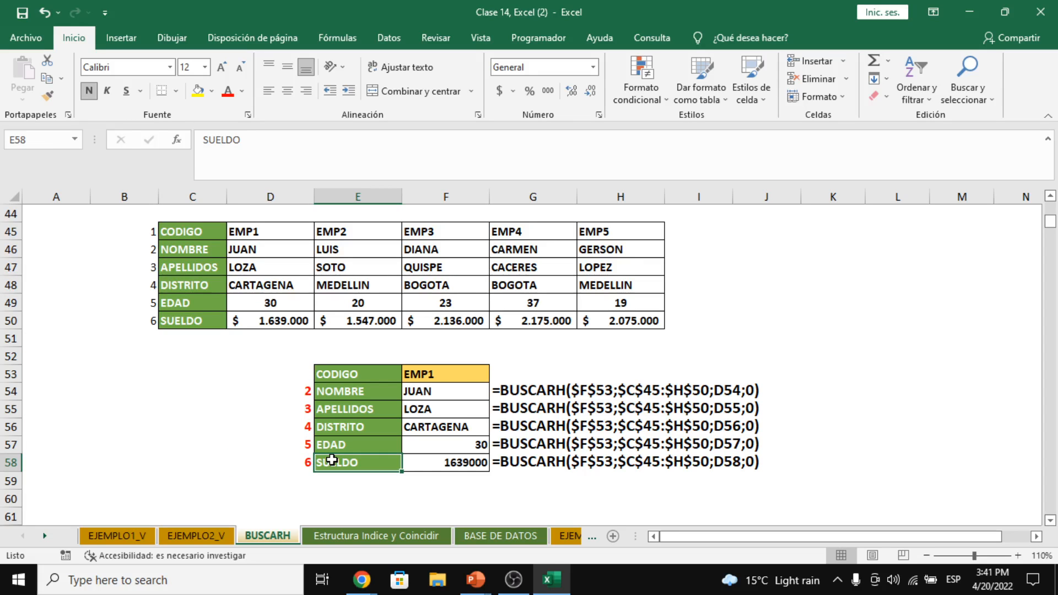
Check the Google Meet call in Chrome, return to the Excel workbook and show the code choices in F53
key(alt+Tab)
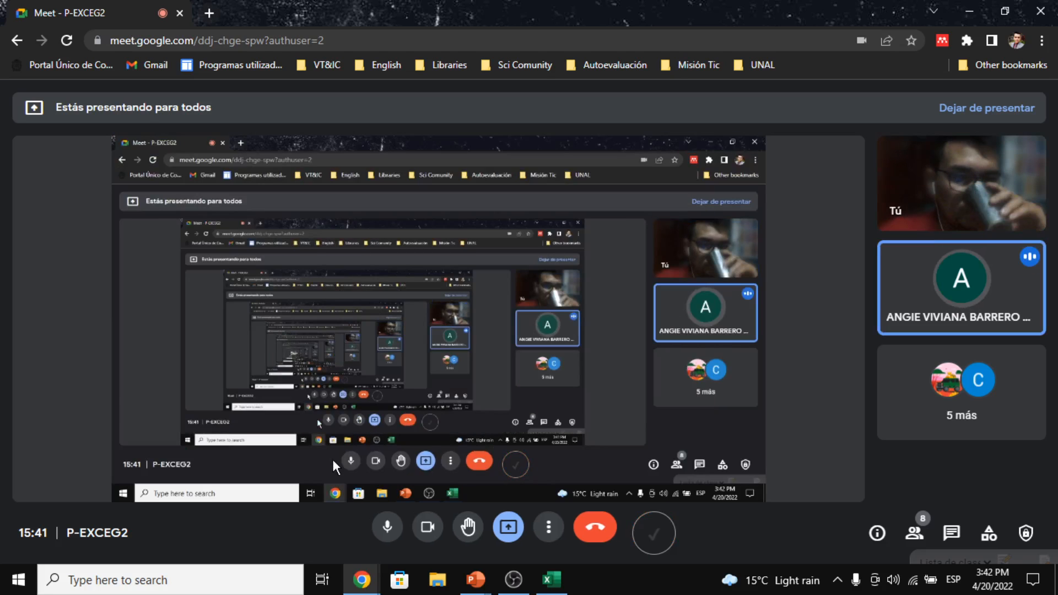
key(alt+Tab)
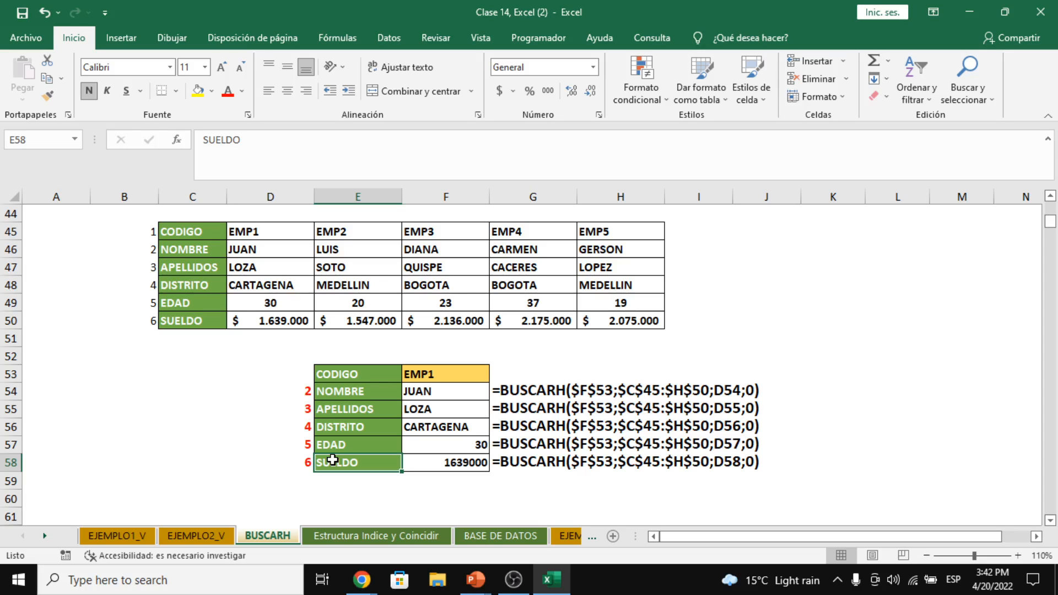
click(476, 373)
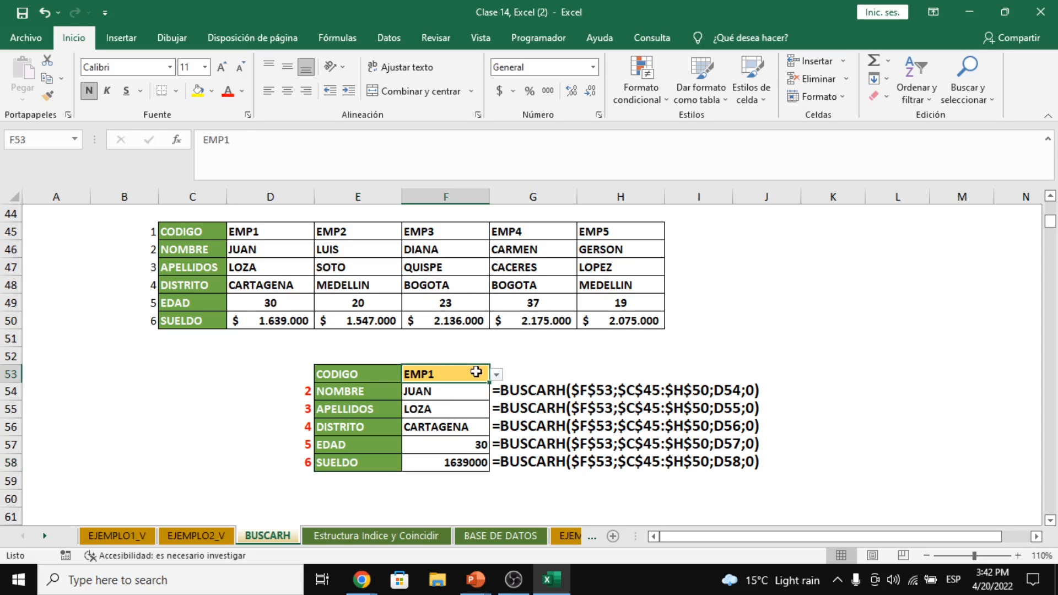
click(496, 375)
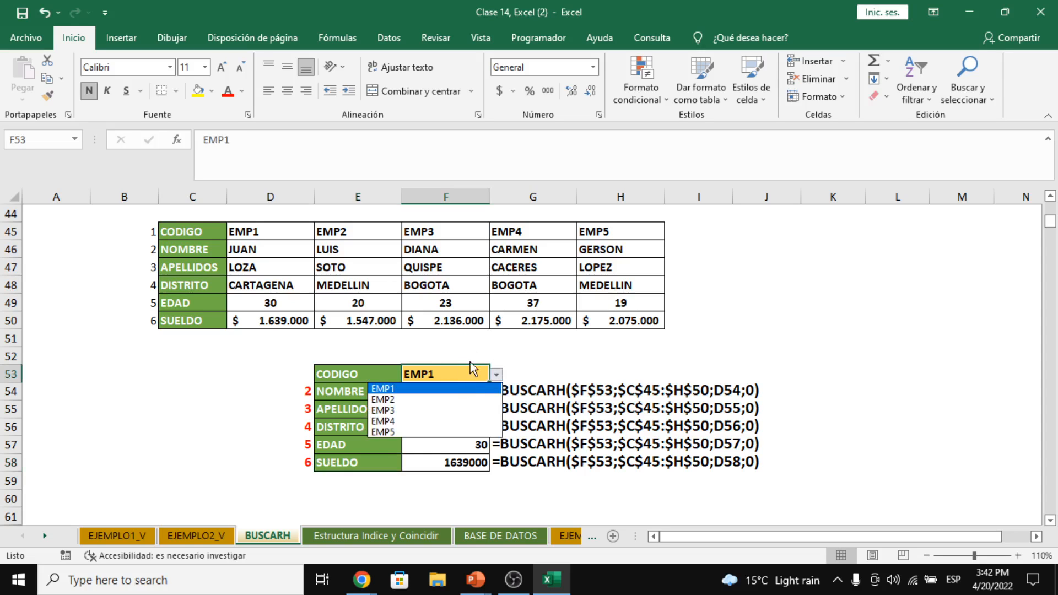
click(499, 370)
Switch to the Google Meet call in Chrome and look through its participant list
key(alt+Tab)
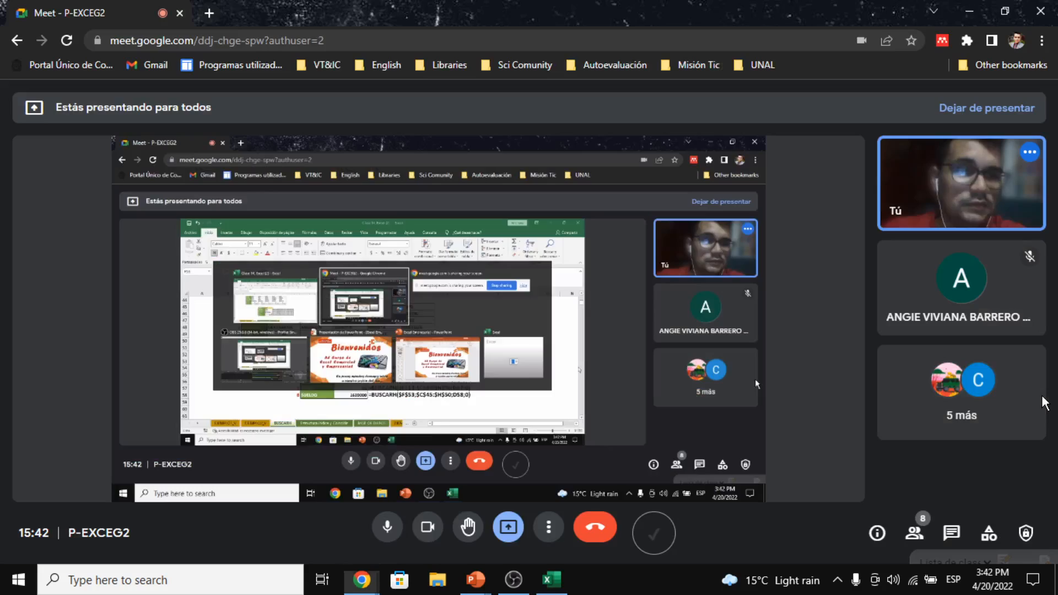
click(918, 534)
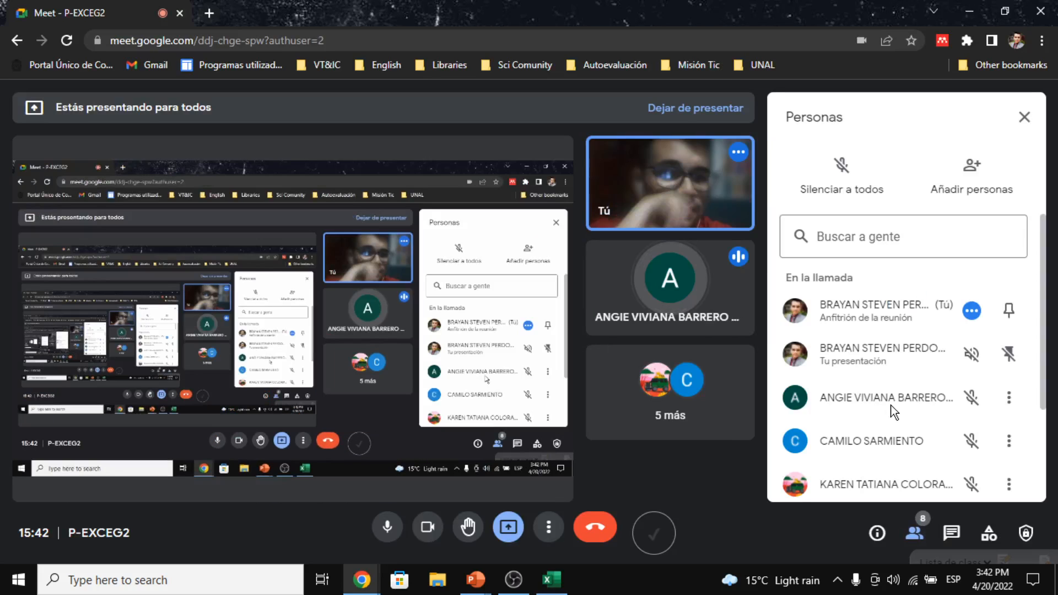
scroll(894, 413, down, 3)
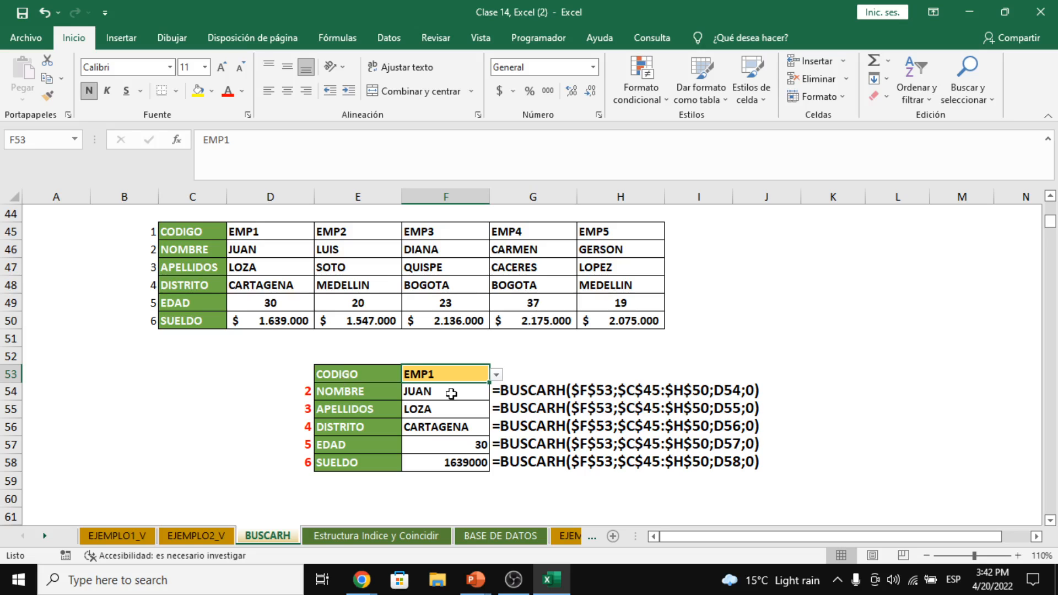
Test the lookup form by choosing code EMP3 in F53, highlighting its results, and changing the code to EMP5
click(496, 376)
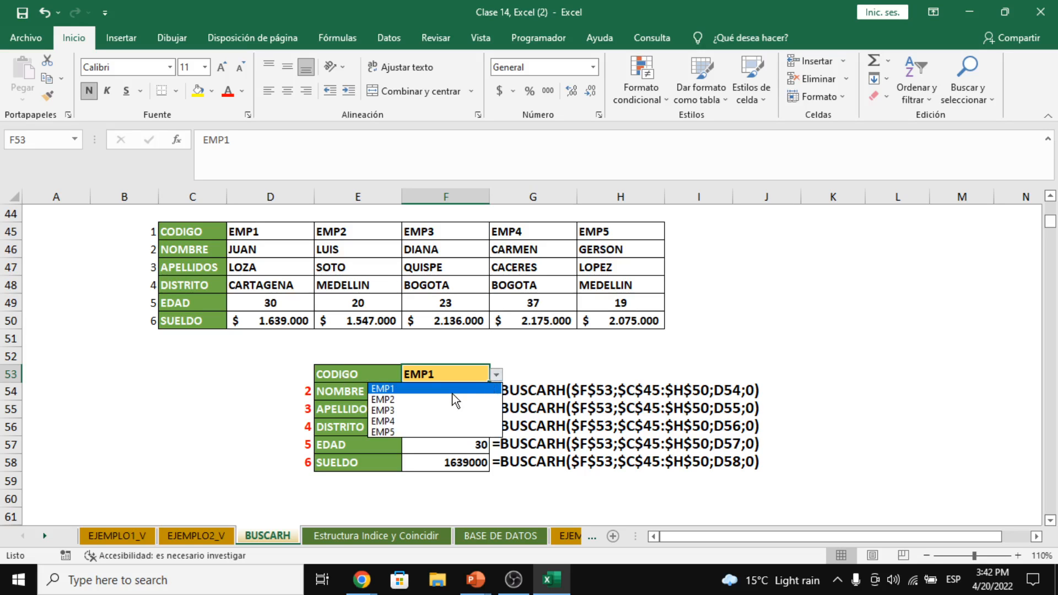
click(444, 410)
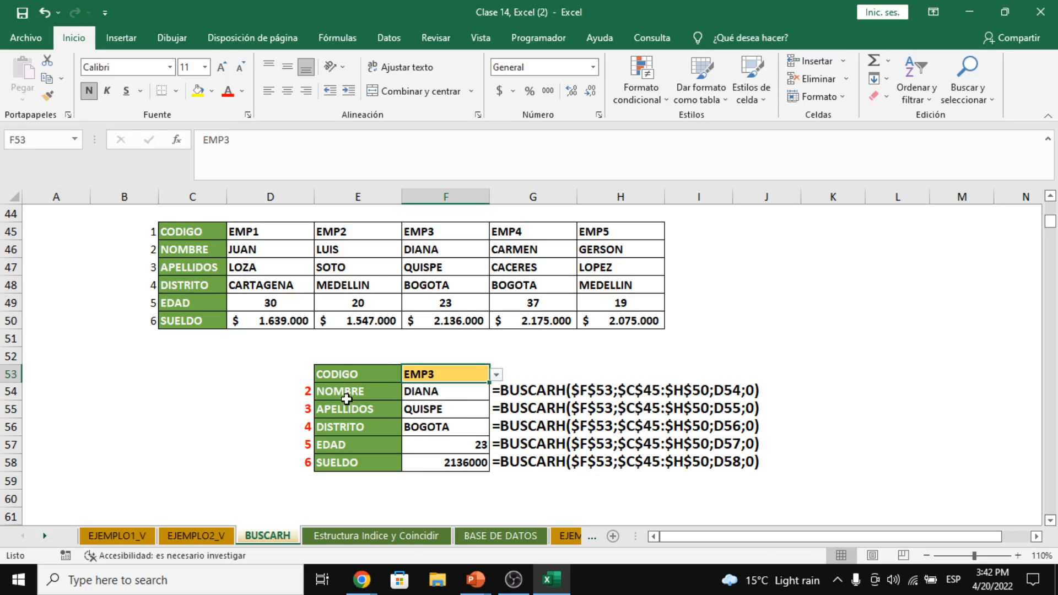
drag(348, 400, 451, 463)
click(467, 366)
click(496, 375)
click(468, 433)
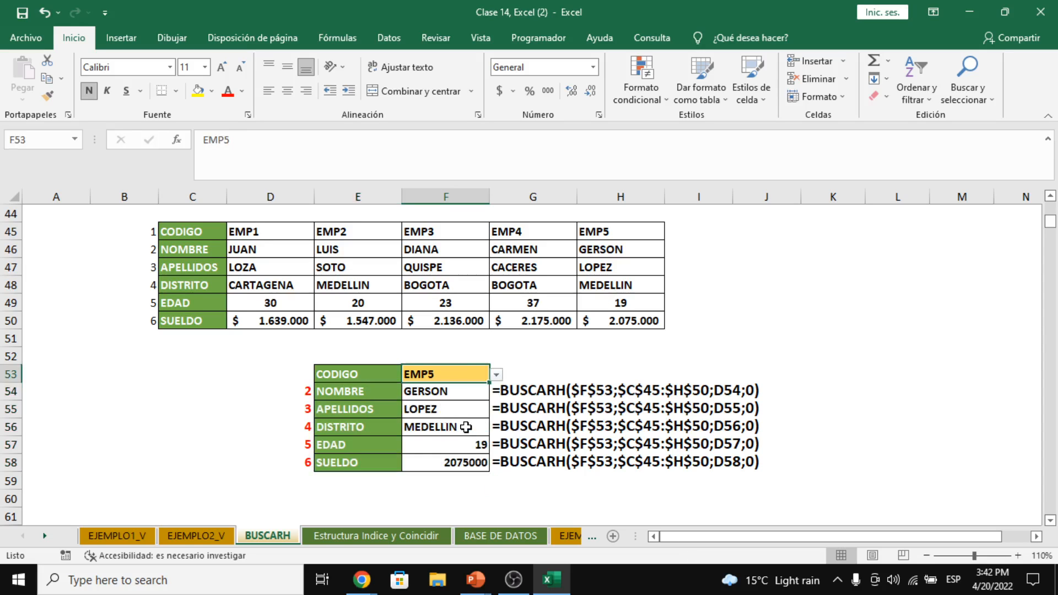
Highlight the form's labels and BUSCARH results in E54:F58, review the APELLIDOS formula, and return to the code in F53
click(341, 397)
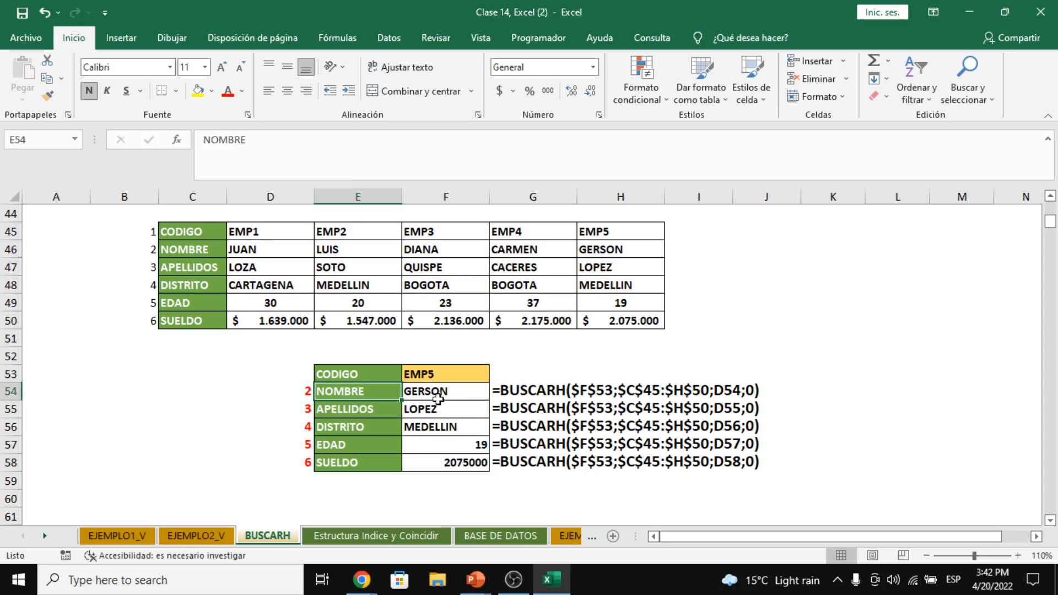
drag(441, 394, 355, 473)
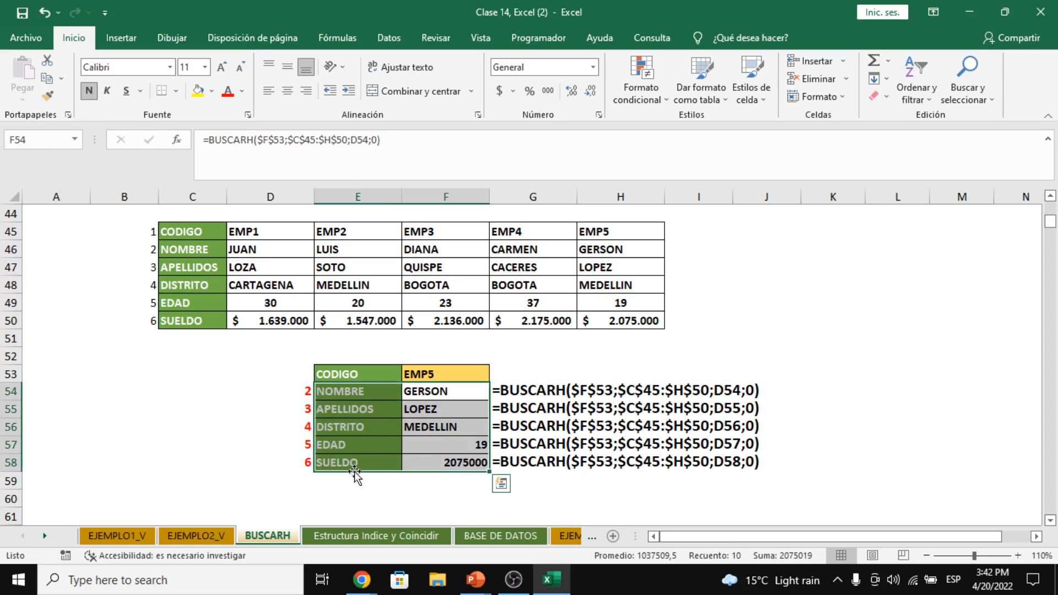
click(435, 406)
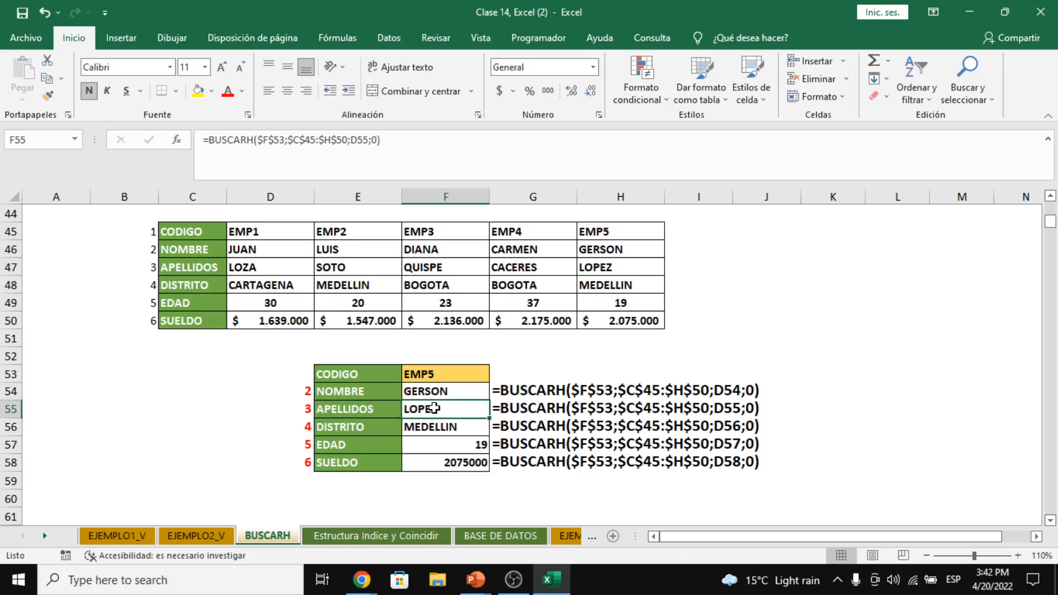
click(438, 372)
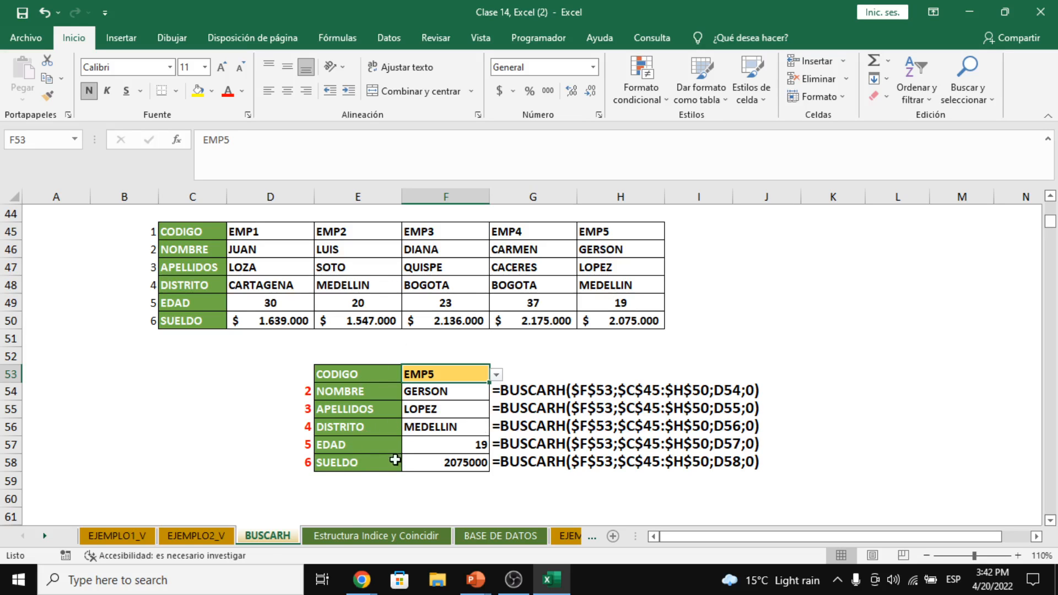
Open the Estructura Indice y Coincidir sheet and examine the INDICE syntax picture with its fila and columna arguments
click(415, 539)
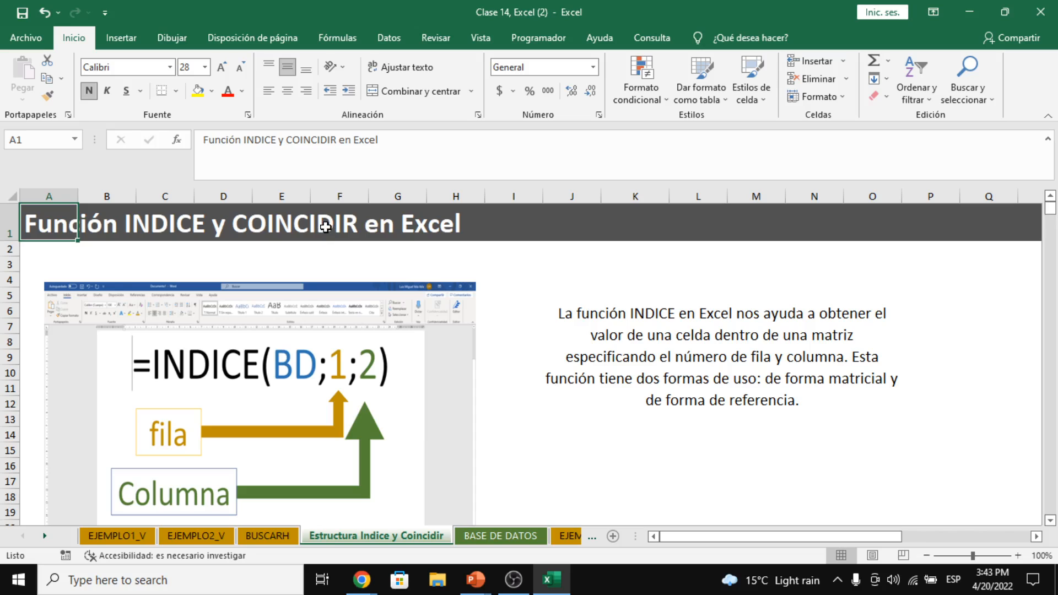
click(518, 294)
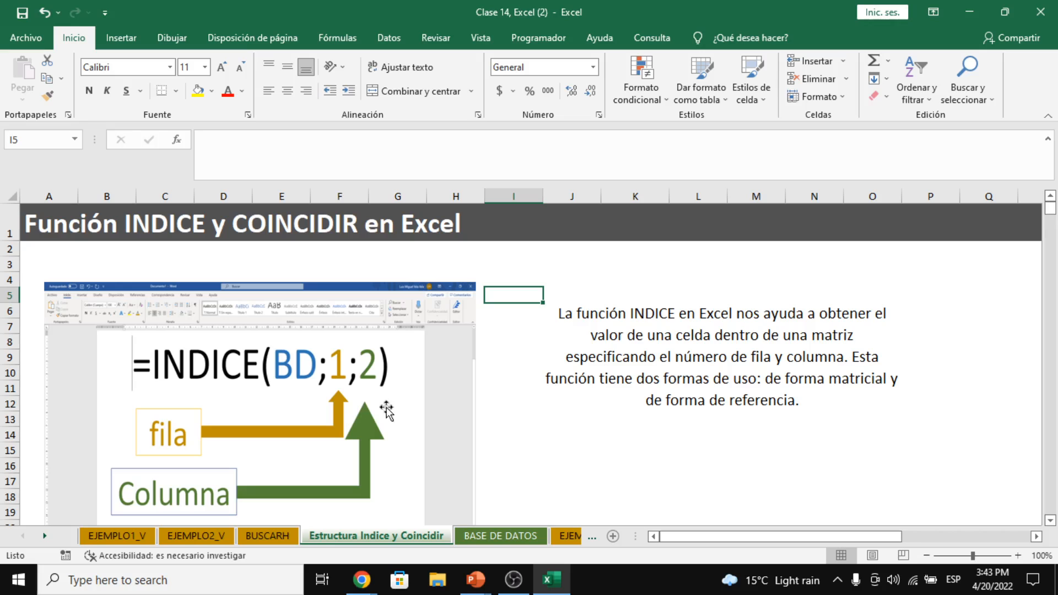
click(290, 389)
scroll(295, 373, down, 1)
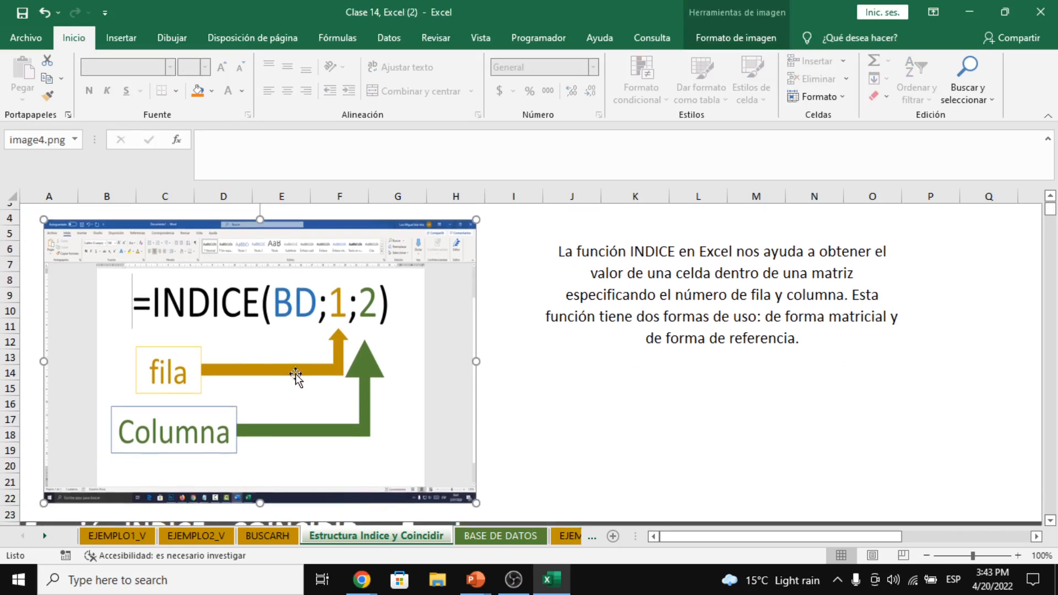
scroll(296, 374, up, 1)
Mark the BD, 1 and 2 arguments of the INDICE formula picture with short pink pen lines
click(173, 38)
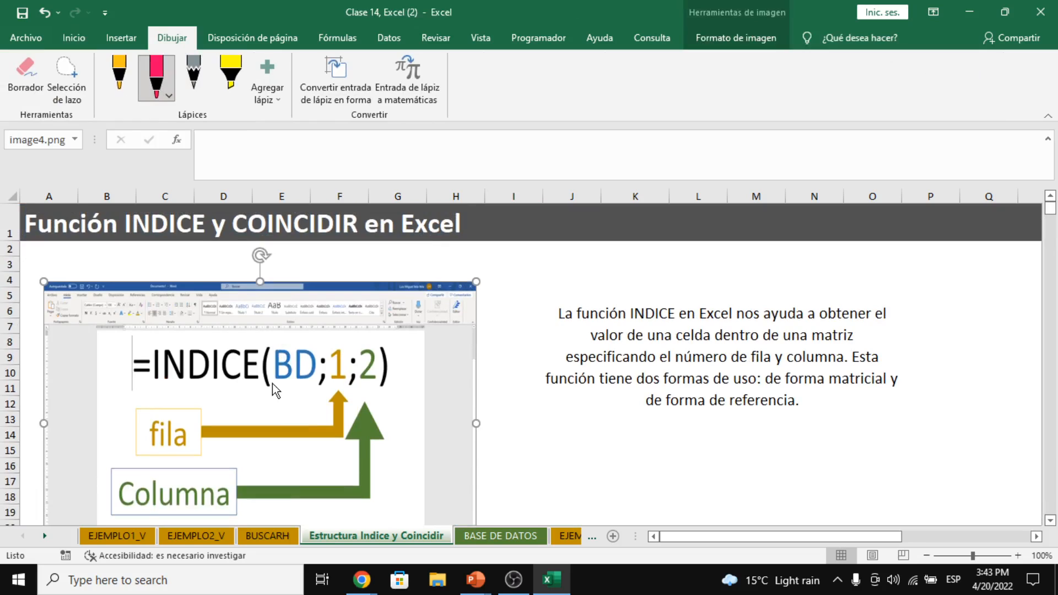
drag(272, 383, 278, 380)
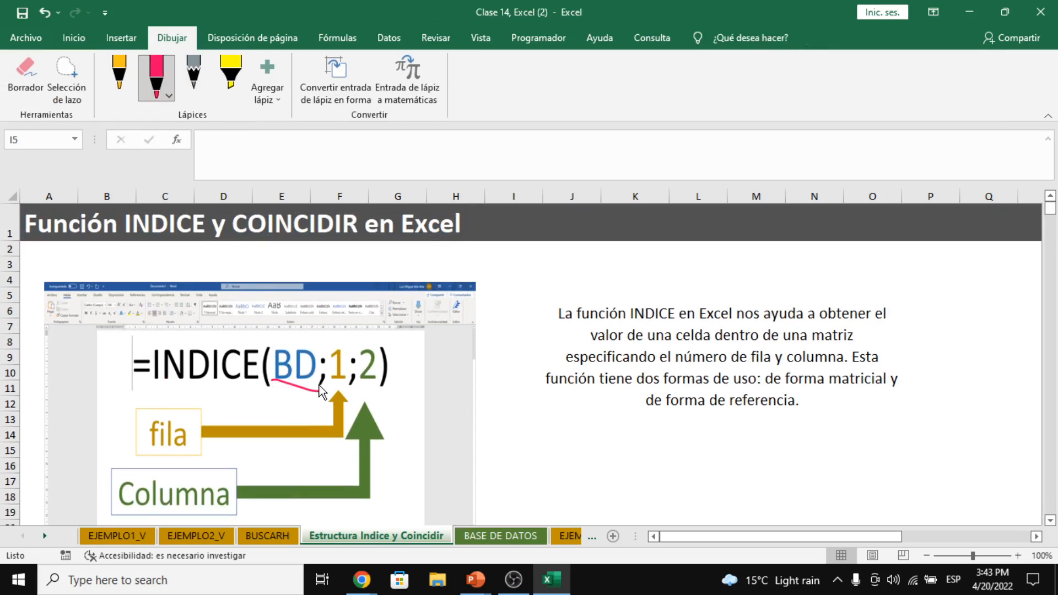
key(ctrl+z)
drag(282, 383, 312, 385)
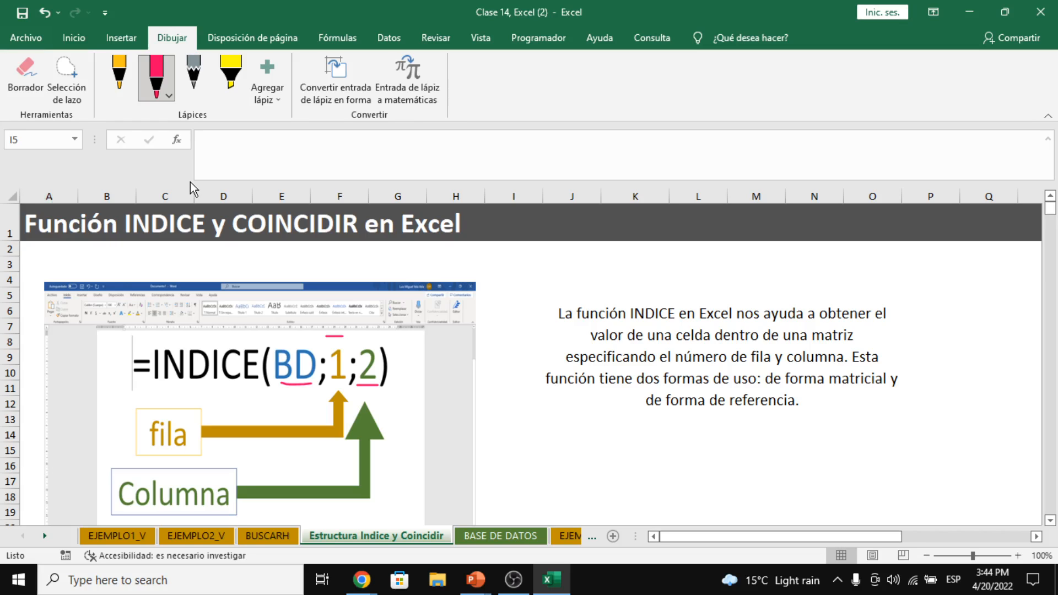
Highlight row 1, column B and the whole sheet to illustrate the row, column and matrix that INDICE uses
click(8, 226)
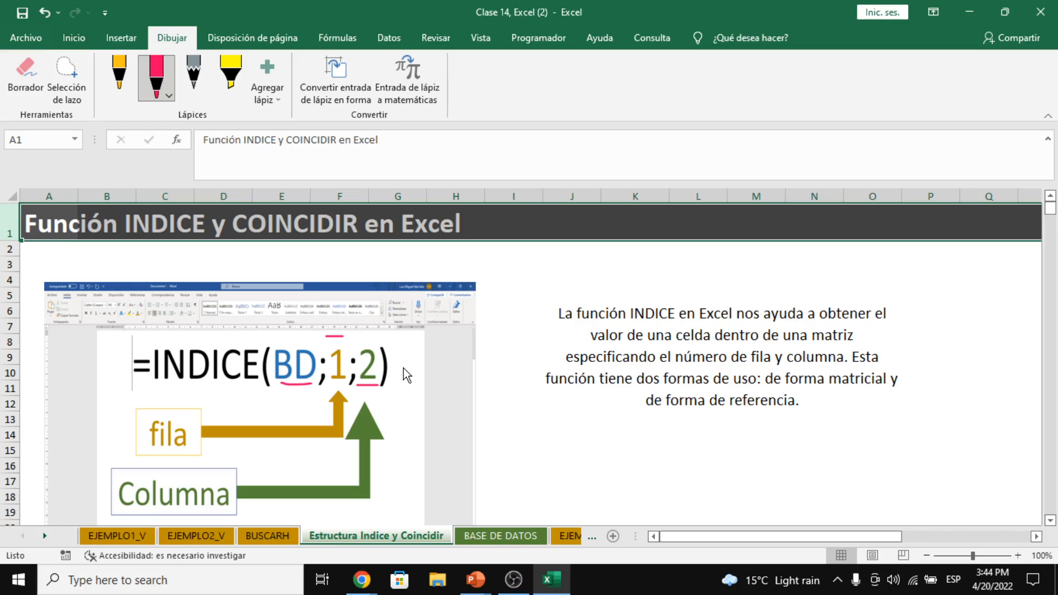
drag(110, 223, 115, 272)
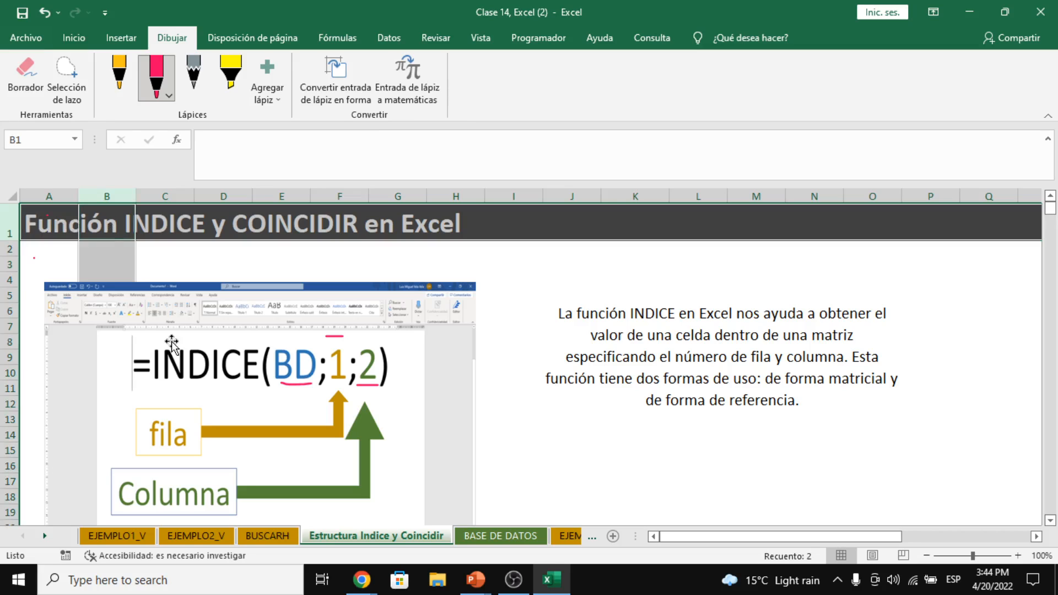
click(56, 221)
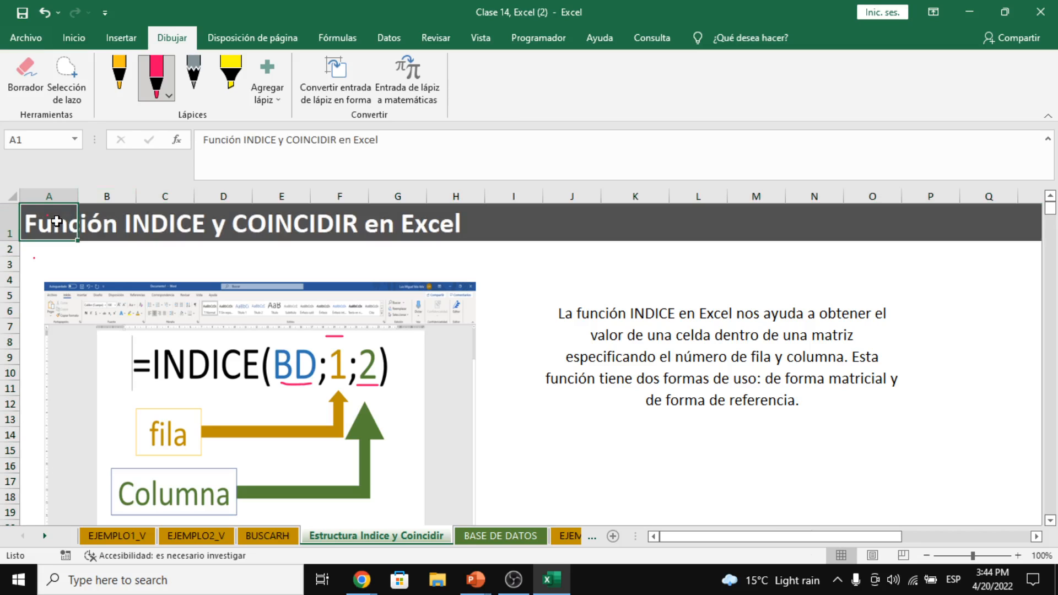
key(ctrl+shift+Right)
key(ctrl+shift+Down)
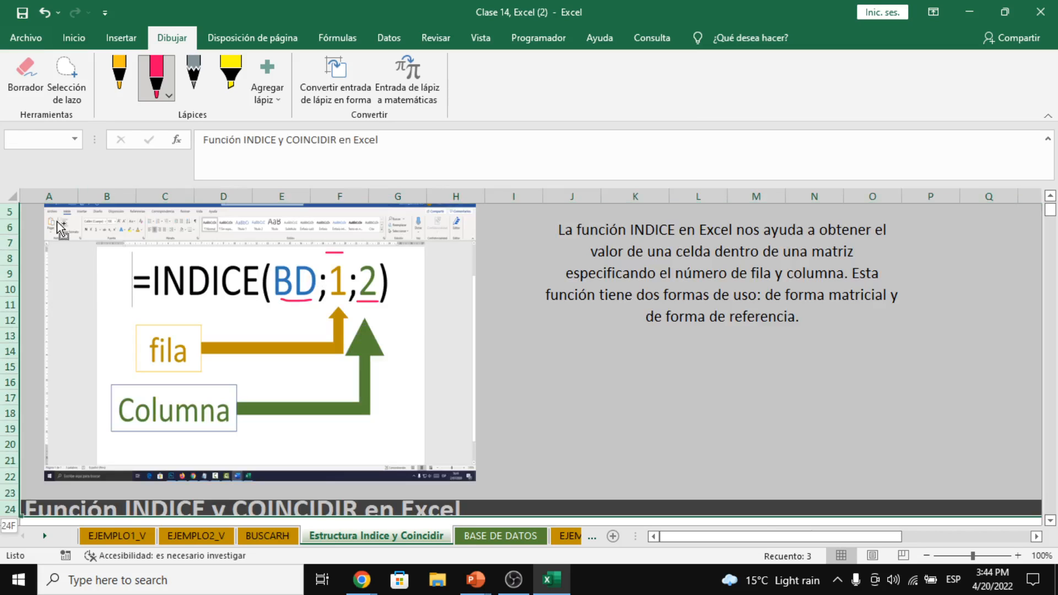
key(ctrl+a)
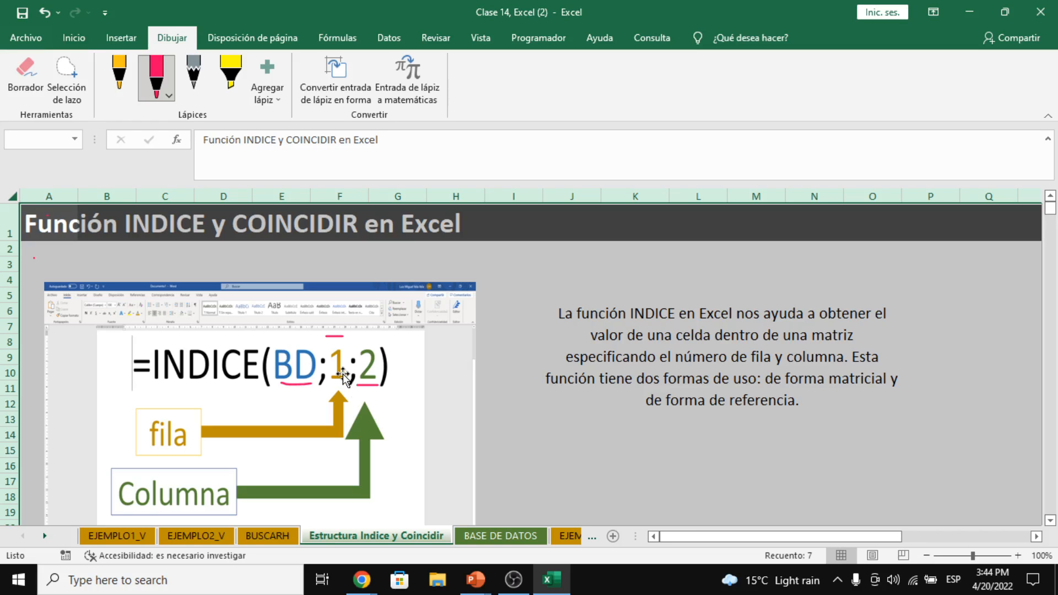
Highlight row 1 together with column B and single out their intersection, cell B1, leaving it without edits
click(6, 219)
click(104, 197)
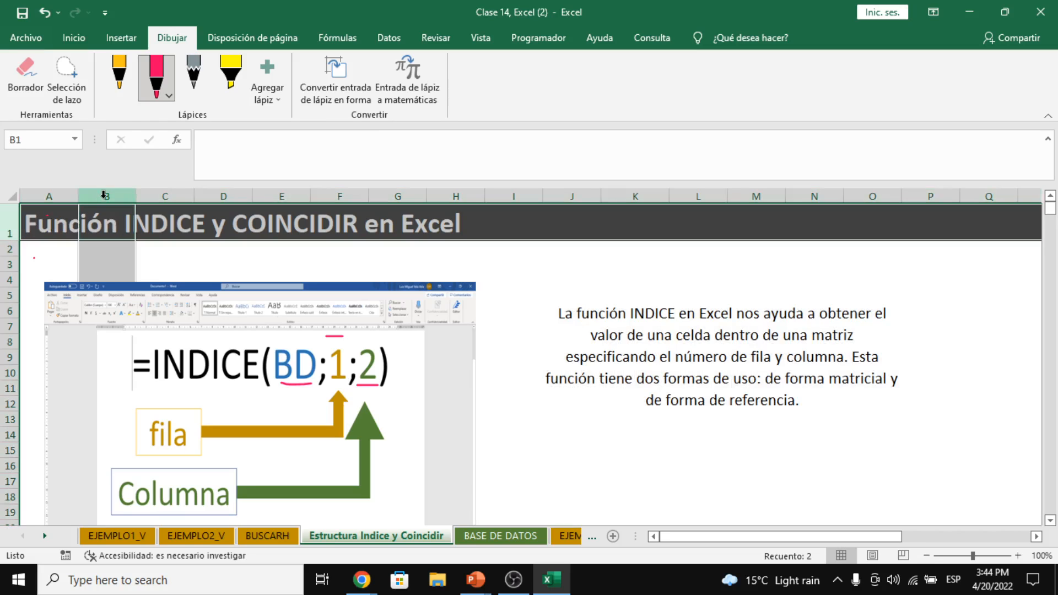
click(108, 222)
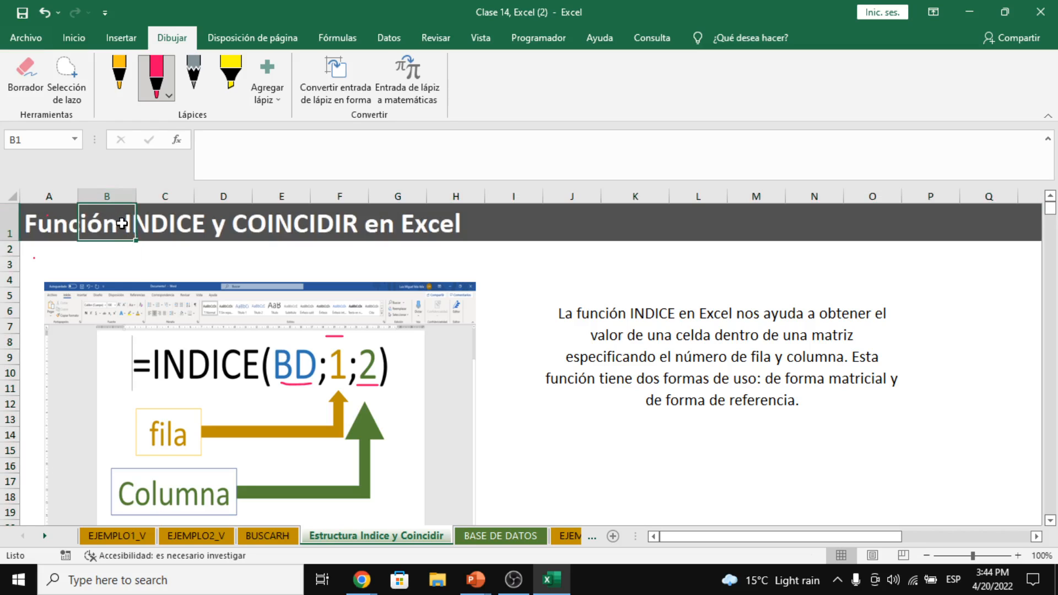
double_click(115, 219)
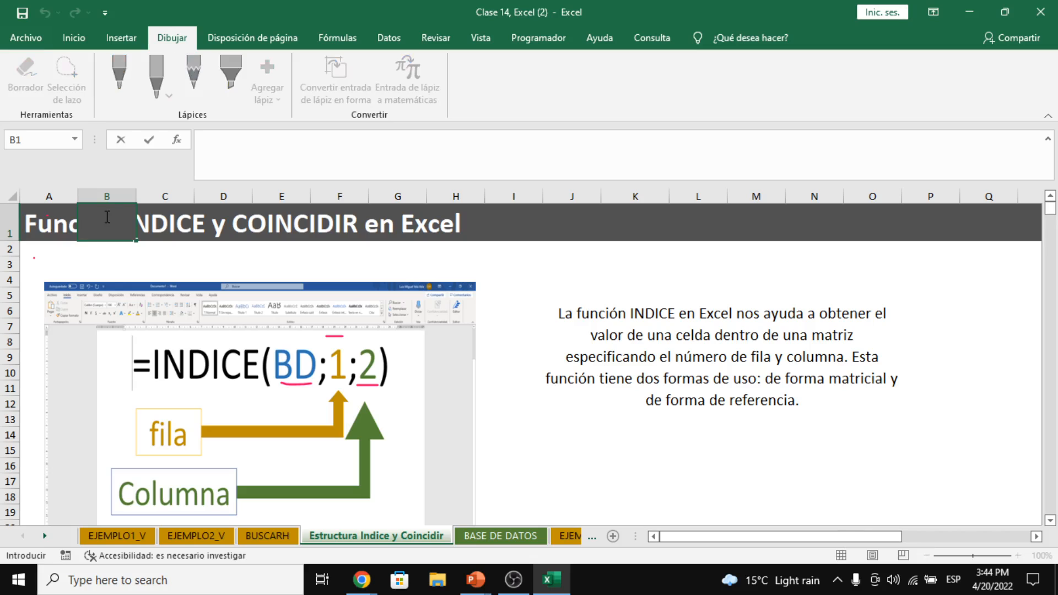
click(403, 265)
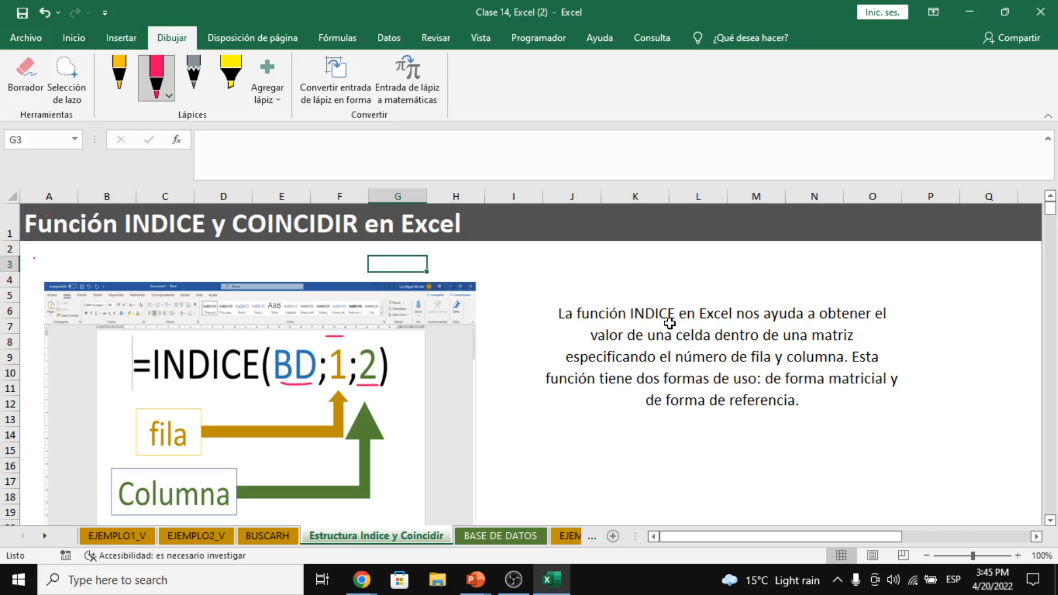
Read through the INDICE description in J5, highlighting the words about the column and the matricial form without changing the text
click(739, 334)
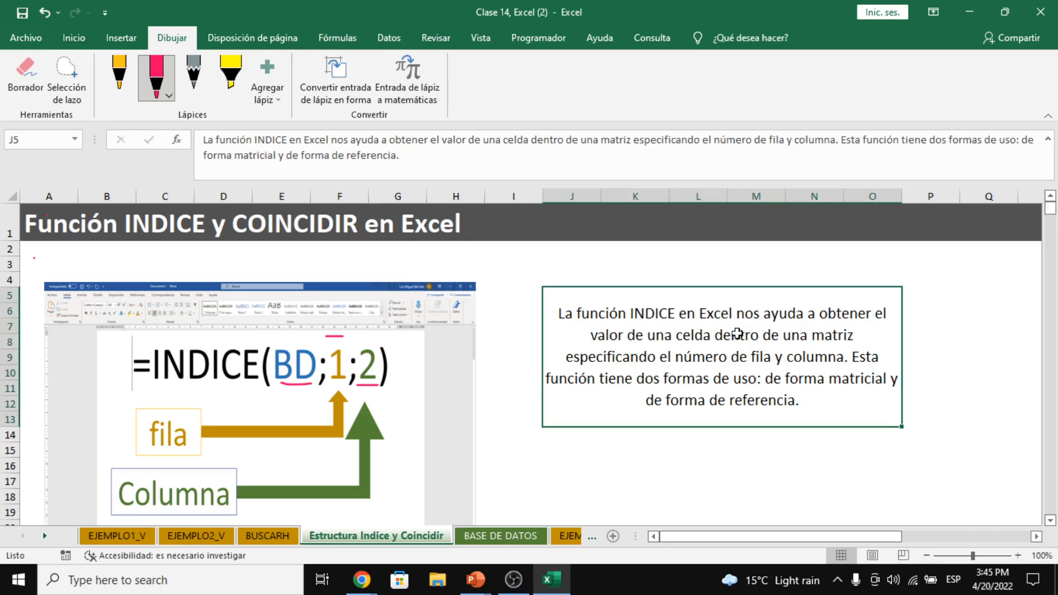
click(604, 339)
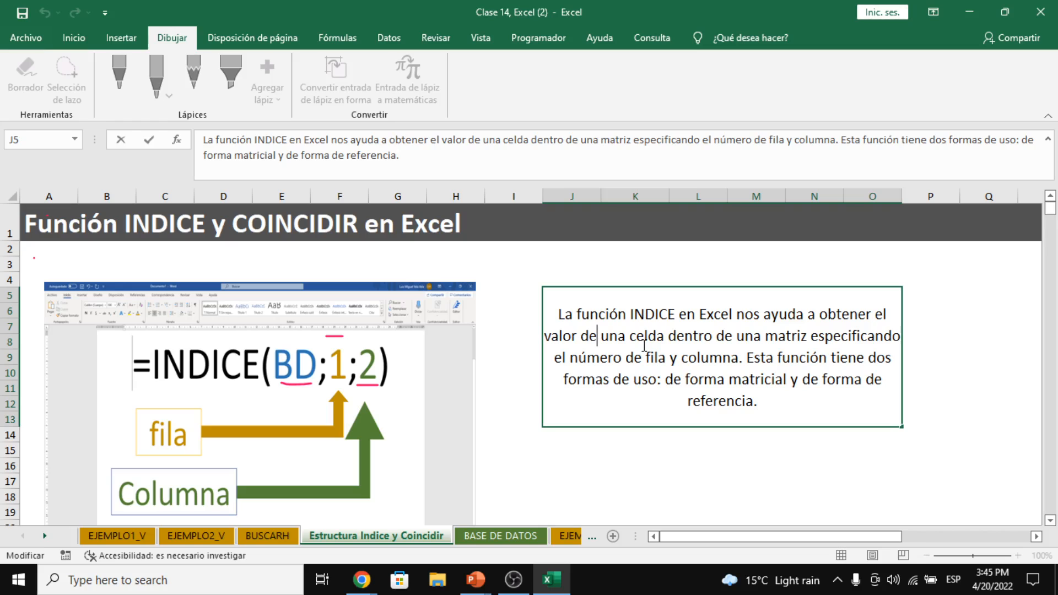
drag(643, 359, 701, 361)
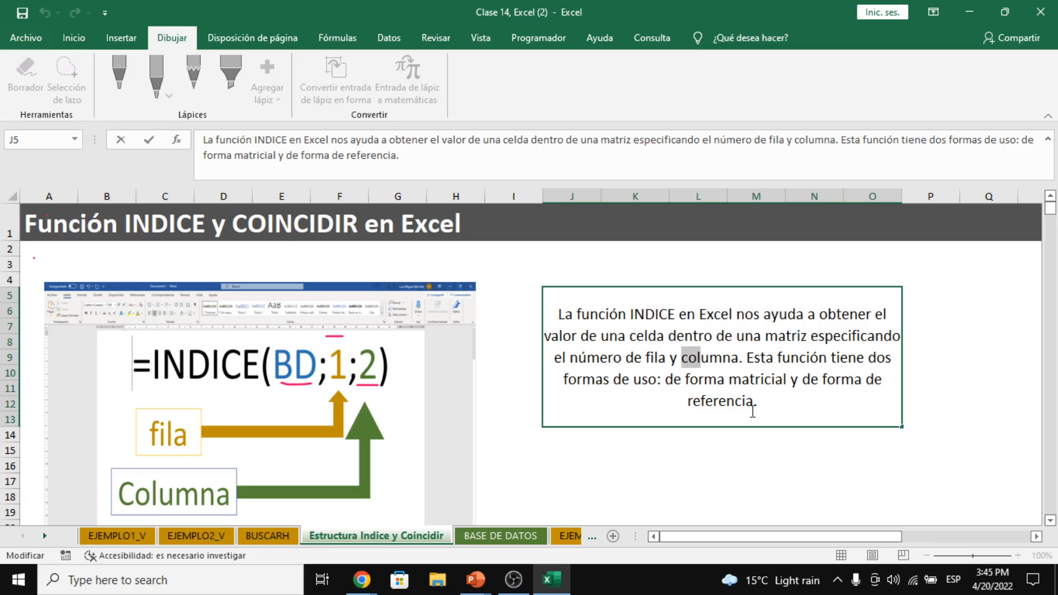
click(792, 380)
click(772, 402)
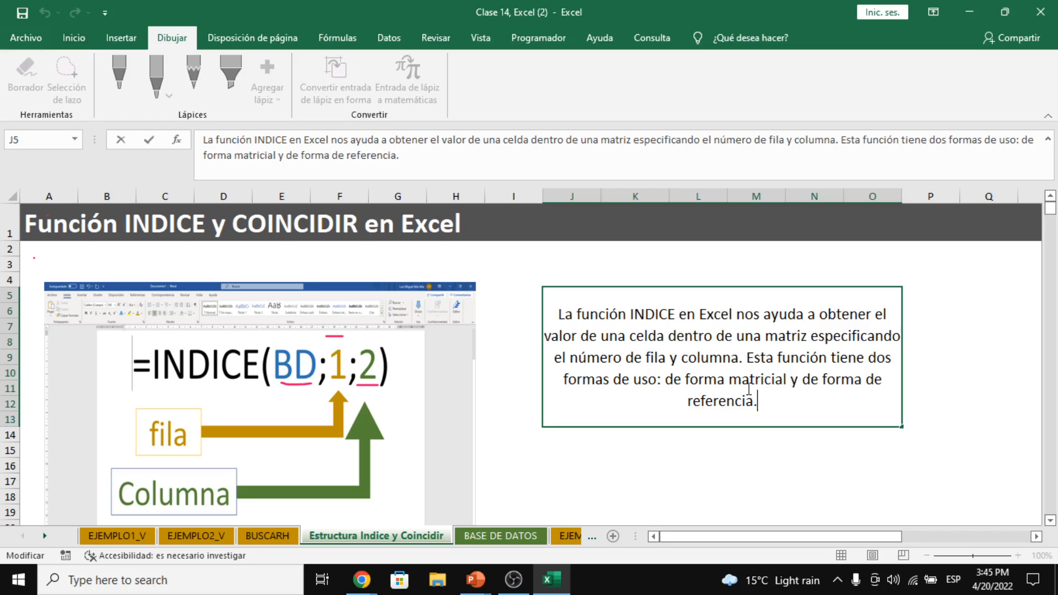
drag(730, 380, 785, 380)
click(738, 403)
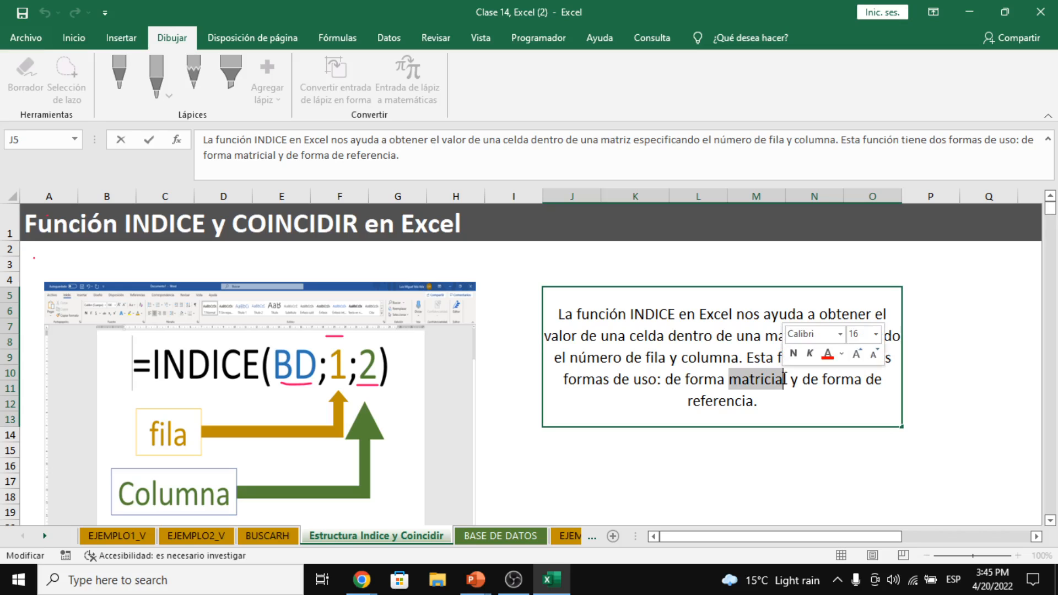
click(626, 471)
Increase the height of row 24 to fit the heading above the COINCIDIR description
scroll(624, 461, down, 5)
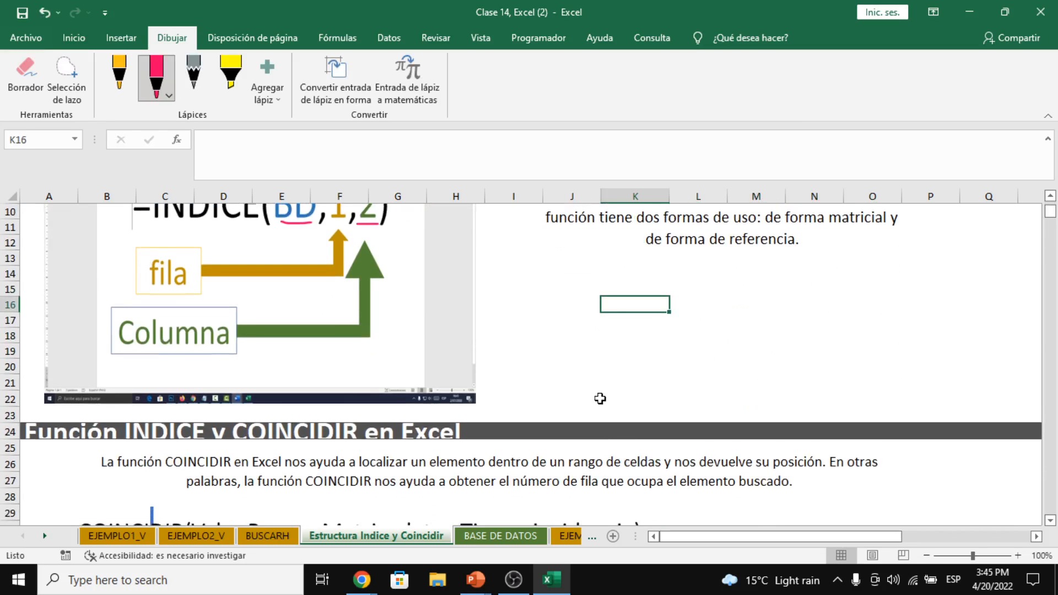
scroll(473, 318, up, 4)
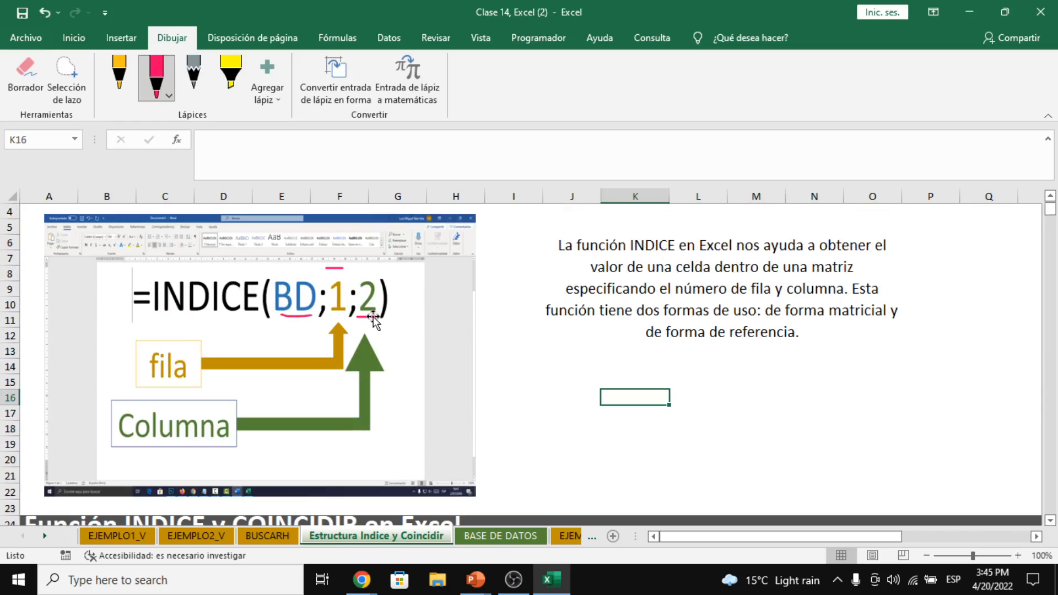
scroll(380, 314, up, 1)
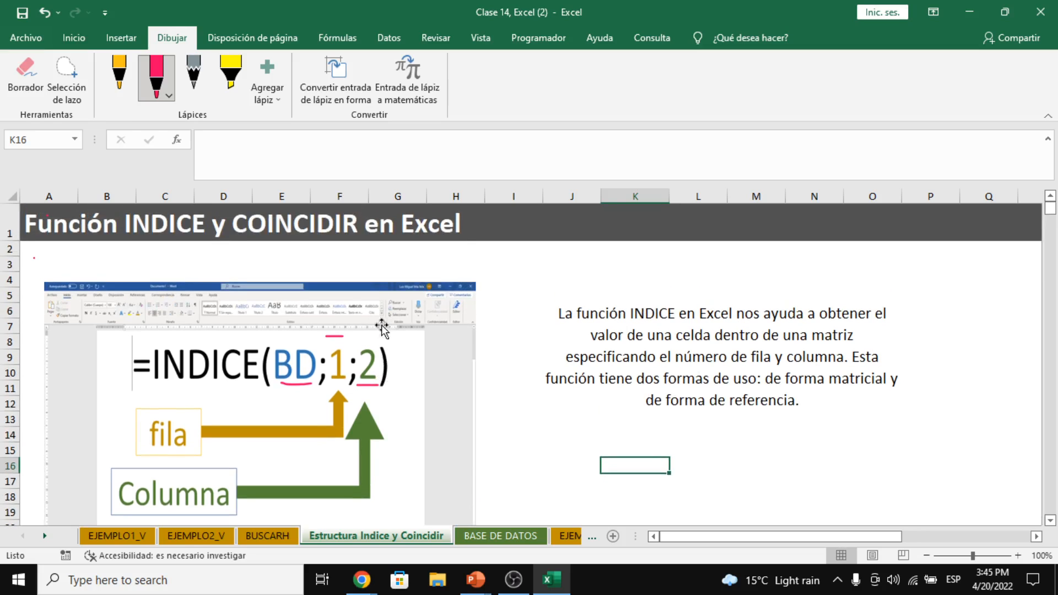
click(373, 392)
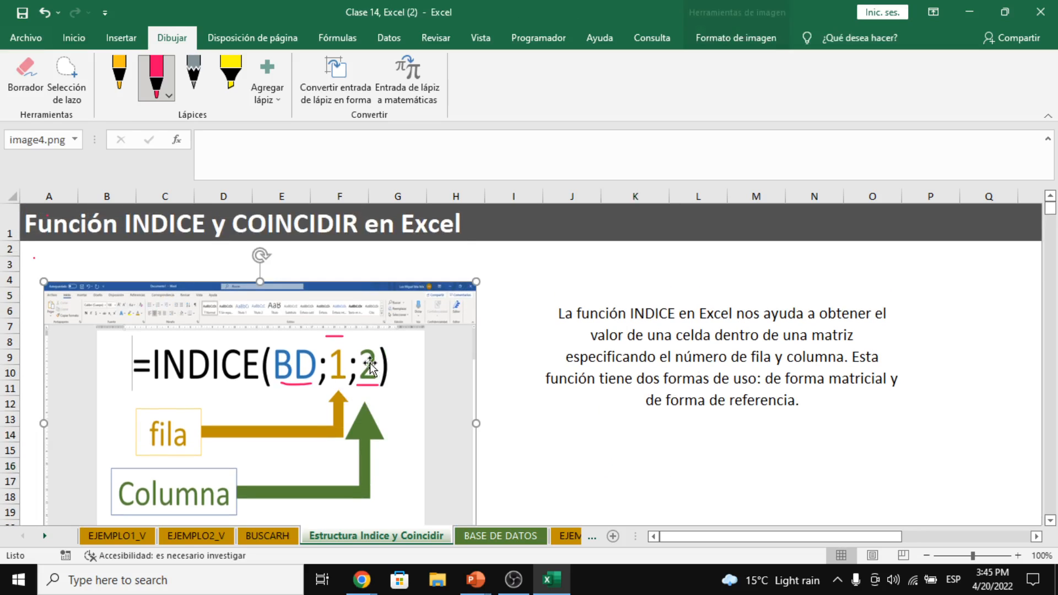
scroll(364, 328, down, 1)
scroll(364, 328, down, 1)
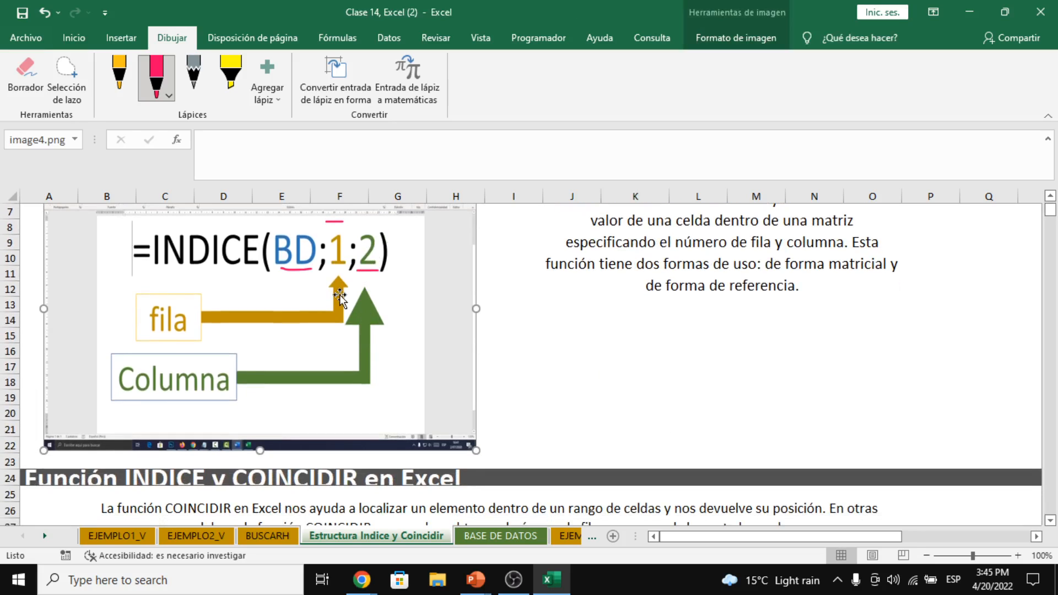
scroll(353, 330, down, 2)
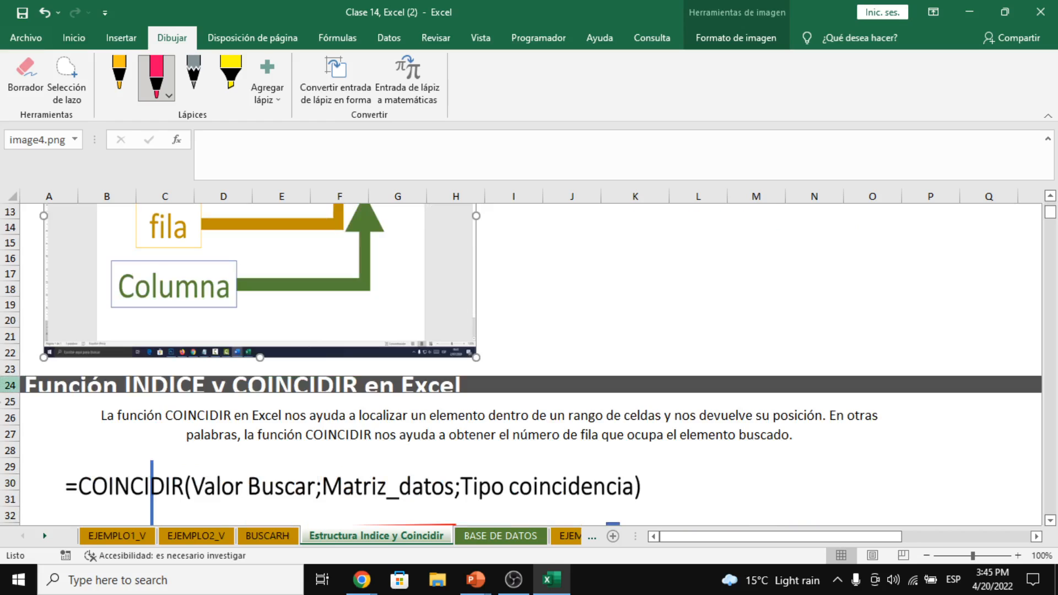
drag(19, 394, 23, 406)
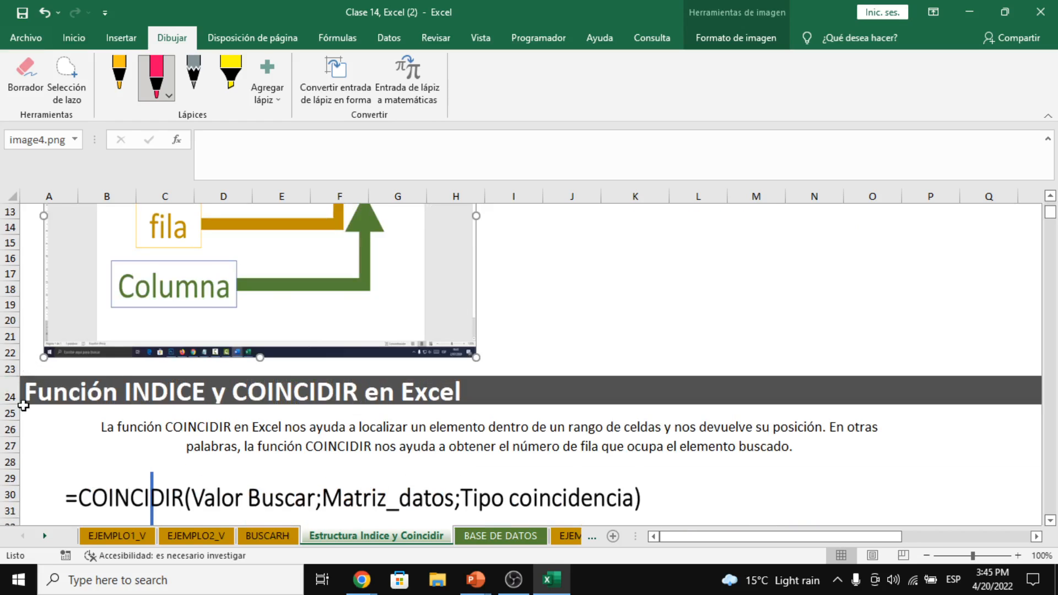
Underline the Valor Buscar and Matriz_datos arguments in the COINCIDIR syntax with the orange pen
scroll(23, 406, down, 3)
click(108, 357)
scroll(108, 356, down, 3)
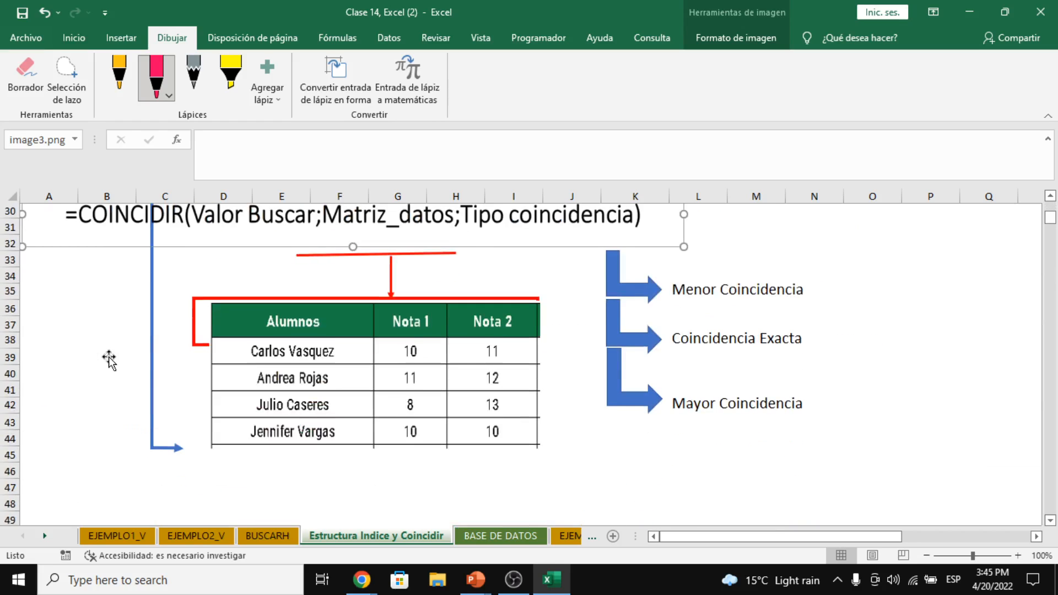
scroll(108, 356, down, 1)
scroll(108, 357, up, 2)
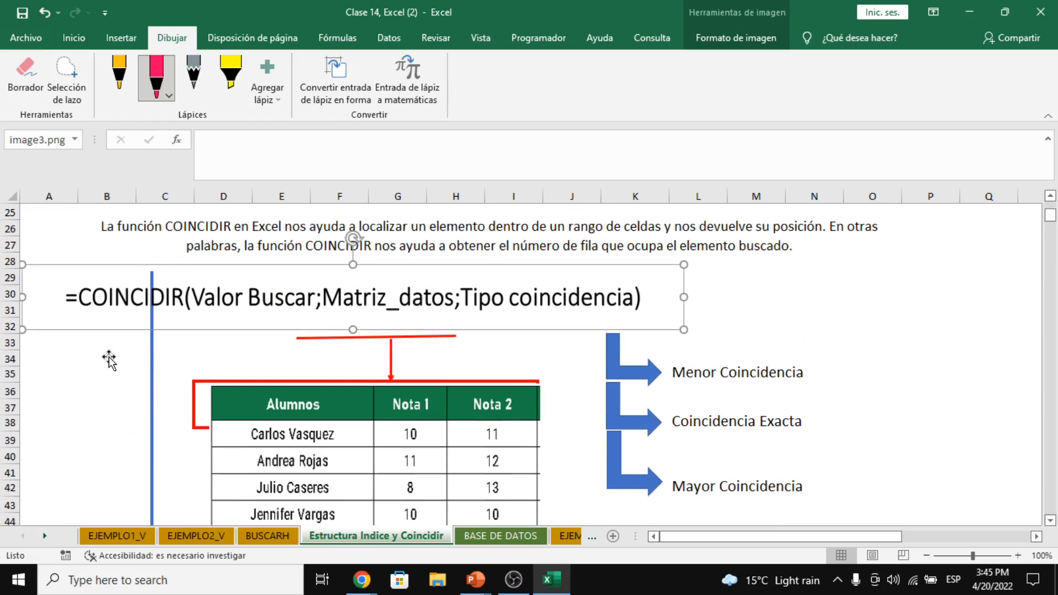
scroll(160, 320, up, 1)
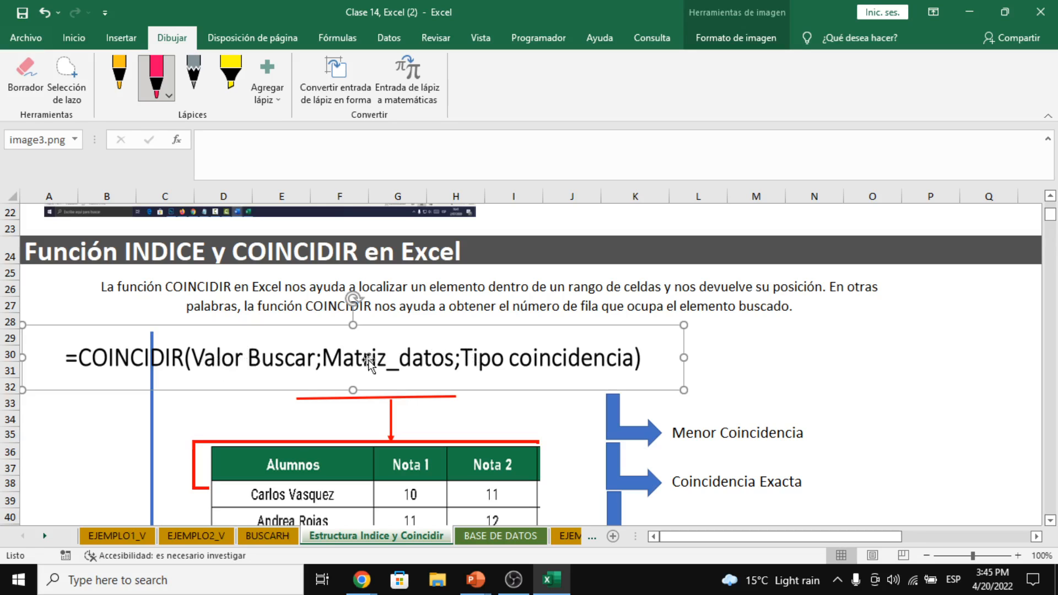
click(119, 77)
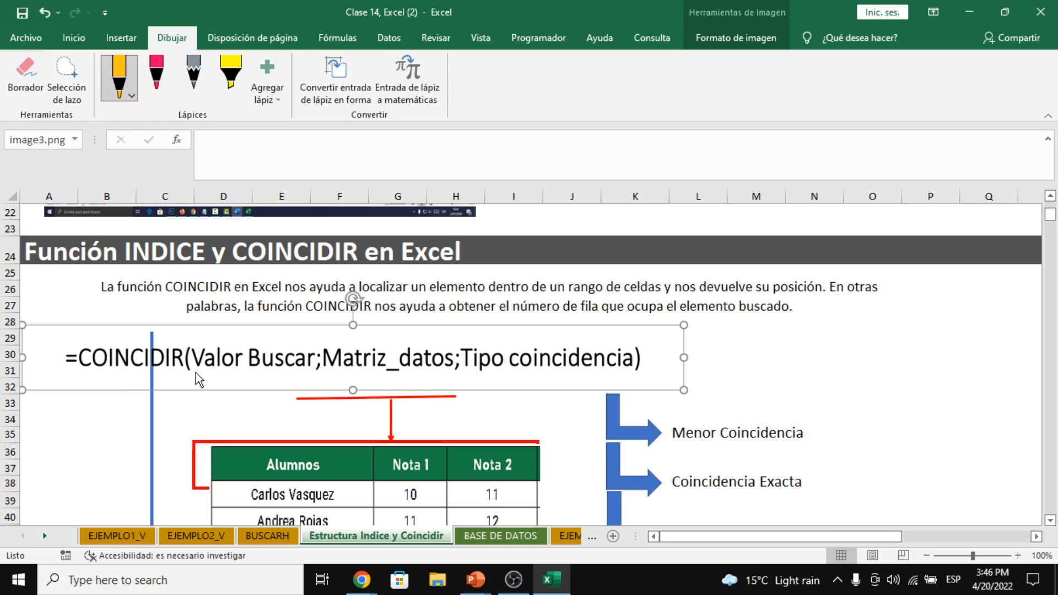
drag(195, 373, 249, 372)
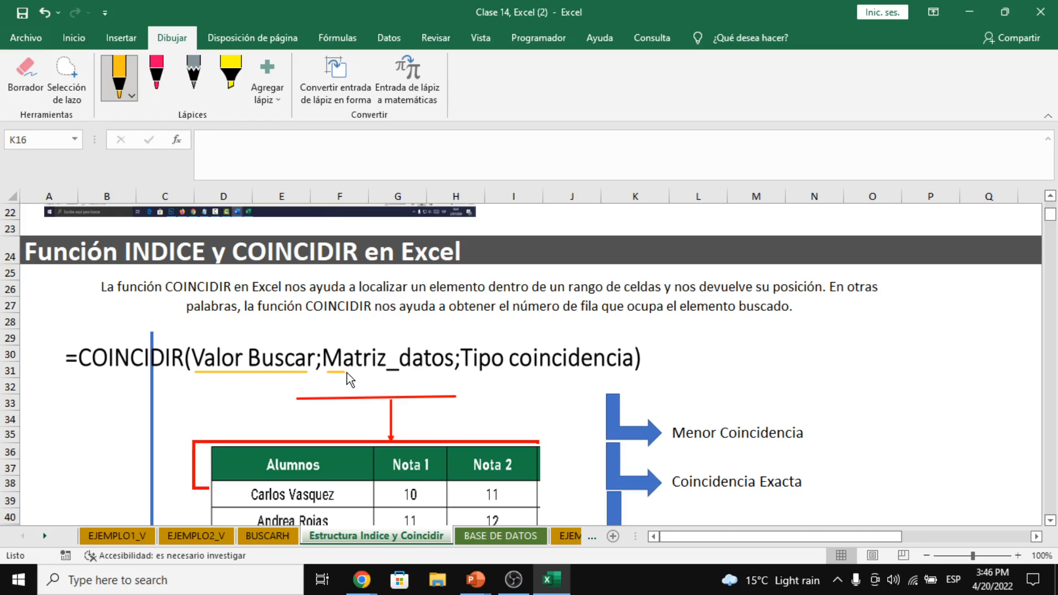
drag(347, 372, 444, 373)
Draw an orange line above Valor Buscar, and undo the similar line drawn above Matriz_datos
scroll(1050, 526, down, 1)
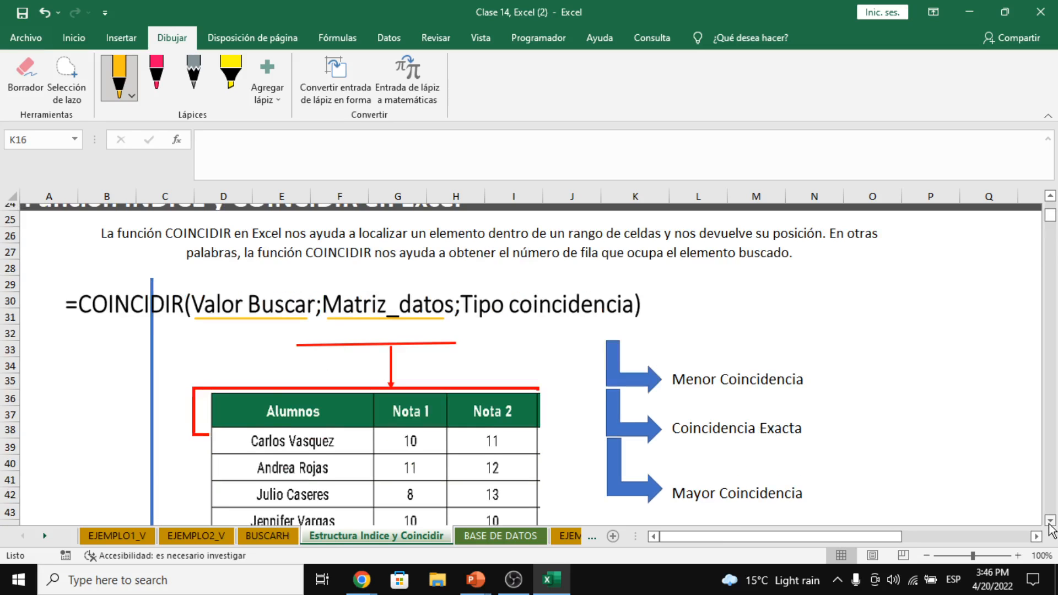
scroll(1050, 526, down, 1)
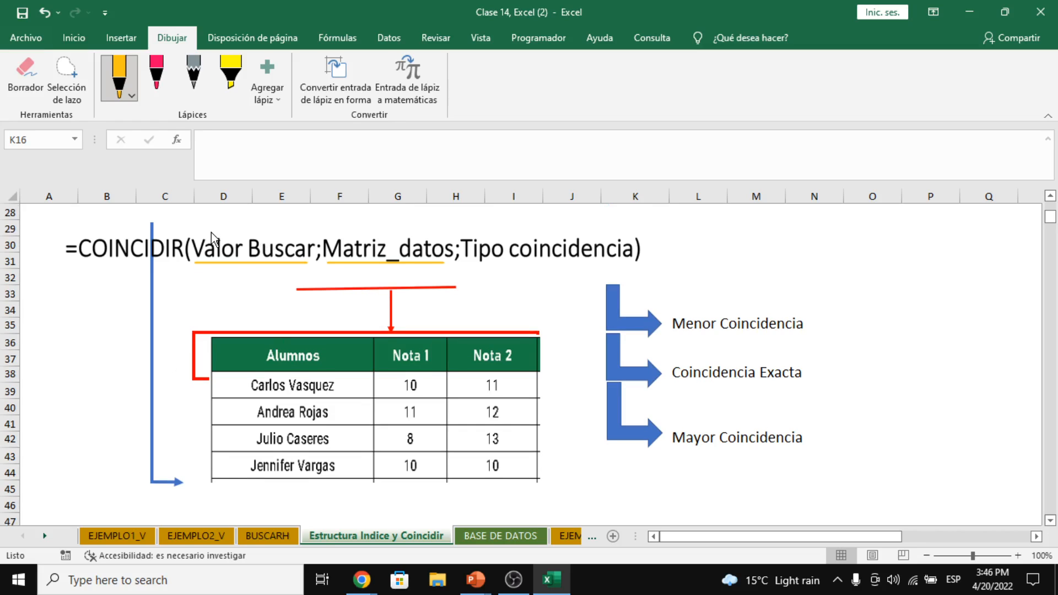
drag(201, 224, 291, 226)
drag(328, 225, 431, 221)
key(ctrl+z)
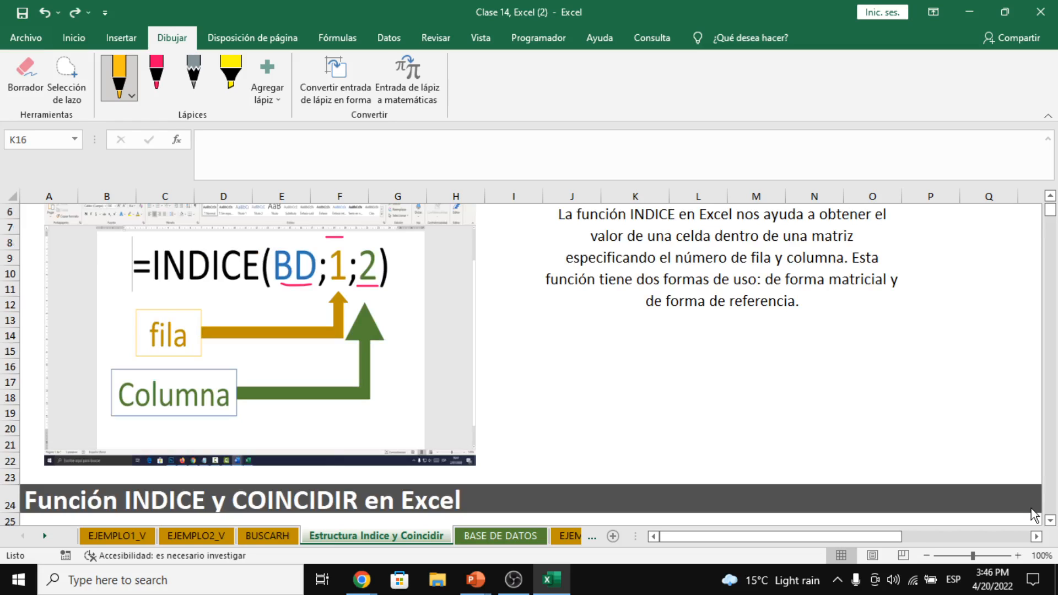
Sketch vertical and horizontal orange marks above Matriz_datos to illustrate the orientation of the data range
scroll(1051, 520, down, 5)
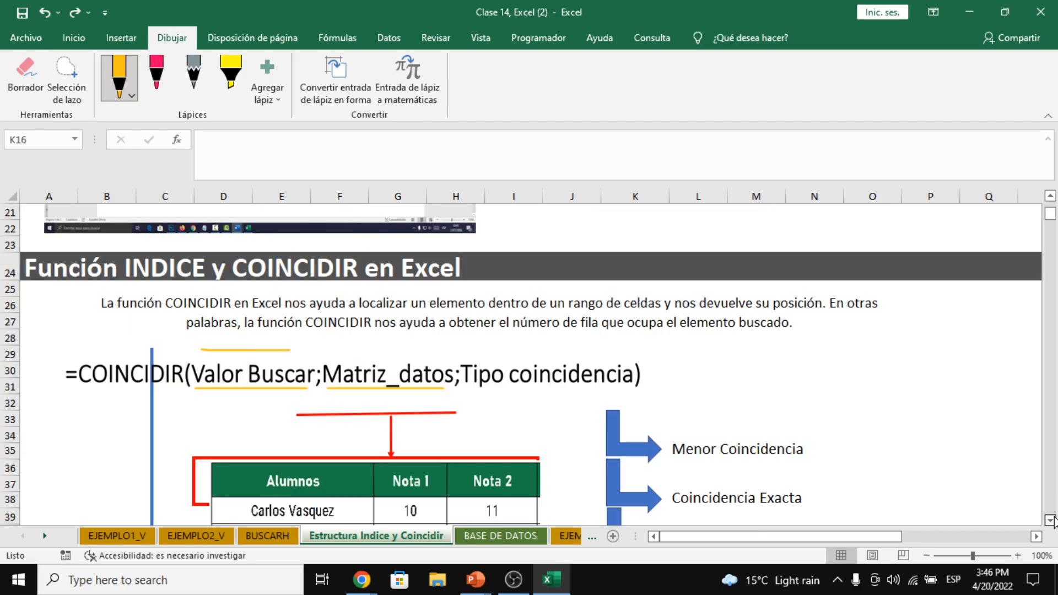
drag(346, 333, 346, 347)
drag(354, 344, 396, 344)
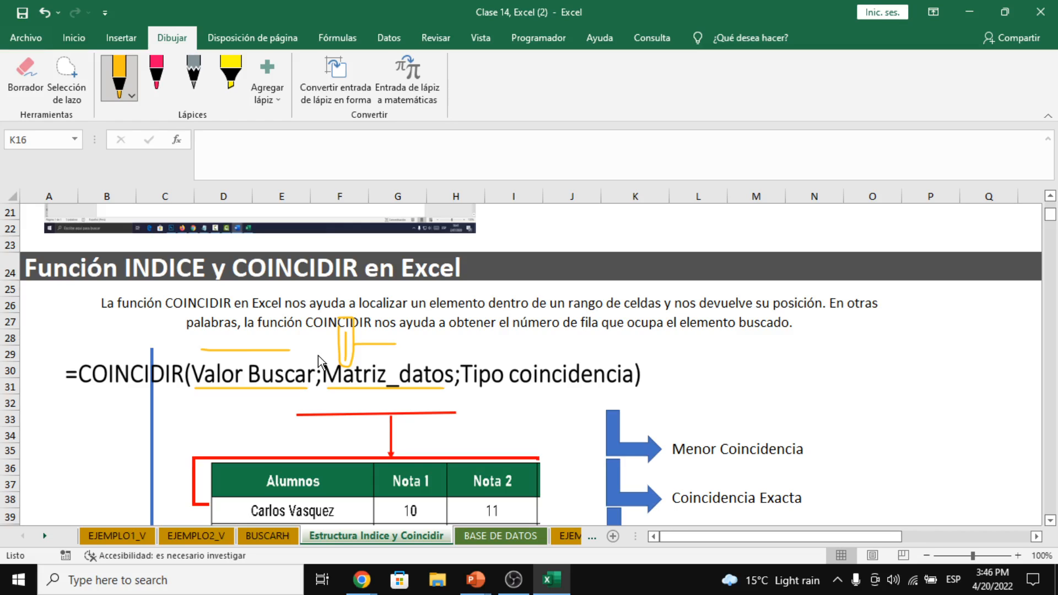
drag(355, 336, 349, 353)
drag(412, 339, 412, 346)
Underline the Tipo coincidencia argument of the COINCIDIR syntax in orange
scroll(750, 263, down, 3)
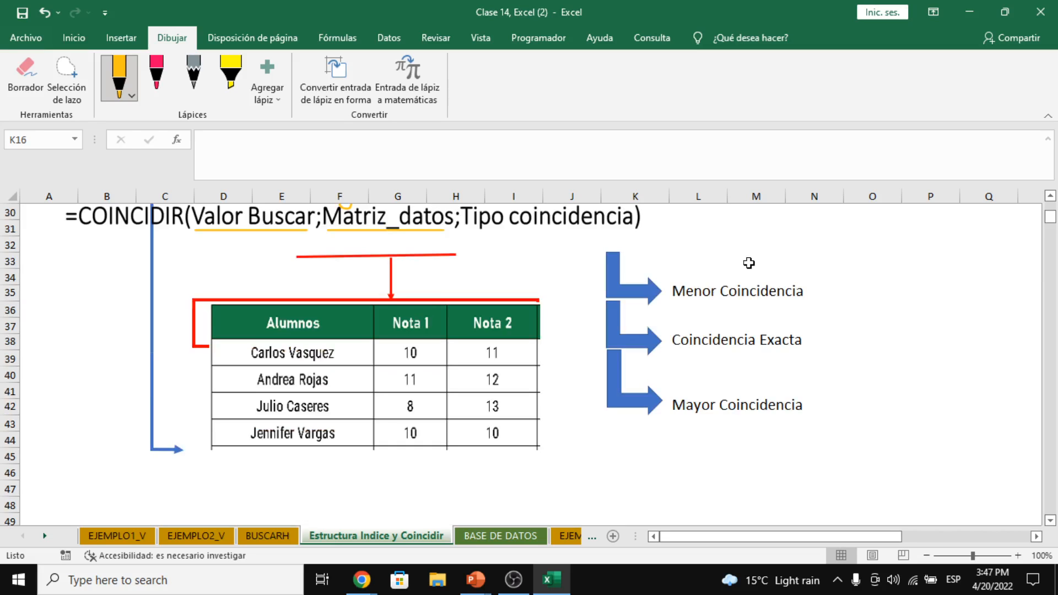
click(479, 234)
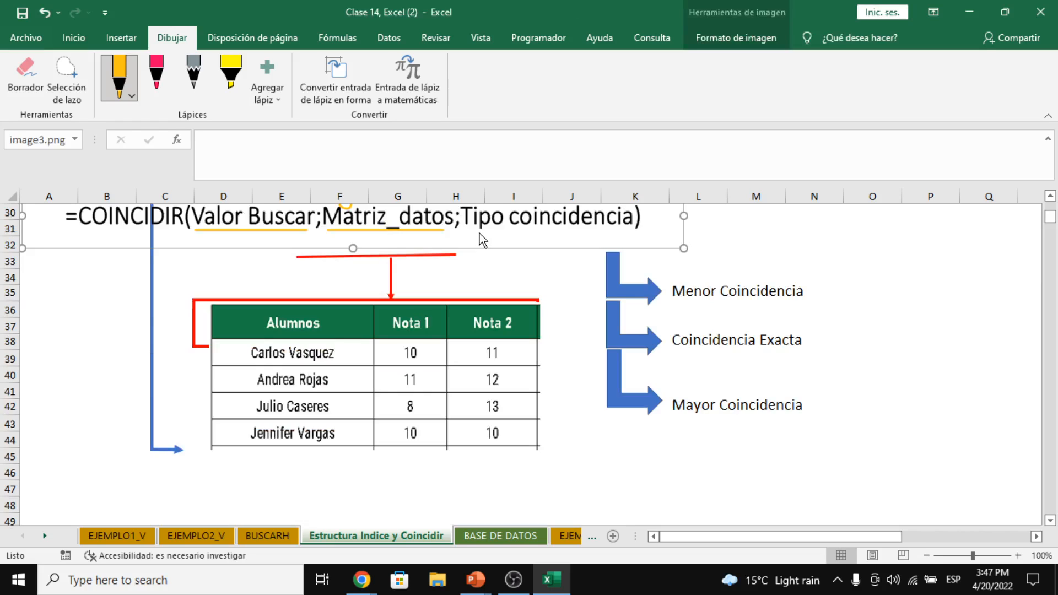
key(Escape)
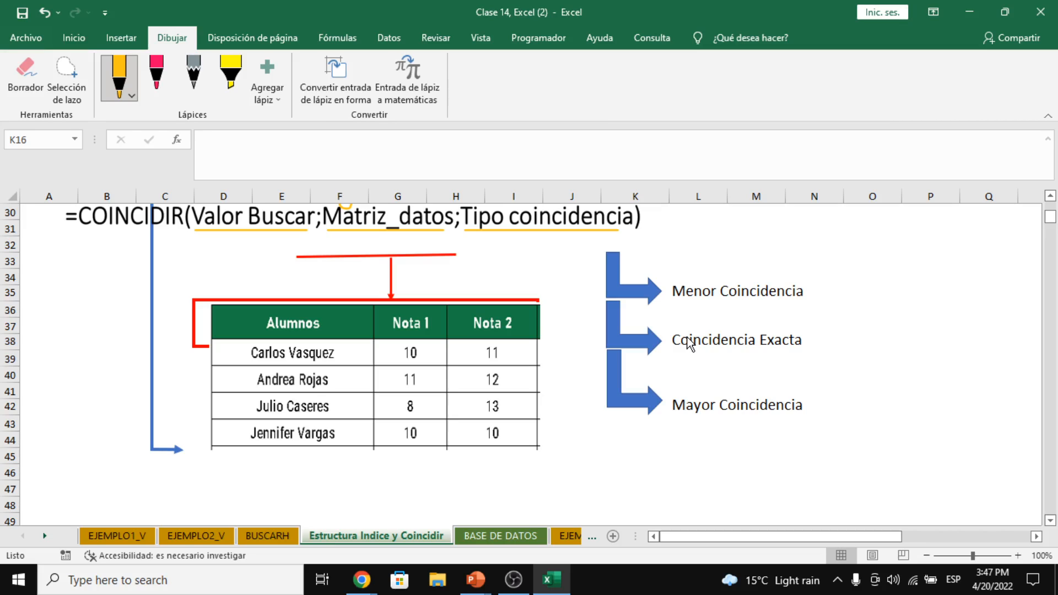
Underline Menor Coincidencia, Coincidencia Exacta and Mayor Coincidencia in orange, and draw a box around Coincidencia Exacta
drag(669, 302, 803, 303)
drag(669, 352, 803, 351)
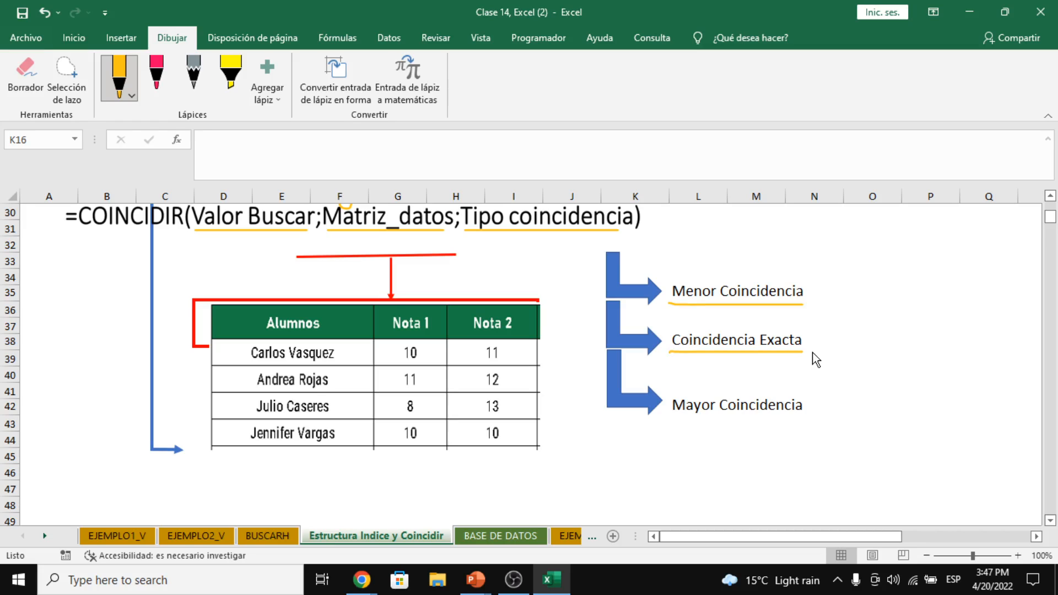
drag(674, 417, 804, 419)
drag(668, 351, 814, 349)
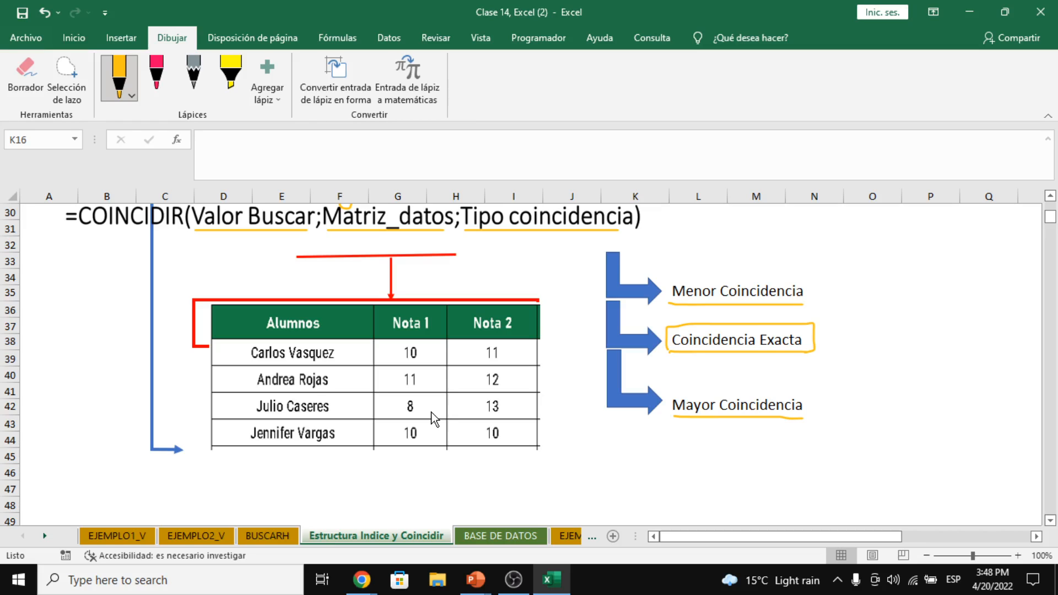
Highlight row 36 and single cells around the Alumnos diagram and the match options to illustrate positions, without editing them
click(7, 311)
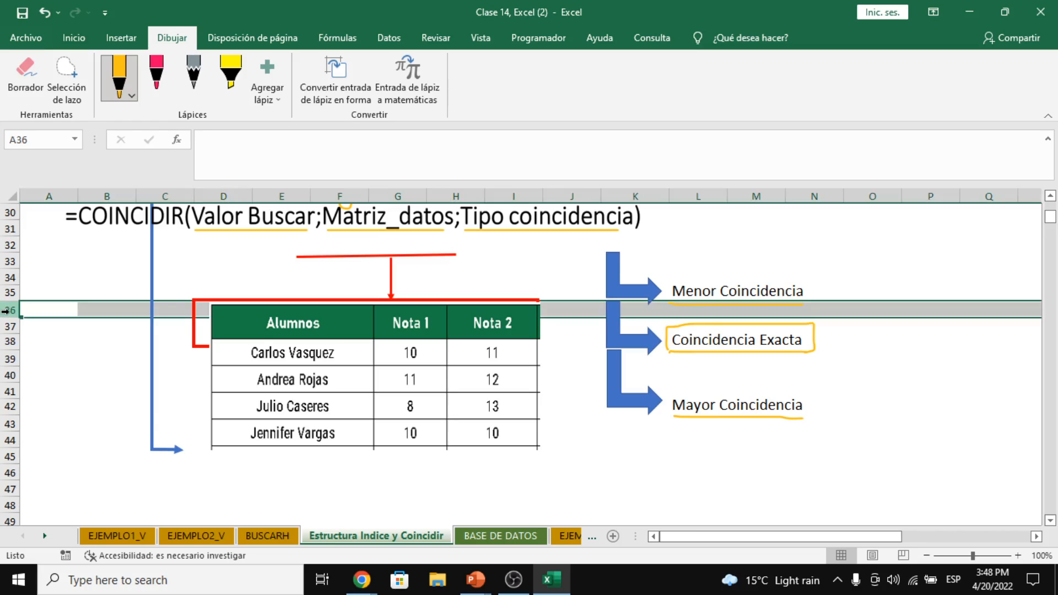
click(88, 307)
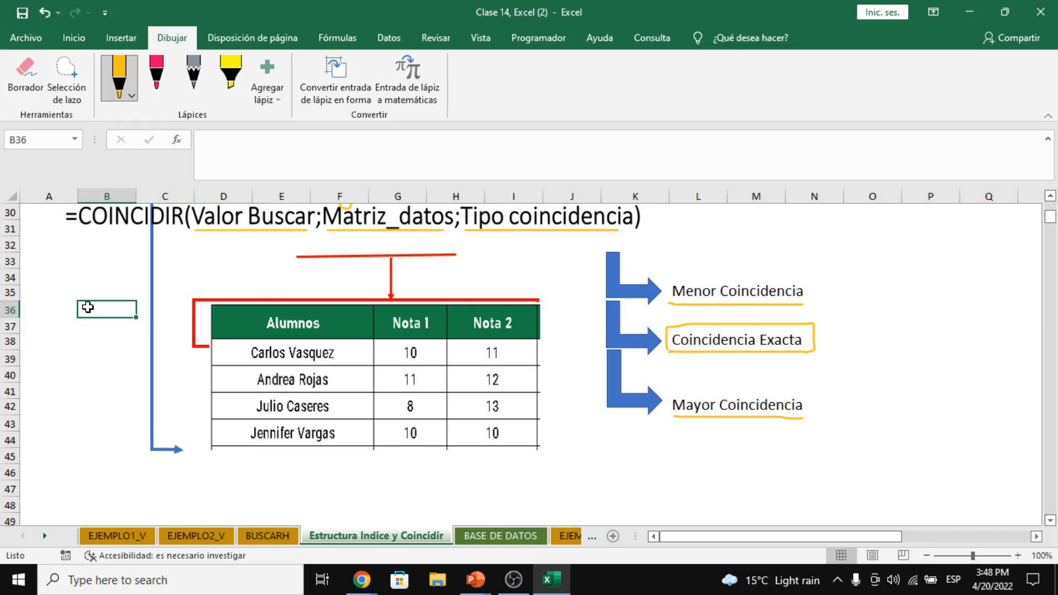
key(Right)
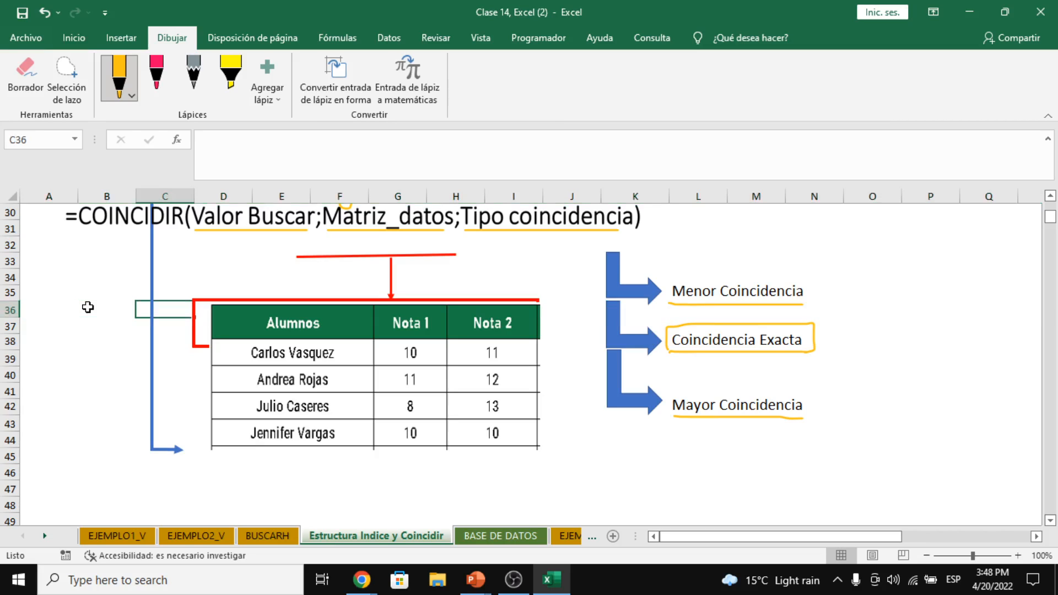
click(730, 289)
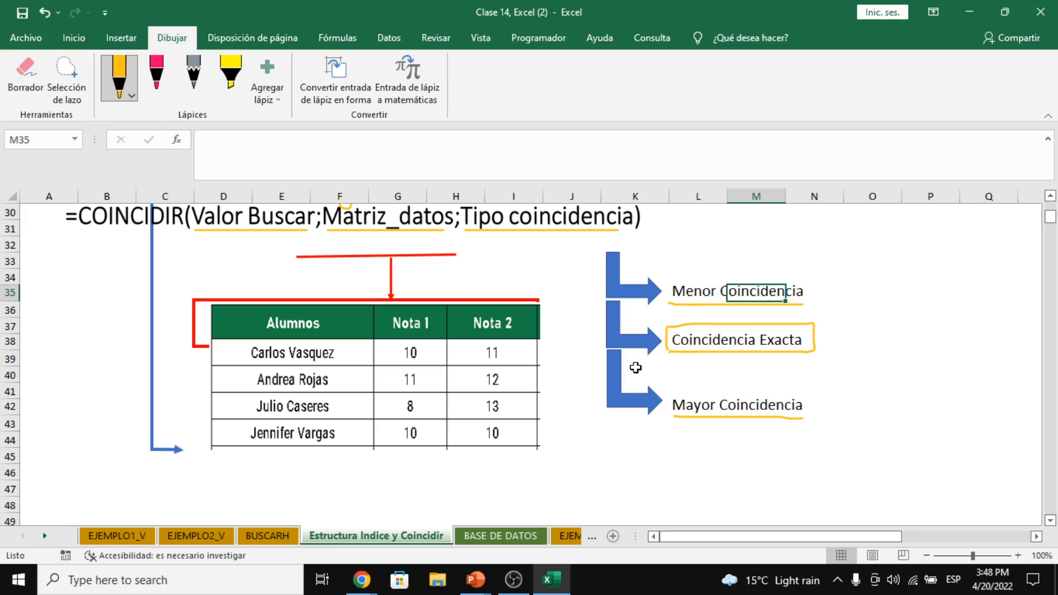
click(699, 374)
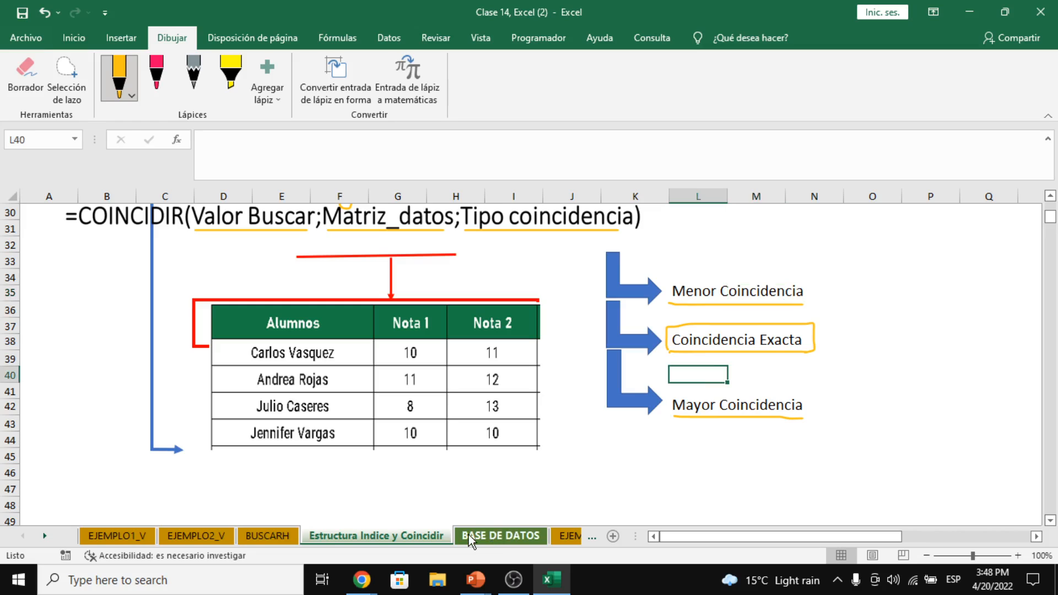
Open the BASE DE DATOS sheet and reduce its zoom to 80%
click(502, 534)
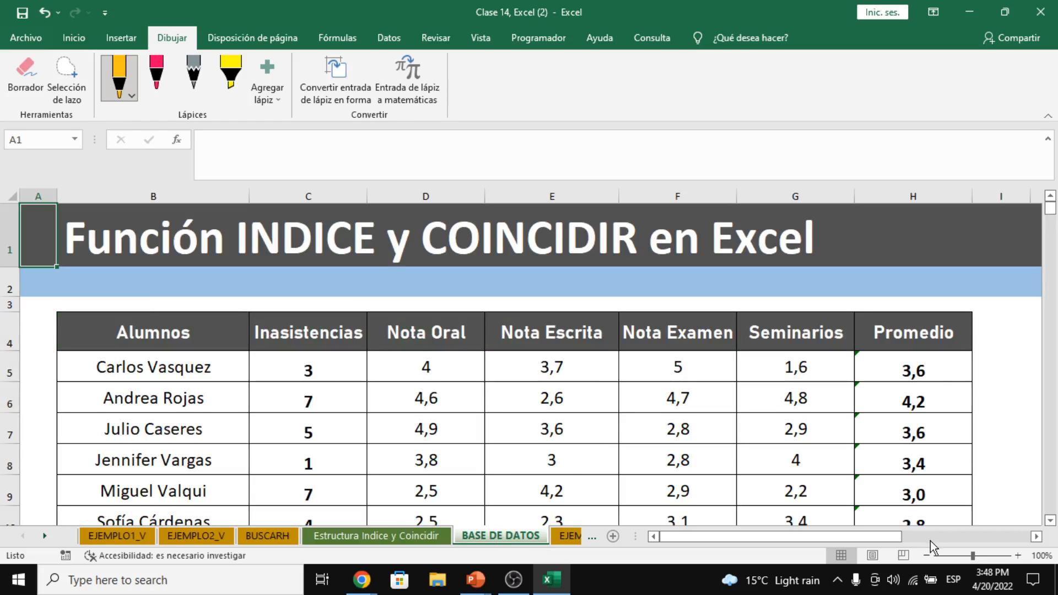
click(921, 557)
click(921, 556)
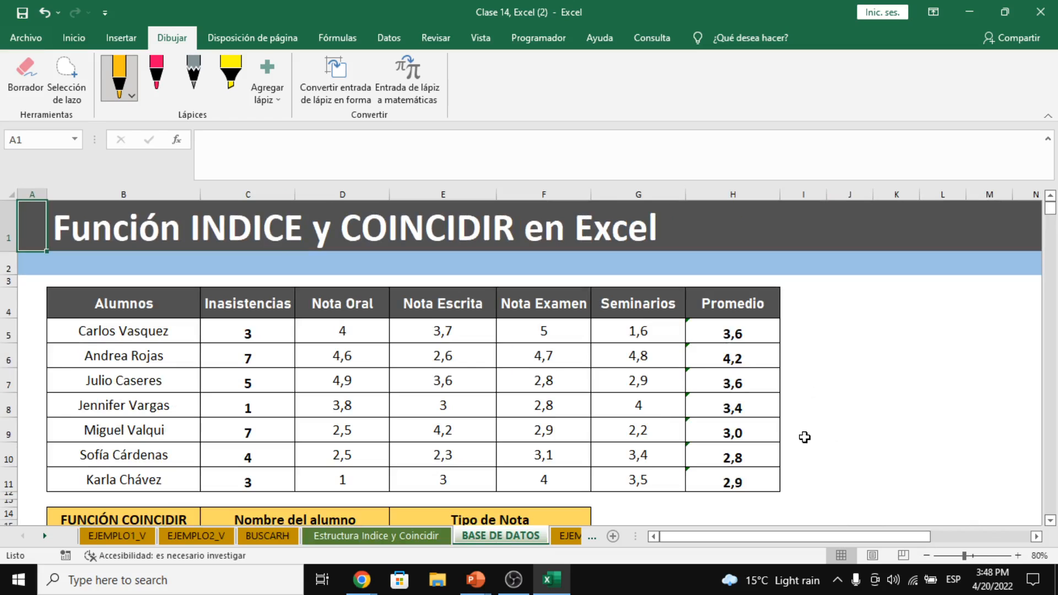
Look over the grades sheet and point out the words INDICE and COINCIDIR in the row 1 title
scroll(347, 285, down, 2)
scroll(342, 283, up, 2)
click(142, 232)
click(438, 217)
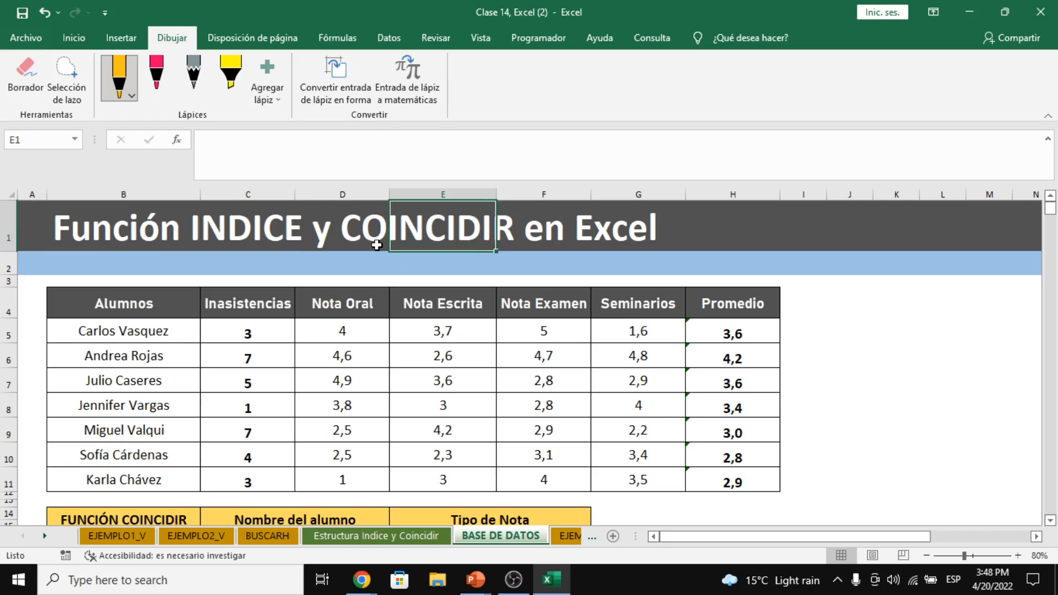
click(251, 239)
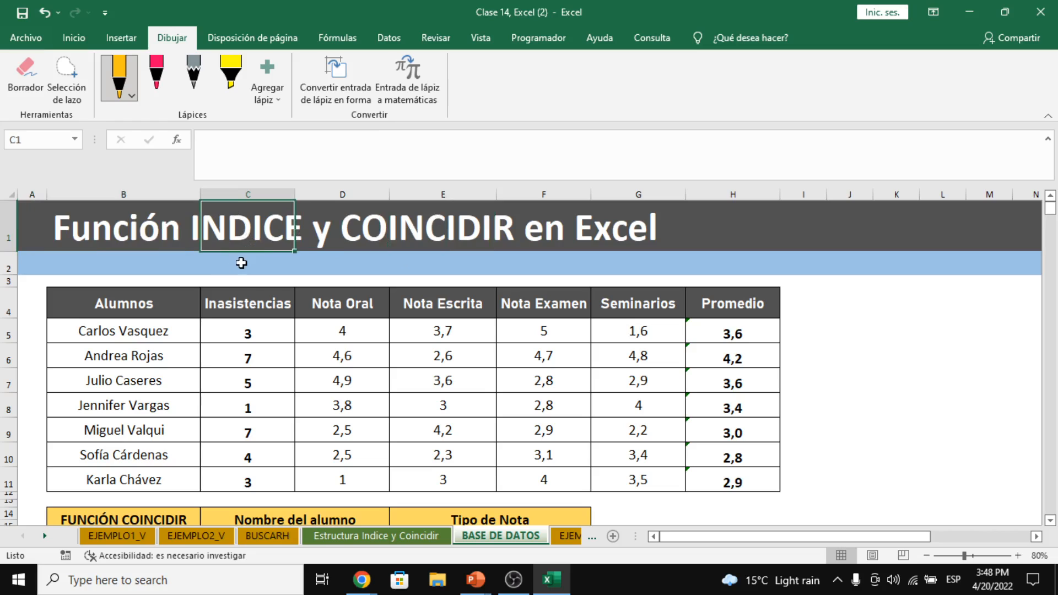
click(161, 233)
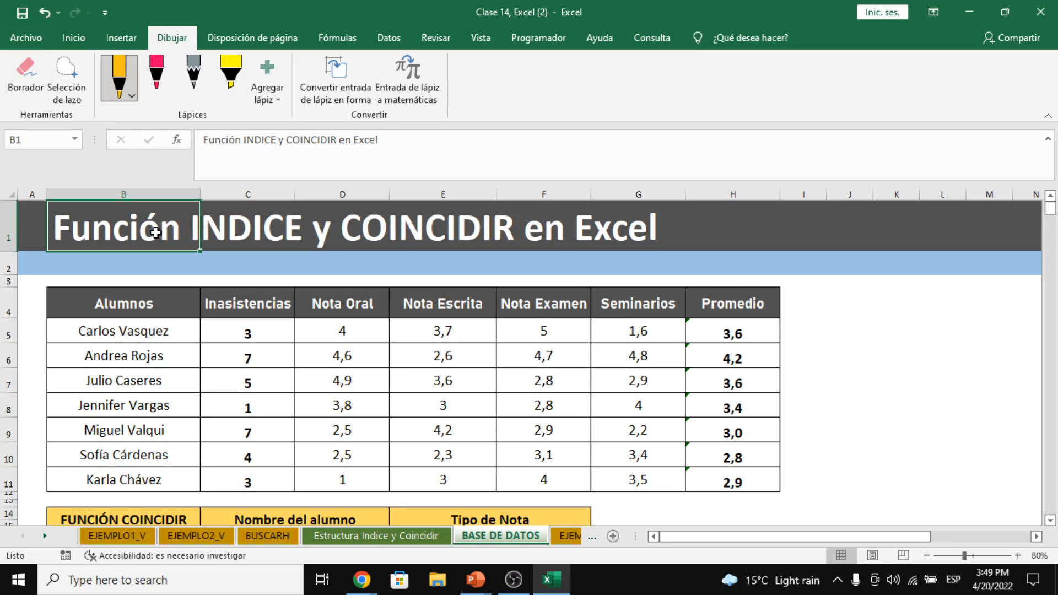
click(335, 236)
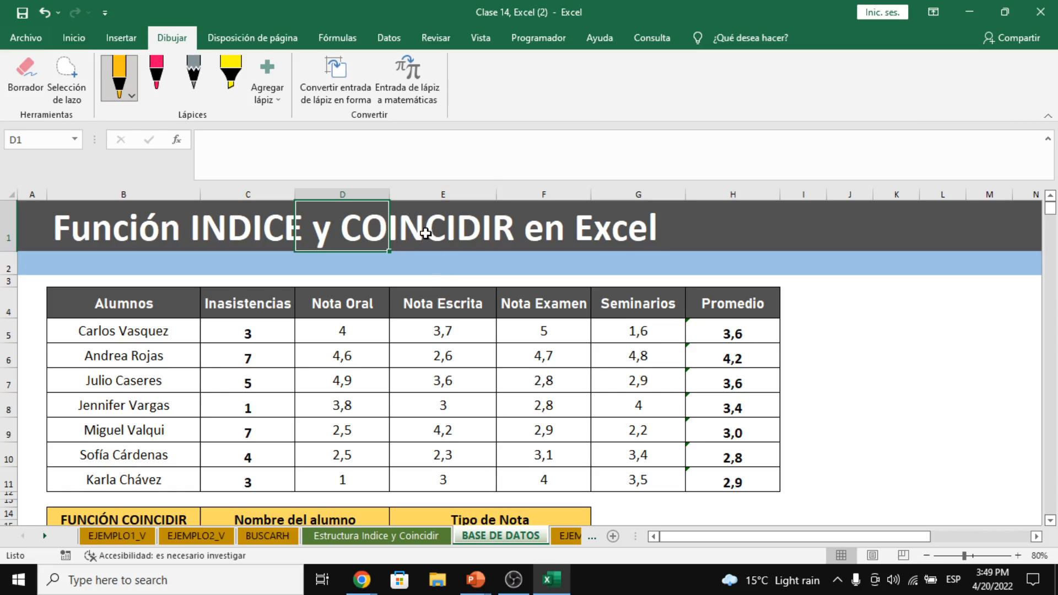
Examine the FUNCIÓN COINCIDIR table, highlighting position cell C18, the grades table B4:H11 and the searched student name in C16
scroll(425, 233, down, 1)
scroll(426, 233, down, 1)
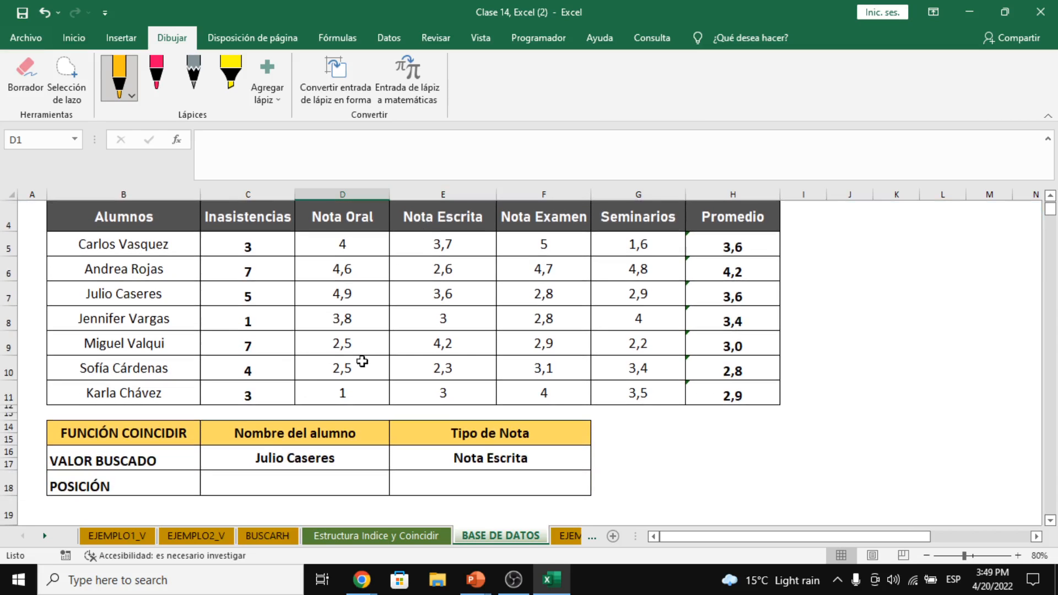
click(192, 473)
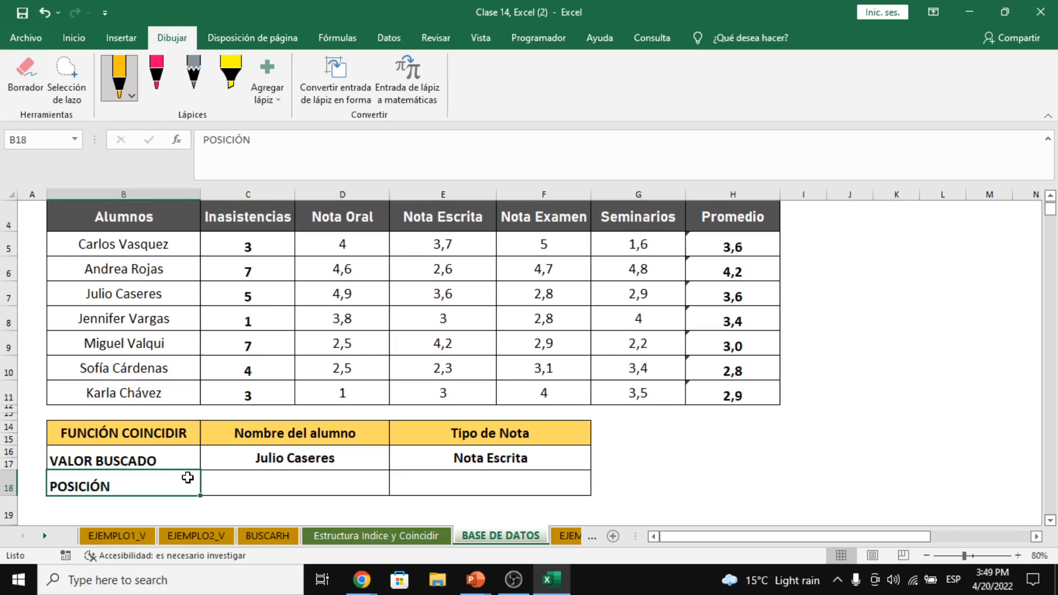
click(282, 487)
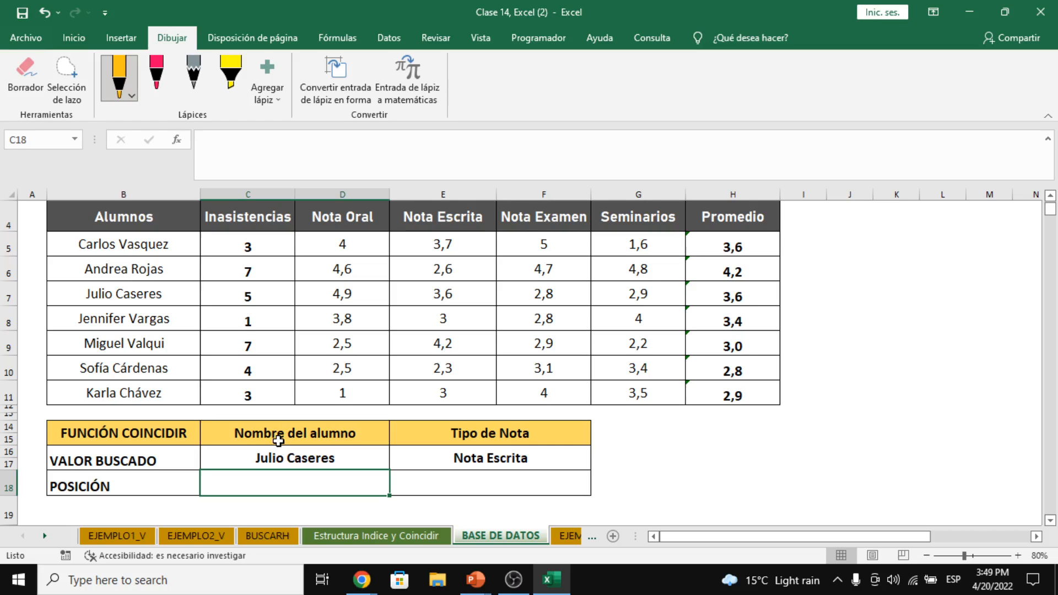
click(210, 296)
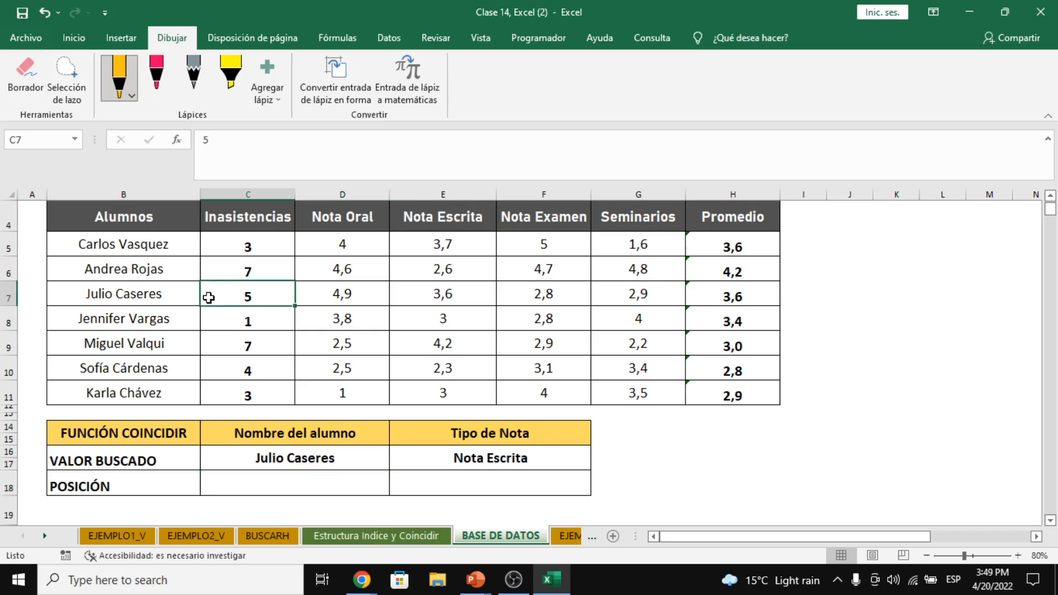
drag(180, 208, 709, 395)
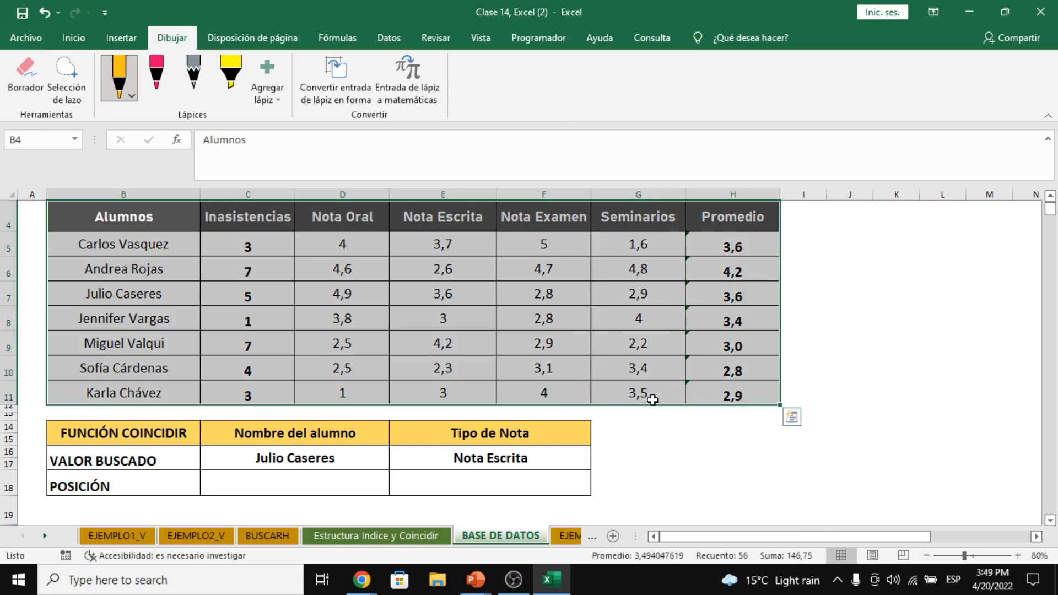
click(329, 463)
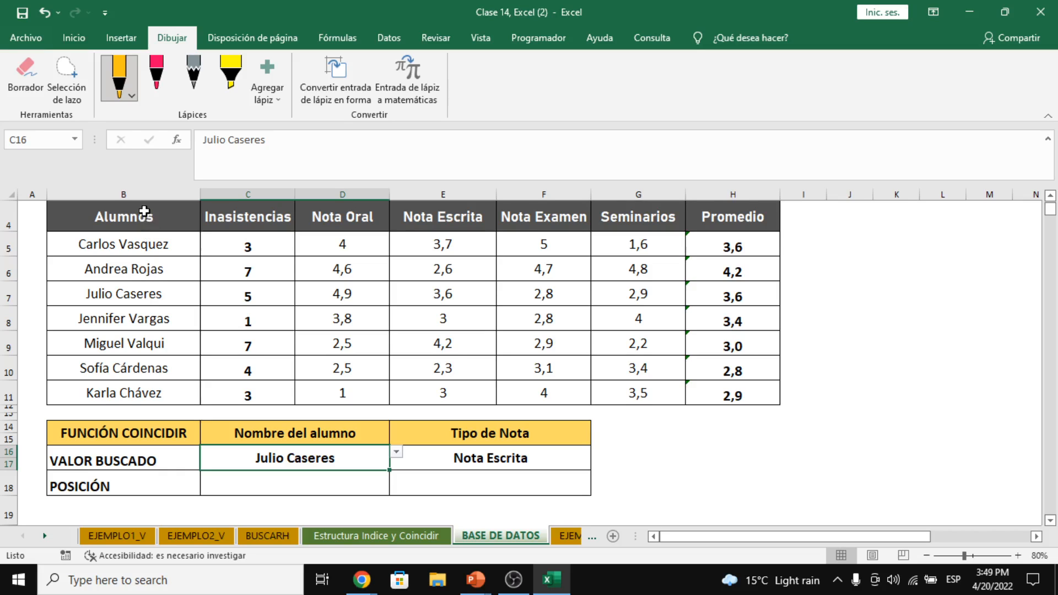
Highlight the Alumnos range B4:B11 to show where COINCIDIR searches for the student
drag(144, 212, 149, 398)
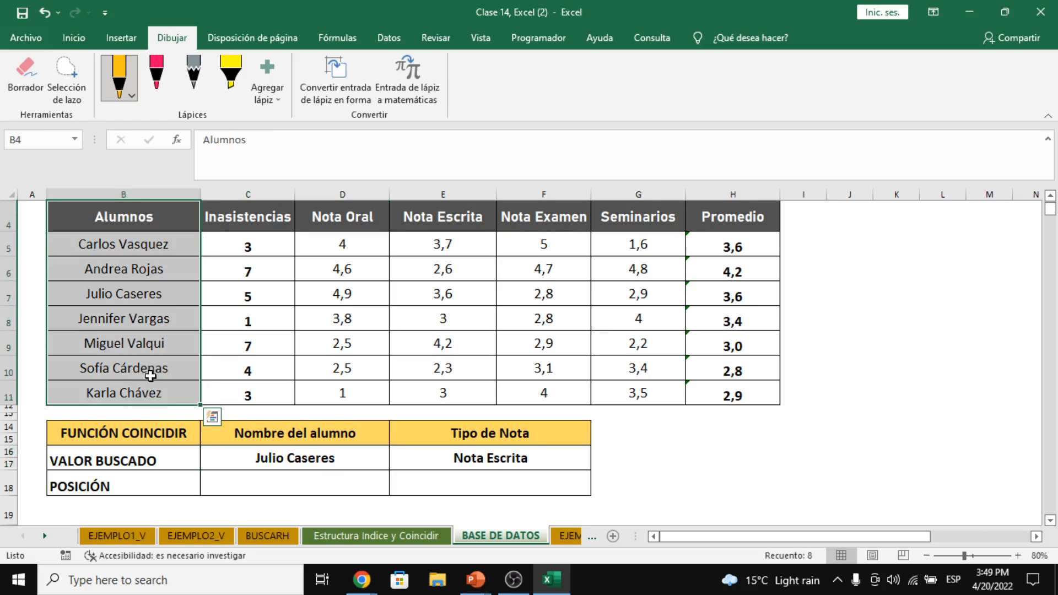
click(182, 218)
drag(180, 219, 178, 393)
Check the class call in Google Meet and return to the Excel workbook
click(302, 527)
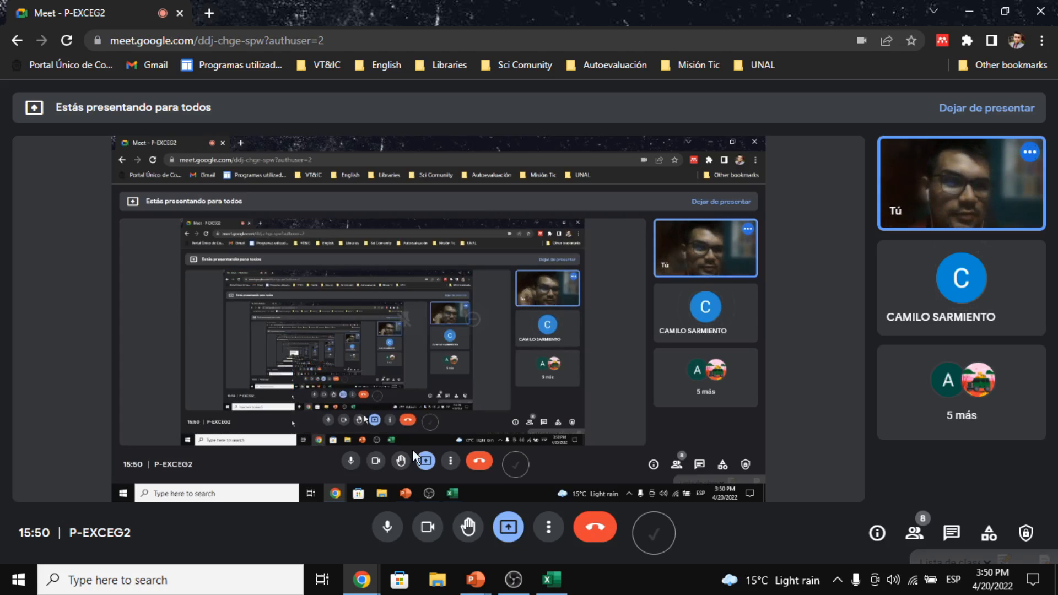
key(alt+Tab)
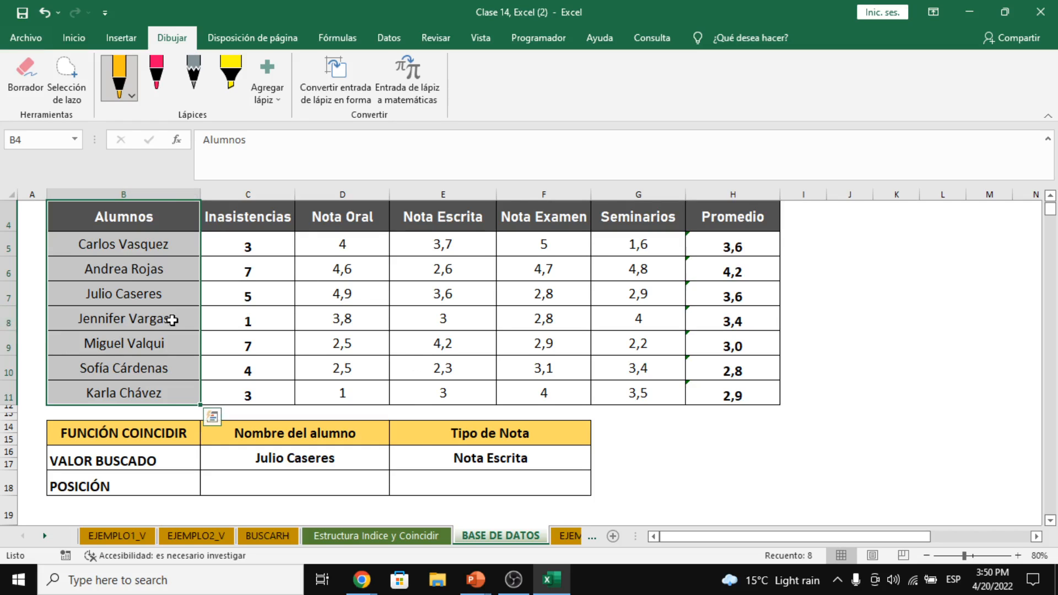
Highlight the Alumnos column from header B4 to B11 again to show that the header counts in the search range
click(109, 249)
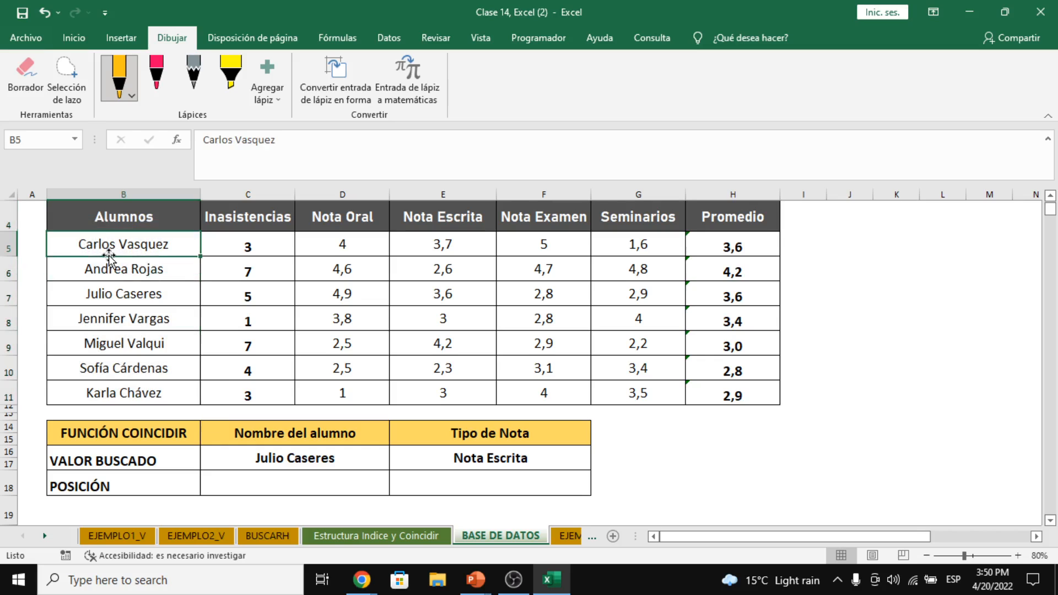
drag(121, 216, 130, 388)
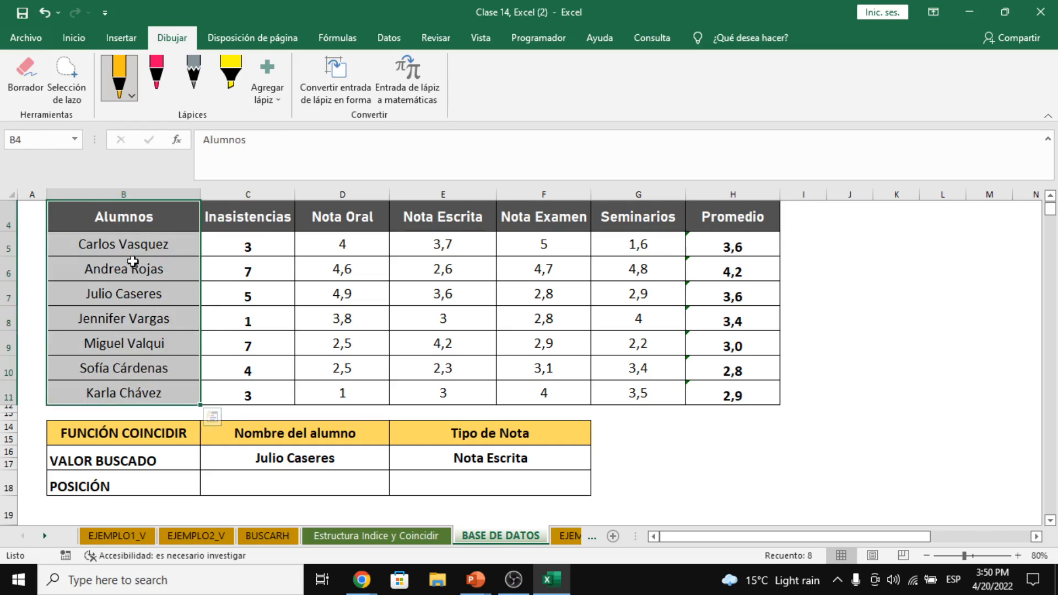
click(144, 216)
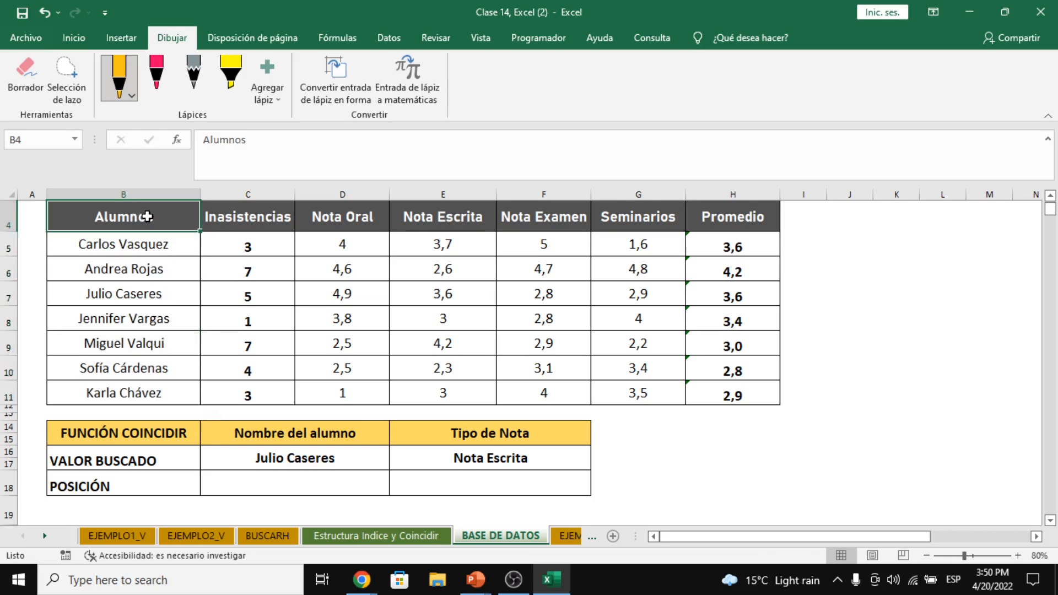
drag(147, 238, 152, 391)
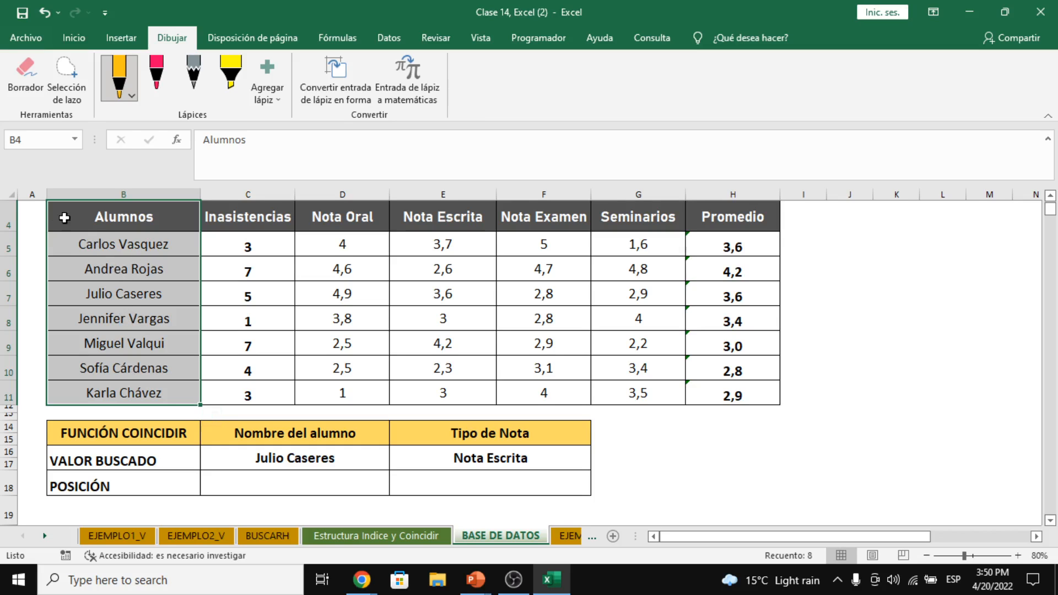
Number the first four rows of the grades table in A4:A7 with 1, 2, 3 and 4
click(37, 216)
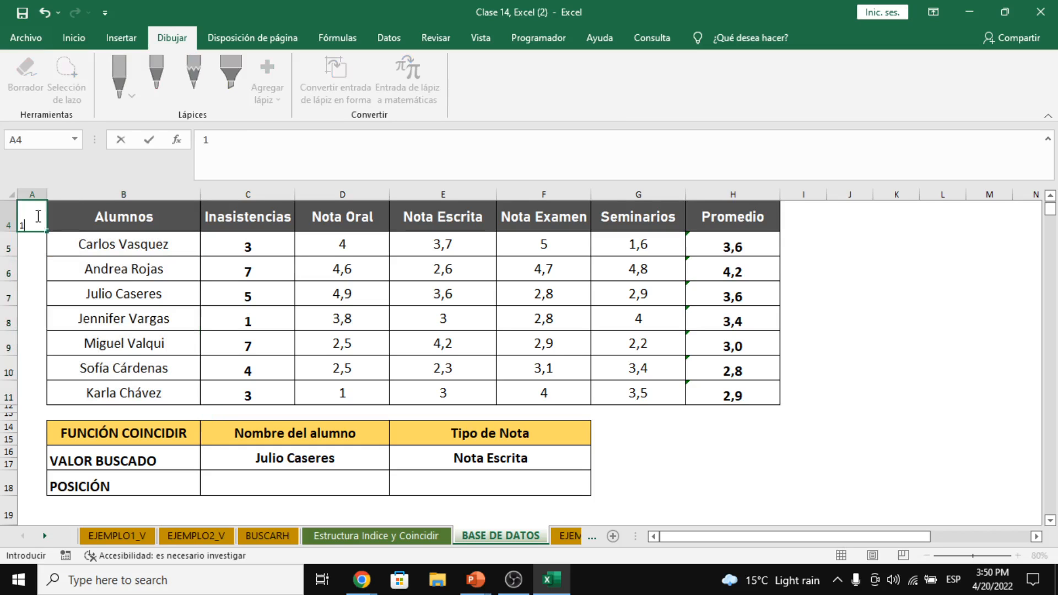
text(1)
key(Return)
text(2)
key(Return)
text(3)
key(Return)
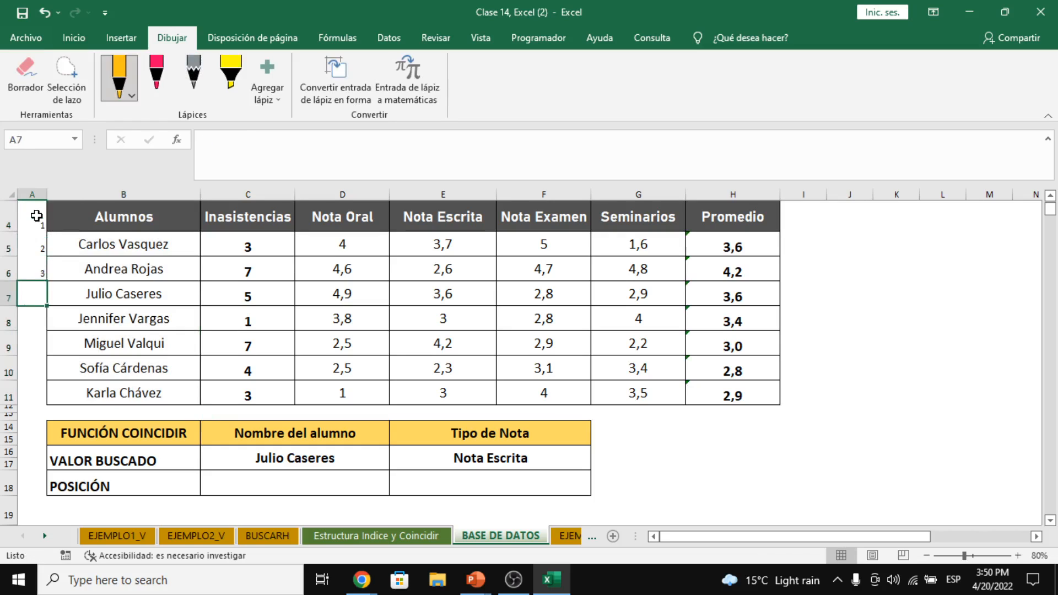
key(Return)
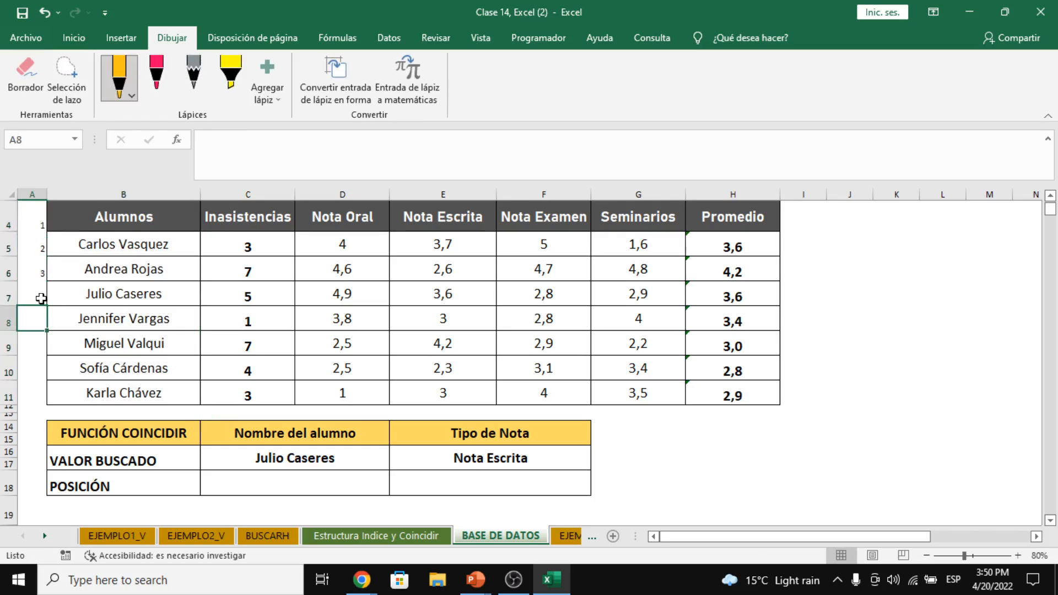
Enter 4 as the student's position in C18
click(324, 481)
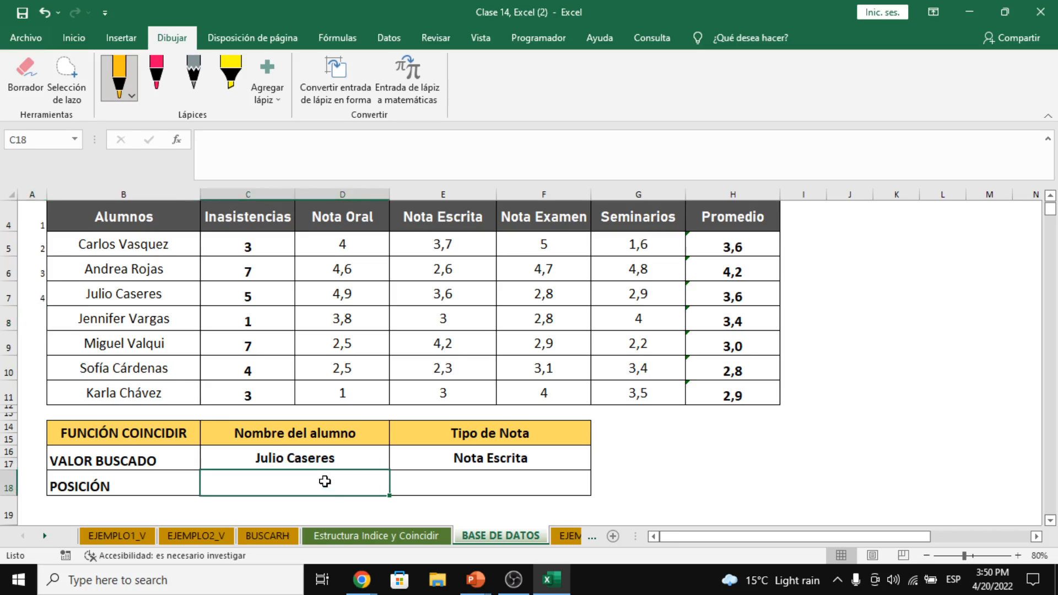
text(4)
key(Return)
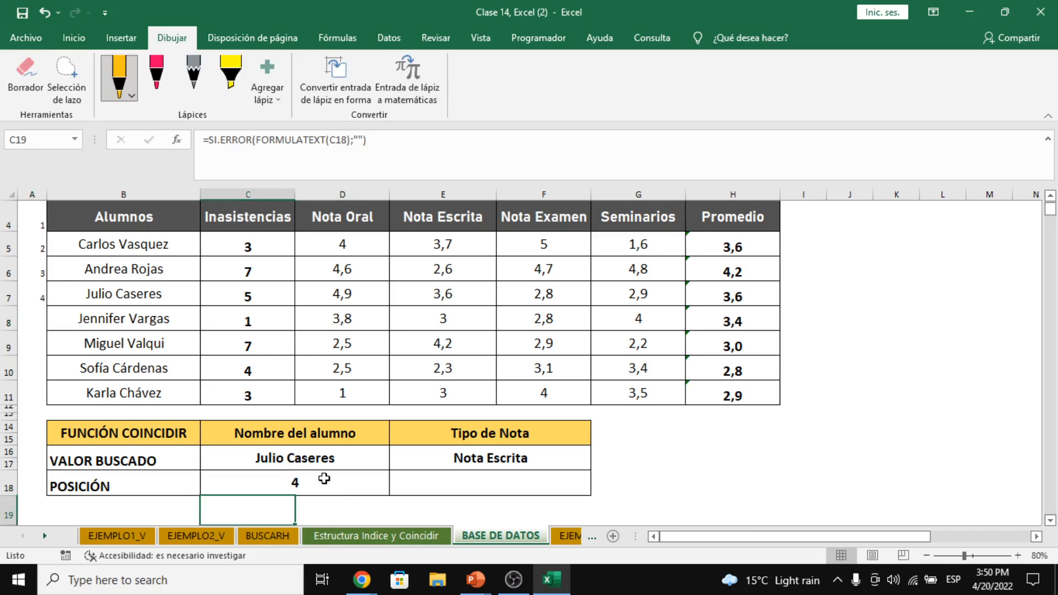
click(324, 479)
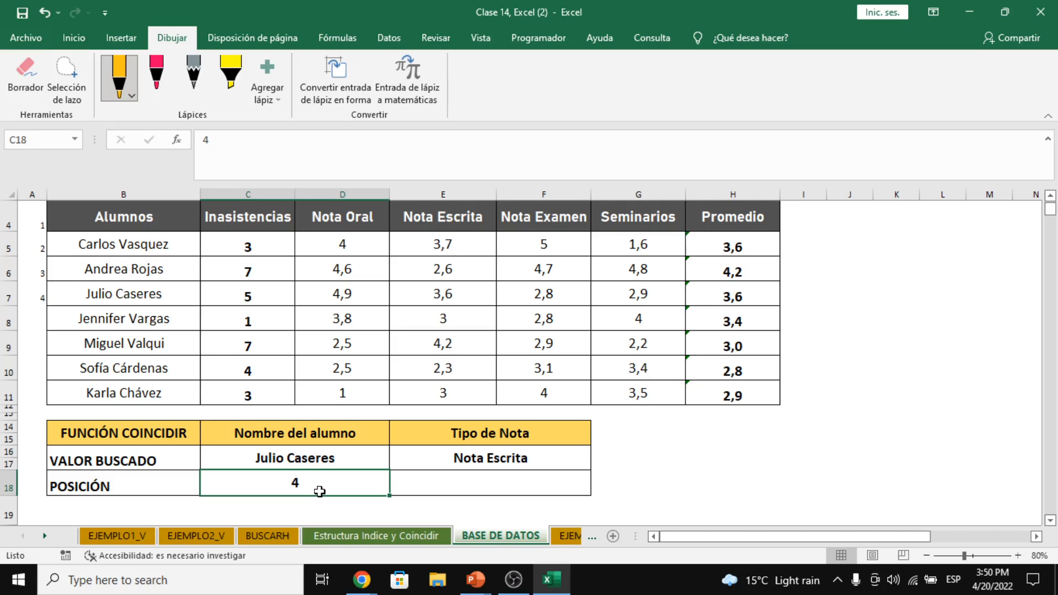
Point out names in the Alumnos column and highlight the searched student's row B7:H7 against the position in C18
click(151, 268)
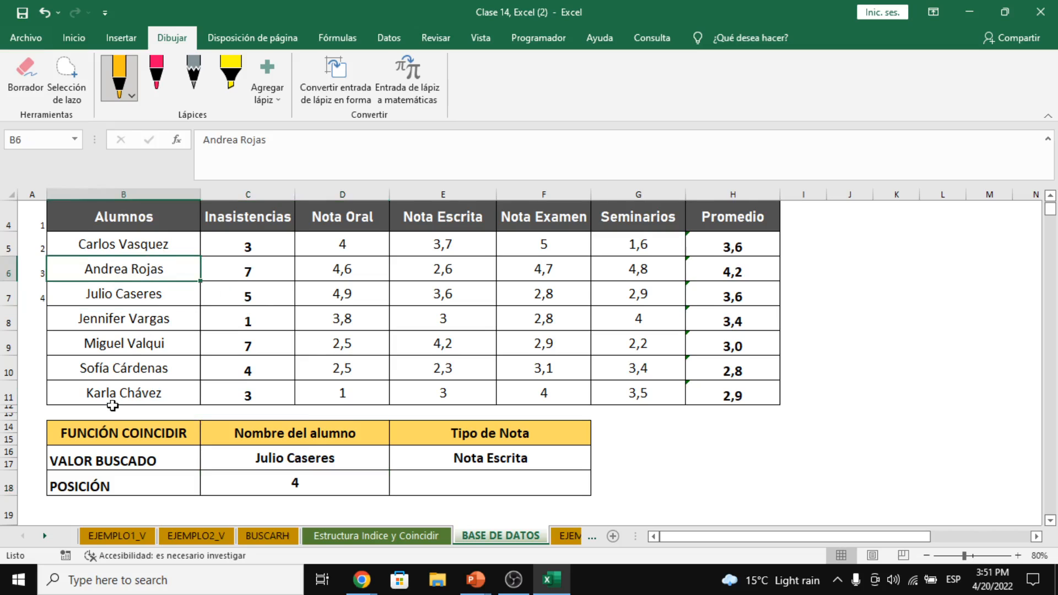
click(77, 319)
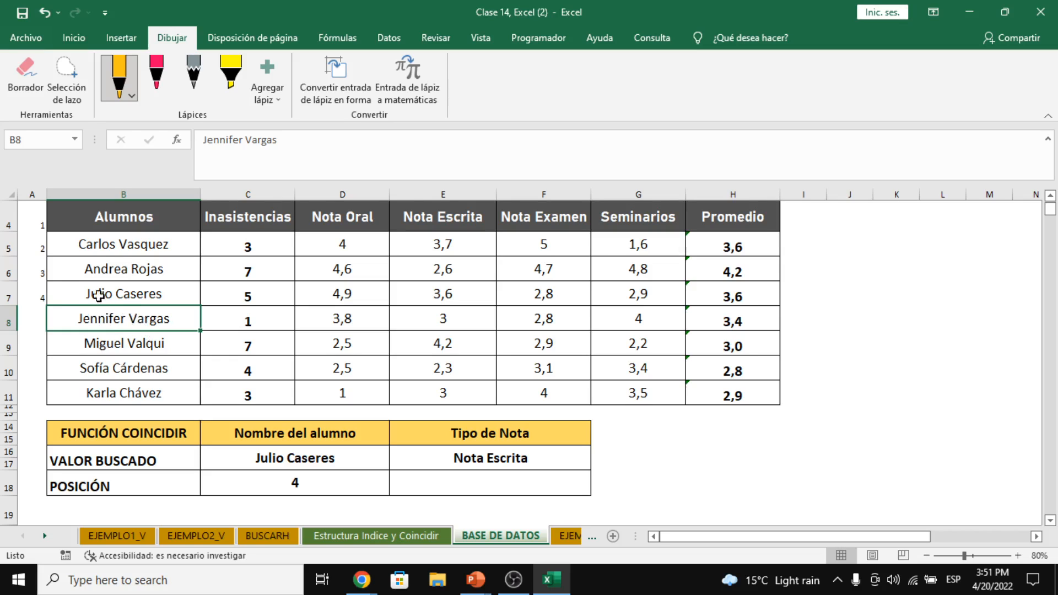
click(93, 295)
drag(94, 296, 698, 291)
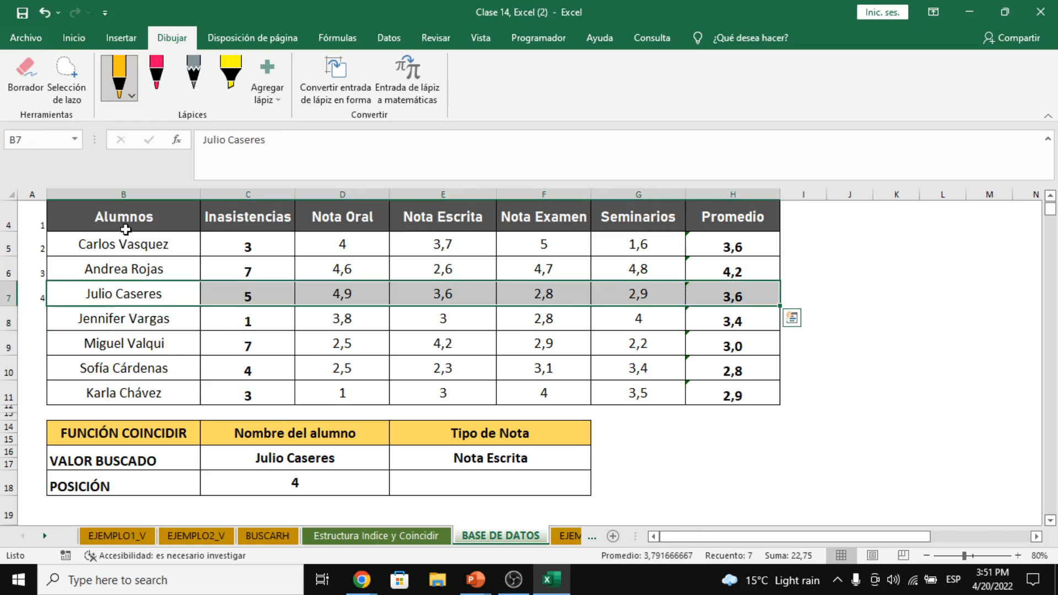
click(314, 500)
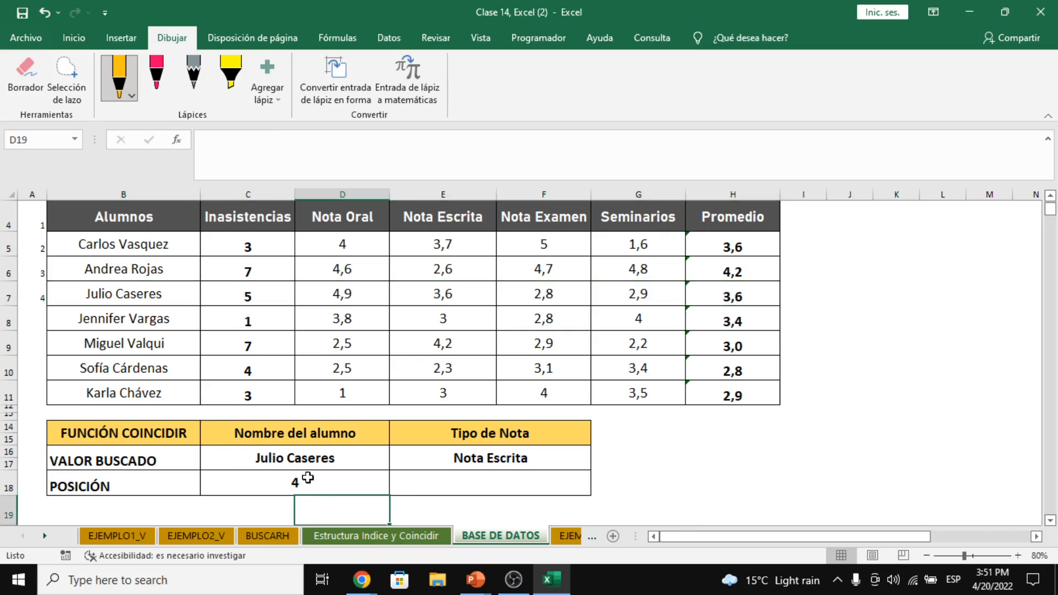
click(126, 295)
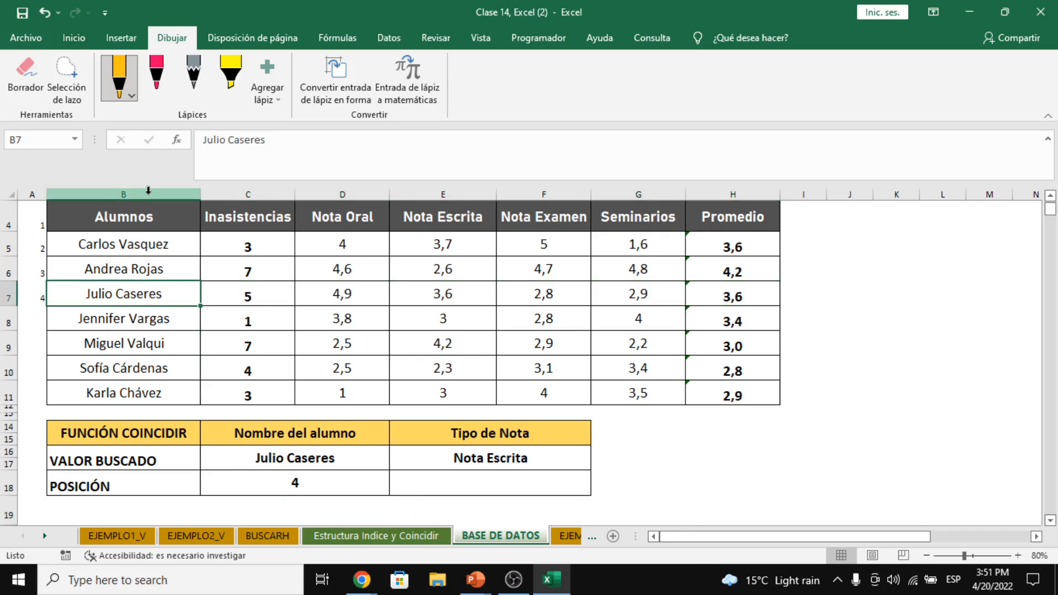
drag(170, 286, 769, 287)
click(134, 288)
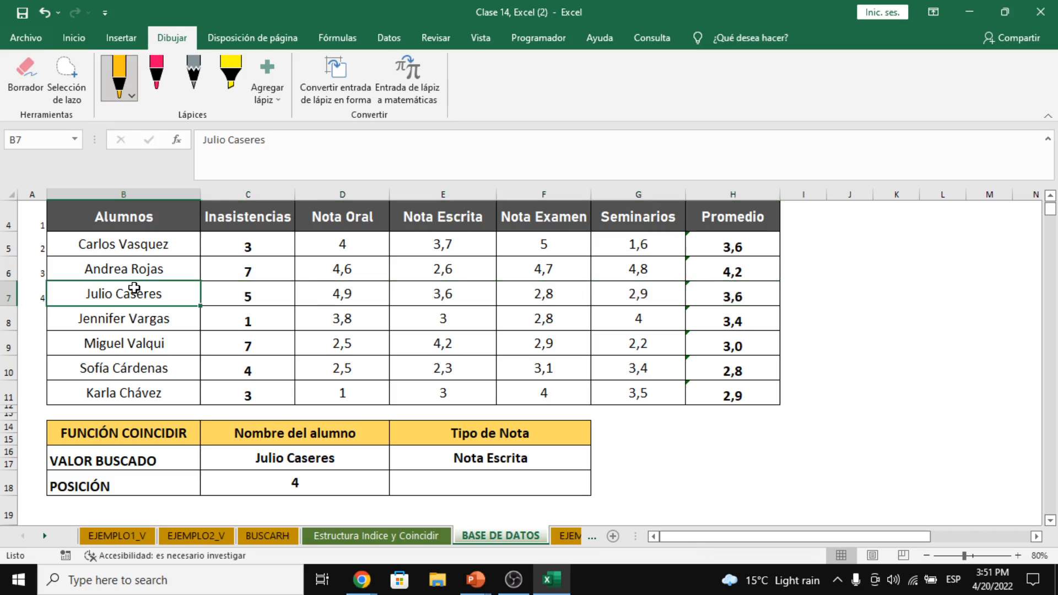
click(298, 507)
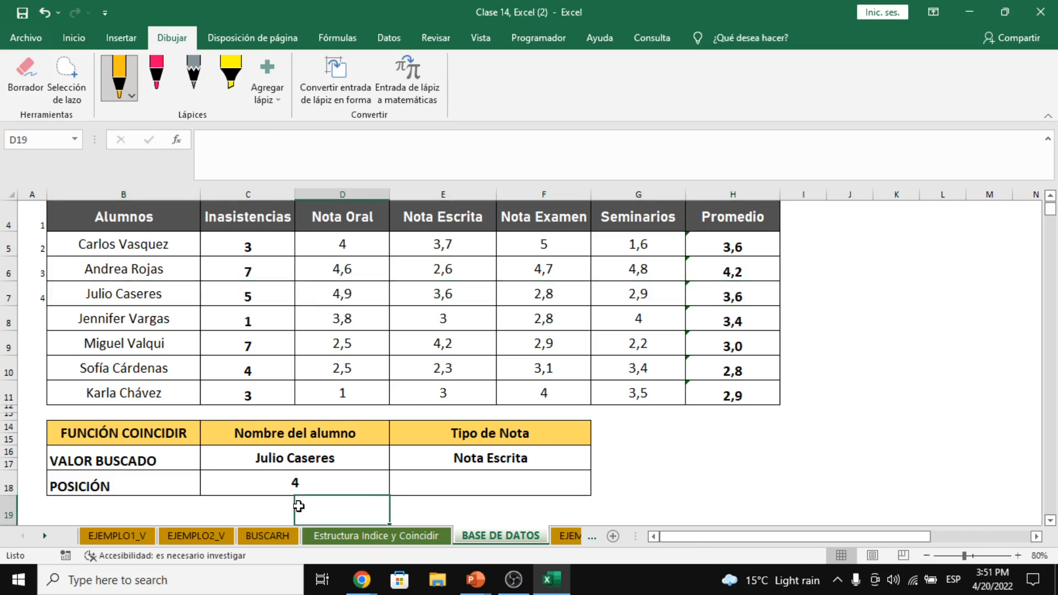
click(267, 517)
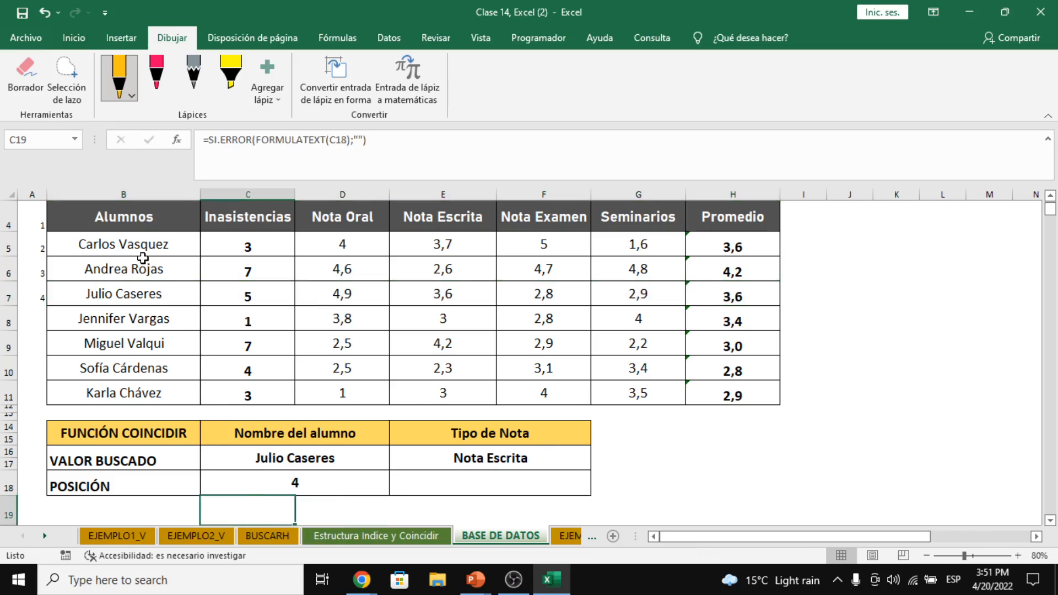
Highlight the Alumnos range B4:B11 and point out the Tipo de Nota header, its searched value Nota Escrita and position cell E18
click(121, 224)
drag(120, 225, 117, 398)
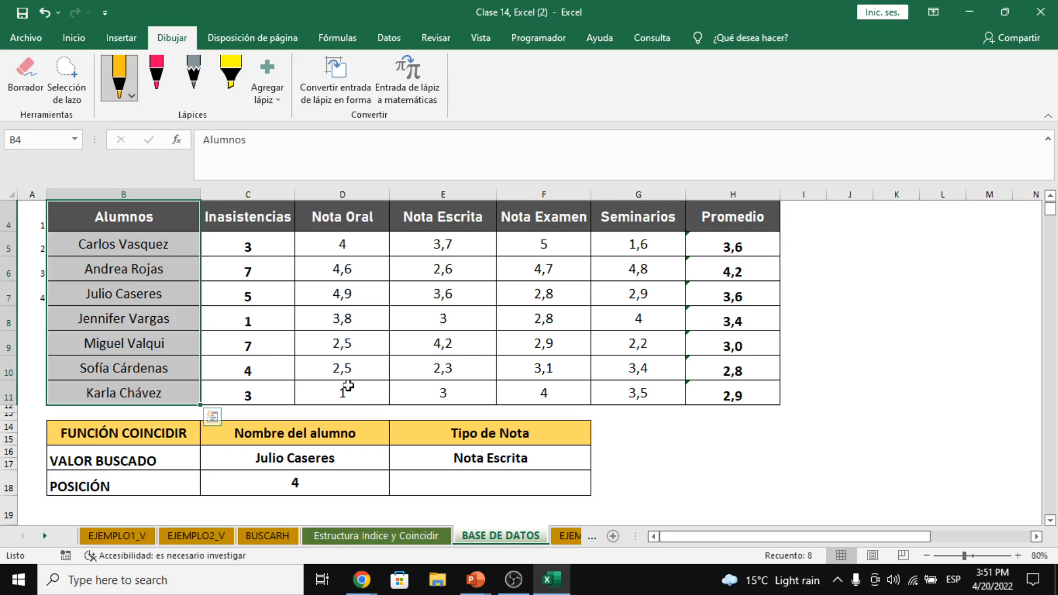
click(312, 485)
click(455, 436)
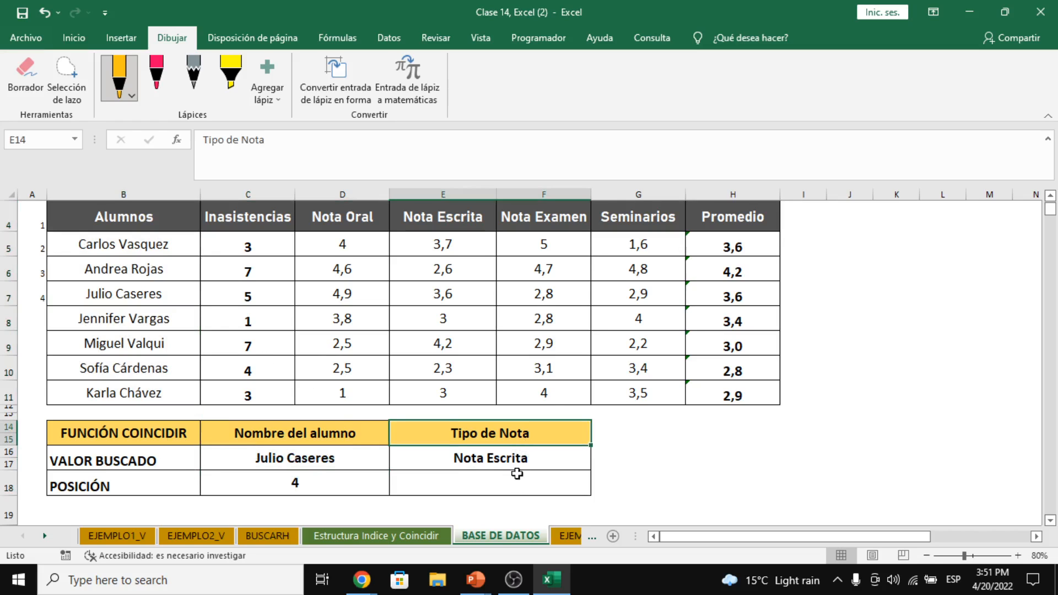
click(507, 458)
click(507, 480)
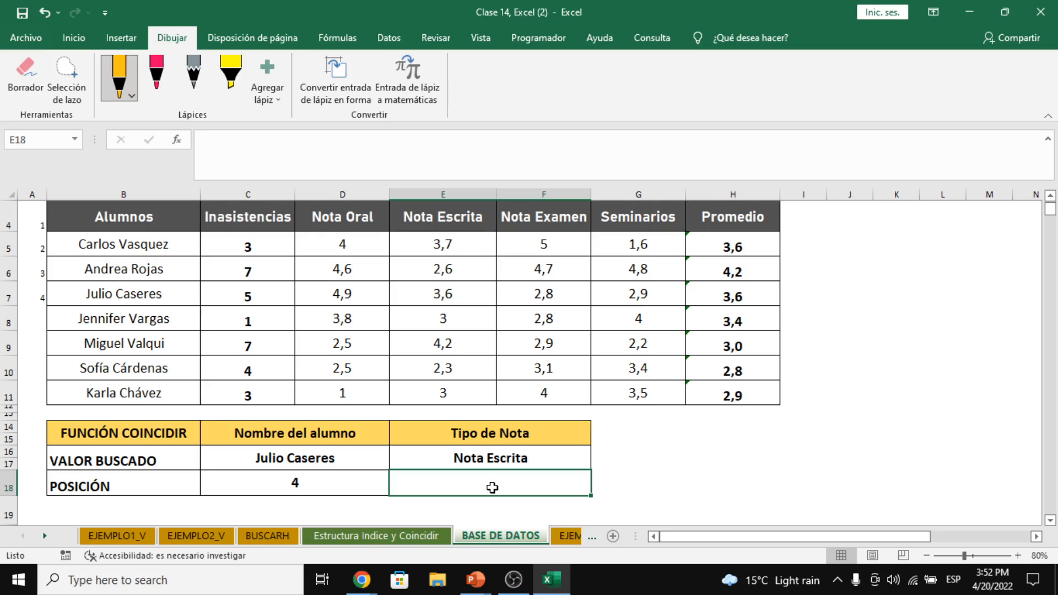
Highlight the header row B4:H4 as the search range and enter 4 as the Nota Escrita position in E18
drag(146, 220, 706, 216)
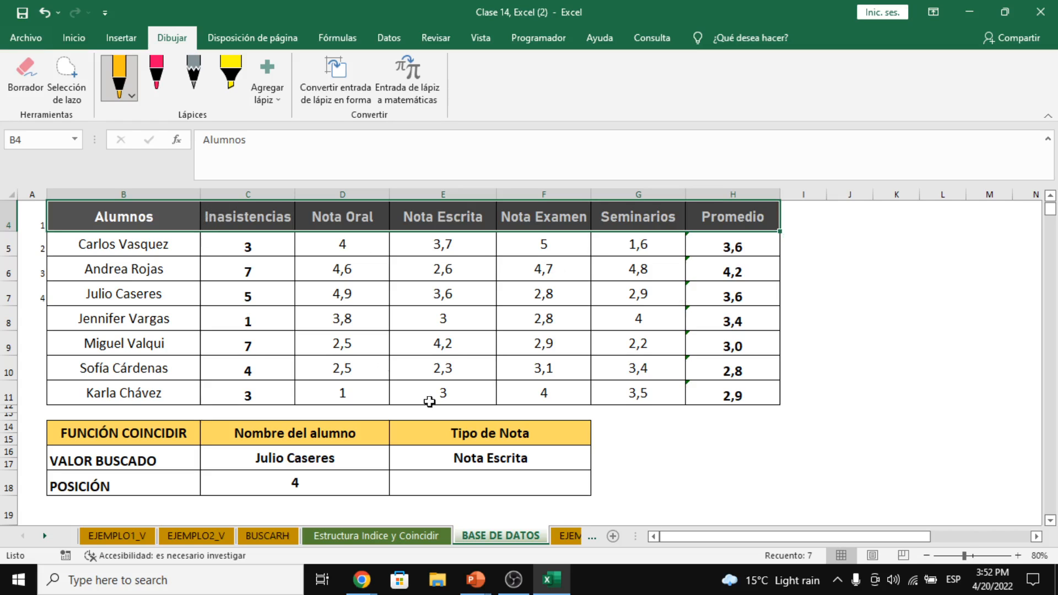
click(512, 477)
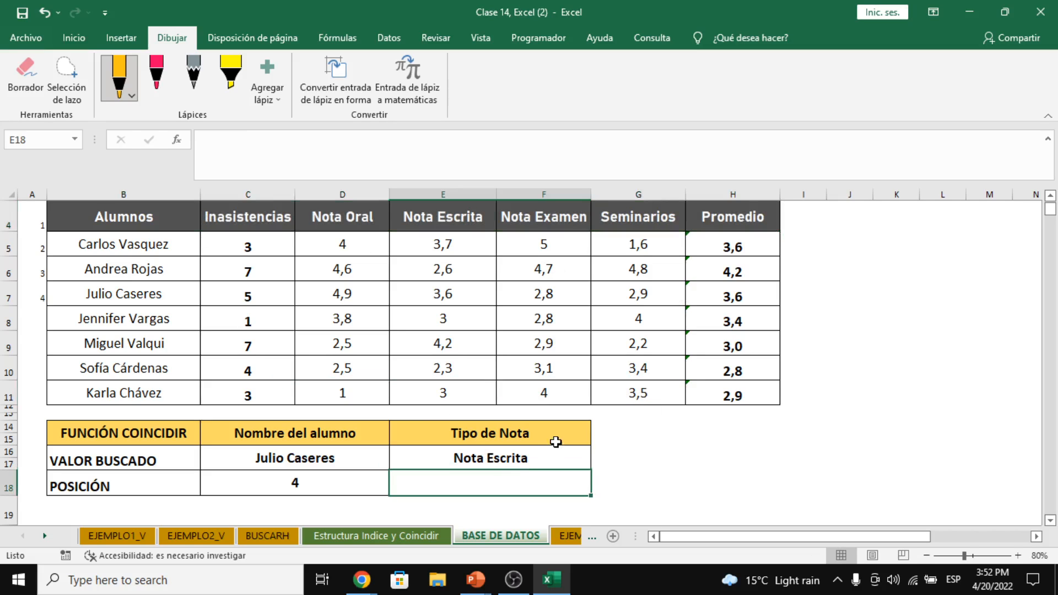
text(4)
key(Return)
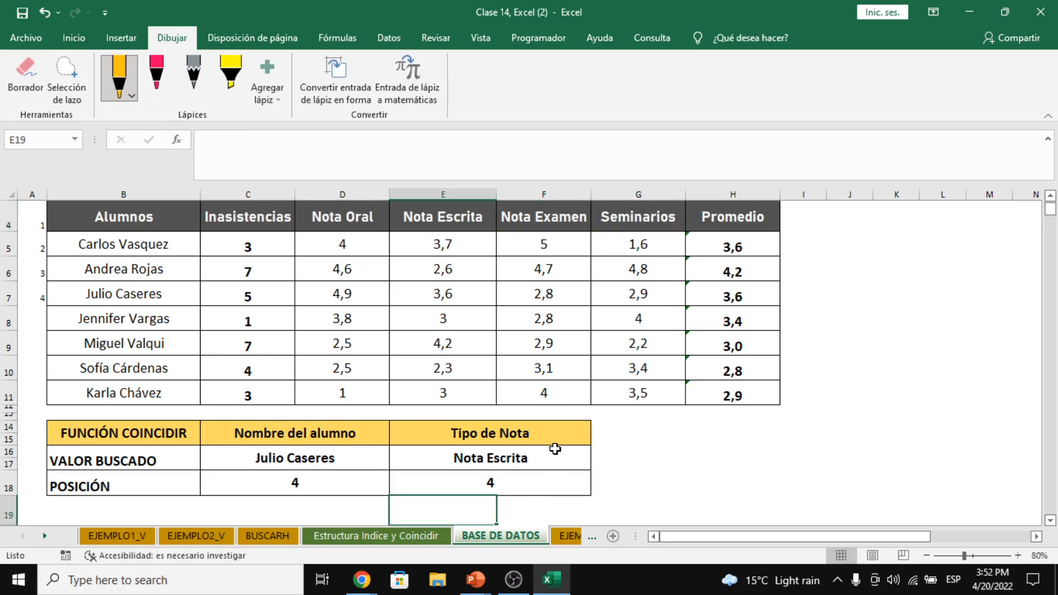
Count across the row 4 headers from Alumnos to Nota Escrita and compare with the positions in E18 and C18
click(547, 469)
drag(137, 230, 707, 216)
click(249, 225)
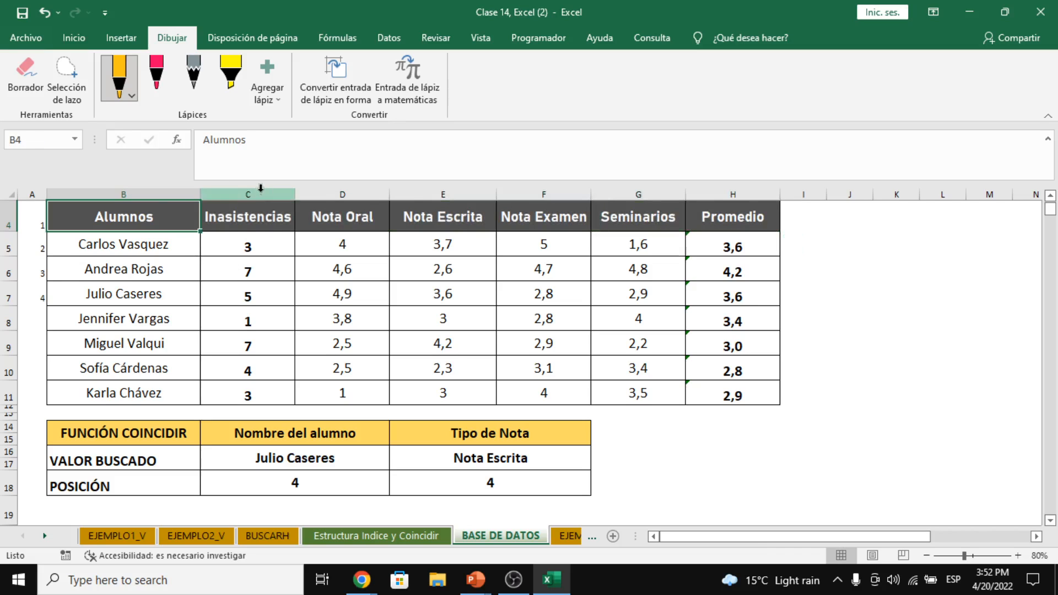
click(320, 214)
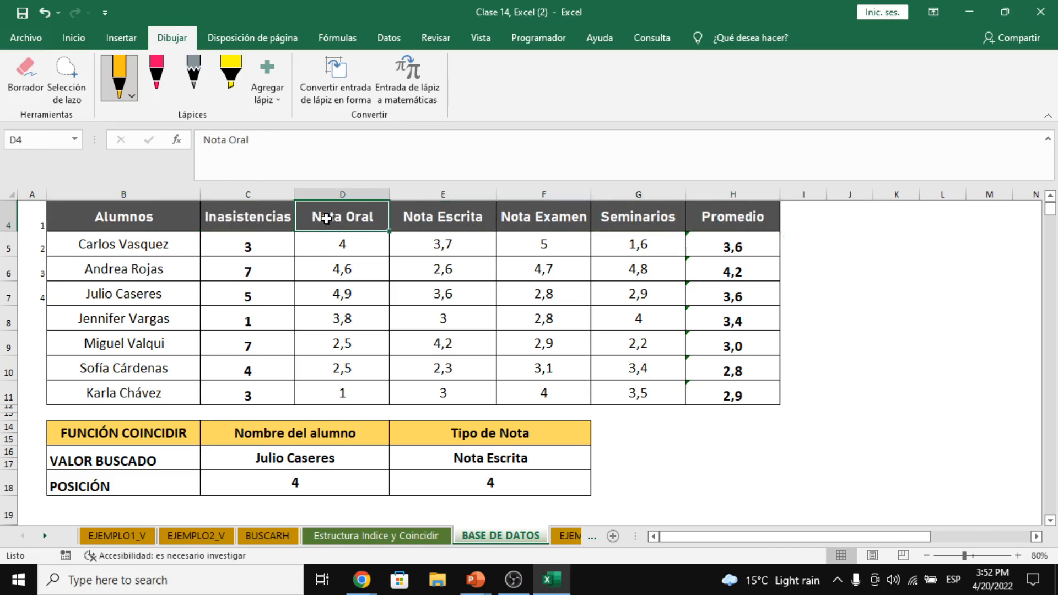
click(435, 213)
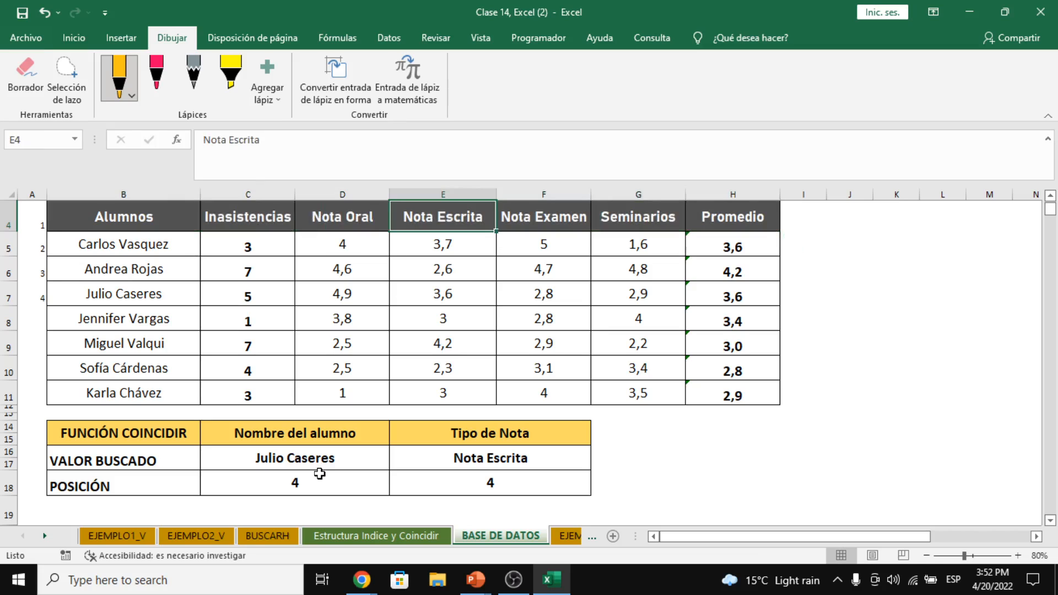
click(493, 483)
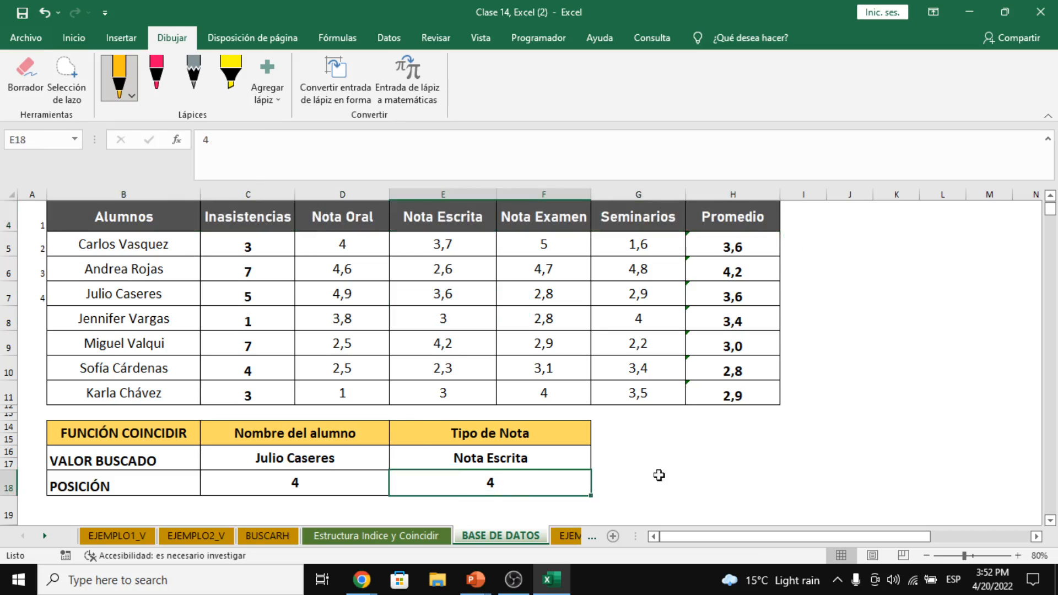
click(318, 484)
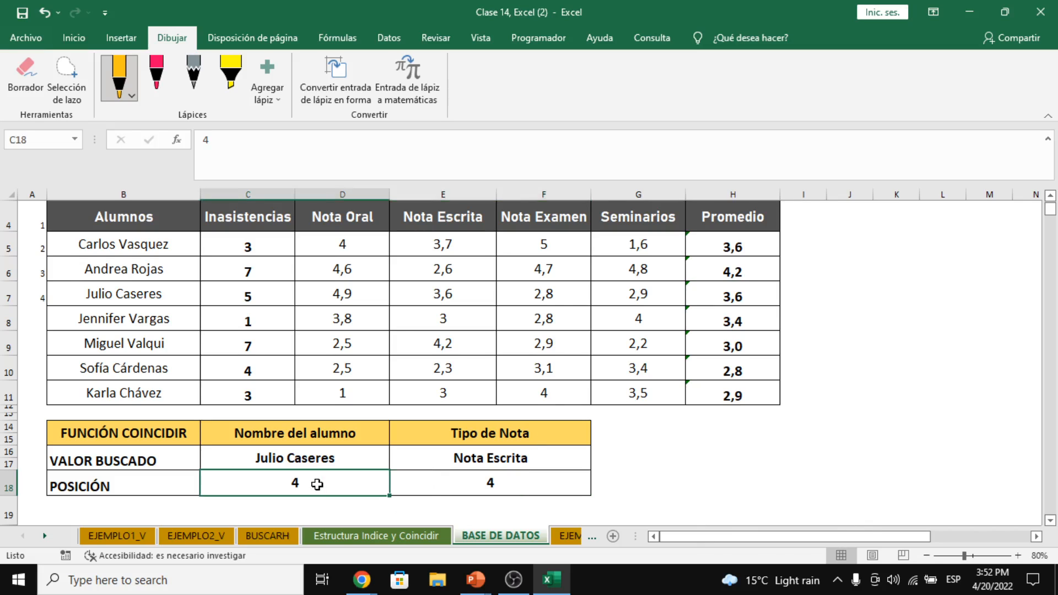
Clear the manually entered positions in C18 and E18
mouse_move(317, 485)
mouse_down()
mouse_move(506, 481)
mouse_move(513, 470)
mouse_up()
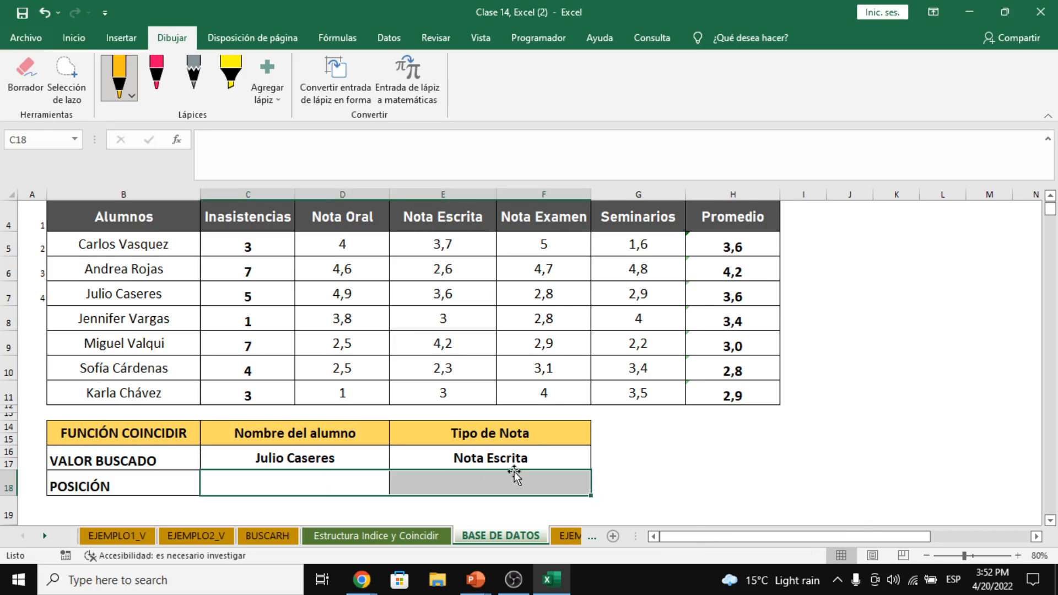
key(ctrl+z)
key(ctrl+z)
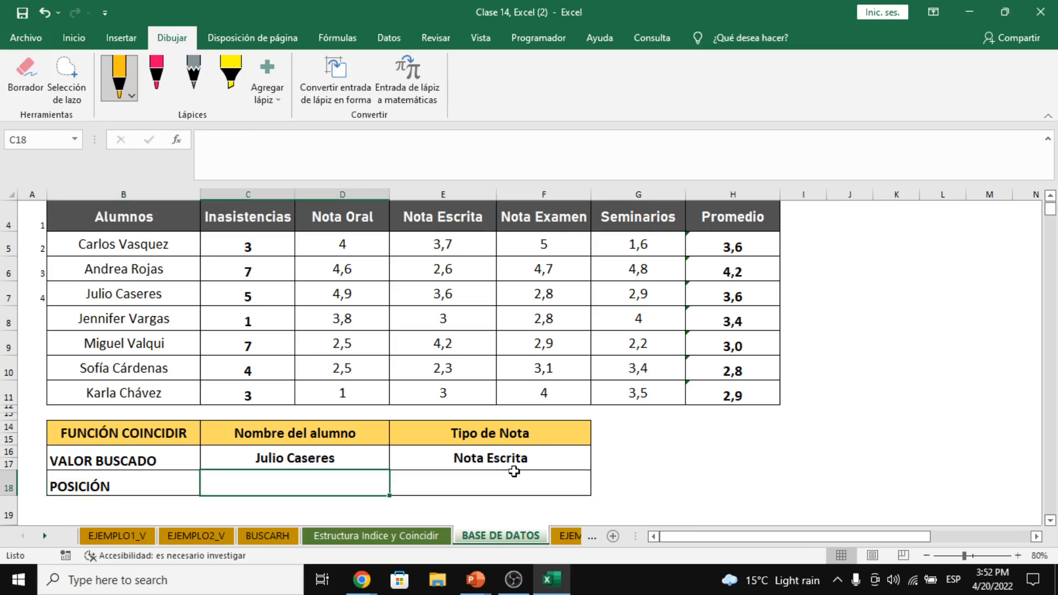
Start a COINCIDIR formula in C18 with its function arguments shown and C16 as the lookup value
text(=coi)
key(Tab)
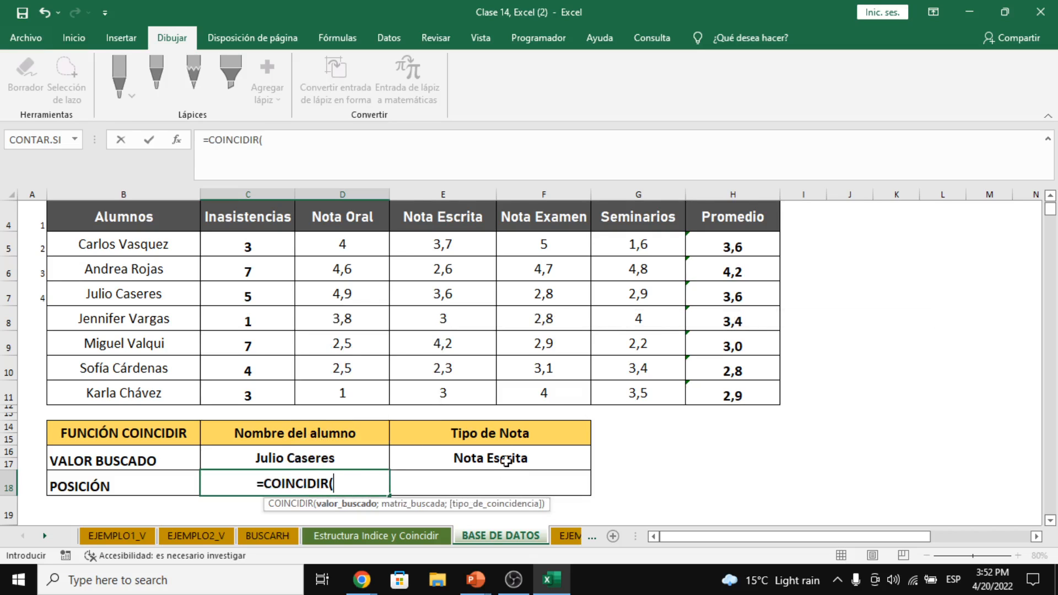
click(176, 145)
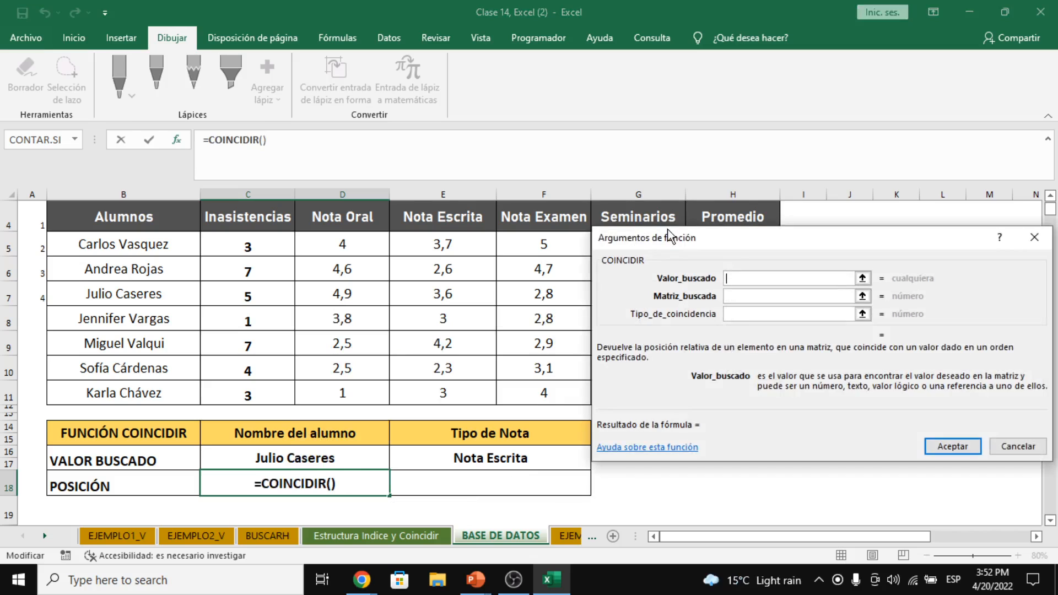
drag(778, 243, 826, 242)
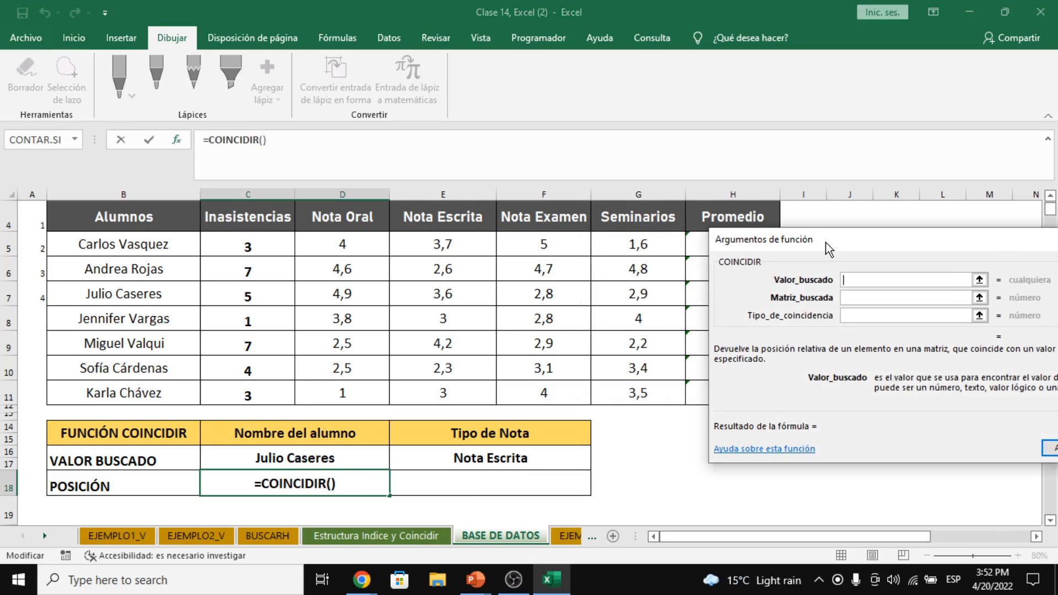
drag(826, 243, 324, 462)
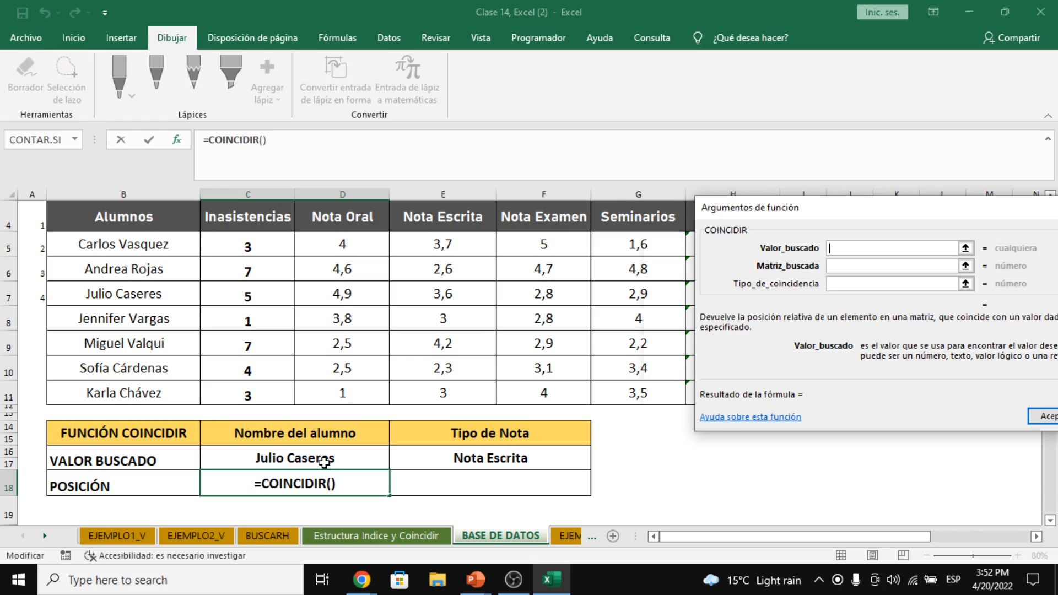
click(325, 462)
click(806, 310)
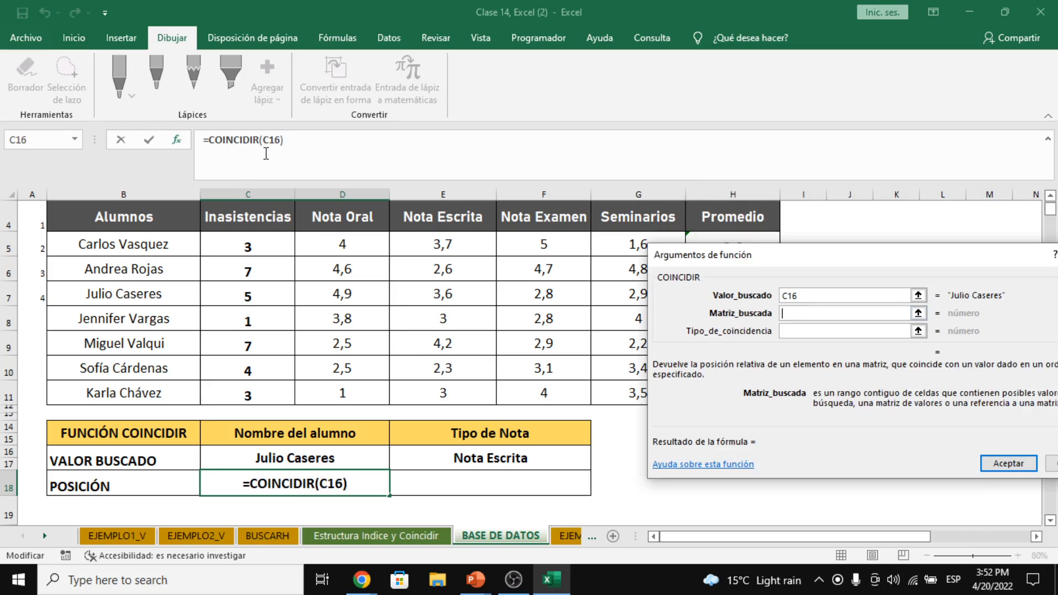
Try the whole table B4:H11, the Alumnos column and the row B7:H7 as the search range, clearing the trial references
drag(166, 217, 755, 394)
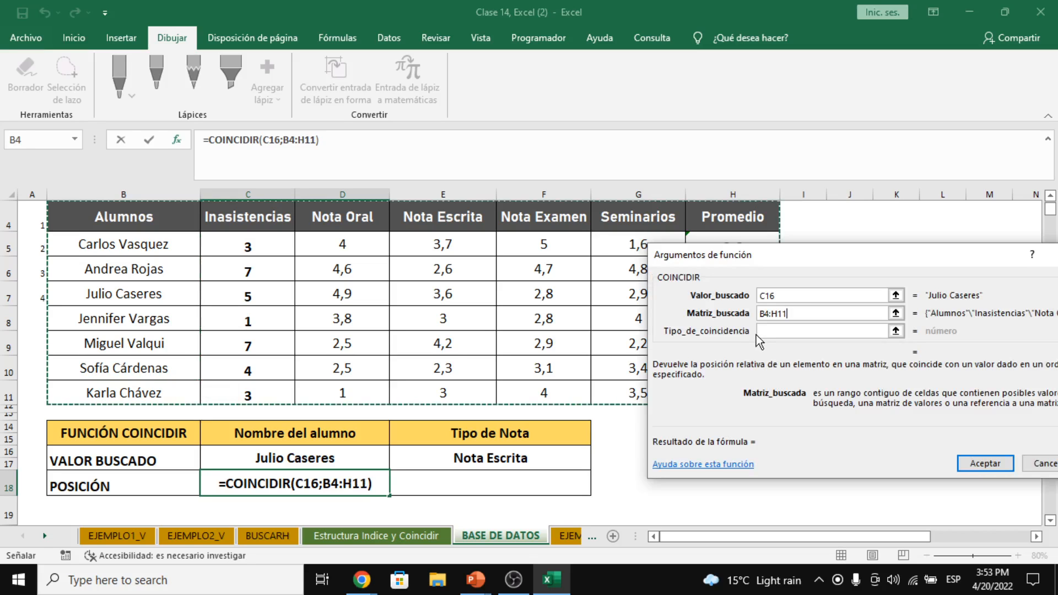
click(733, 256)
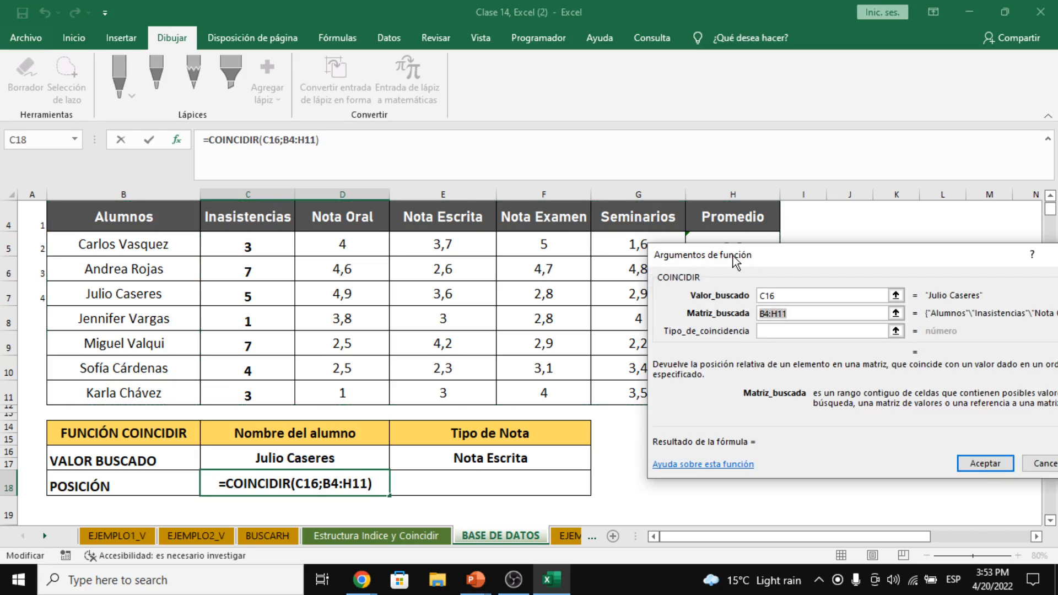
key(BackSpace)
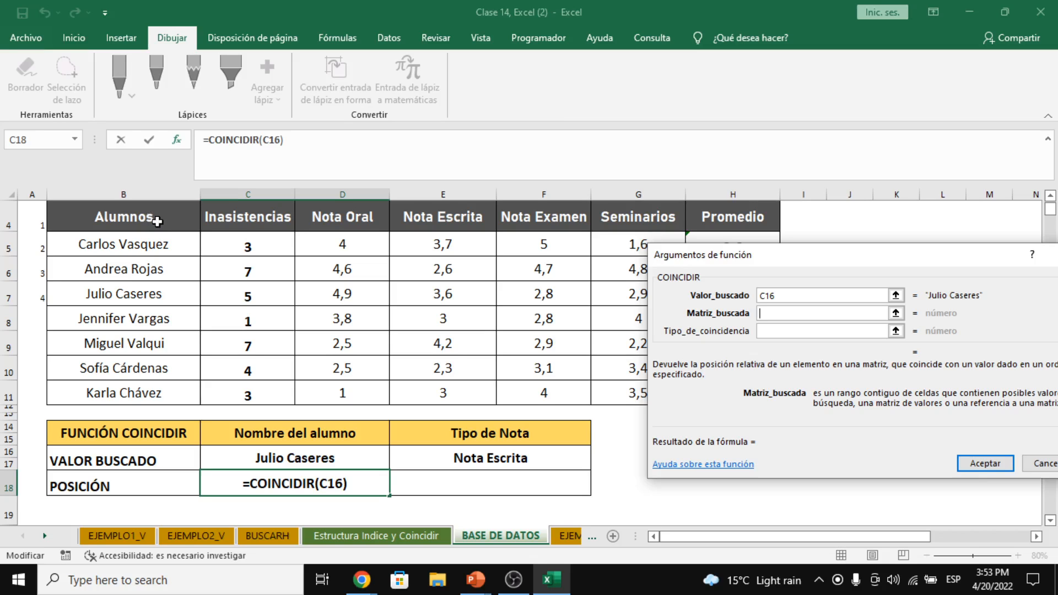
click(155, 213)
drag(155, 213, 193, 398)
drag(83, 300, 717, 297)
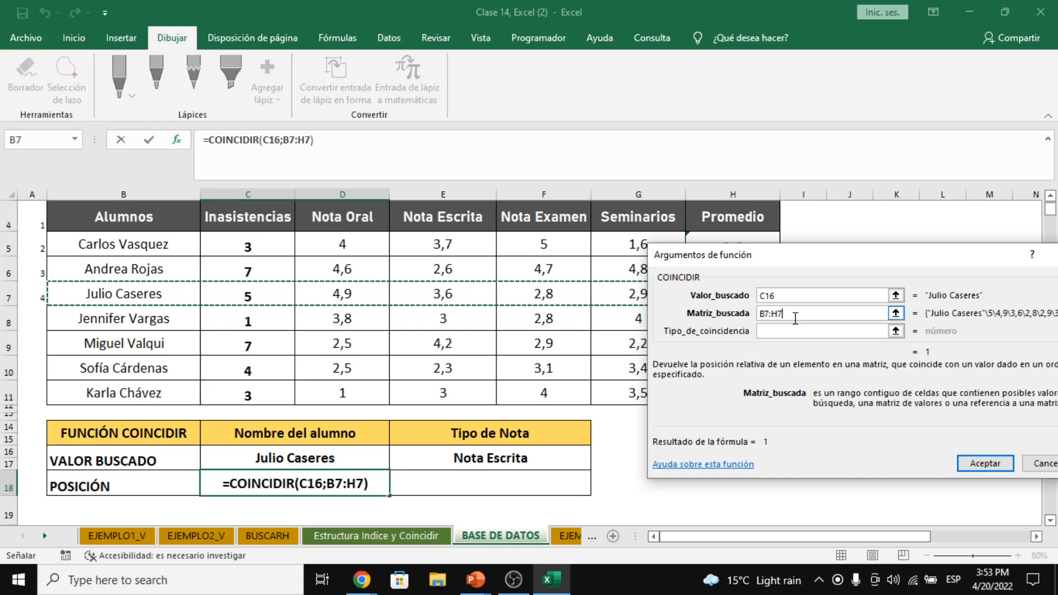
drag(796, 313, 745, 318)
key(BackSpace)
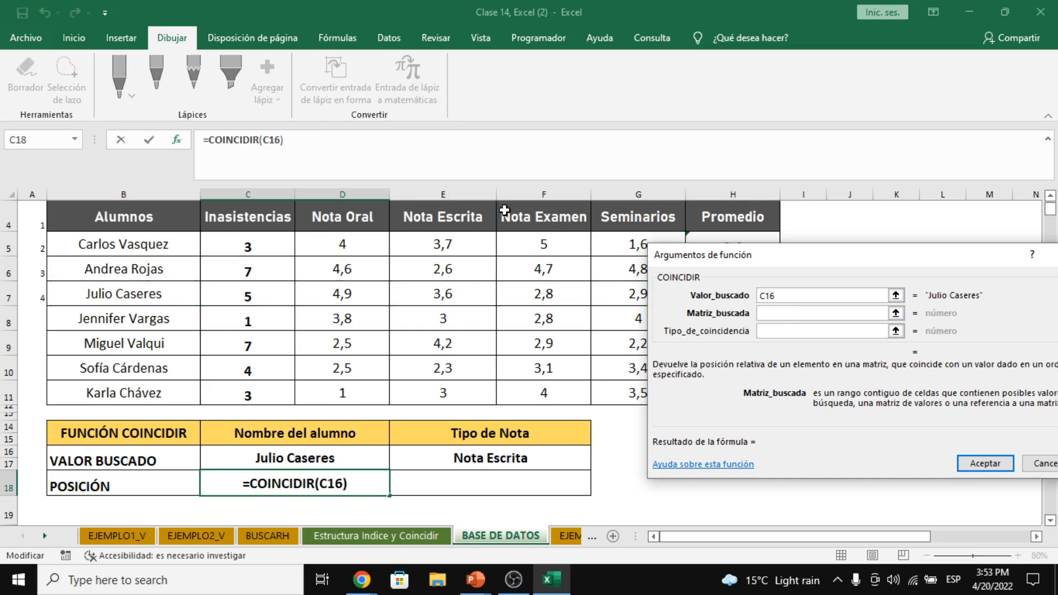
Set the C18 search range to the Alumnos column B4:B11 with match type 0 and accept the formula
drag(165, 213, 162, 394)
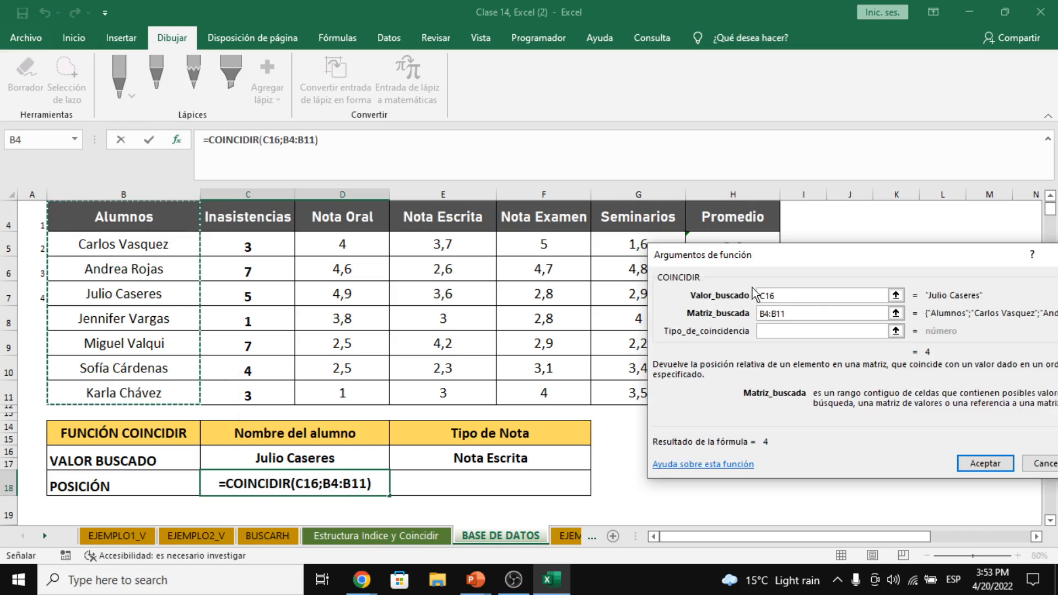
click(818, 332)
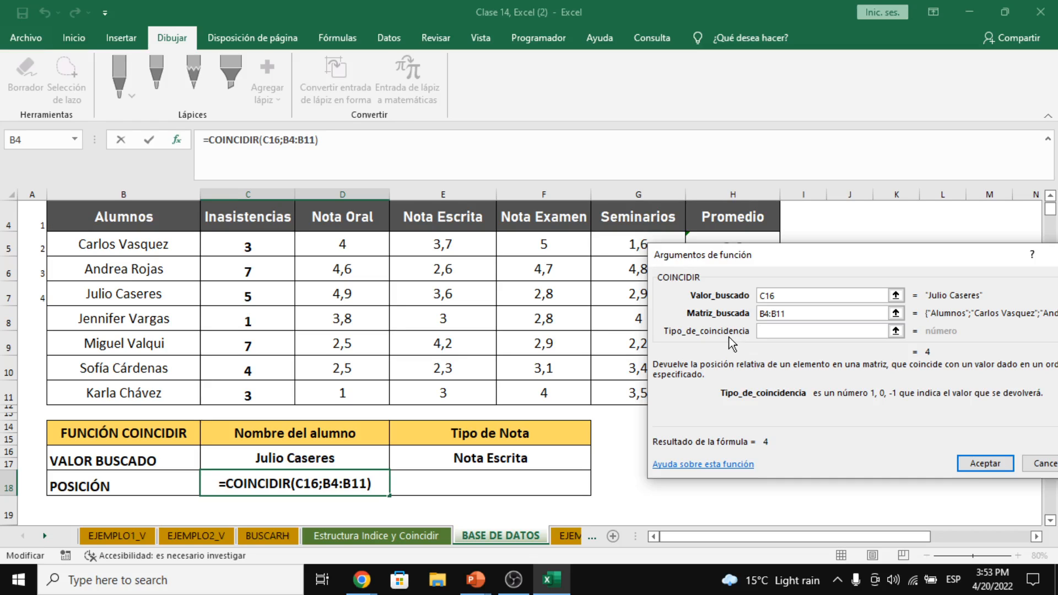
text(0)
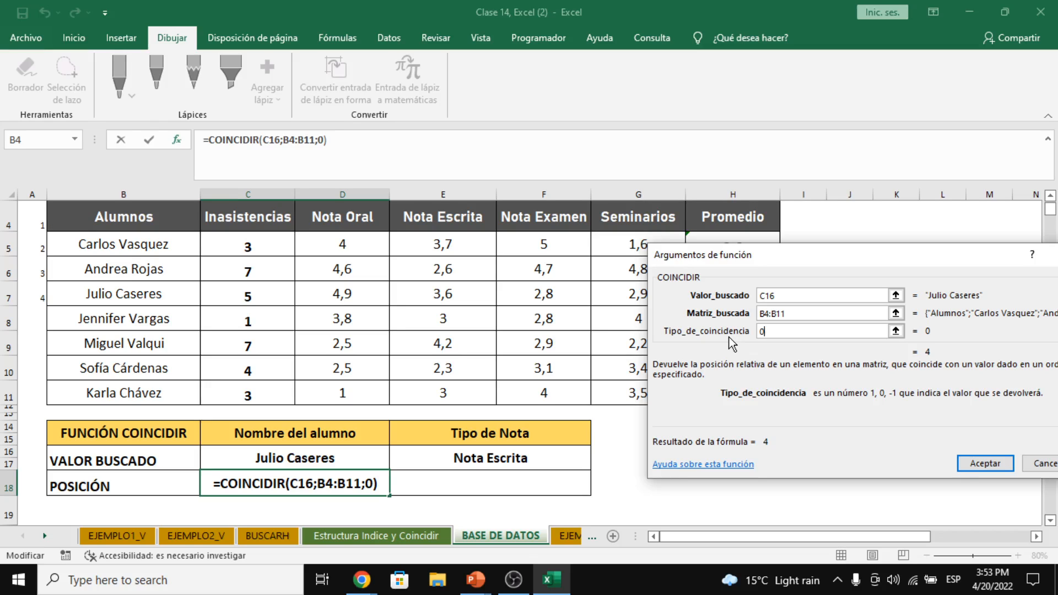
click(971, 463)
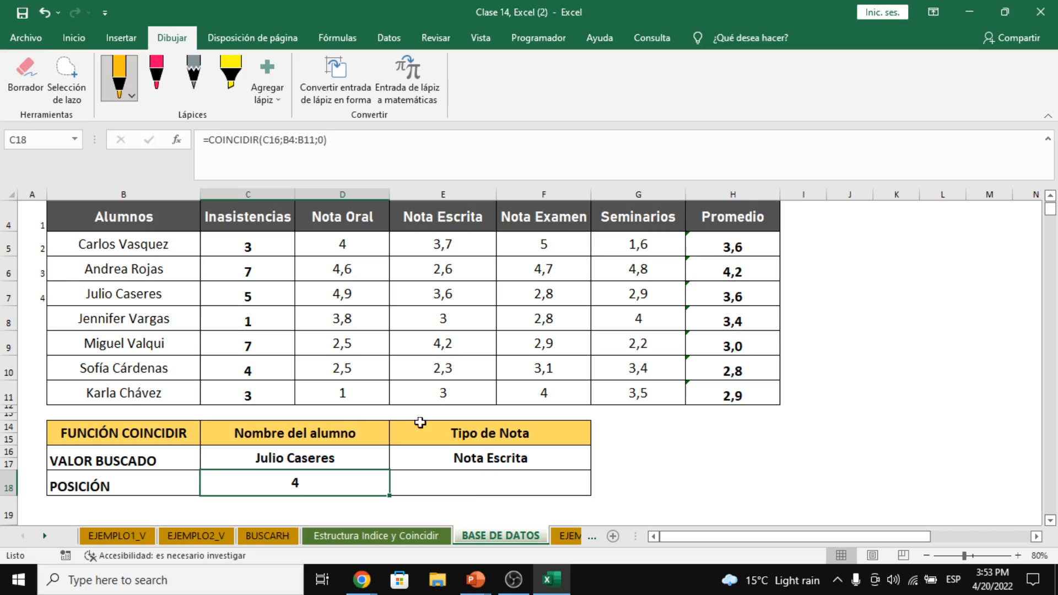
Start a COINCIDIR formula in E18 with E16 as the lookup value and go to its search range argument
click(467, 501)
click(469, 481)
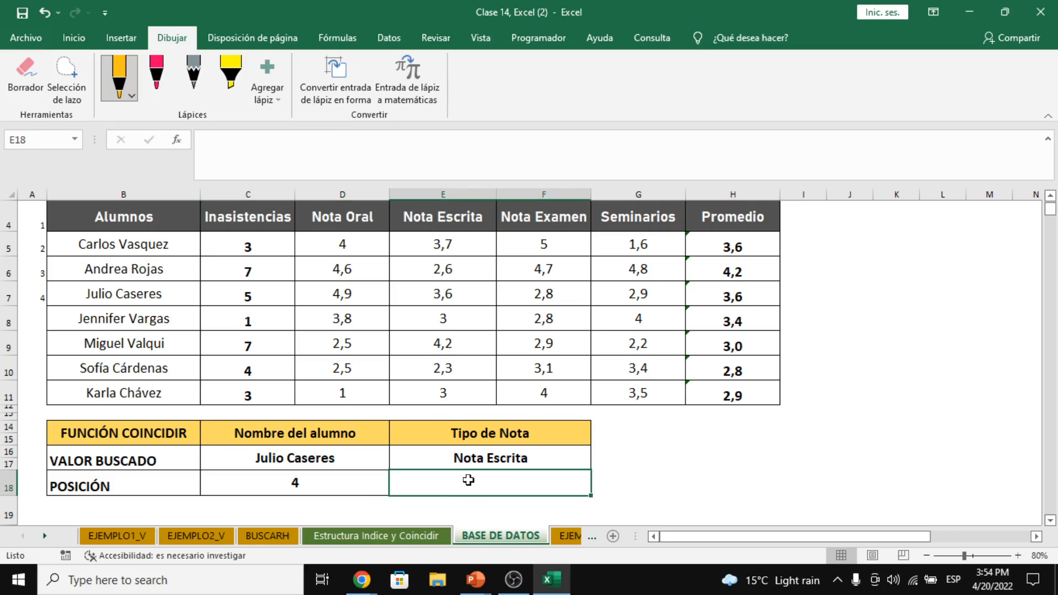
text(=c)
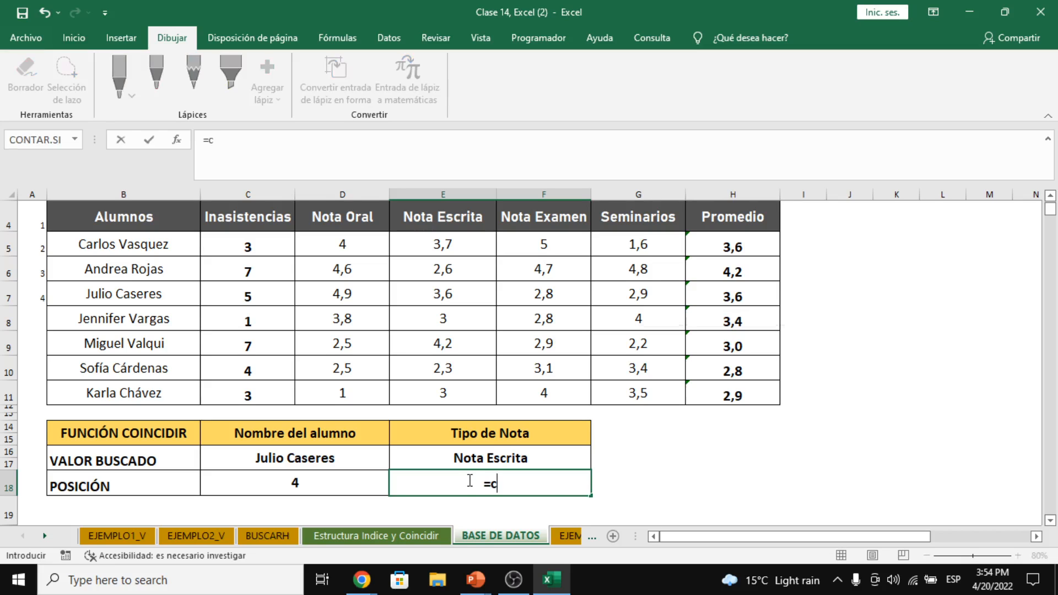
text(oinc)
key(Tab)
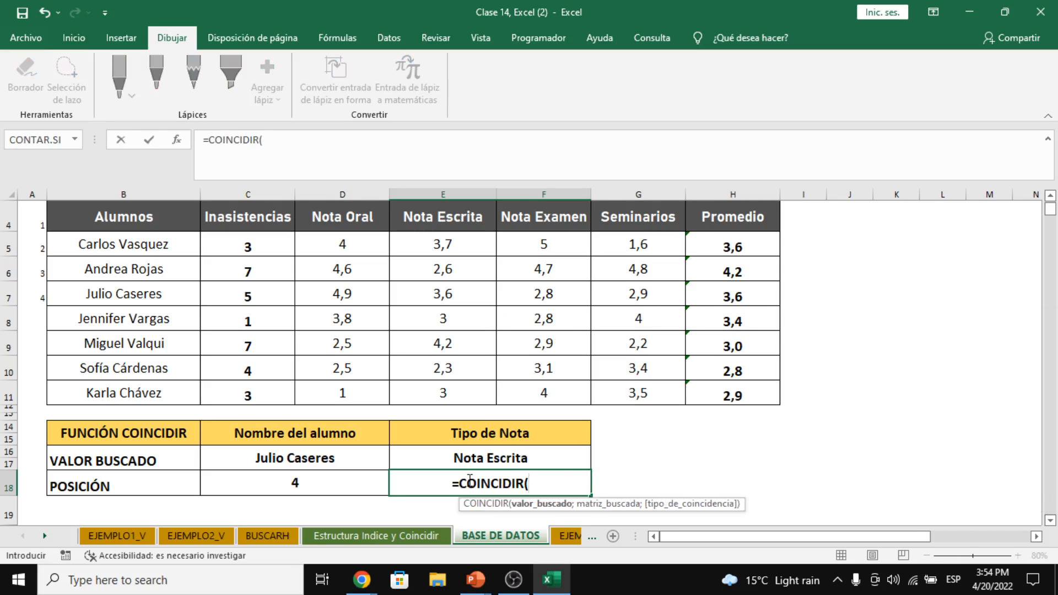
scroll(474, 398, up, 2)
scroll(469, 348, down, 2)
click(495, 459)
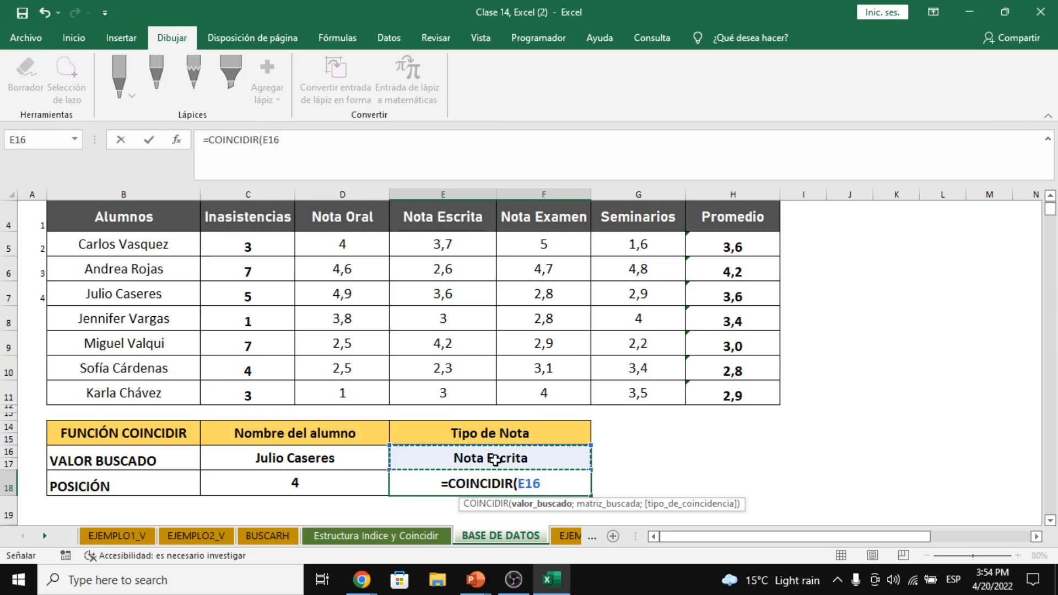
click(176, 140)
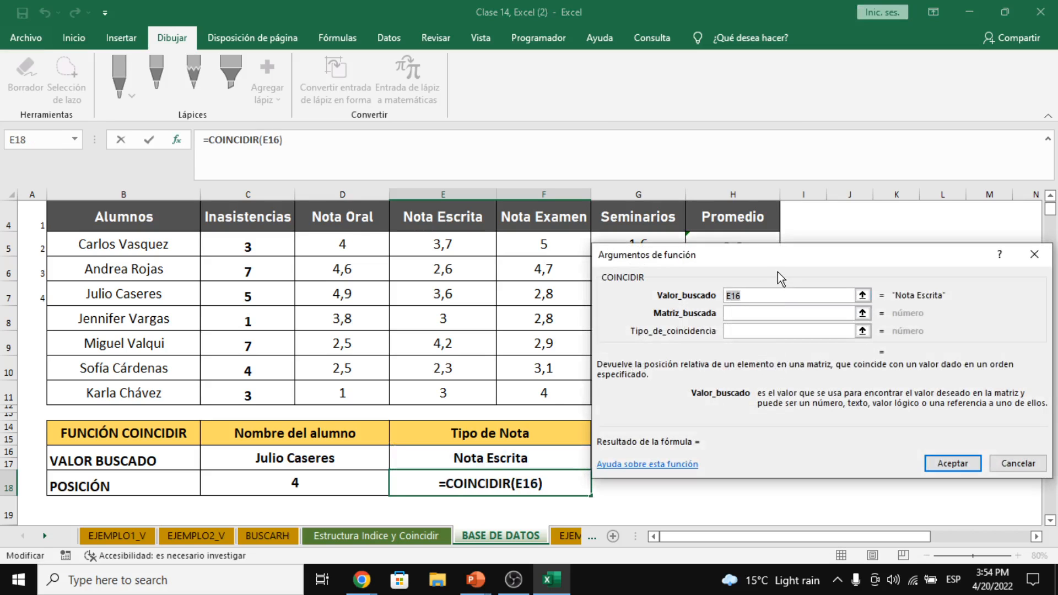
drag(754, 258, 849, 269)
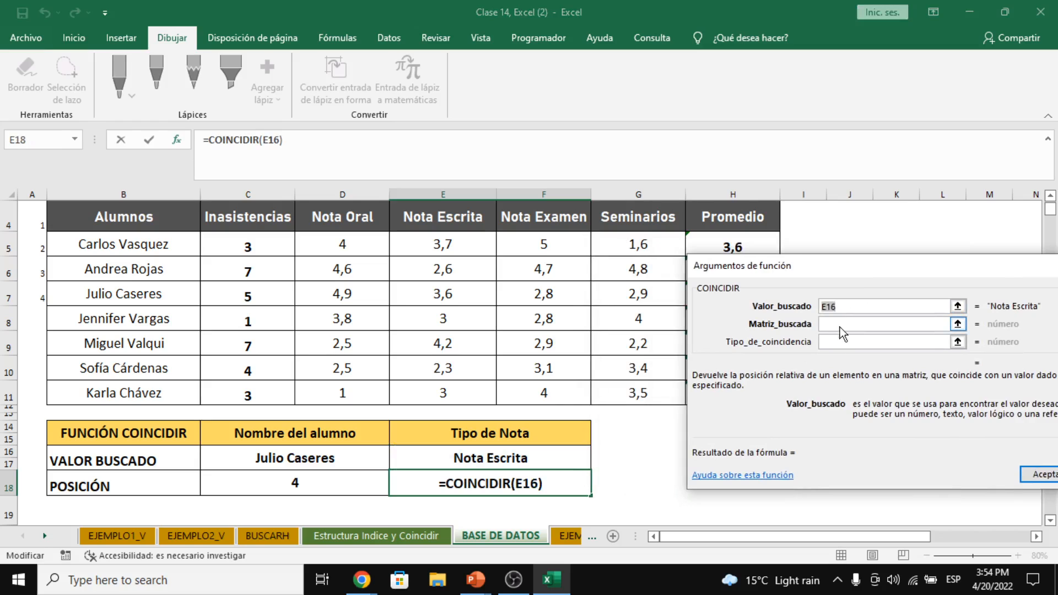
click(841, 326)
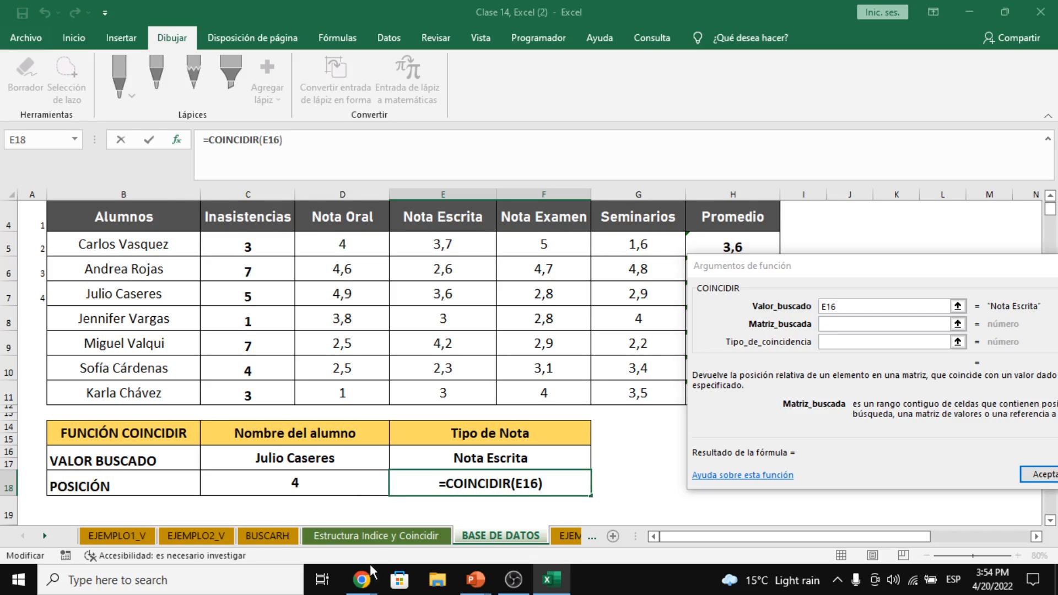
mouse_move(368, 576)
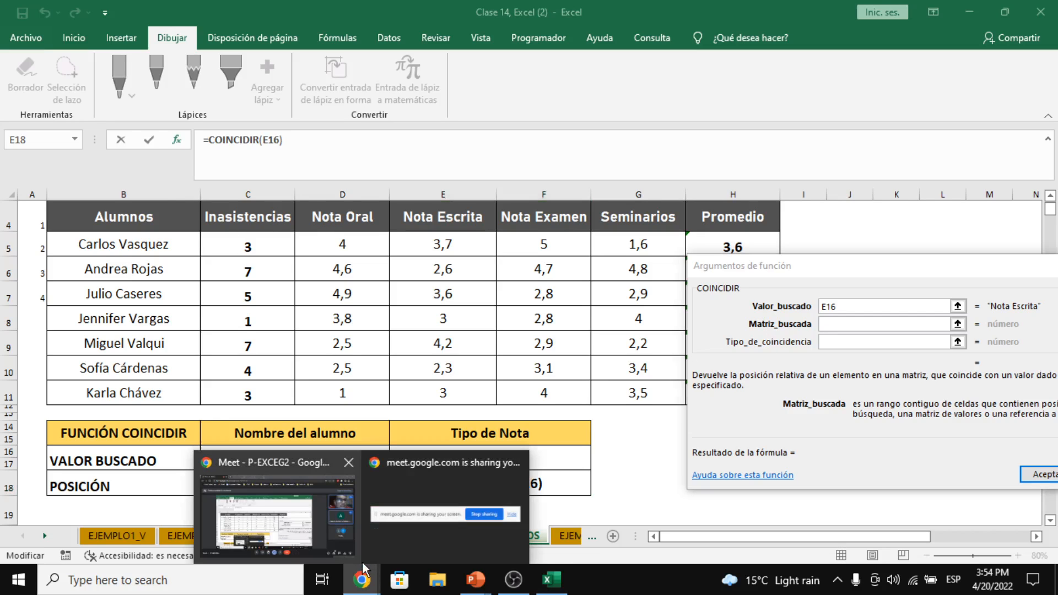
mouse_move(341, 530)
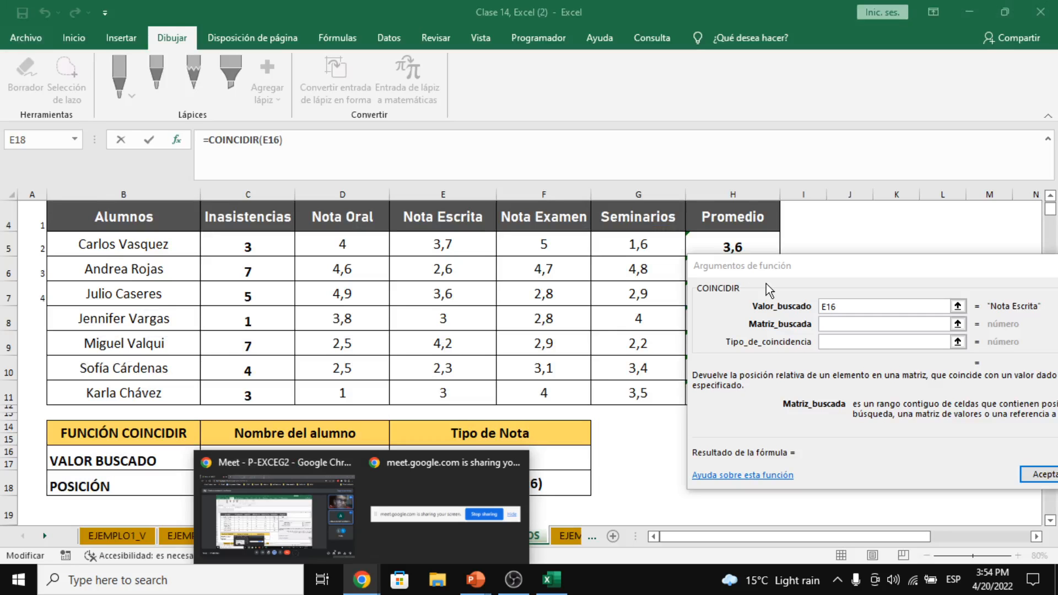
click(766, 283)
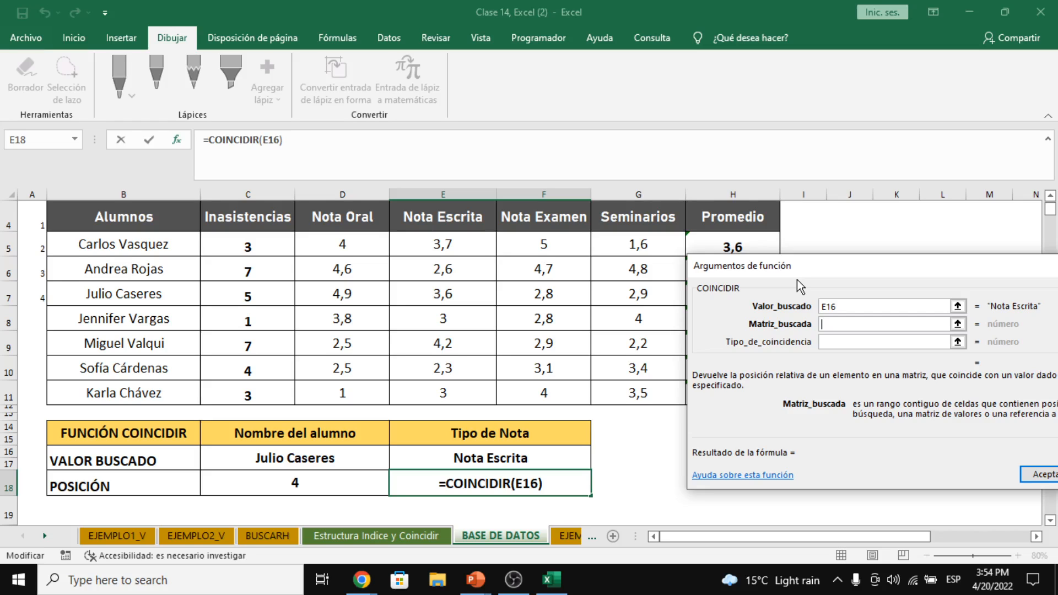
Try the whole table B4:H11 and the separate Alumnos, Inasistencias and Nota Oral columns as the E18 search range
drag(797, 280, 853, 243)
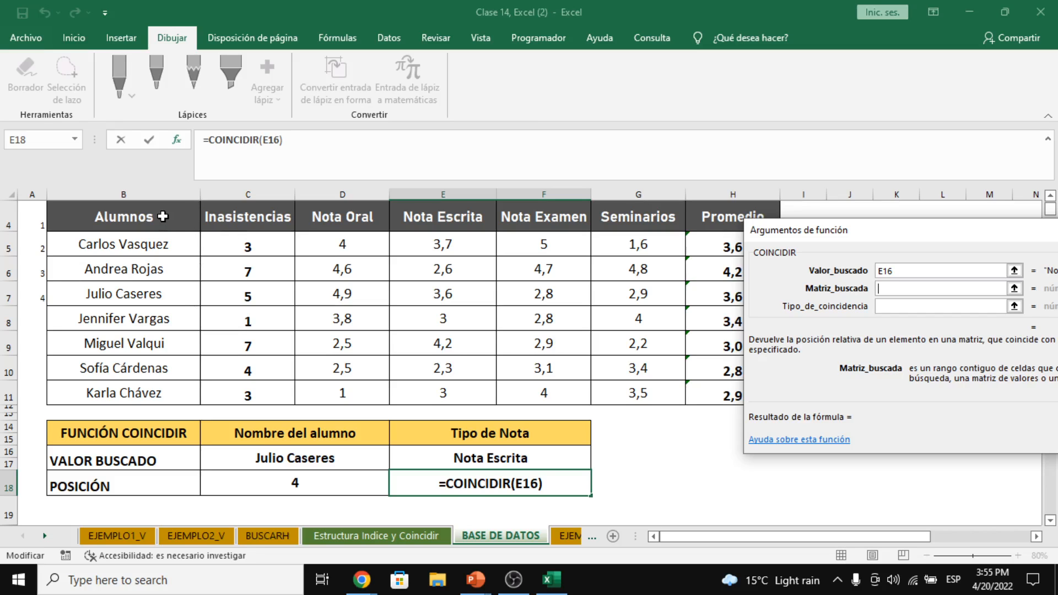
drag(163, 216, 706, 390)
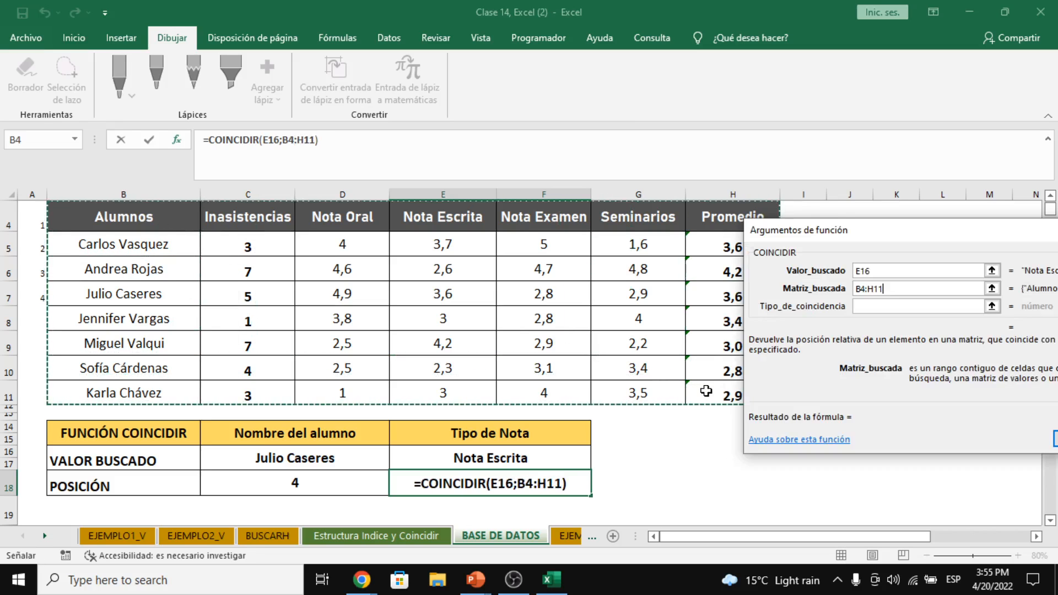
click(174, 217)
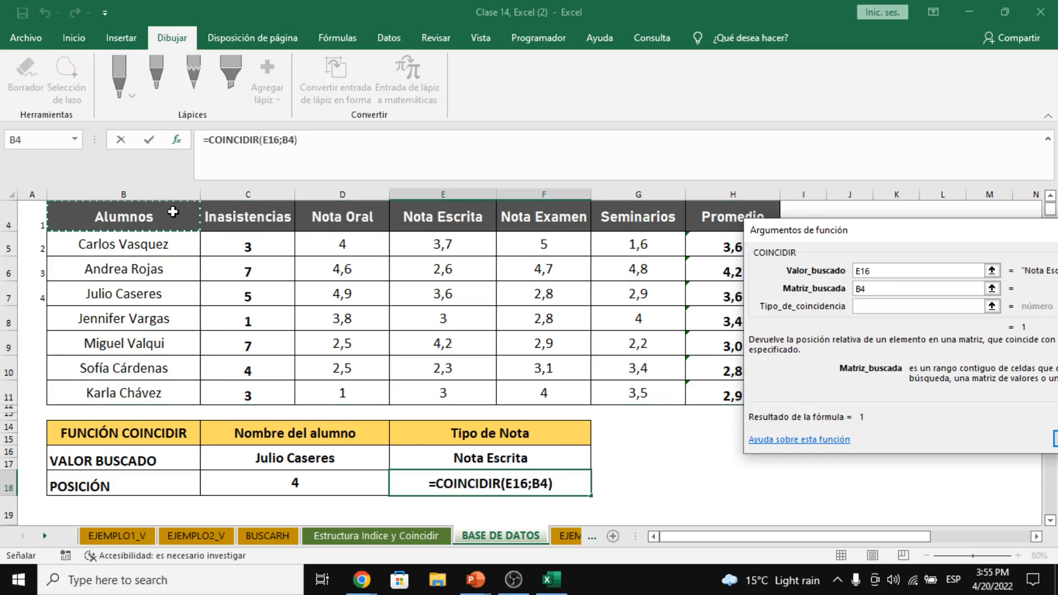
drag(173, 212, 163, 401)
click(248, 220)
drag(248, 220, 249, 397)
drag(347, 218, 344, 400)
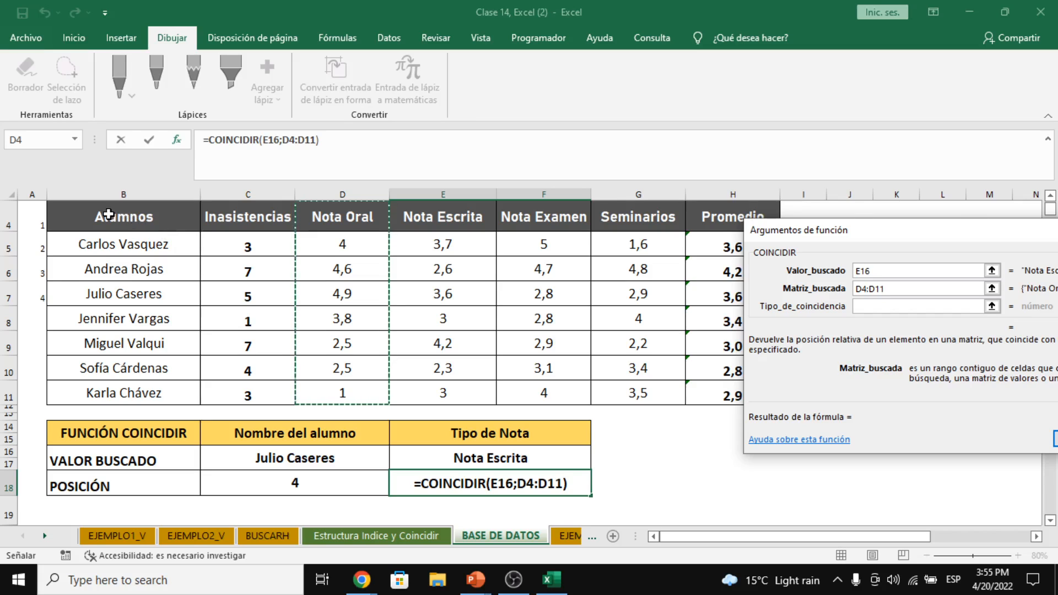
Try the header row B4:H4 and the student rows B5:H5 and B6:H6 as the E18 search range
drag(109, 215, 708, 217)
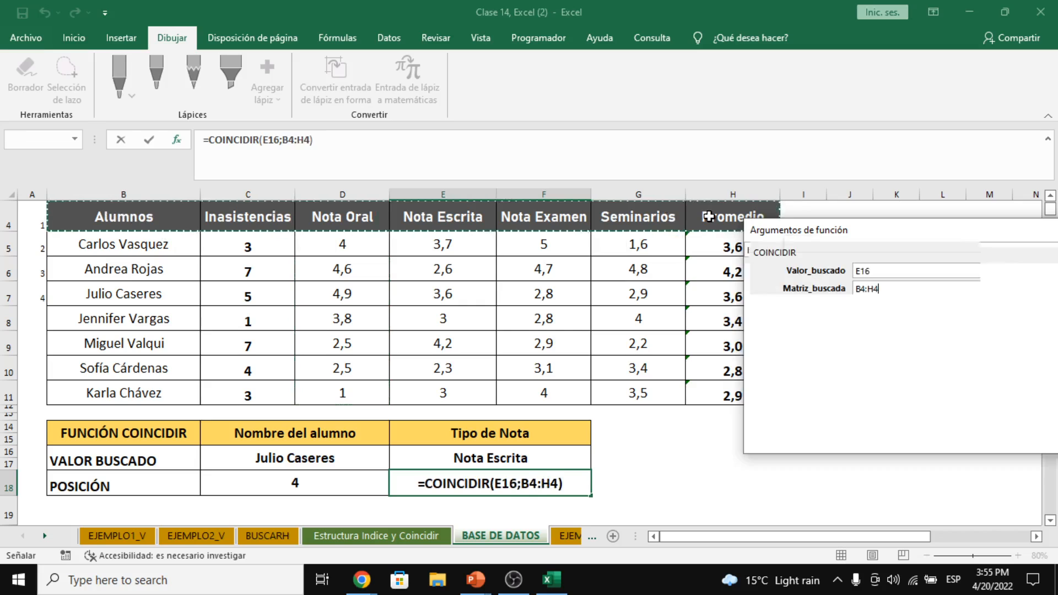
drag(190, 250, 707, 247)
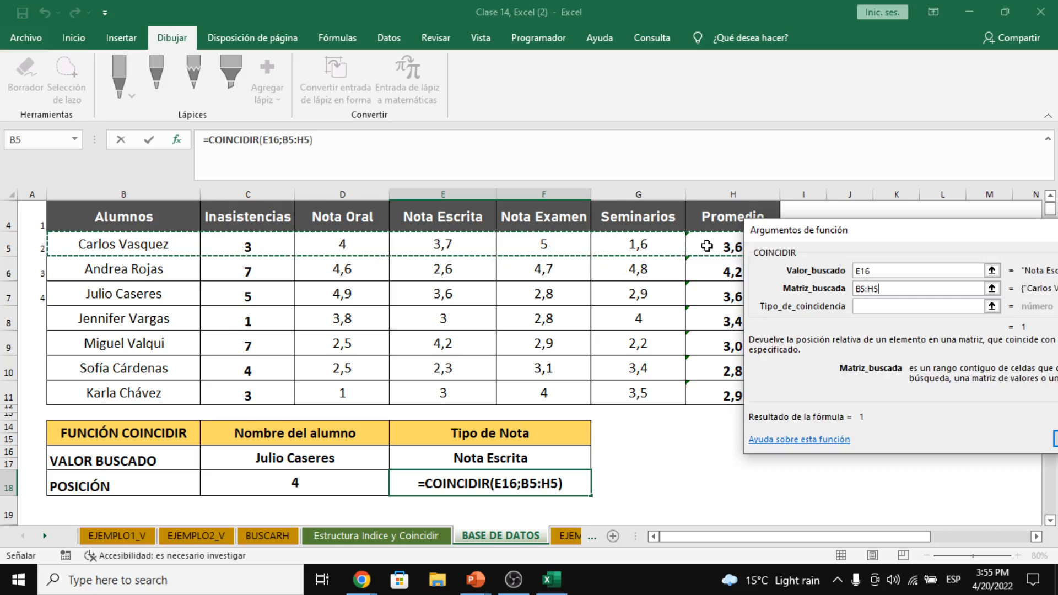
drag(181, 267, 720, 267)
Try single cells such as B4, D8 and E6 as the E18 search range
click(163, 225)
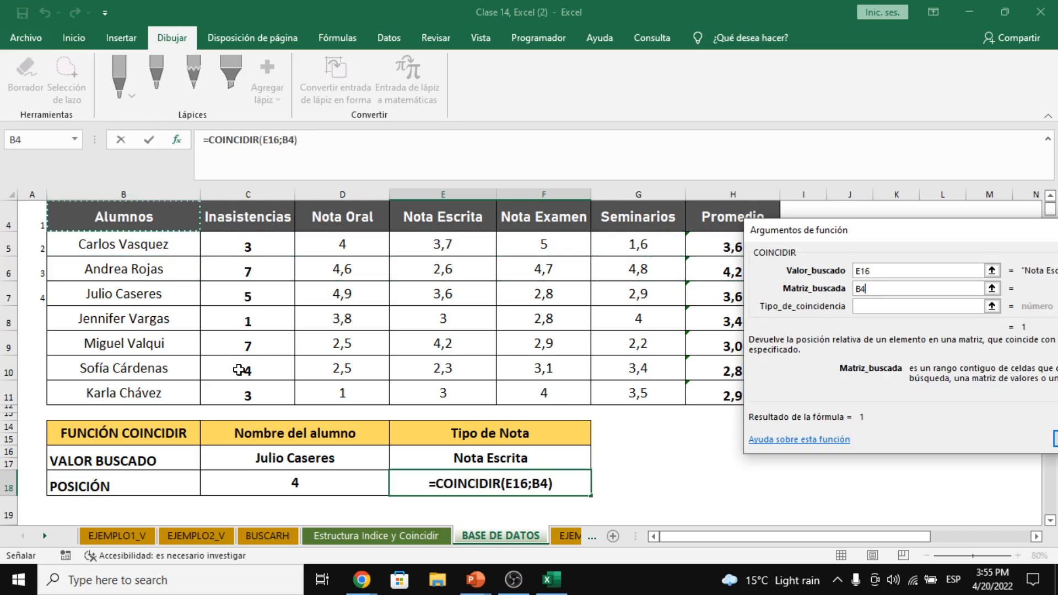
click(252, 272)
click(314, 307)
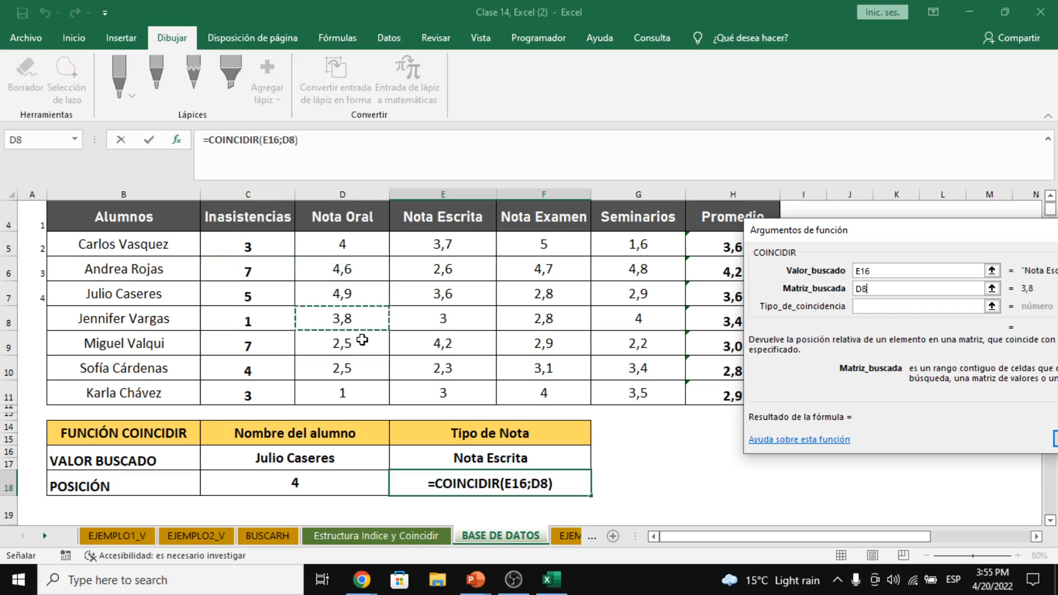
drag(301, 284, 300, 281)
click(248, 265)
click(346, 263)
click(423, 268)
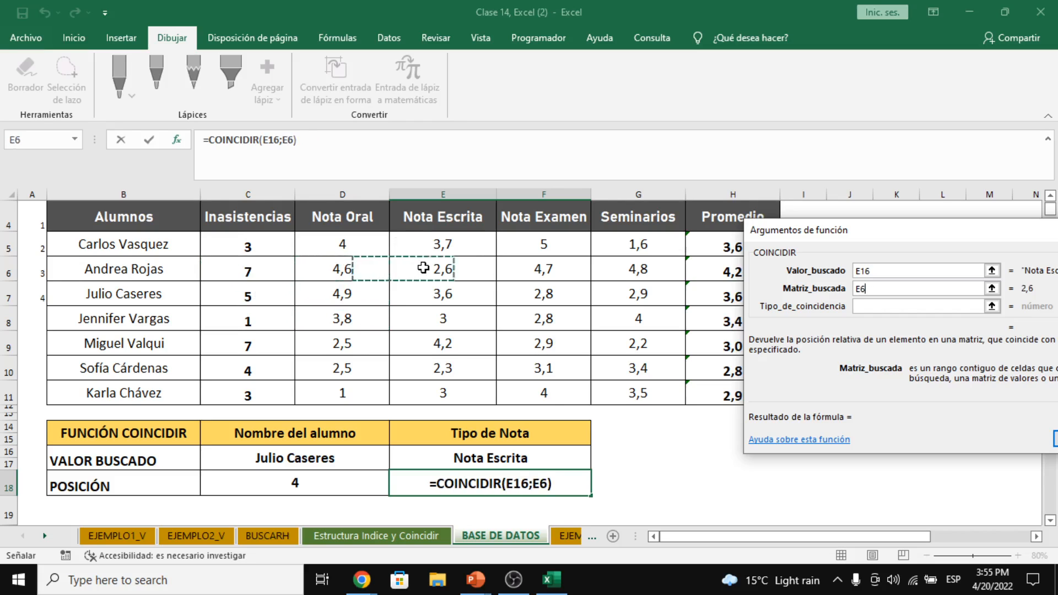
click(314, 237)
click(193, 215)
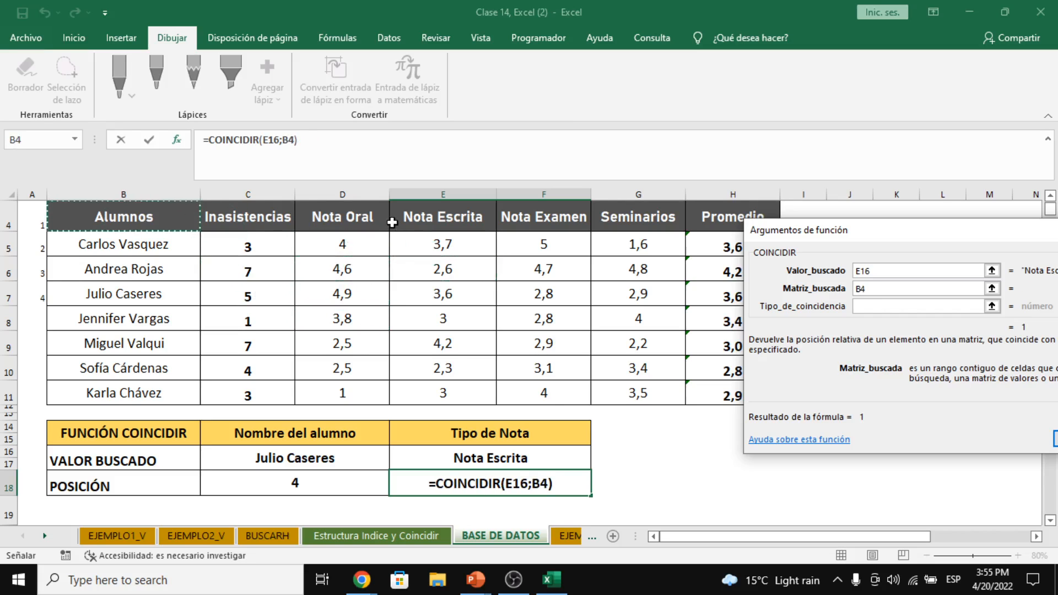
Replace the search range of the E18 COINCIDIR formula with the header row B4:H4
drag(888, 289, 843, 288)
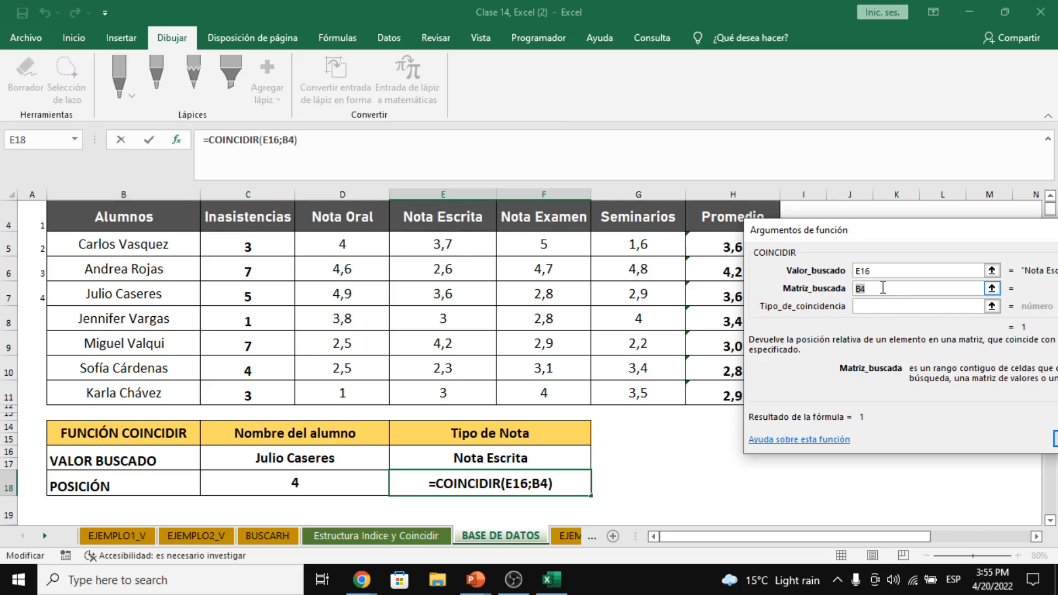
click(884, 271)
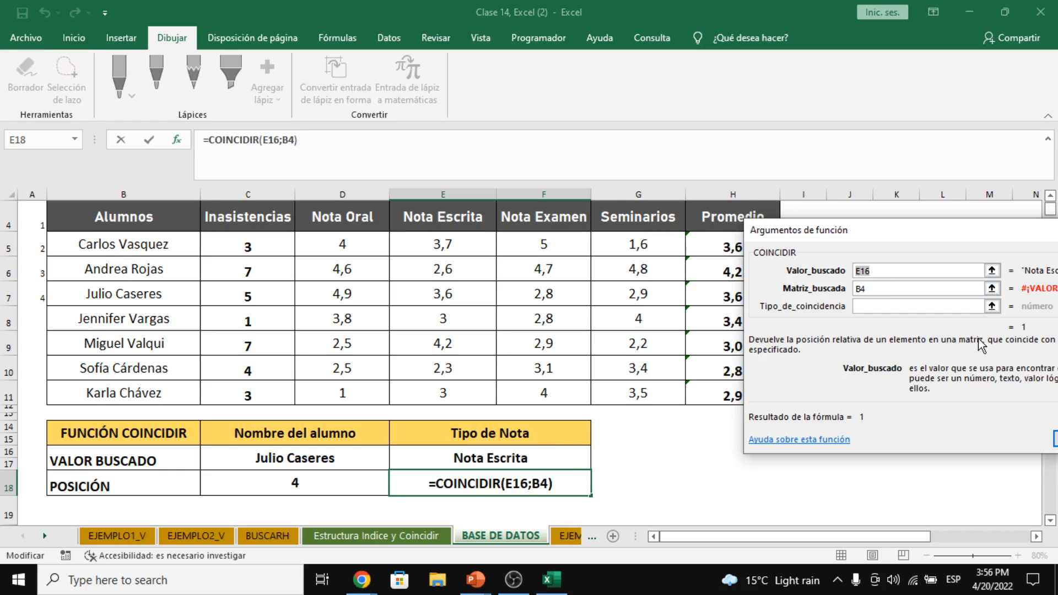
click(889, 286)
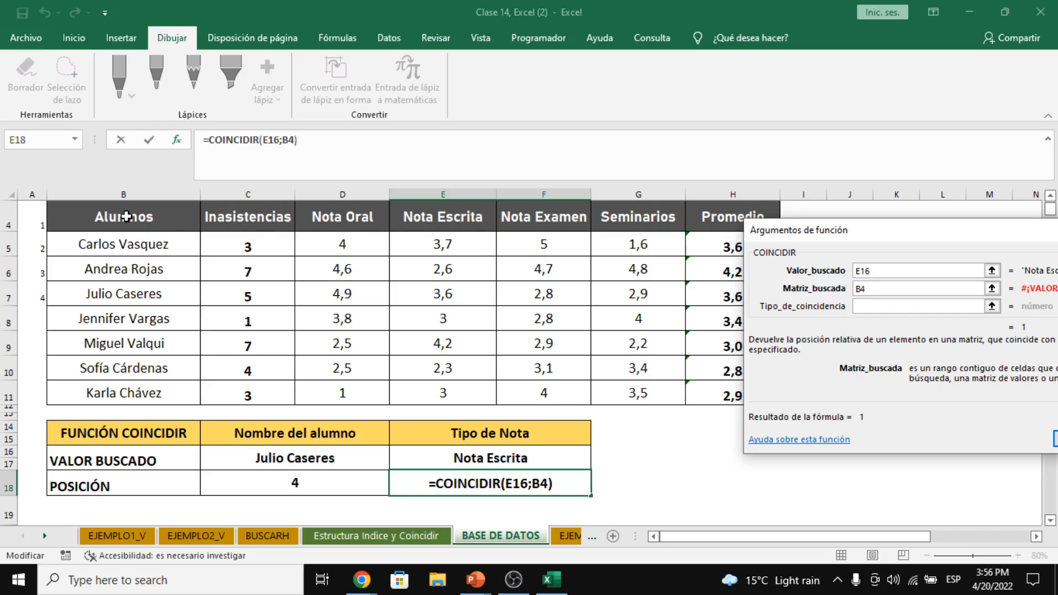
drag(122, 212, 731, 217)
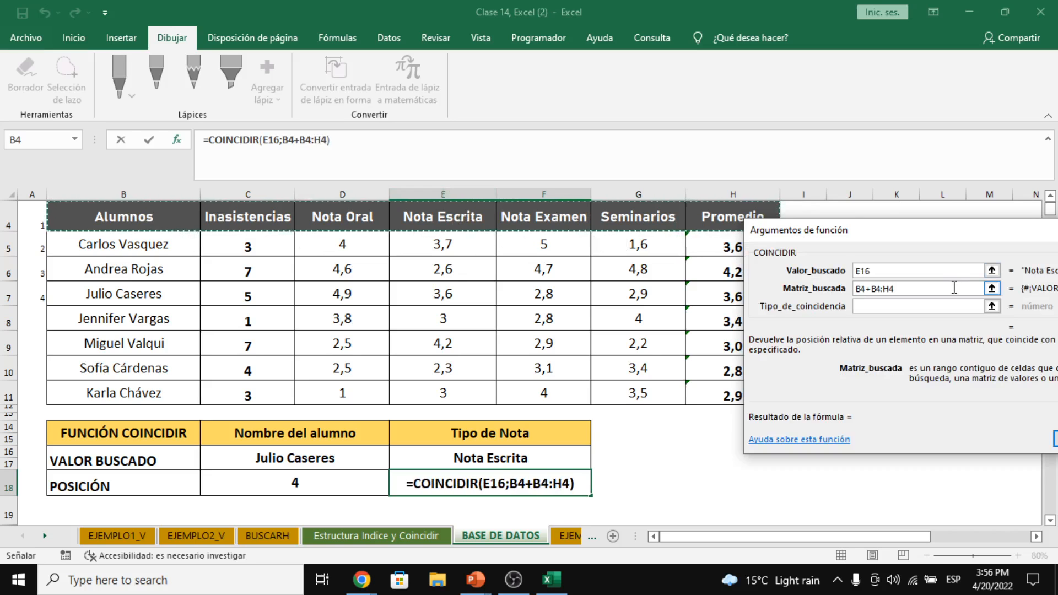
key(shift+Home)
key(BackSpace)
drag(165, 214, 715, 232)
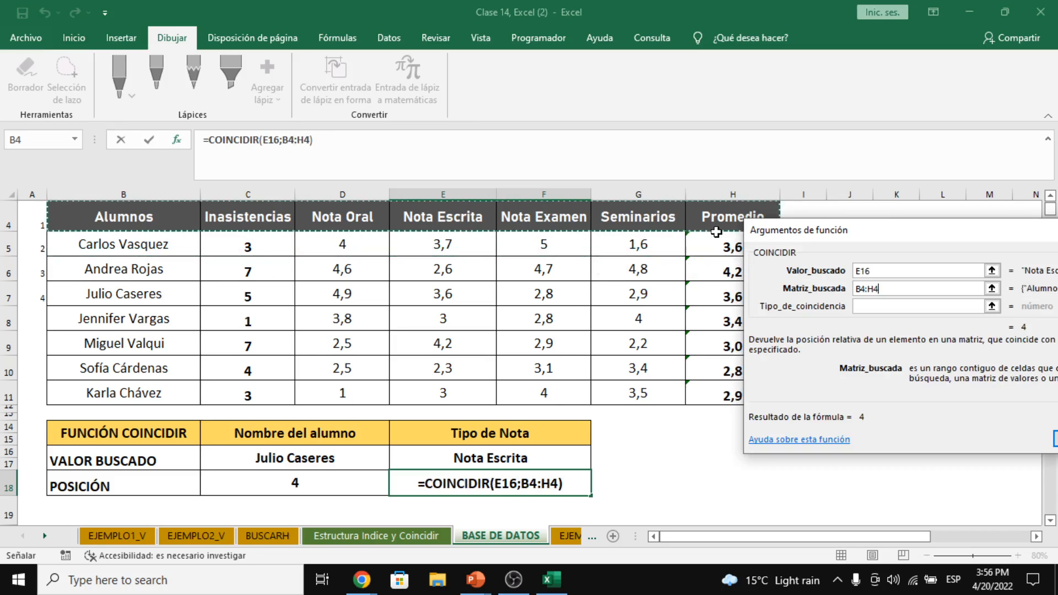
Set the match type of the E18 COINCIDIR formula to 0 and accept it
click(871, 308)
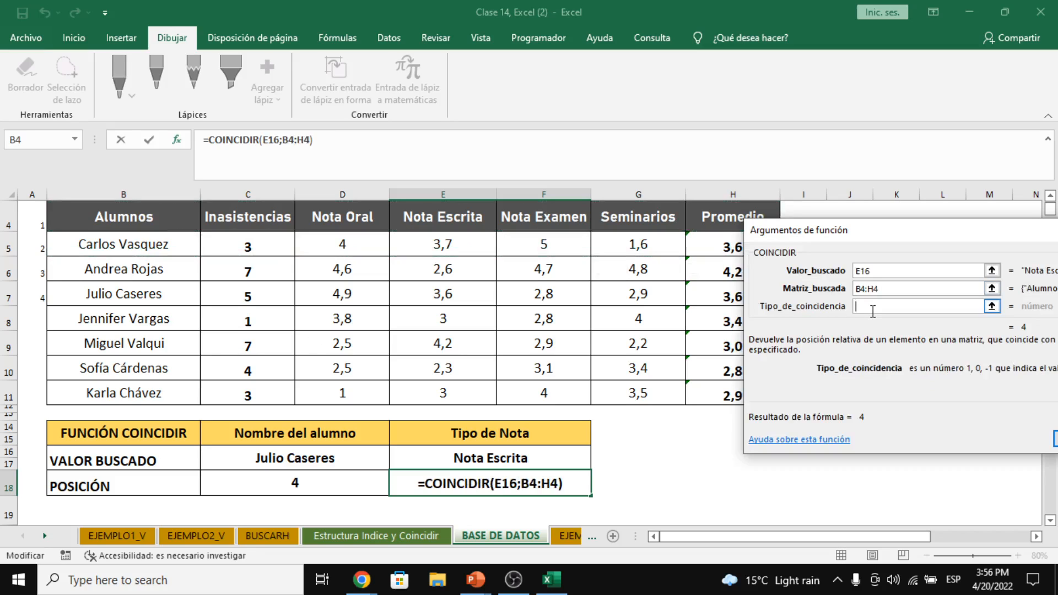
text(0)
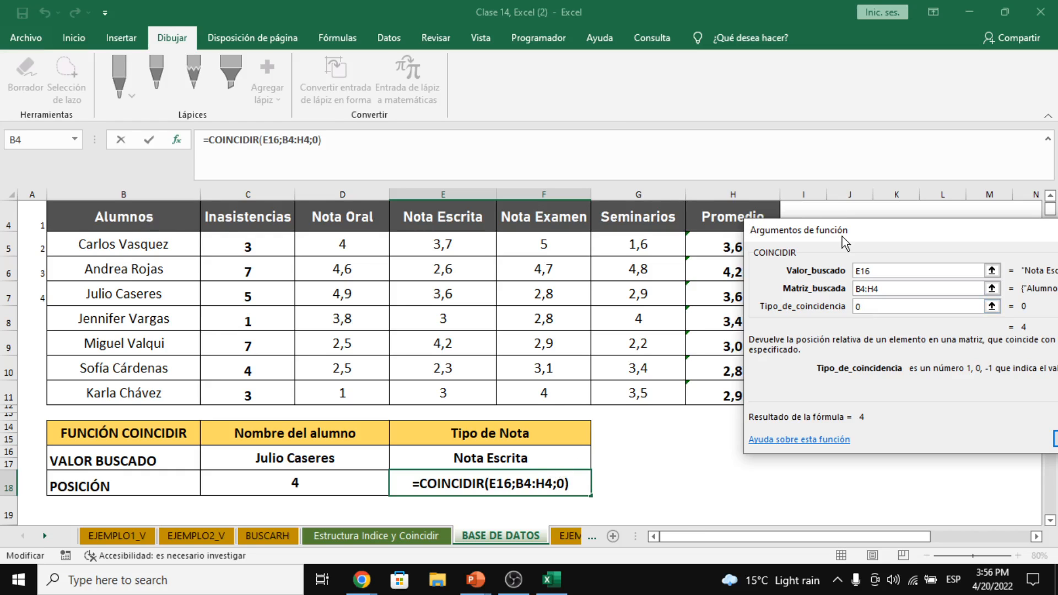
drag(842, 236, 775, 248)
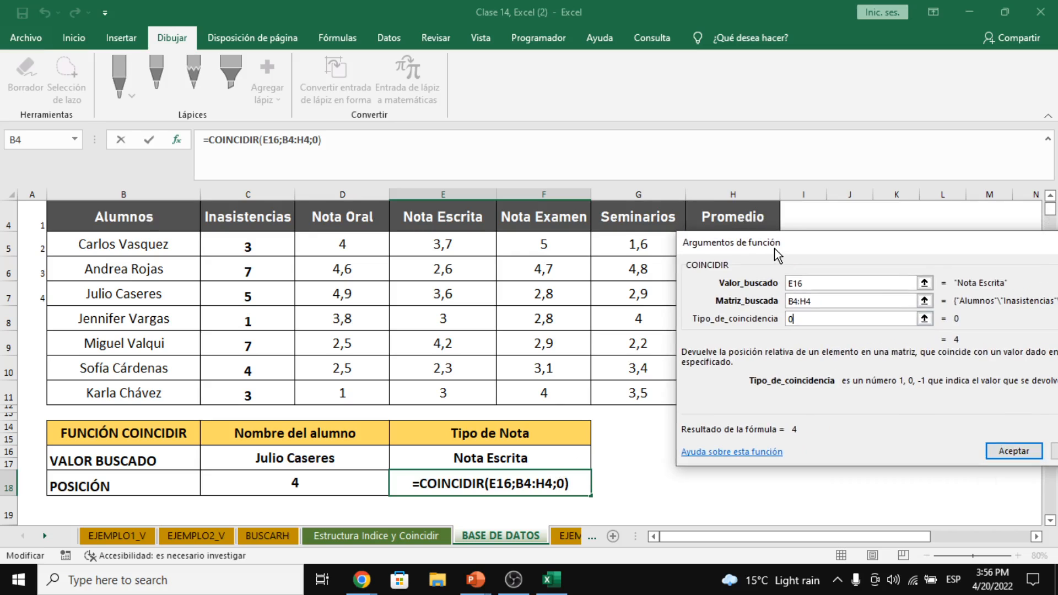
click(1014, 452)
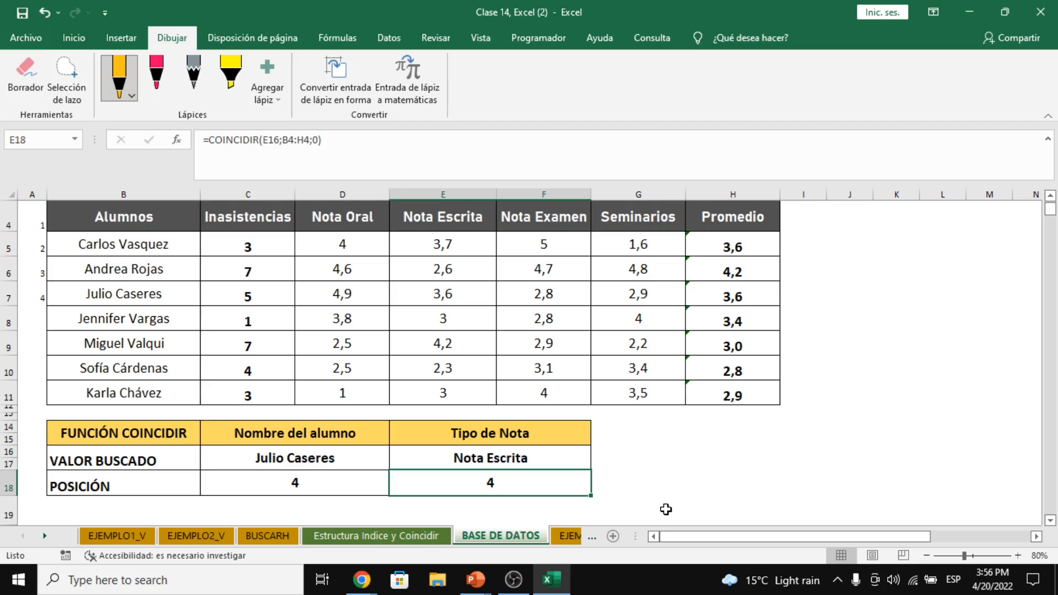
click(668, 492)
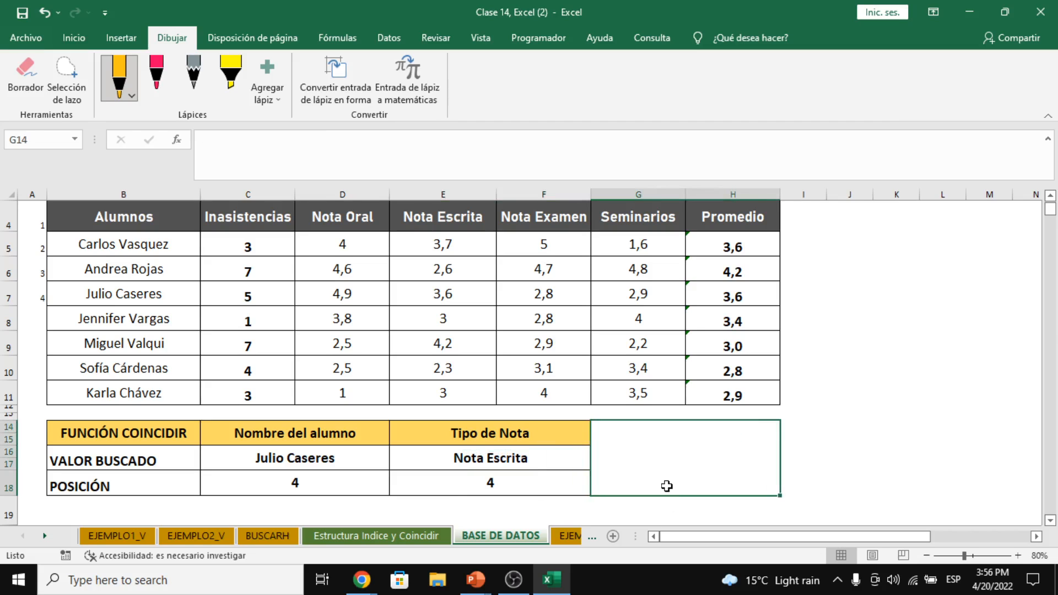
Switch to the Google Meet call, check the participant list, and return to the Excel workbook
key(alt+Tab)
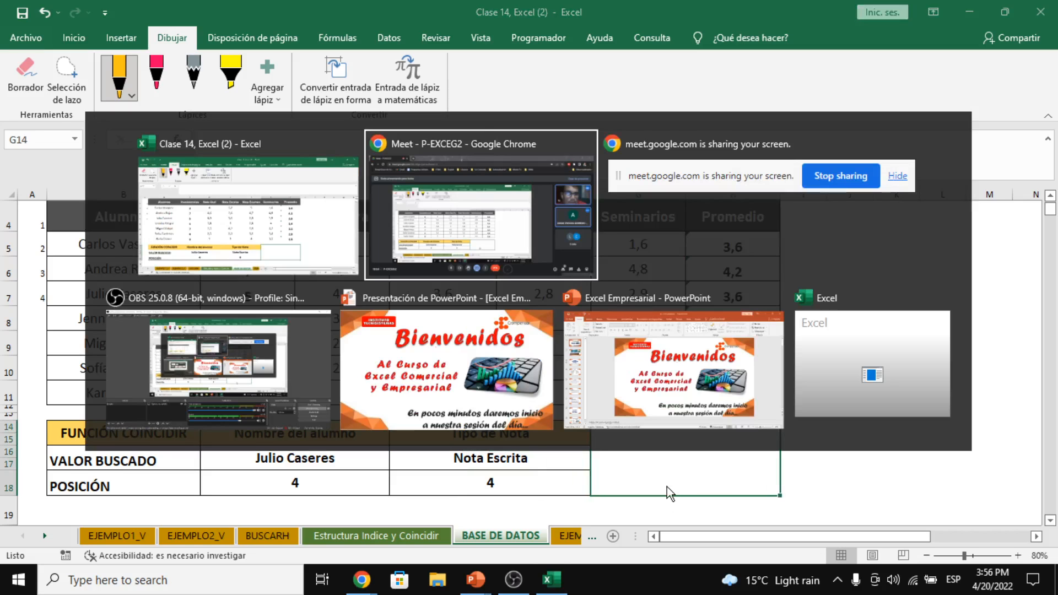
key(alt+Tab)
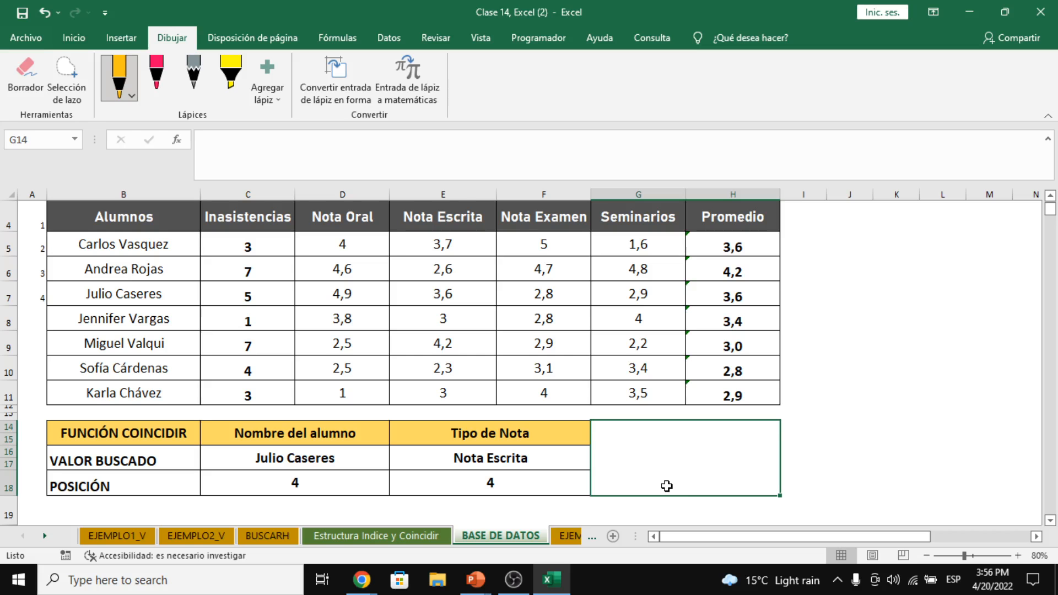
key(alt+Tab)
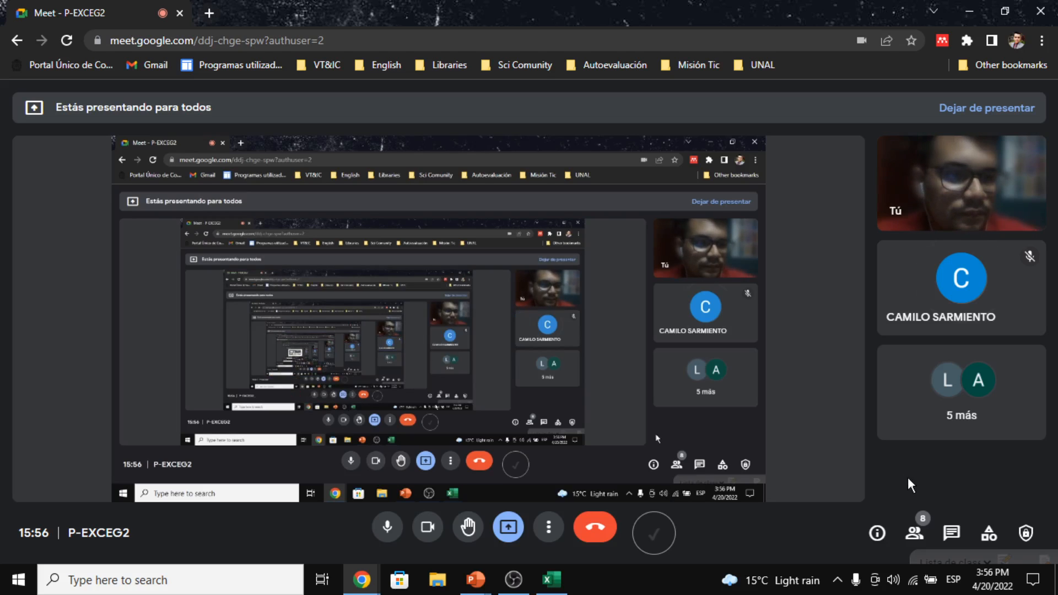
click(916, 531)
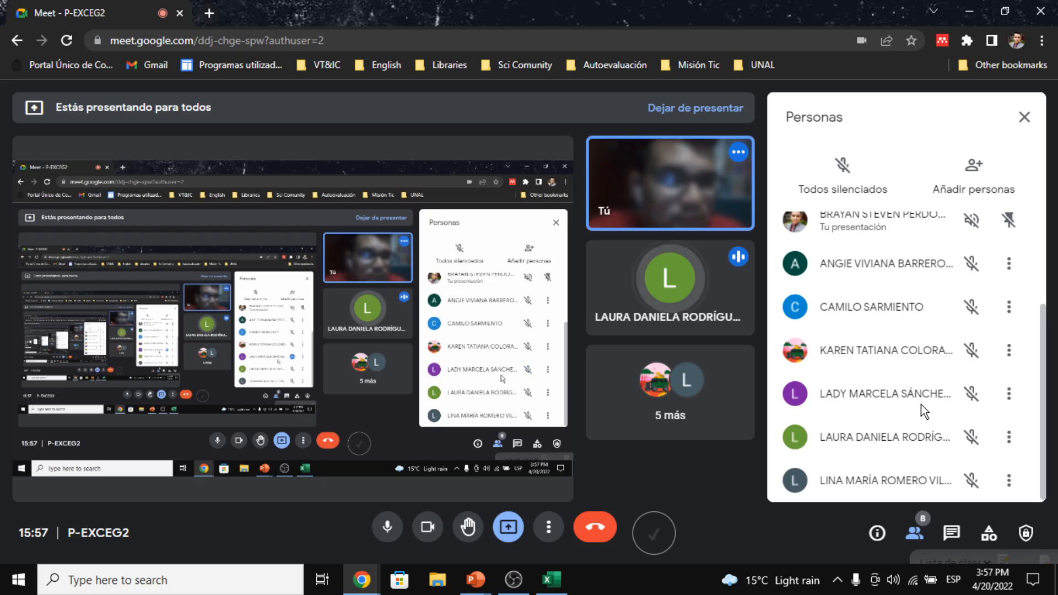
key(Tab)
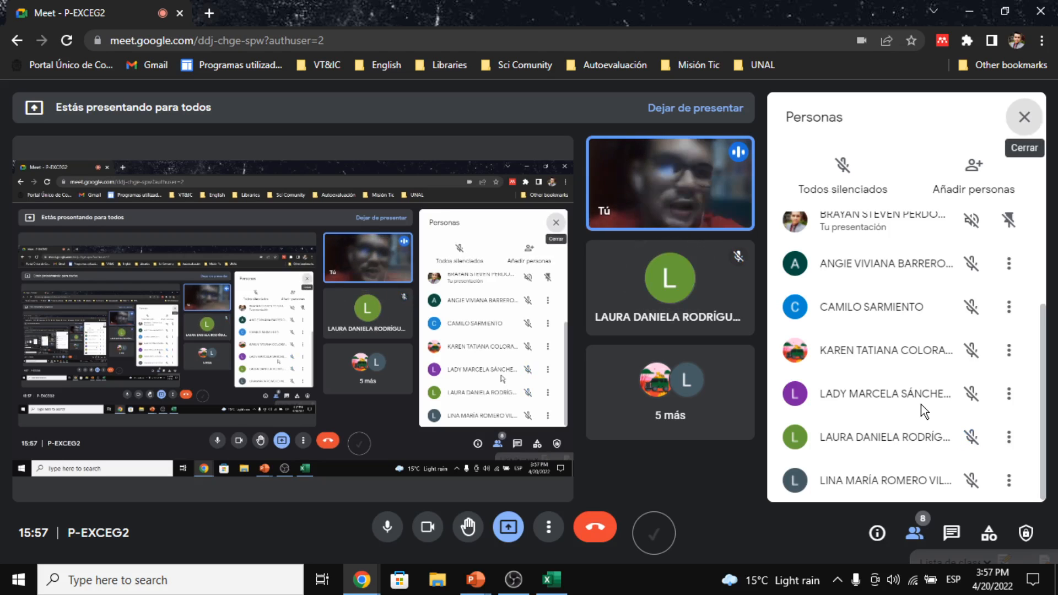
key(alt+Tab)
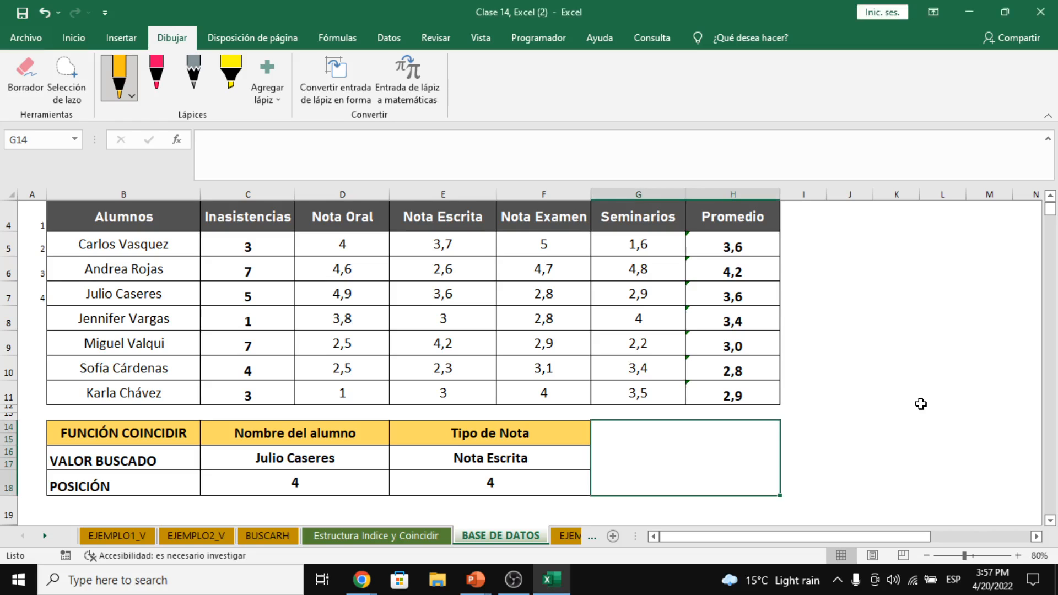
Review the position cells C18 and E18 and choose the student from row 10 as the C16 lookup value
click(517, 461)
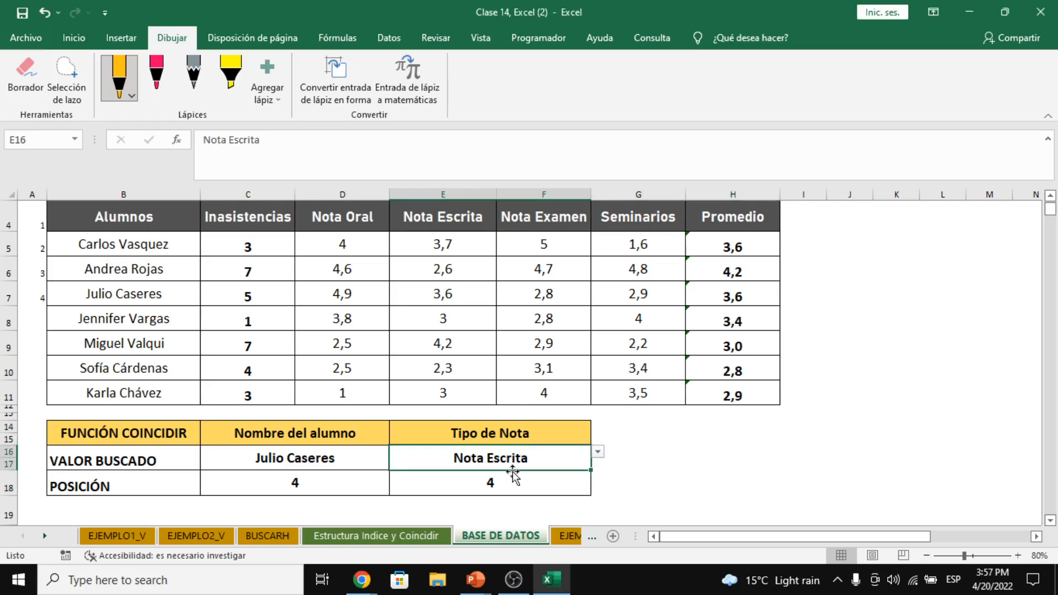
click(304, 482)
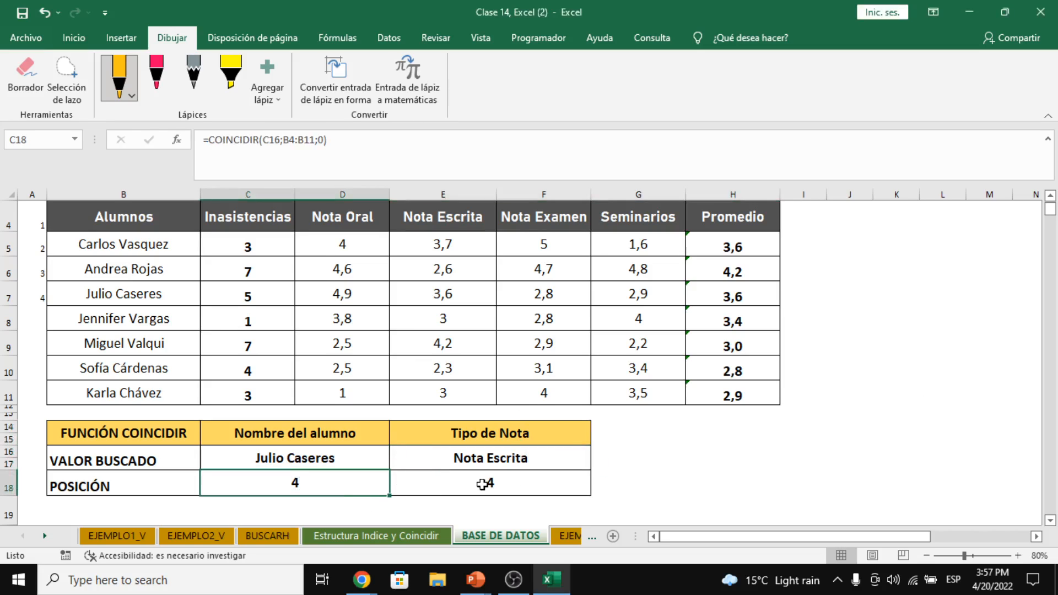
drag(526, 485, 297, 485)
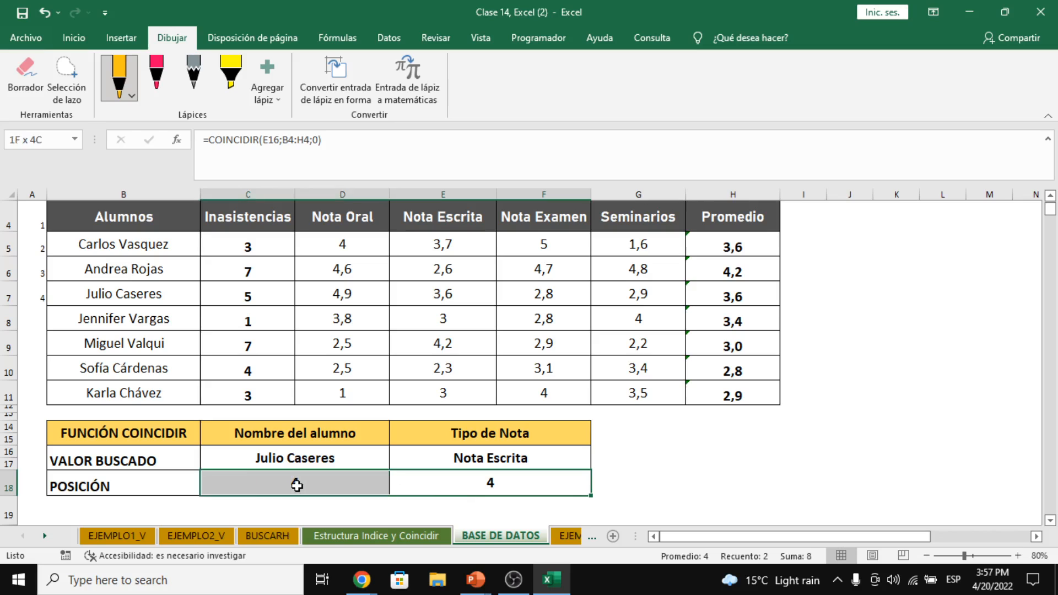
click(295, 458)
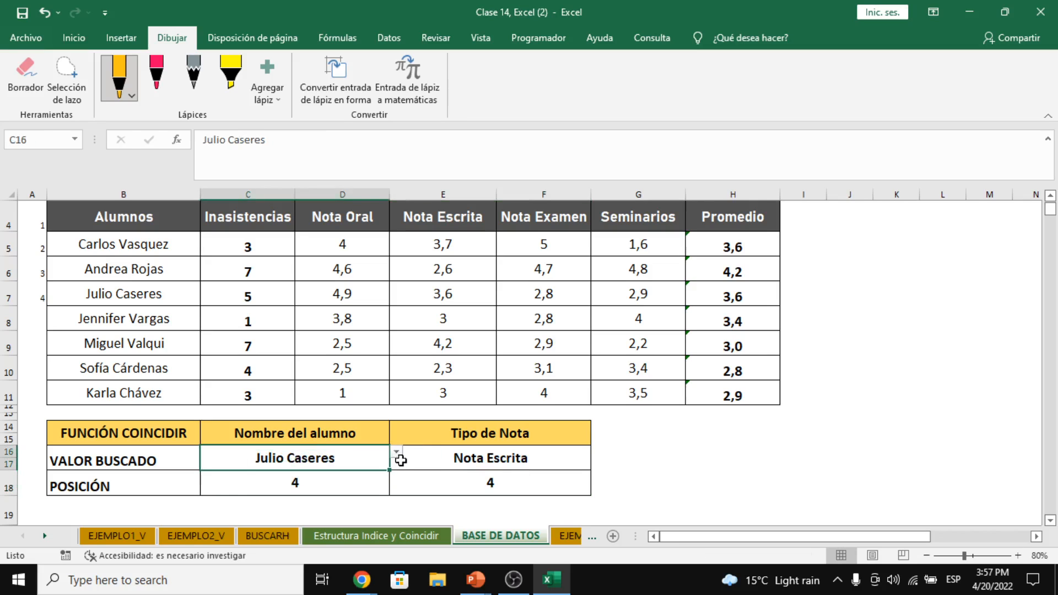
click(397, 453)
click(289, 502)
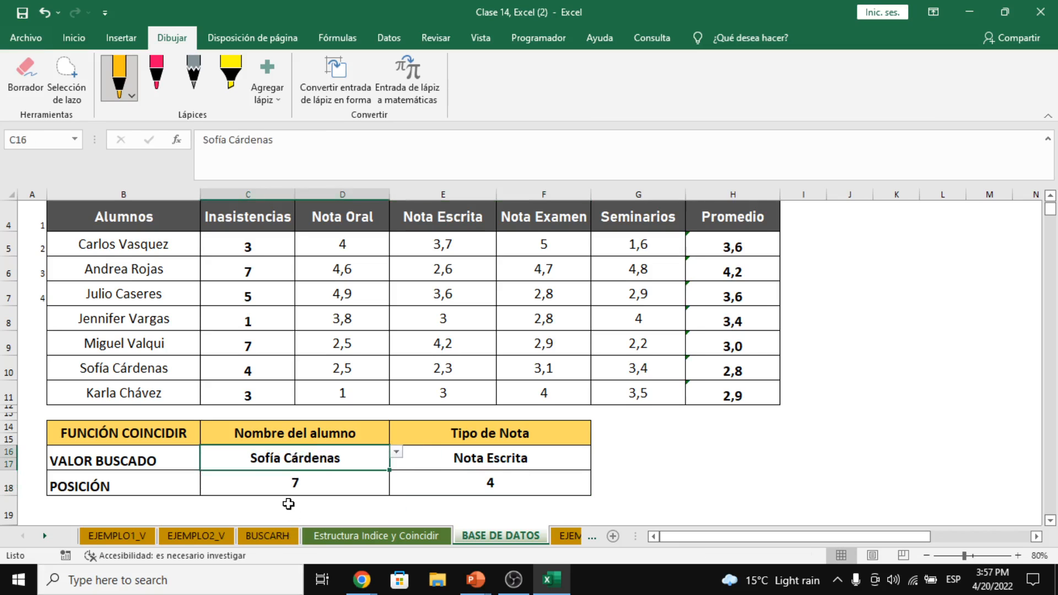
Look through the student options in C16 and the grade type options in E16
click(395, 452)
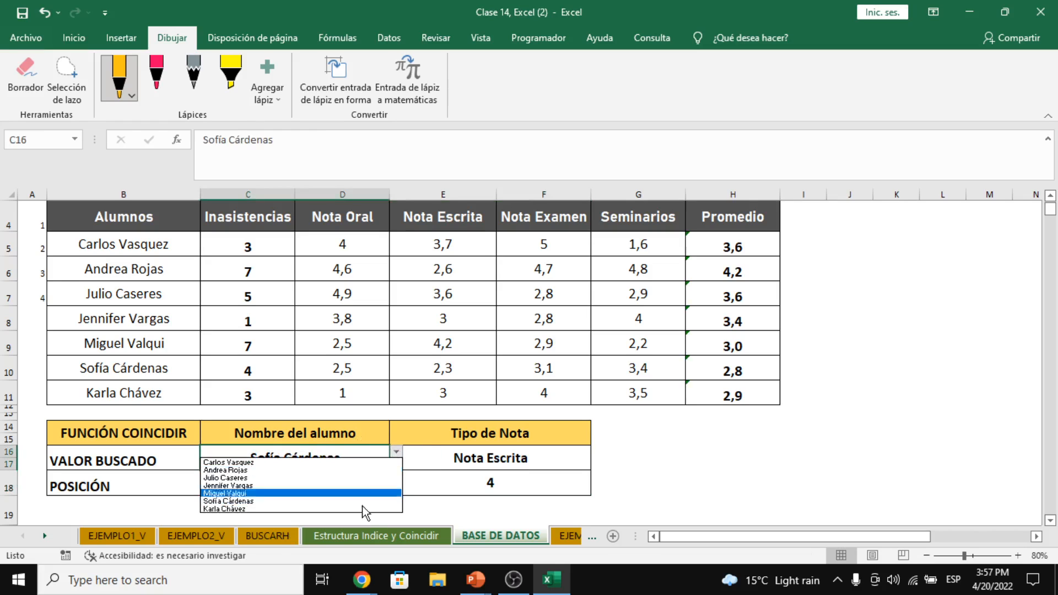
click(452, 461)
click(598, 452)
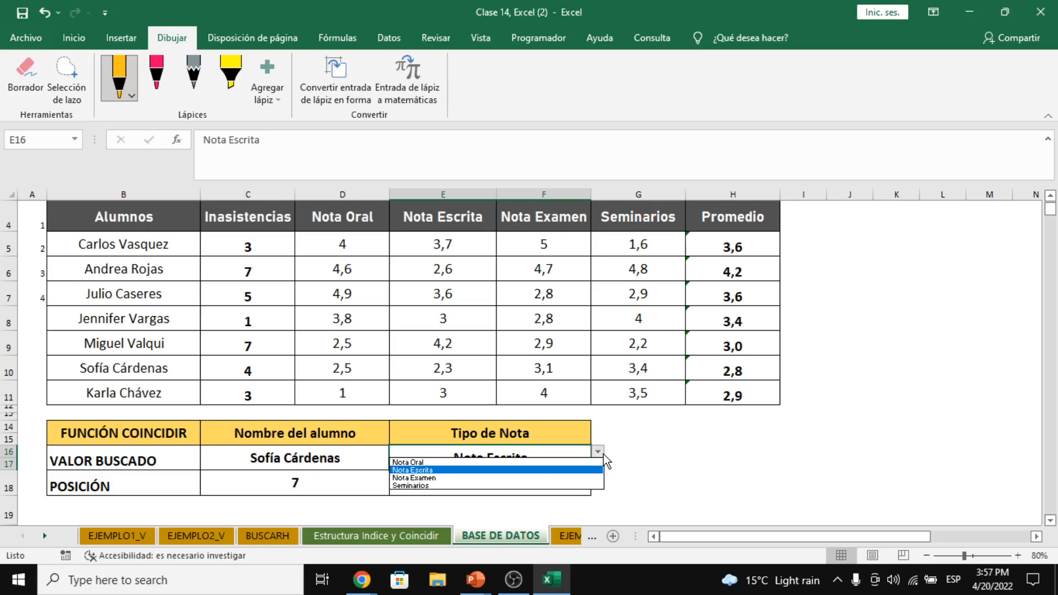
key(Escape)
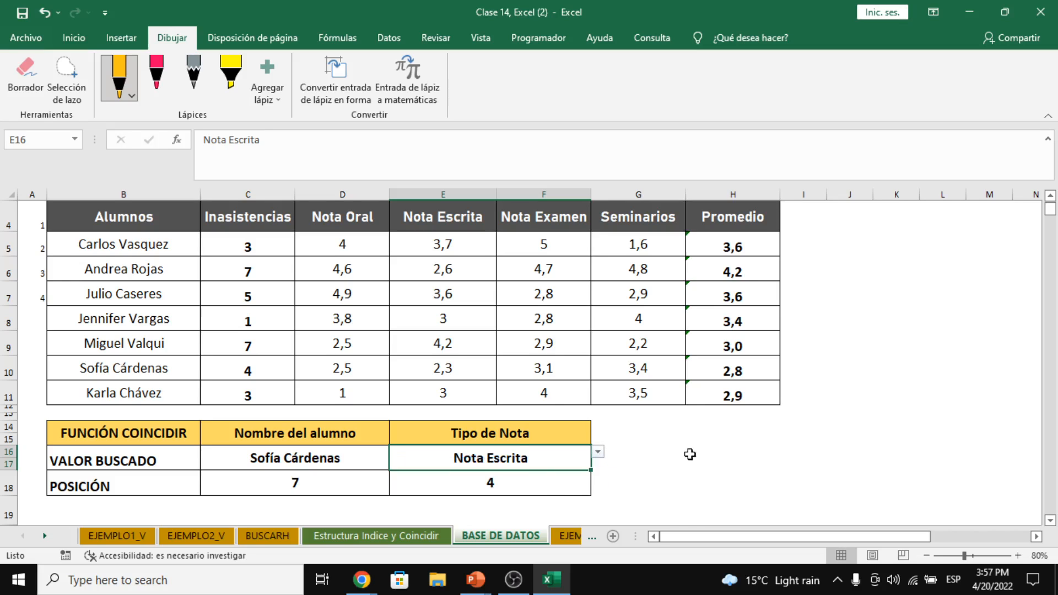
Clear the position formulas in C18 and E18 and choose the student from row 8 as the C16 lookup value
drag(337, 484, 446, 489)
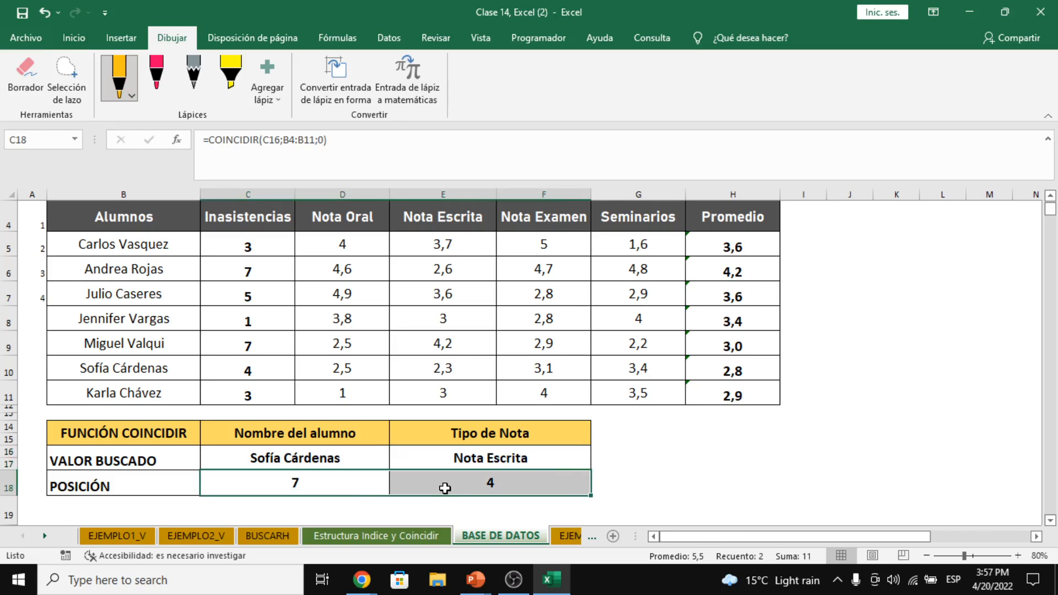
click(380, 463)
click(396, 452)
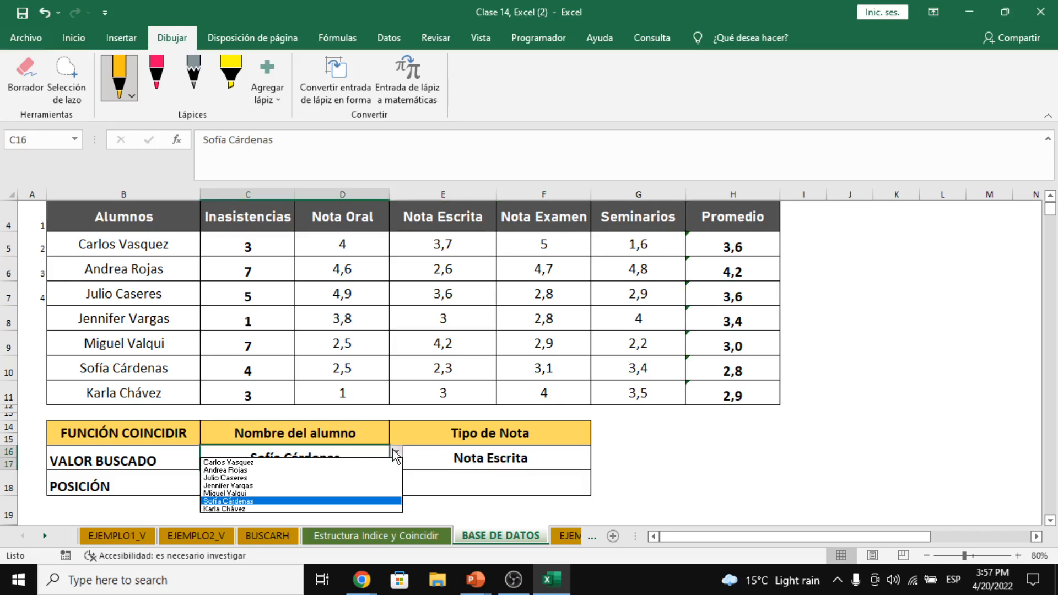
click(308, 487)
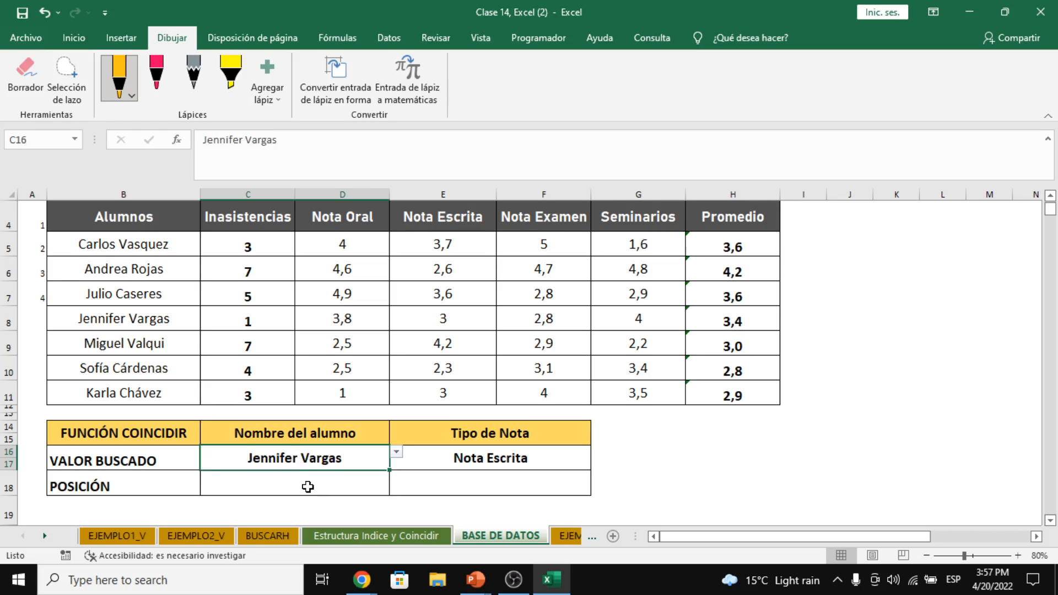
Set the grade type in E16 to Seminarios and select the empty student position cell C18
click(495, 461)
click(598, 452)
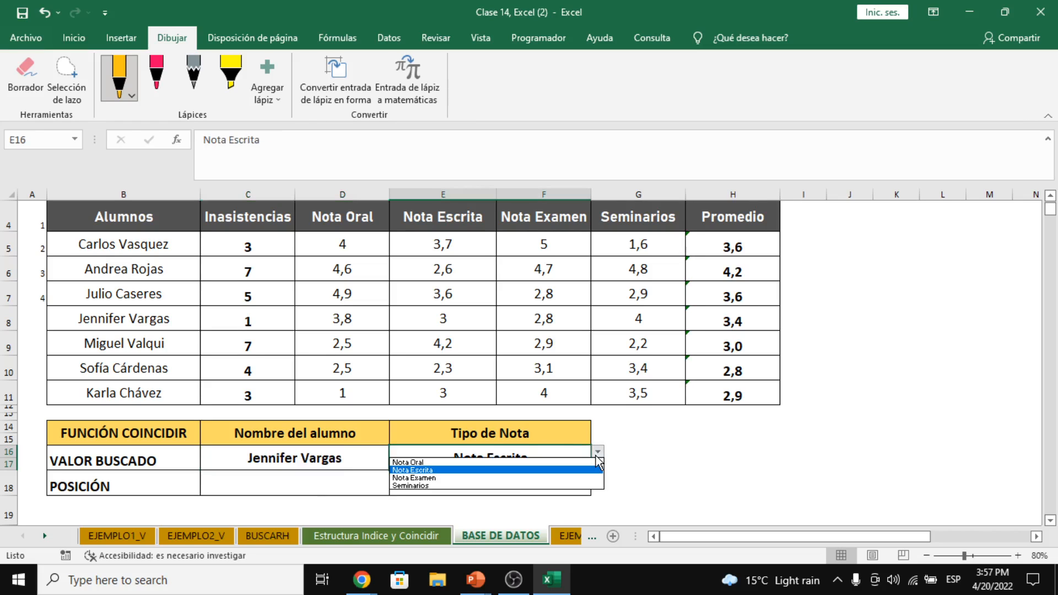
click(463, 486)
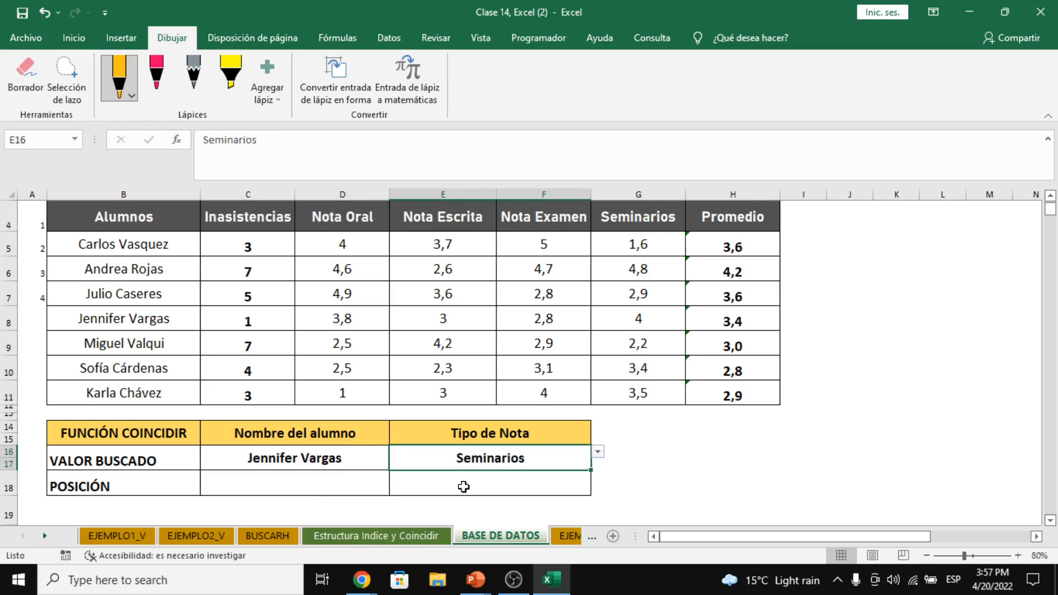
click(472, 493)
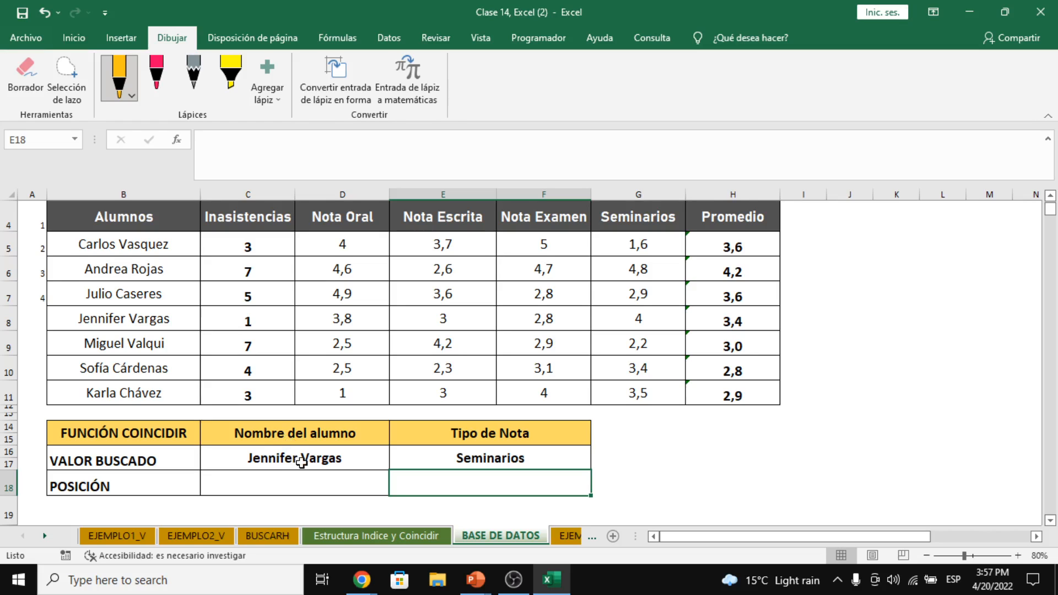
click(294, 492)
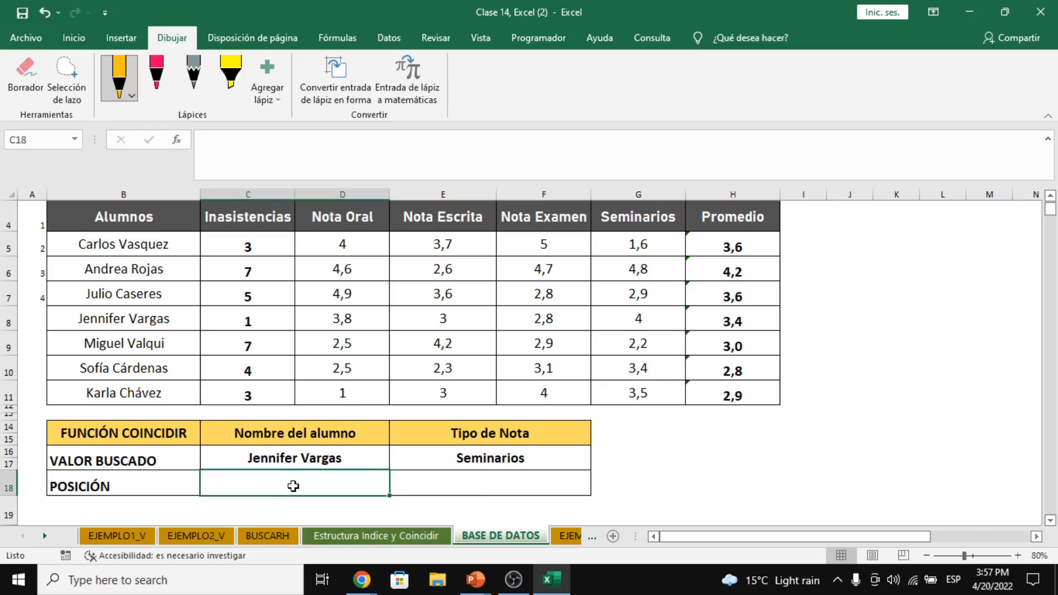
Number the last four student rows in A8:A11 with 5, 6, 7 and 8
click(306, 461)
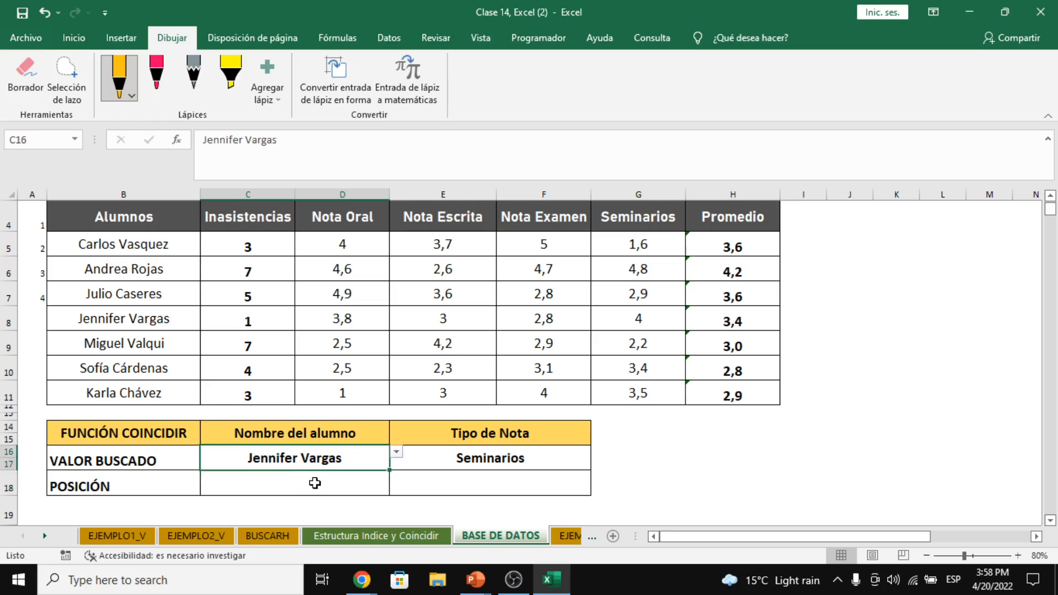
click(318, 483)
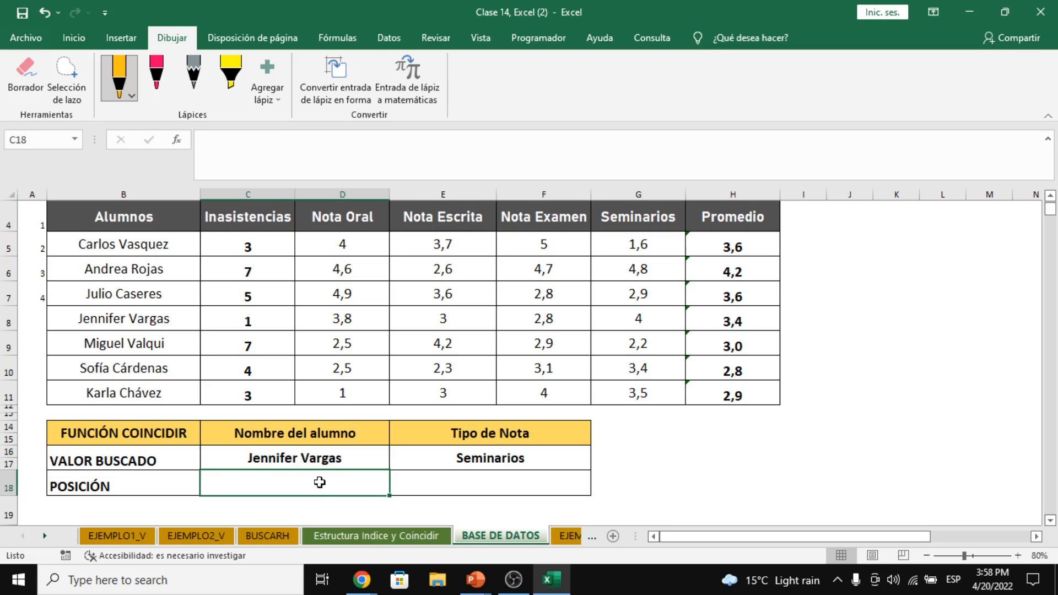
click(42, 316)
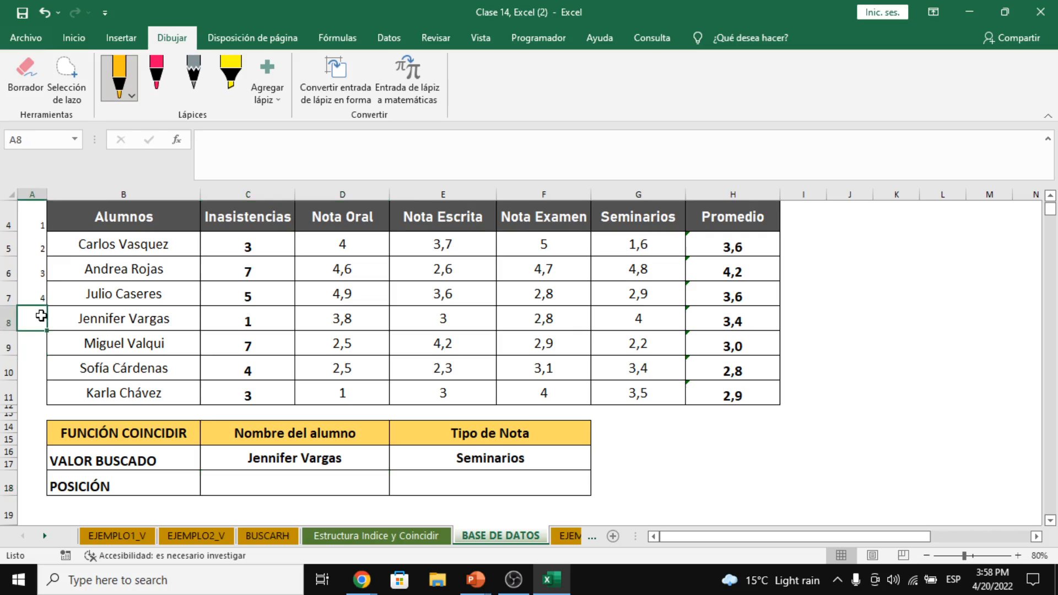
text(5)
key(Return)
text(6)
key(Return)
text(7)
key(Return)
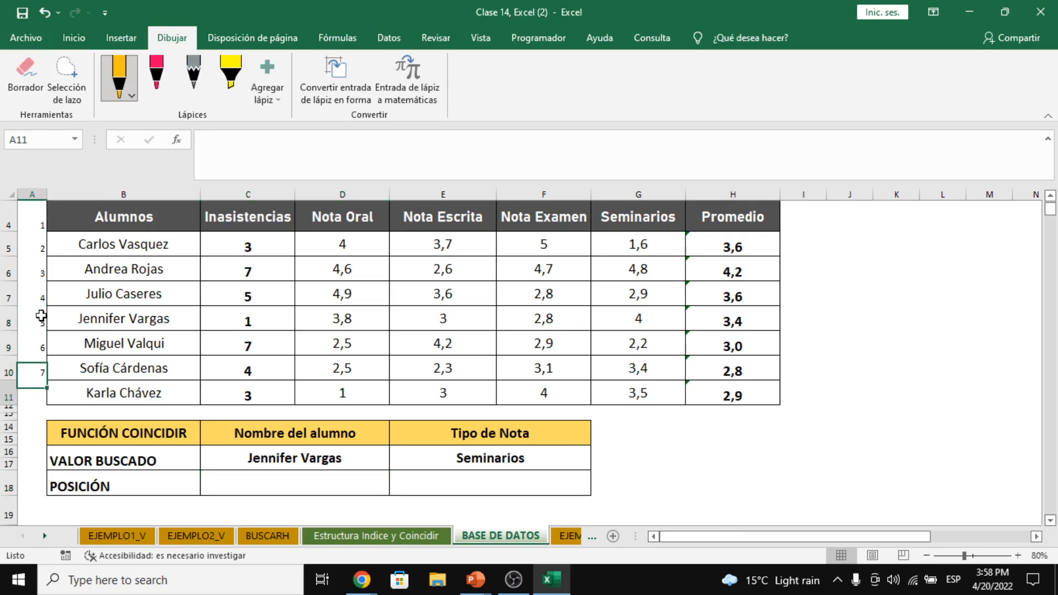
text(8)
key(Return)
Enter 5 in C18 and 6 in E18 as manual trial positions, and clear both cells
click(291, 484)
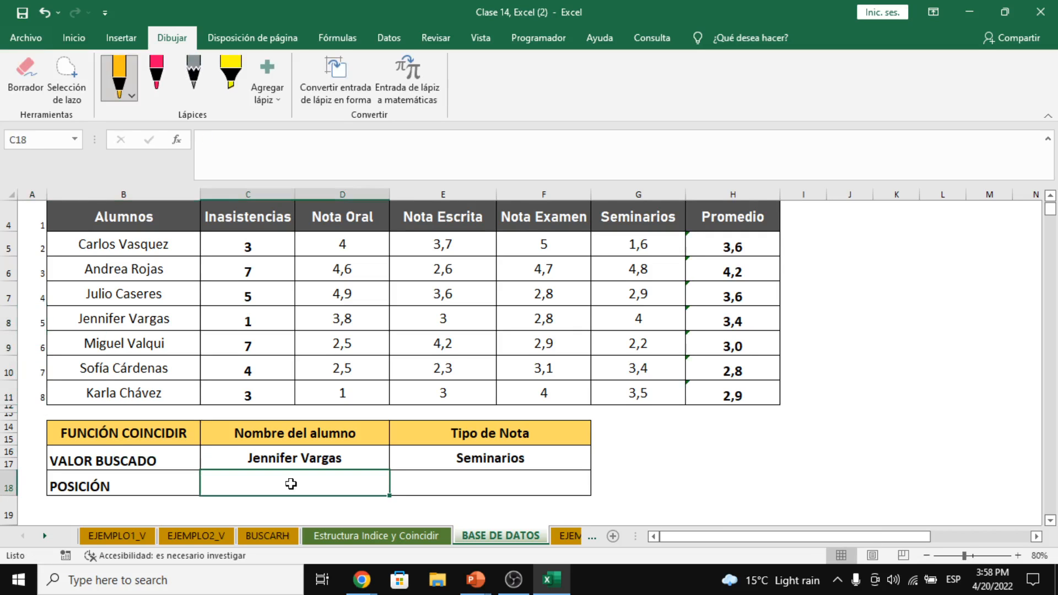
key(Up)
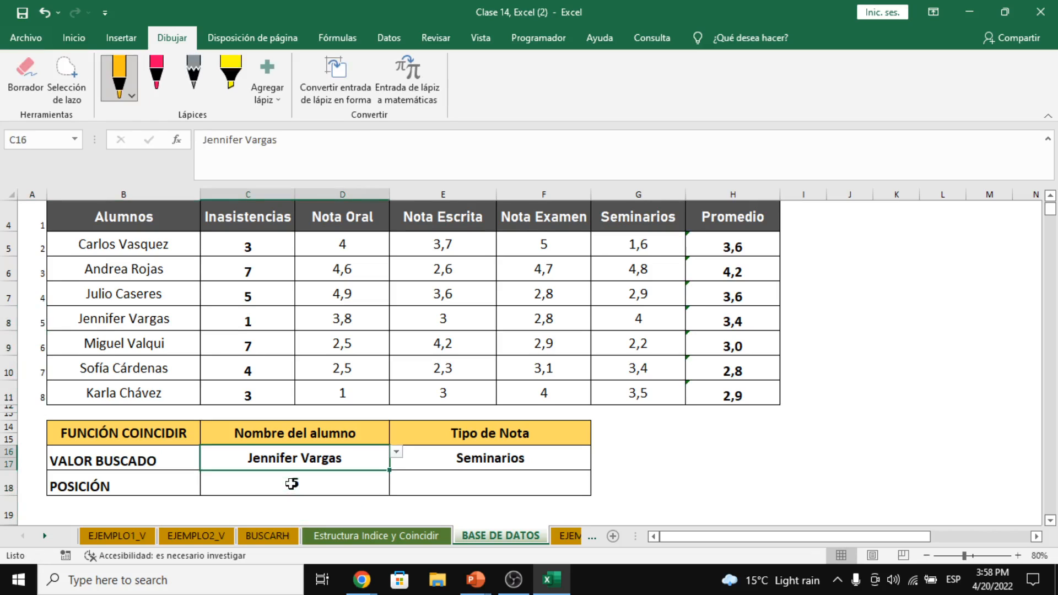
key(Right)
key(Down)
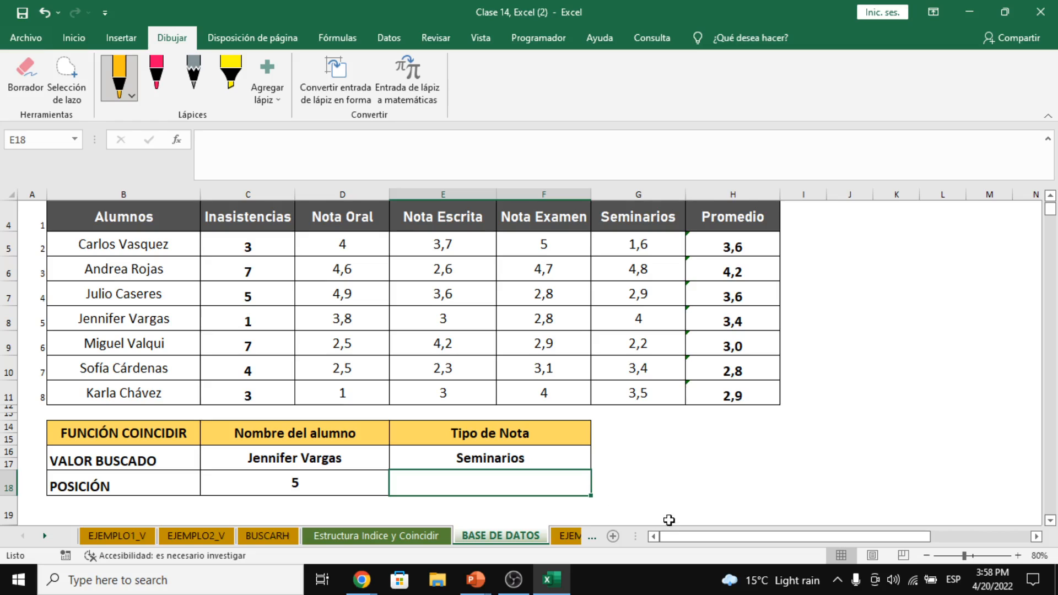
click(513, 463)
click(553, 483)
text(6)
key(Return)
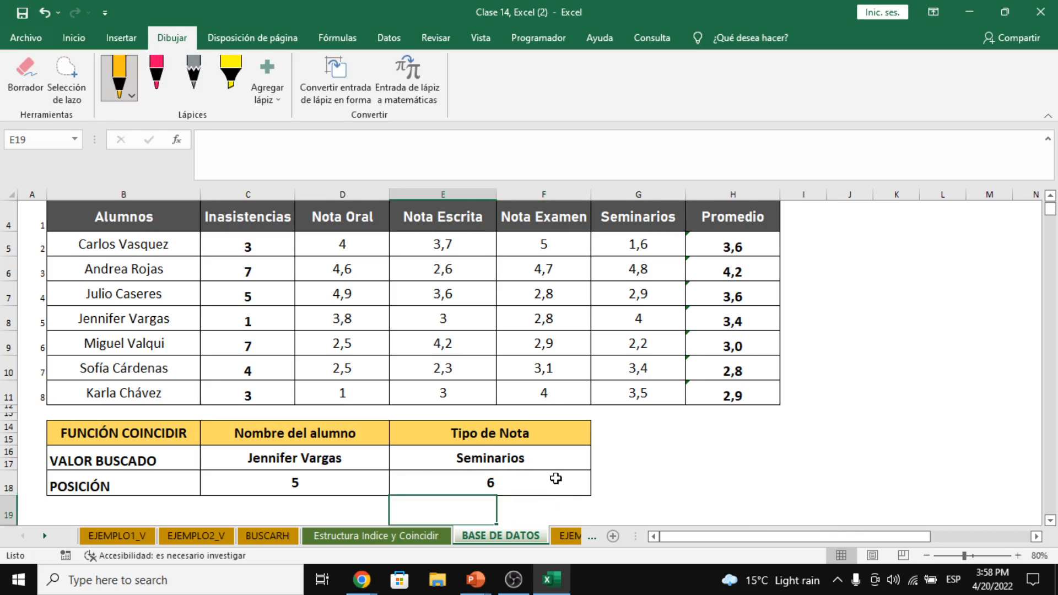
drag(292, 477, 461, 480)
key(Delete)
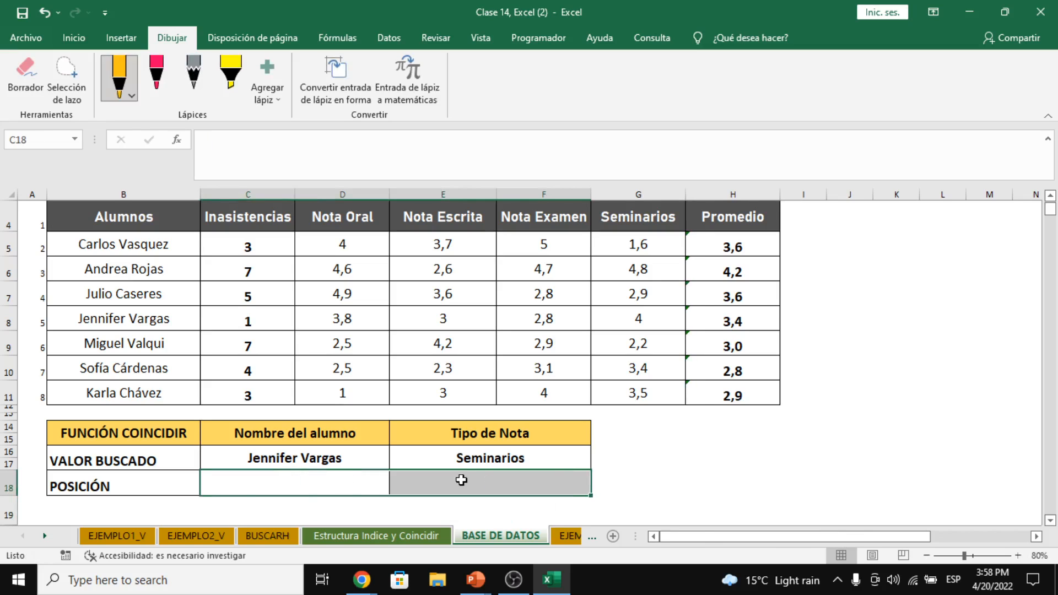
Start a COINCIDIR function in C18 through its function arguments, using C16 as the lookup value
key(Left)
key(Right)
text(=)
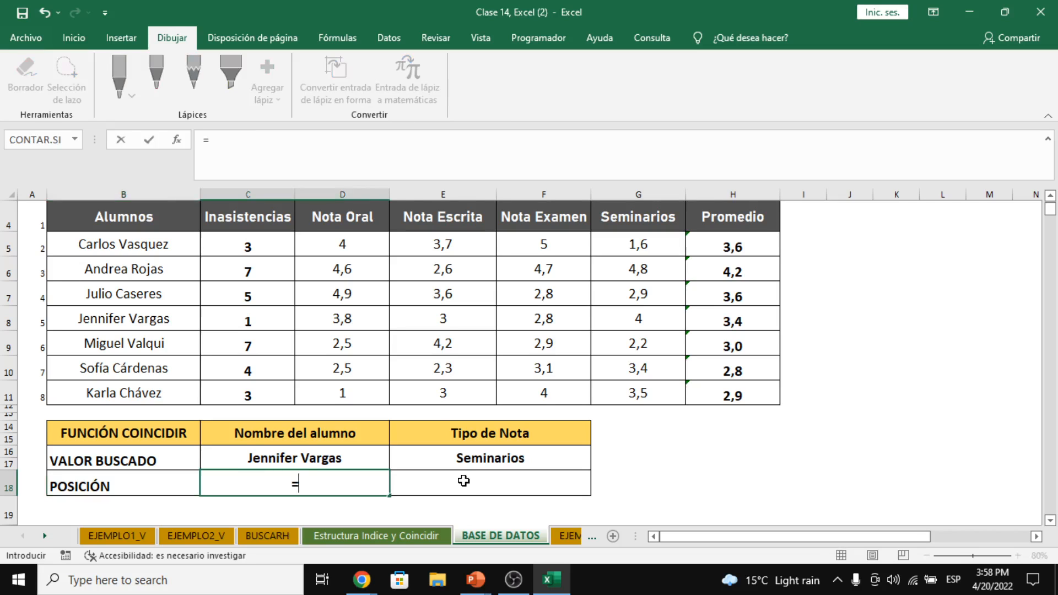
text(coinc)
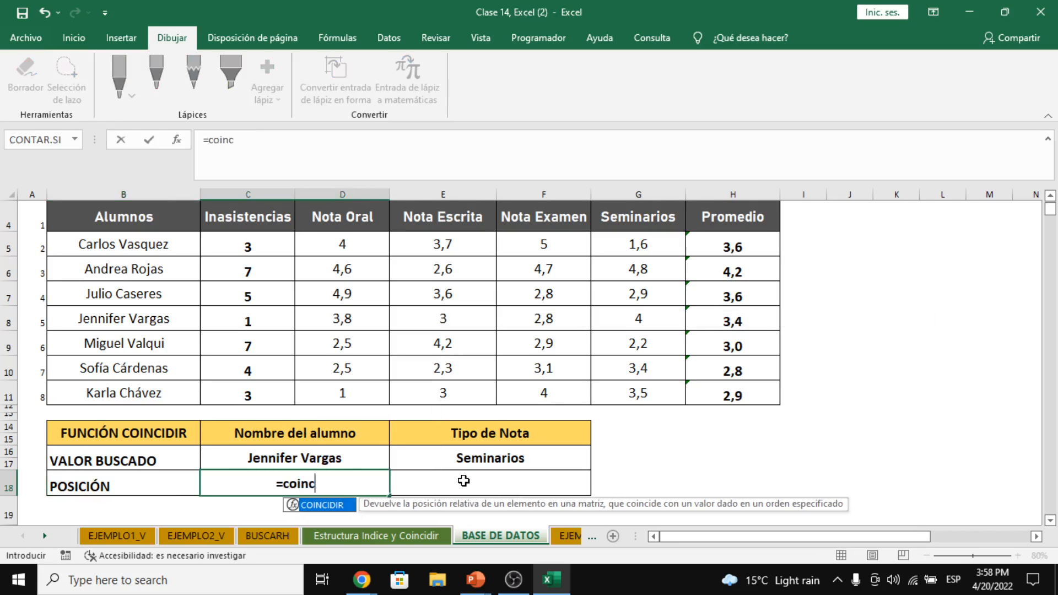
key(Tab)
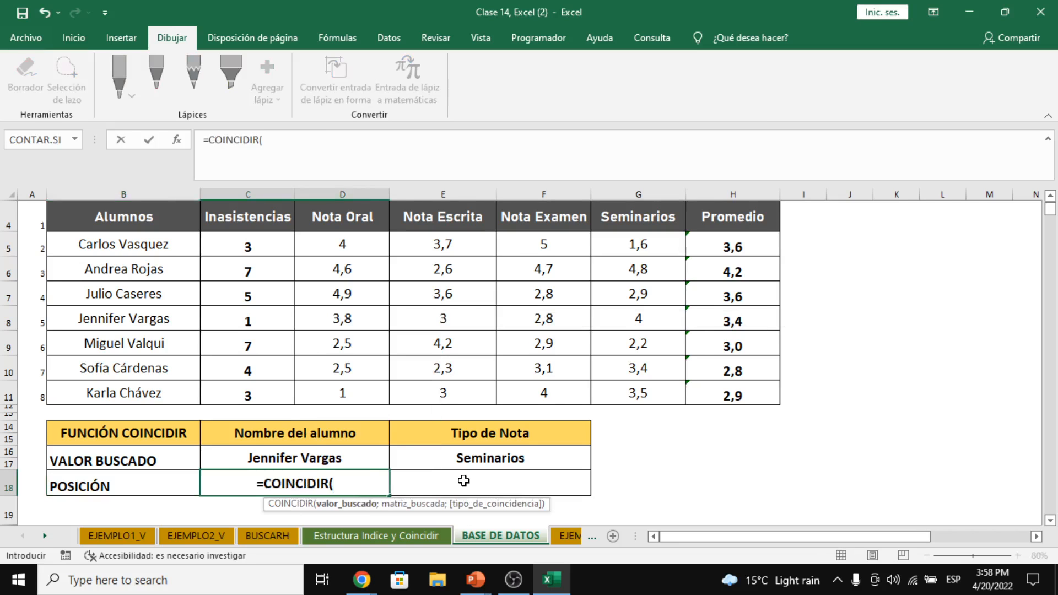
click(176, 140)
drag(718, 243, 829, 218)
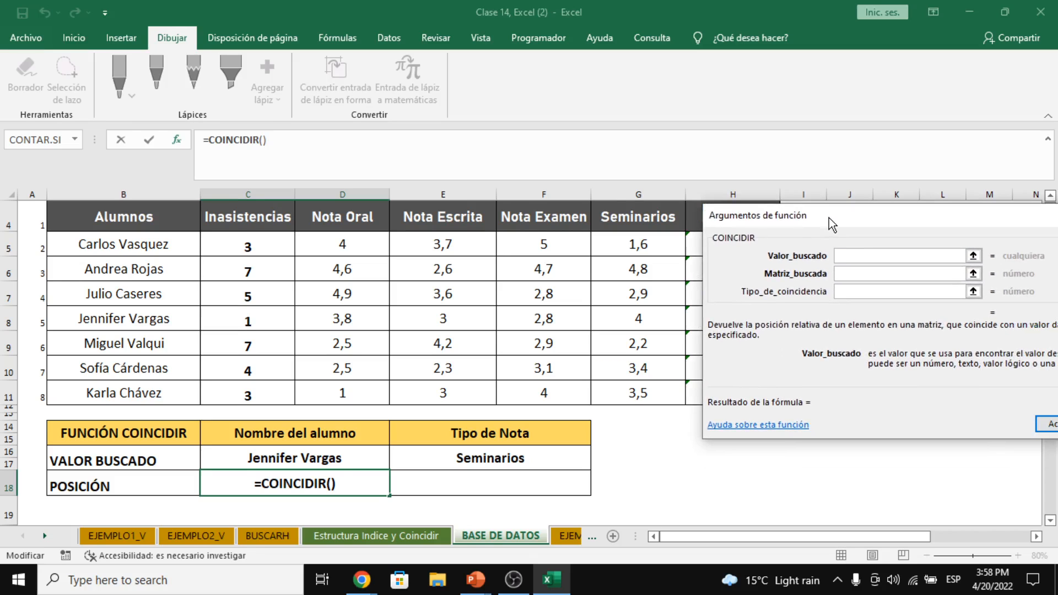
click(358, 454)
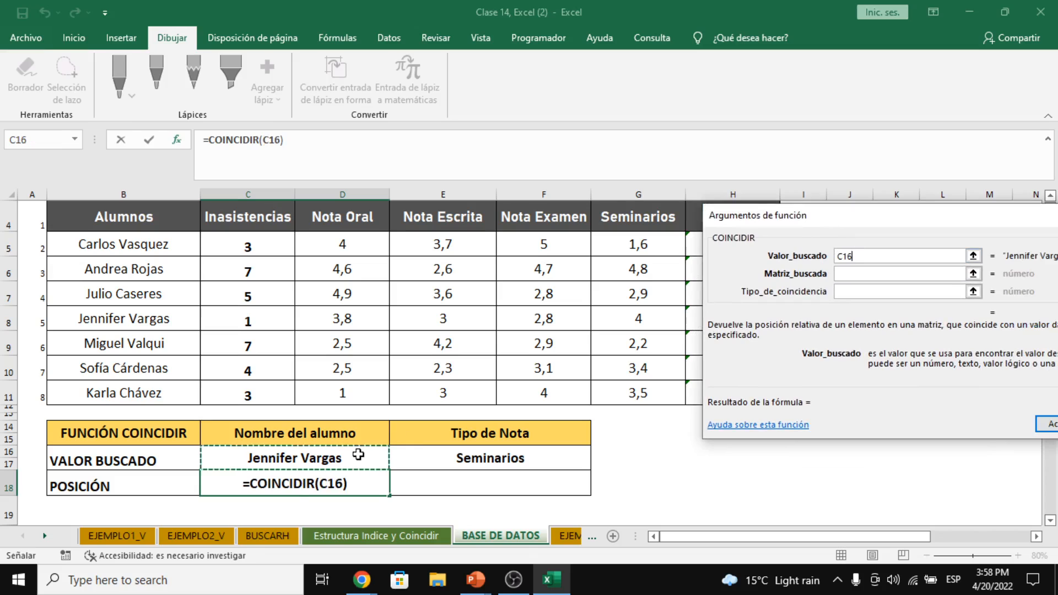
Complete the COINCIDIR function in C18 with lookup array B4:B11 and match type 0
click(856, 274)
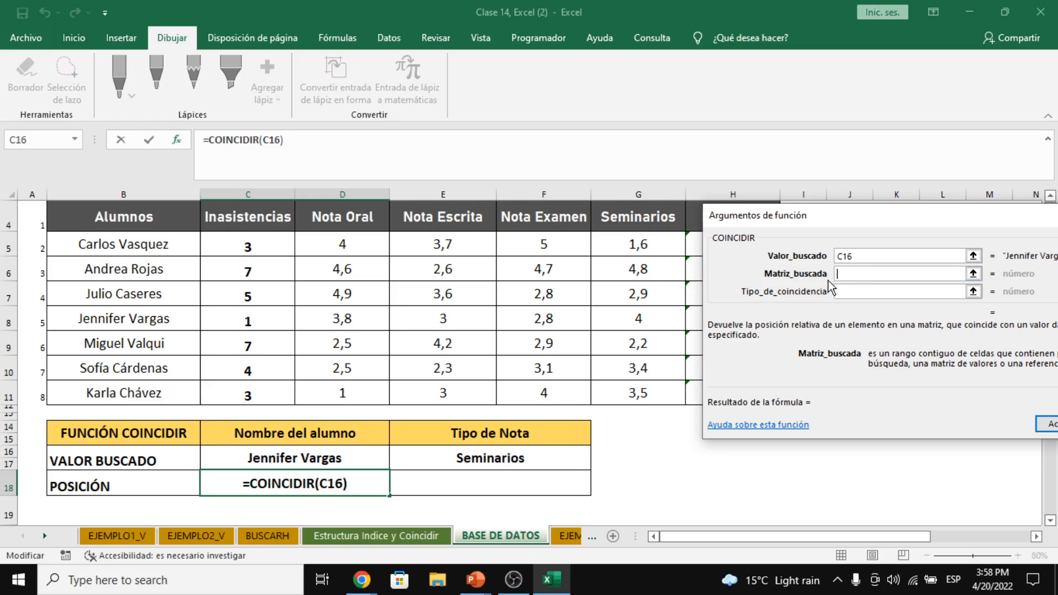
click(127, 214)
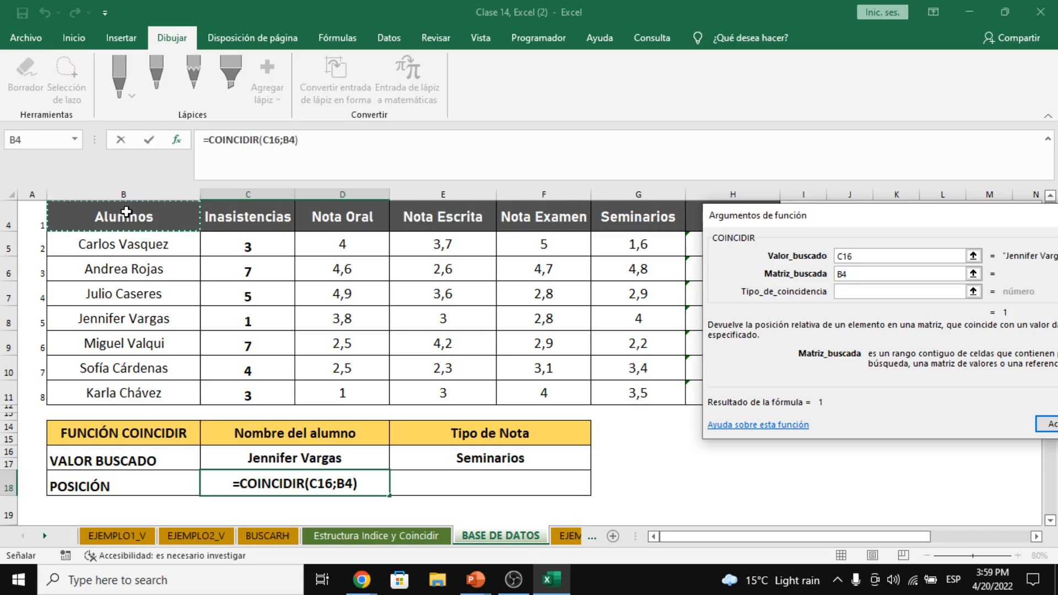
drag(127, 214, 118, 409)
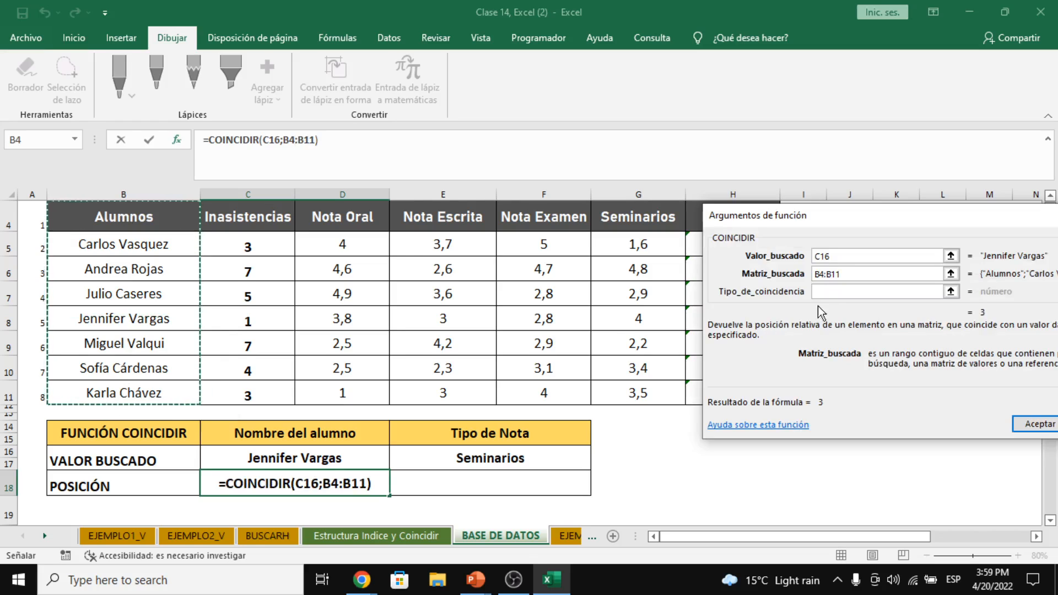
click(828, 292)
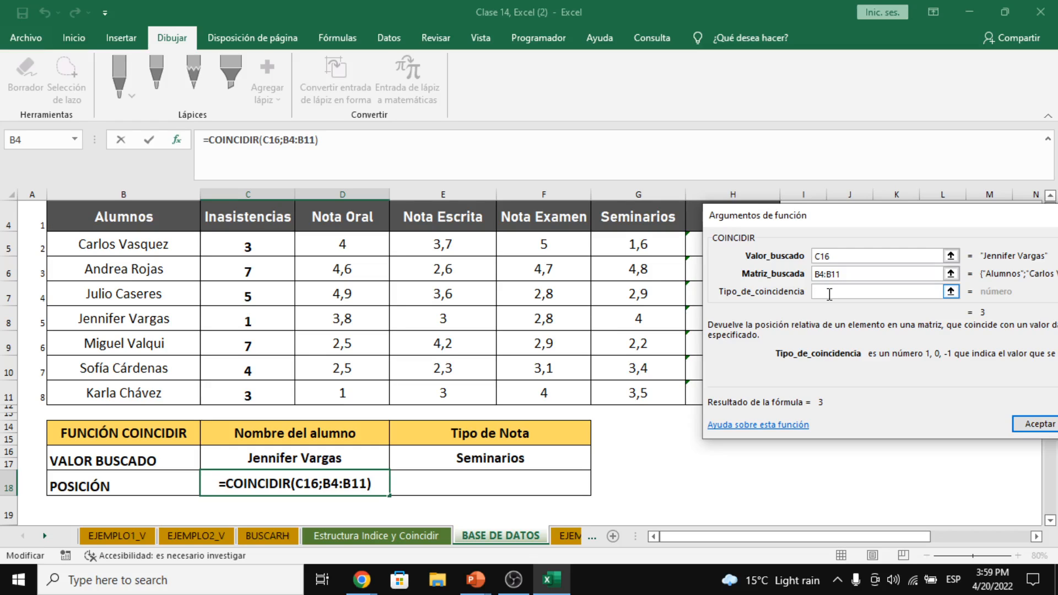
text(0)
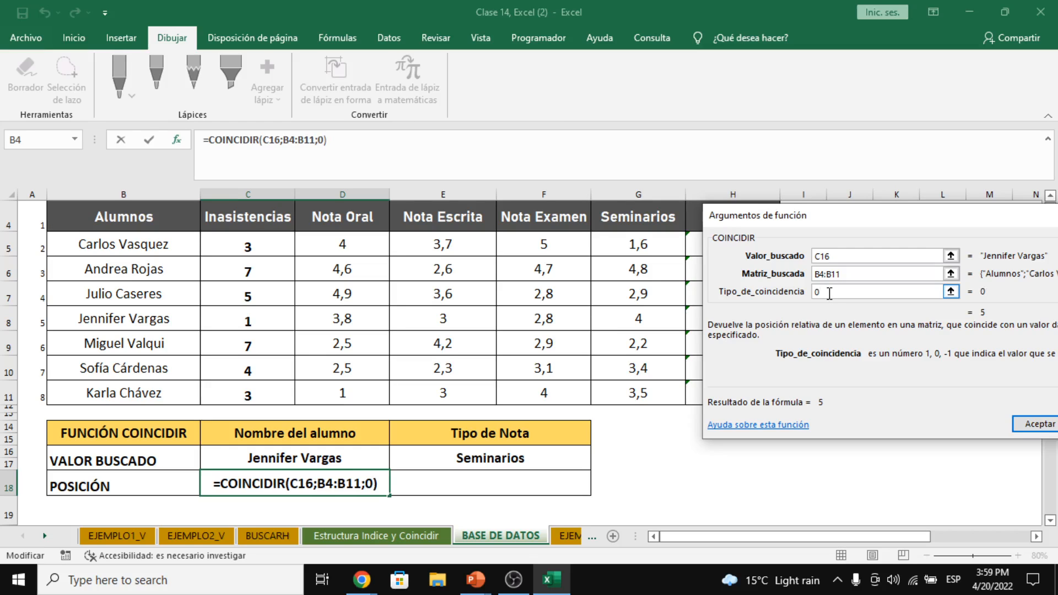
click(1038, 423)
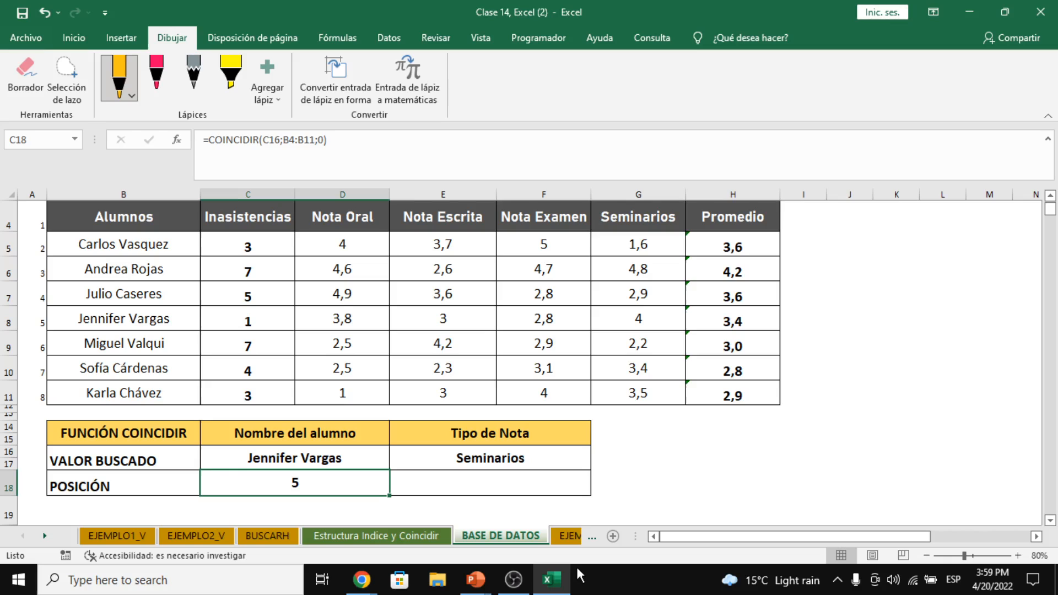
Start a COINCIDIR function in E18, the Tipo de Nota position cell, and open its function arguments
click(494, 485)
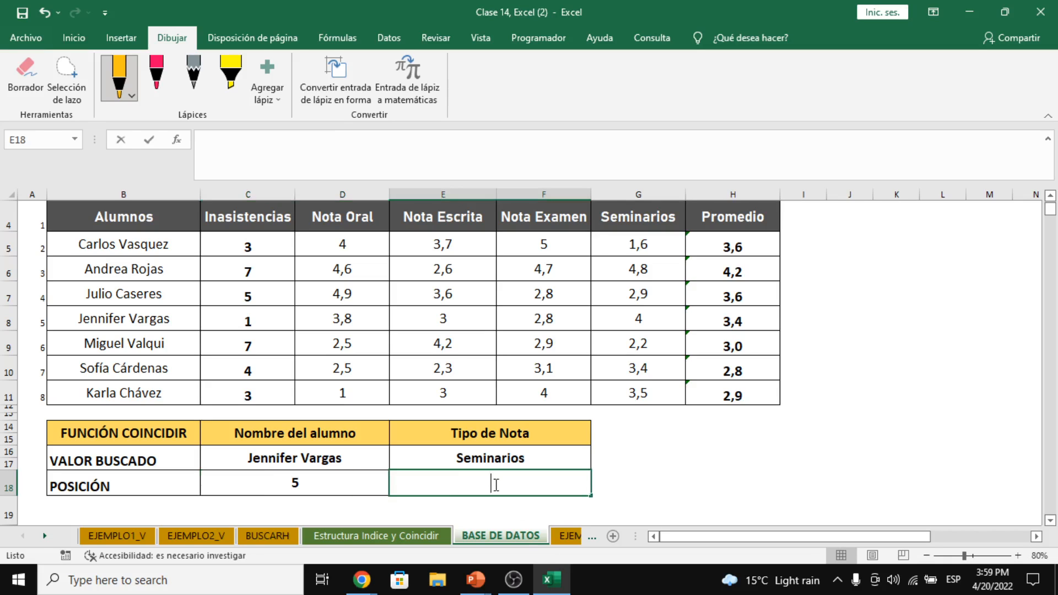
text(=coinc)
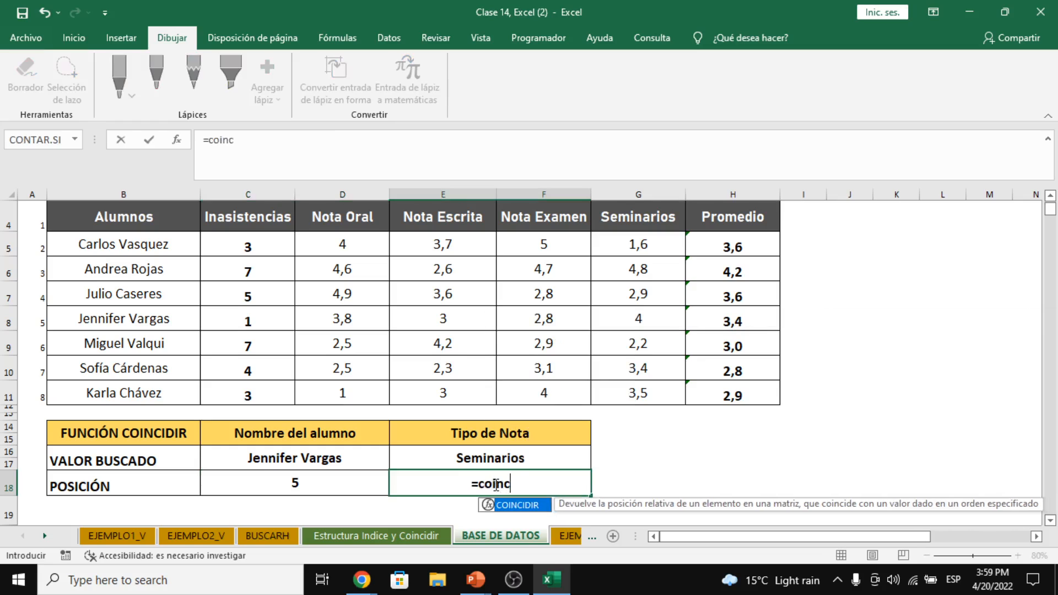
key(Tab)
click(176, 139)
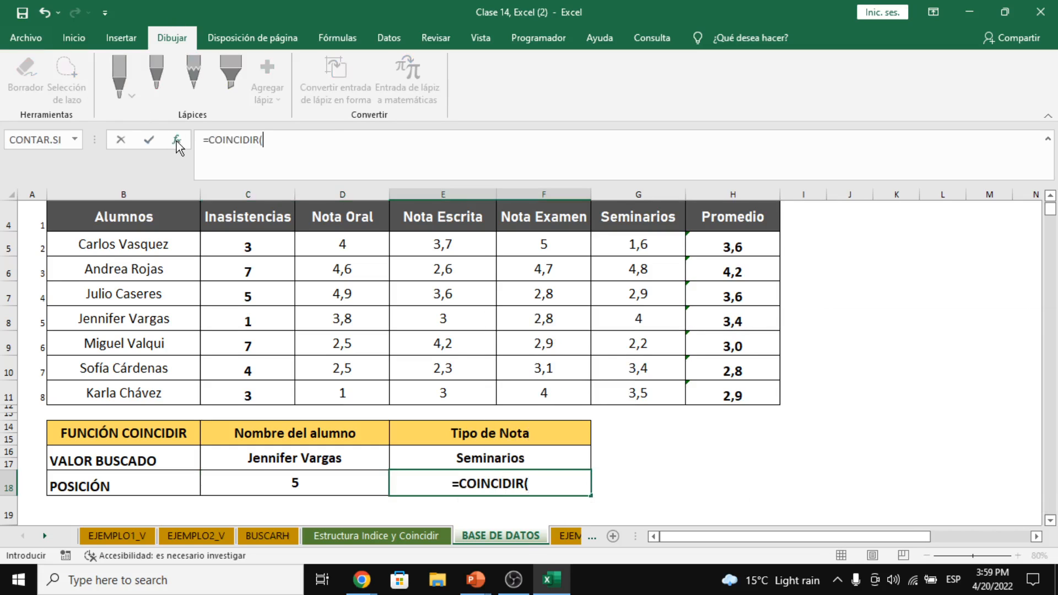
drag(829, 237, 866, 211)
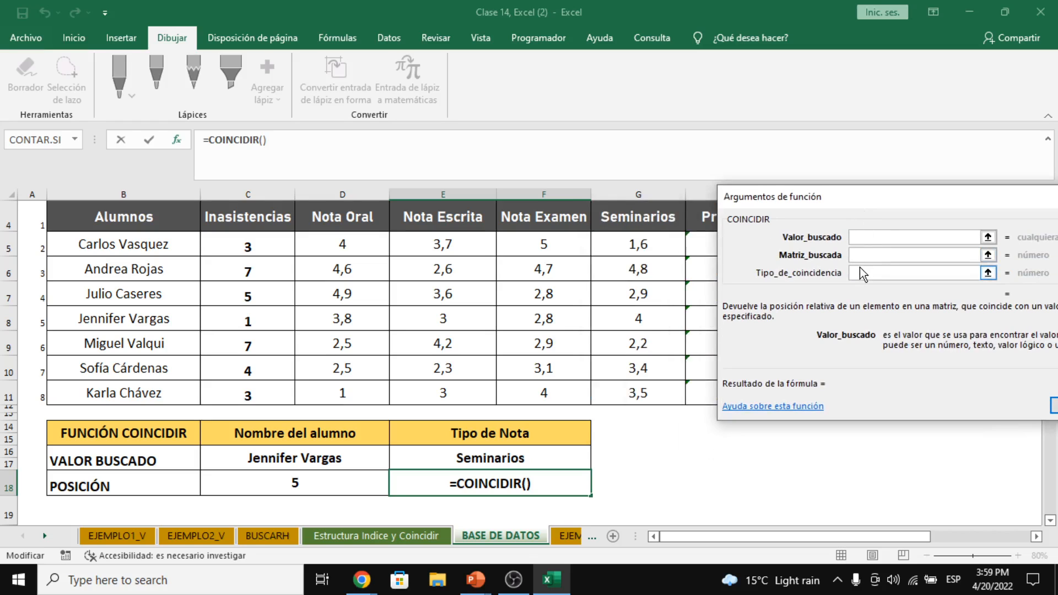
Switch to the Google Meet call in Chrome to check the participants, and return to the Excel function arguments
click(372, 580)
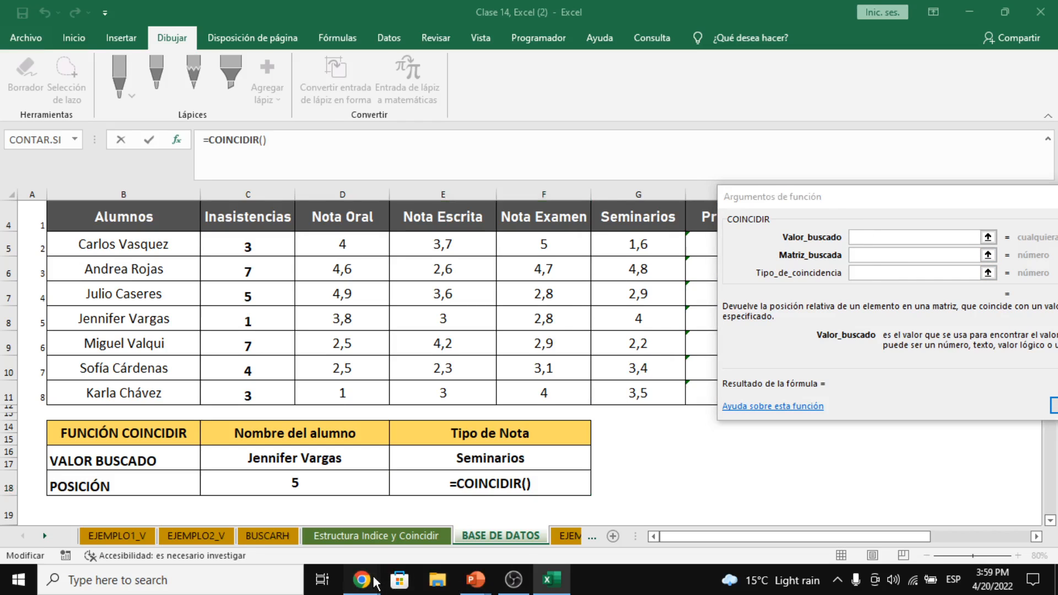
mouse_move(272, 523)
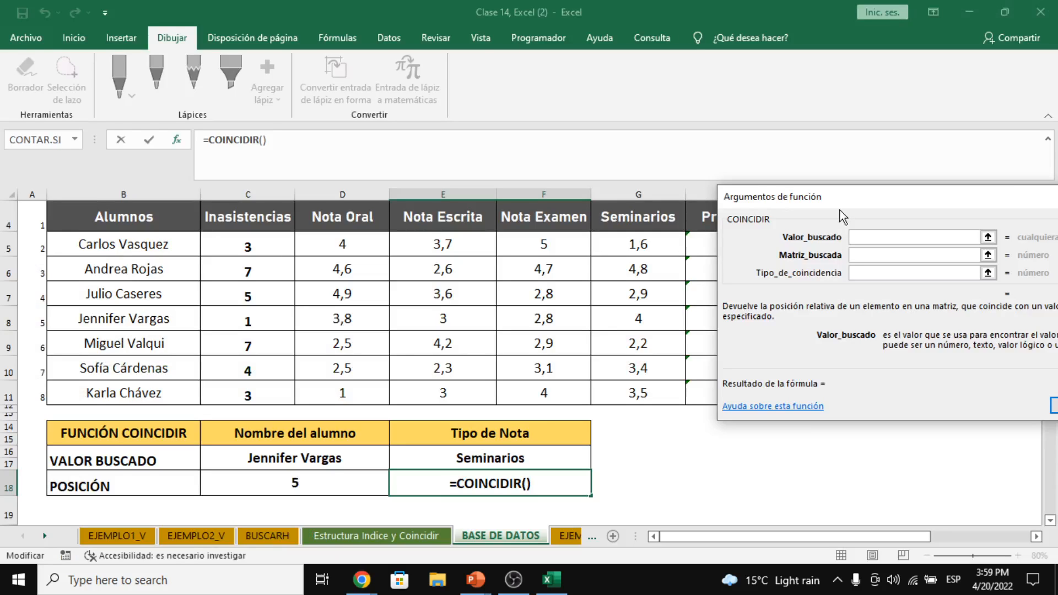
click(863, 238)
key(alt+Tab)
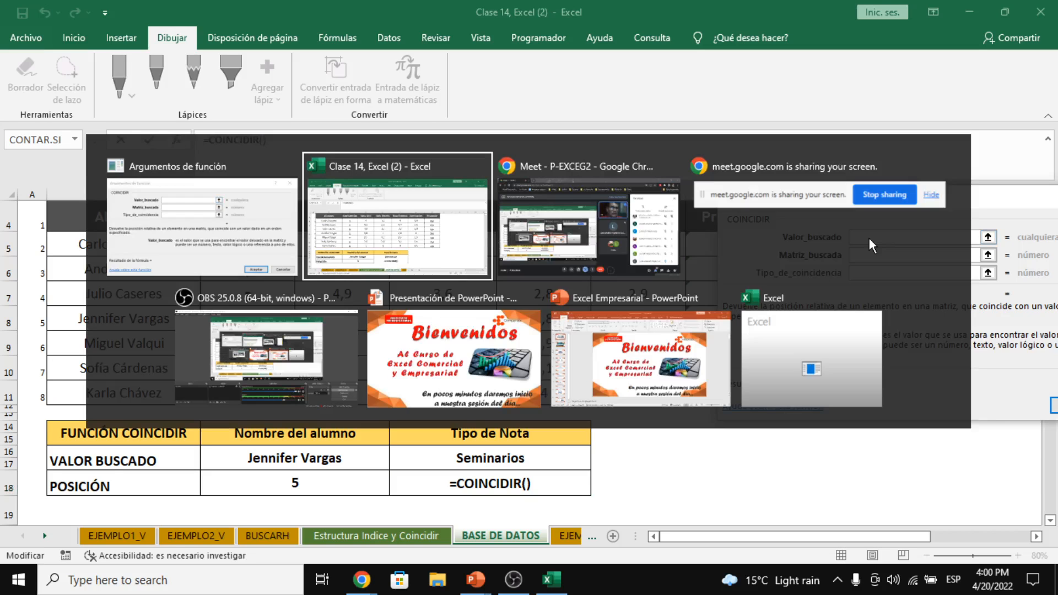
key(alt+Tab)
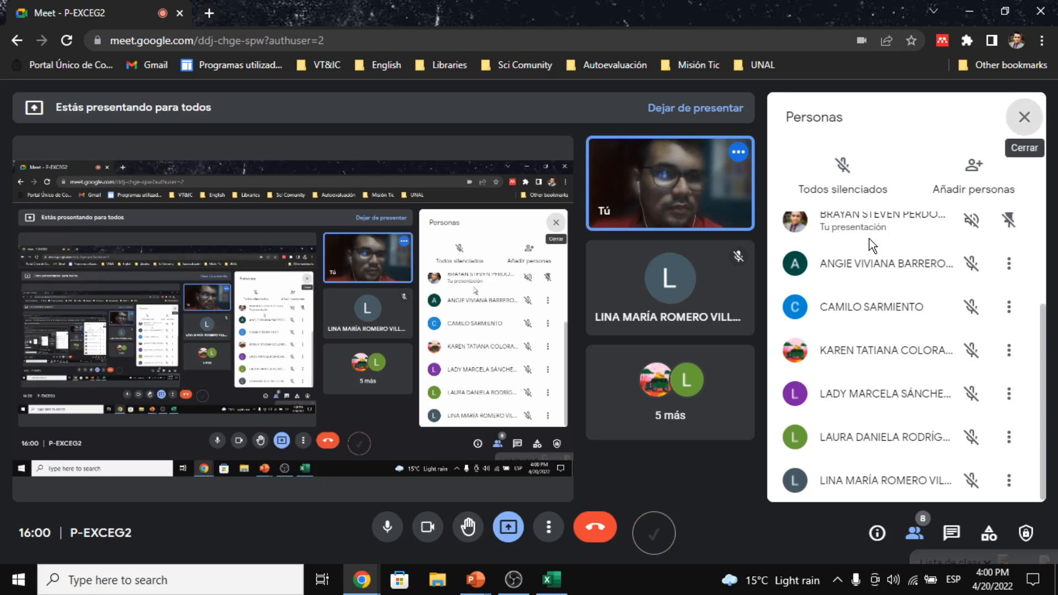
key(alt+Tab)
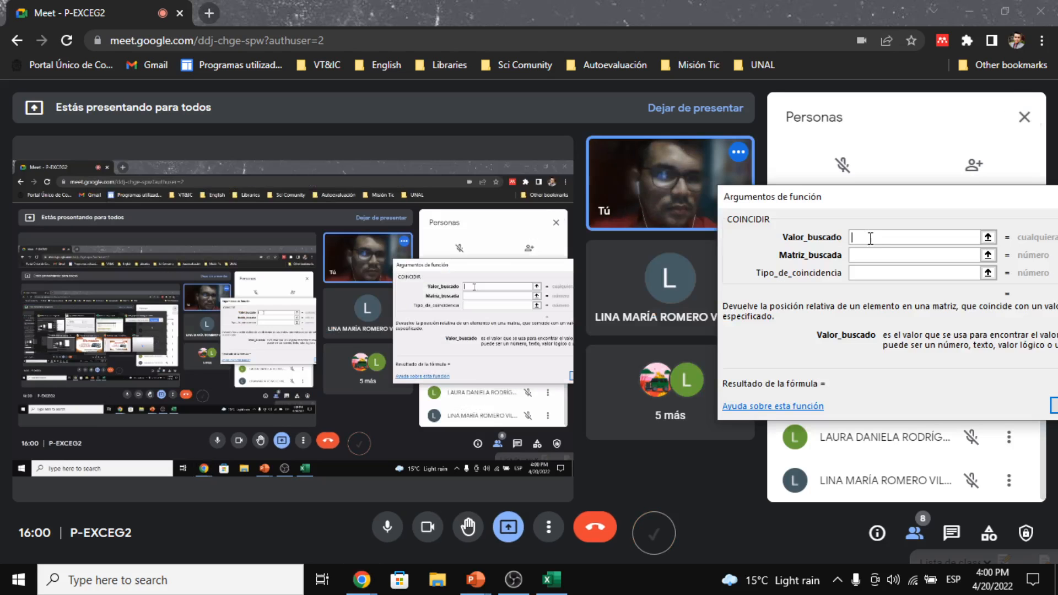
key(alt+Tab)
key(alt+Tab)
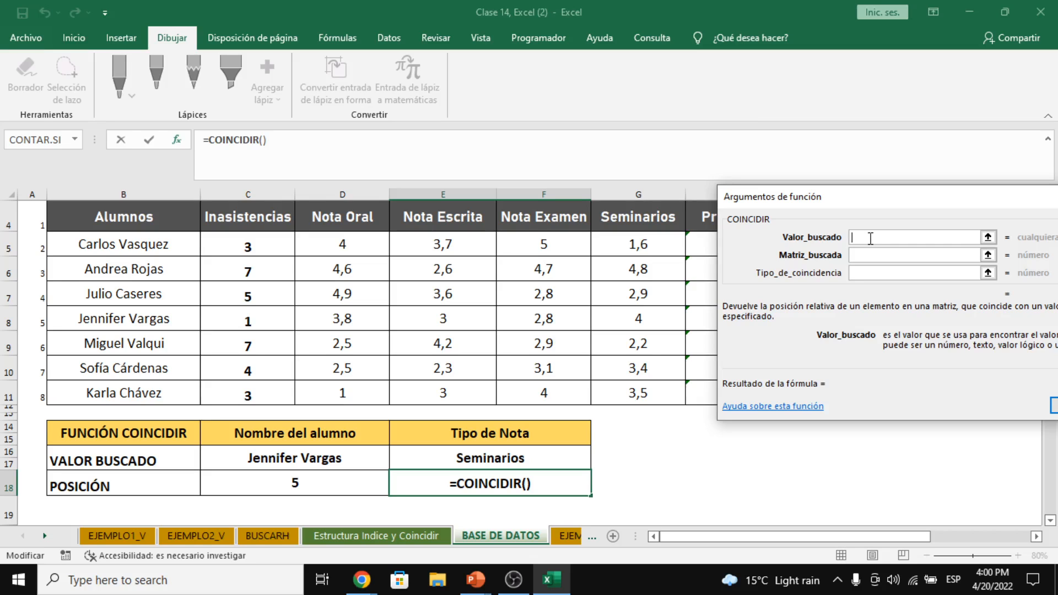
key(alt+Tab)
key(alt+Tab)
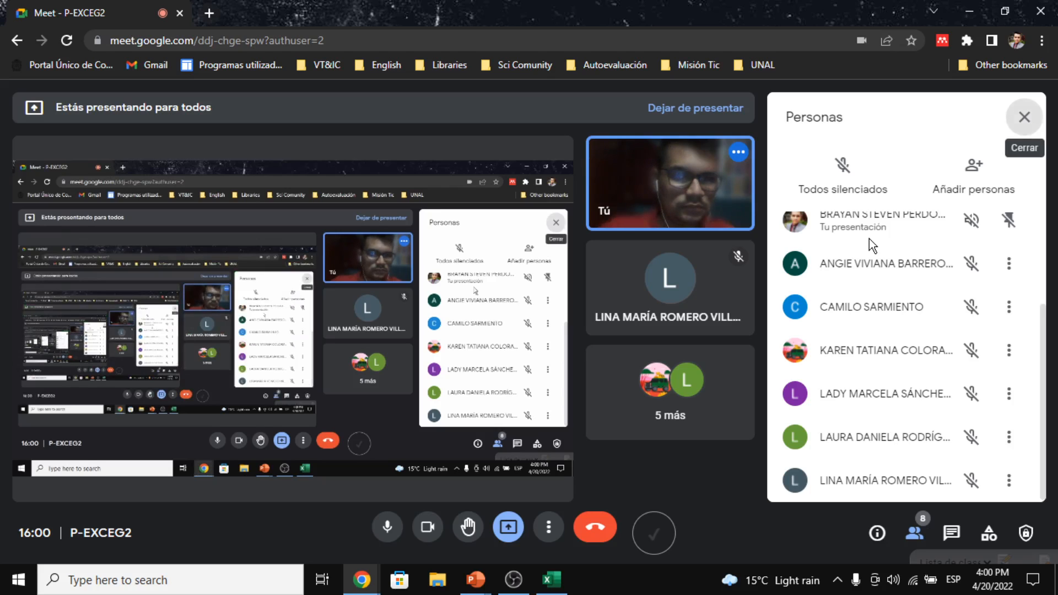
key(alt+Tab)
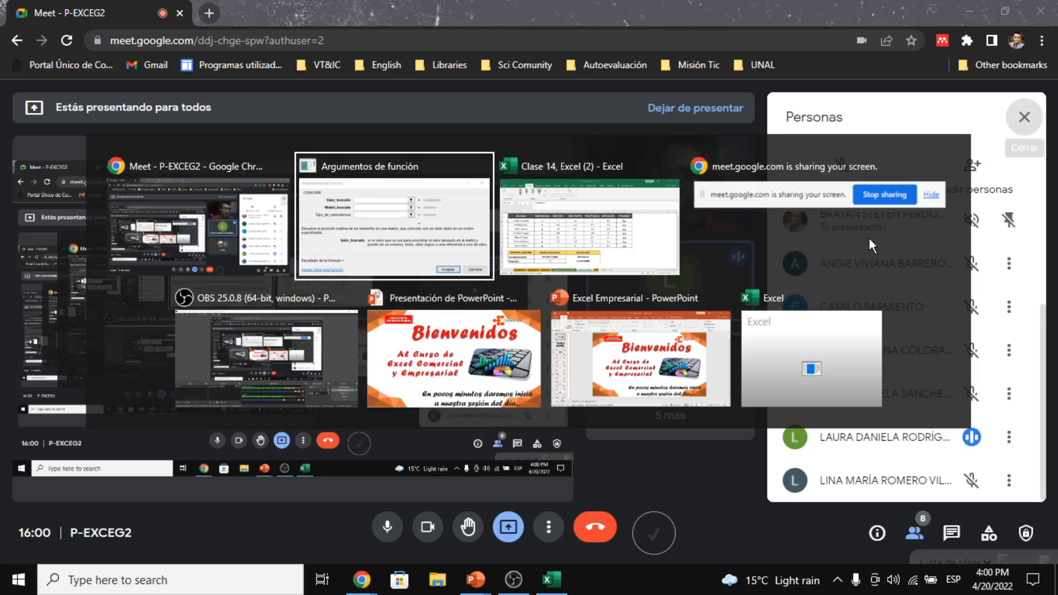
key(alt+Tab)
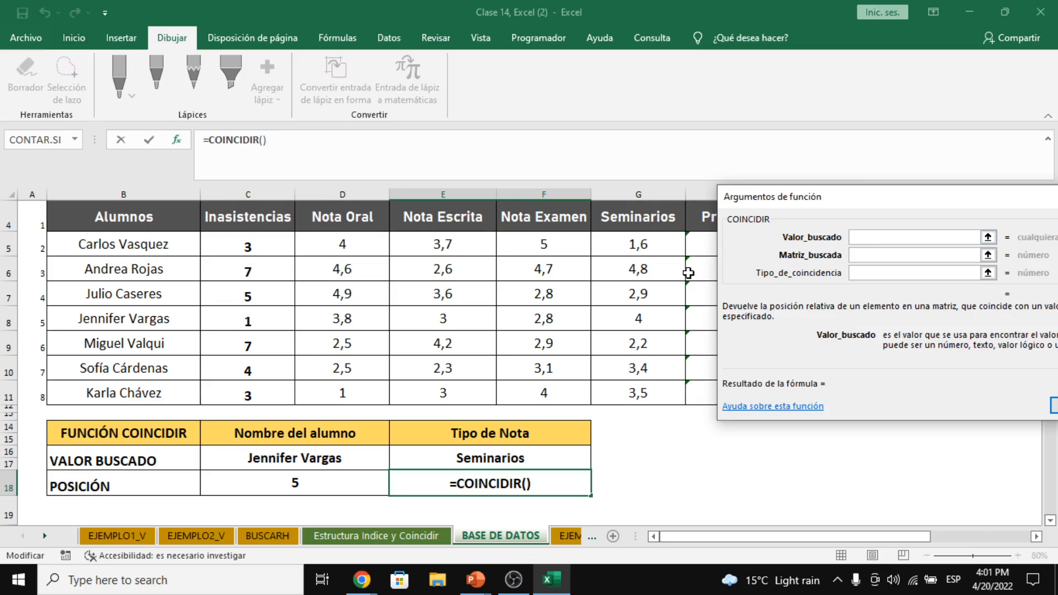
Set the lookup value of the COINCIDIR function in E18 to E16, the chosen grade type
click(353, 457)
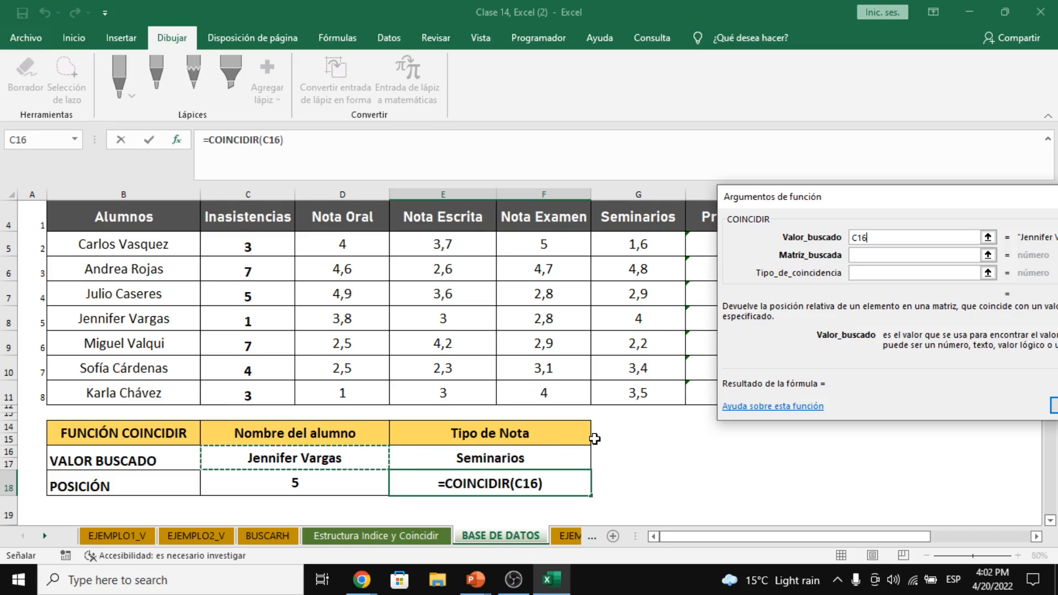
click(503, 454)
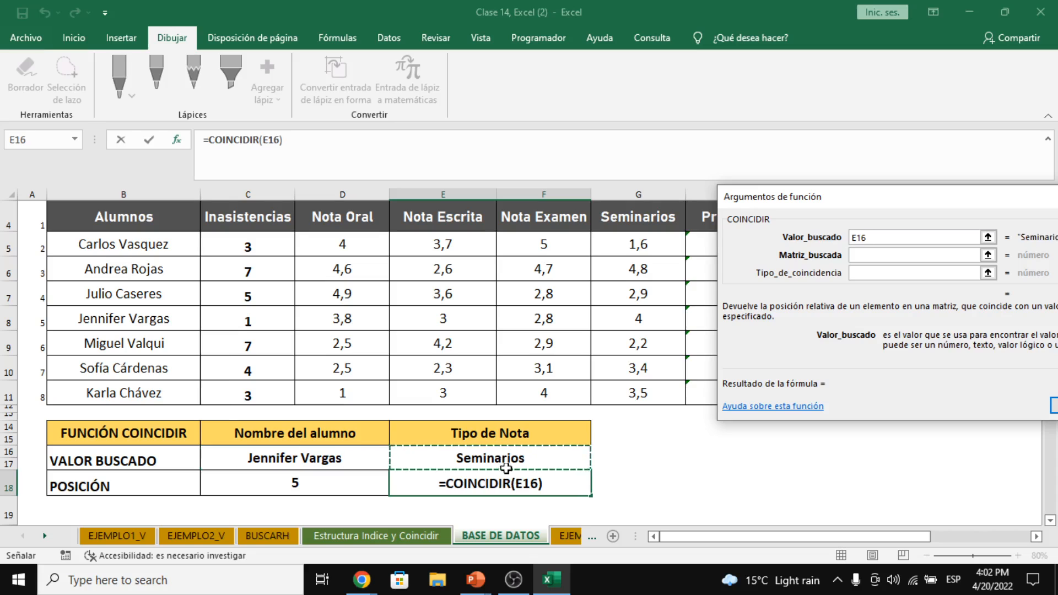
click(926, 254)
click(901, 255)
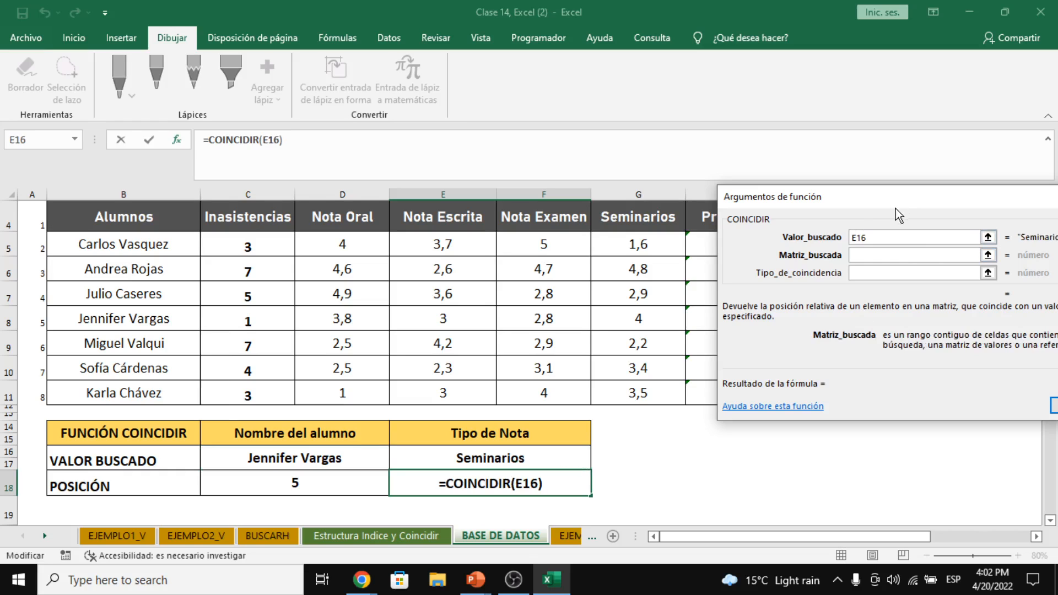
drag(138, 214, 137, 390)
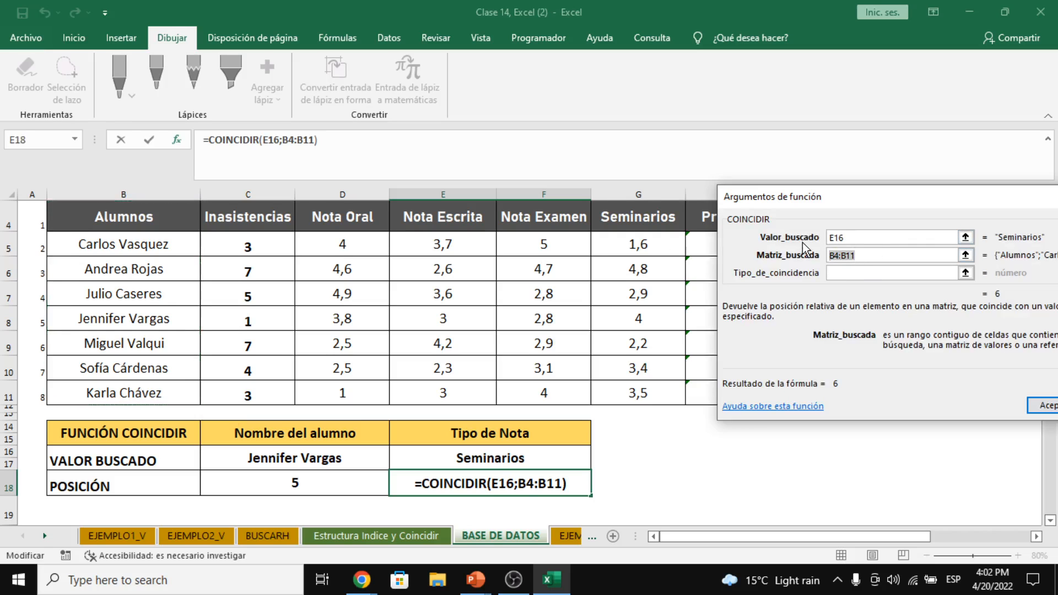
key(Delete)
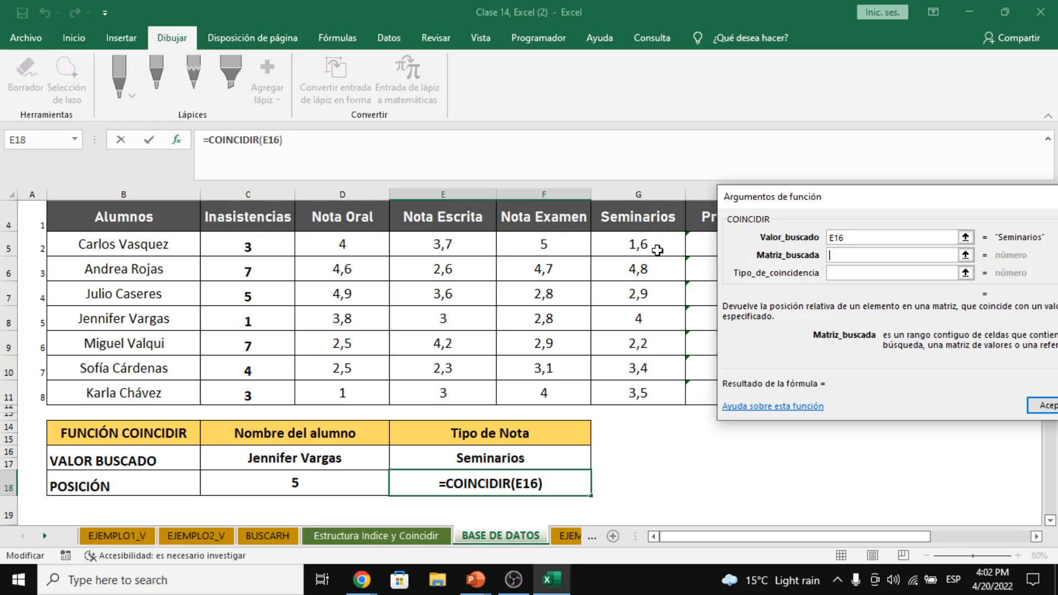
Try the Seminarios column G4:G11 as the lookup array of the COINCIDIR function in E18
drag(618, 220, 621, 390)
drag(866, 202, 887, 193)
click(858, 266)
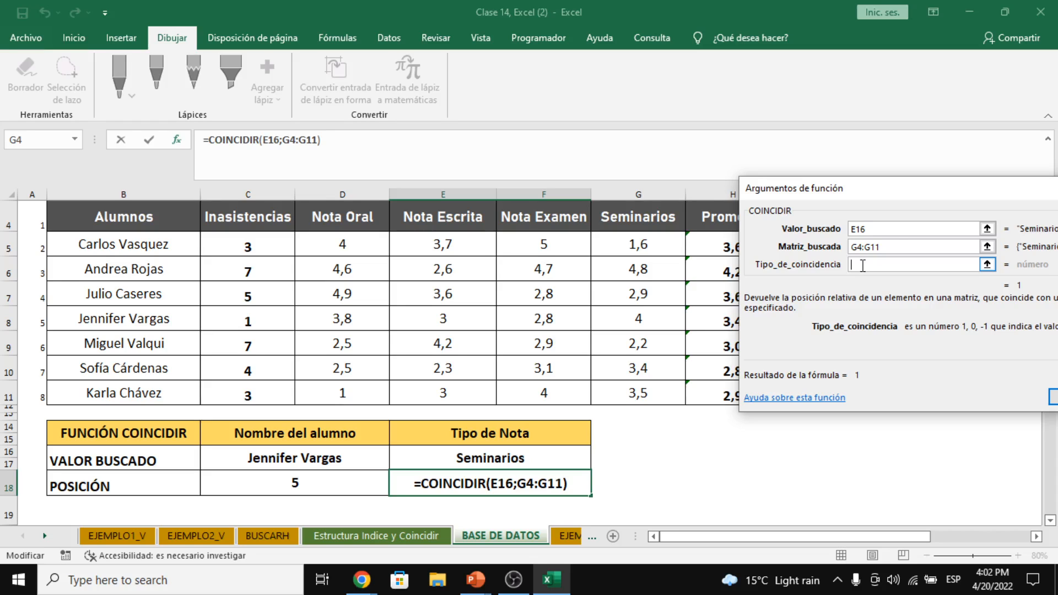
drag(888, 200, 861, 200)
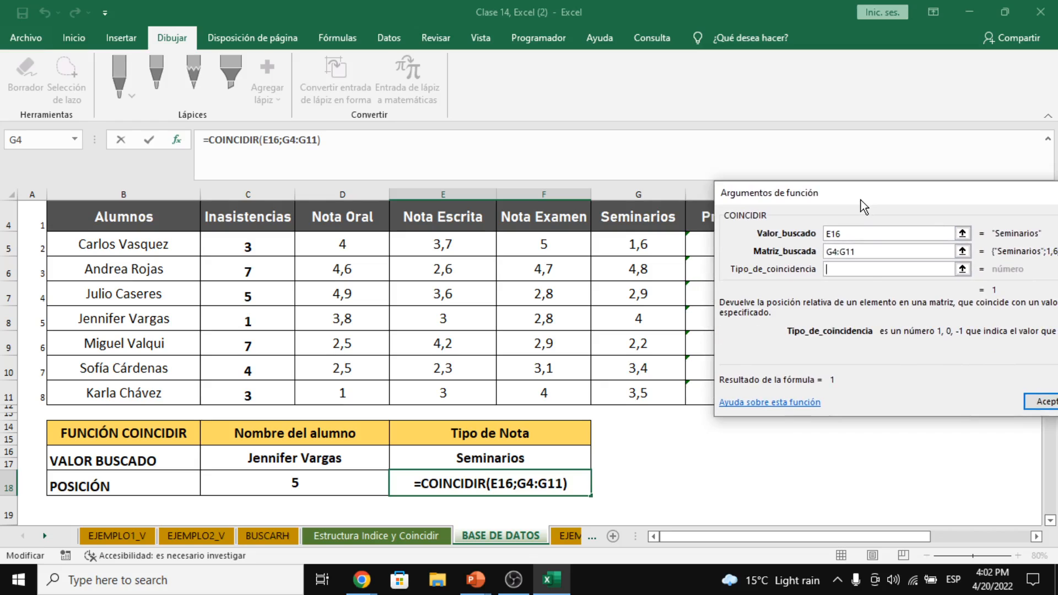
click(873, 271)
mouse_move(726, 266)
mouse_down()
mouse_move(742, 276)
mouse_move(729, 262)
mouse_move(706, 266)
mouse_up()
drag(790, 285, 894, 279)
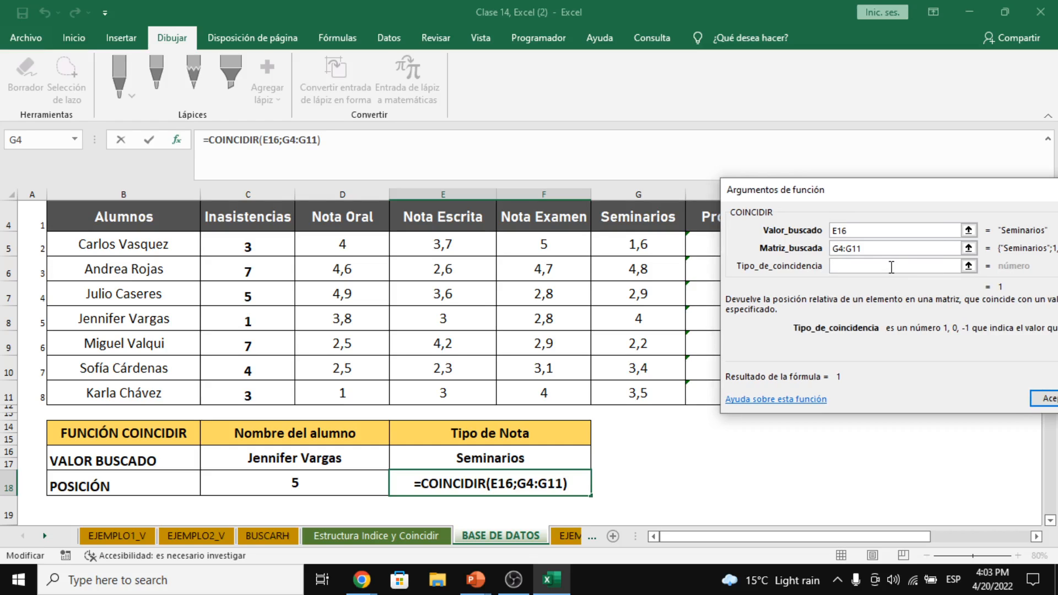
Set the match type to 0 and enter the COINCIDIR function in E18
click(891, 266)
text(0)
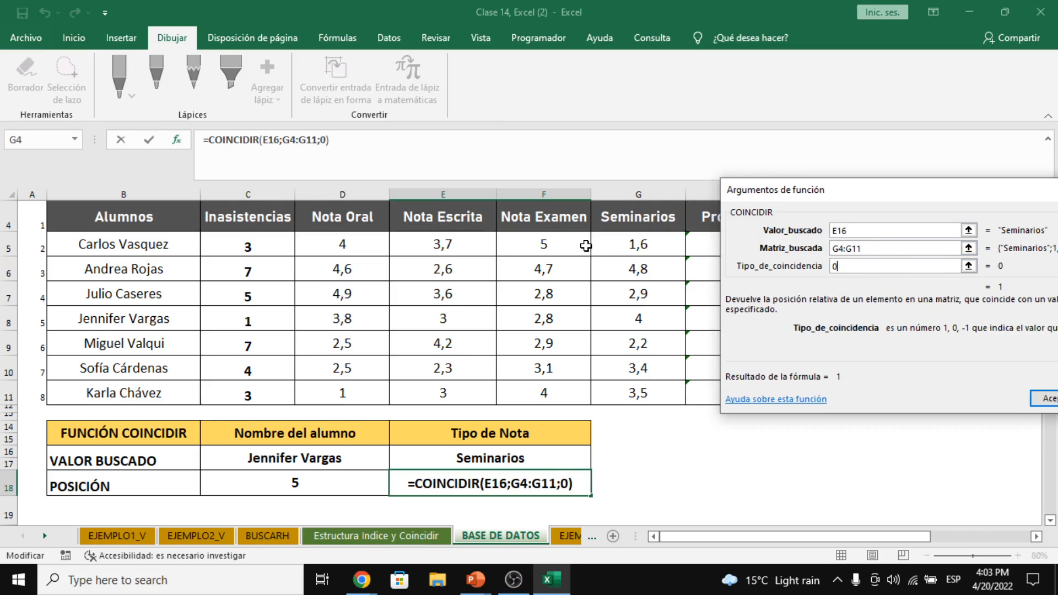
click(1042, 403)
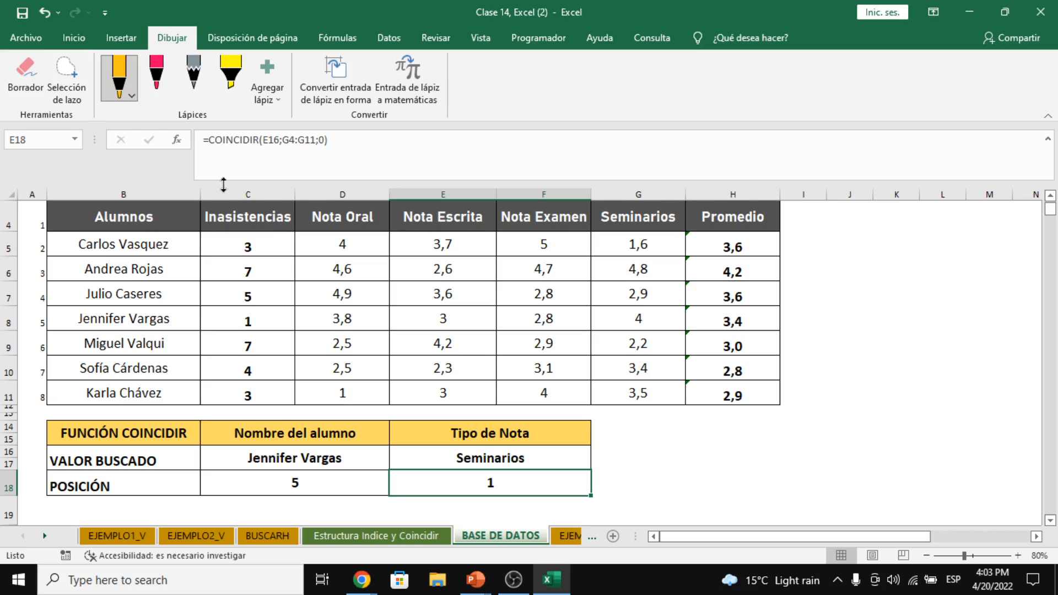
Reopen the function arguments of the COINCIDIR formula in E18 and clear its lookup array
click(177, 139)
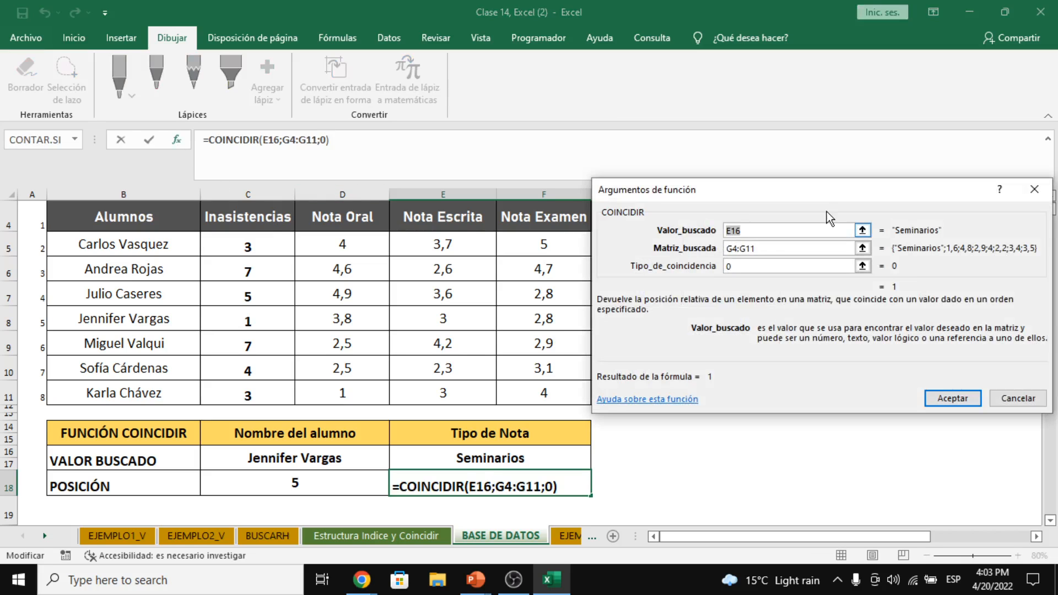
drag(819, 205, 880, 207)
click(871, 251)
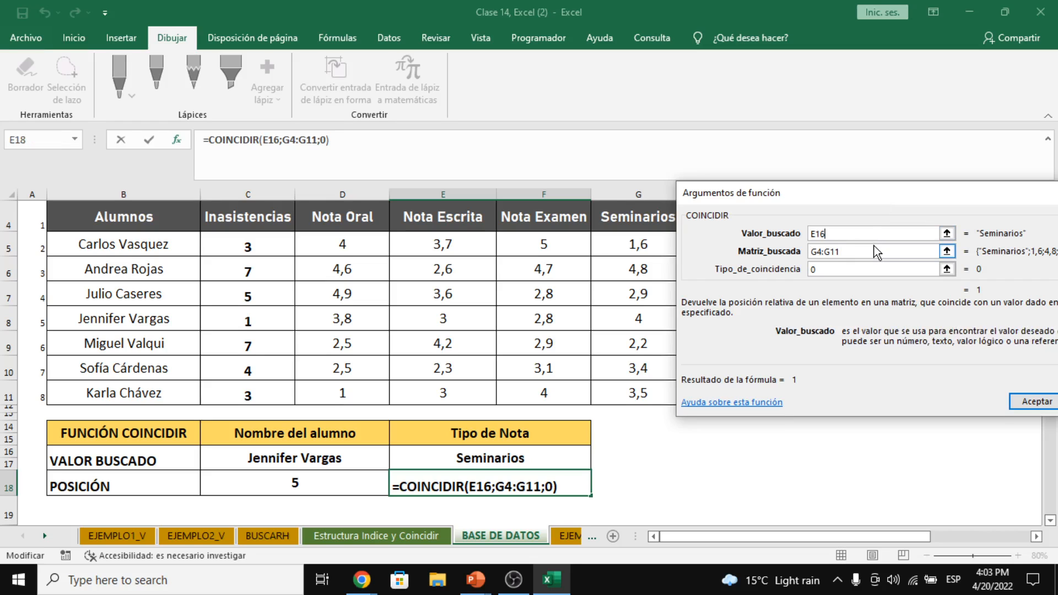
key(Delete)
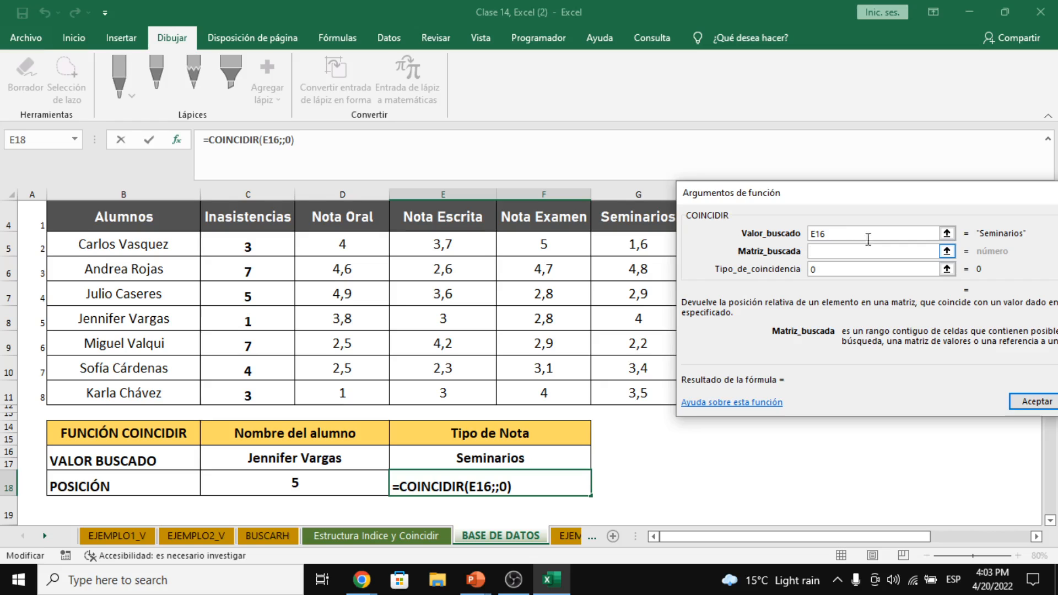
Use the grades table's header row B4:H4 as the lookup array in E18 and accept the function
drag(836, 195, 844, 196)
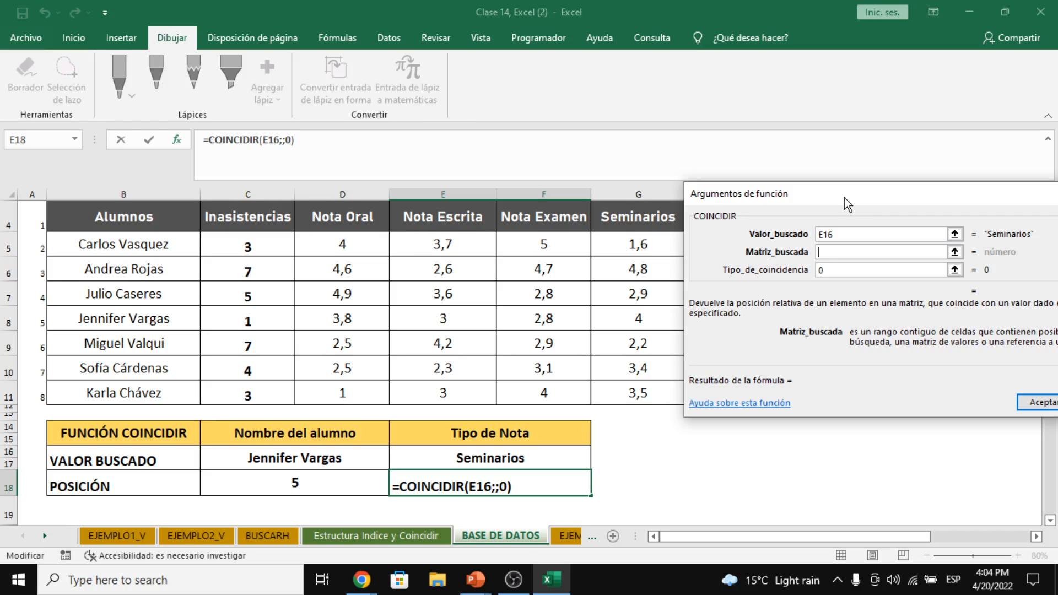
click(83, 208)
drag(83, 208, 699, 216)
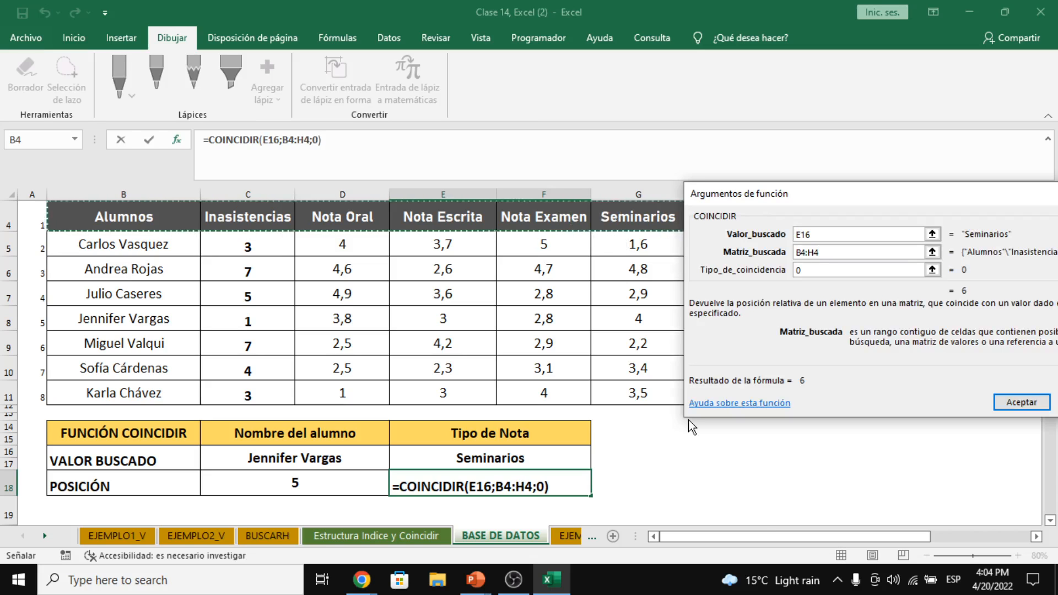
drag(819, 203, 987, 197)
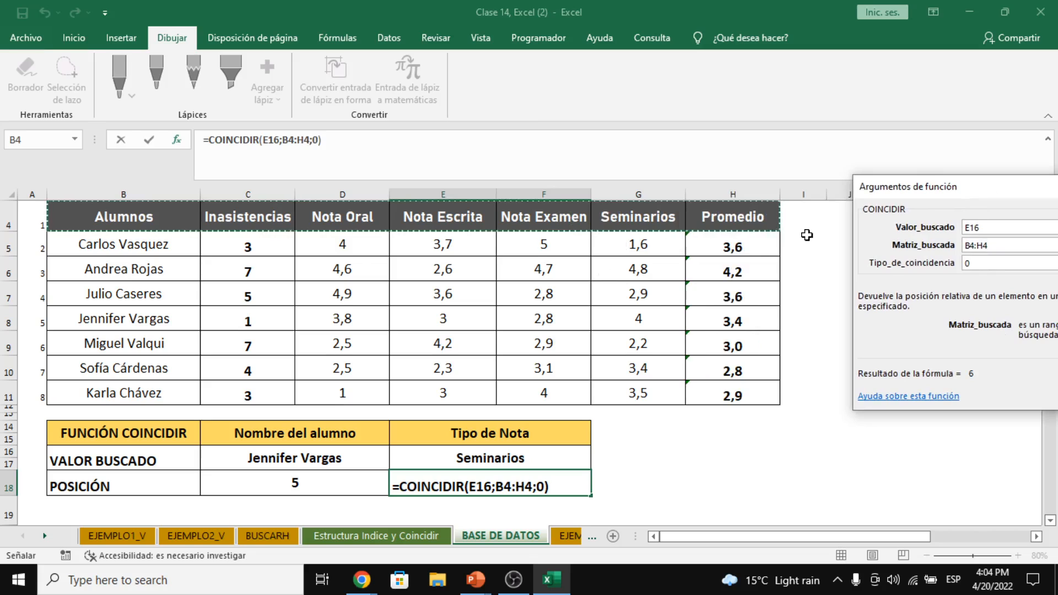
drag(134, 216, 619, 217)
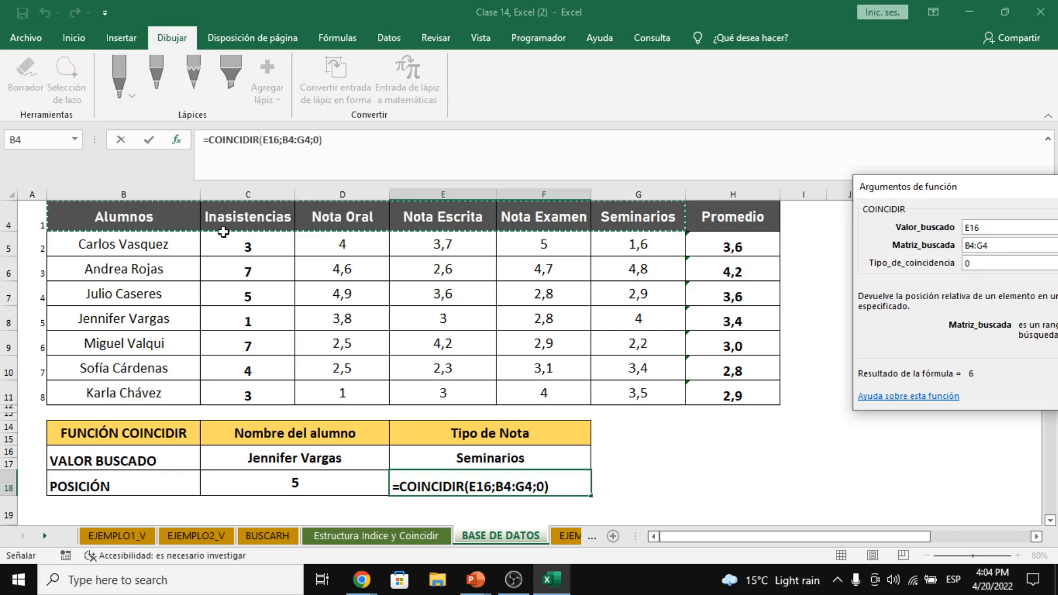
drag(134, 217, 722, 217)
drag(946, 199, 887, 185)
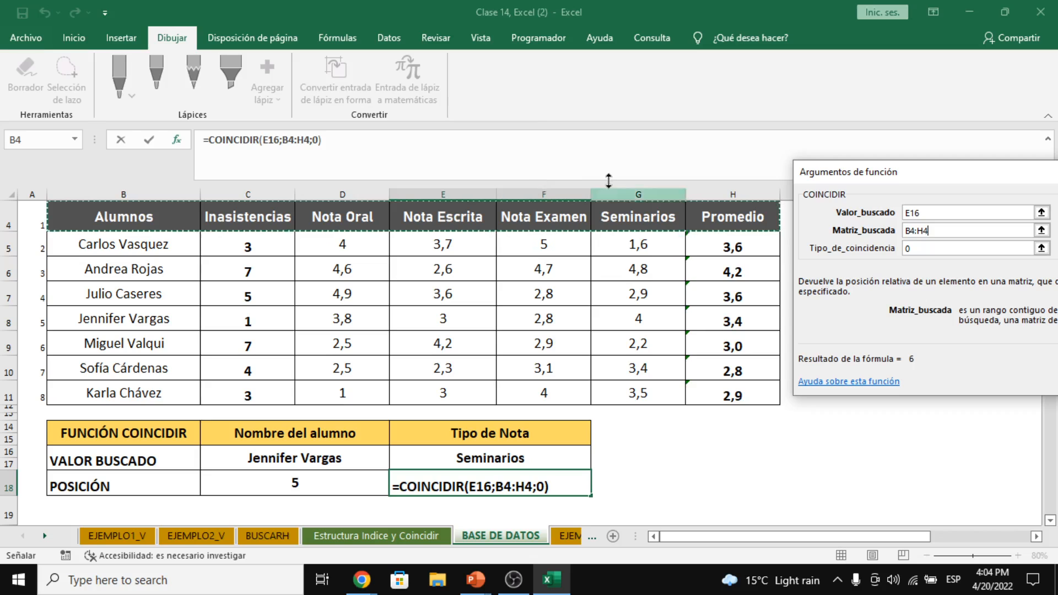
drag(891, 174, 753, 209)
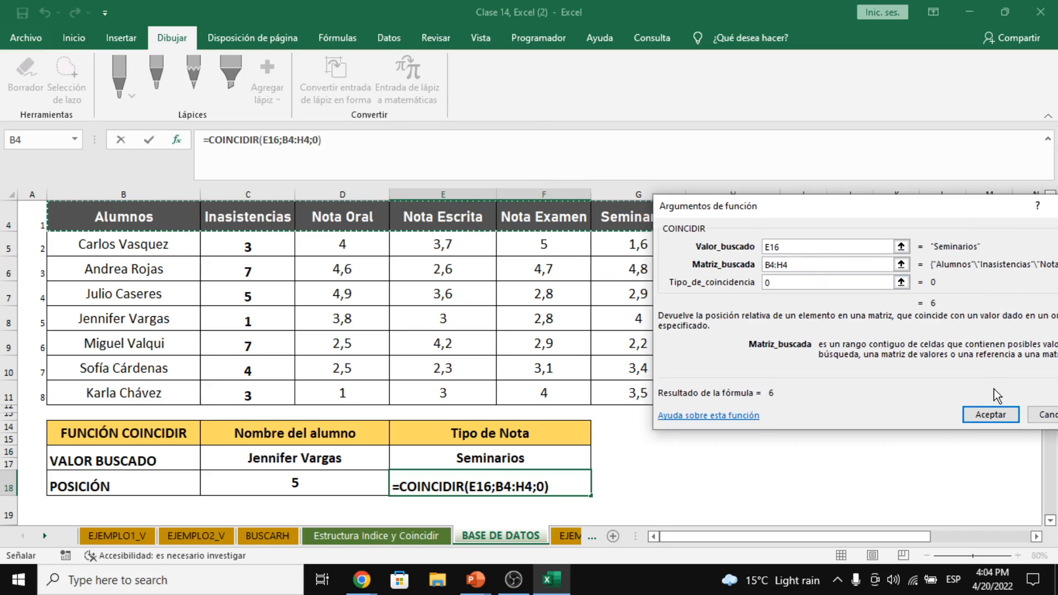
key(Return)
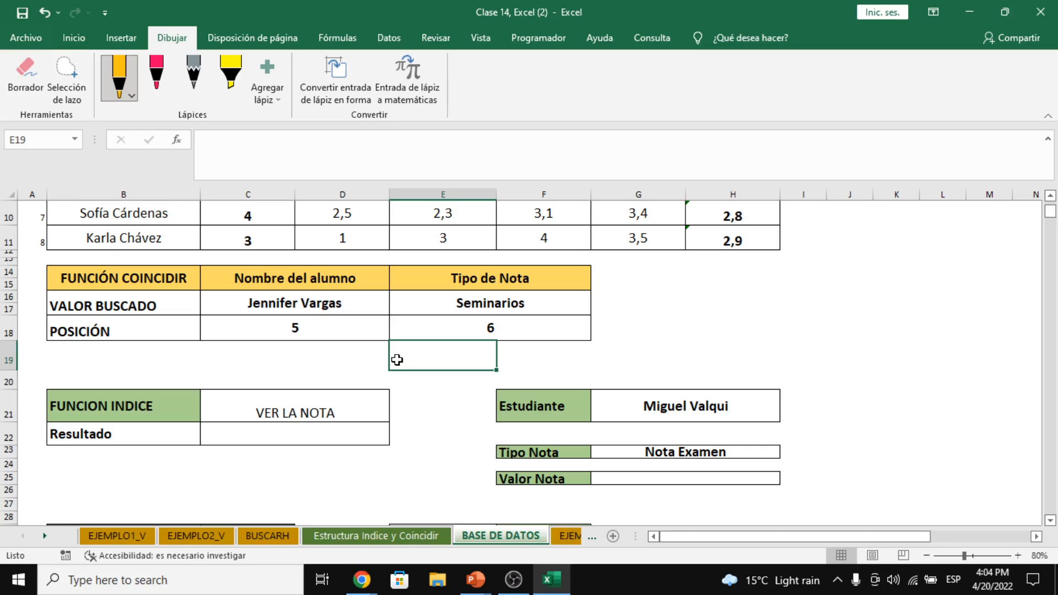
Compare the COINCIDIR formulas in C18 and E18 that give the student and grade type positions
click(362, 579)
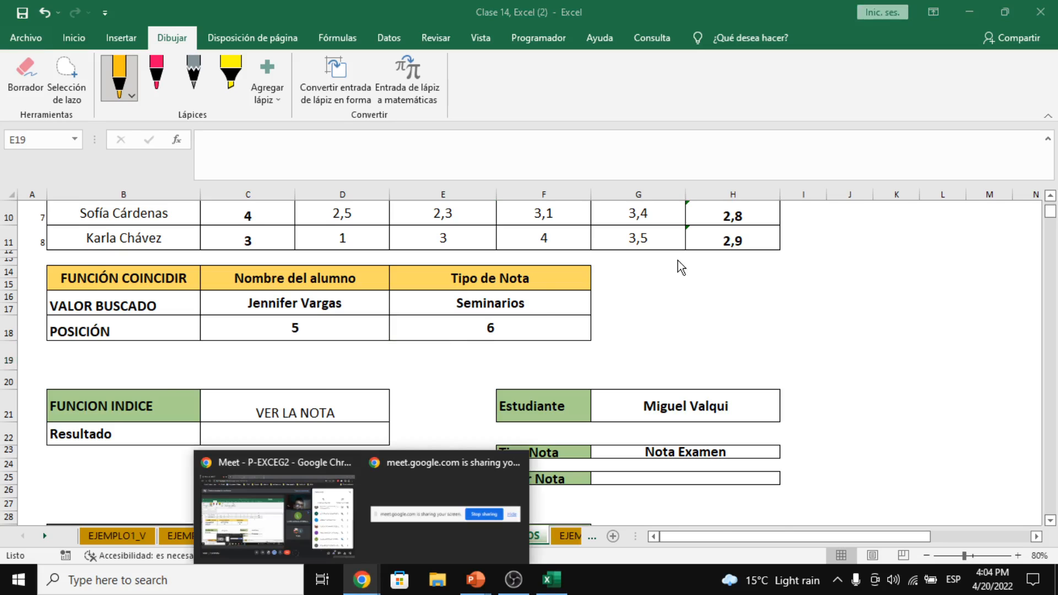
scroll(316, 405, up, 1)
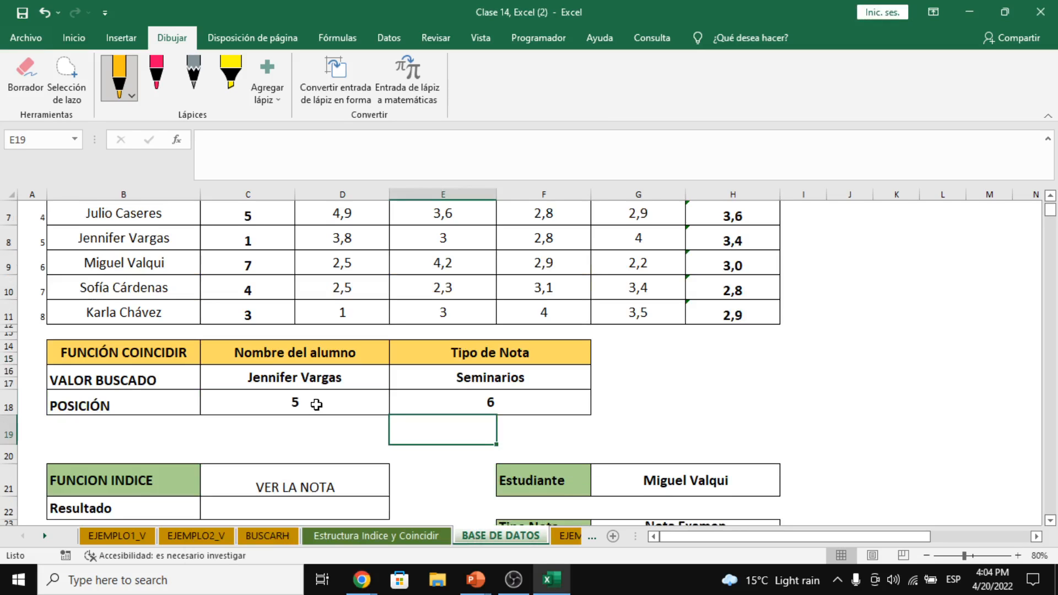
click(315, 405)
click(448, 408)
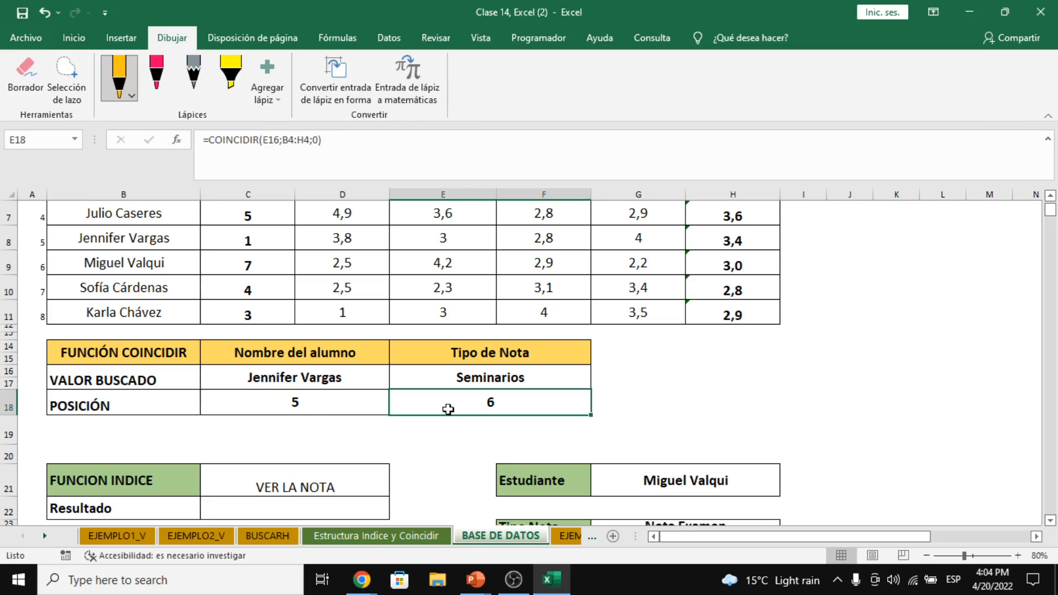
click(314, 406)
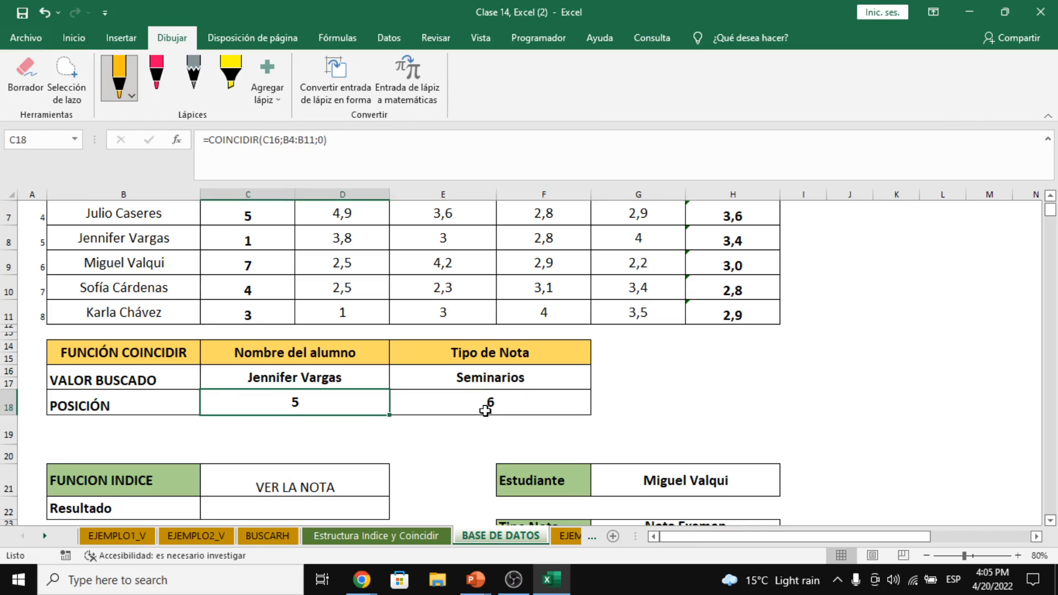
click(485, 408)
scroll(485, 407, up, 2)
scroll(485, 408, down, 3)
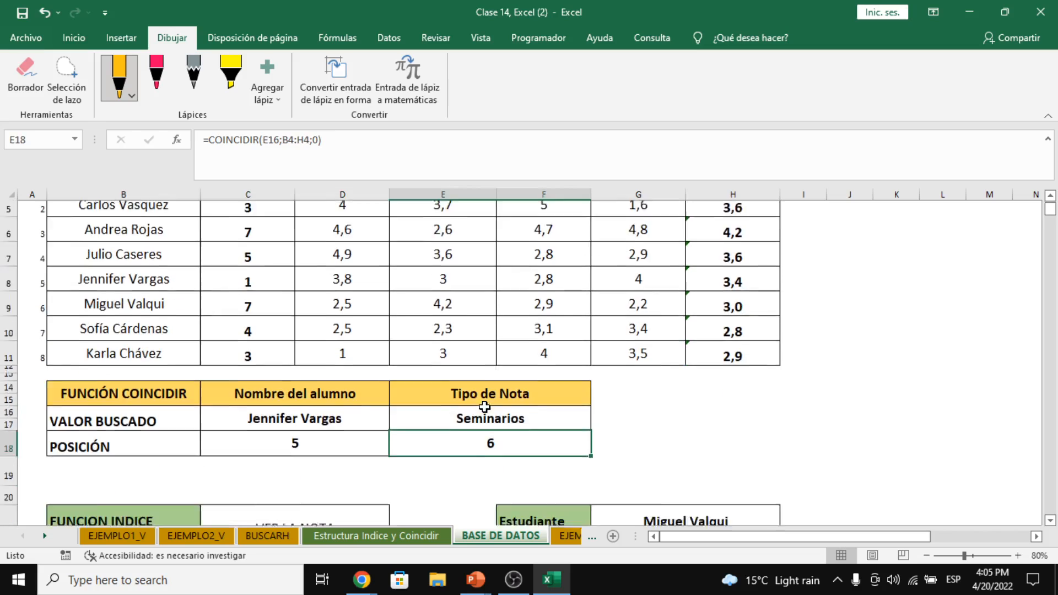
scroll(464, 409, down, 1)
Examine the lookup values in C16 and E16 and the matching grade in G8 against the empty Resultado cell
click(303, 435)
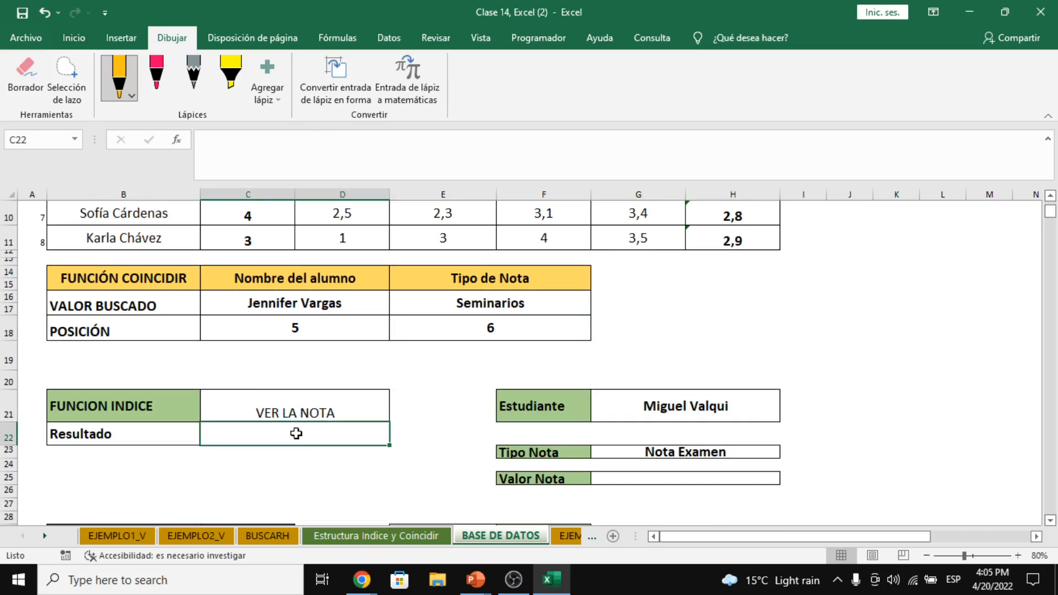
scroll(303, 442, up, 1)
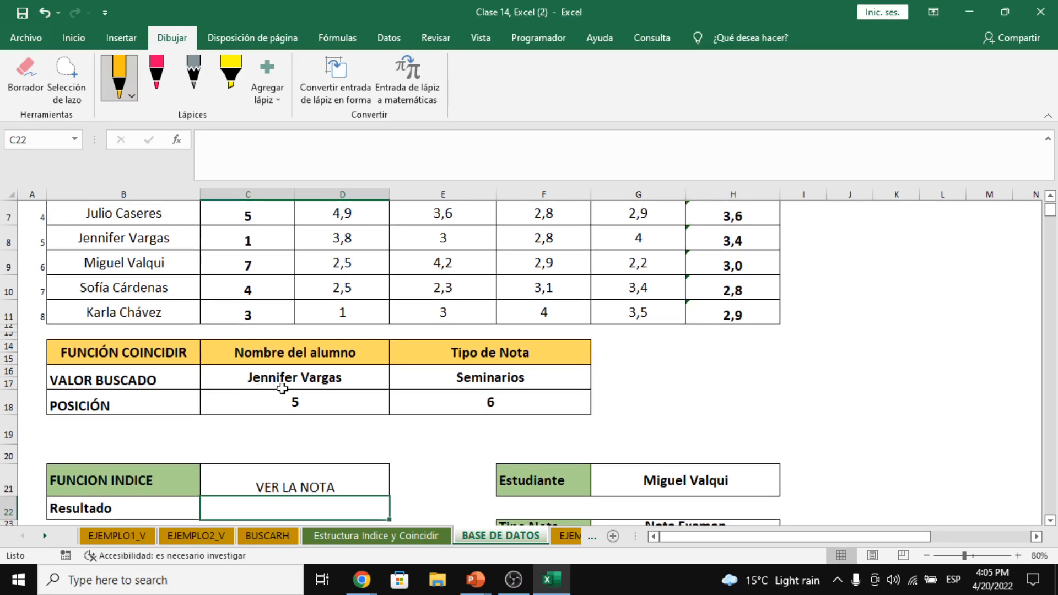
click(284, 377)
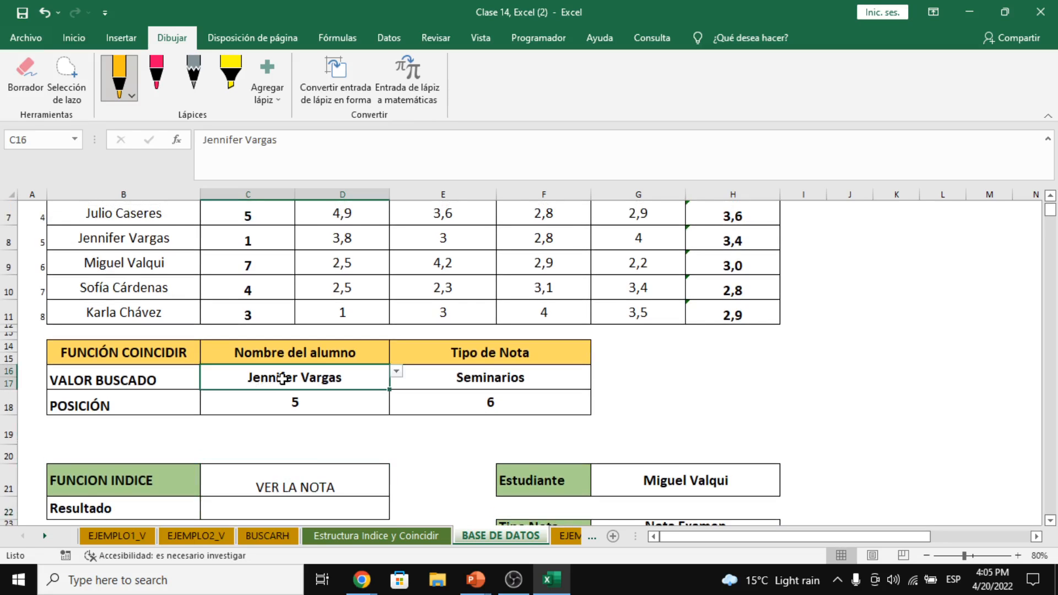
click(456, 376)
scroll(354, 436, down, 1)
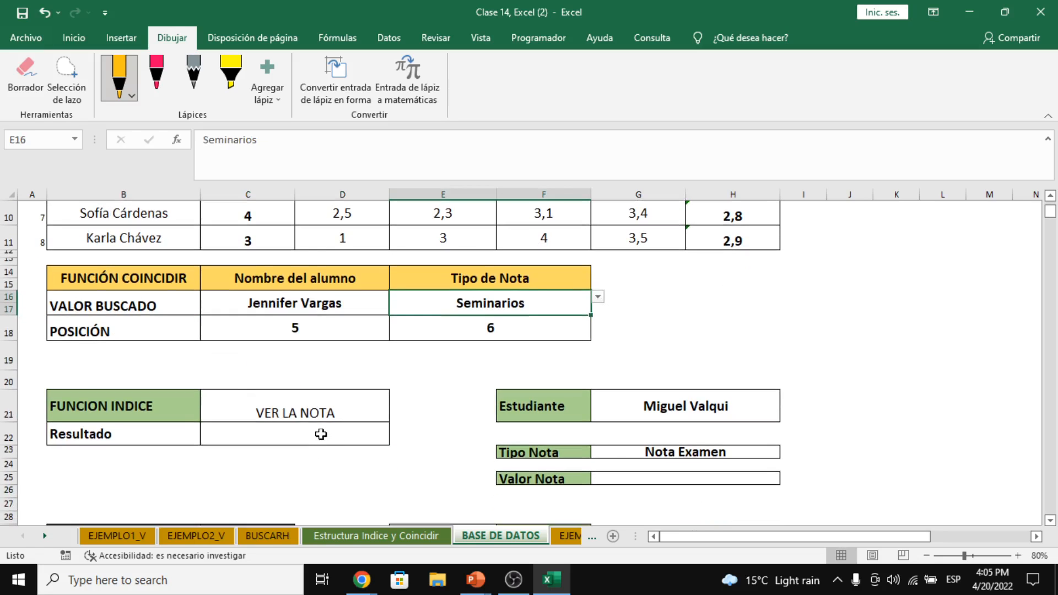
click(354, 432)
scroll(321, 434, up, 2)
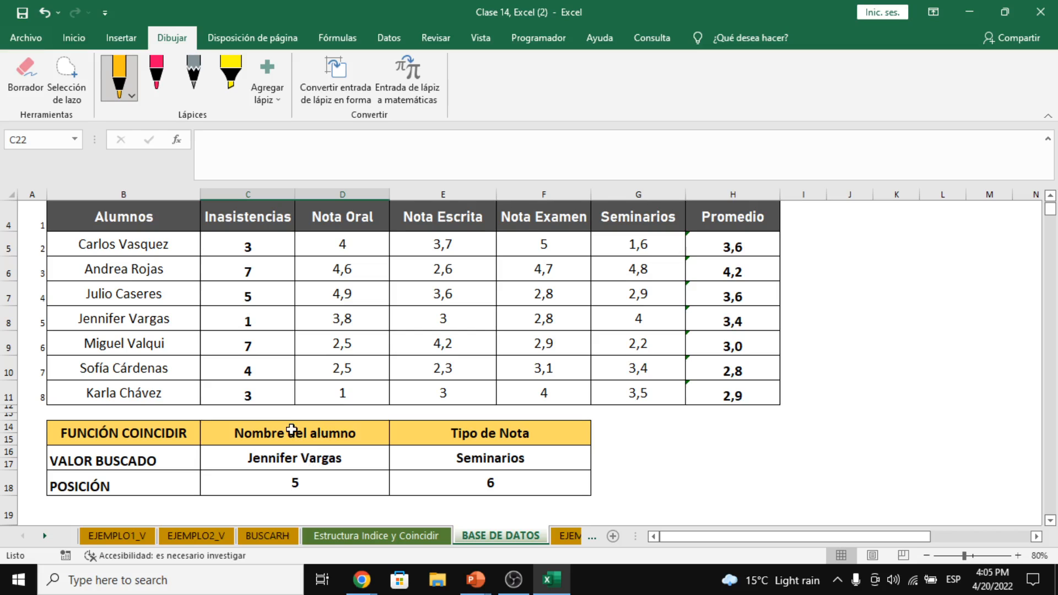
click(605, 319)
scroll(605, 319, down, 1)
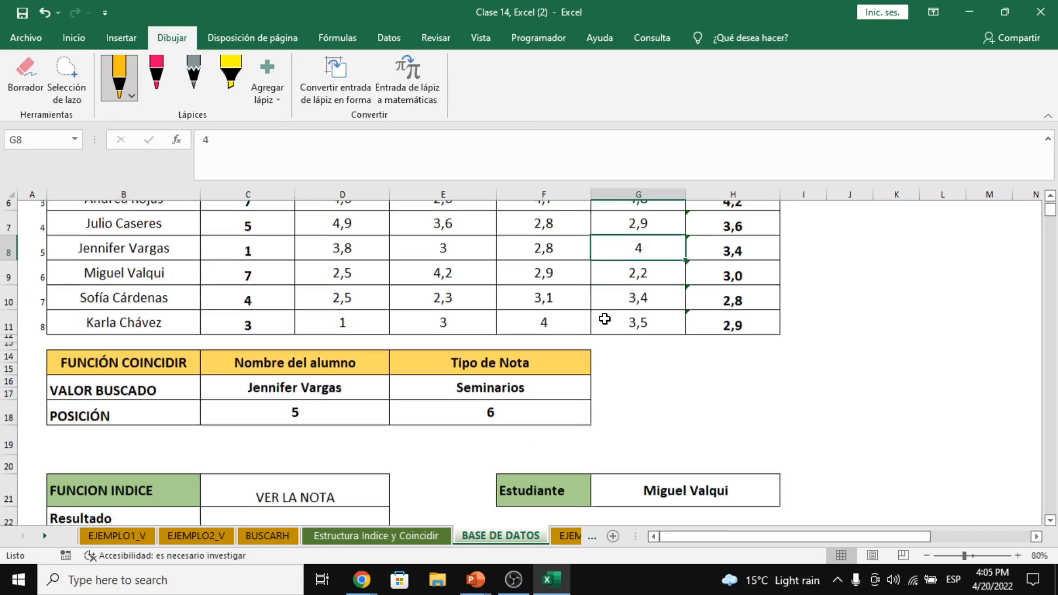
scroll(604, 318, down, 1)
scroll(485, 425, down, 1)
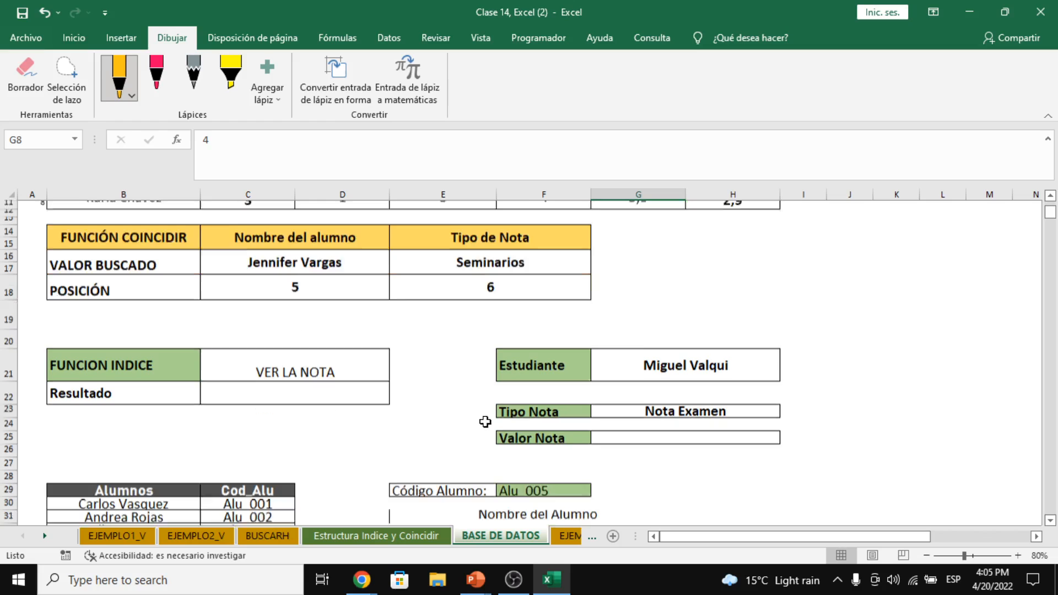
scroll(485, 422, down, 1)
Start an INDICE function in the Resultado cell C22 and open its function arguments in the matriz;núm_fila;núm_columna form
click(252, 374)
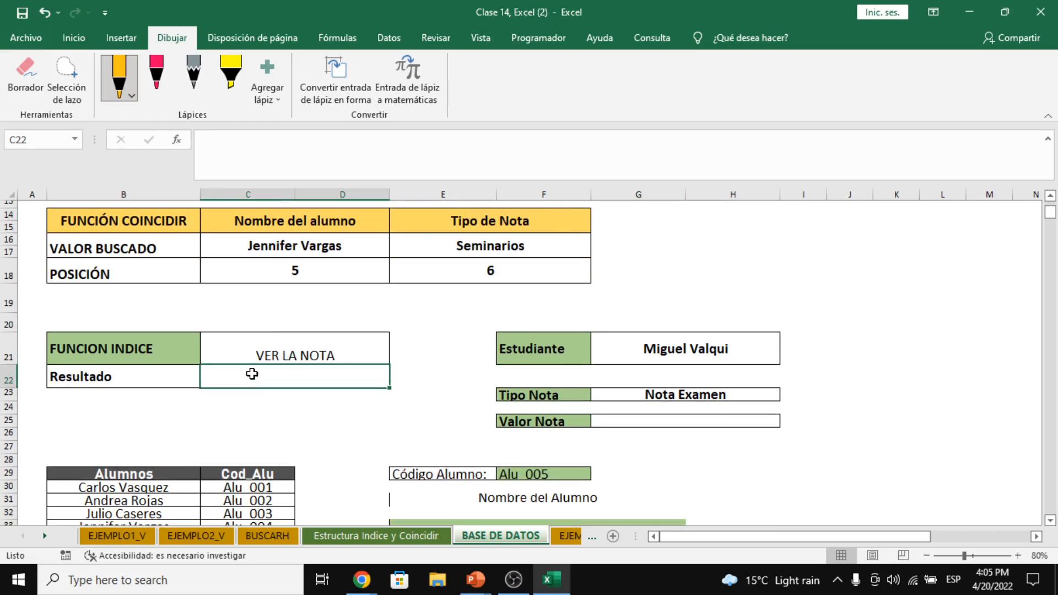
scroll(255, 380, up, 1)
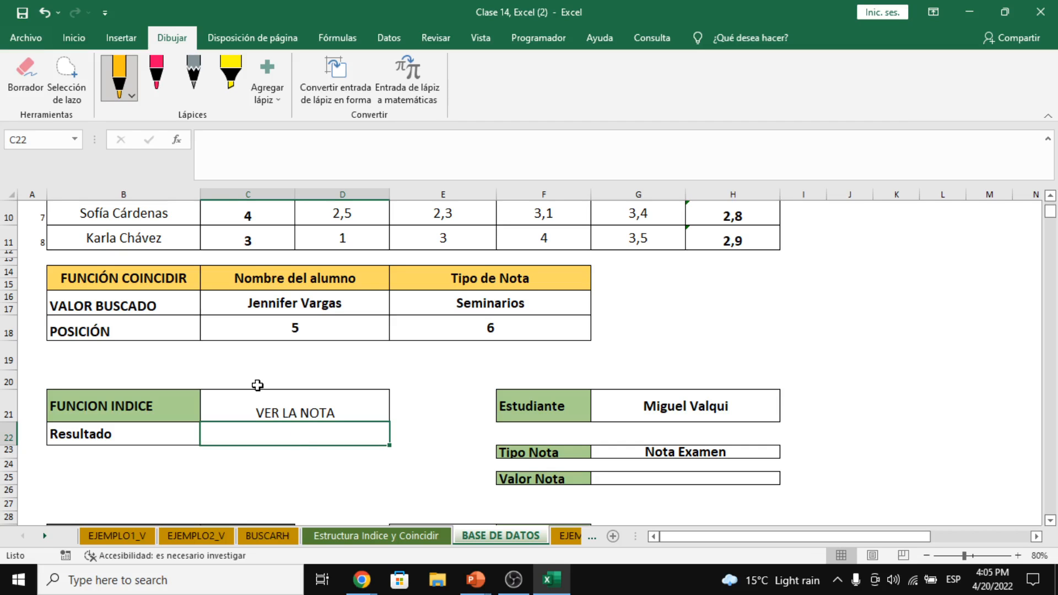
text(=indic)
key(Tab)
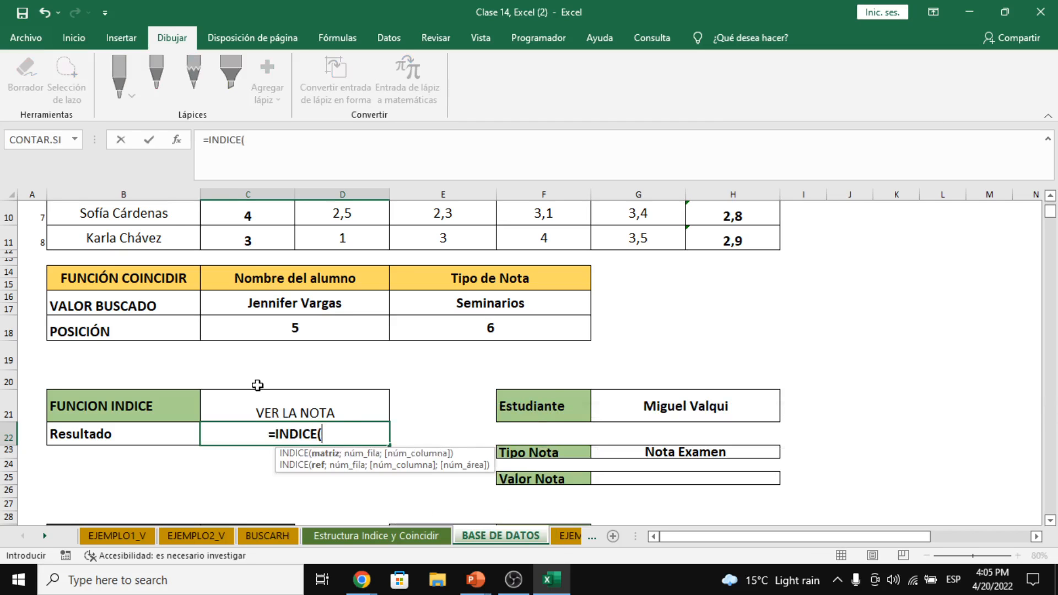
click(181, 140)
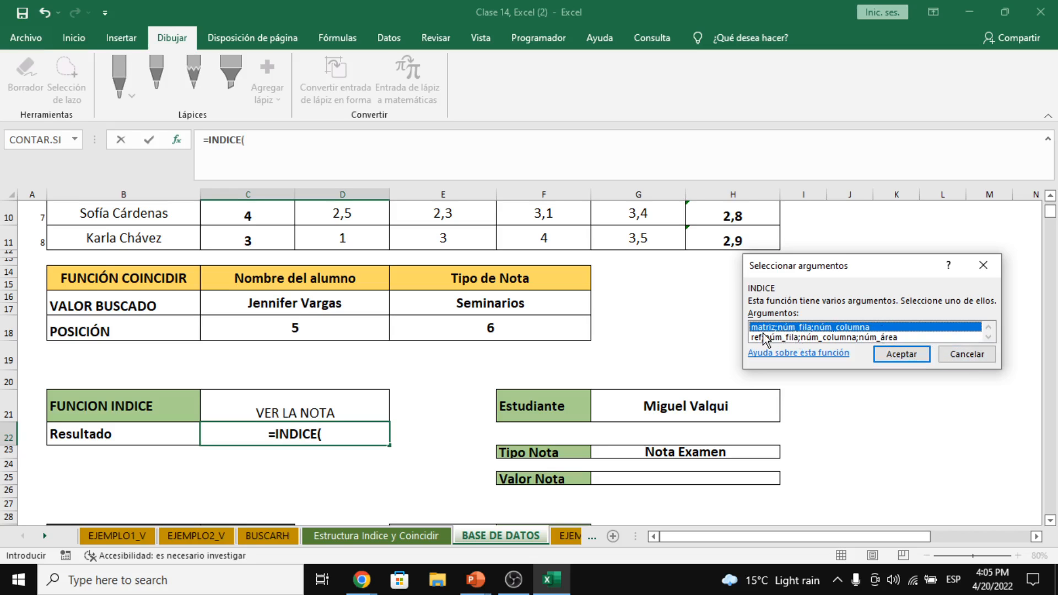
click(915, 357)
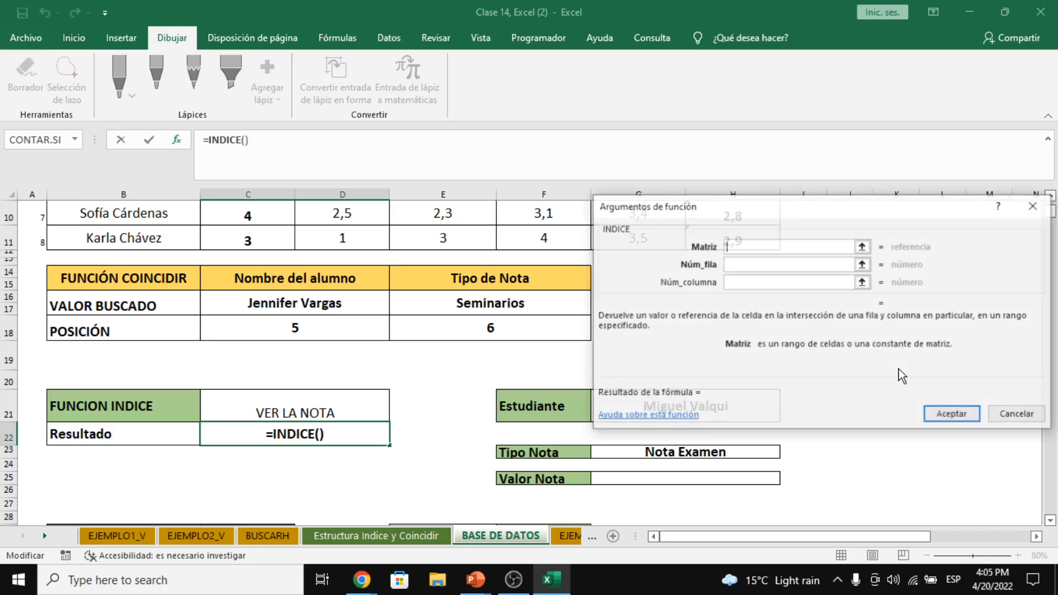
drag(763, 215, 805, 221)
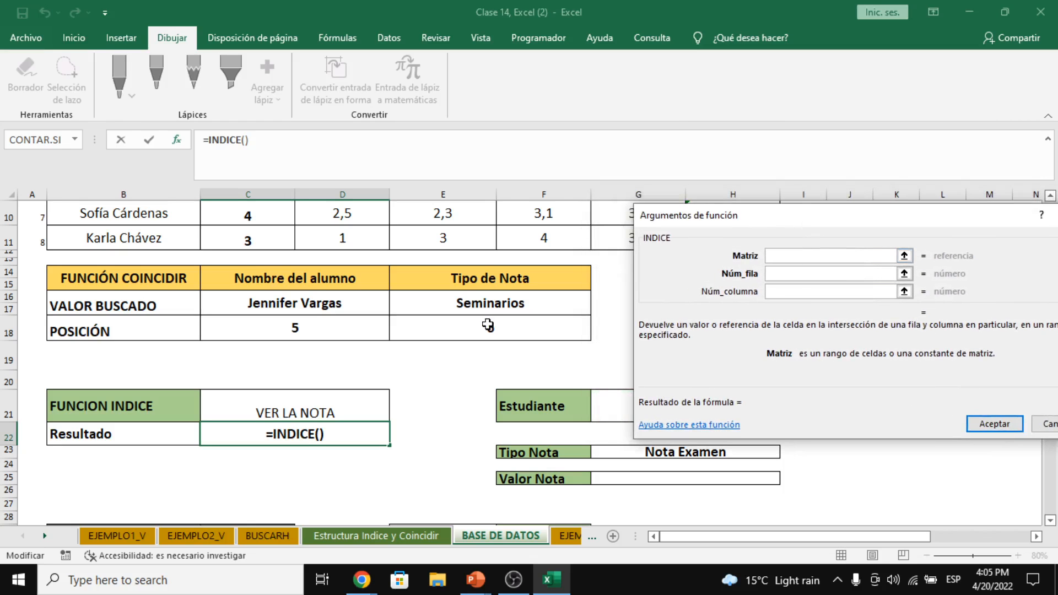
Use the whole grades table with its headers, B4:H11, as the Matriz argument of INDICE
scroll(485, 326, up, 2)
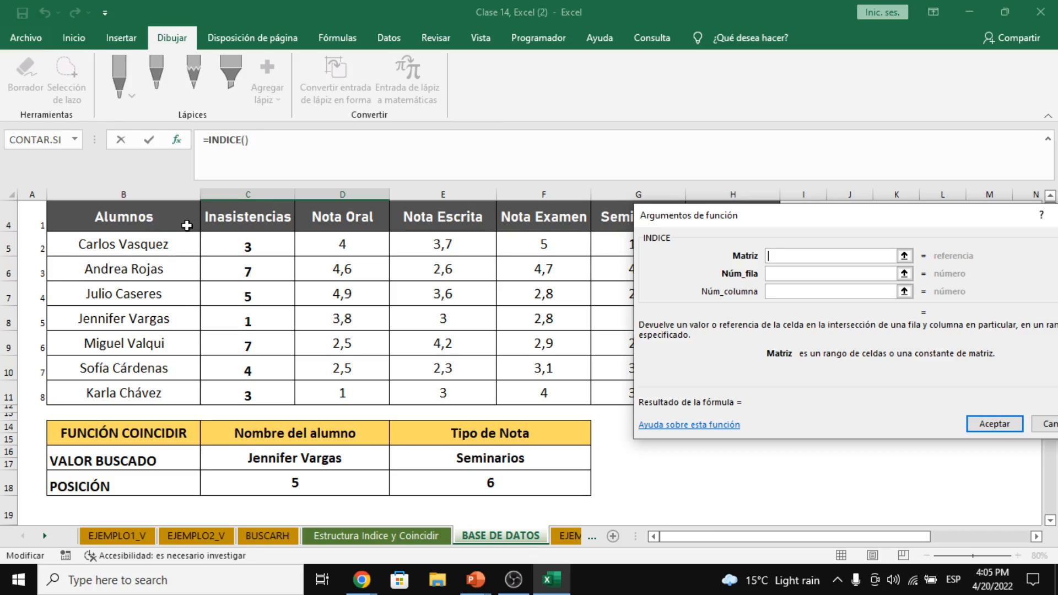
drag(191, 224, 703, 385)
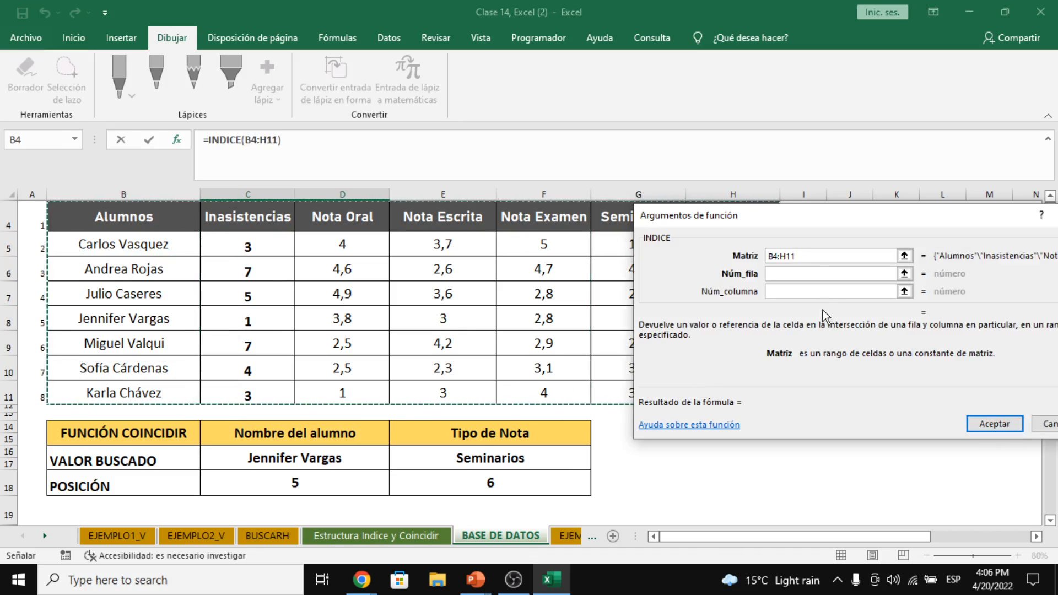
click(780, 274)
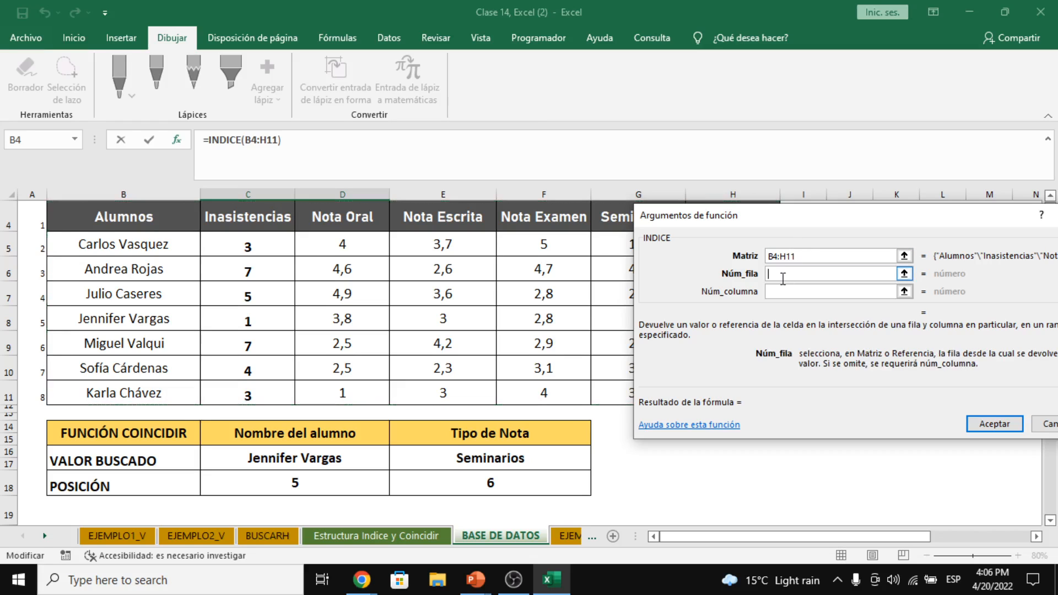
click(786, 292)
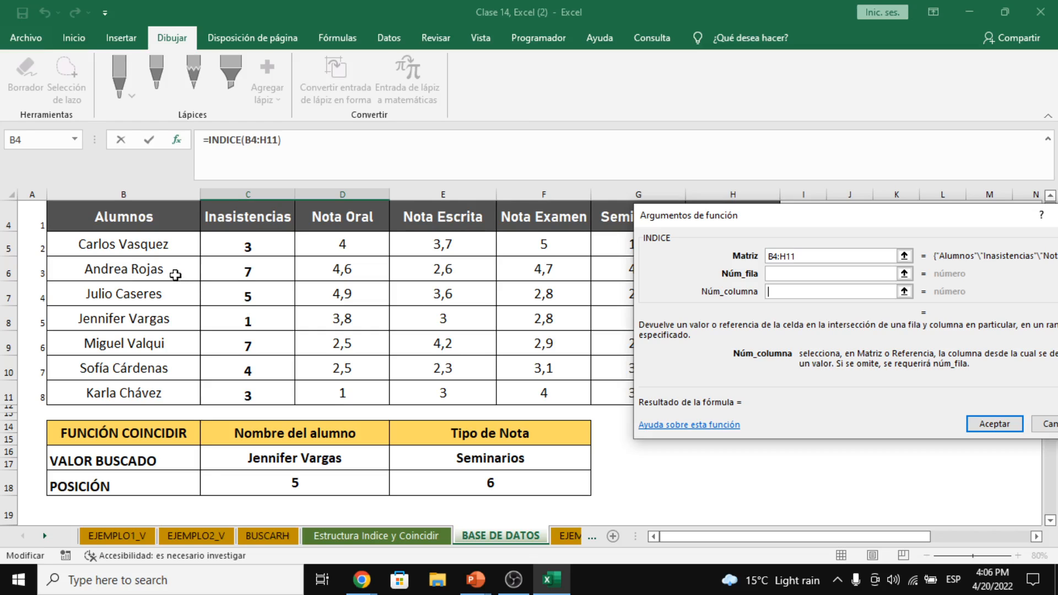
drag(819, 257, 766, 258)
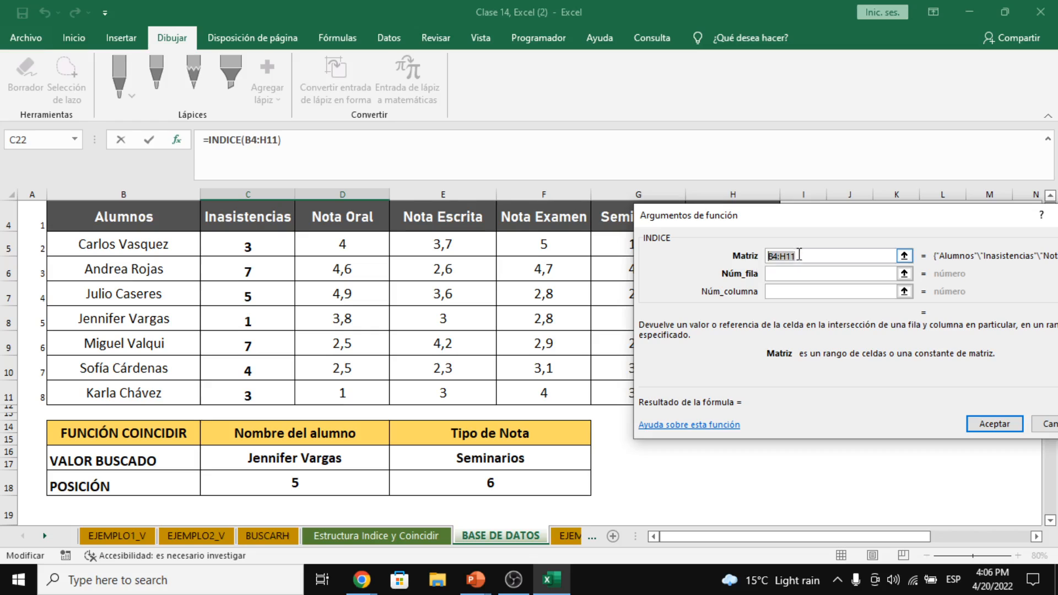
Use C18 as the row number and E18 as the column number of INDICE, and accept the function
click(809, 274)
click(809, 274)
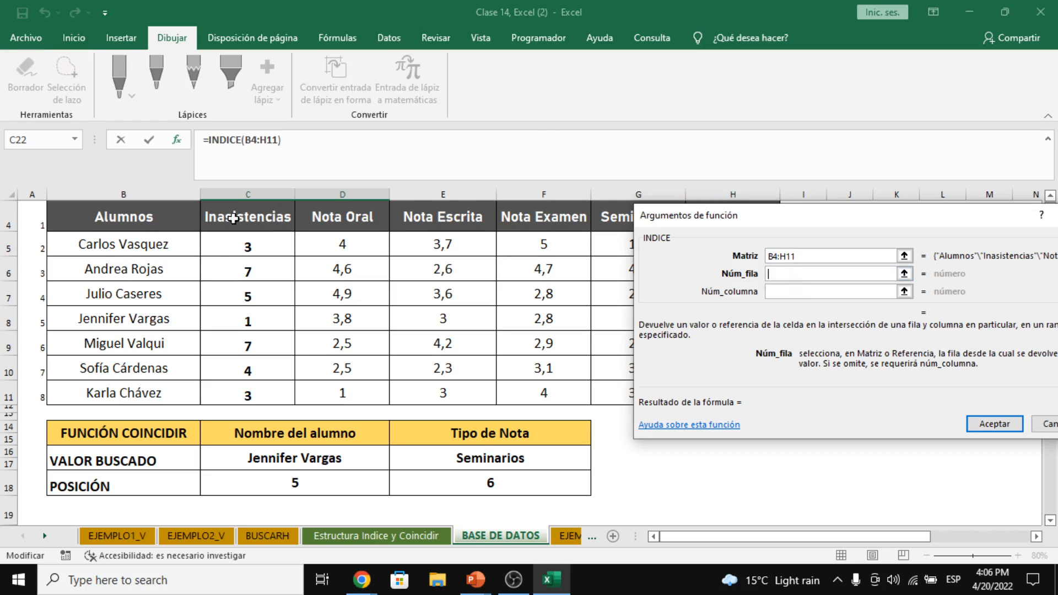
click(298, 485)
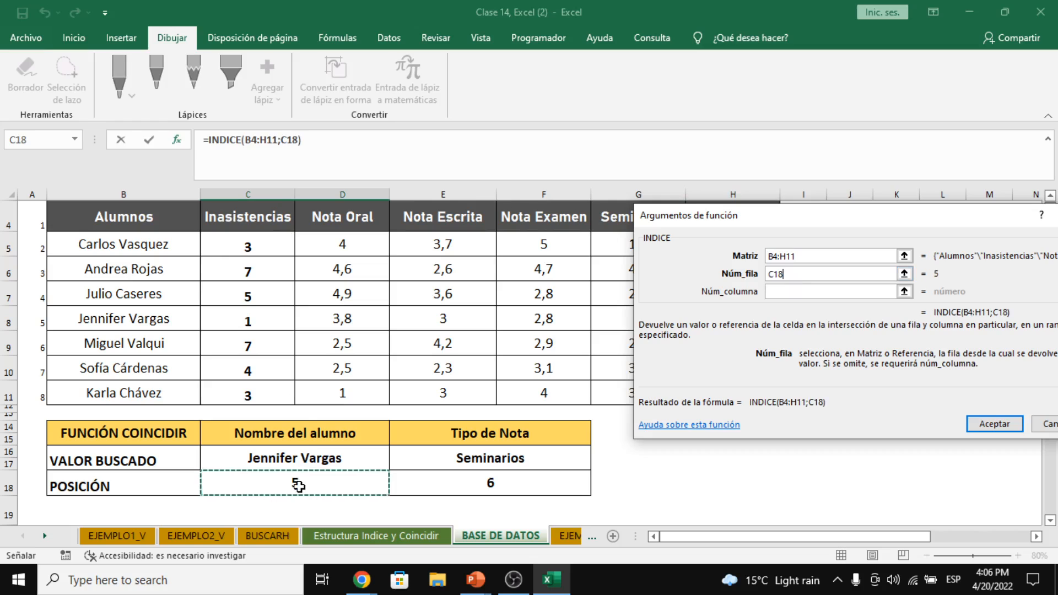
click(827, 292)
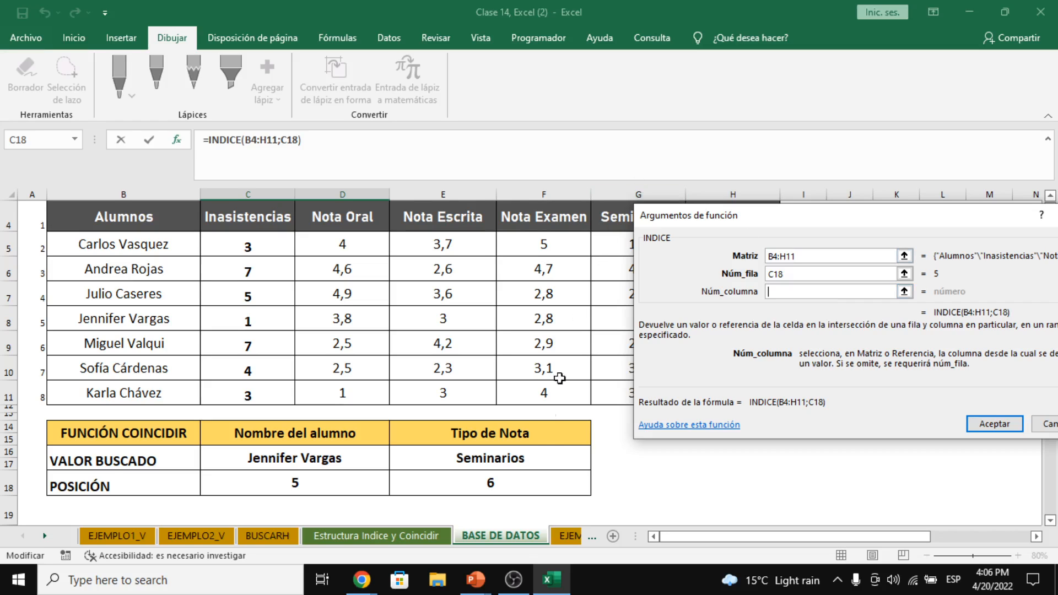
click(510, 475)
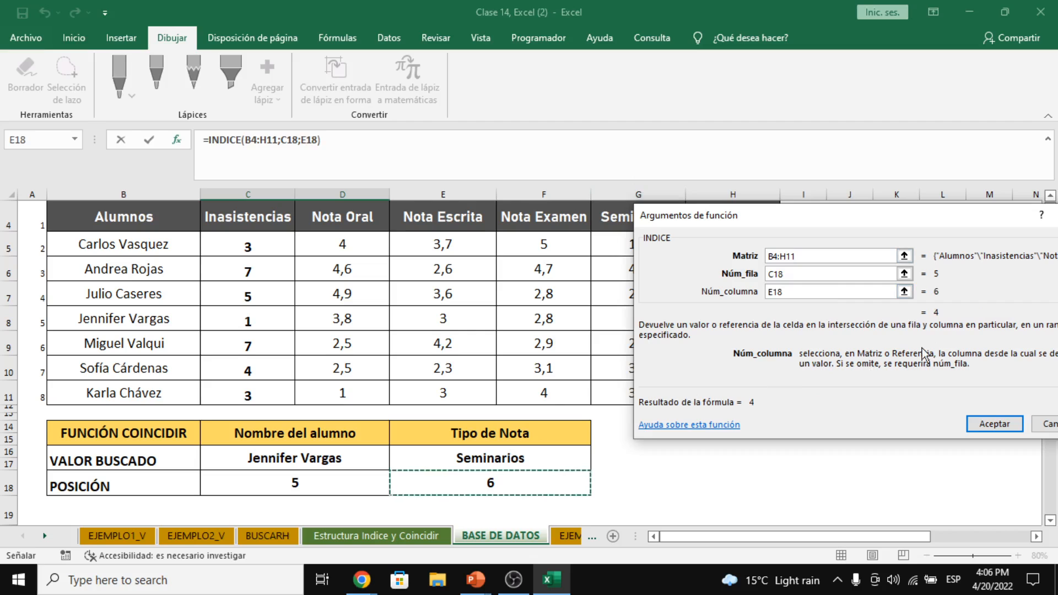
click(1011, 421)
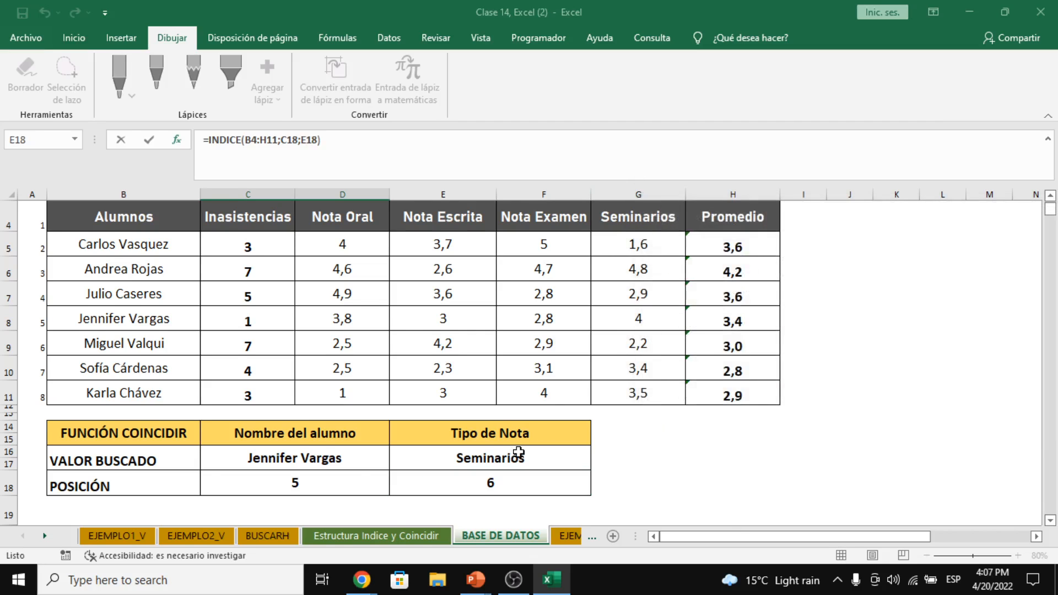
Compare the INDICE result in C22 with the lookup values in C16 and E16, the position in C18 and the grades table
scroll(362, 468, up, 1)
scroll(351, 475, down, 2)
click(338, 453)
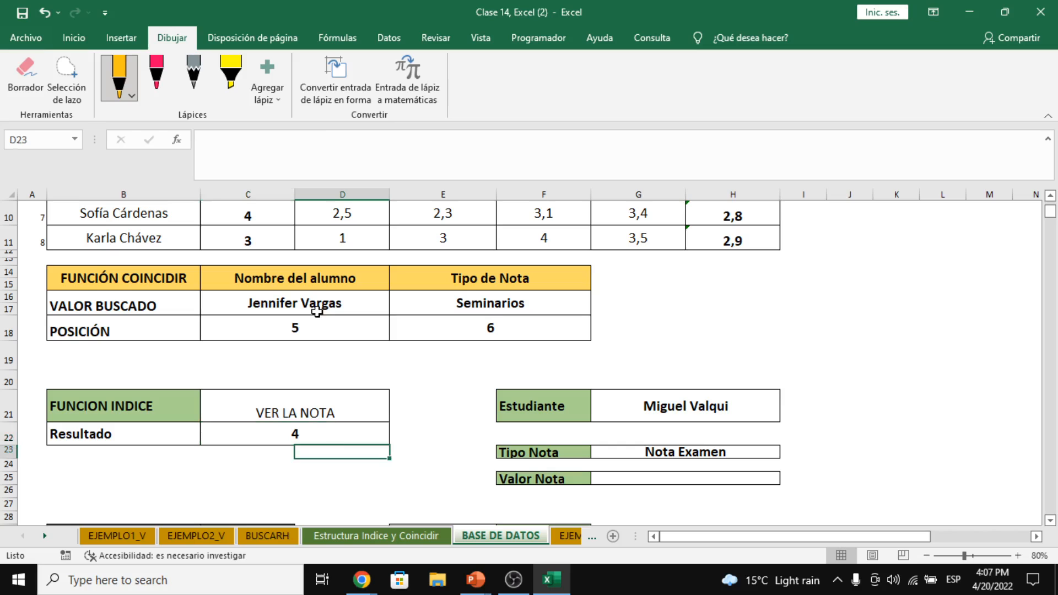
click(318, 305)
click(509, 297)
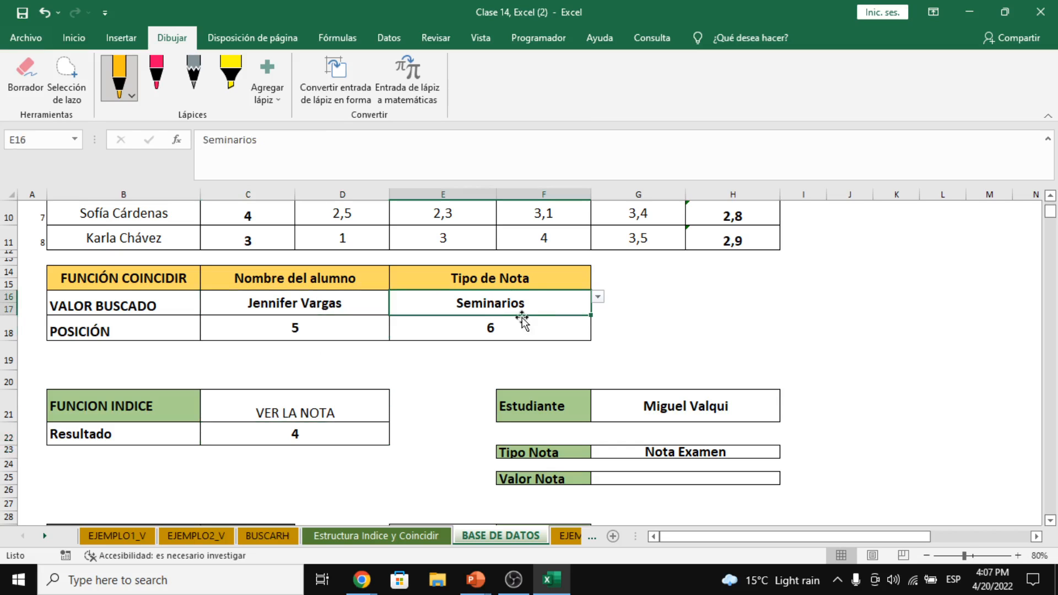
click(318, 340)
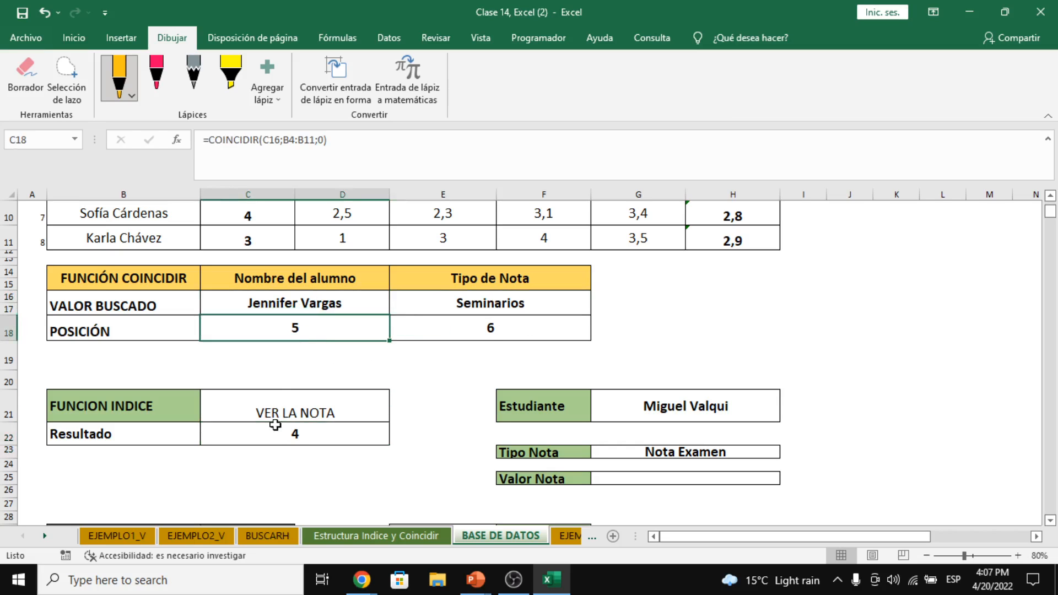
click(284, 441)
scroll(285, 447, up, 1)
scroll(281, 438, up, 2)
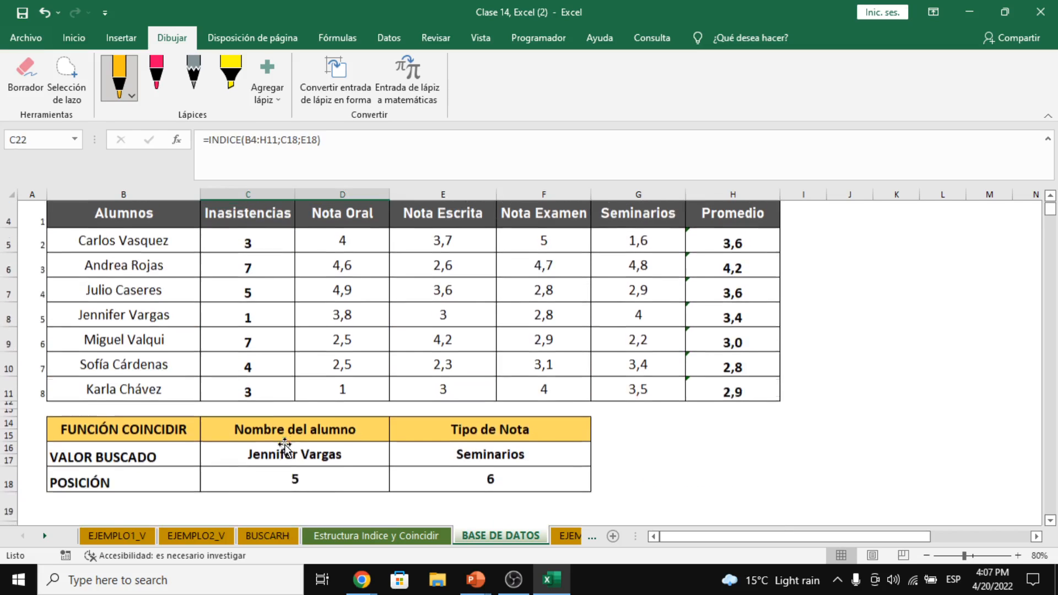
Reopen the INDICE arguments in C22, replace Matriz with B5:H11 to exclude the header row, and accept the function
scroll(265, 386, down, 2)
click(177, 139)
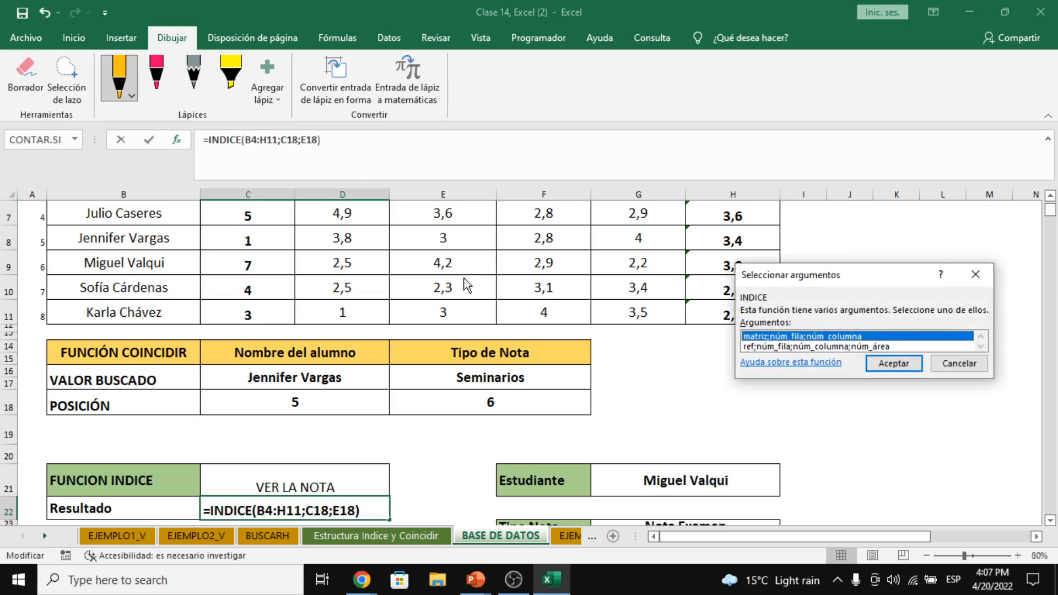
click(898, 361)
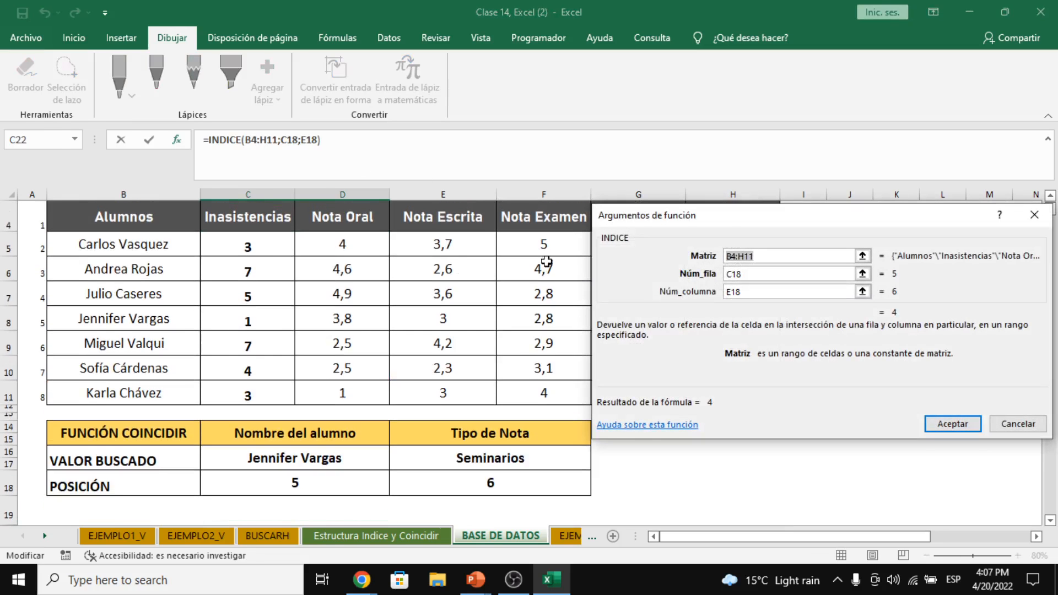
scroll(430, 273, up, 1)
scroll(505, 277, down, 1)
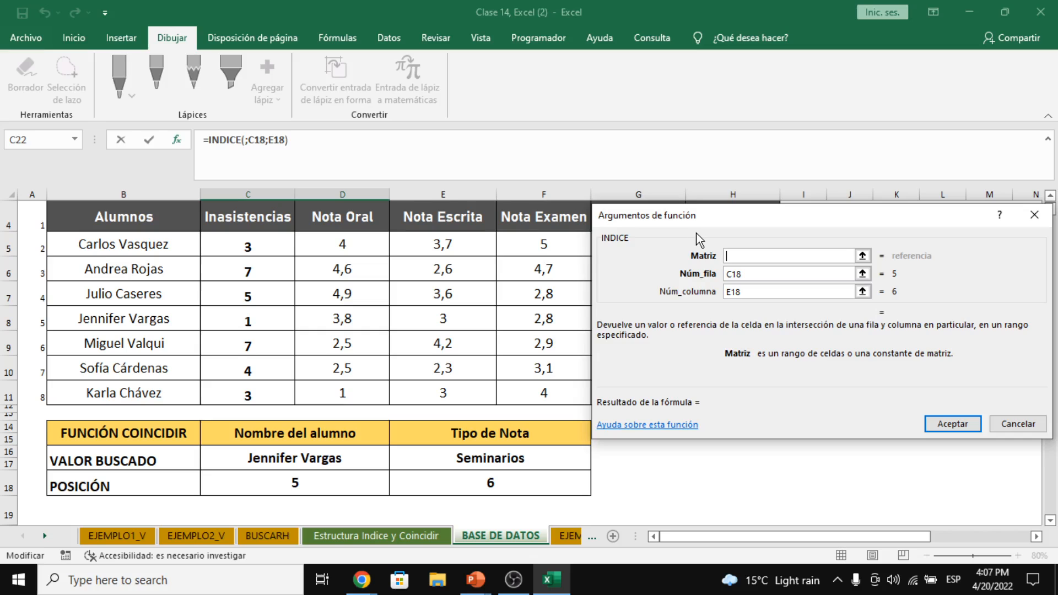
drag(172, 220, 739, 396)
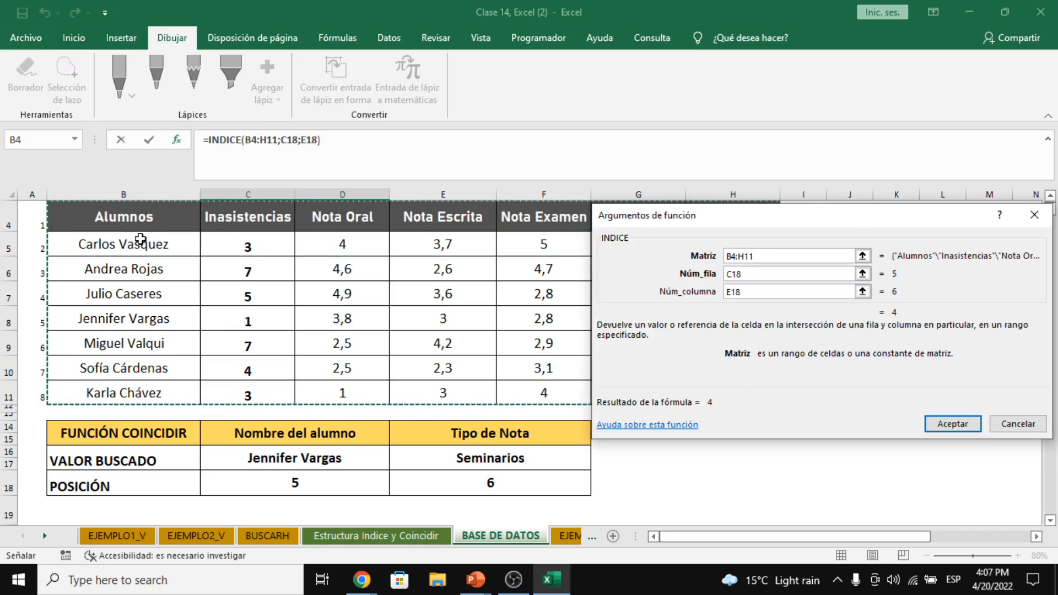
drag(167, 243, 699, 393)
click(947, 425)
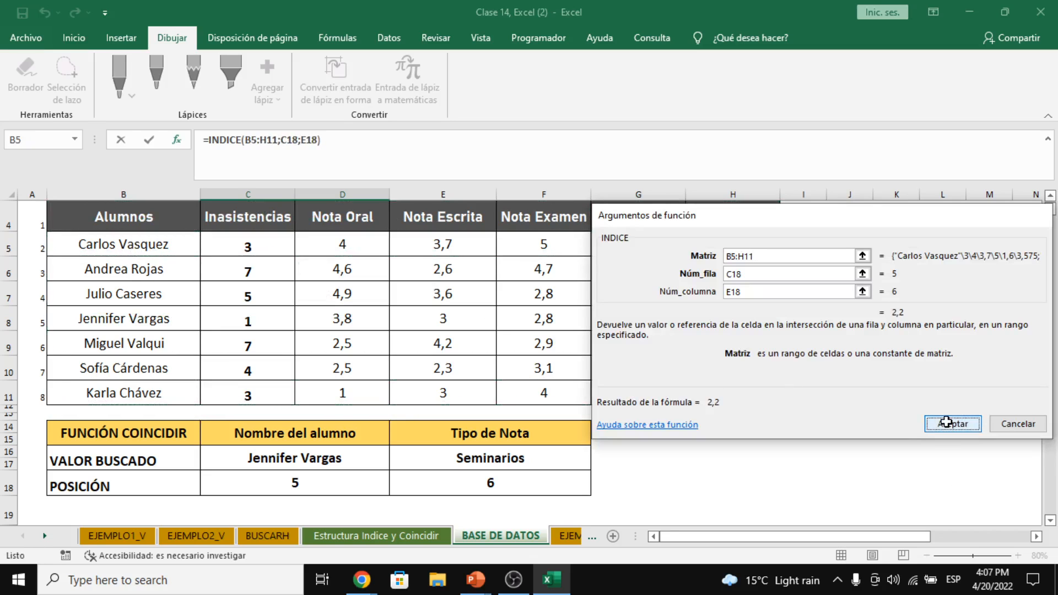
Examine the INDICE formula and result in C22 against the student names in B5:B11
click(318, 463)
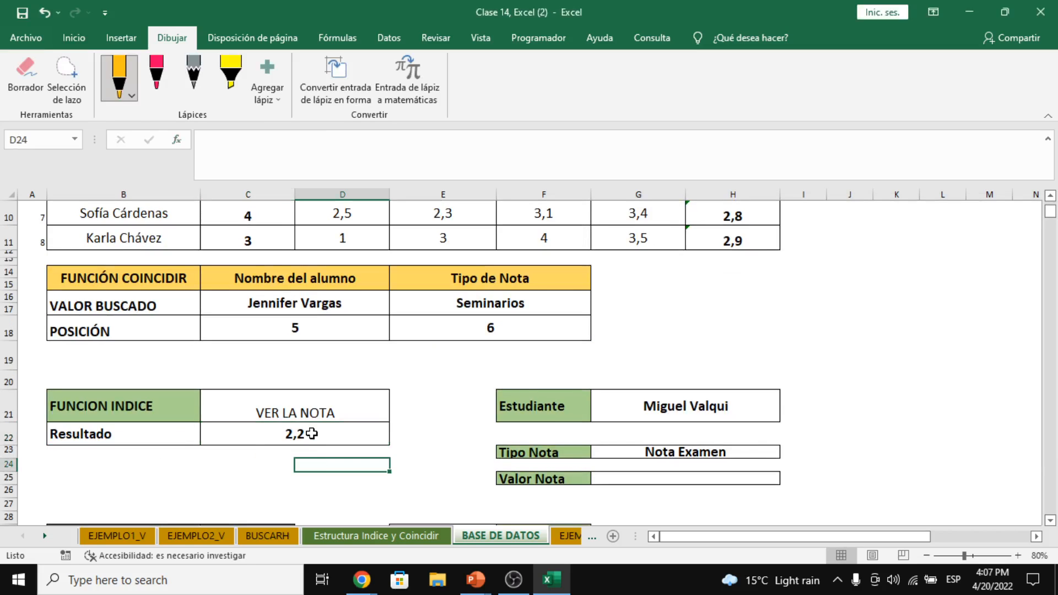
click(311, 433)
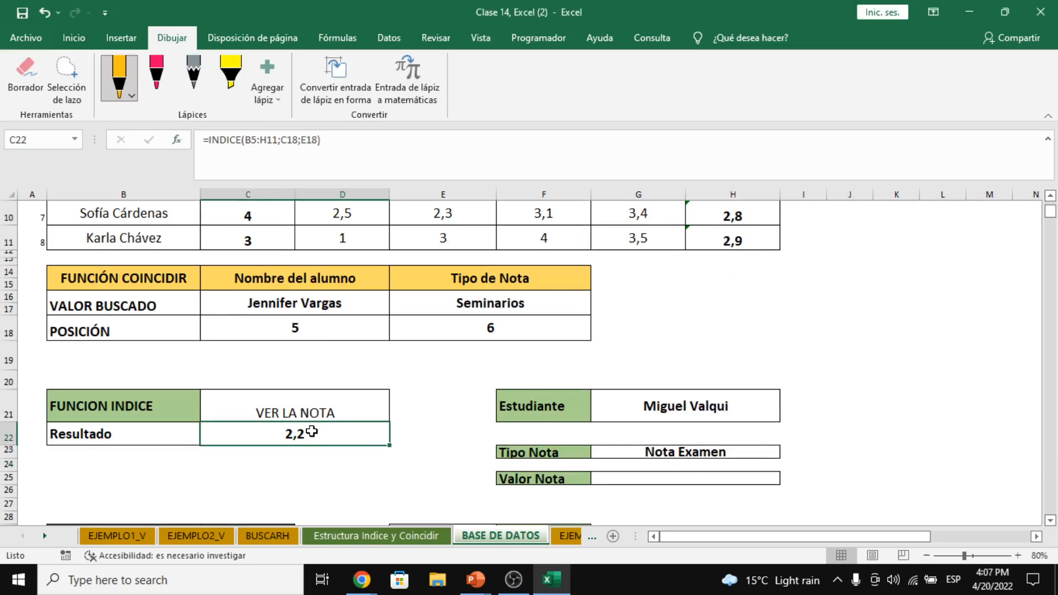
scroll(312, 433, up, 1)
scroll(511, 284, up, 1)
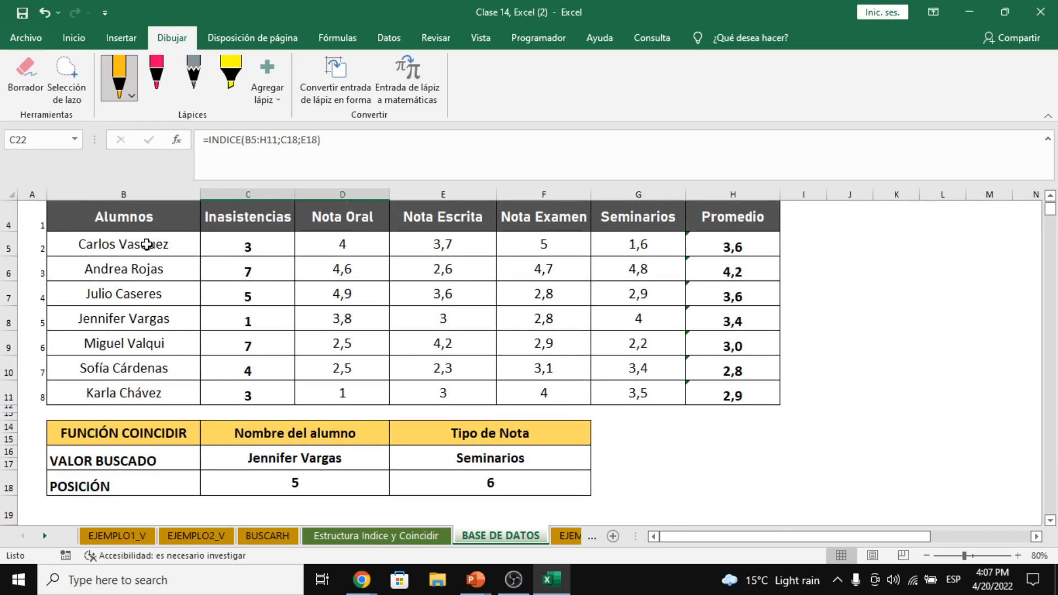
drag(147, 244, 157, 391)
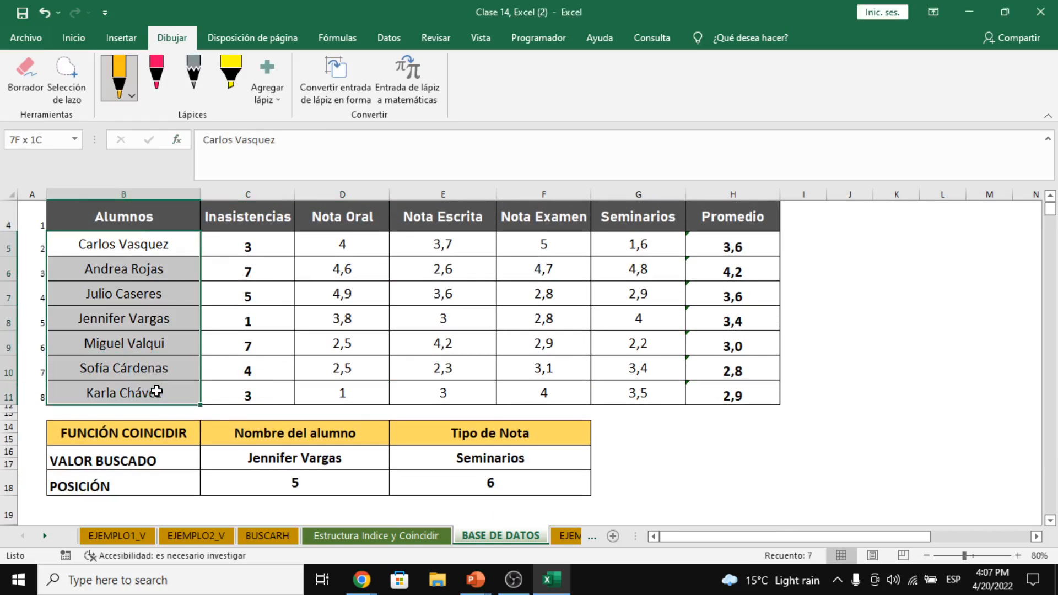
Count down the student rows from B5 to B9 and examine that row across to its Seminarios grade in G9
click(159, 245)
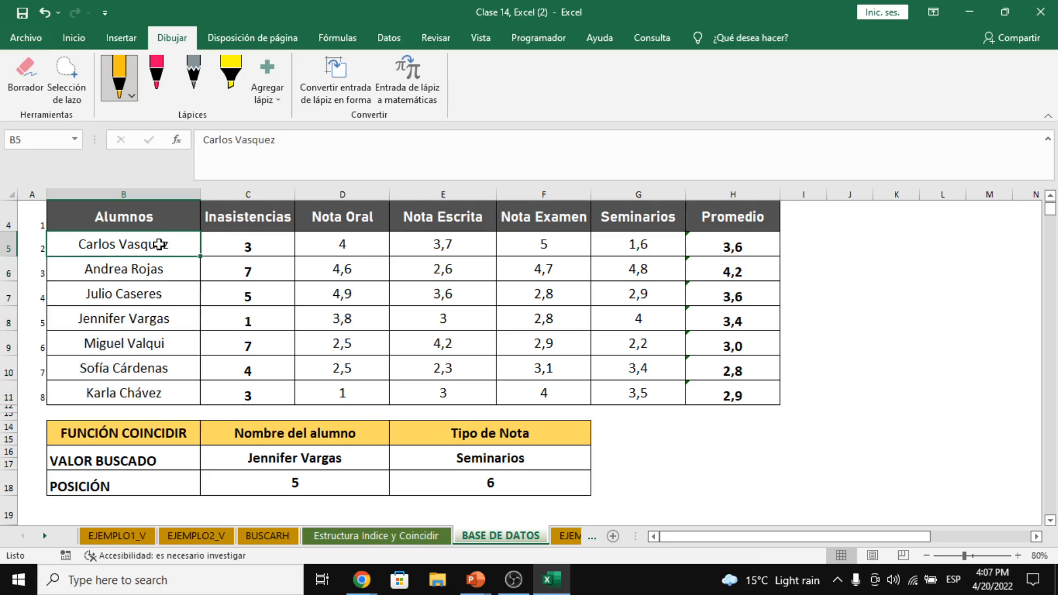
click(162, 270)
click(154, 299)
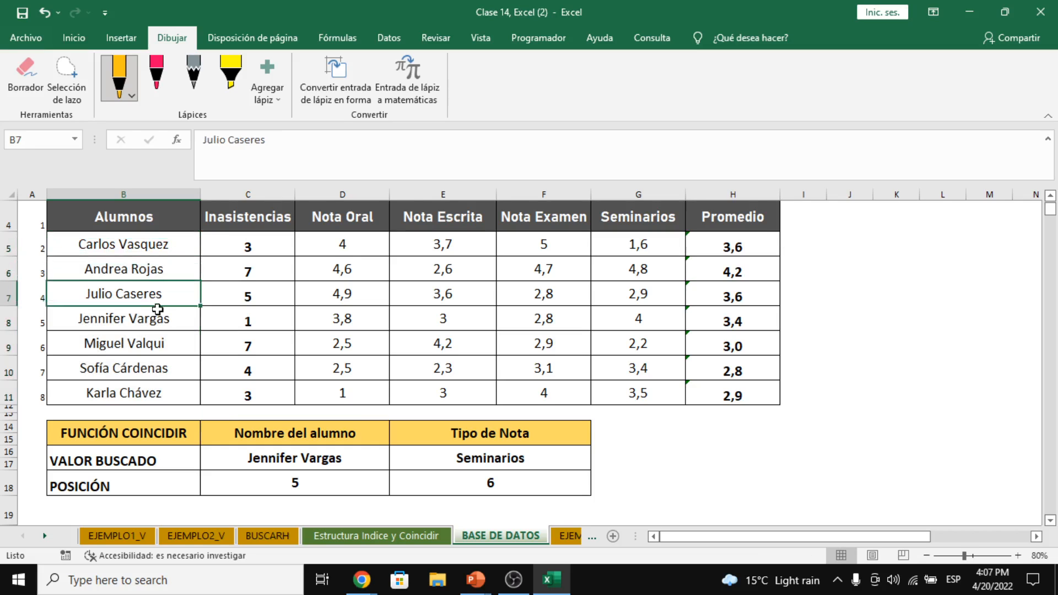
click(157, 310)
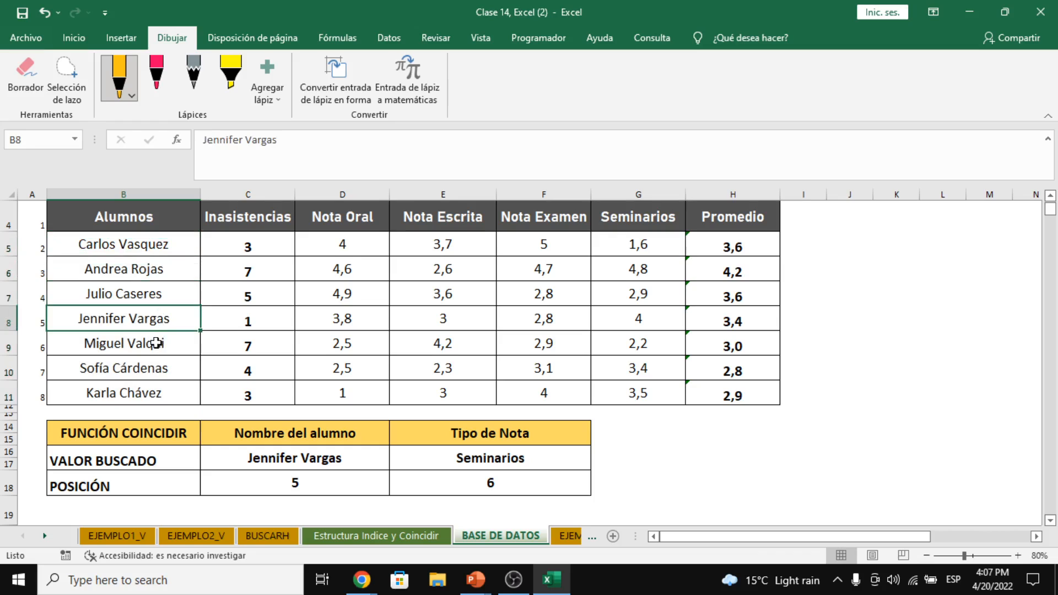
click(157, 343)
drag(159, 342, 670, 342)
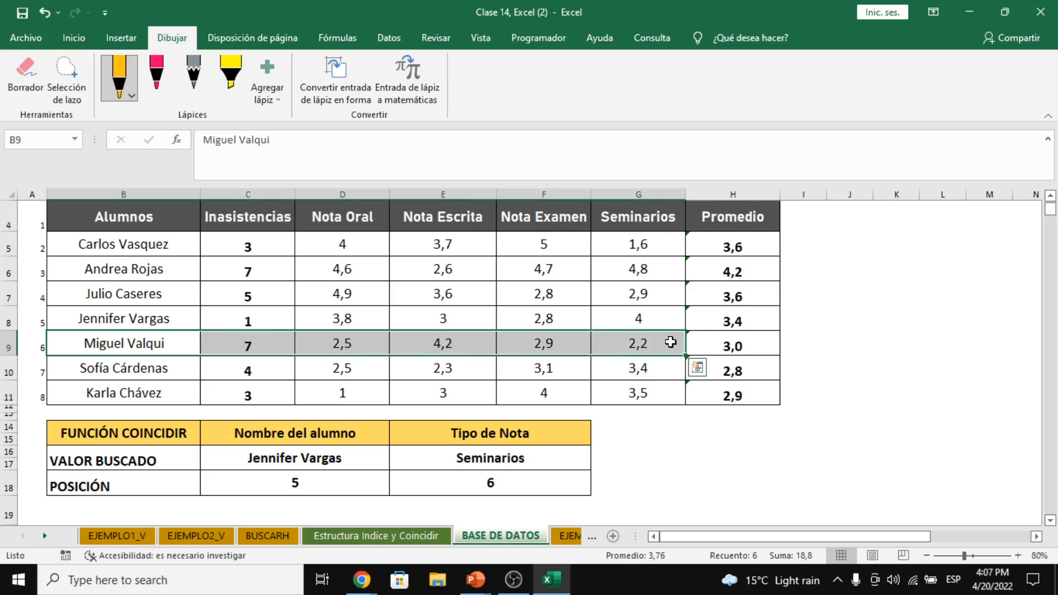
click(670, 342)
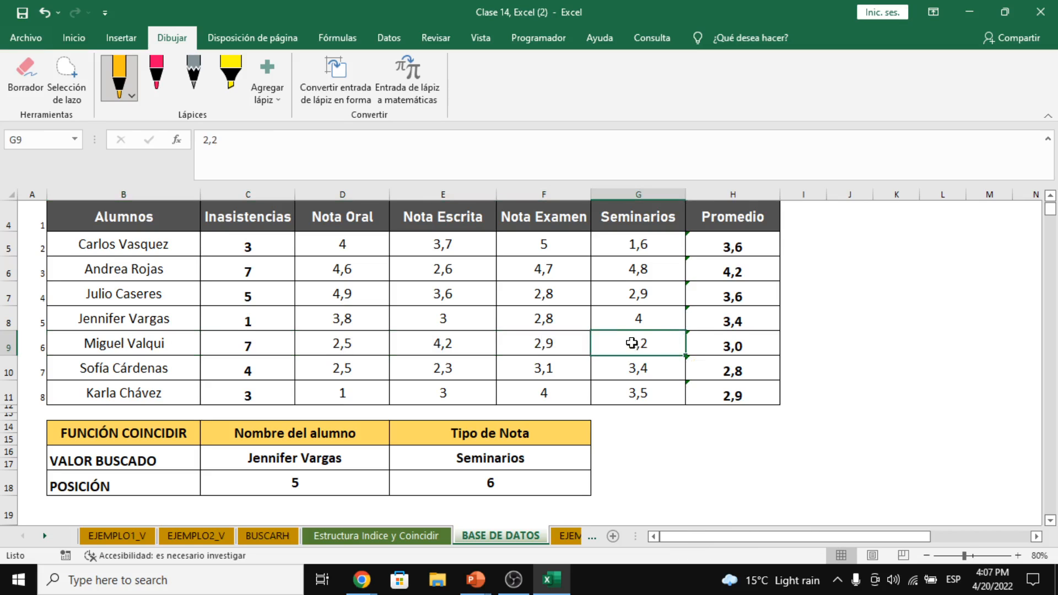
click(139, 344)
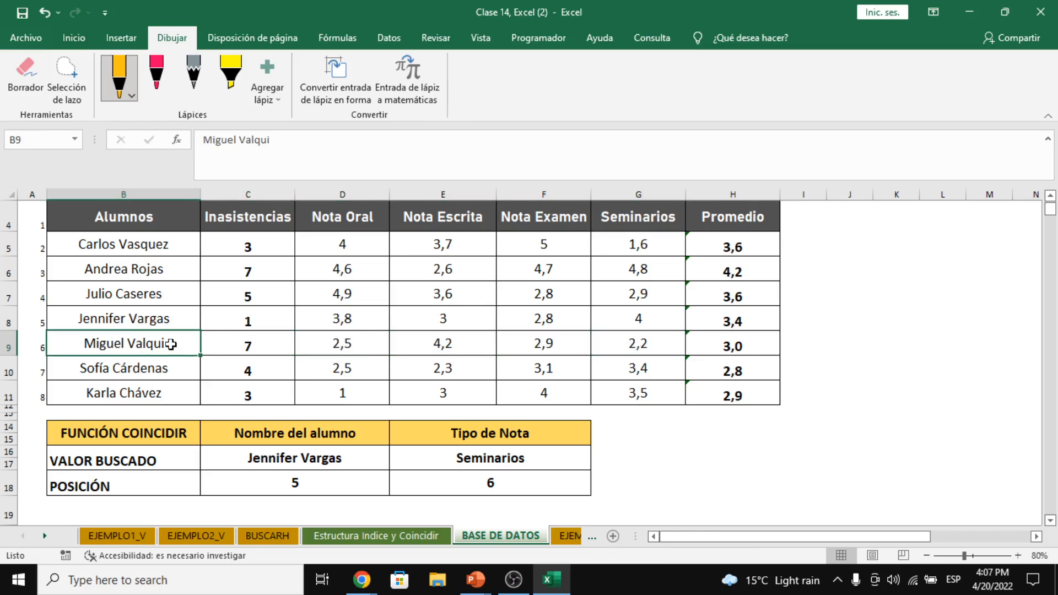
Reopen the INDICE arguments in C22, change Matriz to B4:H11 to include the header row, and accept the function
scroll(172, 346, down, 1)
scroll(172, 343, up, 1)
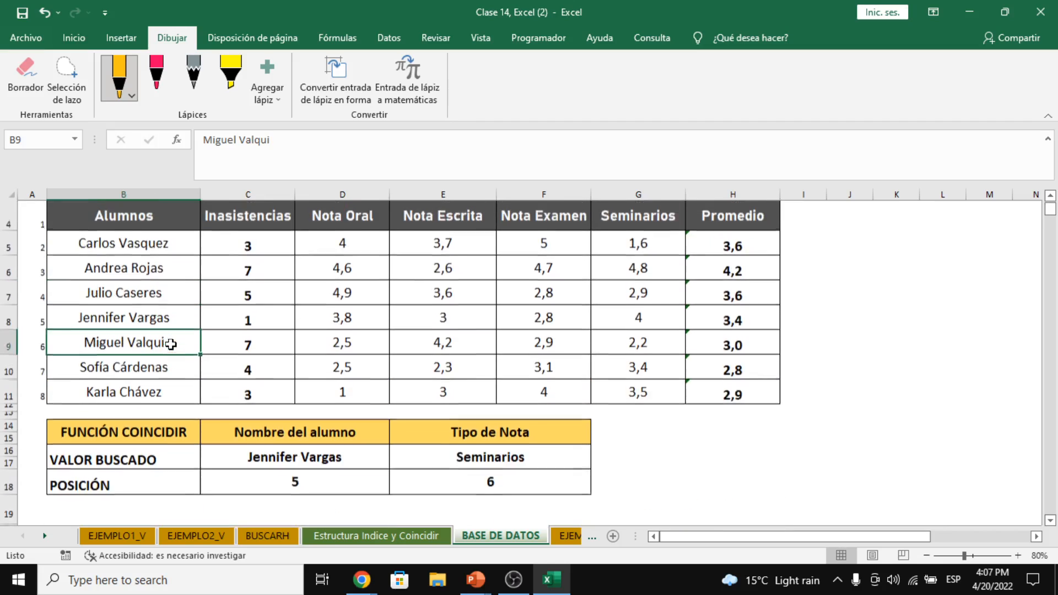
scroll(170, 339, down, 1)
scroll(190, 187, up, 1)
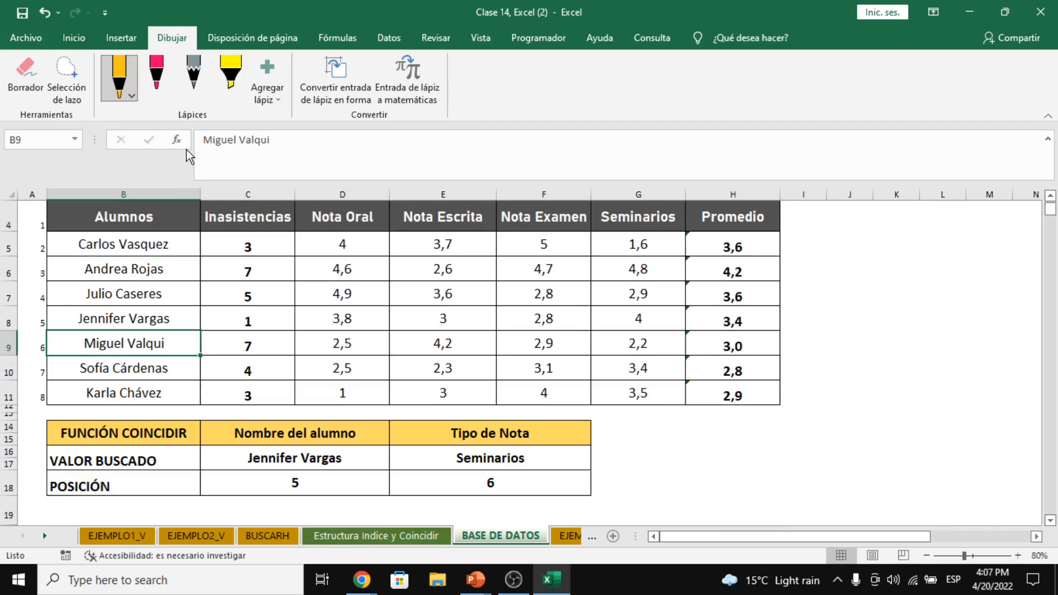
scroll(281, 471, down, 4)
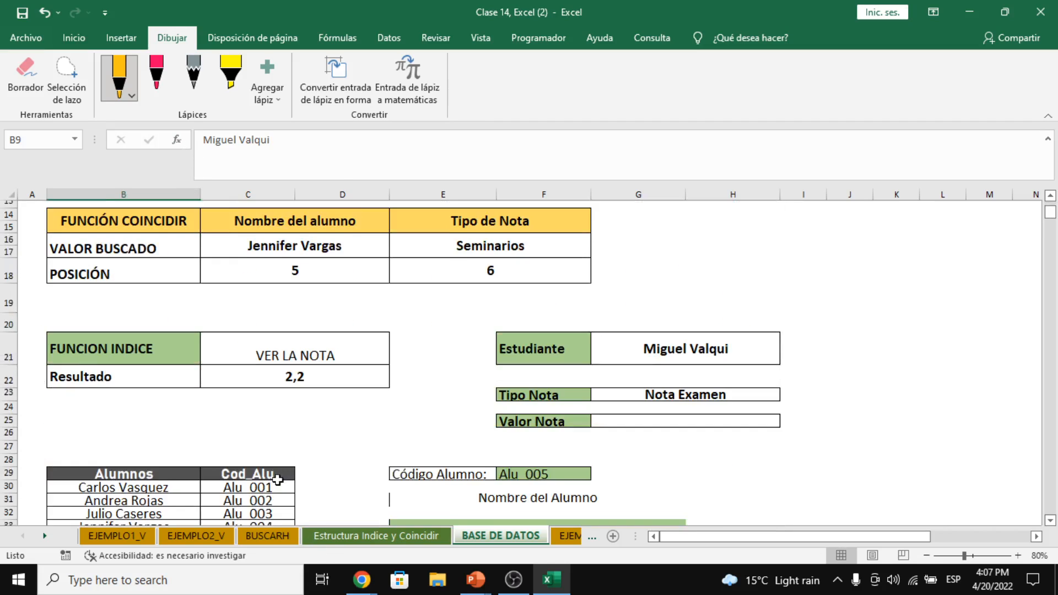
click(290, 342)
click(177, 140)
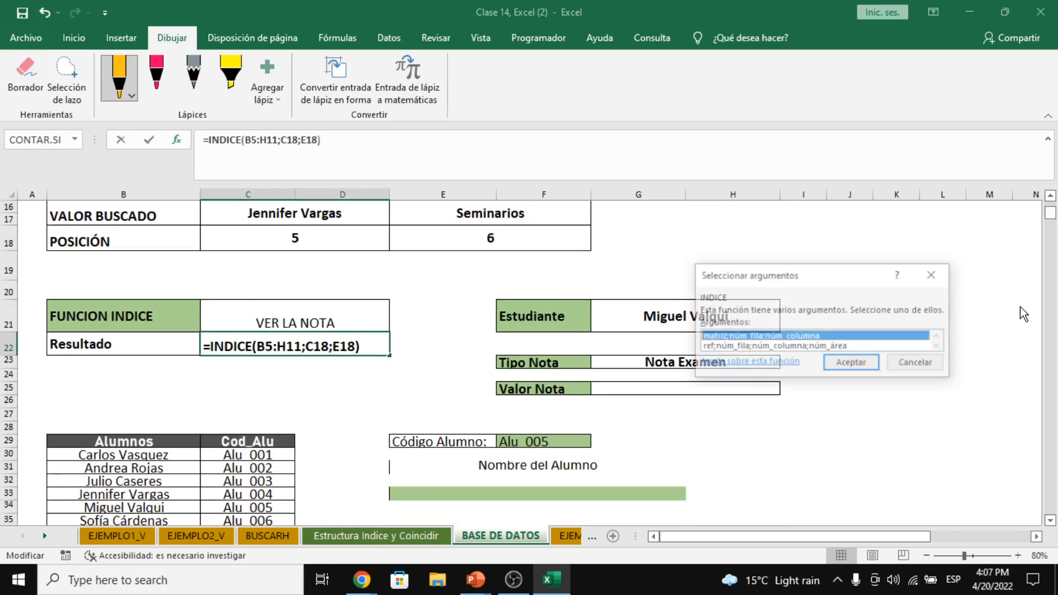
click(847, 370)
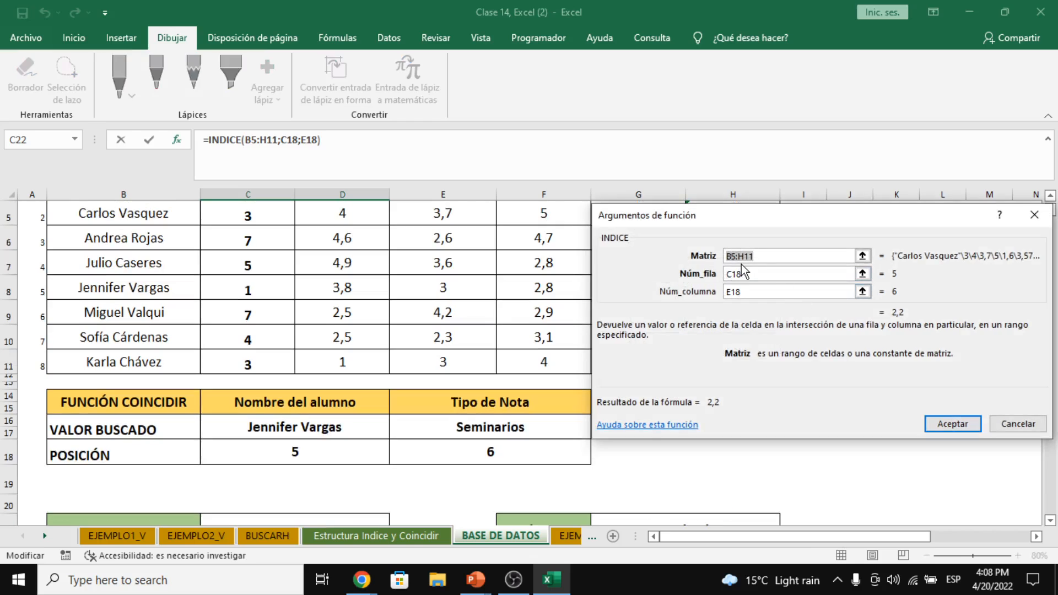
click(736, 257)
key(BackSpace)
text(4)
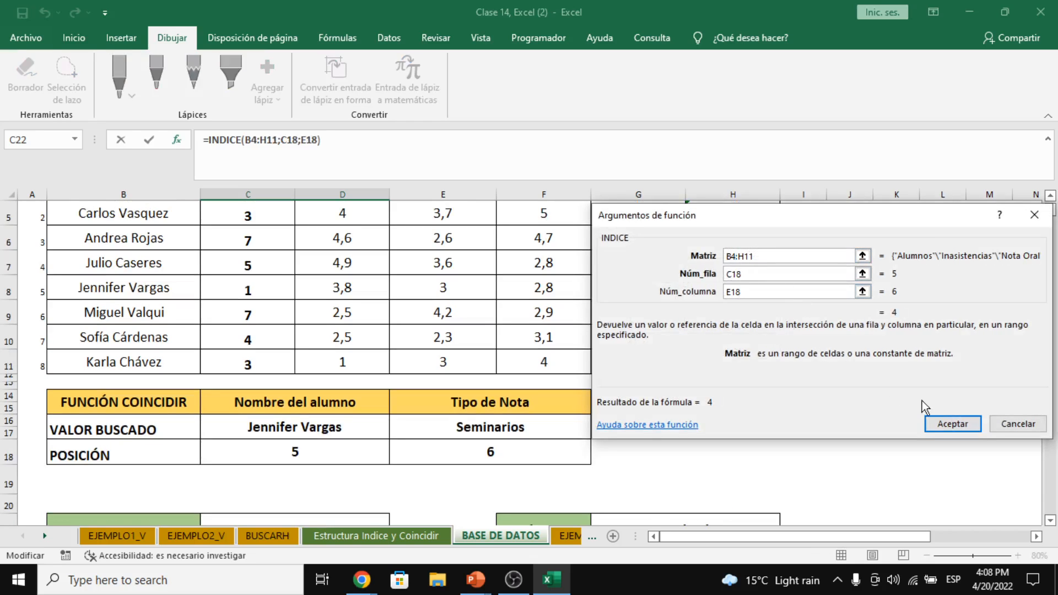
click(945, 422)
Edit the INDICE formula in C22 and replace the row argument C18 with the fixed number 5
scroll(888, 394, up, 2)
scroll(885, 393, down, 1)
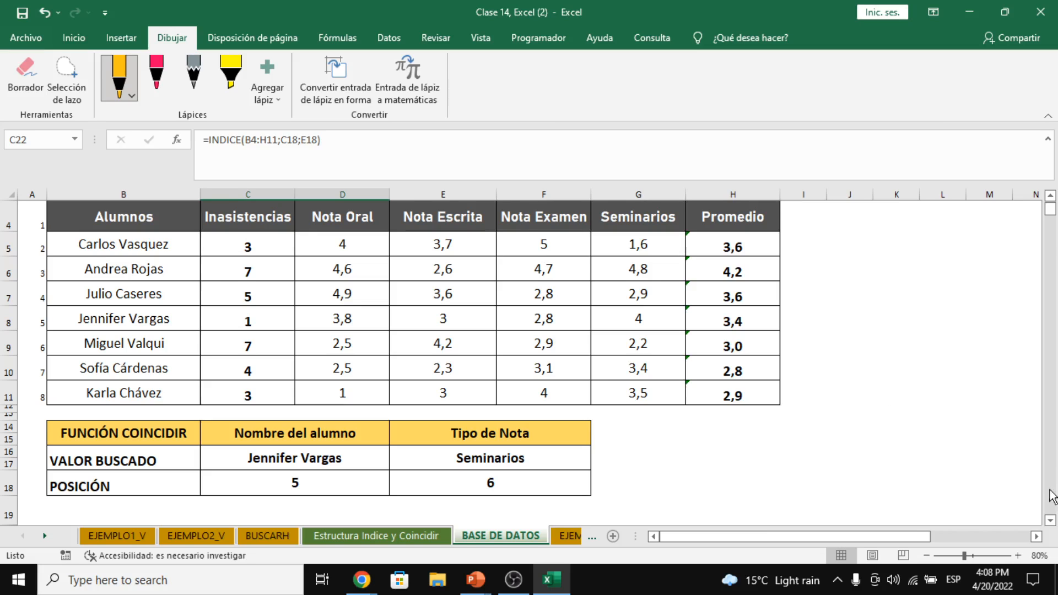
scroll(295, 458, down, 1)
scroll(295, 458, down, 1)
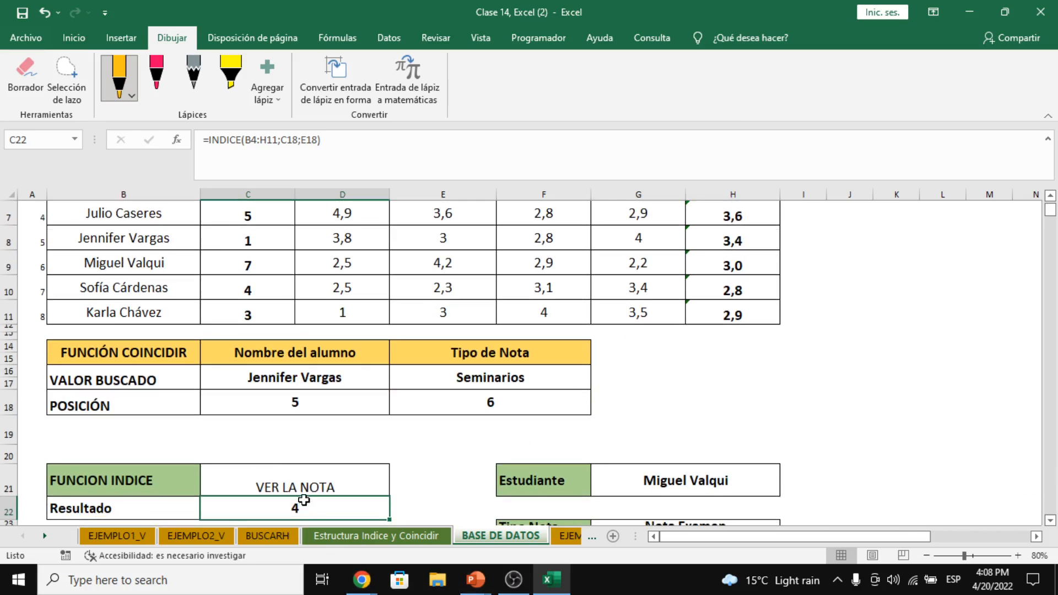
click(298, 151)
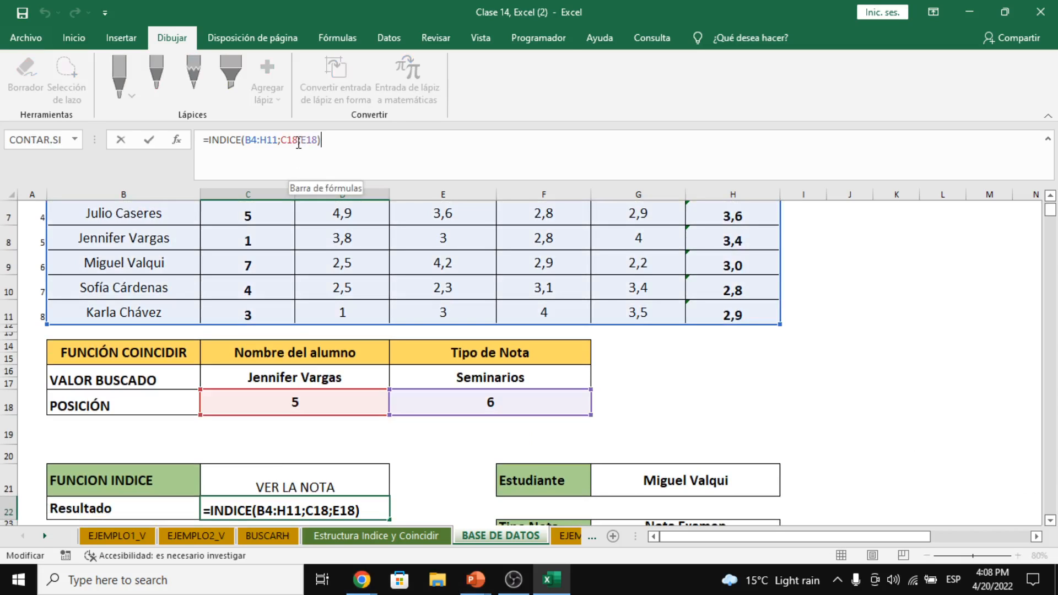
key(BackSpace)
key(BackSpace)
key(BackSpace)
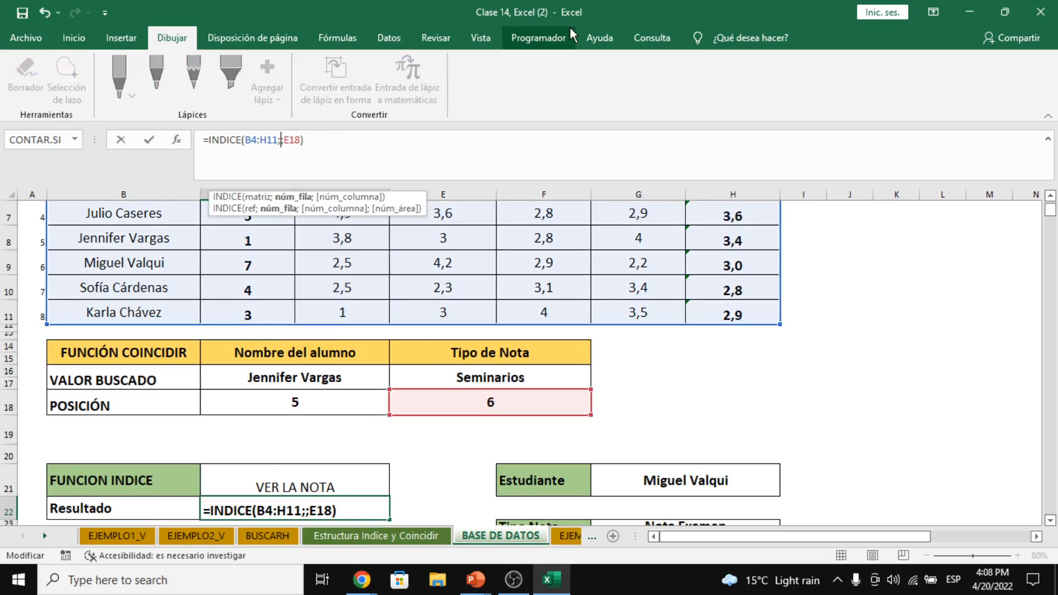
text(5)
Replace the column argument E18 with the fixed number 6 in the INDICE formula and commit it as =INDICE(B4:H11;5;6)
key(Right)
key(Right)
key(Right)
key(Right)
key(BackSpace)
key(BackSpace)
key(BackSpace)
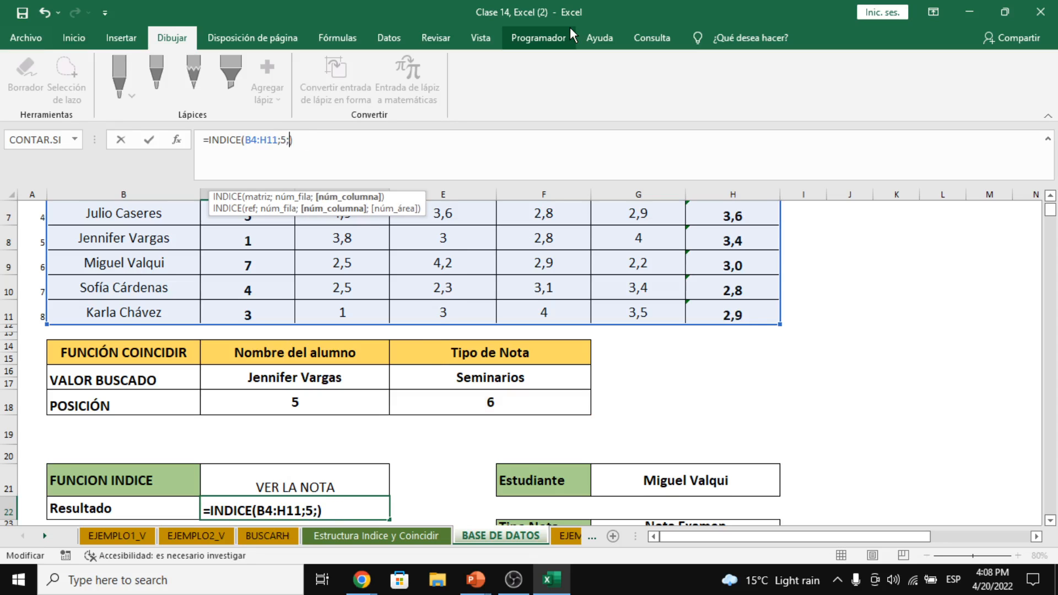
text(6)
key(Return)
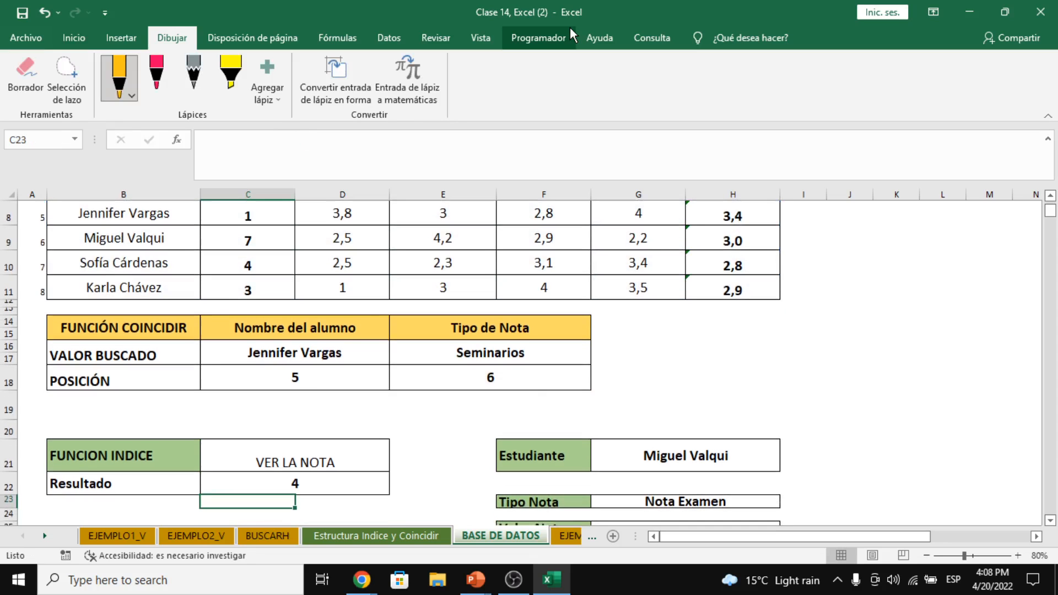
Compare the fixed-number INDICE formula and result in C22 with the lookup values, the COINCIDIR positions and the grades table
click(351, 483)
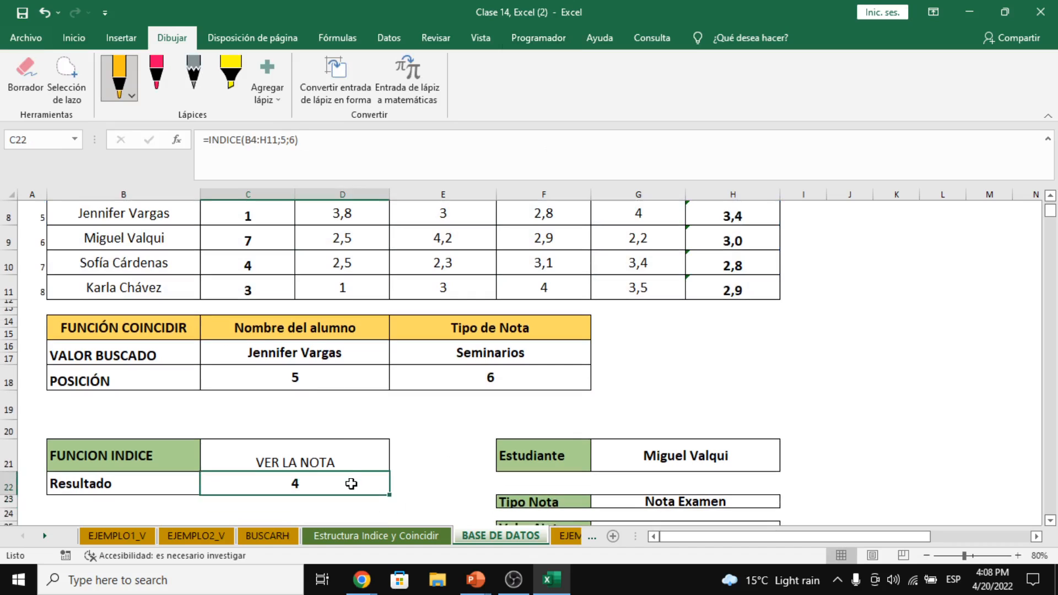
scroll(339, 411, up, 3)
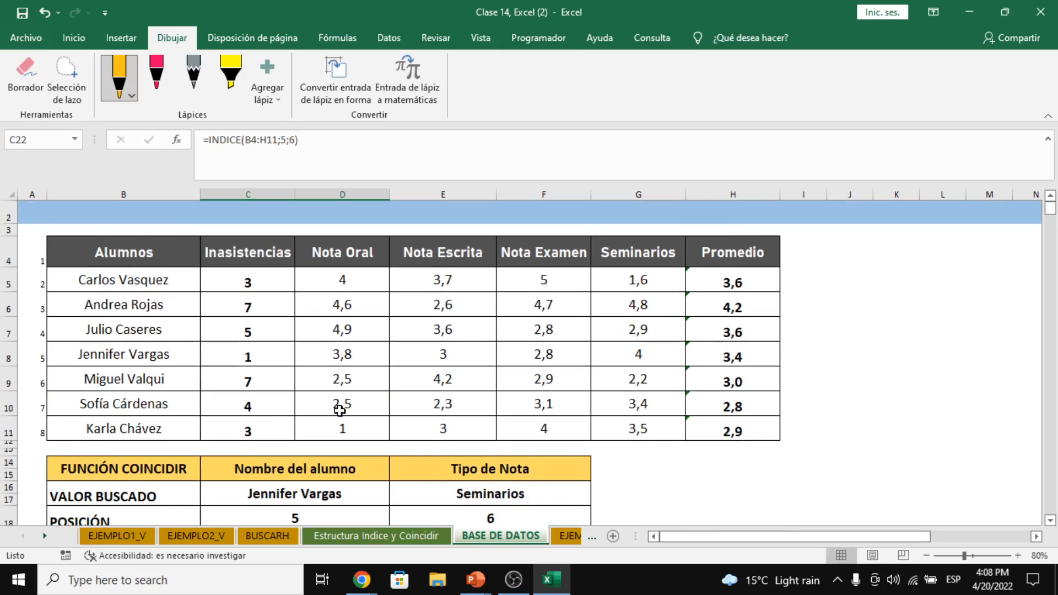
scroll(339, 411, down, 1)
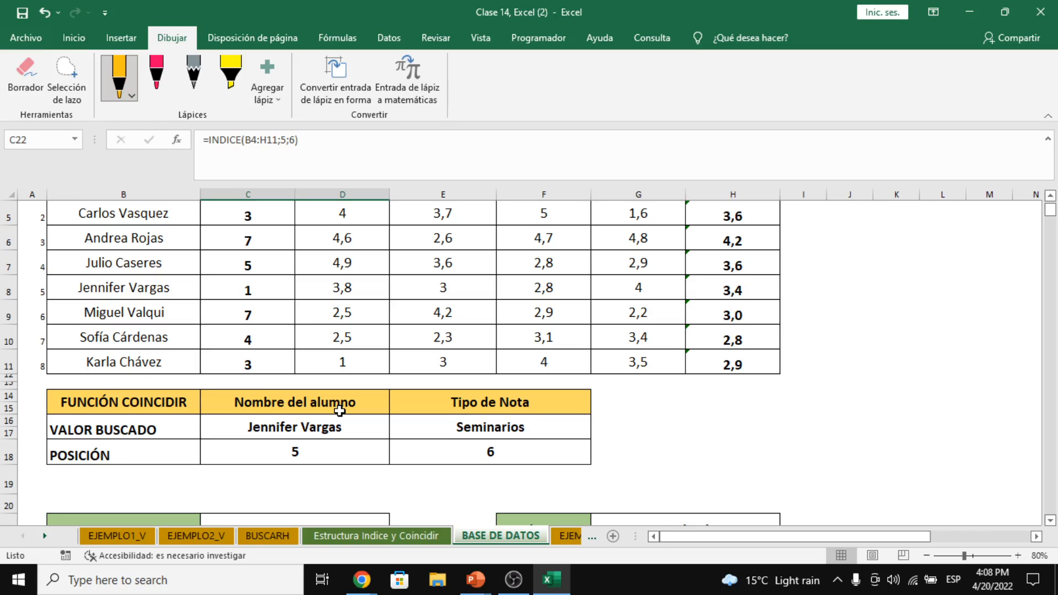
click(341, 412)
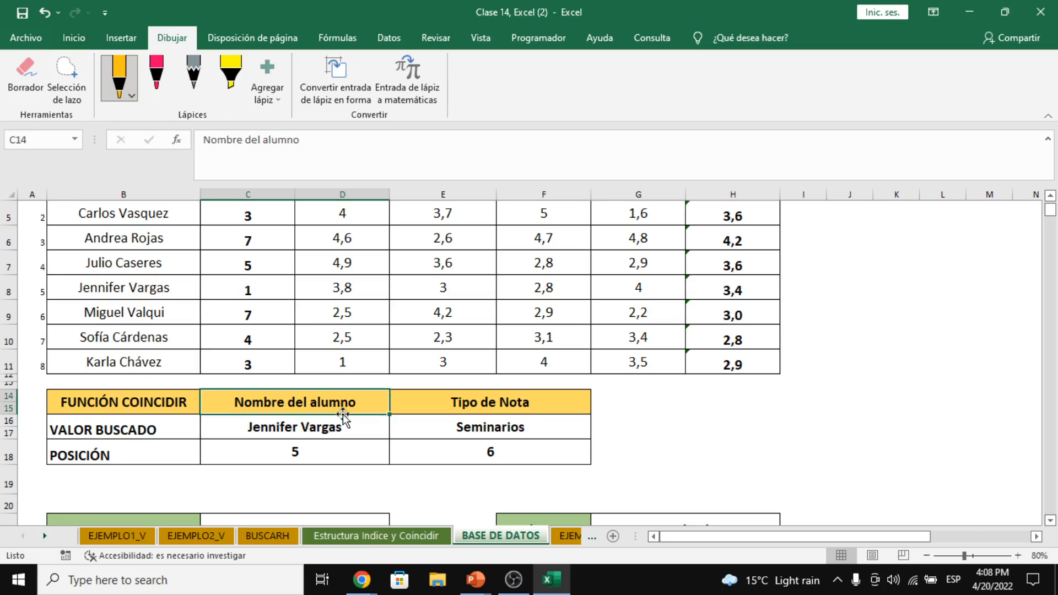
click(503, 435)
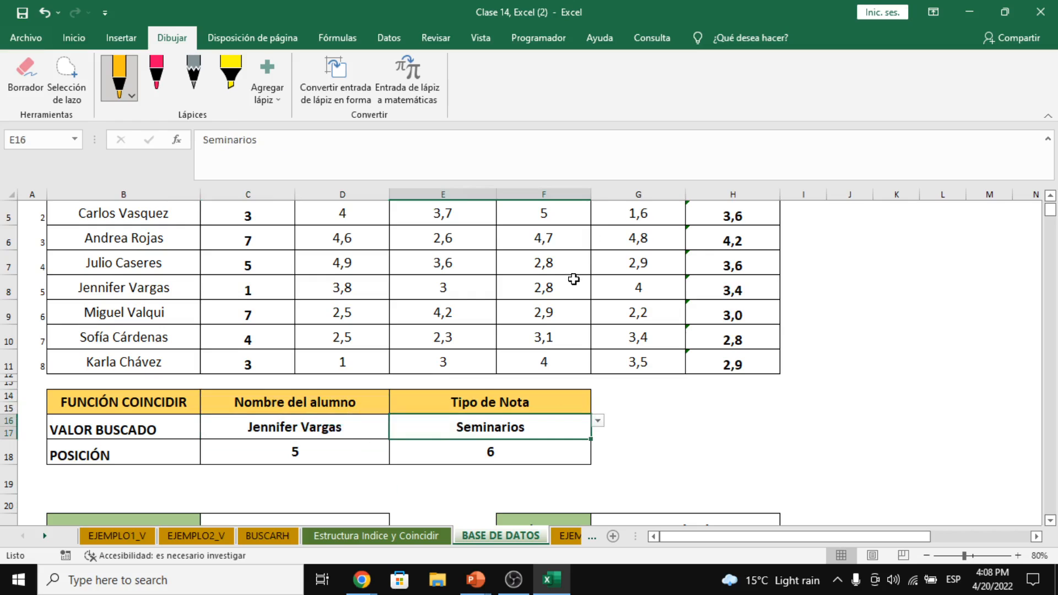
scroll(573, 280, up, 1)
click(549, 329)
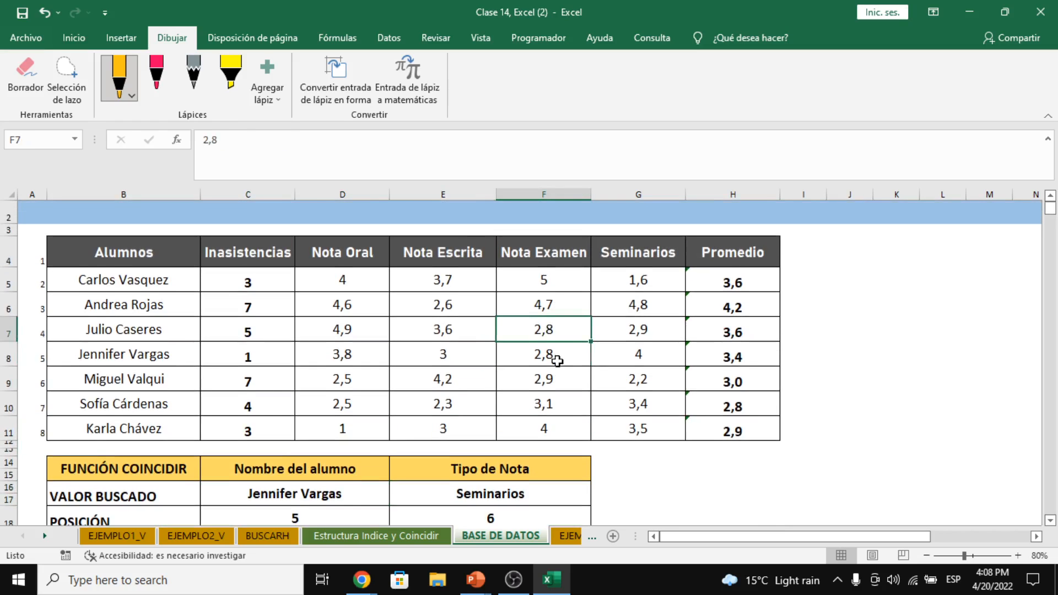
scroll(557, 361, down, 2)
click(254, 500)
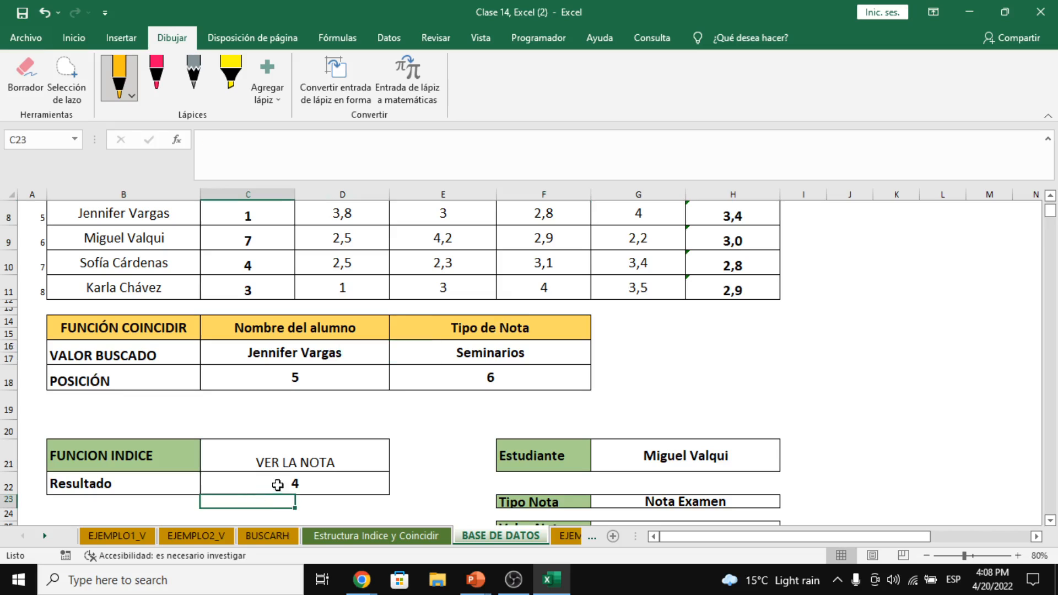
click(278, 485)
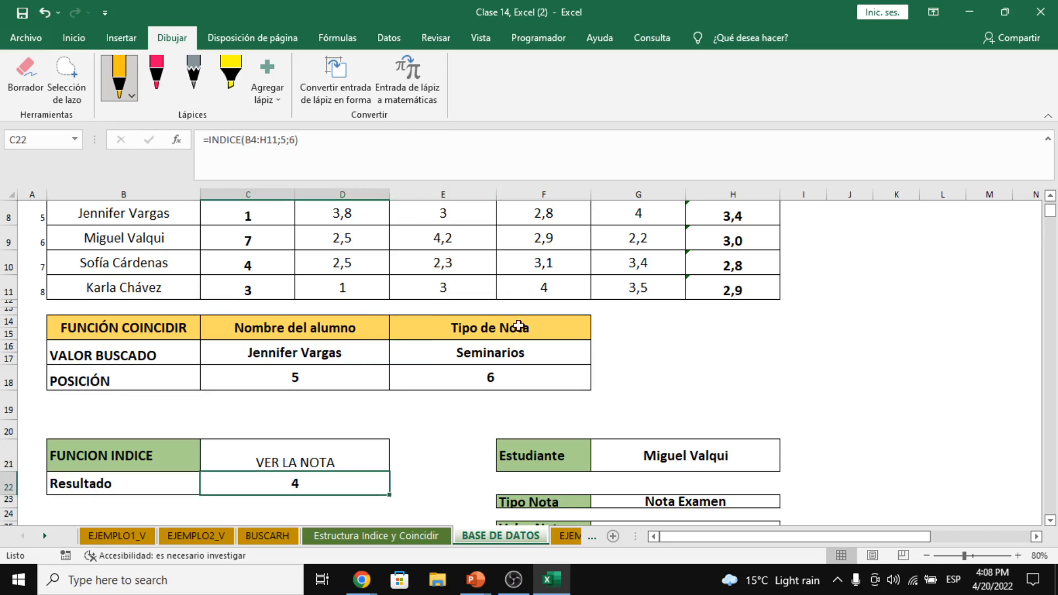
click(329, 429)
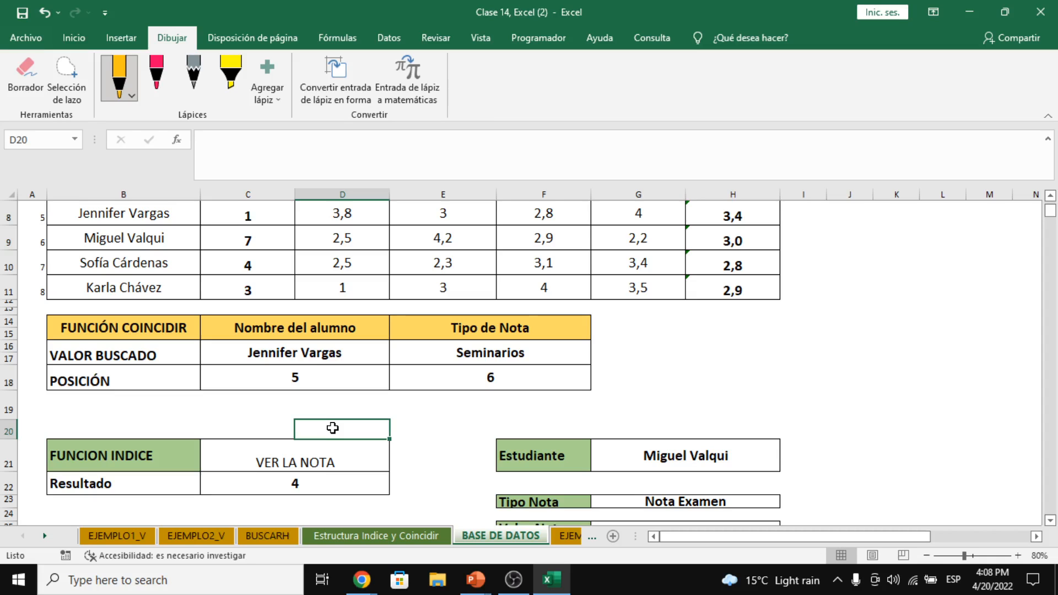
scroll(326, 428, up, 2)
click(276, 334)
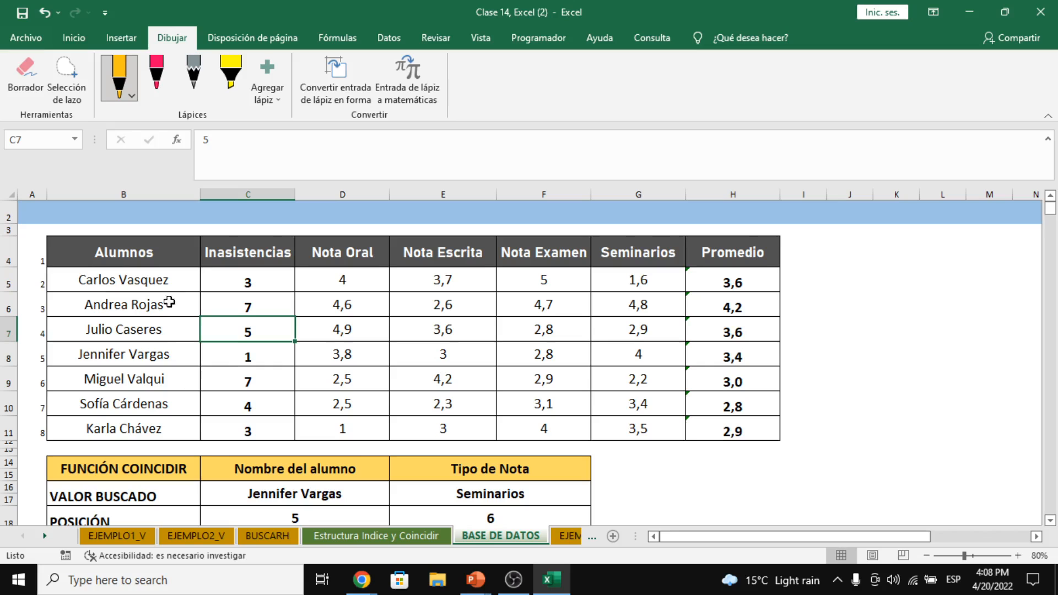
scroll(703, 342, down, 2)
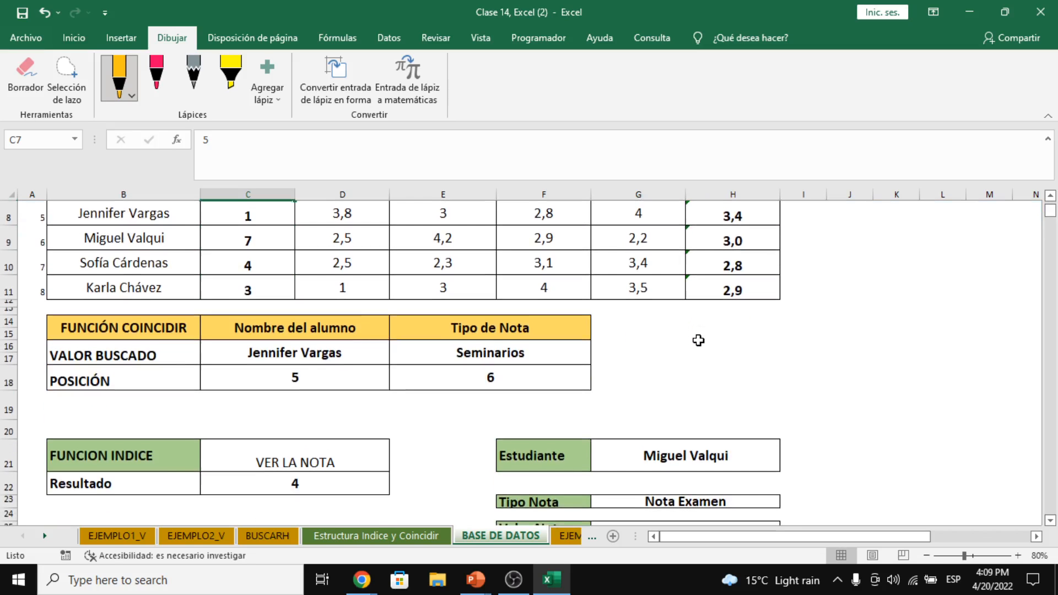
click(333, 480)
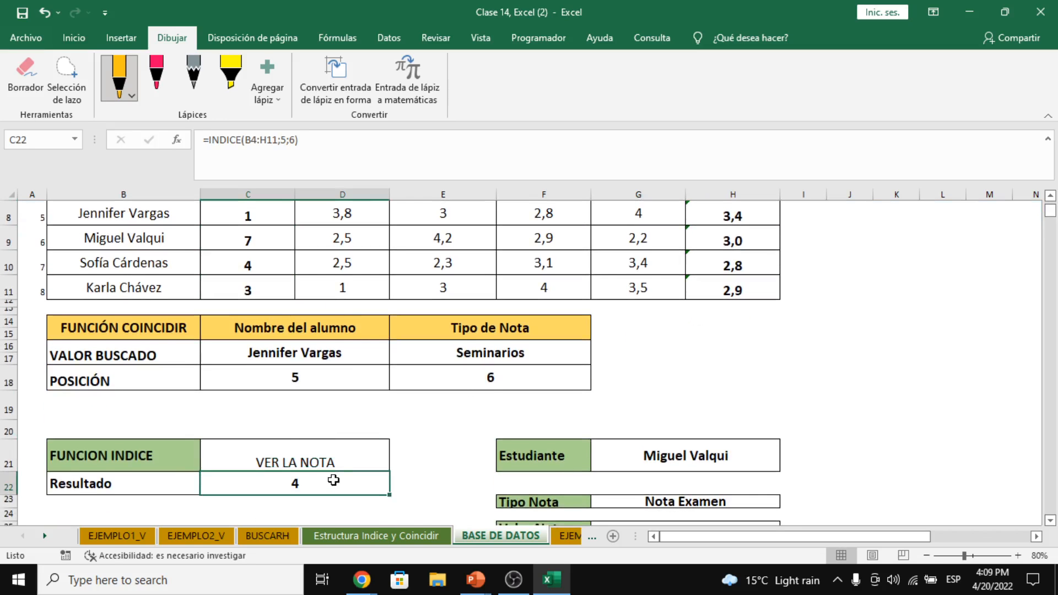
scroll(333, 480, down, 1)
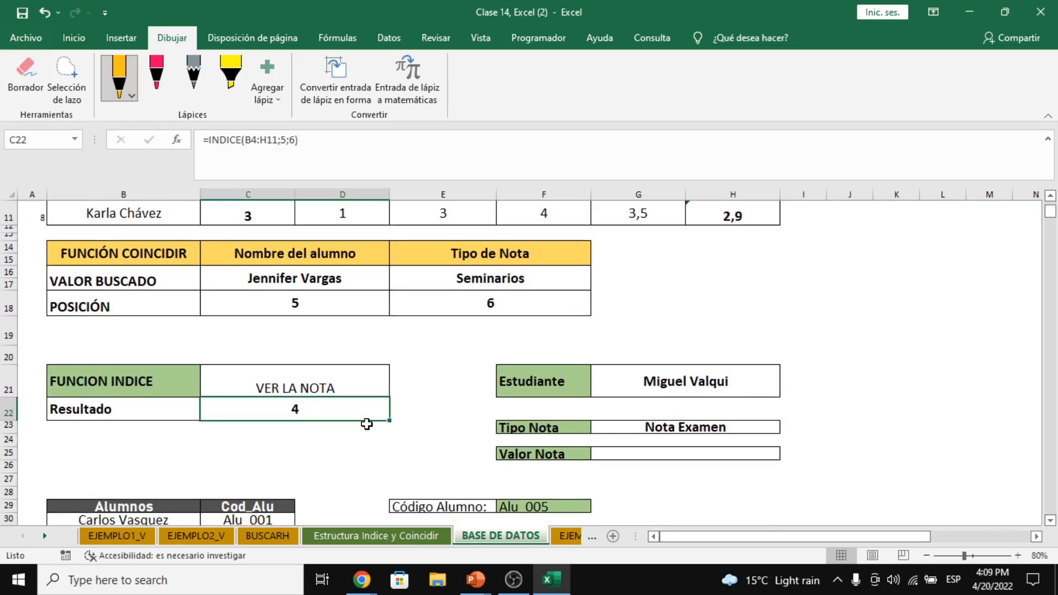
mouse_move(362, 580)
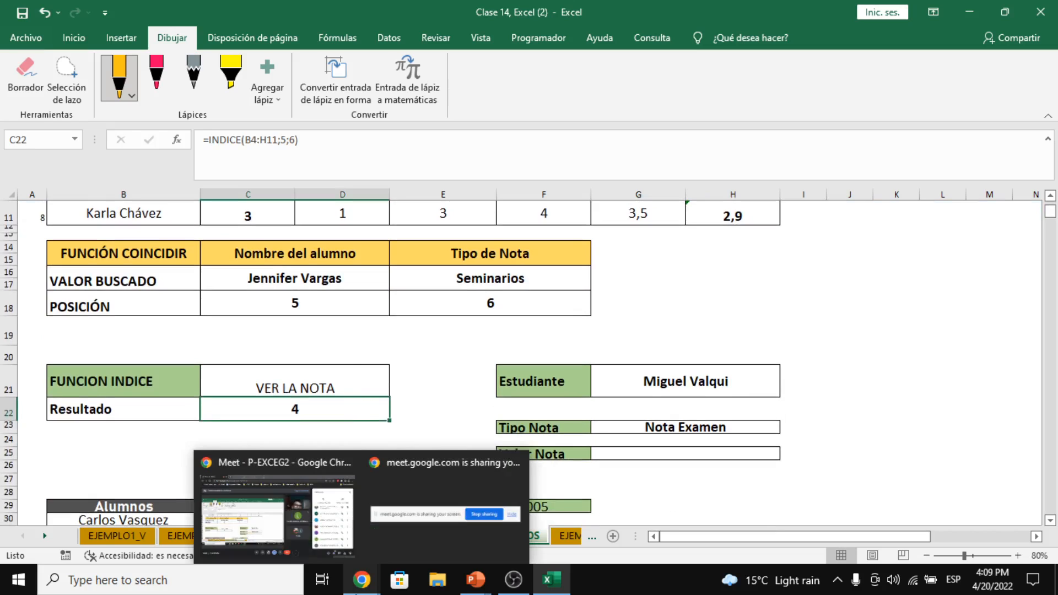
Examine the COINCIDIR positions in C18 and E18 and the INDICE formula in C22 as a model for the empty Valor Nota cell G25
click(685, 455)
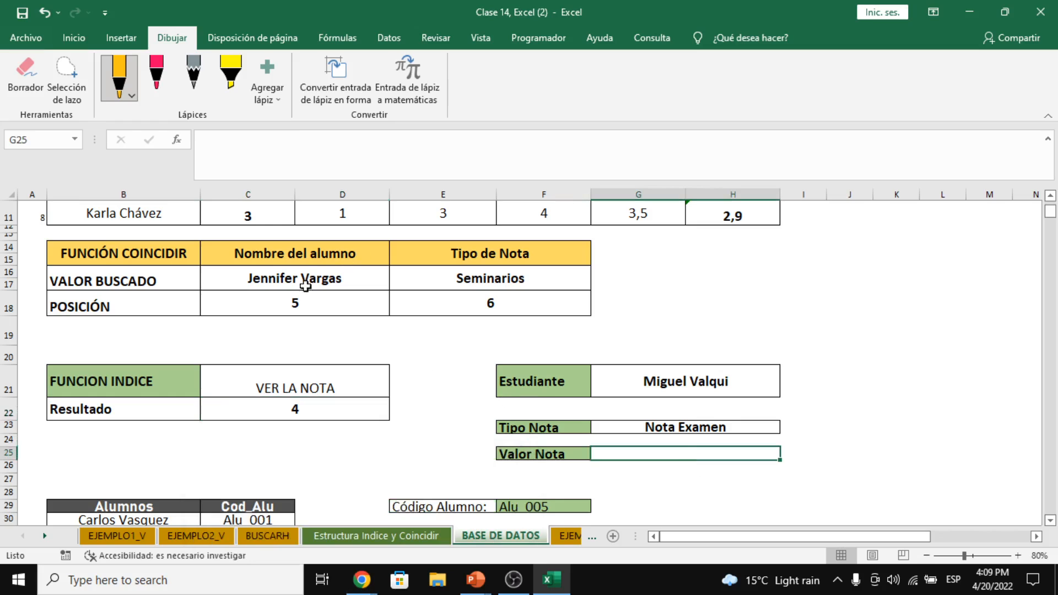
click(298, 302)
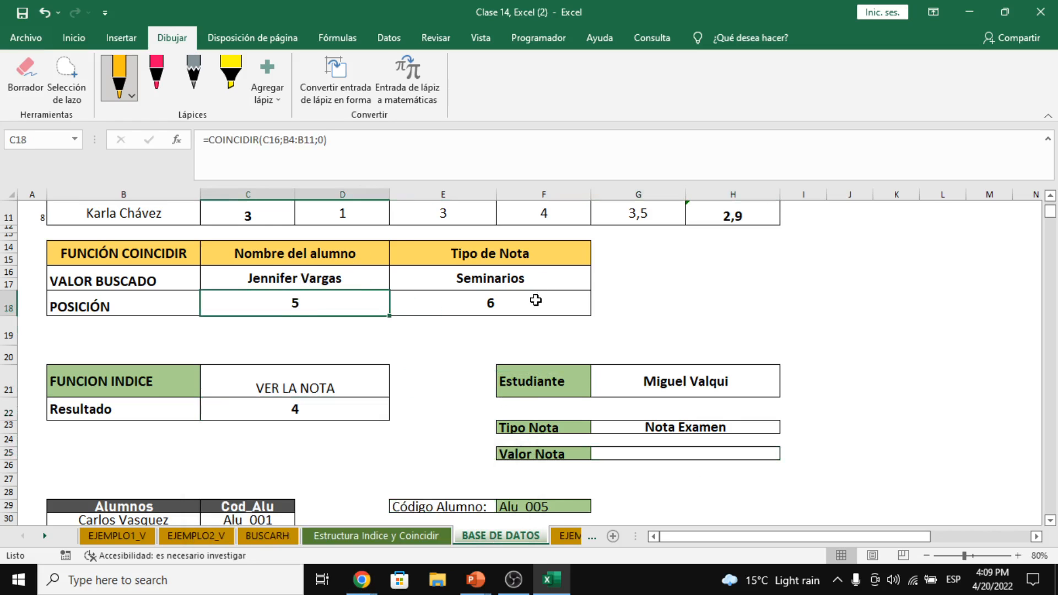
click(533, 301)
click(322, 407)
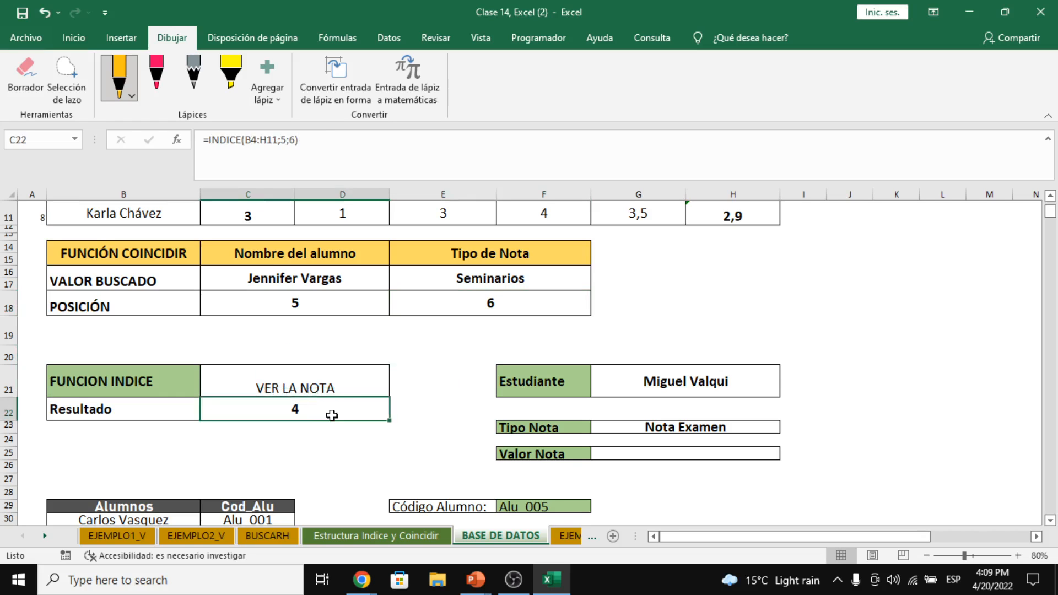
Examine the Estudiante and Tipo Nota values in G21 and G23, locate the matching grade in F9, and return to Valor Nota
click(663, 376)
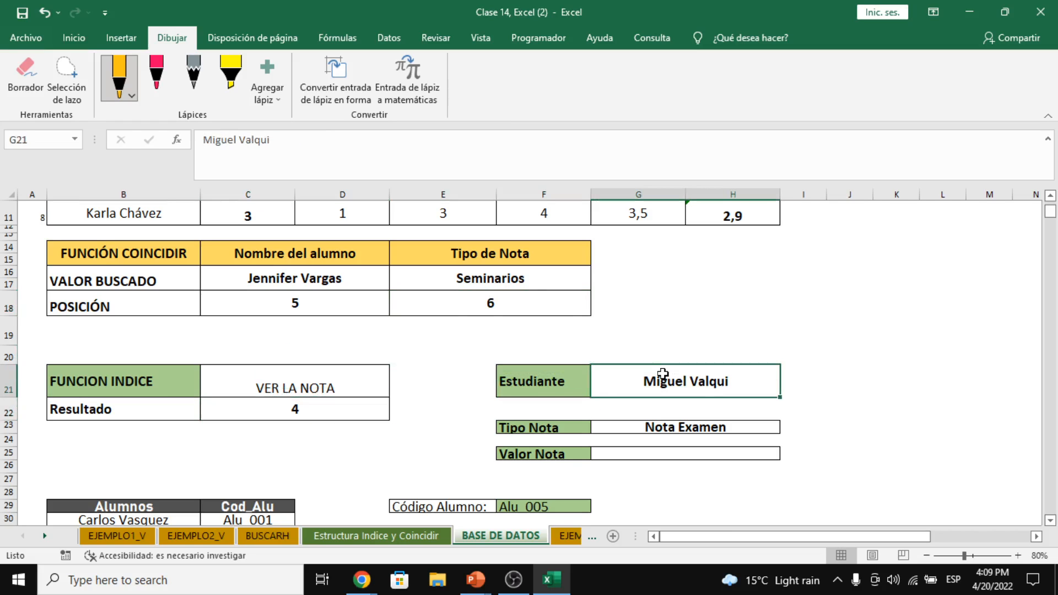
click(700, 428)
scroll(701, 398, up, 2)
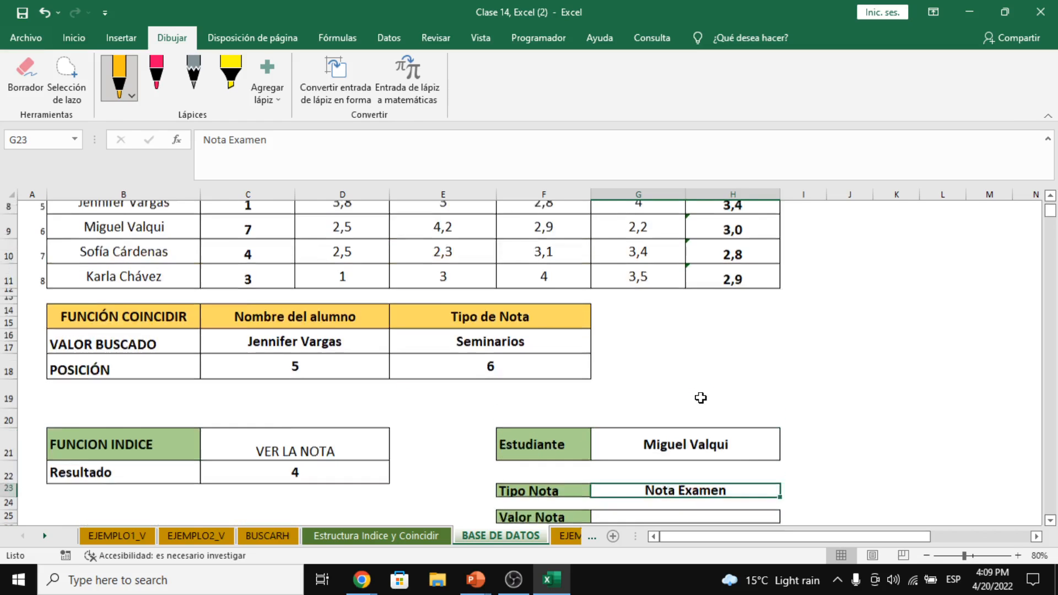
scroll(706, 400, up, 1)
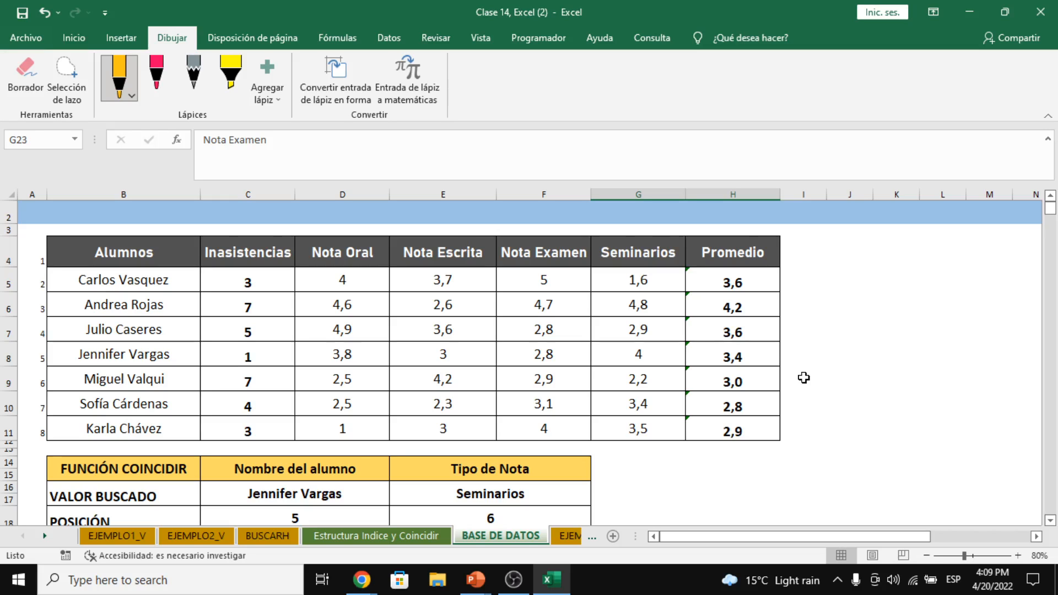
click(540, 376)
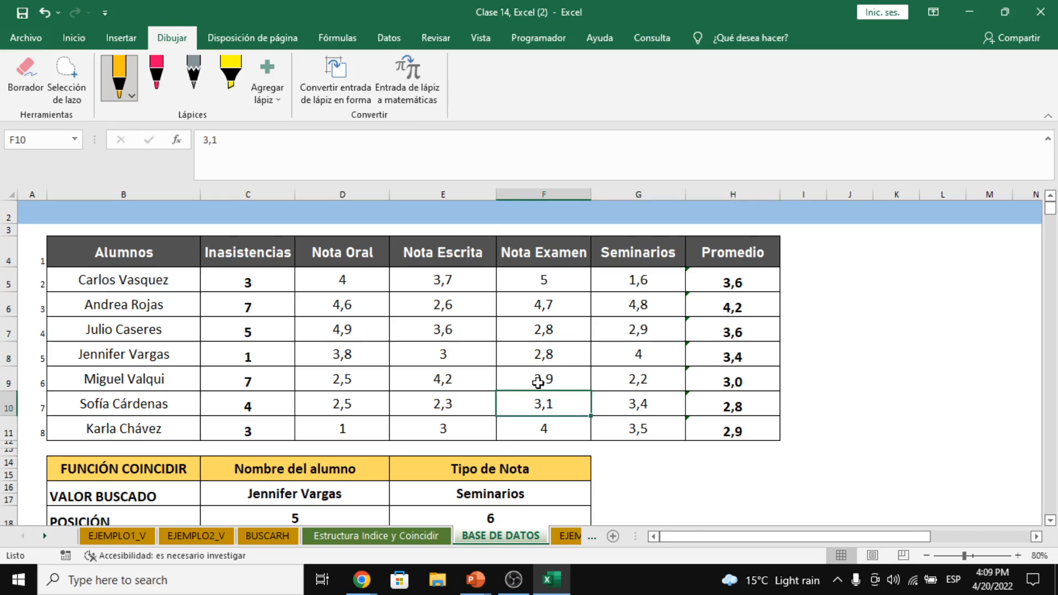
scroll(540, 373, down, 4)
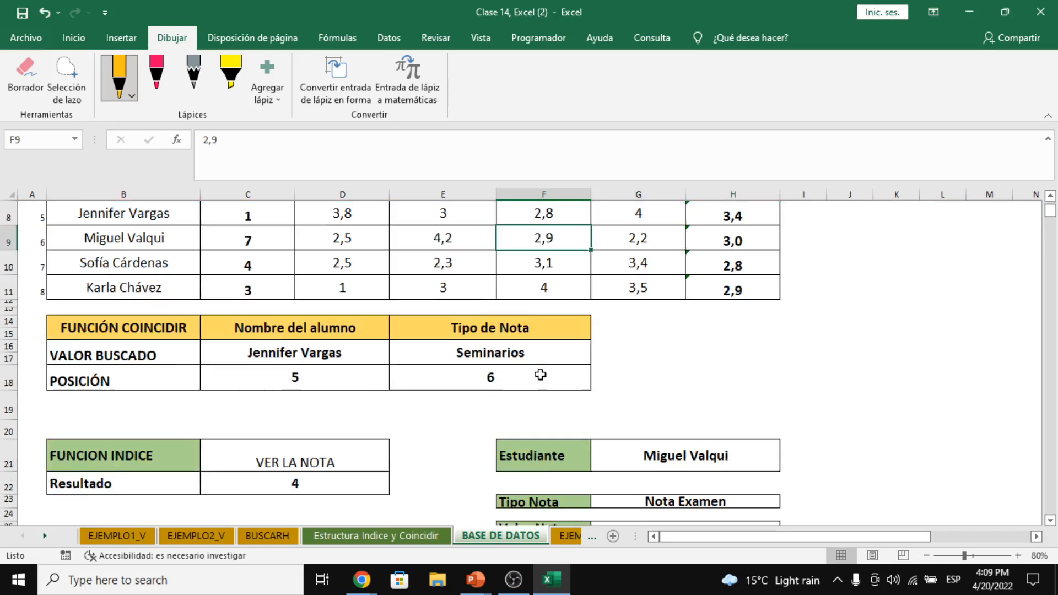
drag(647, 413, 668, 422)
click(803, 413)
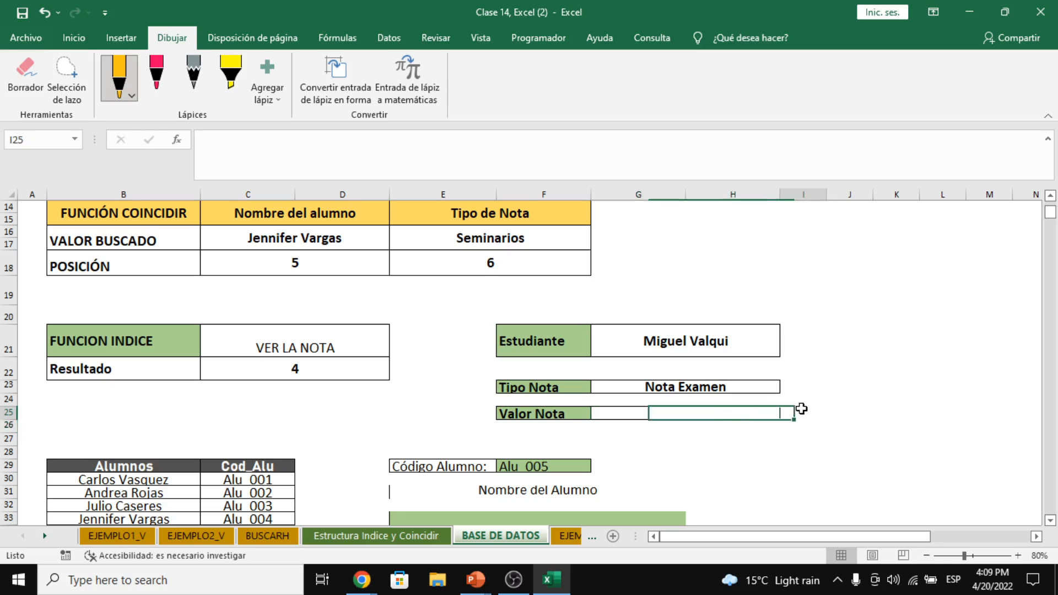
Enter the reference grade 2,9 in I25, beside the empty Valor Nota cell
text(2,9)
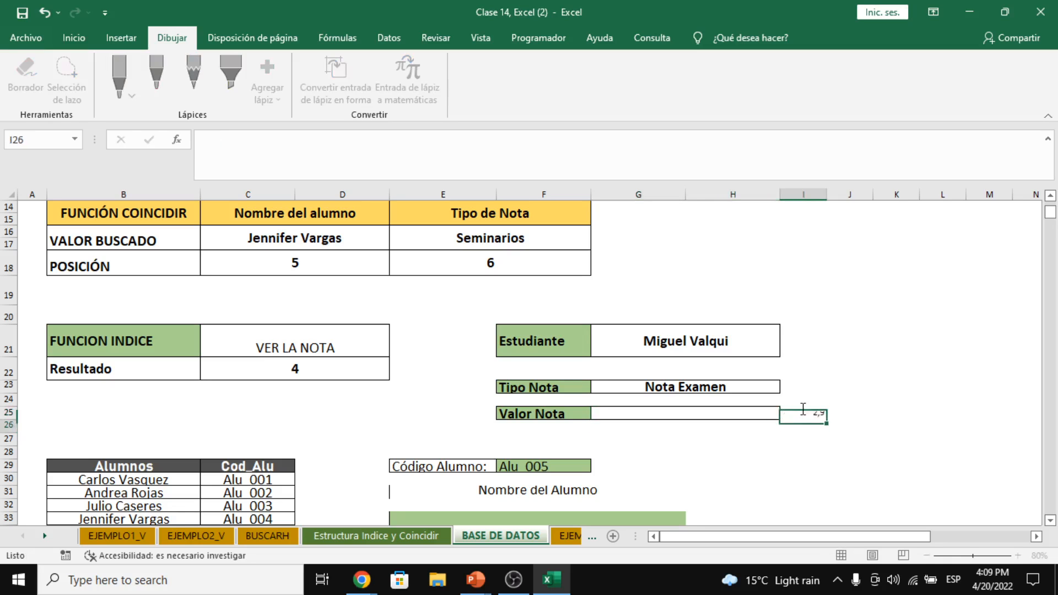
click(803, 412)
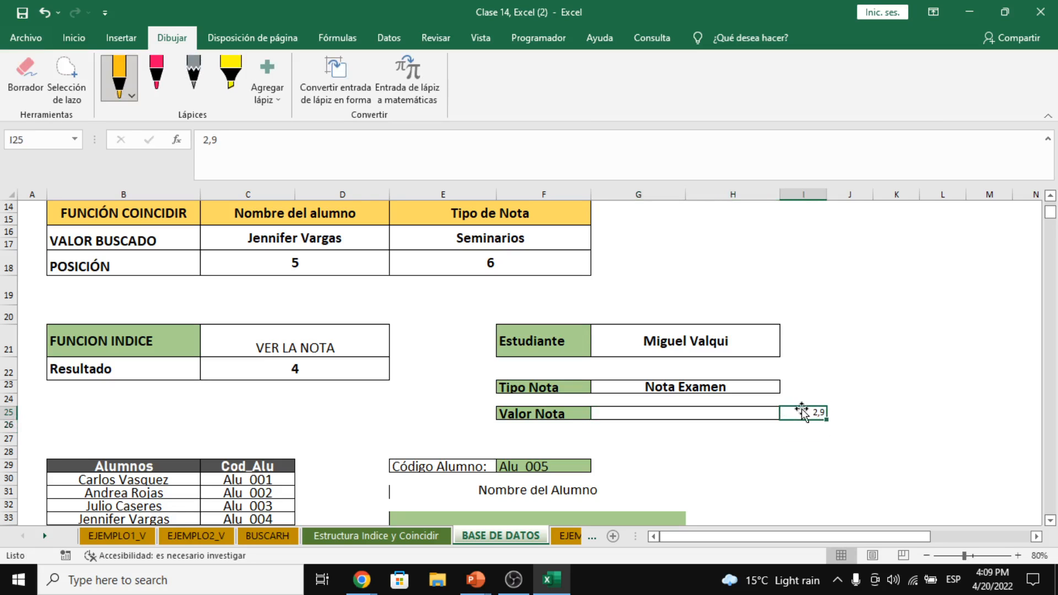
key(Left)
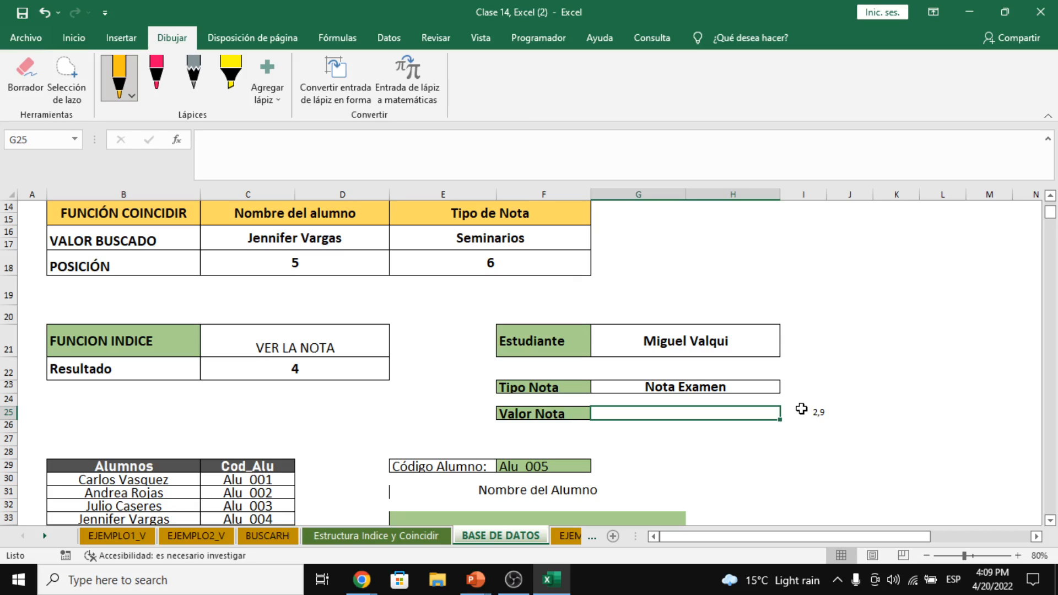
Start an INDICE formula in Valor Nota cell G25 with the header-inclusive grades table B4:H11 as its matrix
text(=indi)
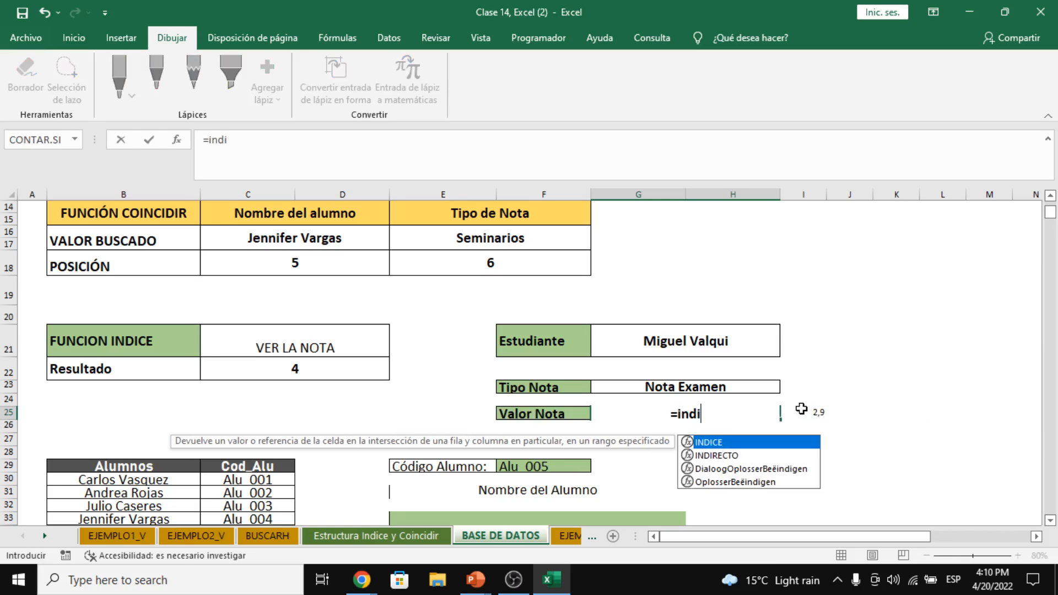
key(Tab)
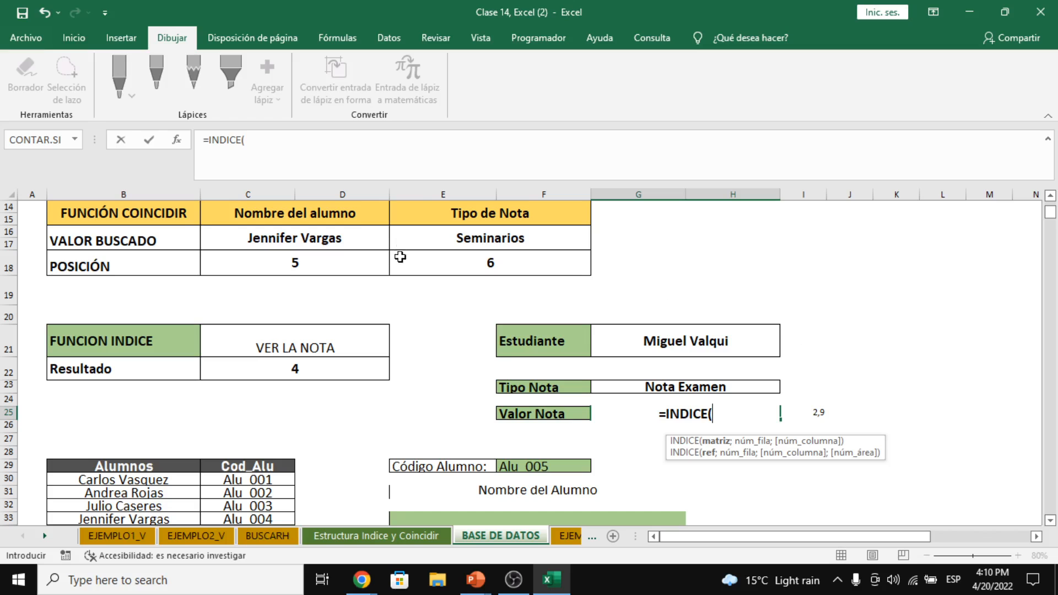
scroll(443, 345, up, 2)
scroll(443, 346, up, 2)
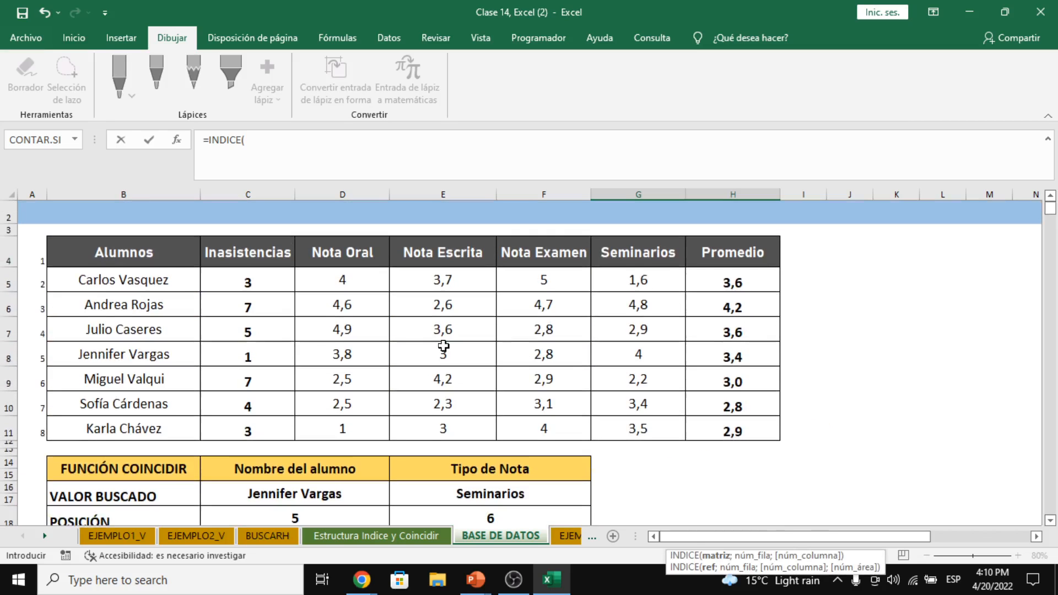
drag(158, 252, 726, 429)
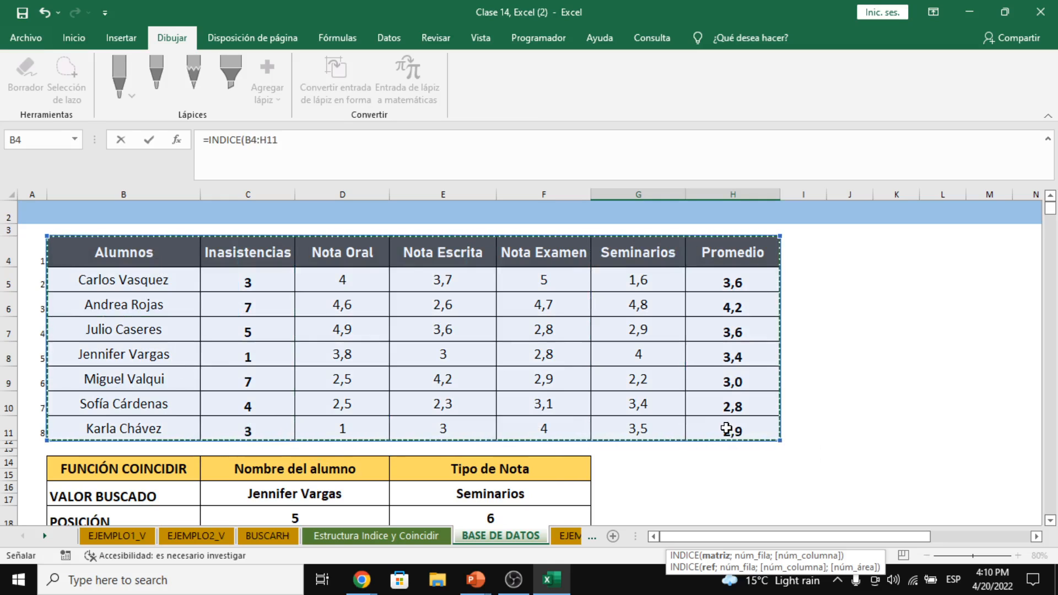
click(362, 147)
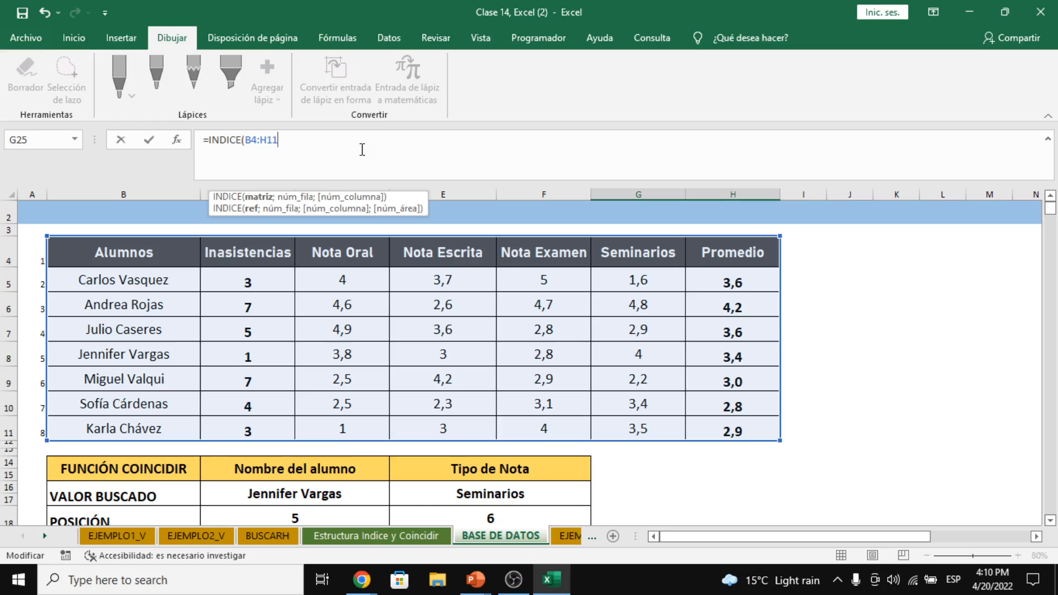
text(;)
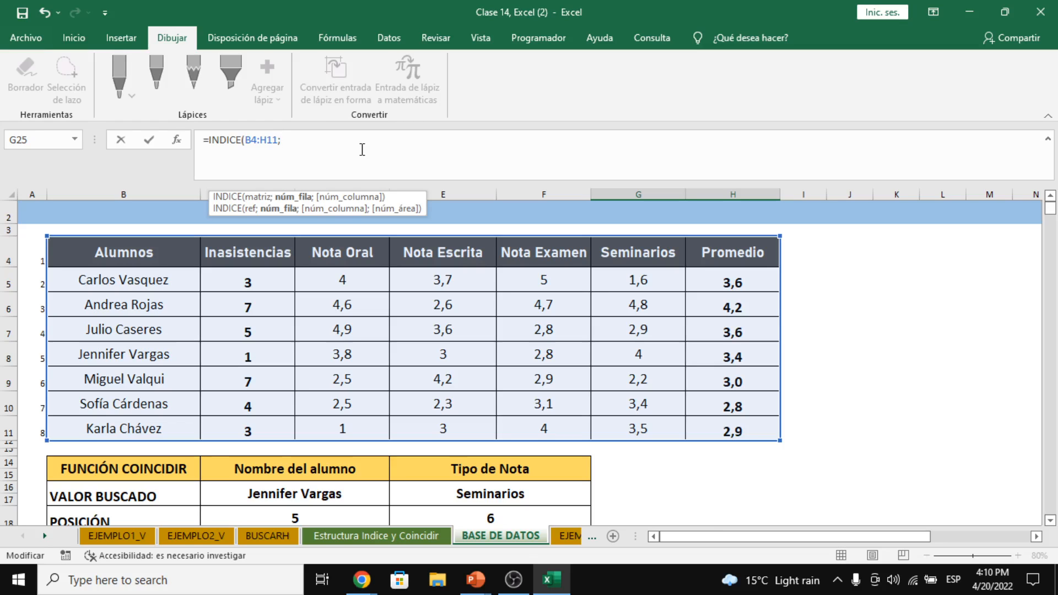
Nest COINCIDIR as the row argument of INDICE, with the student's name cell B9 as its lookup value
text(coi)
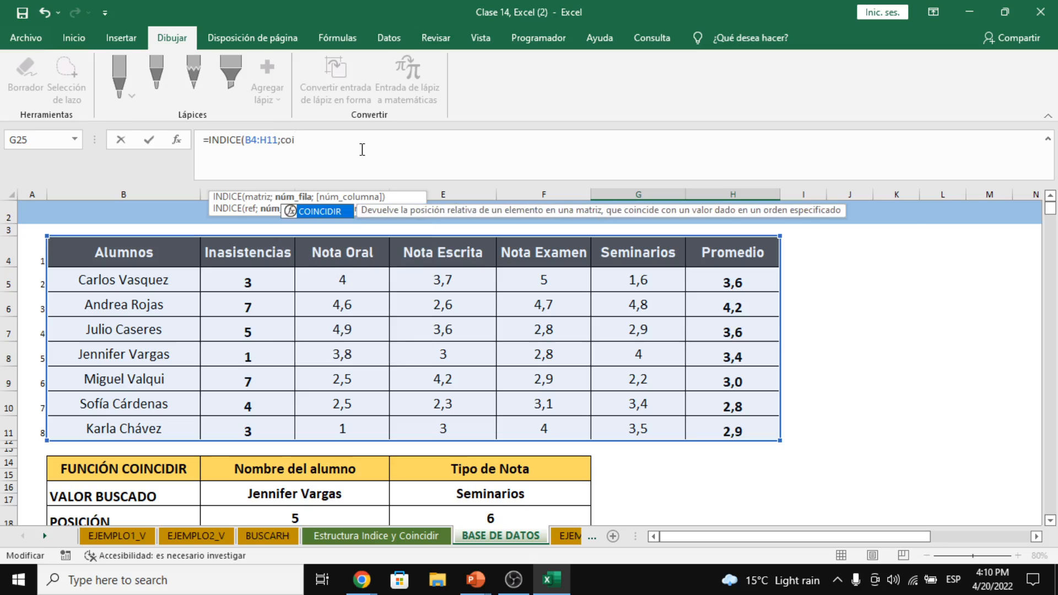
key(Tab)
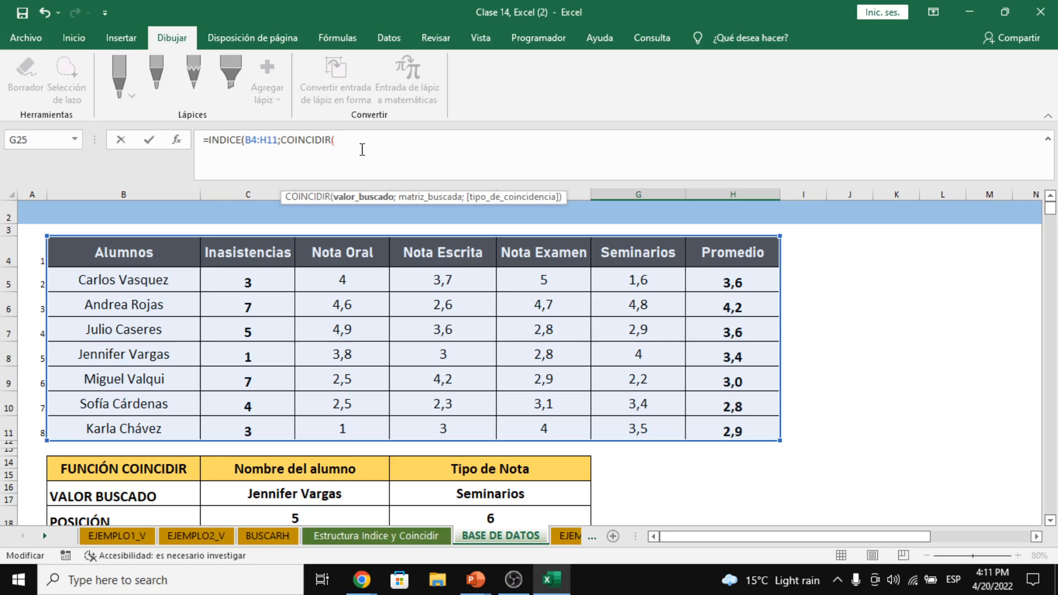
scroll(685, 432, down, 3)
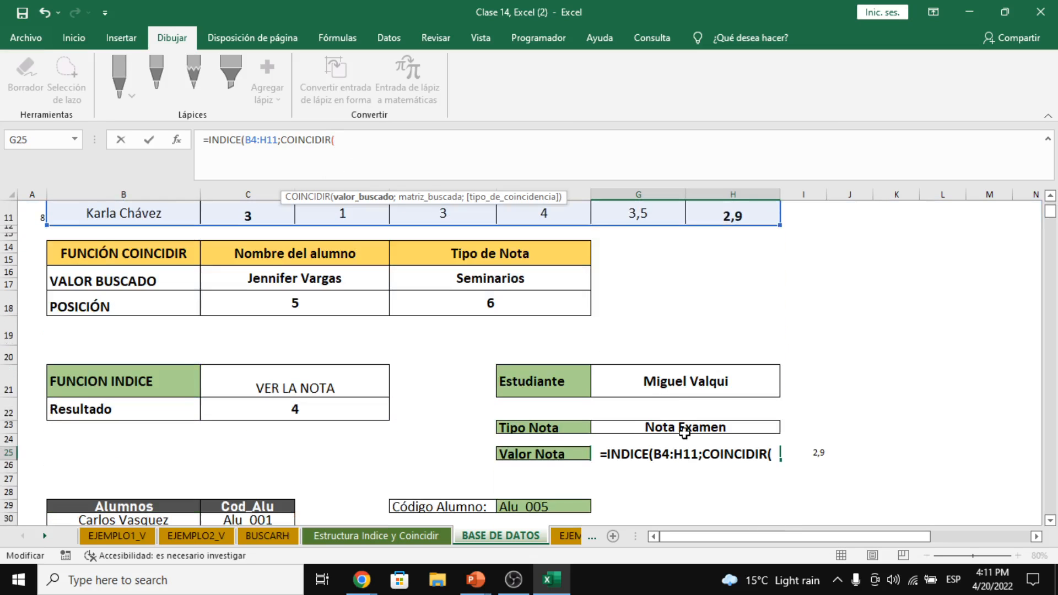
click(678, 383)
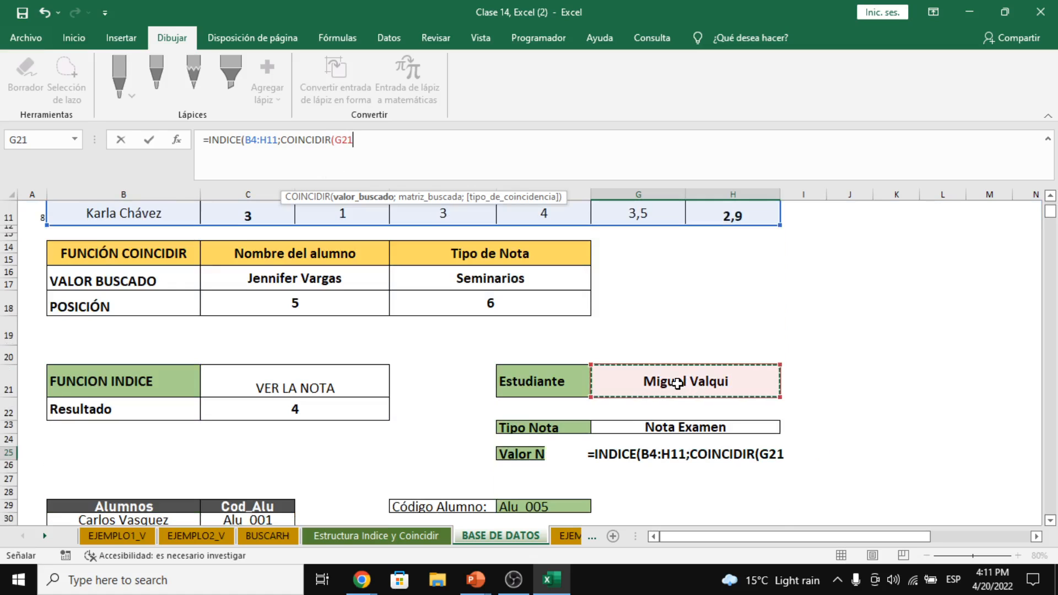
scroll(678, 383, up, 3)
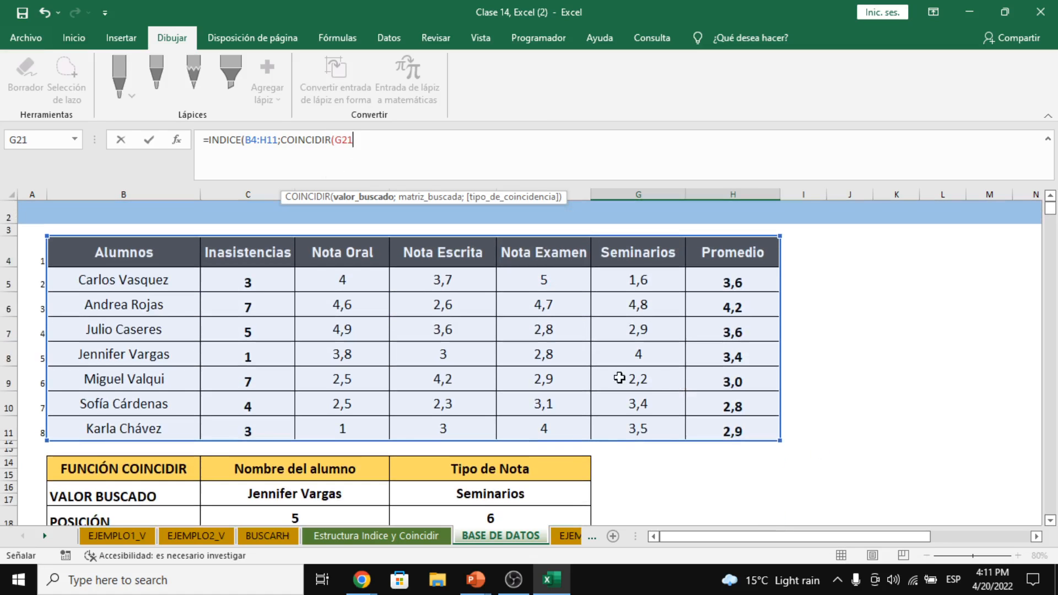
click(122, 382)
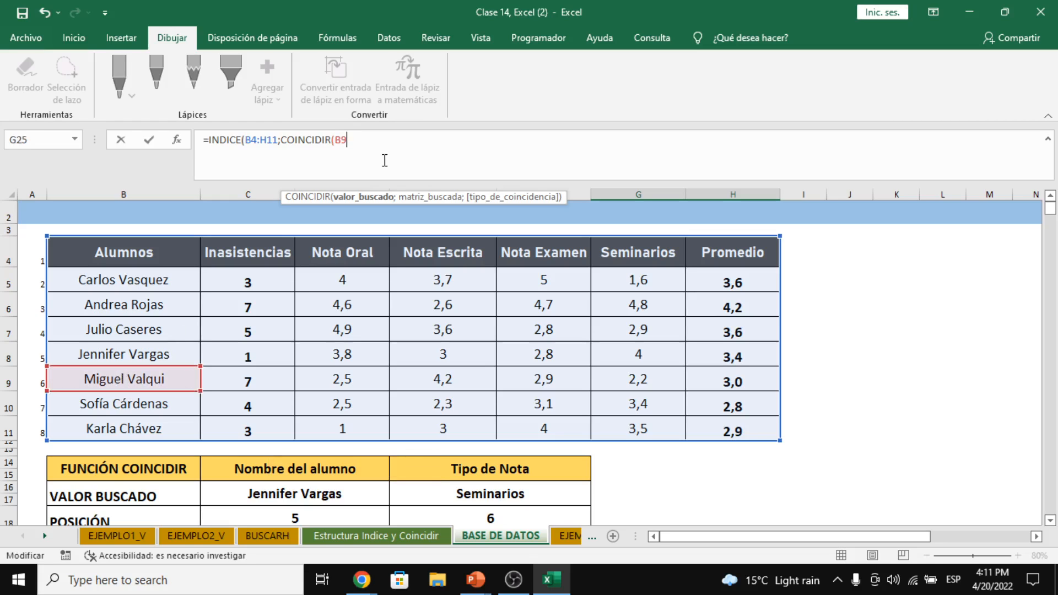
text(;)
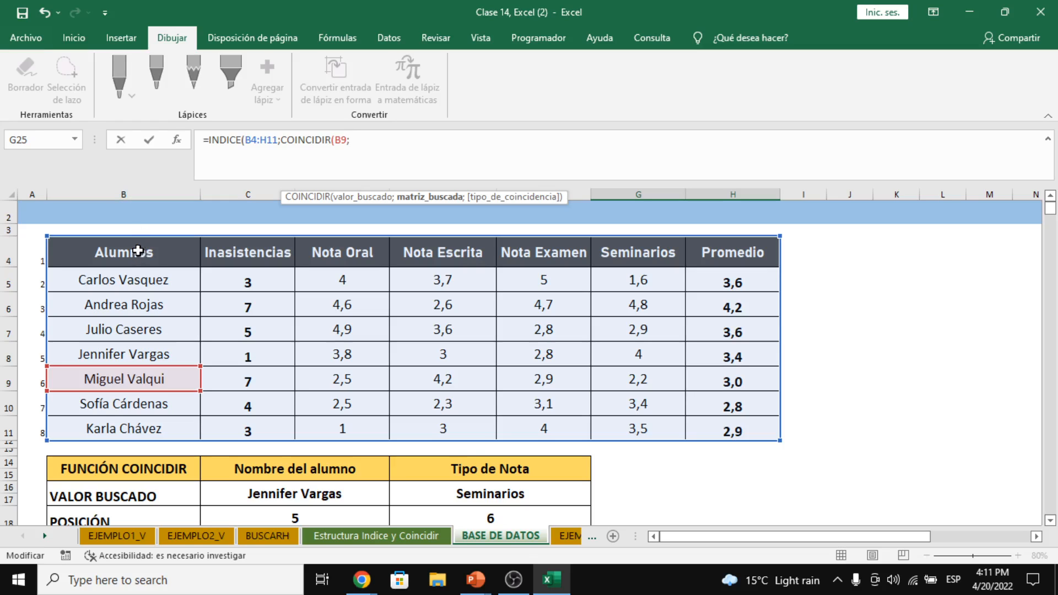
Complete the row COINCIDIR with the Alumnos column B4:B11 as lookup range and exact match 0
drag(140, 251, 149, 431)
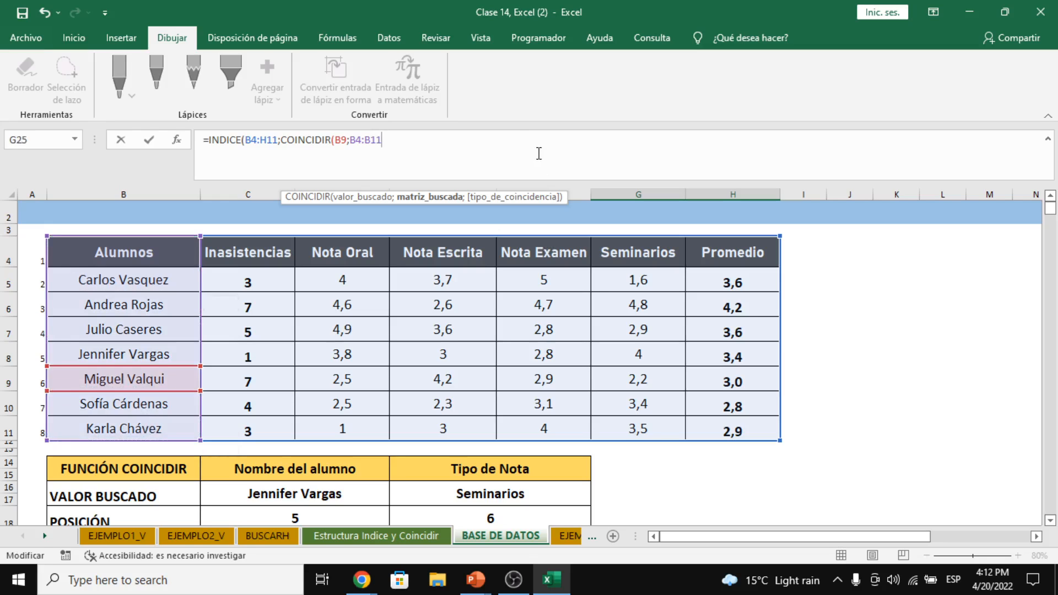
text(;)
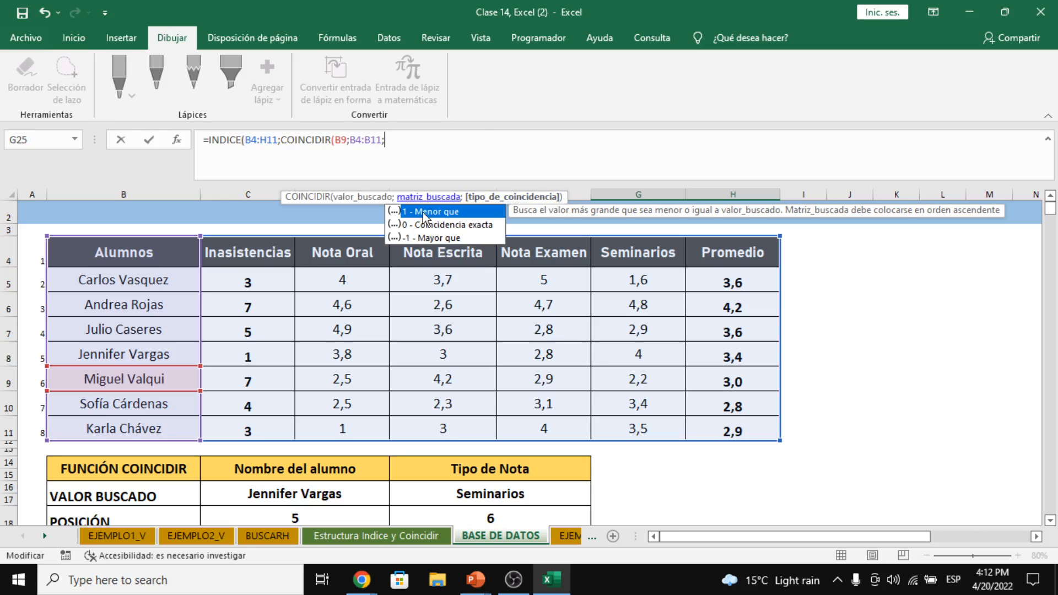
key(Down)
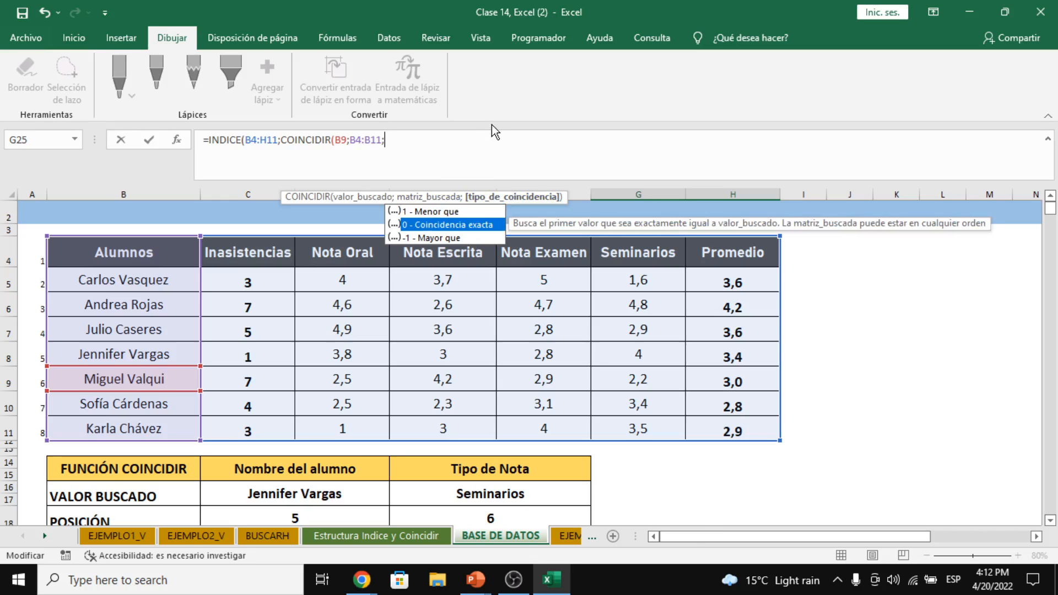
text(0)
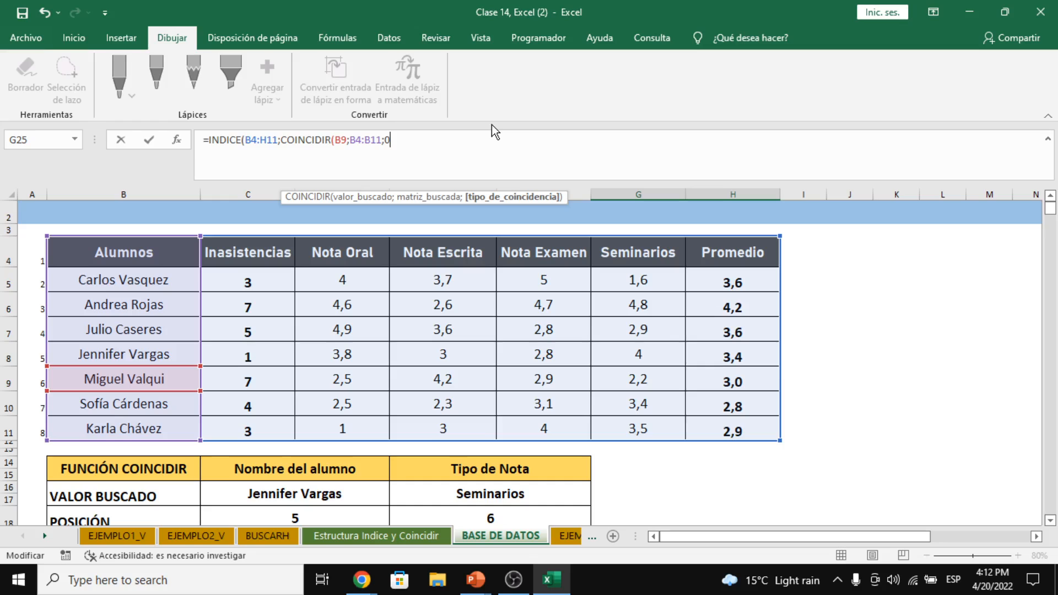
text())
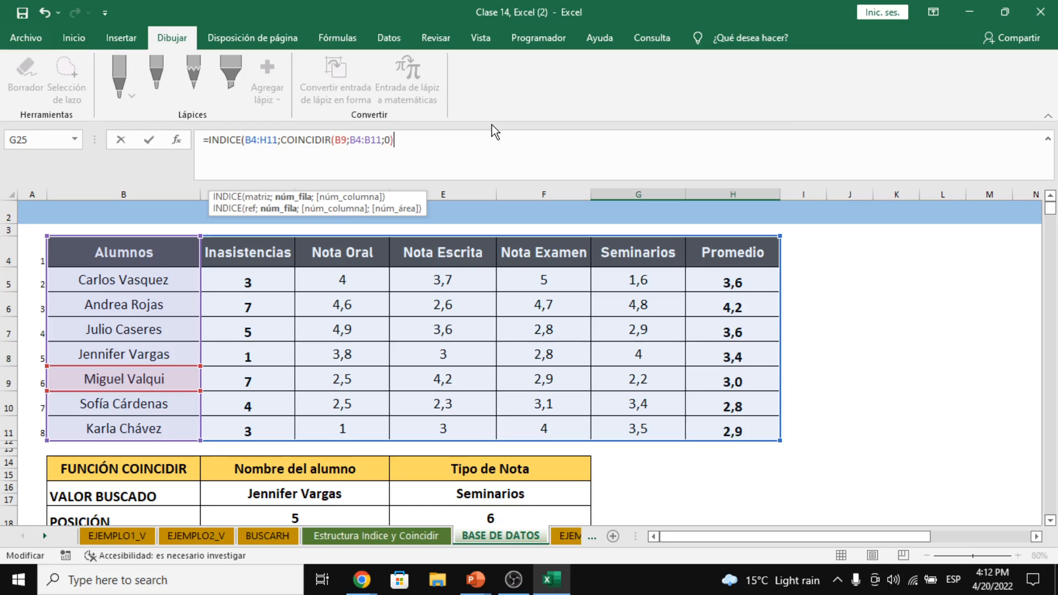
text(;)
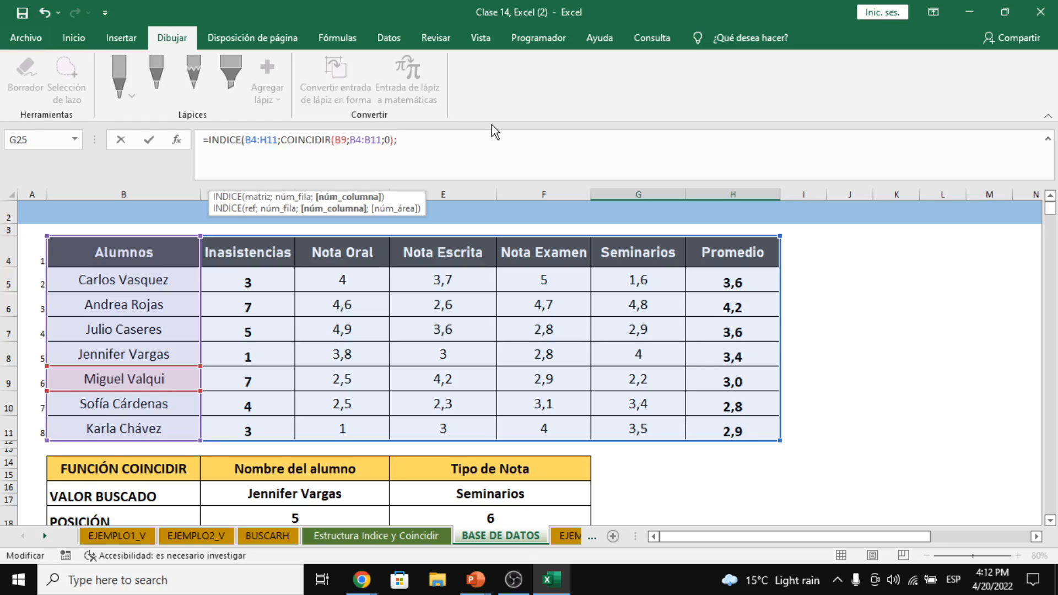
Nest a second COINCIDIR as the column argument of INDICE, with the Nota Examen header F4 as its lookup value
text(coin)
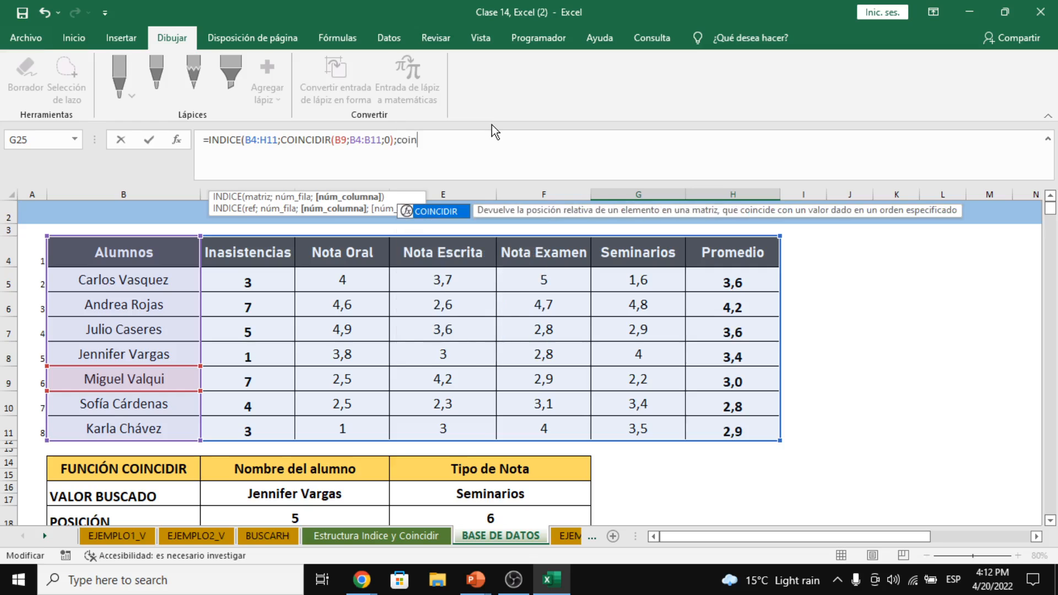
key(Tab)
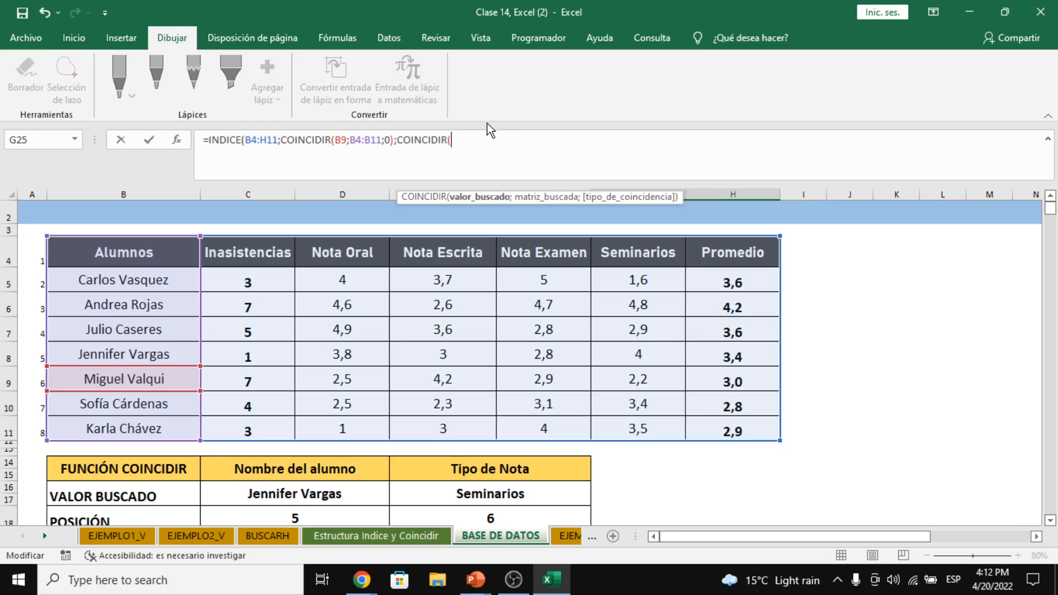
scroll(698, 457, down, 3)
scroll(699, 456, up, 1)
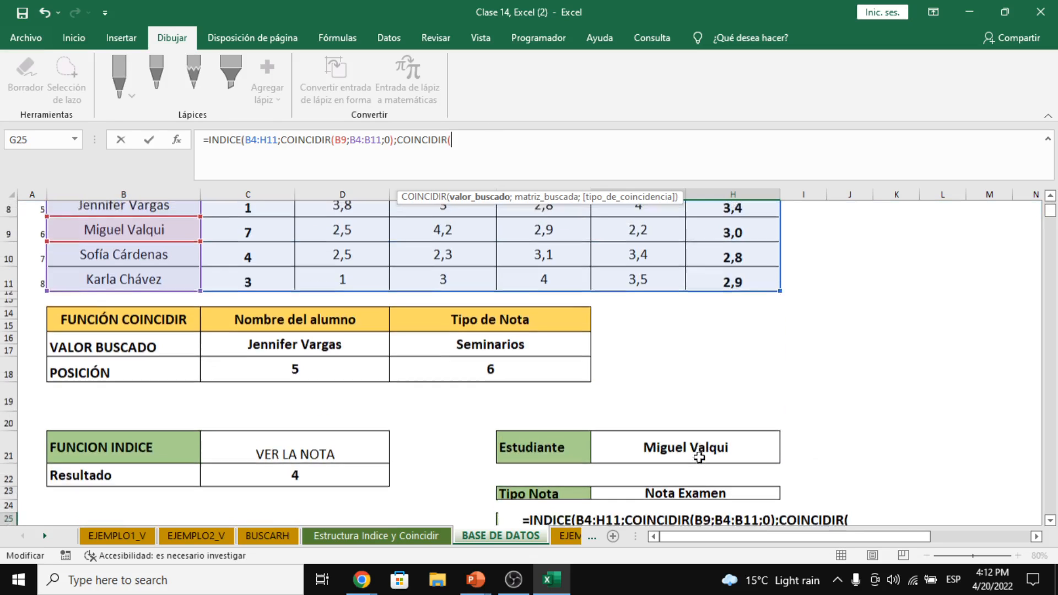
scroll(699, 456, up, 3)
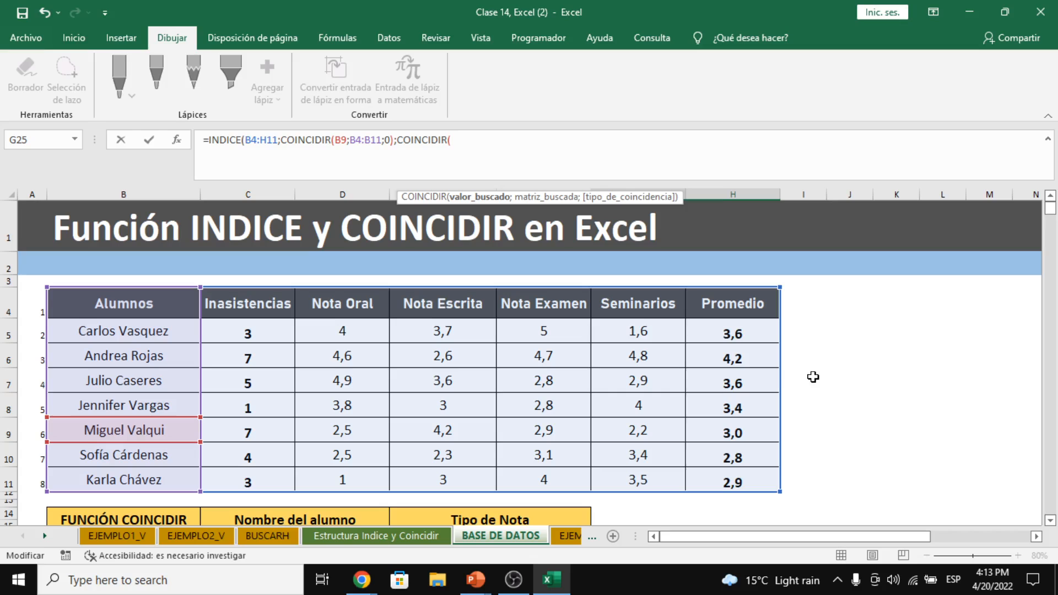
click(561, 310)
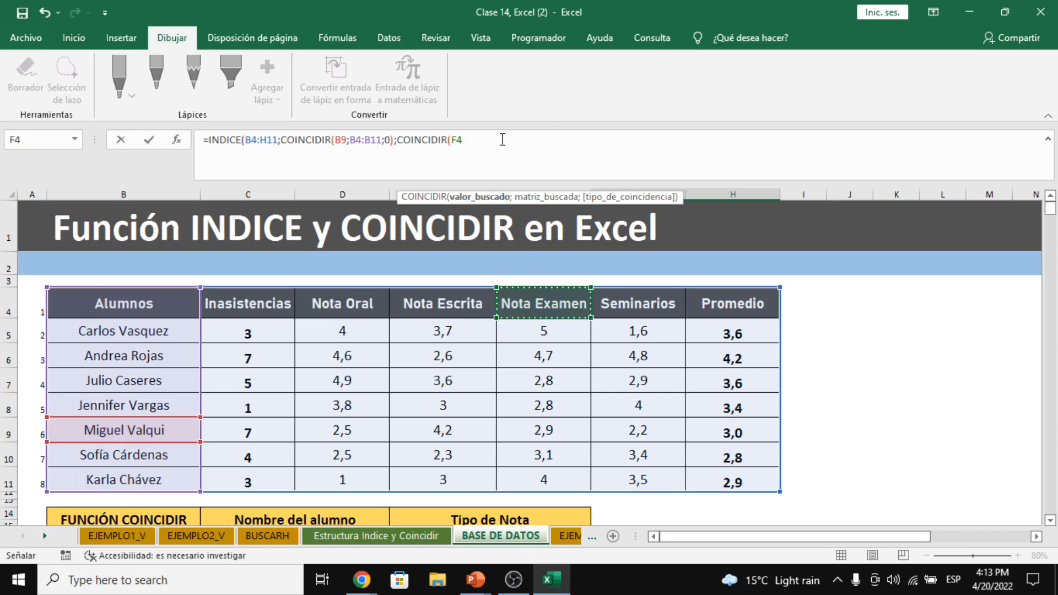
scroll(722, 352, down, 3)
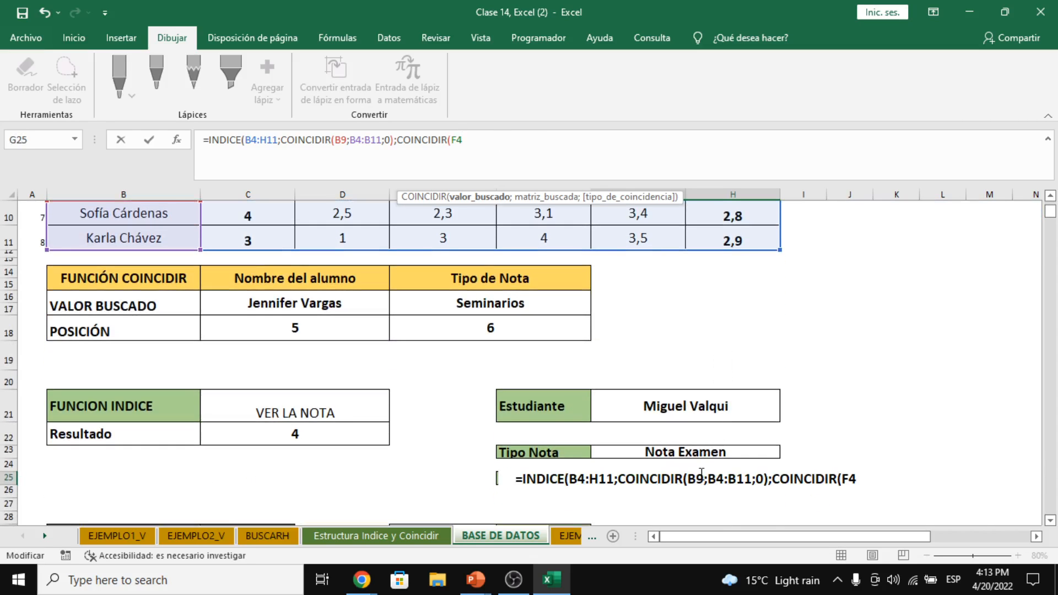
scroll(698, 458, up, 3)
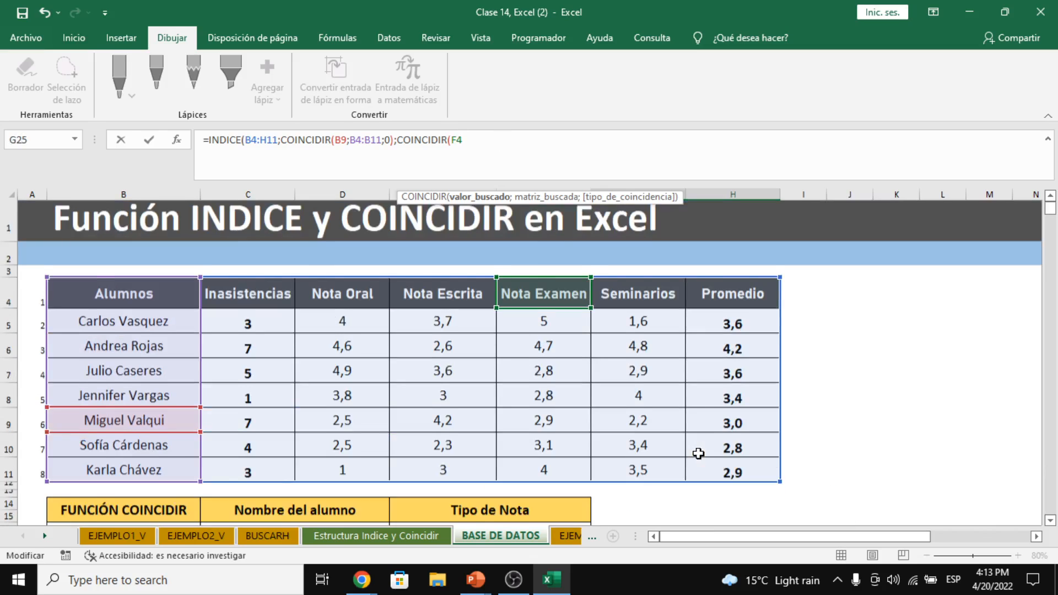
text(;)
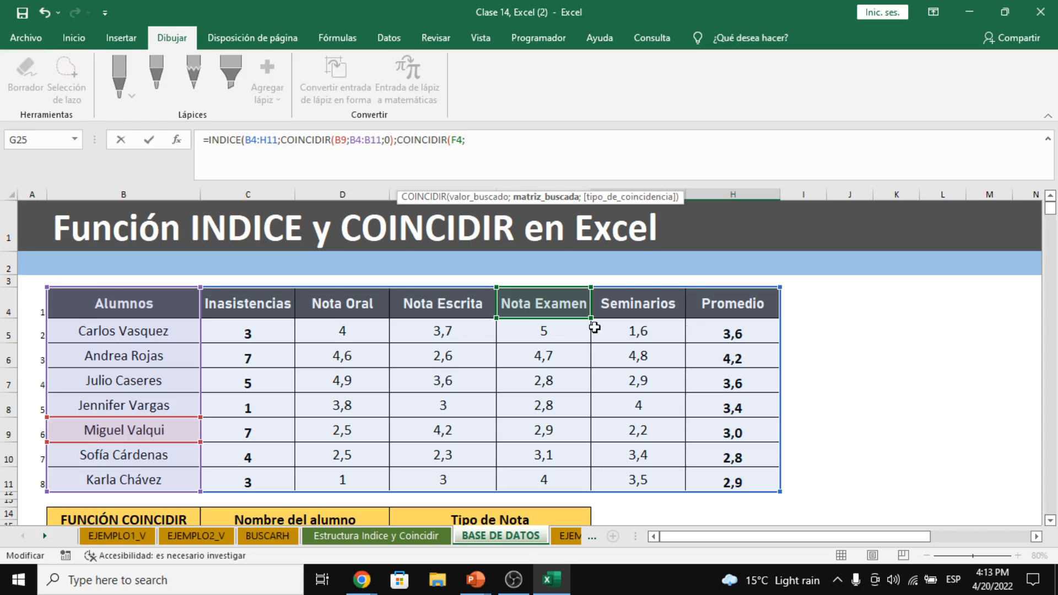
Set the header row B4:H4 as the second COINCIDIR's lookup range and close the function with an empty match type
drag(149, 430, 724, 422)
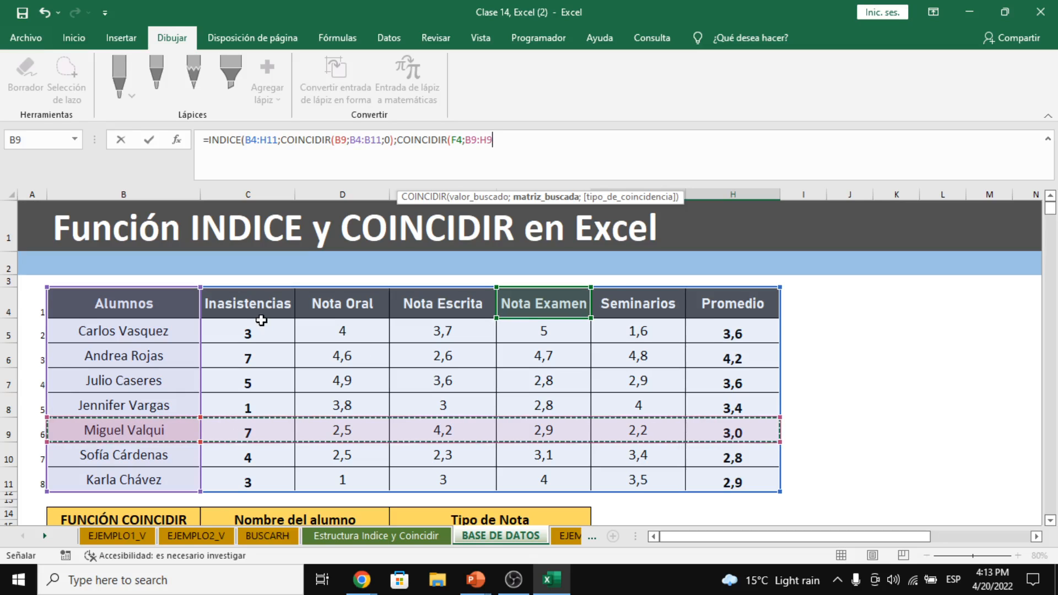
drag(172, 298, 713, 296)
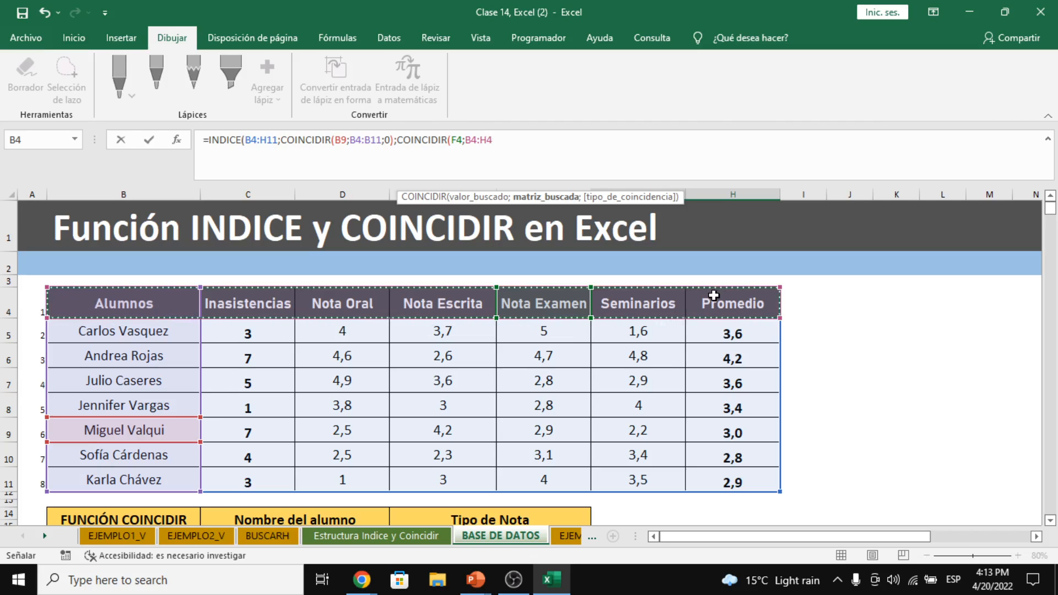
text(;)
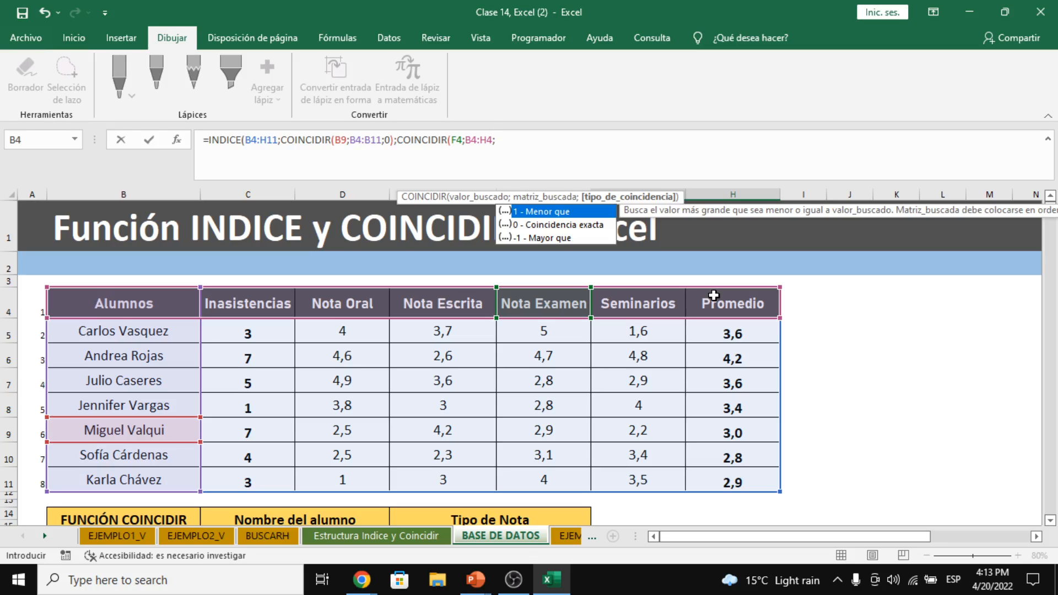
key(Down)
key(Escape)
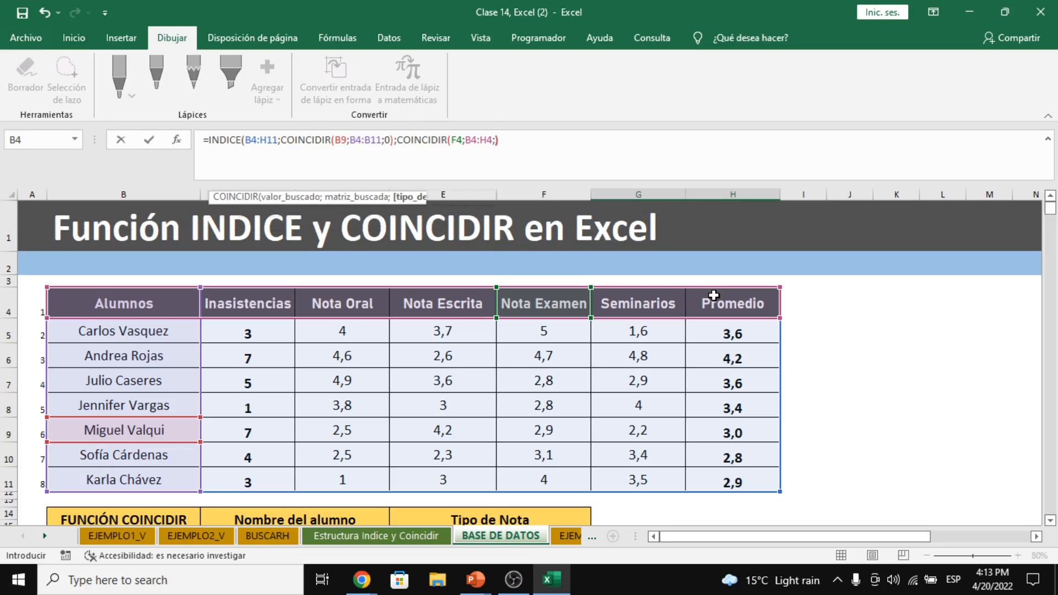
text())
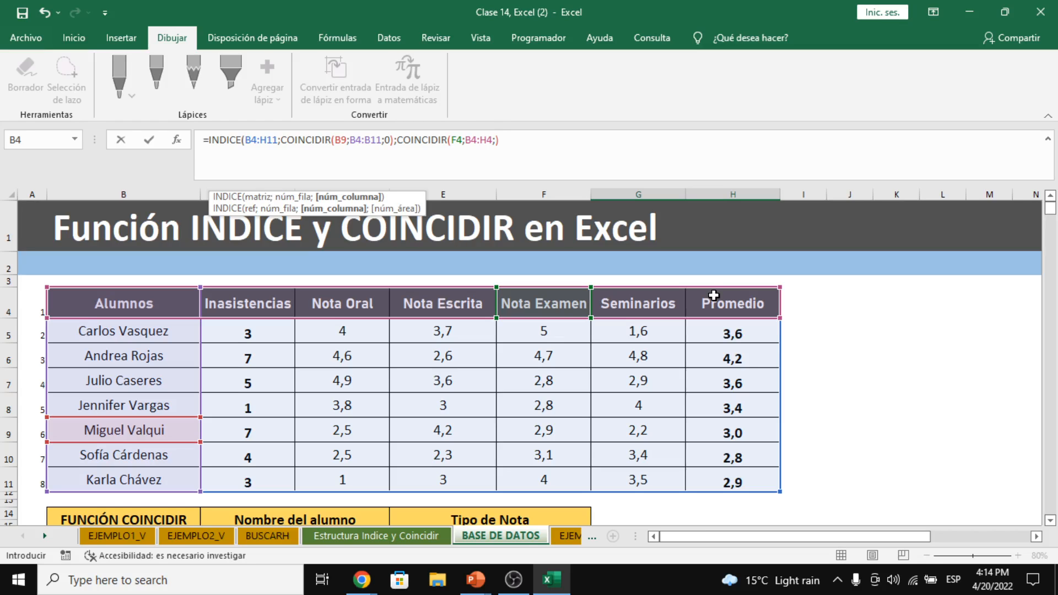
Set the second COINCIDIR's match type to 0 for exact match, close it and commit the INDICE formula in G25 with the suggested correction
text())
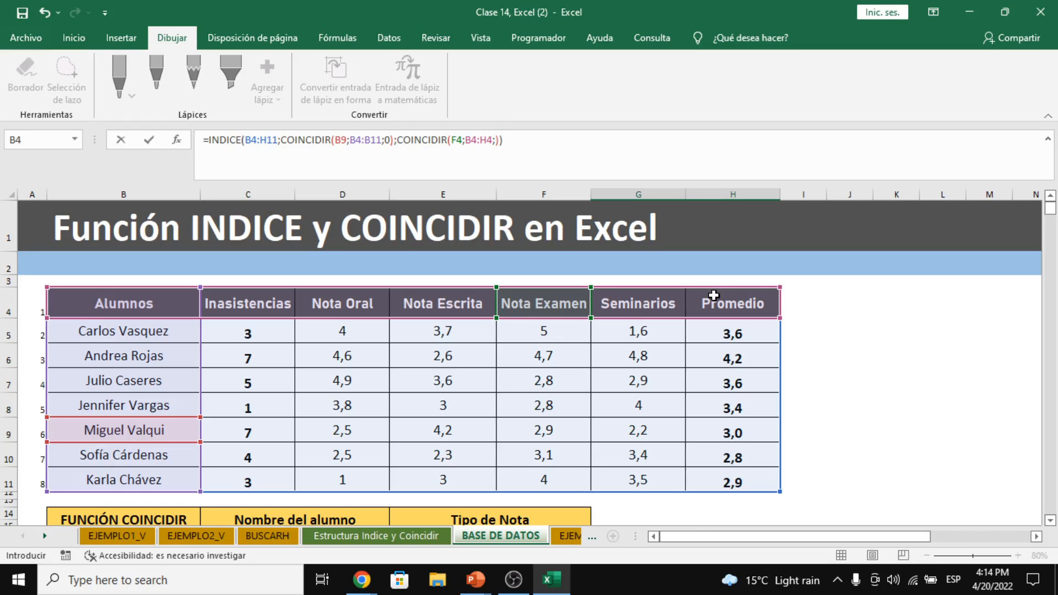
key(BackSpace)
key(BackSpace)
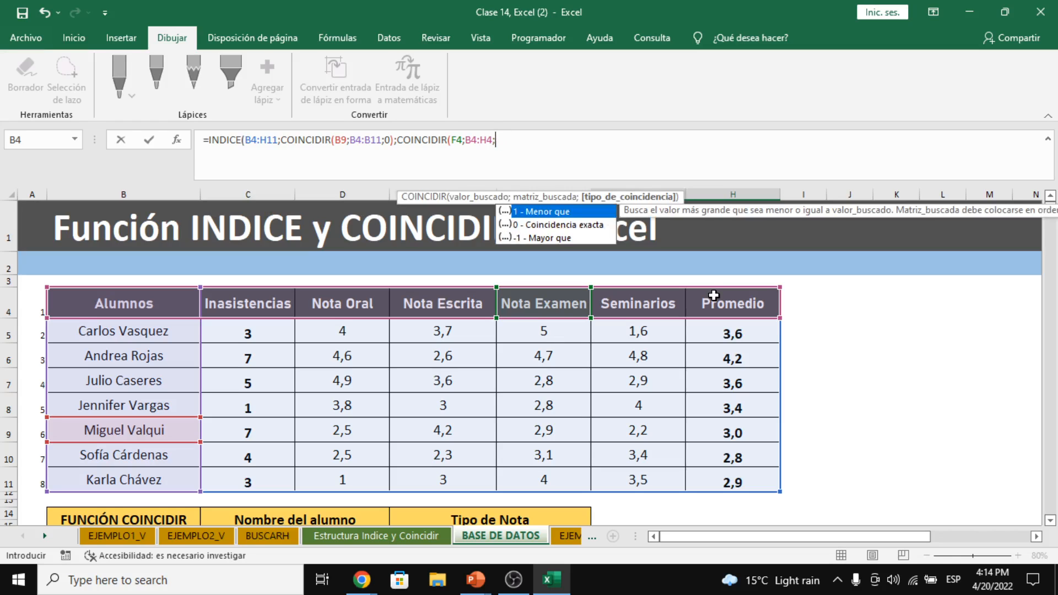
text(0)
text())
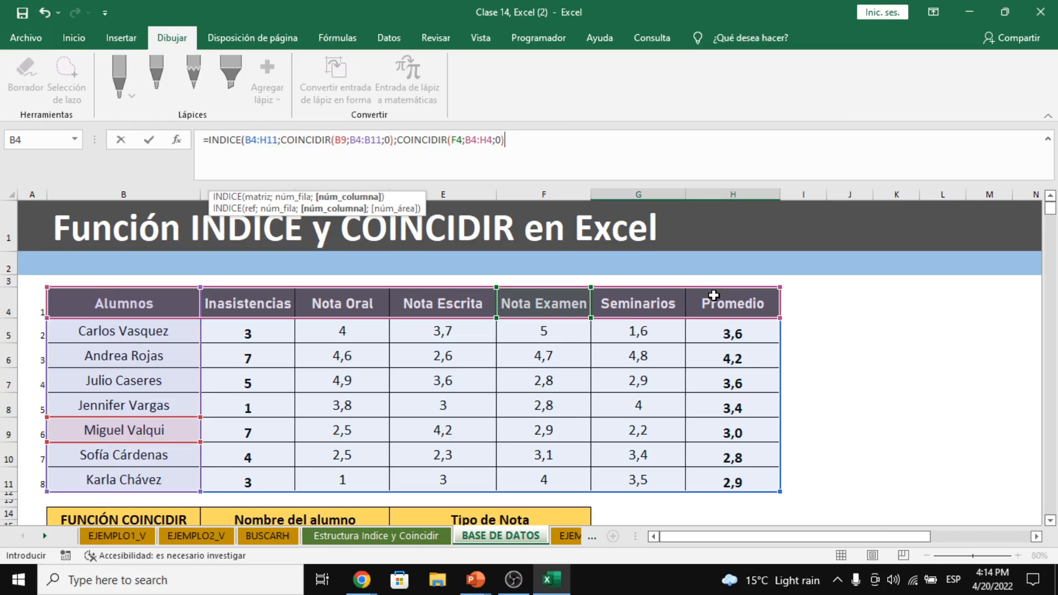
key(Return)
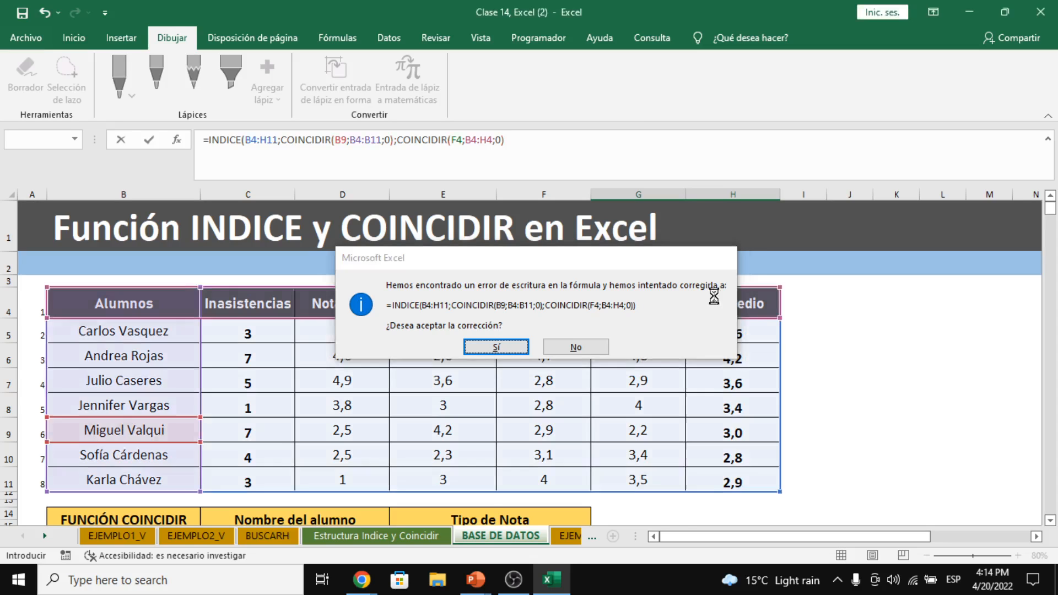
key(Return)
Check the Valor Nota formula in G25 and compare its result with the earlier one beside it in column I
scroll(714, 309, down, 4)
scroll(714, 314, down, 1)
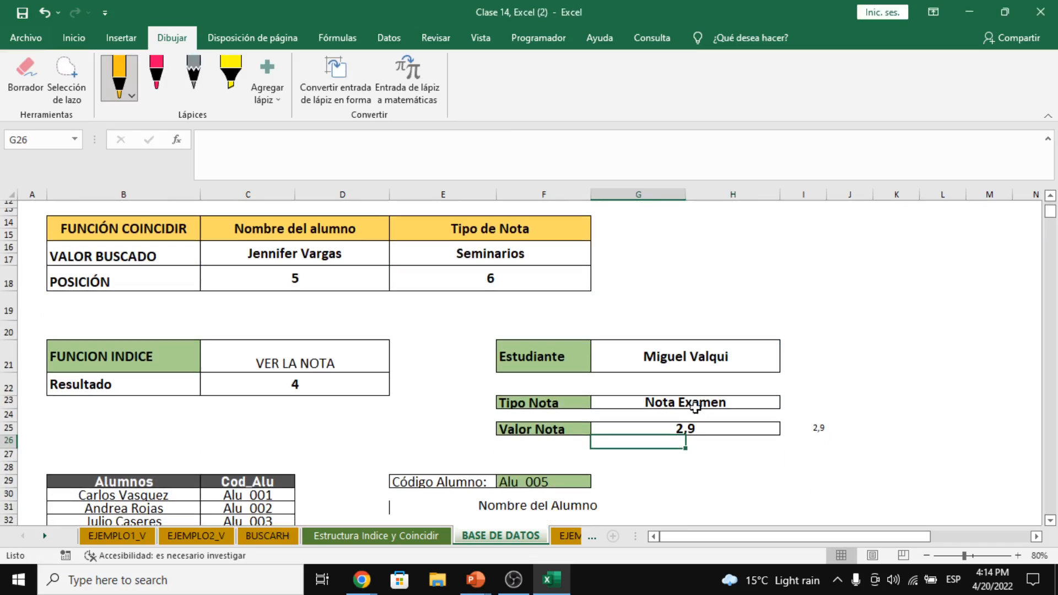
click(694, 427)
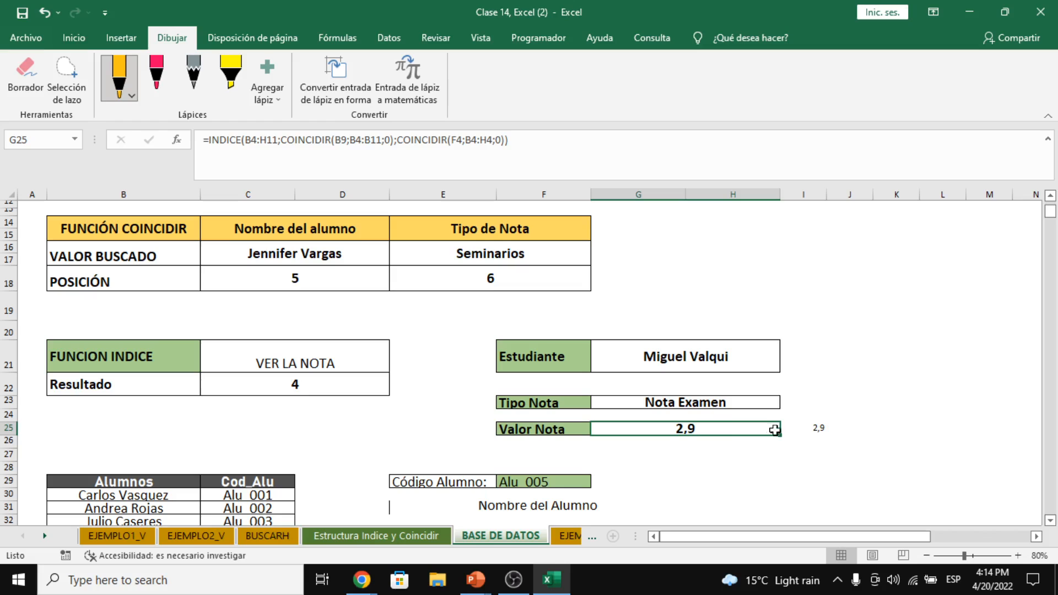
click(816, 420)
click(767, 432)
scroll(767, 432, up, 3)
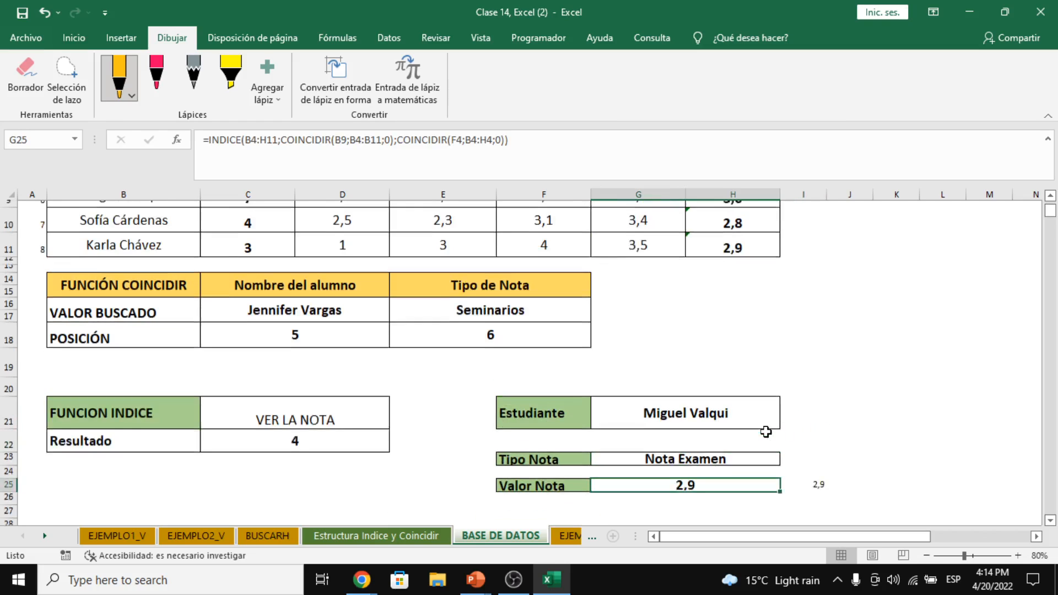
scroll(766, 432, down, 3)
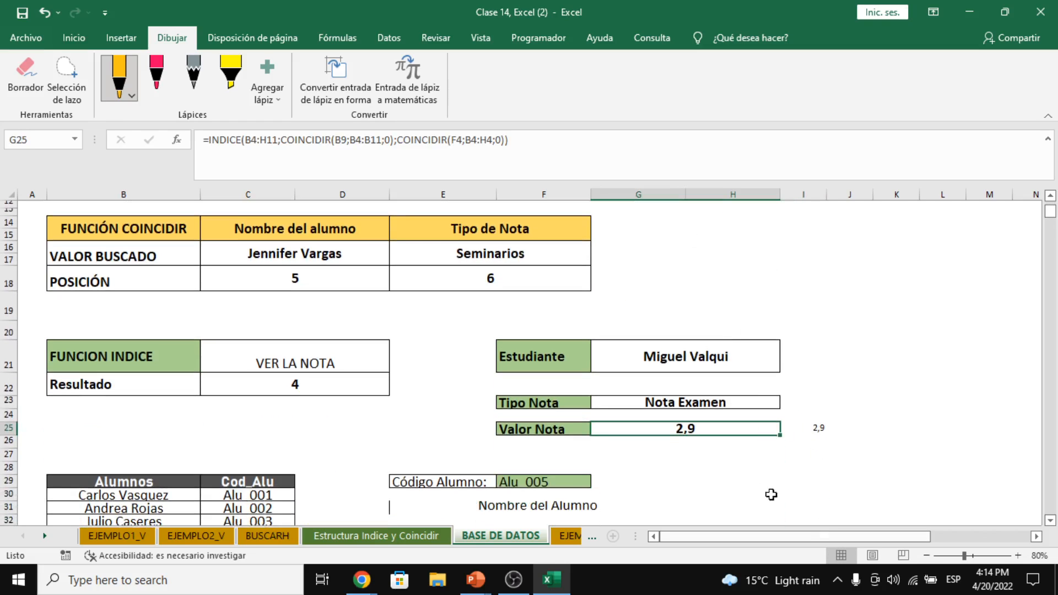
Show G25's formula as text in G26 with FORMULATEXTO and increase row 26's height to fit the text
click(706, 445)
click(654, 450)
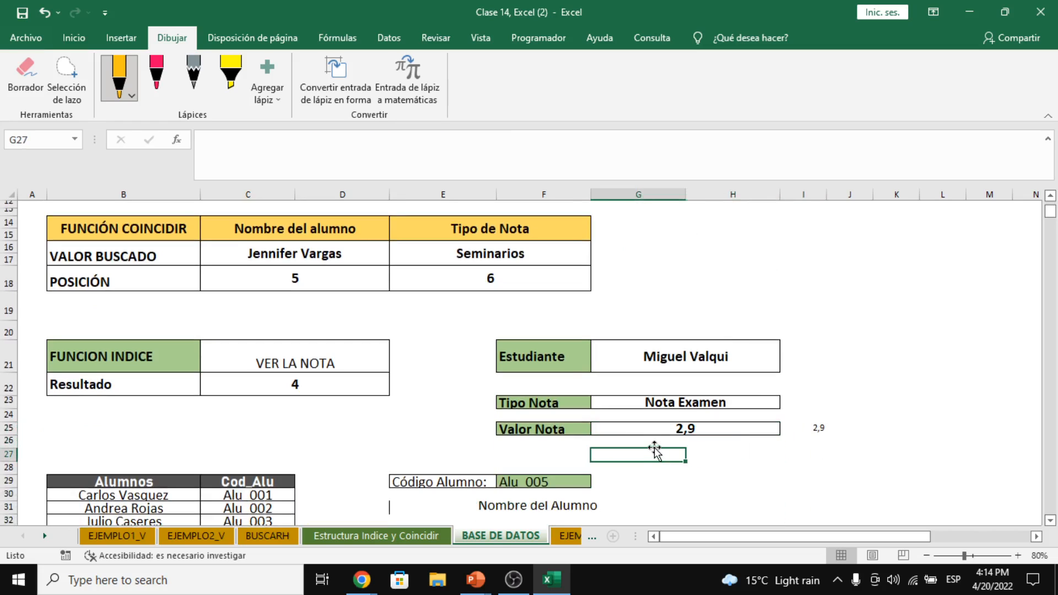
text(=bus)
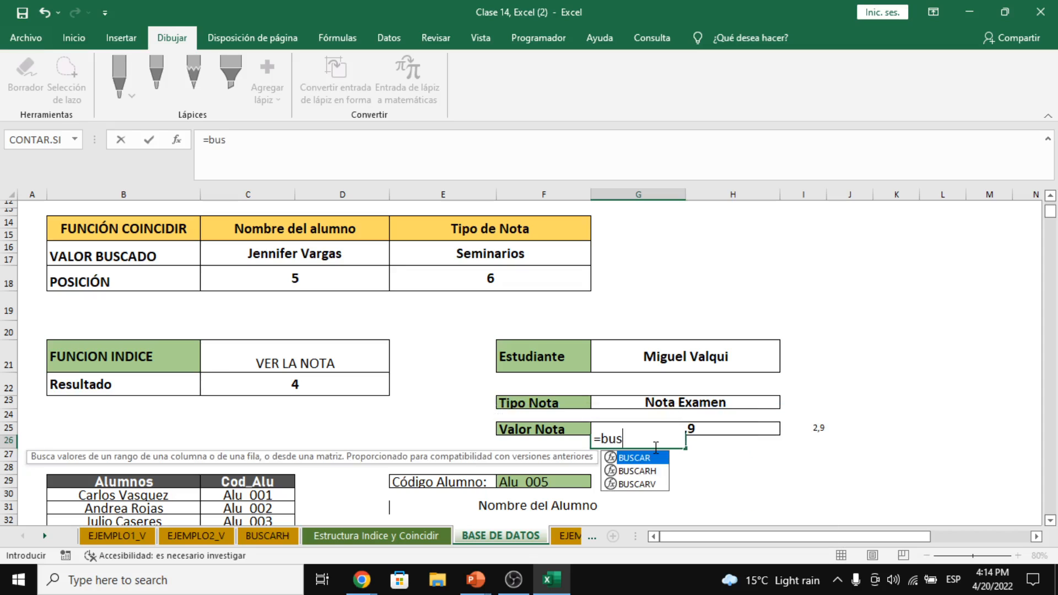
key(BackSpace)
key(BackSpace)
key(BackSpace)
text(fo)
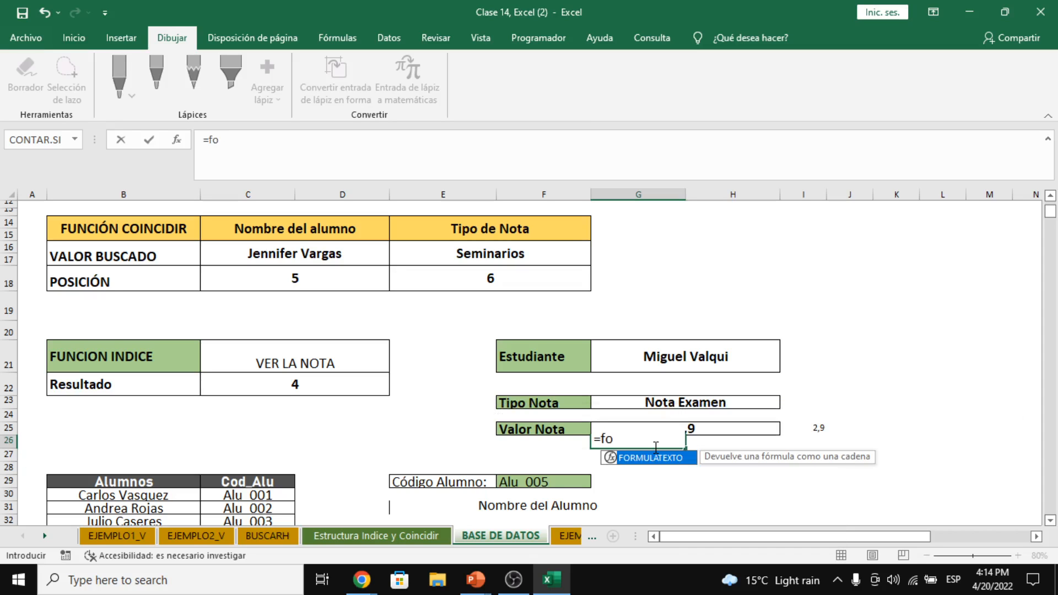
key(Tab)
key(Up)
key(Return)
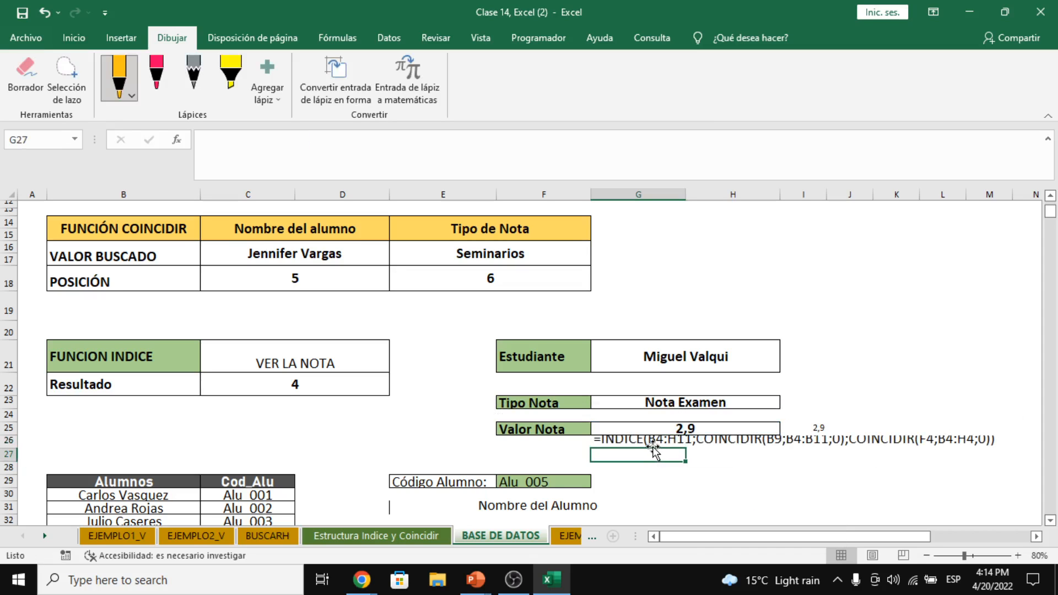
click(615, 444)
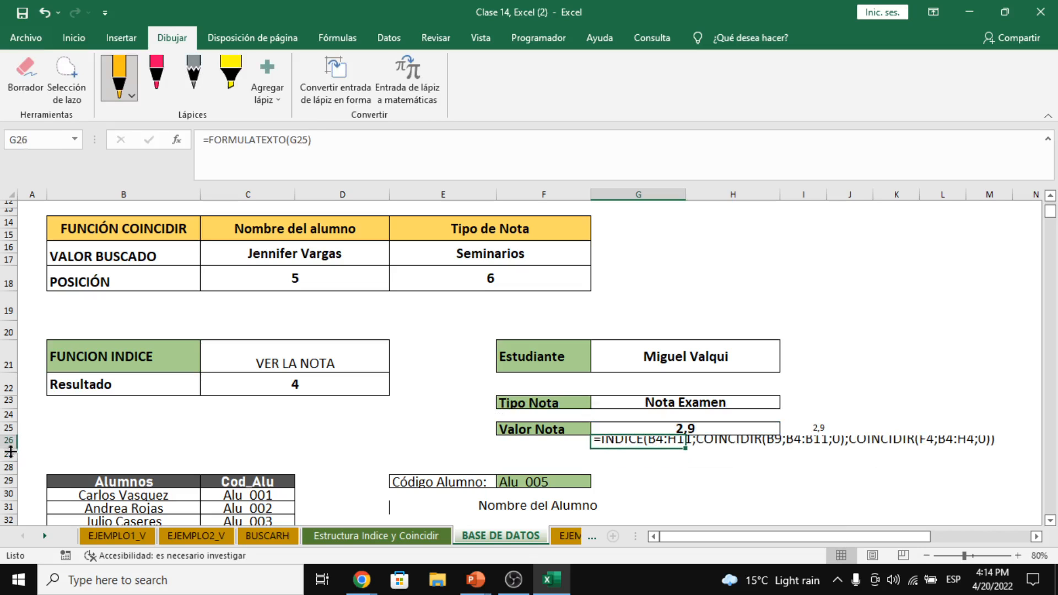
mouse_move(10, 452)
mouse_down()
mouse_move(11, 441)
mouse_move(12, 456)
mouse_up()
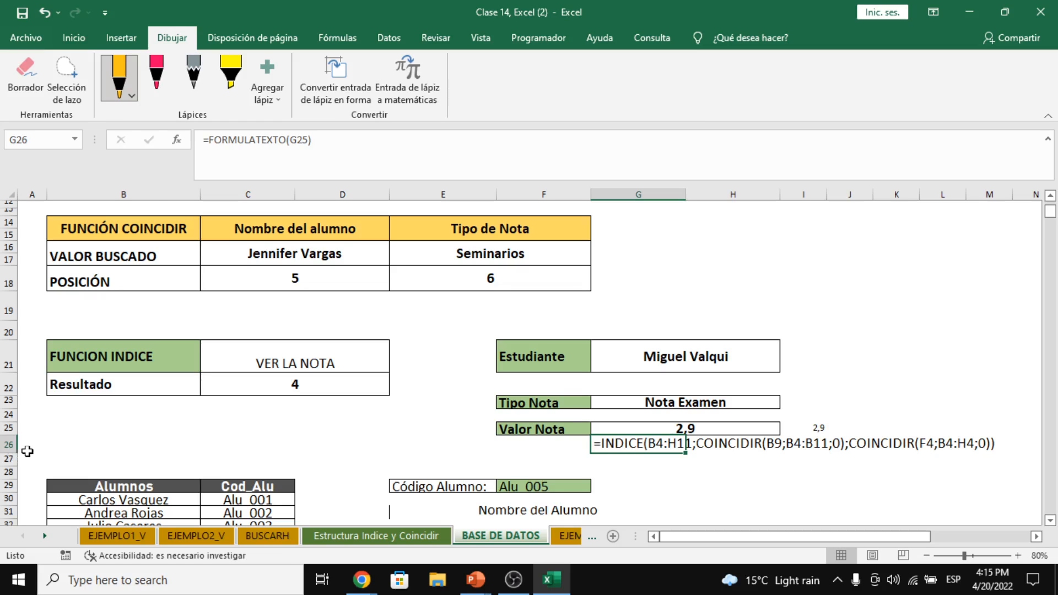
Examine the Alumnos and Nota Oral columns and the header row of the grades table
scroll(33, 430, up, 4)
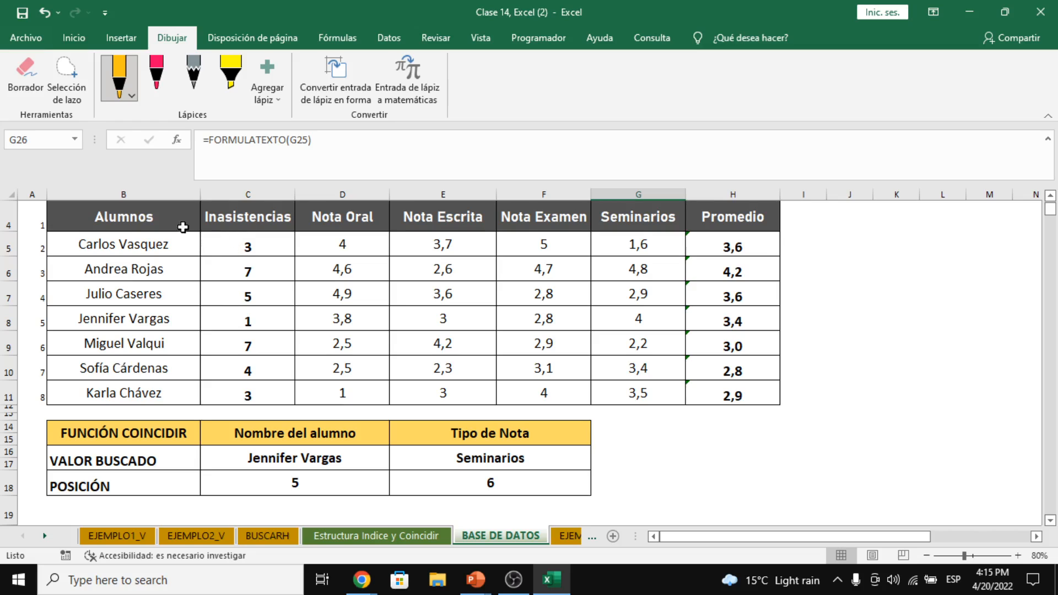
click(138, 245)
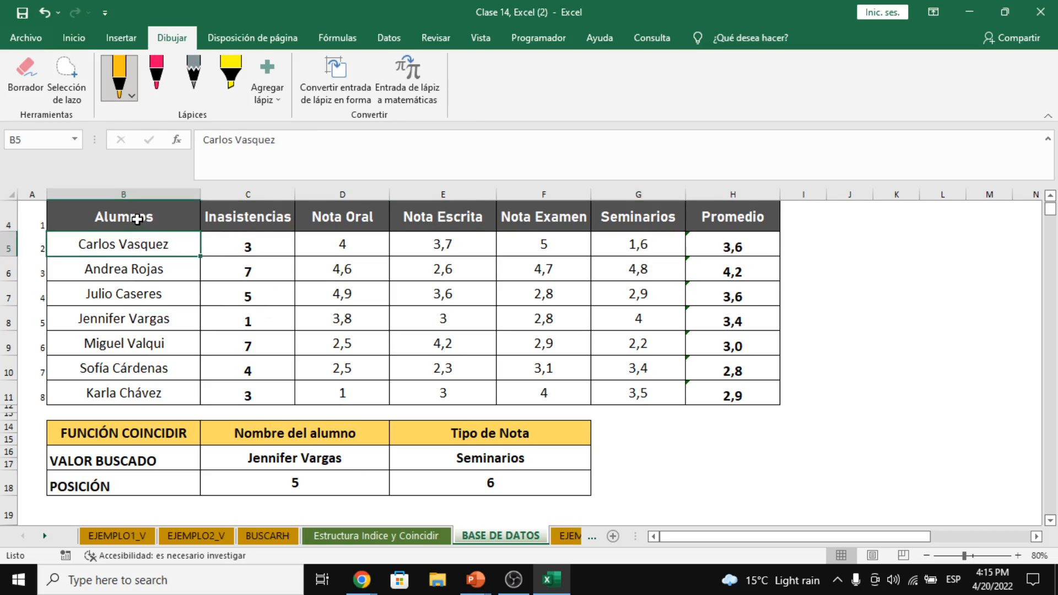
drag(138, 216, 154, 392)
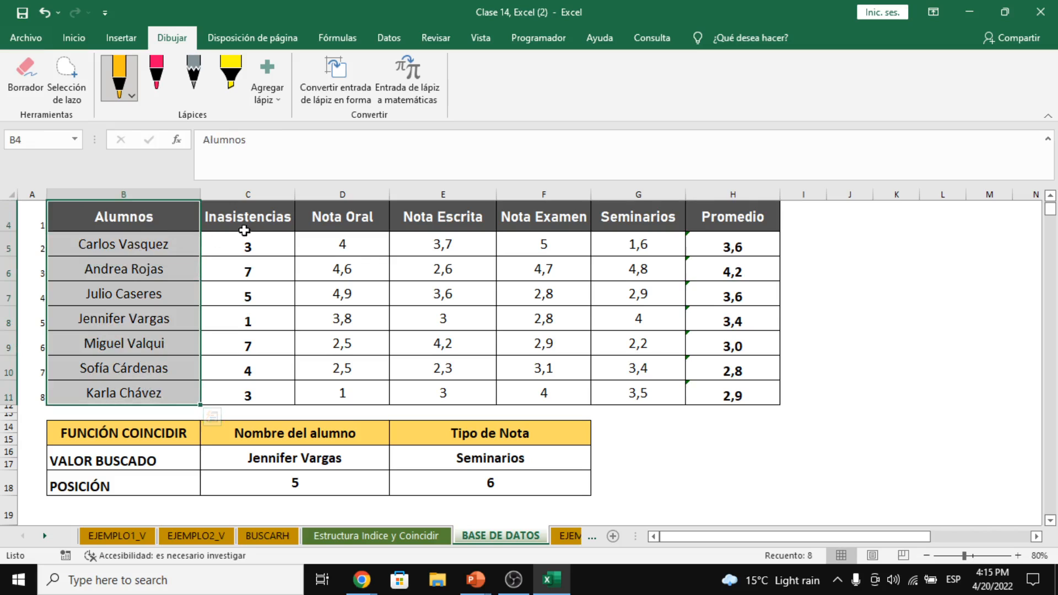
drag(338, 207, 342, 393)
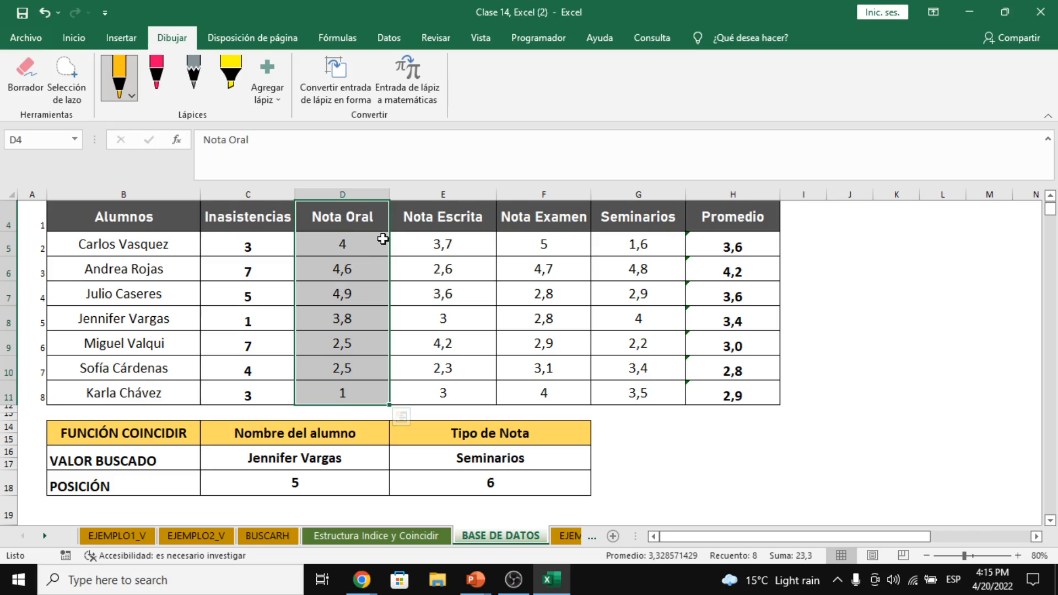
drag(398, 217, 708, 217)
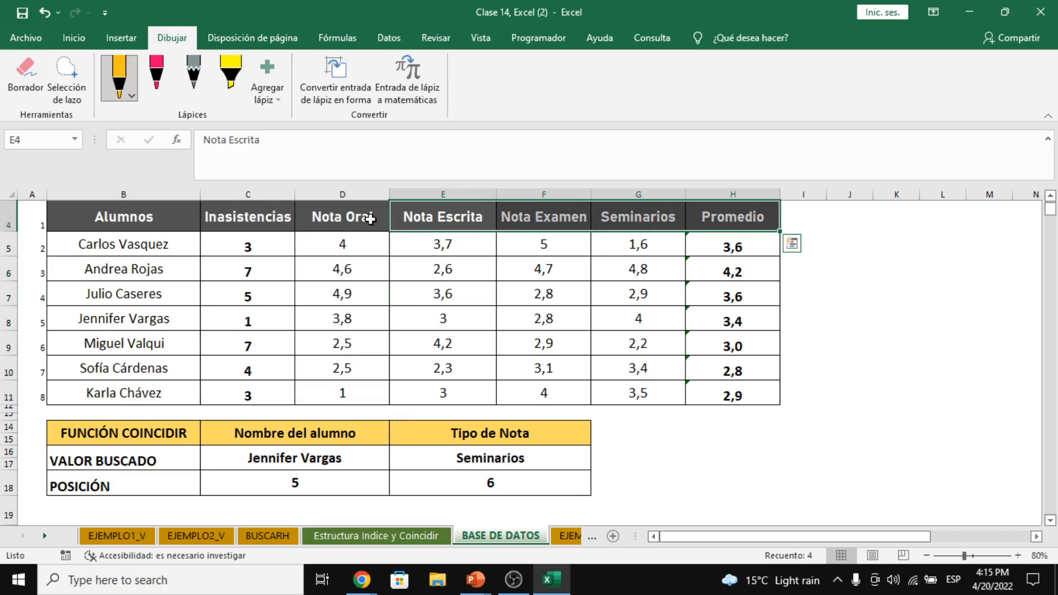
click(265, 218)
drag(265, 218, 71, 225)
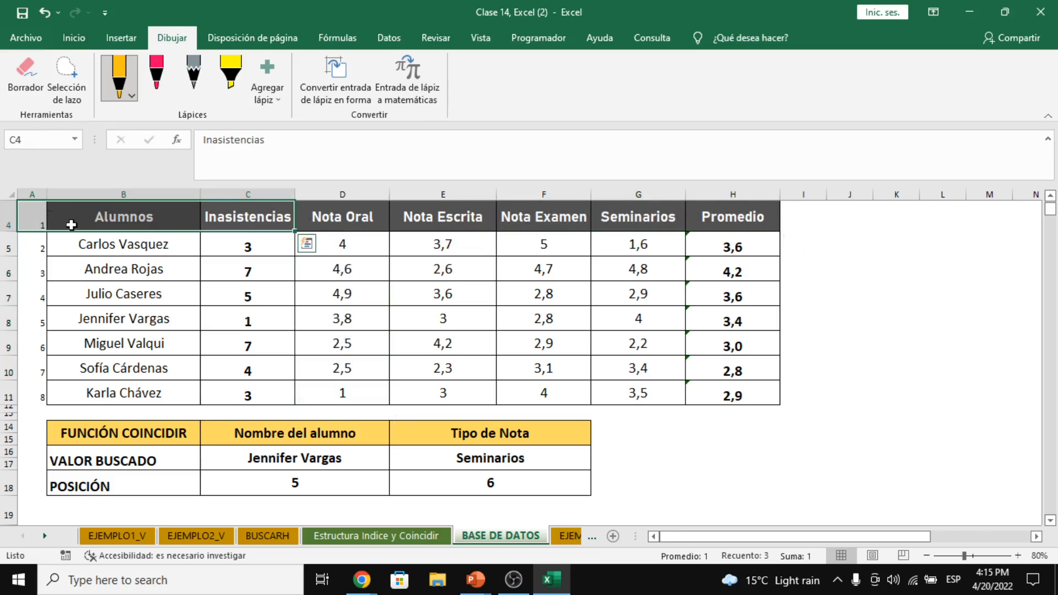
click(130, 238)
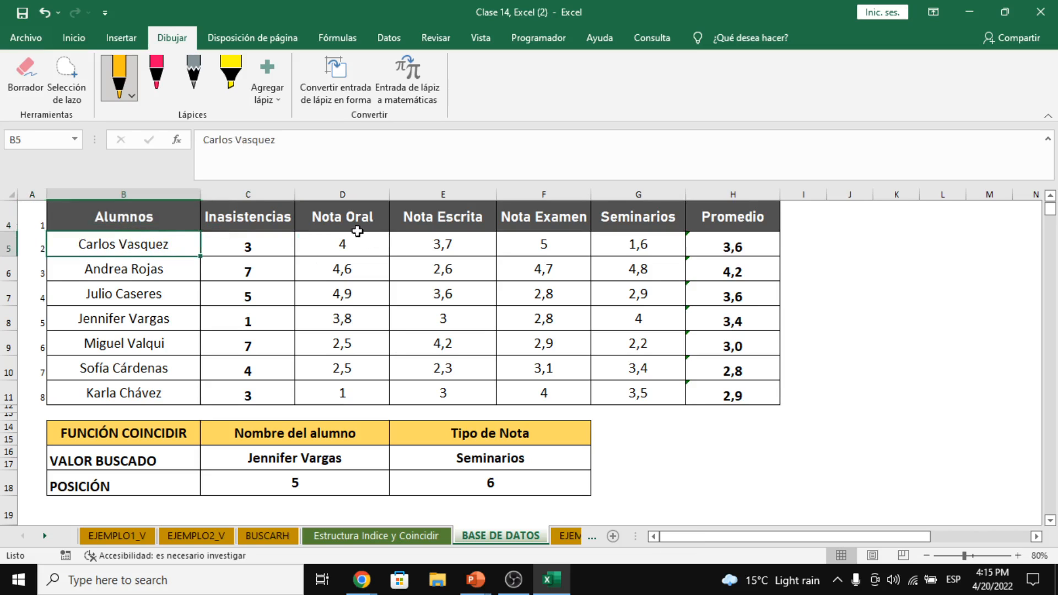
Examine the grades block from Nota Oral to Promedio and compare the Nota Oral column with the Alumnos column
click(347, 208)
drag(347, 208, 772, 405)
drag(370, 219, 761, 395)
click(399, 245)
click(350, 216)
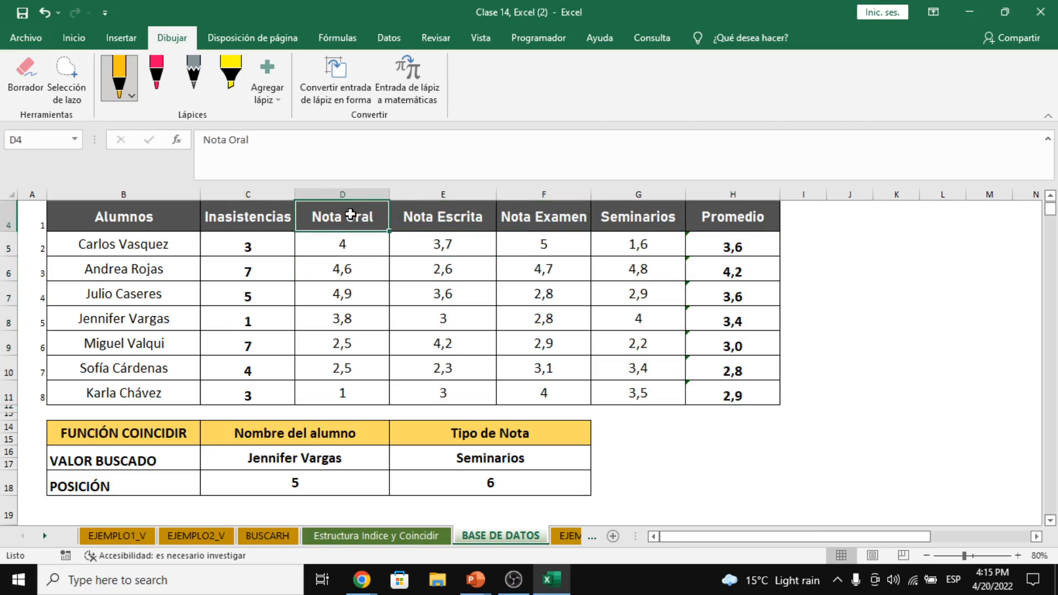
drag(321, 213, 325, 370)
click(343, 216)
drag(342, 216, 101, 254)
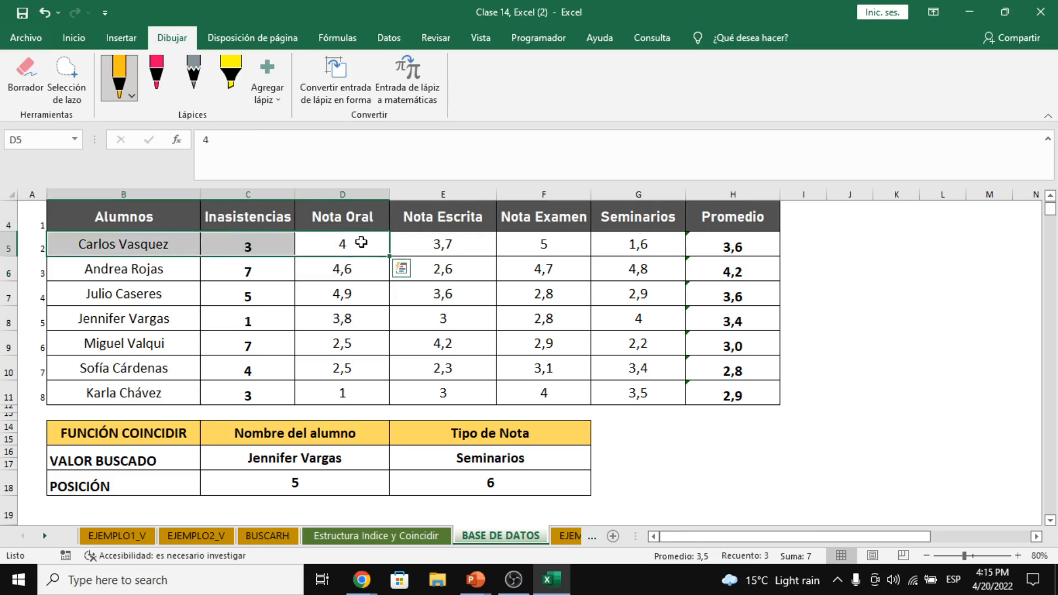
click(361, 243)
click(356, 216)
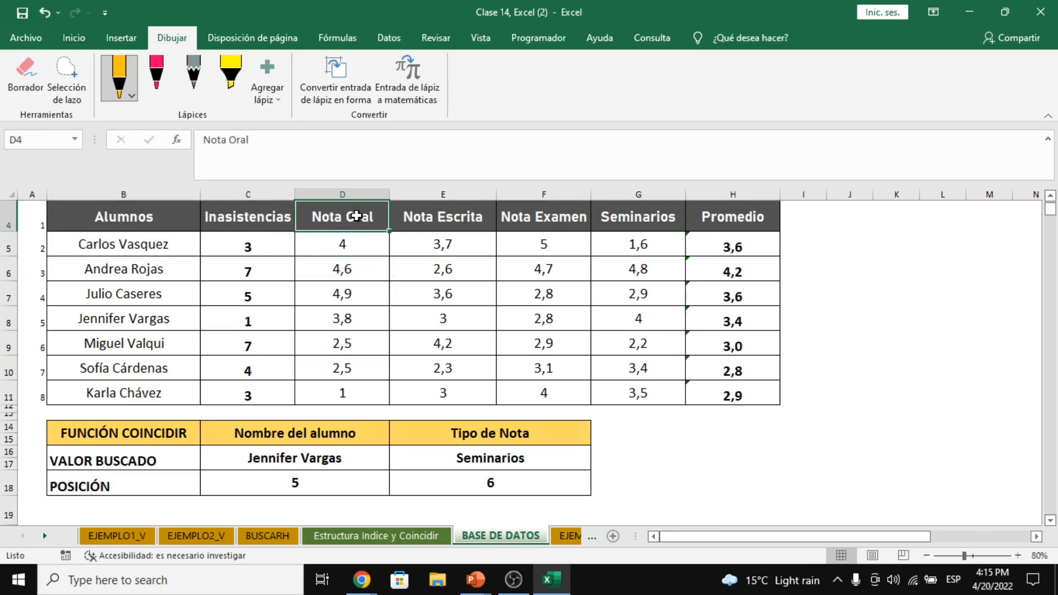
drag(356, 209, 373, 385)
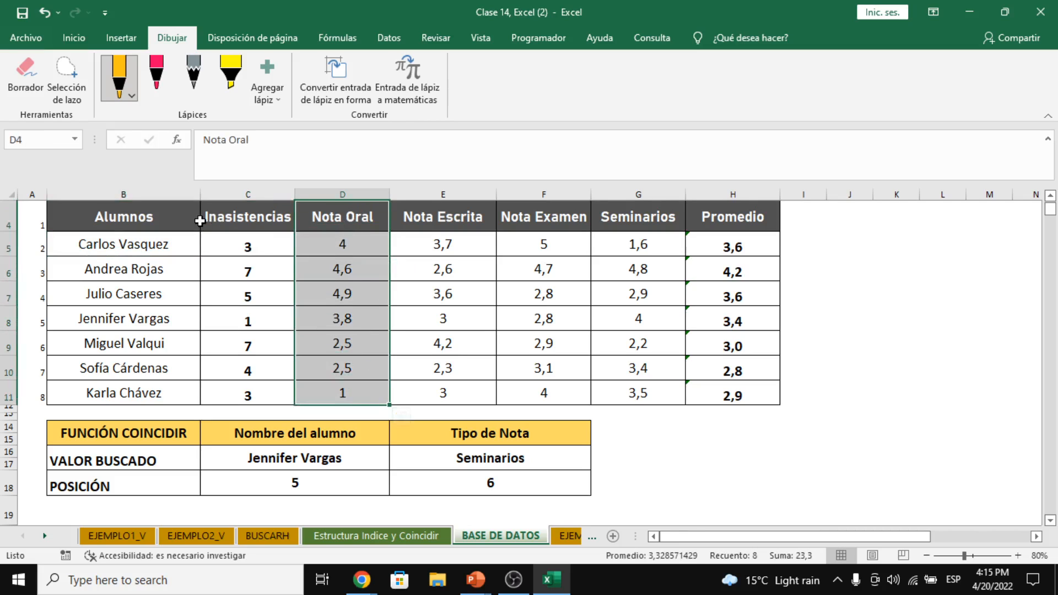
drag(191, 218, 186, 395)
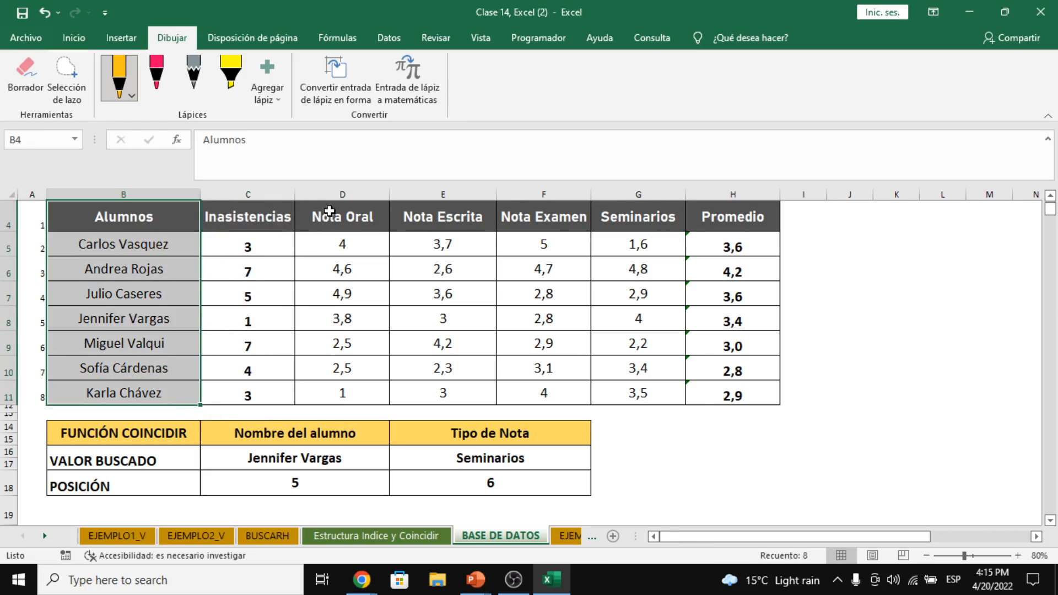
drag(329, 211, 344, 395)
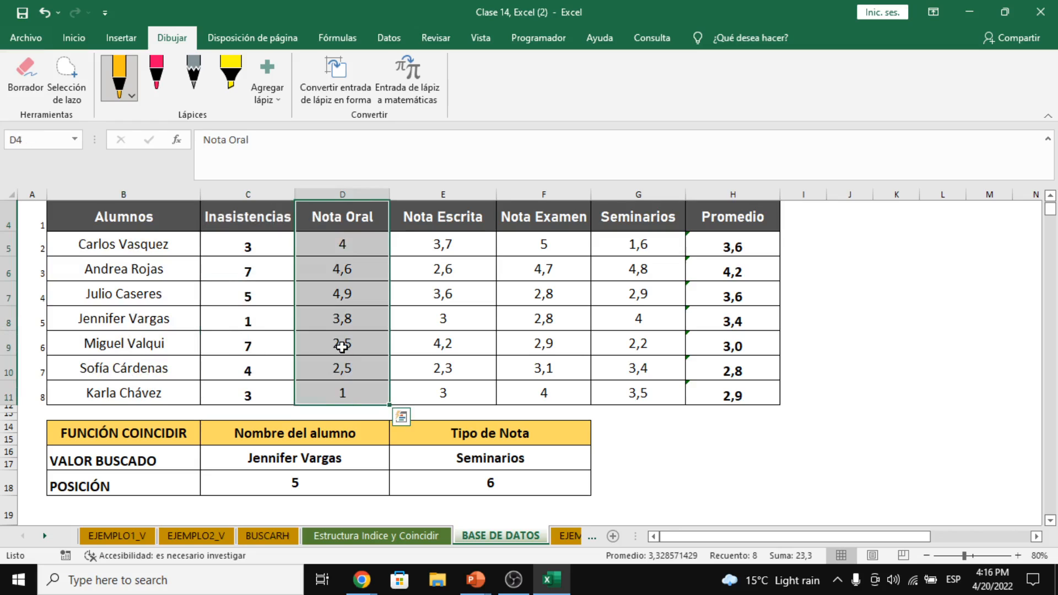
Examine the Inasistencias column against the columns on either side of it, ending at the first student's Promedio in H5
click(96, 343)
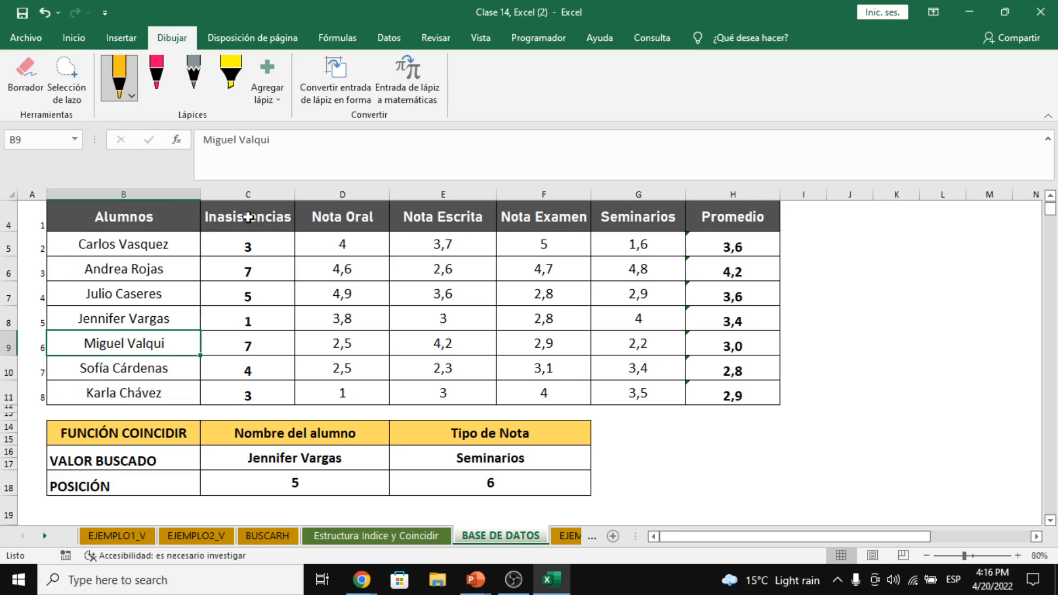
drag(247, 212, 254, 398)
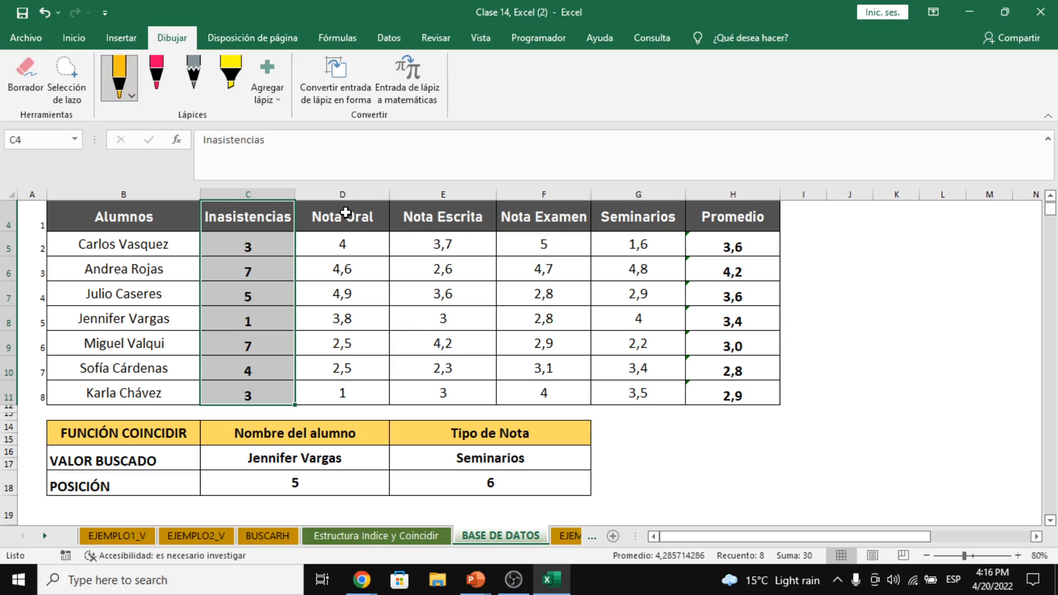
drag(346, 209, 703, 390)
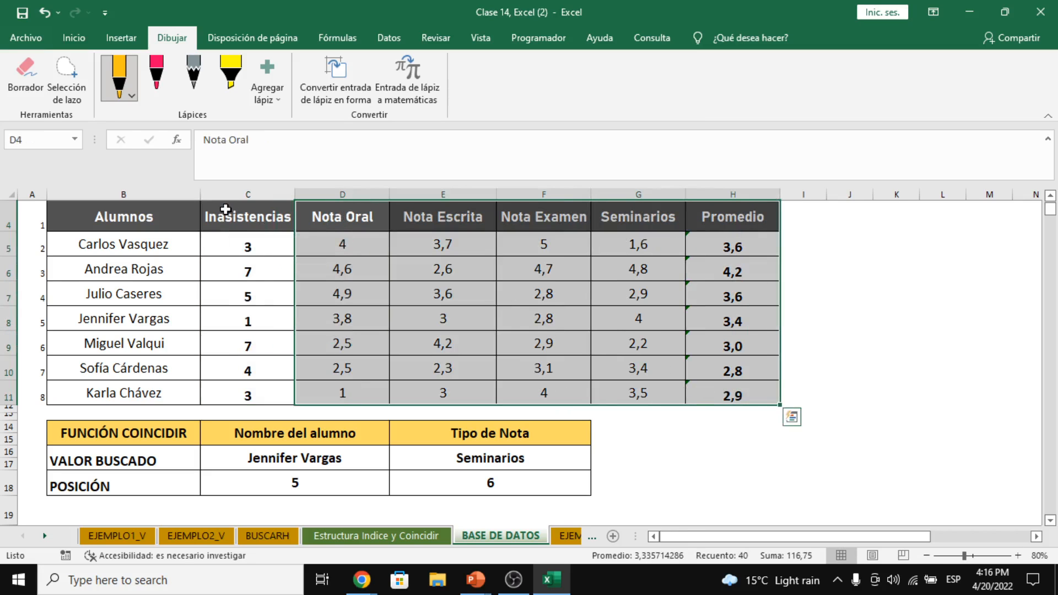
drag(221, 210, 67, 231)
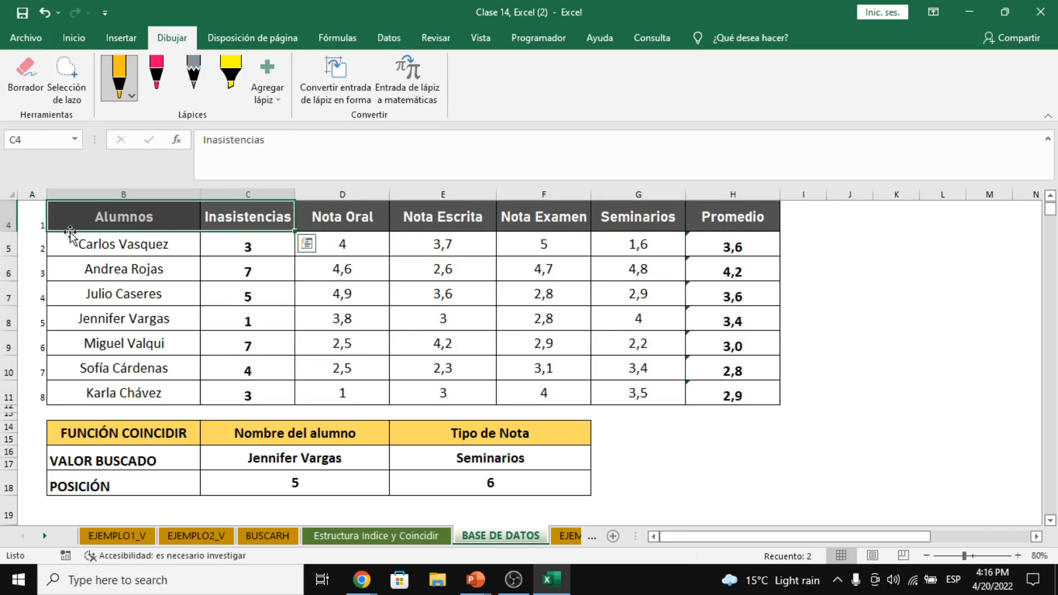
click(377, 220)
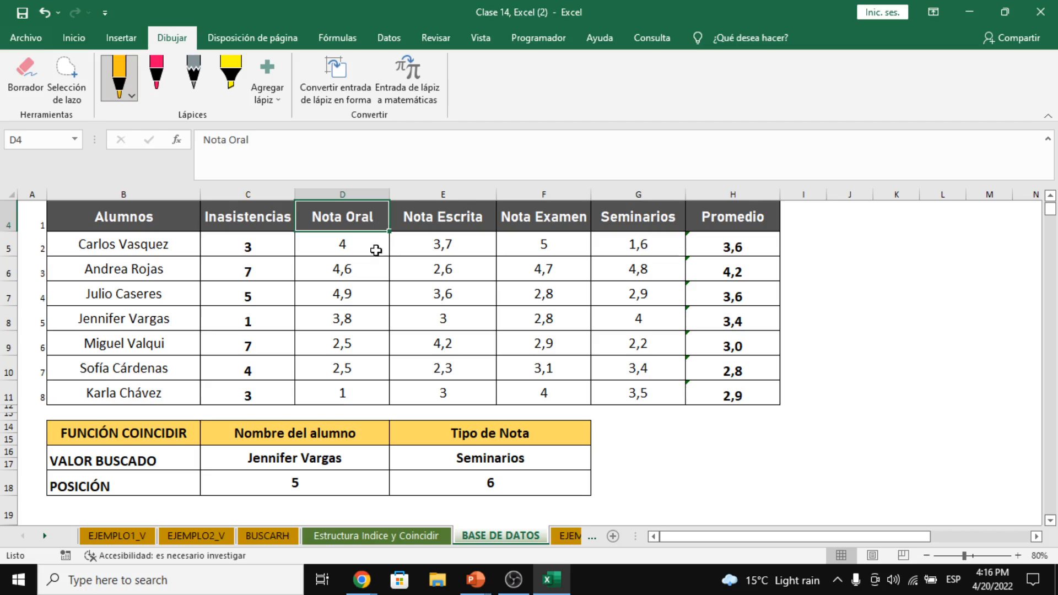
drag(356, 219, 739, 395)
click(354, 292)
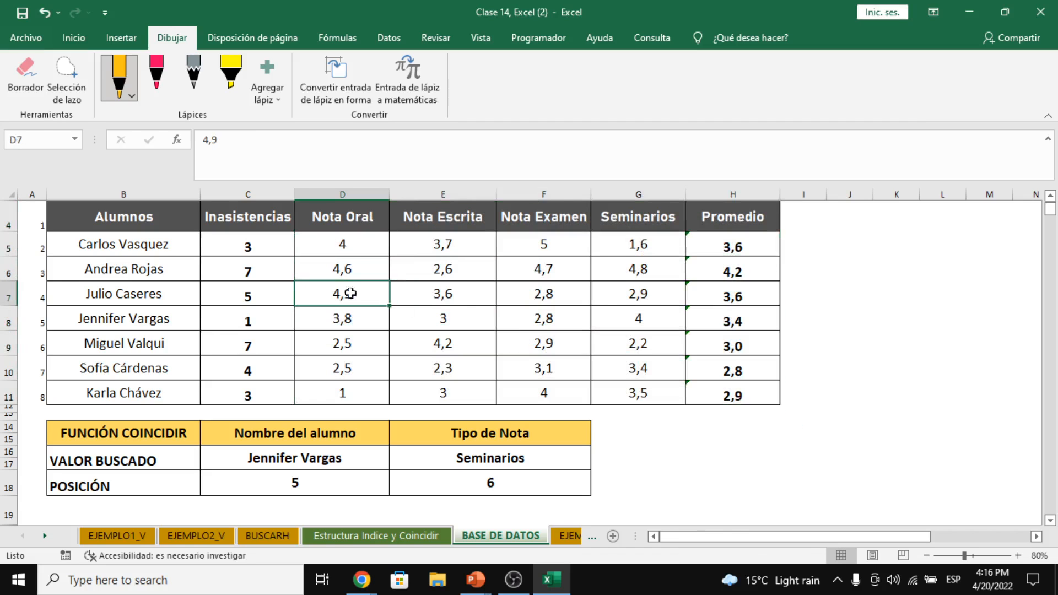
drag(354, 292, 733, 412)
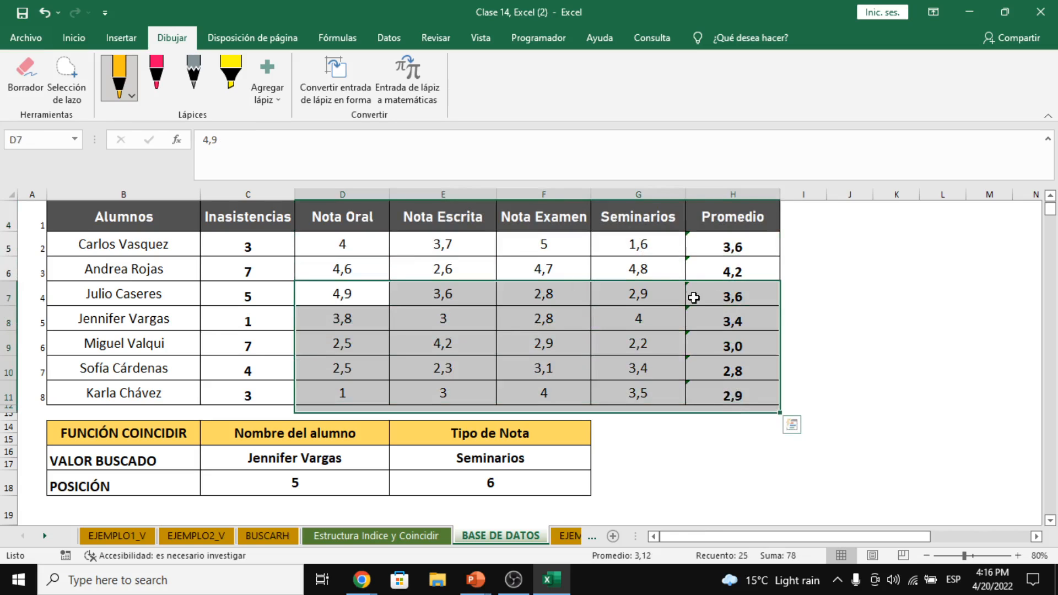
drag(659, 273, 653, 214)
click(708, 251)
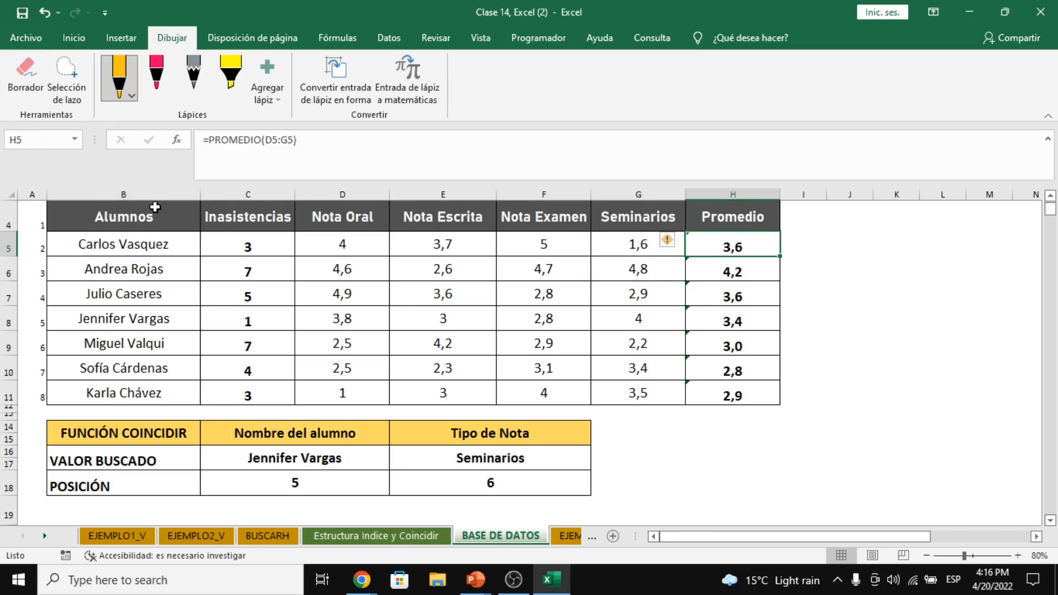
Compare the Alumnos column with the Nota Oral column of the grades table, including the first student's row
drag(164, 220, 174, 342)
drag(341, 217, 343, 371)
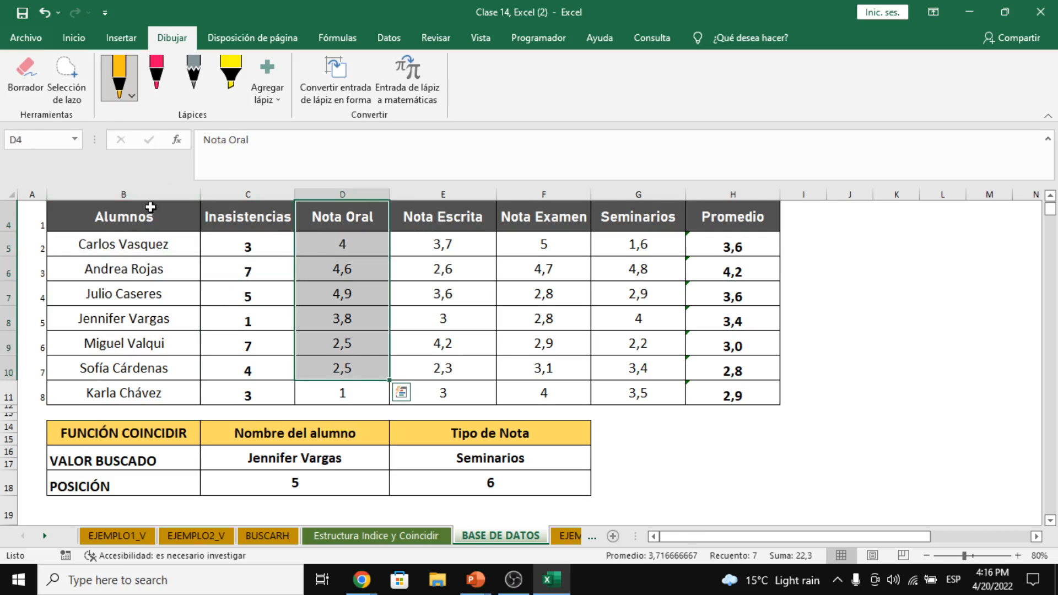
click(121, 233)
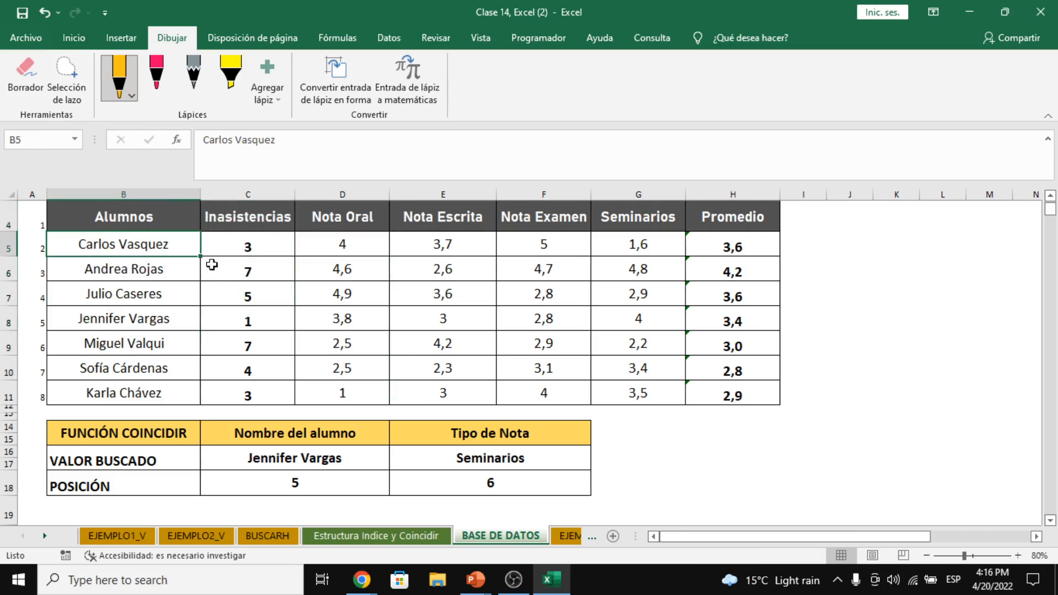
scroll(217, 288, down, 2)
scroll(217, 288, up, 3)
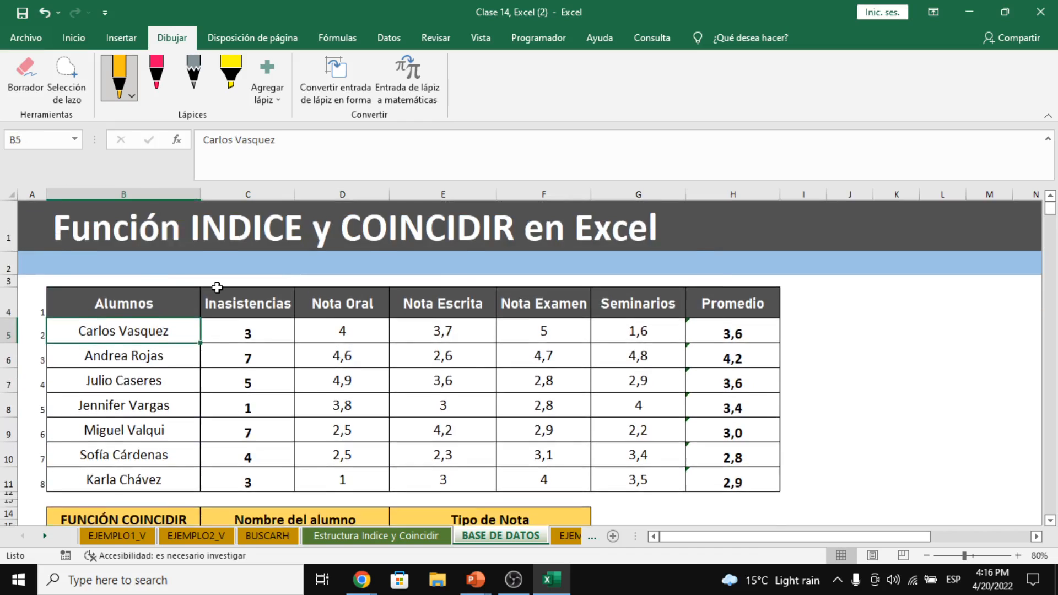
scroll(217, 288, down, 1)
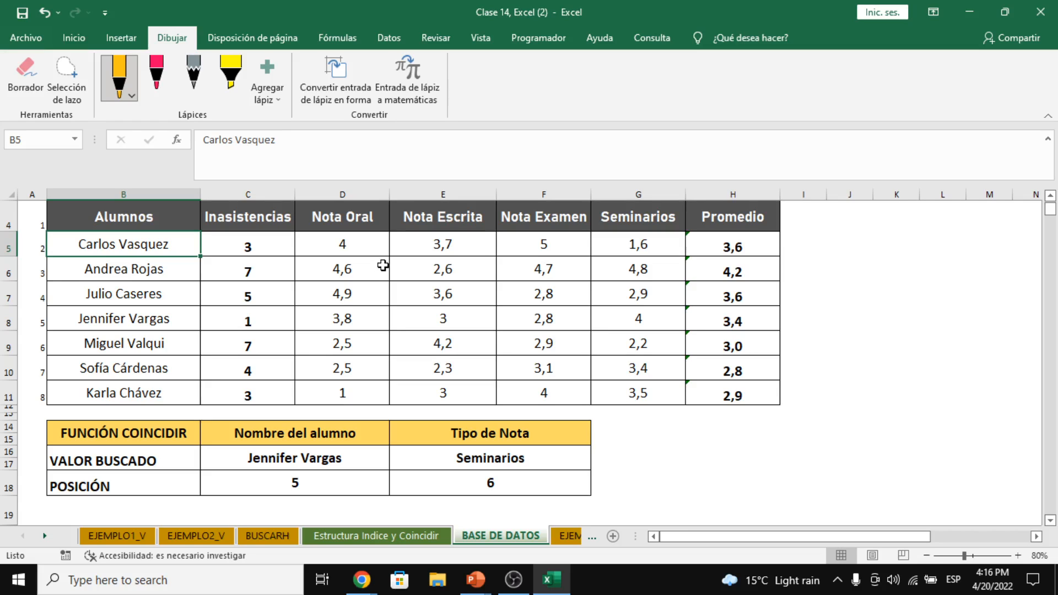
click(345, 249)
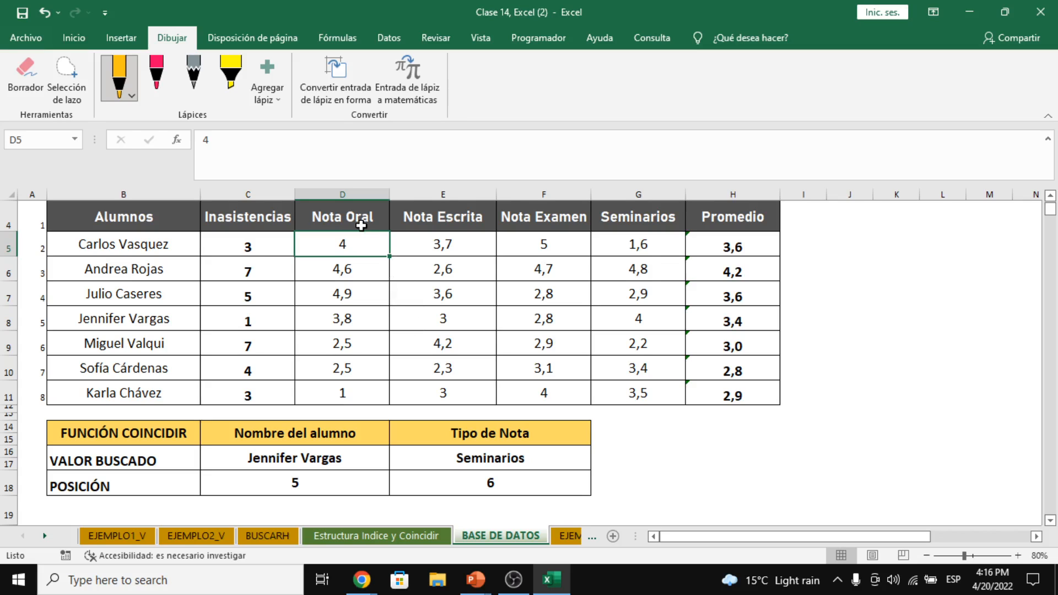
Examine the grades block starting at Nota Oral against the Alumnos and Inasistencias columns preceding it
drag(358, 212, 553, 391)
drag(212, 231, 8, 218)
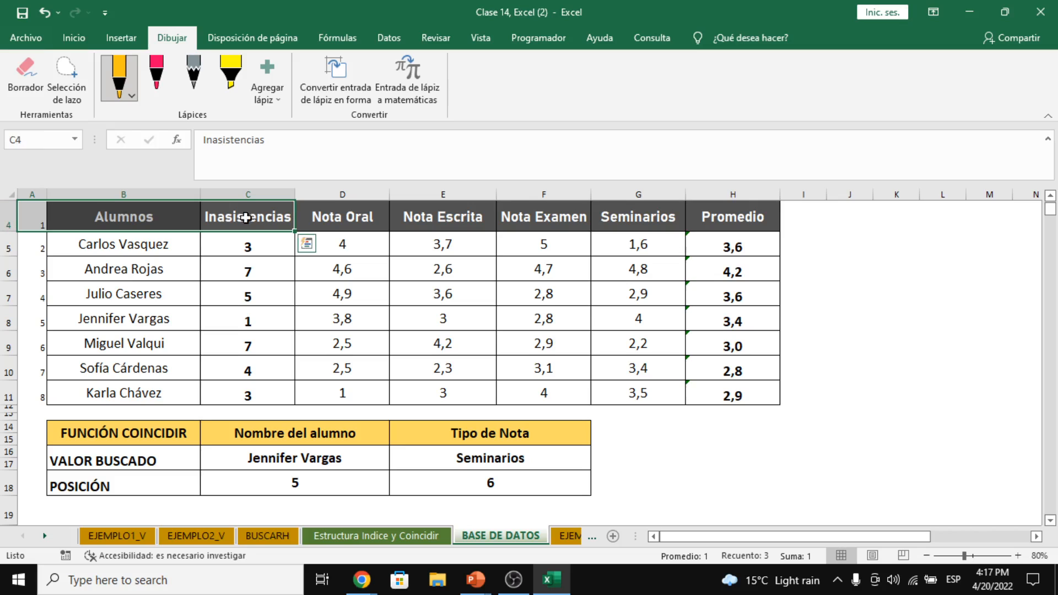
drag(363, 204, 342, 394)
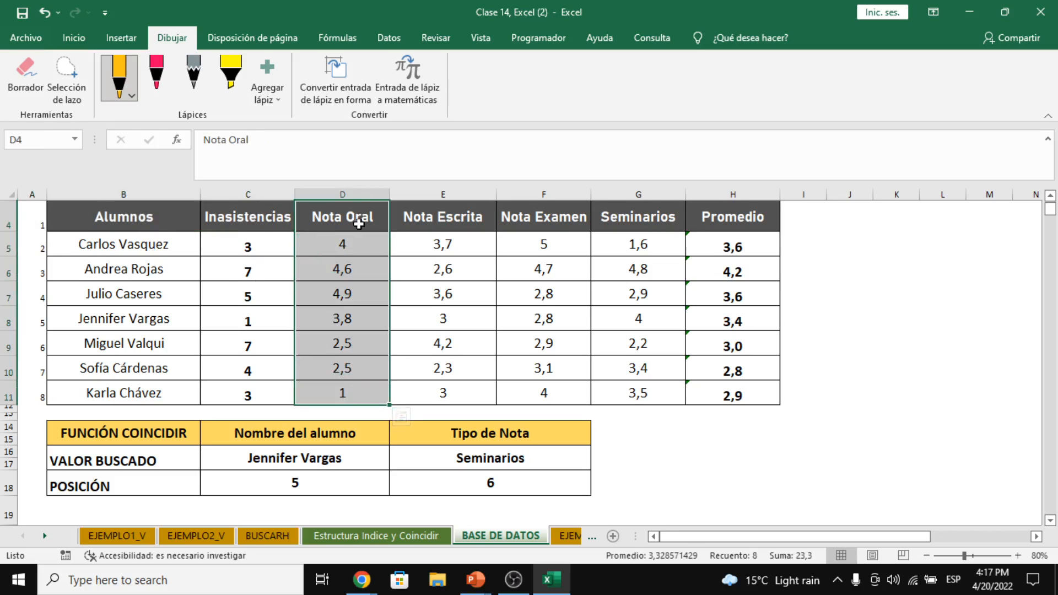
drag(359, 222, 359, 393)
drag(248, 218, 23, 331)
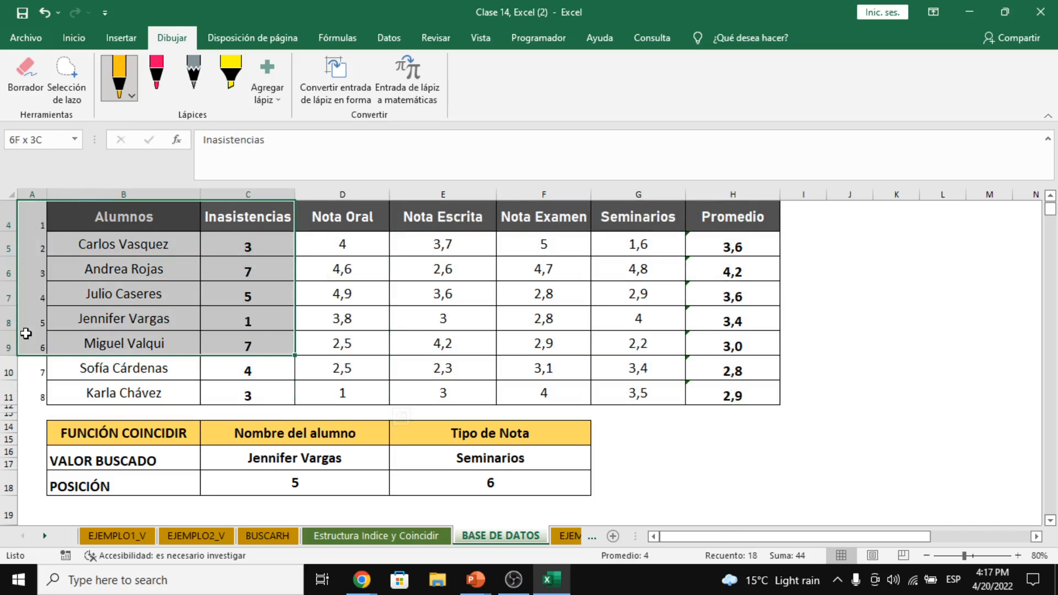
click(253, 333)
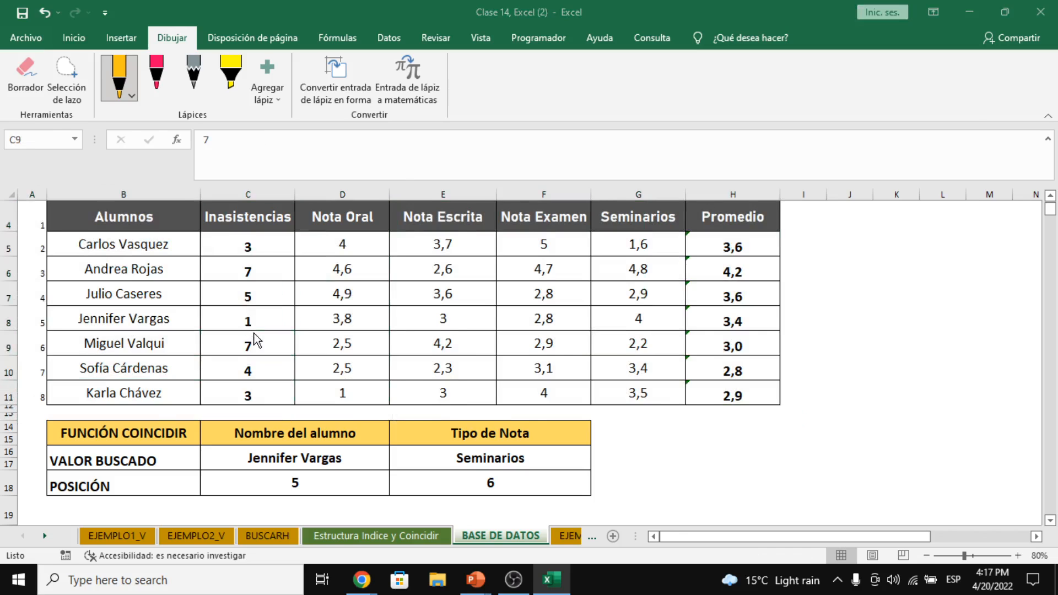
Check the Google Meet call and examine the INDICE and COINCIDIR formula text in G26 alongside the grades table
key(alt+Tab)
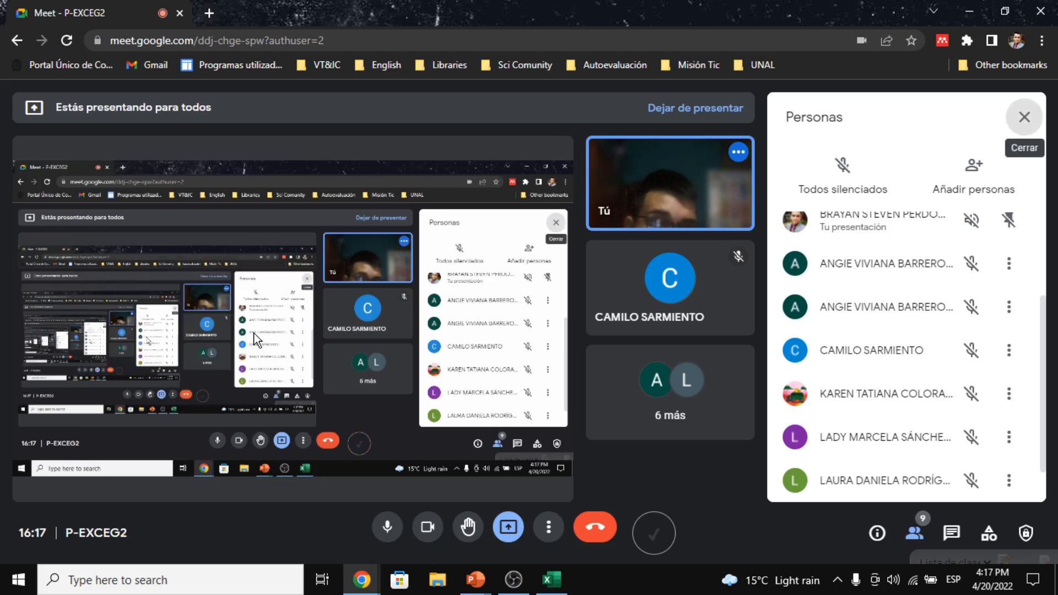
key(alt+Tab)
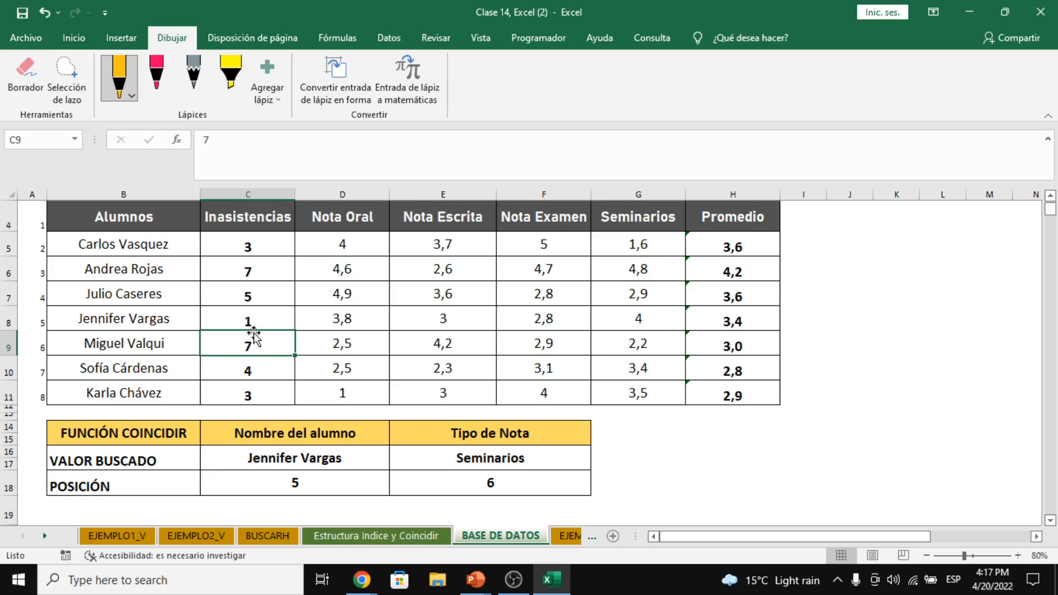
scroll(254, 333, down, 2)
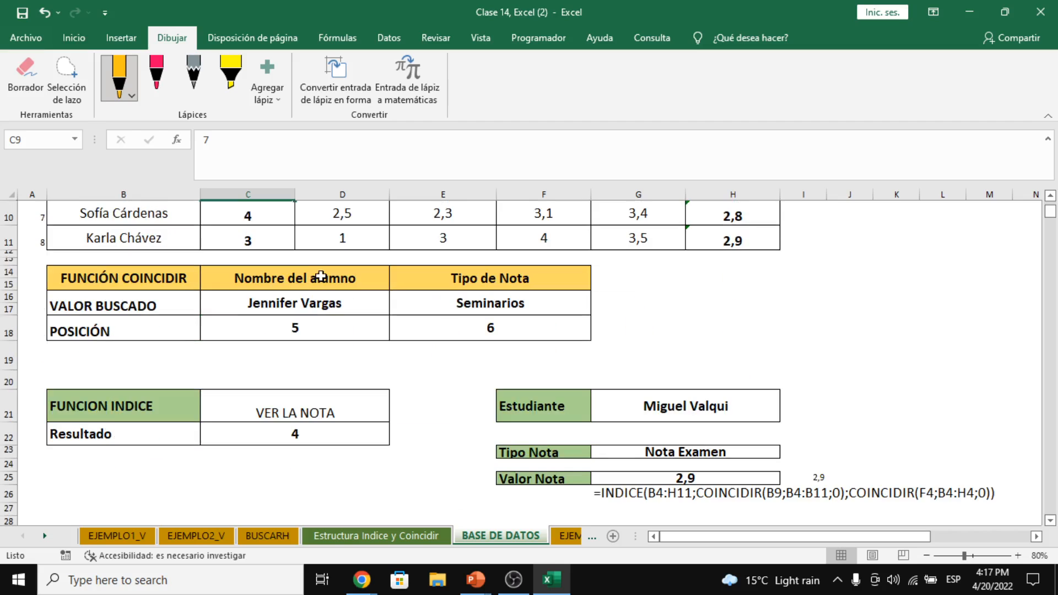
click(638, 492)
scroll(634, 487, down, 2)
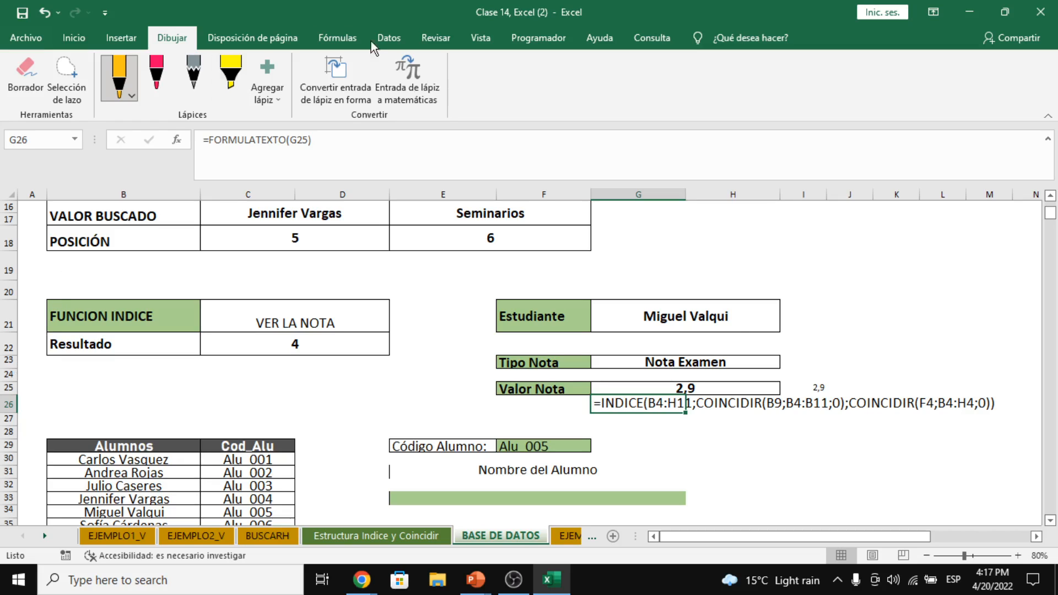
click(779, 434)
click(635, 403)
scroll(608, 238, up, 5)
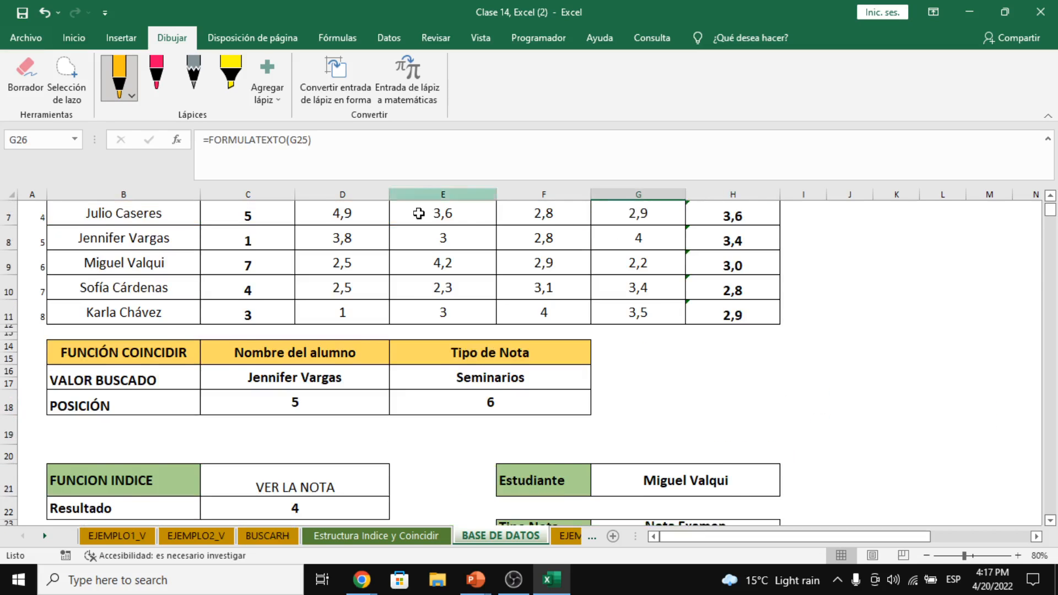
scroll(579, 336, down, 5)
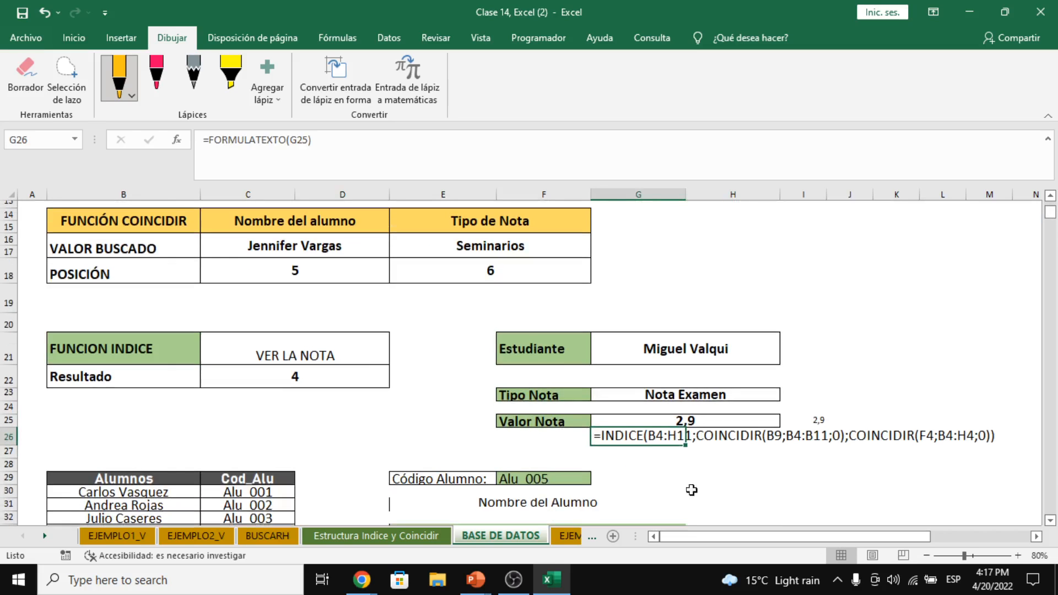
click(648, 457)
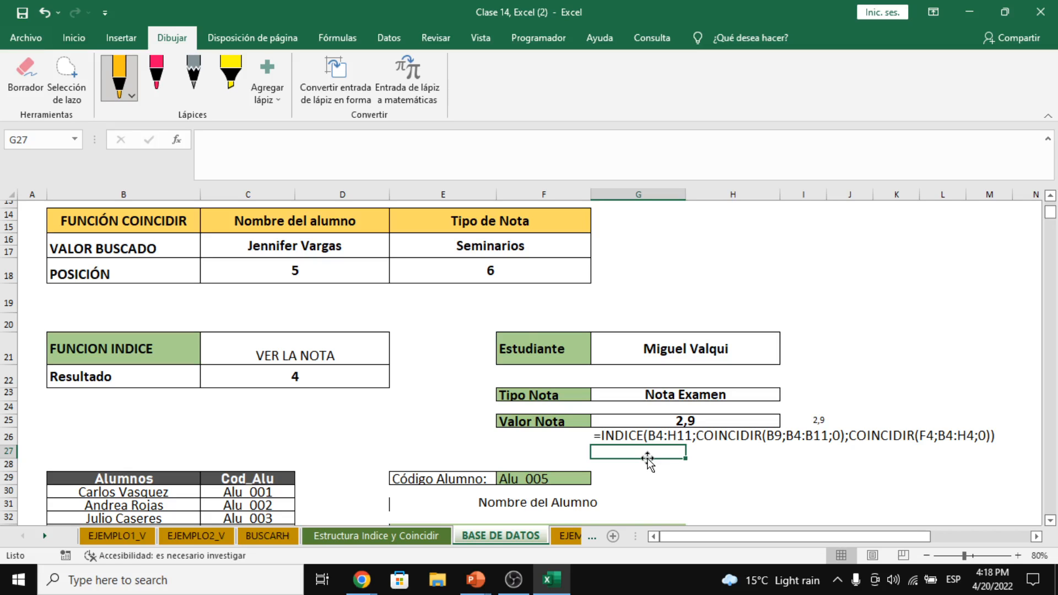
key(alt+Tab)
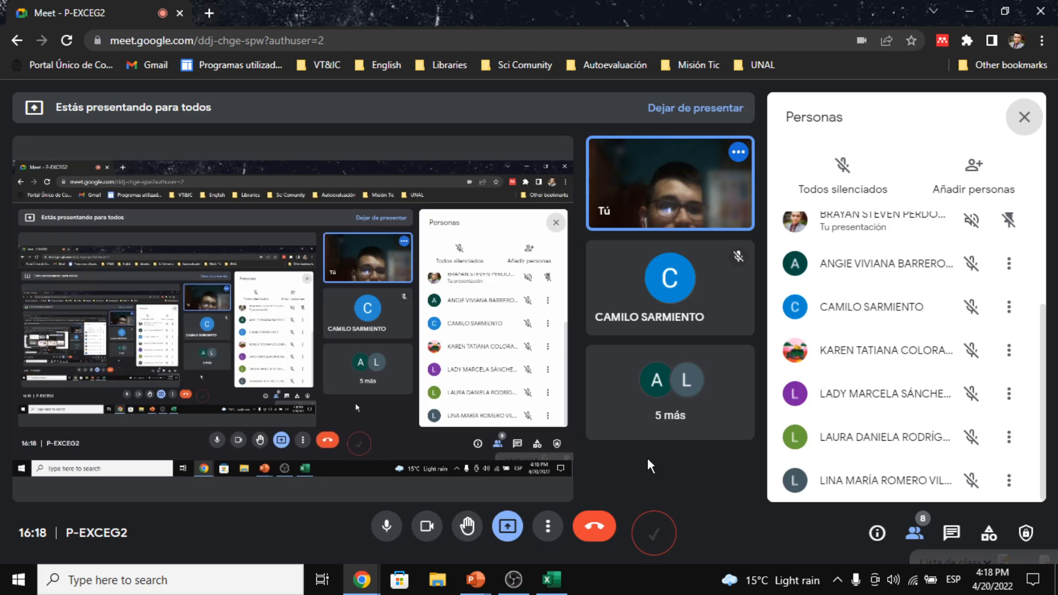
key(alt+Tab)
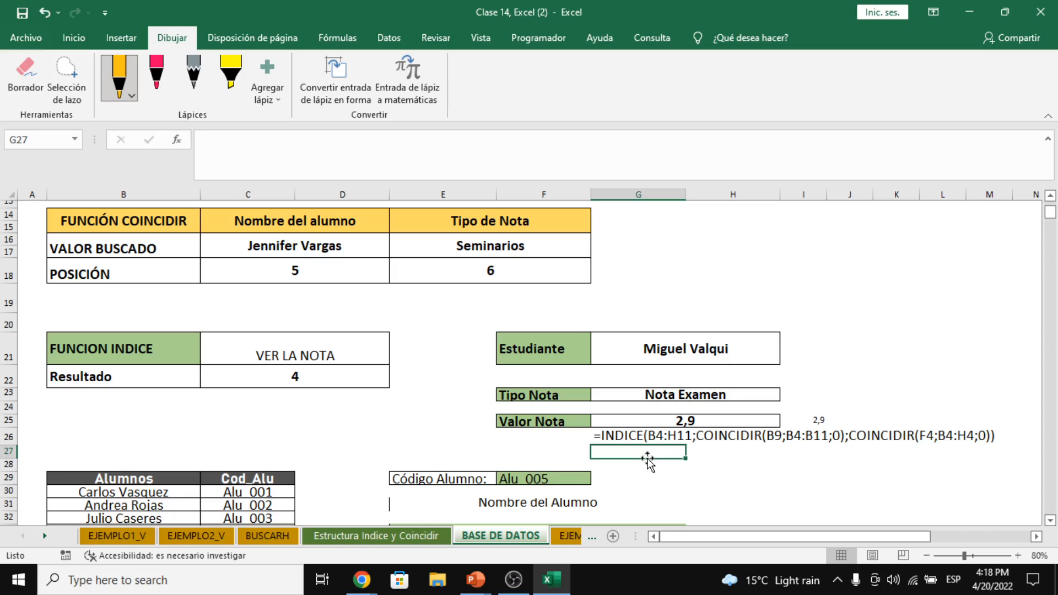
Examine the student code lookup area and inspect the cell reference behind Código Alumno in F29
scroll(647, 460, down, 2)
scroll(653, 452, down, 1)
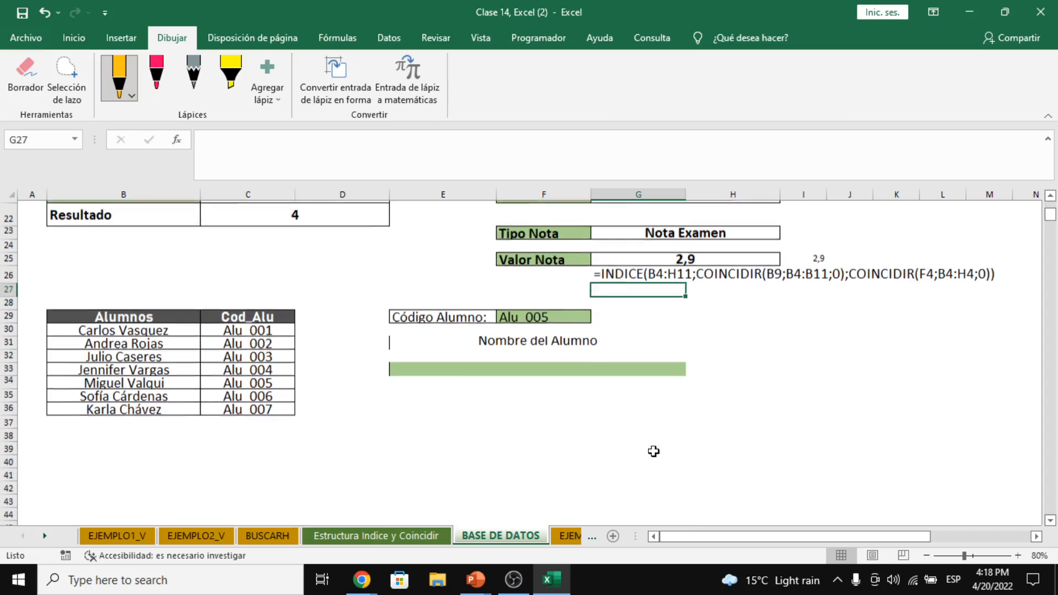
click(524, 354)
click(535, 367)
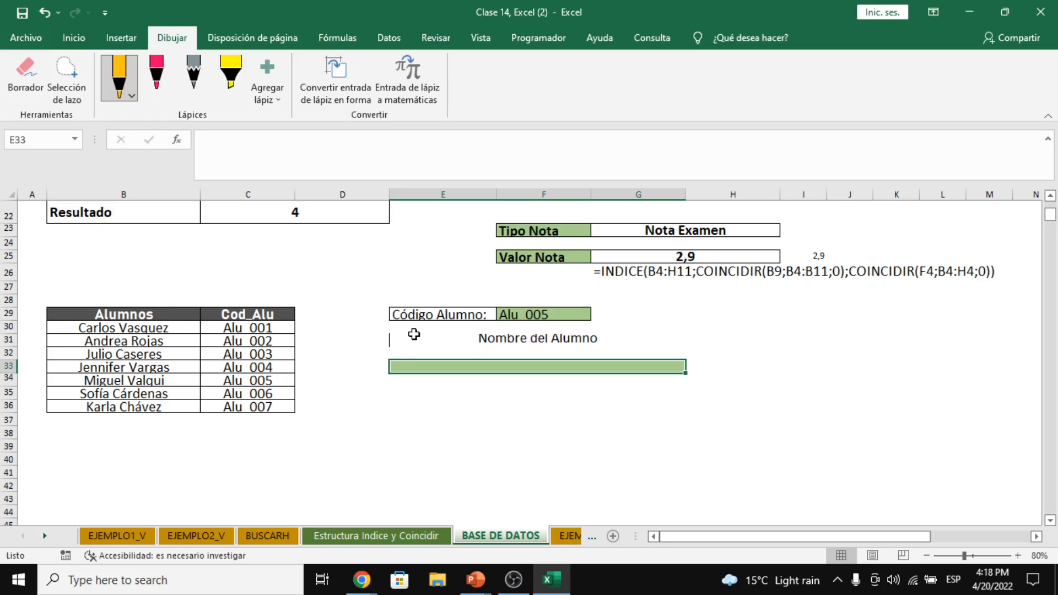
click(217, 327)
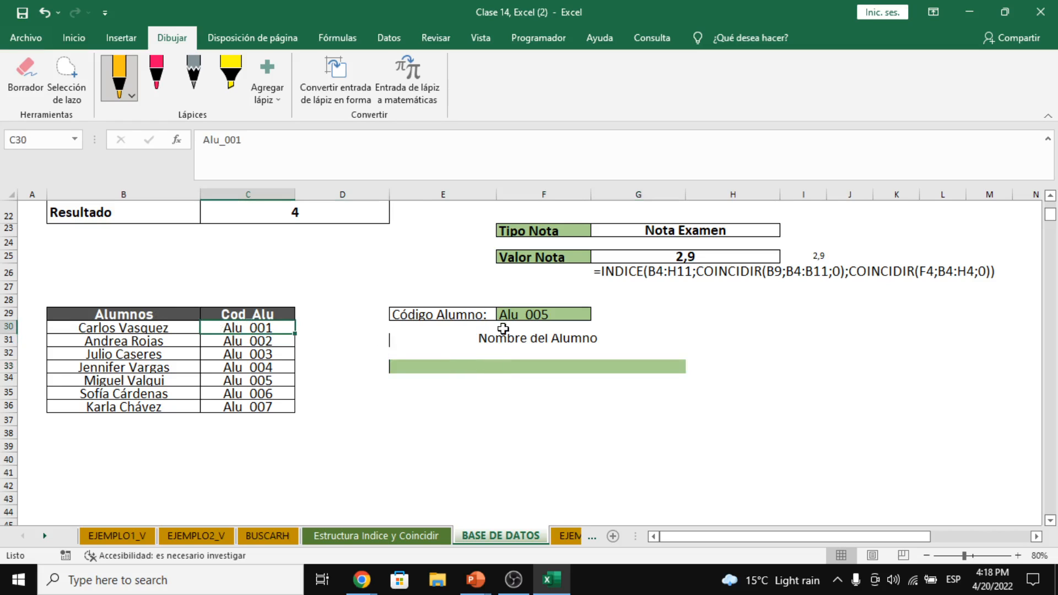
click(519, 313)
text(=C34)
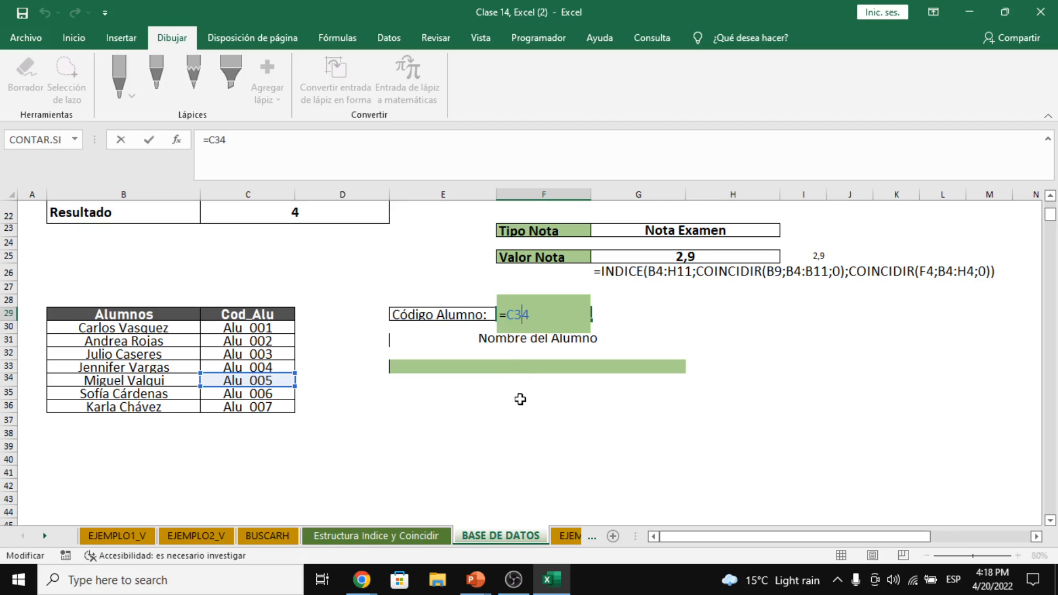
key(ctrl+Return)
click(505, 372)
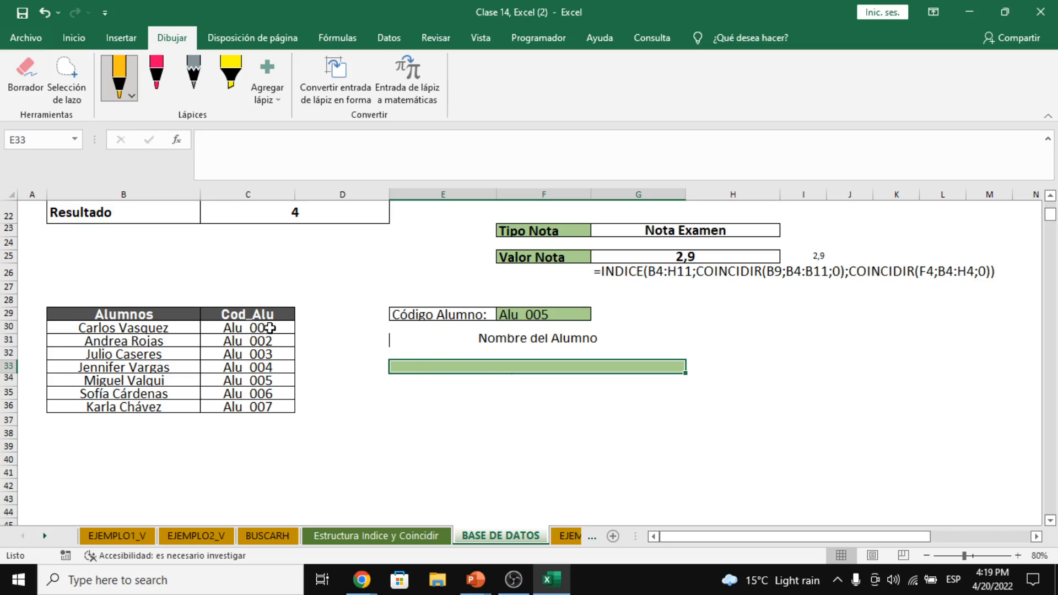
Compare the Cod_Alu column with the Alumnos column in the code table, from the headers to the last student
drag(268, 318, 322, 407)
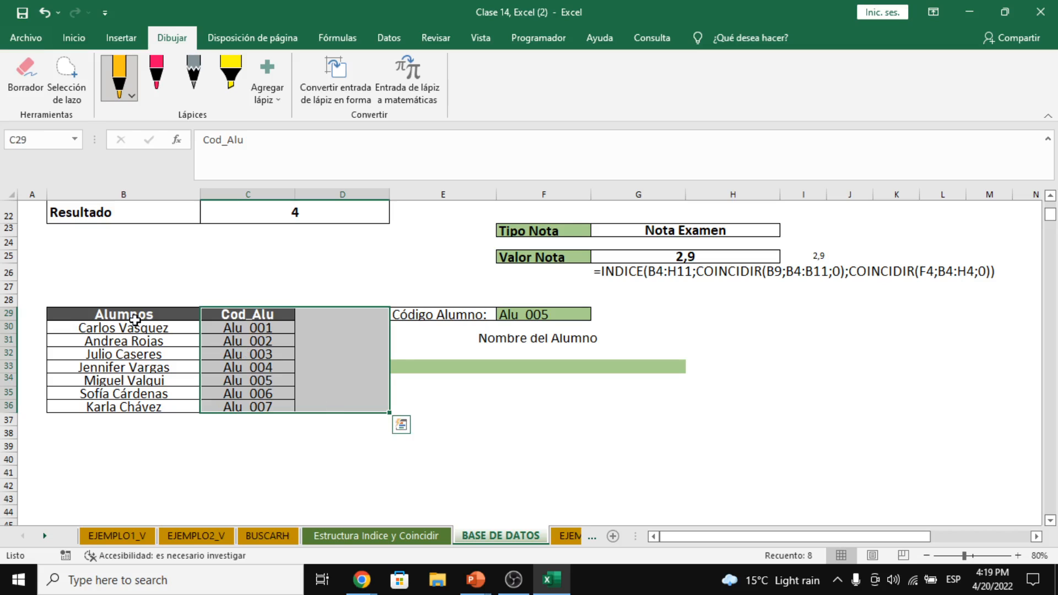
drag(136, 321, 143, 404)
click(224, 317)
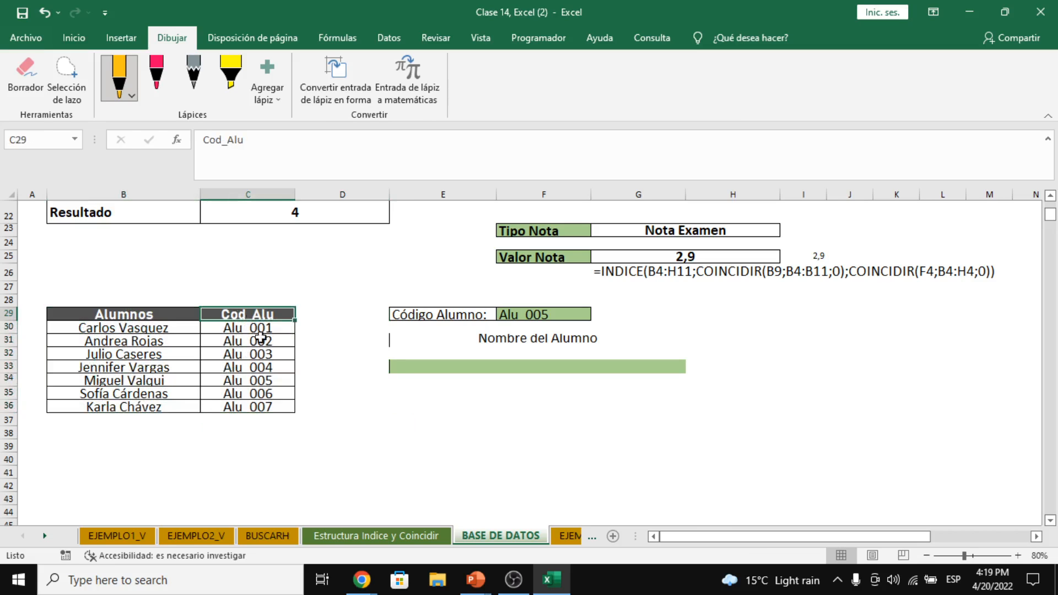
click(274, 381)
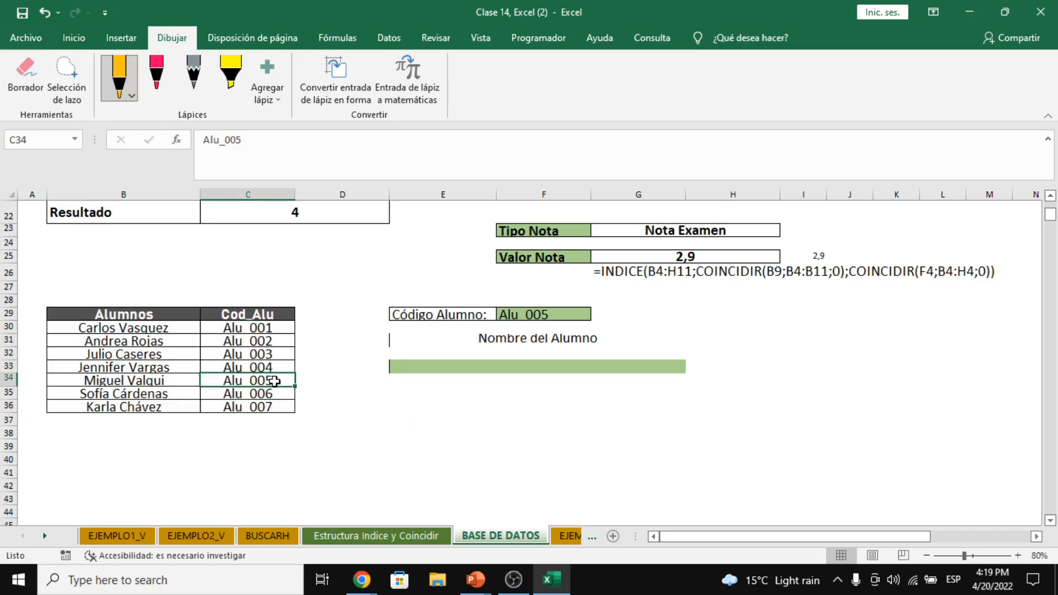
click(270, 328)
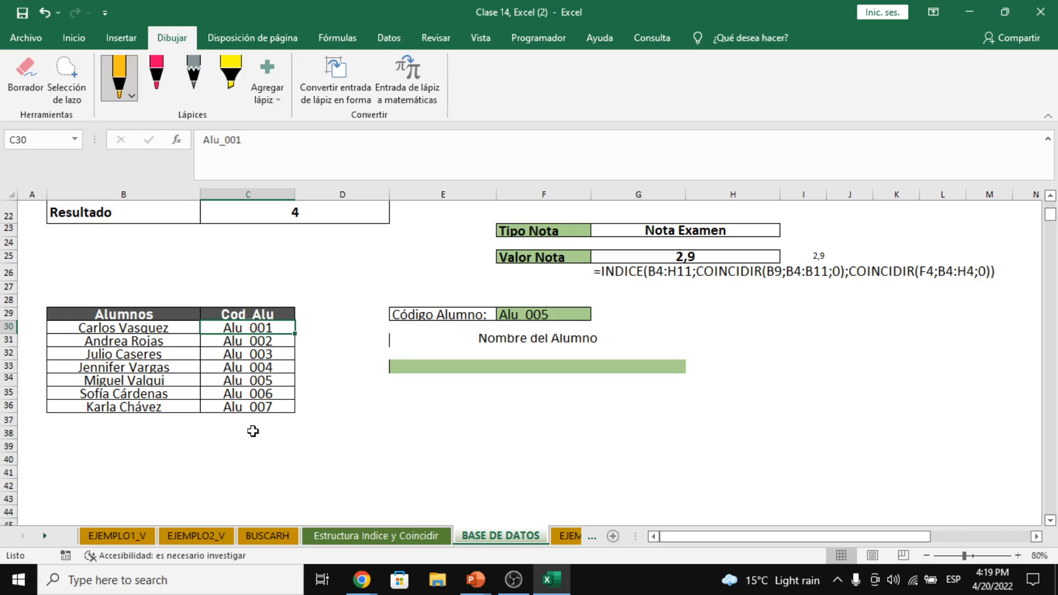
drag(253, 432, 735, 431)
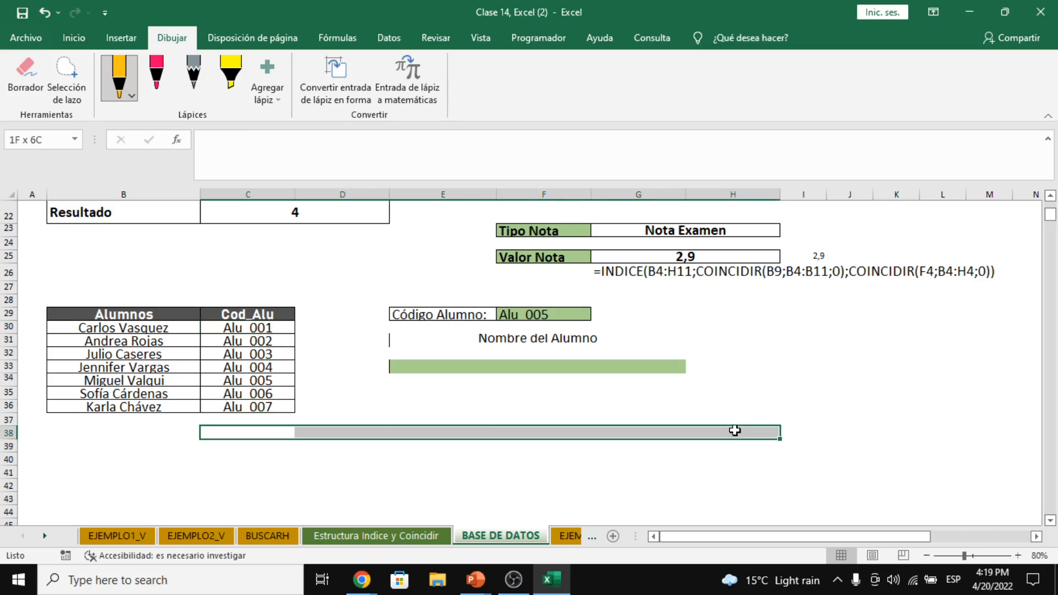
click(300, 324)
drag(271, 327, 276, 408)
click(78, 328)
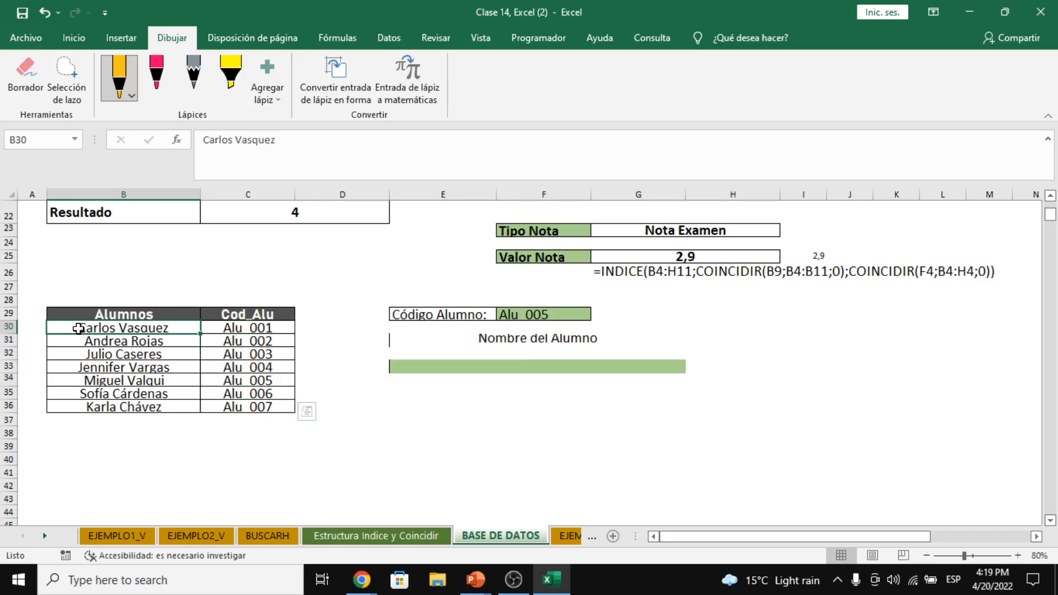
drag(79, 328, 50, 324)
click(517, 366)
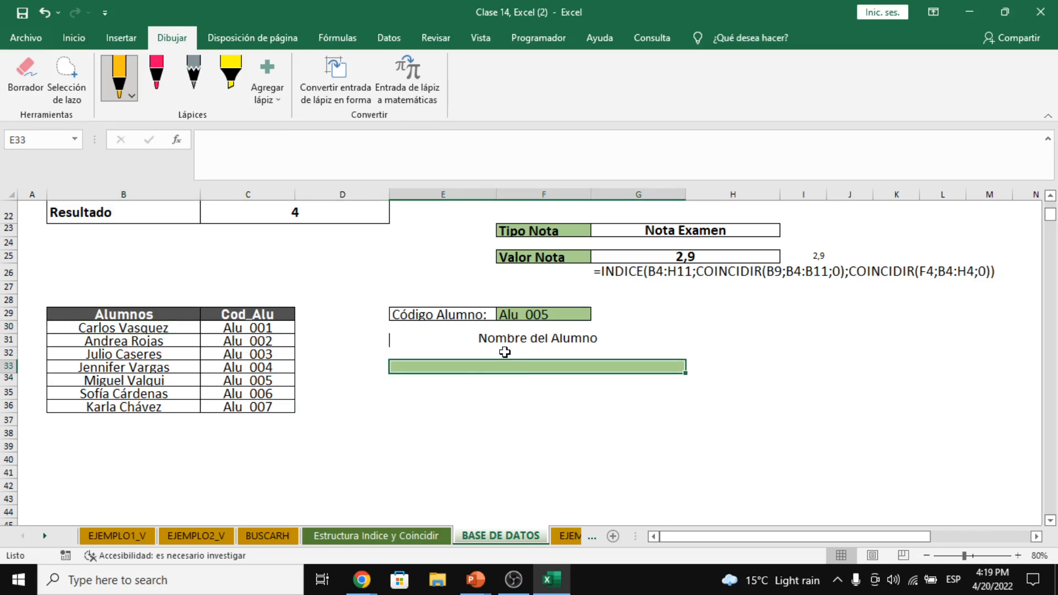
text(=)
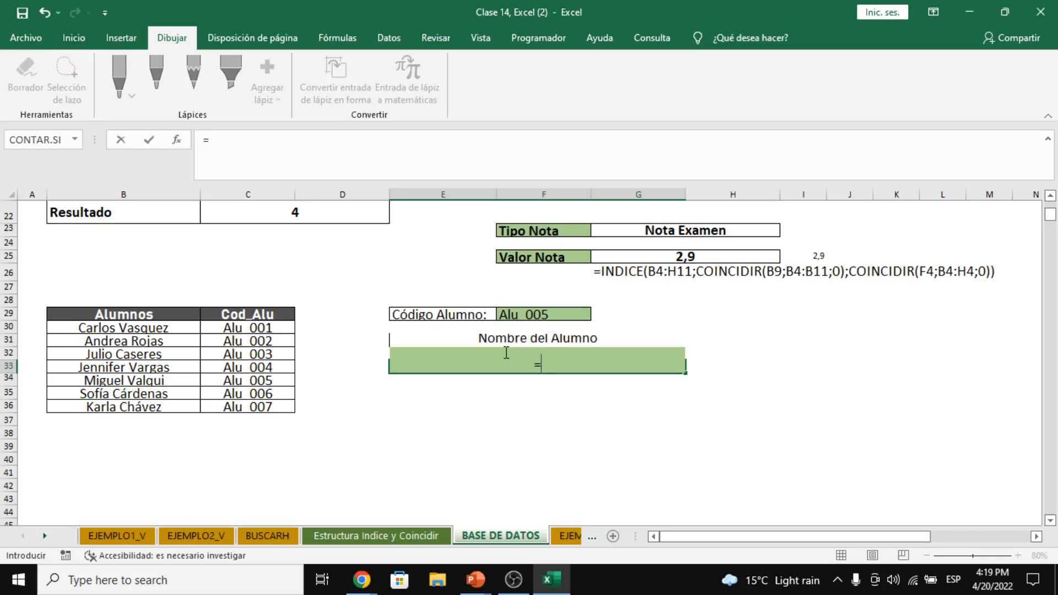
text(indice)
key(Tab)
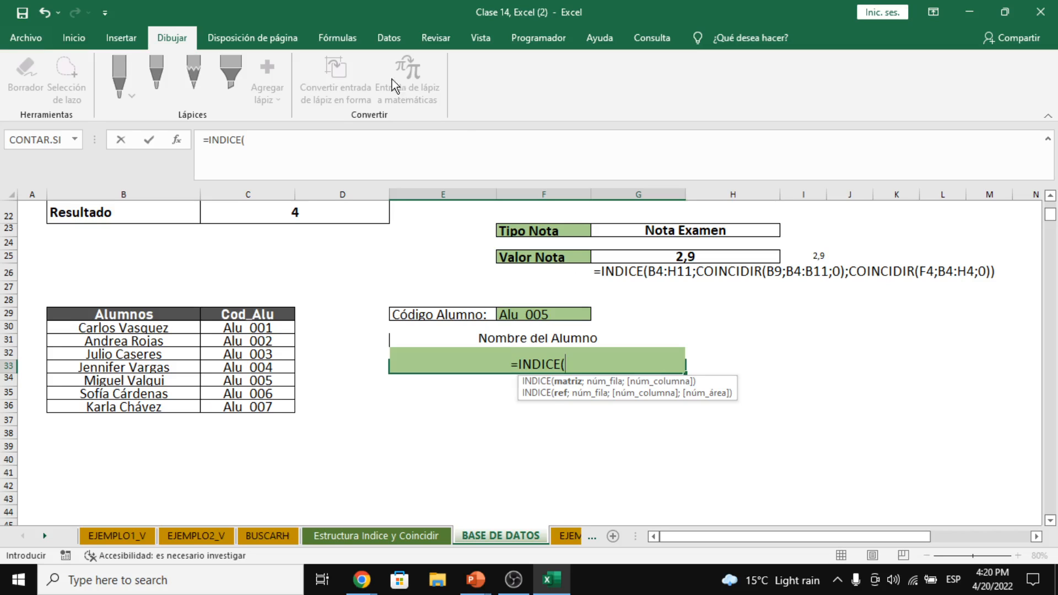
click(176, 139)
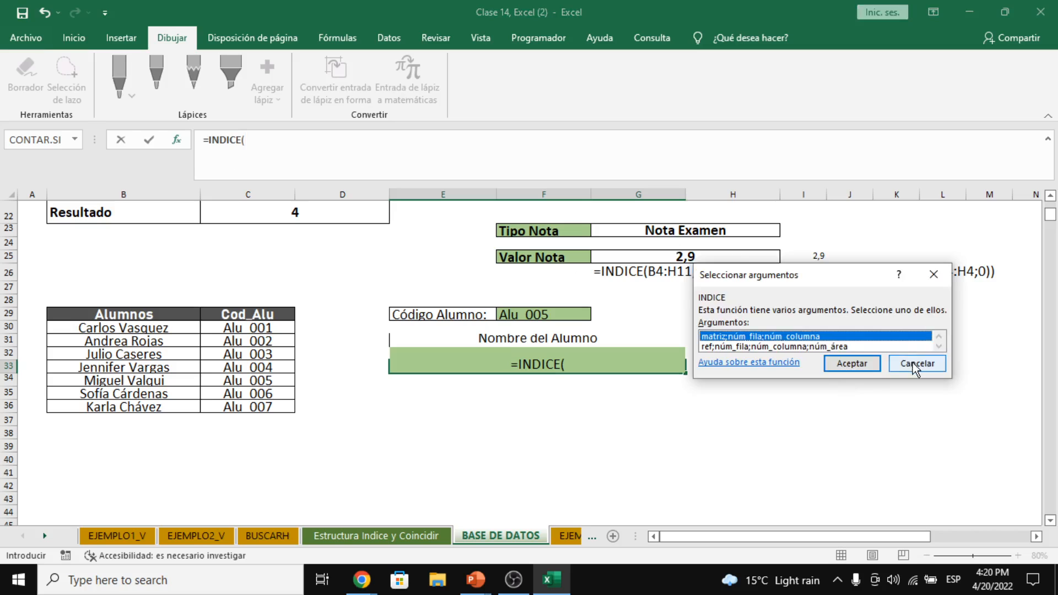
click(852, 363)
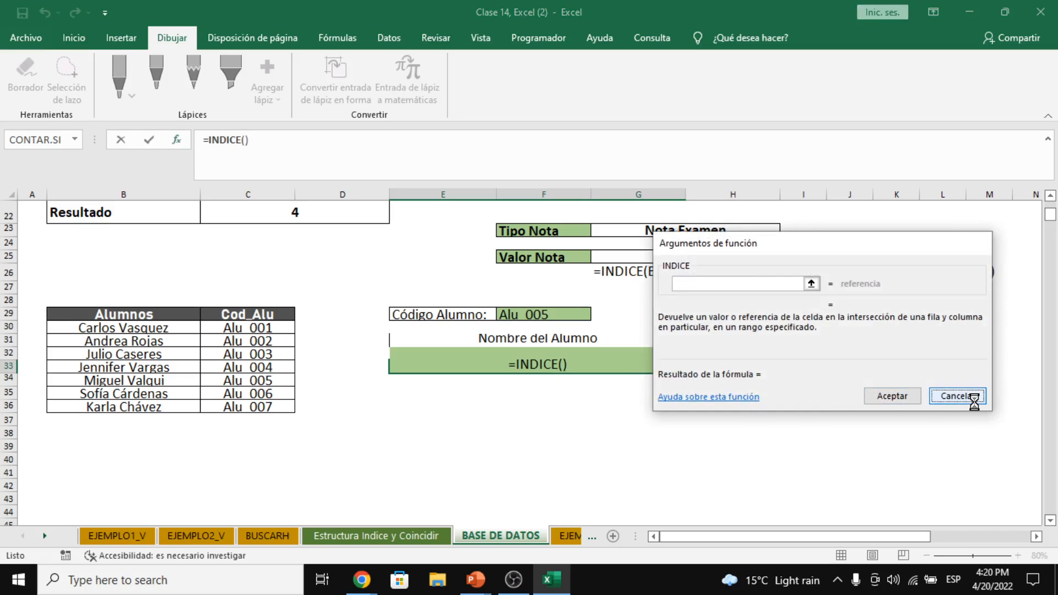
click(959, 396)
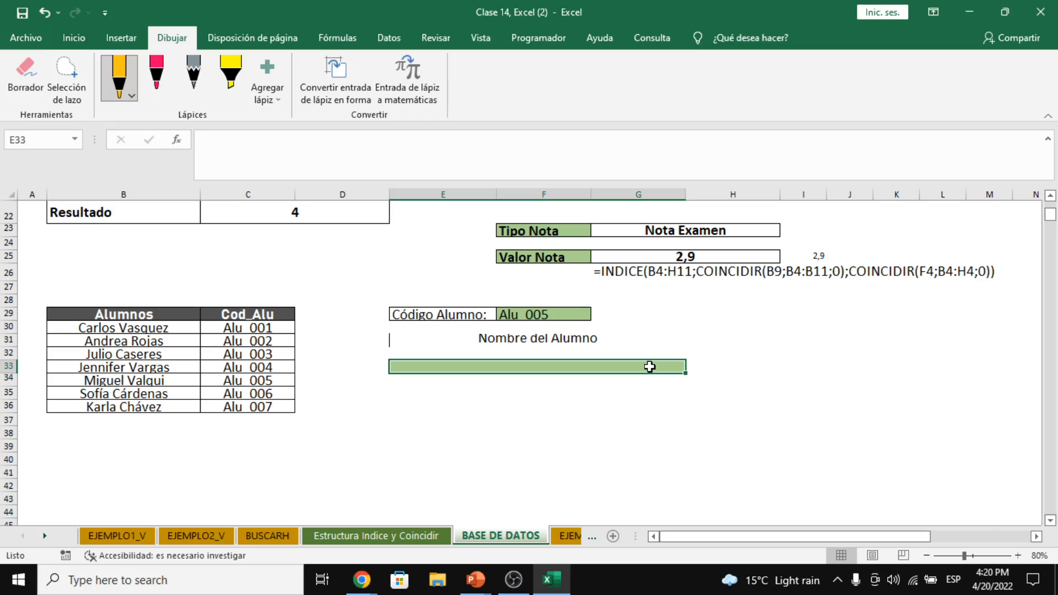
Start an INDICE formula in E33 under Nombre del Alumno with the whole student code table B29:C36 as its matrix
double_click(650, 367)
text(=ind)
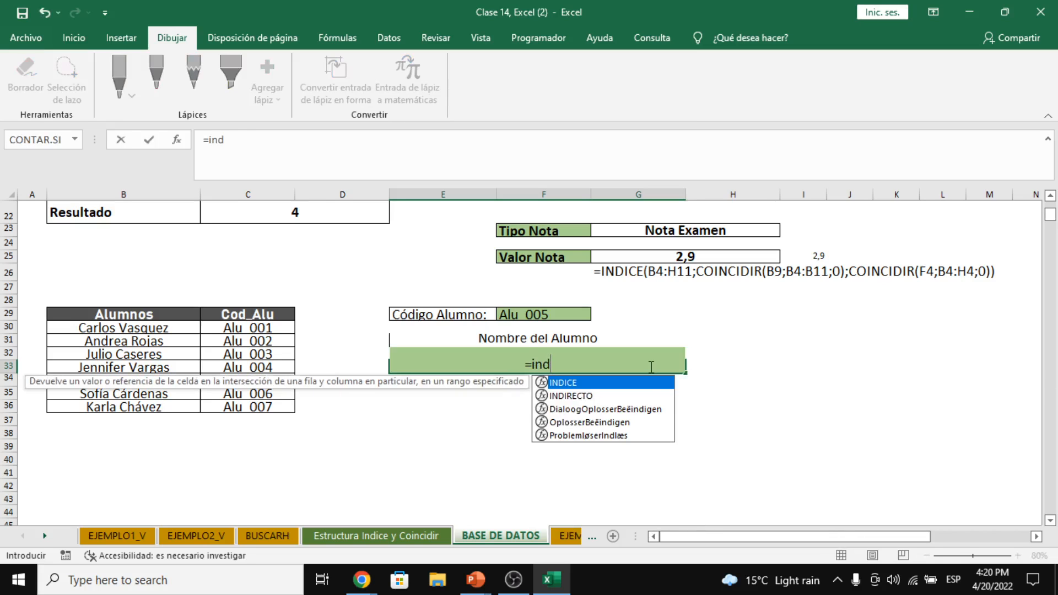
key(Tab)
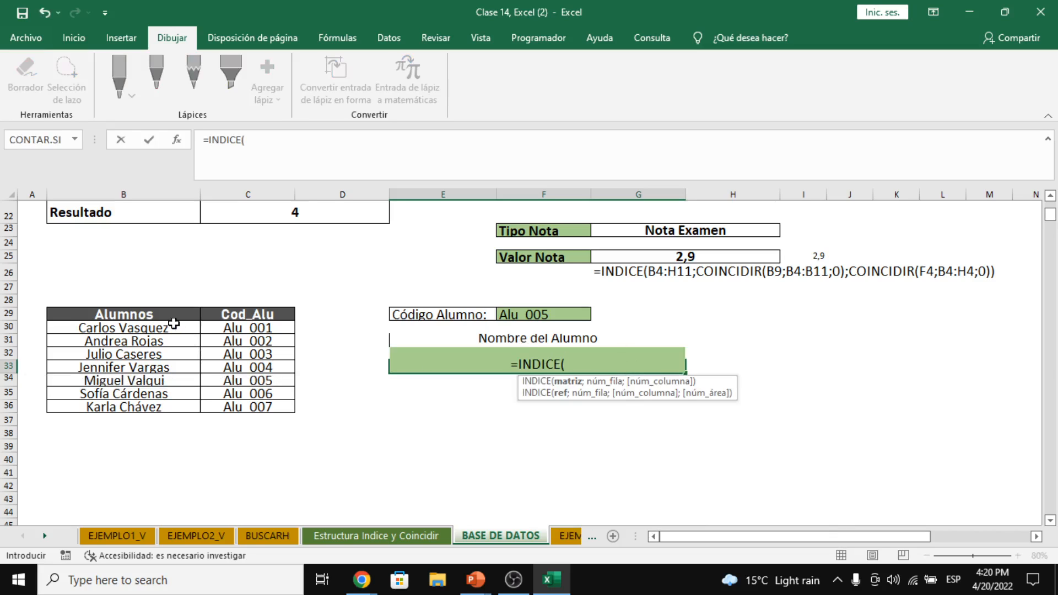
drag(139, 311, 260, 404)
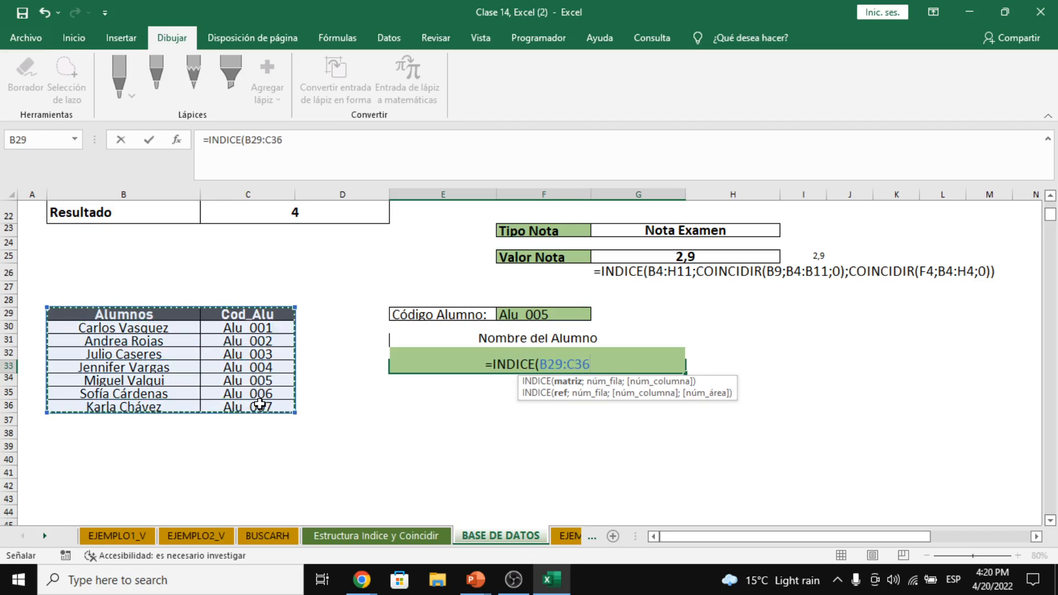
text(;)
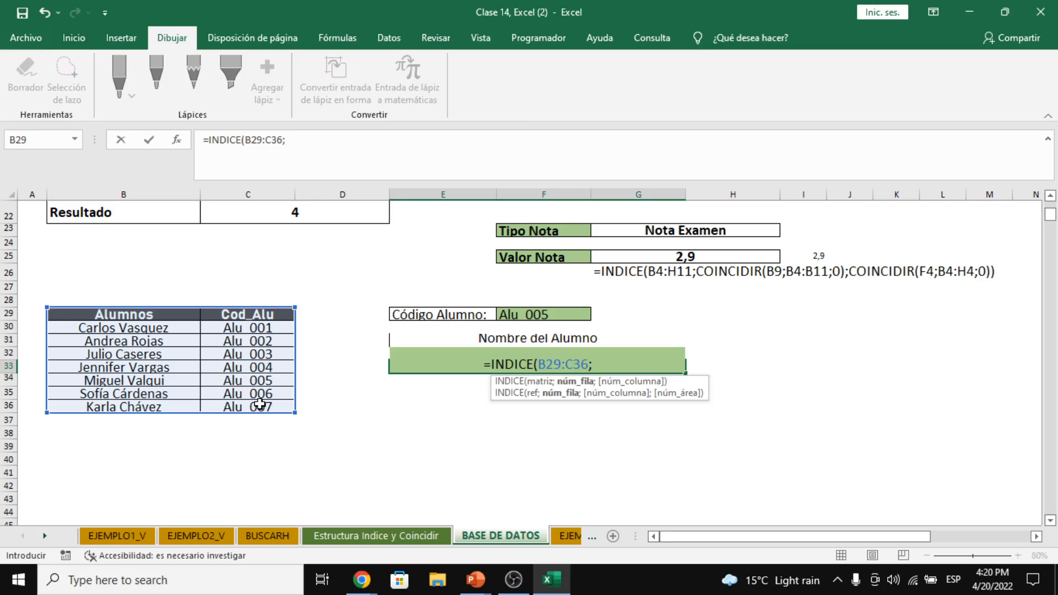
Nest COINCIDIR as the row number of INDICE, looking up F29 in C29:C36 with exact match 0
text(coin)
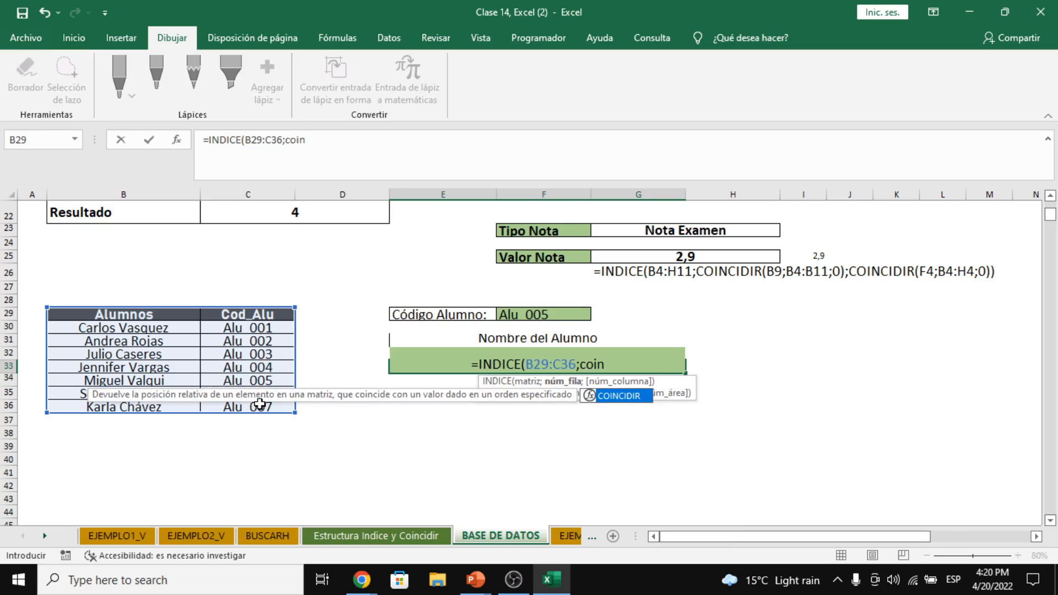
key(Tab)
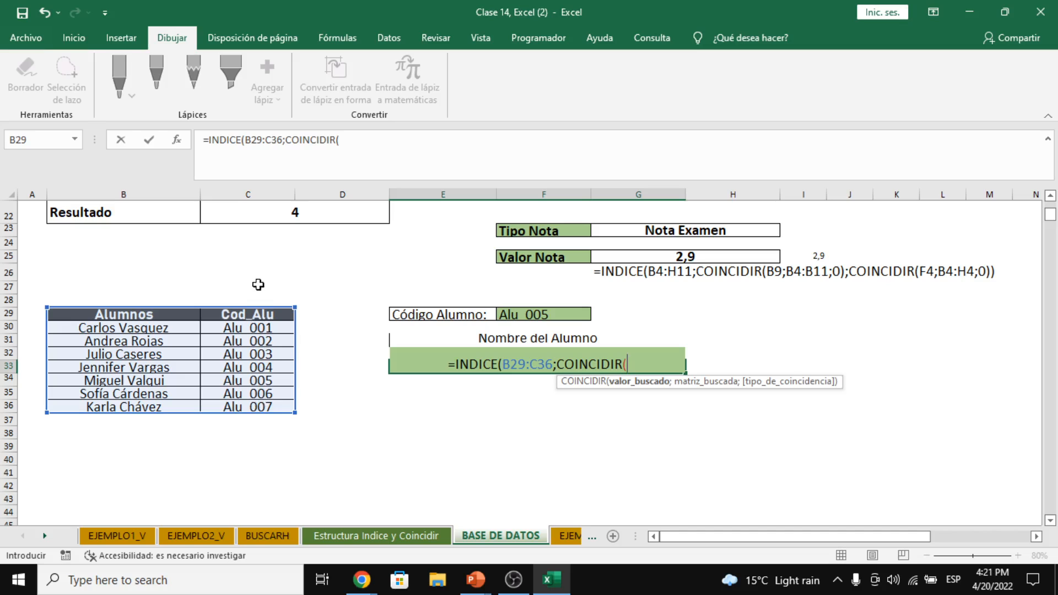
click(551, 315)
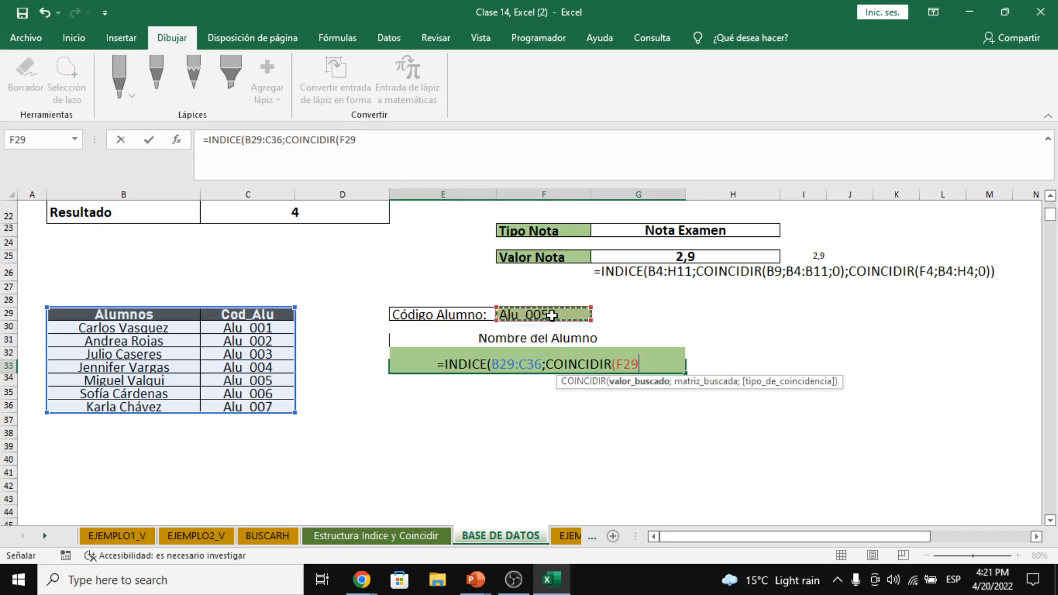
text(;)
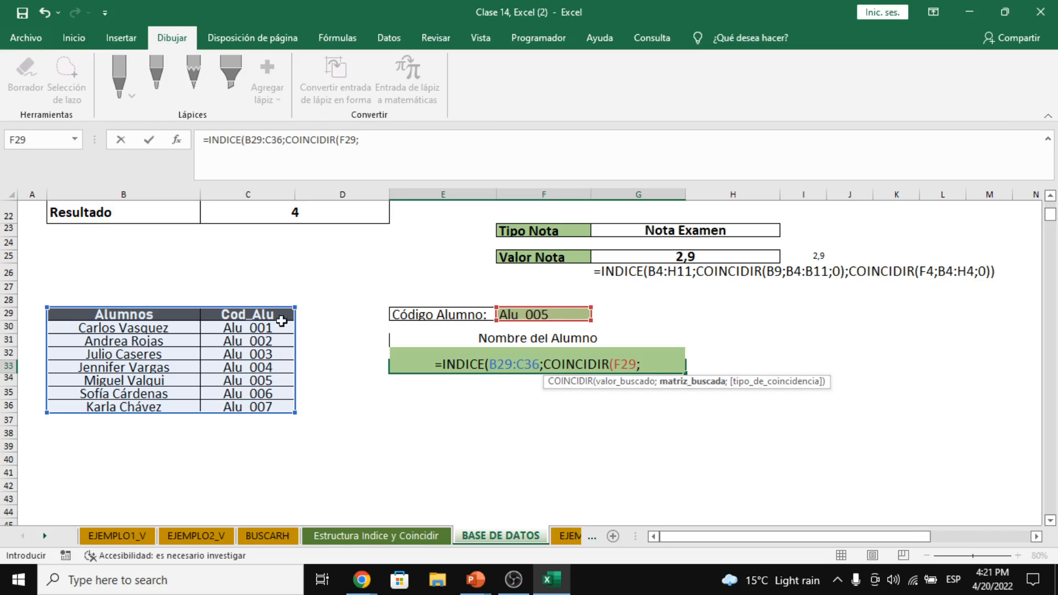
drag(280, 317, 272, 410)
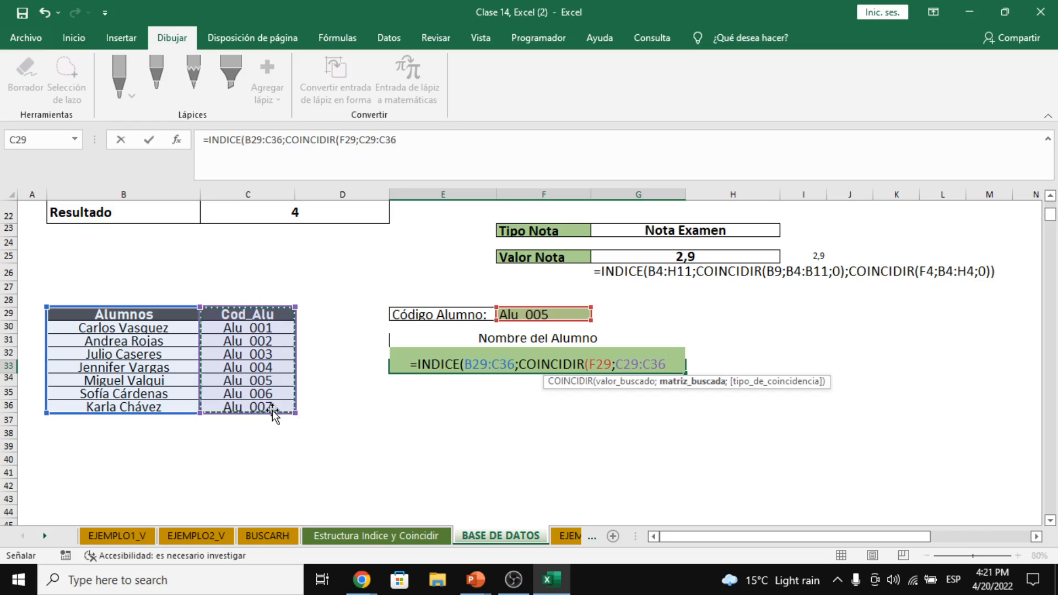
text(;)
key(Down)
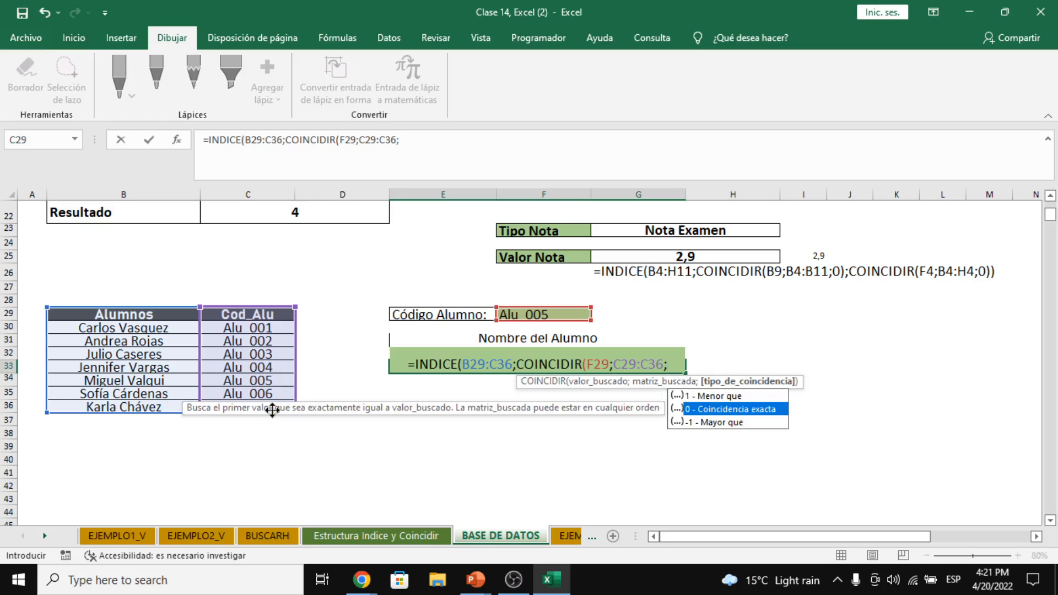
key(Tab)
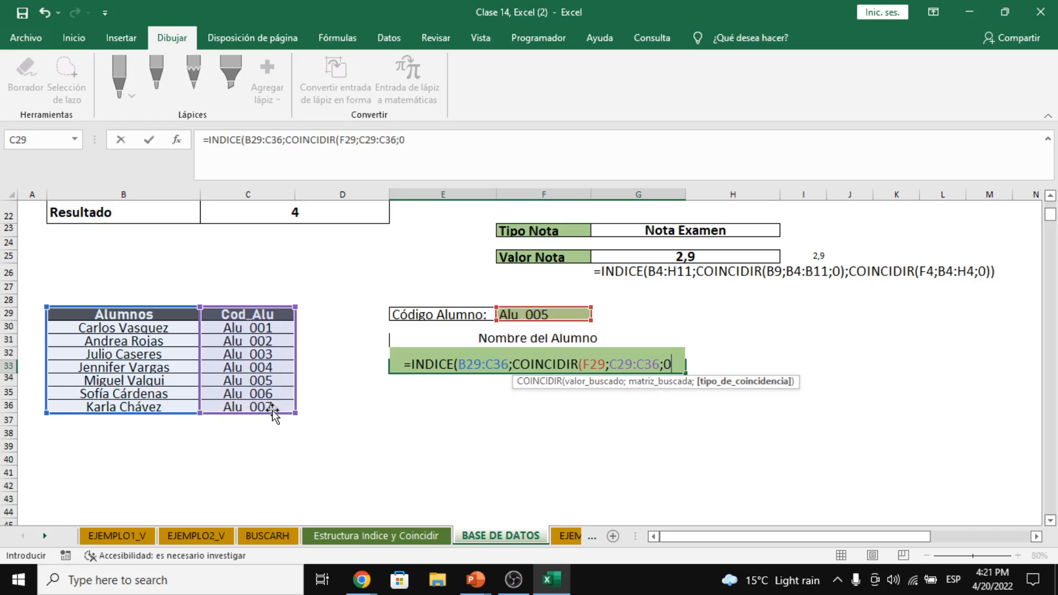
text())
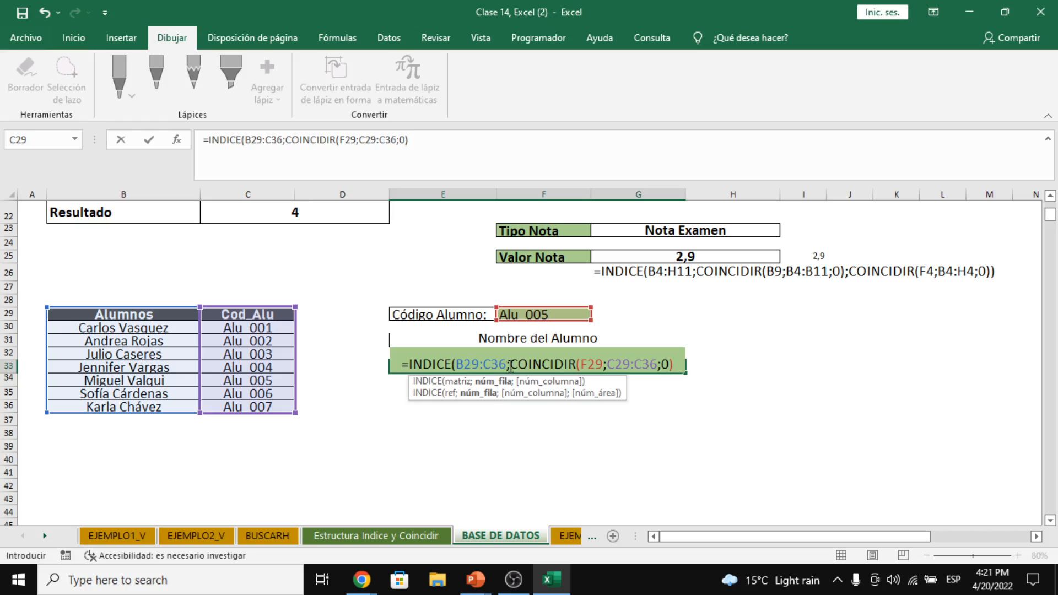
Review the INDICE arguments in the function arguments dialog and accept the formula in E33 with Núm_columna left empty
drag(510, 366, 669, 378)
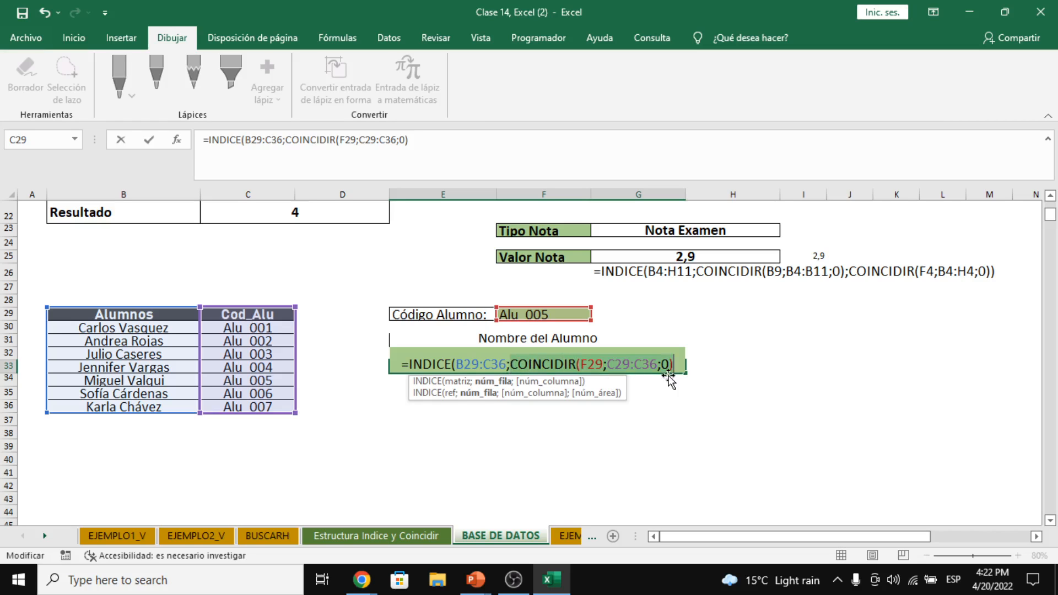
click(677, 366)
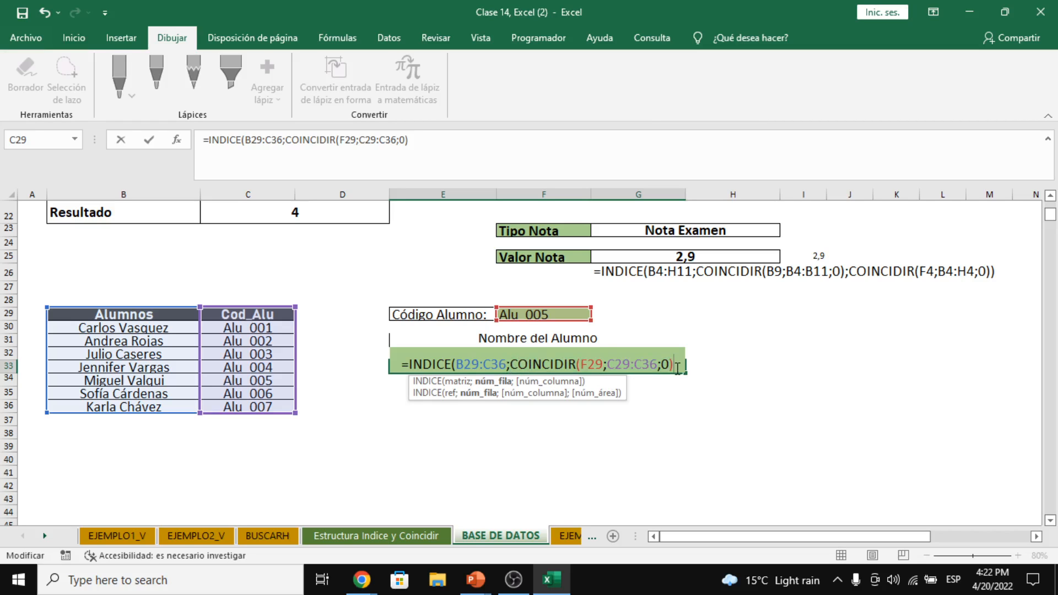
text(;)
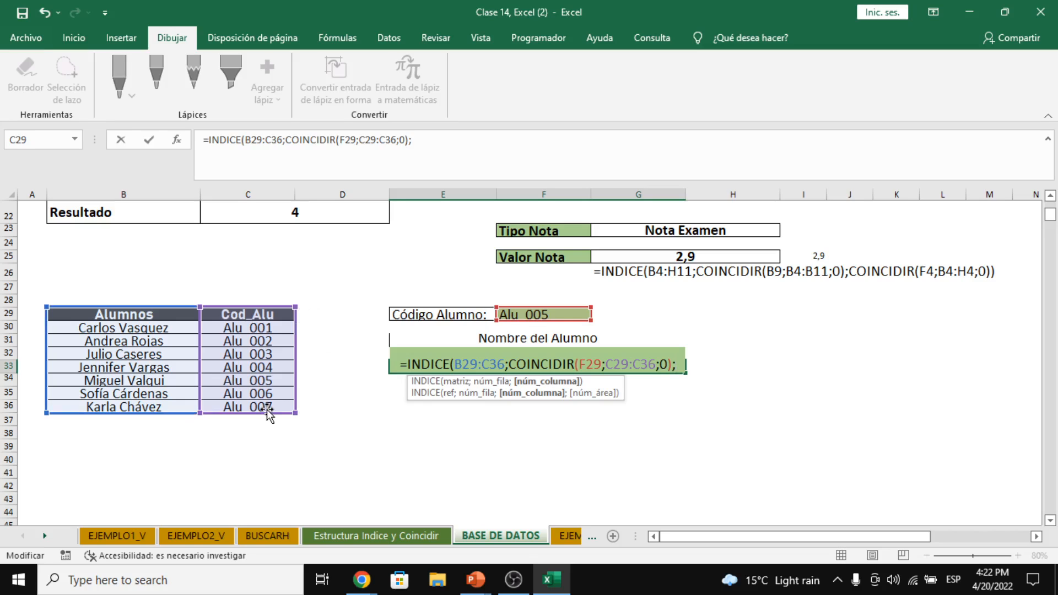
click(177, 140)
click(864, 360)
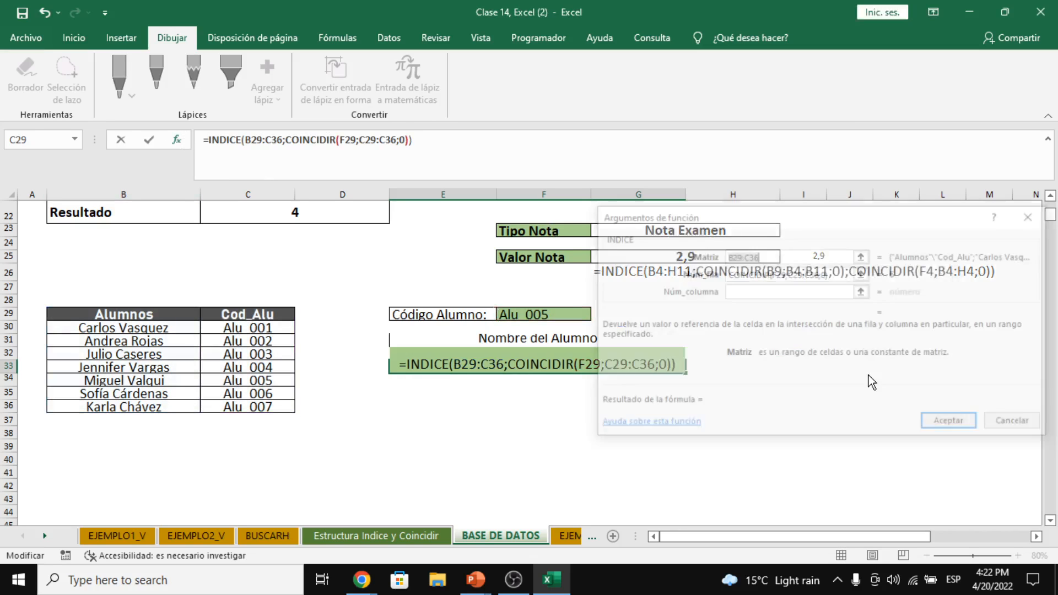
click(801, 292)
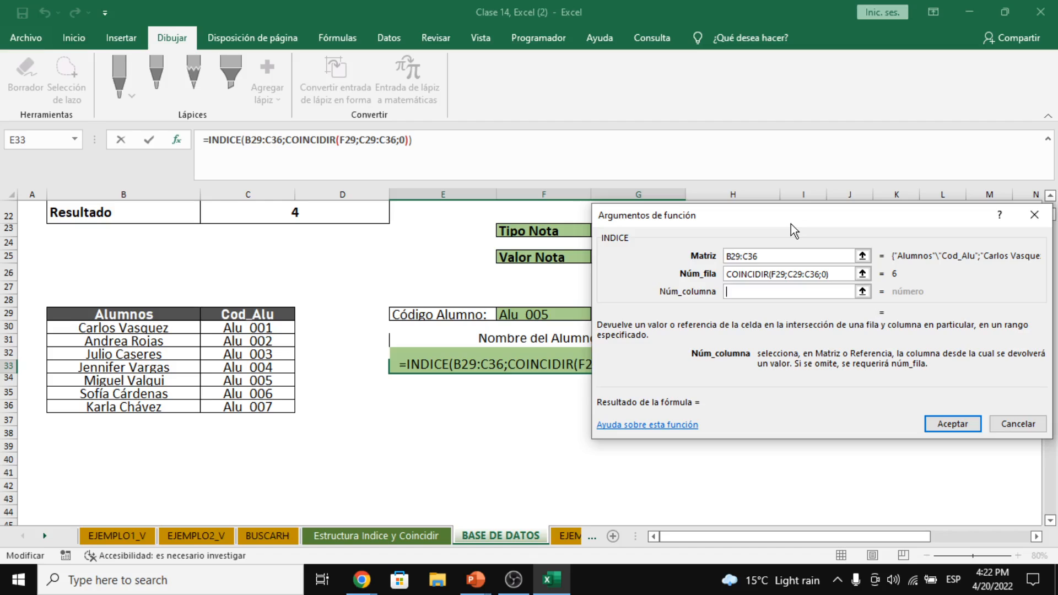
drag(792, 224, 673, 206)
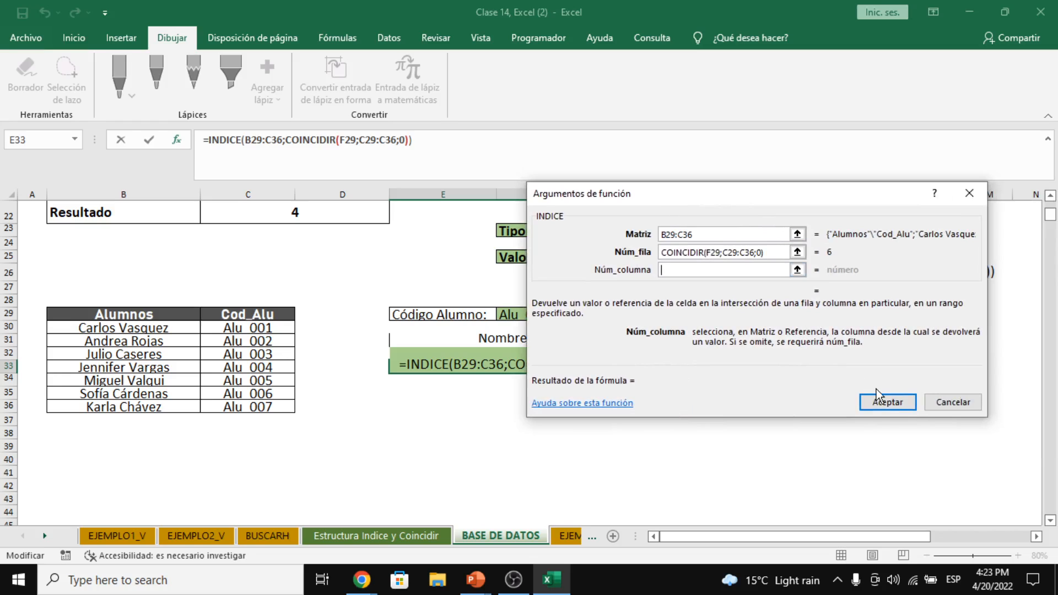
click(888, 406)
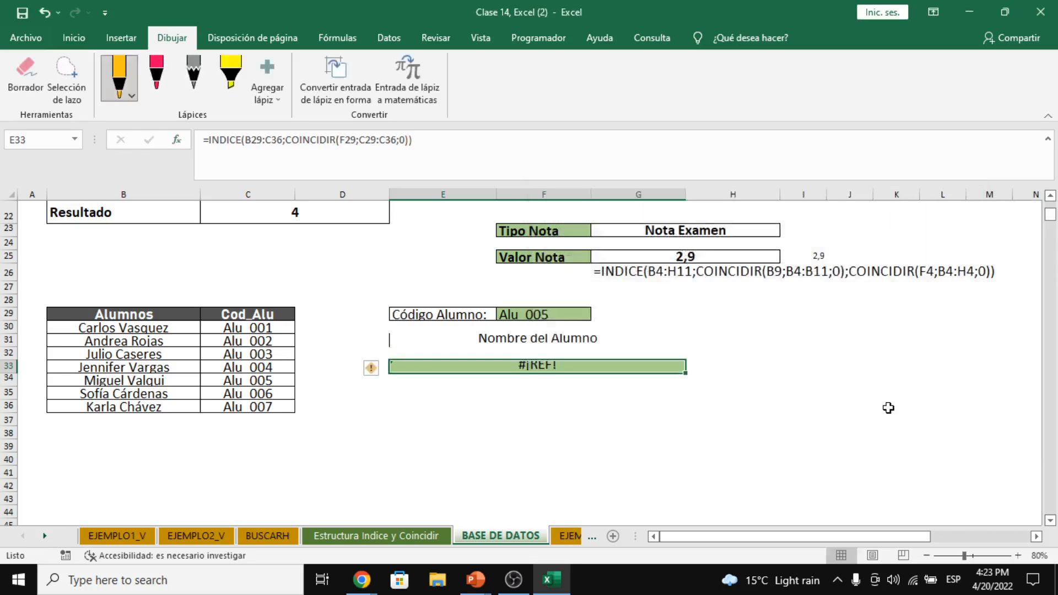
Try the INDICE formula in E33 with an empty column argument added after the COINCIDIR part
click(422, 141)
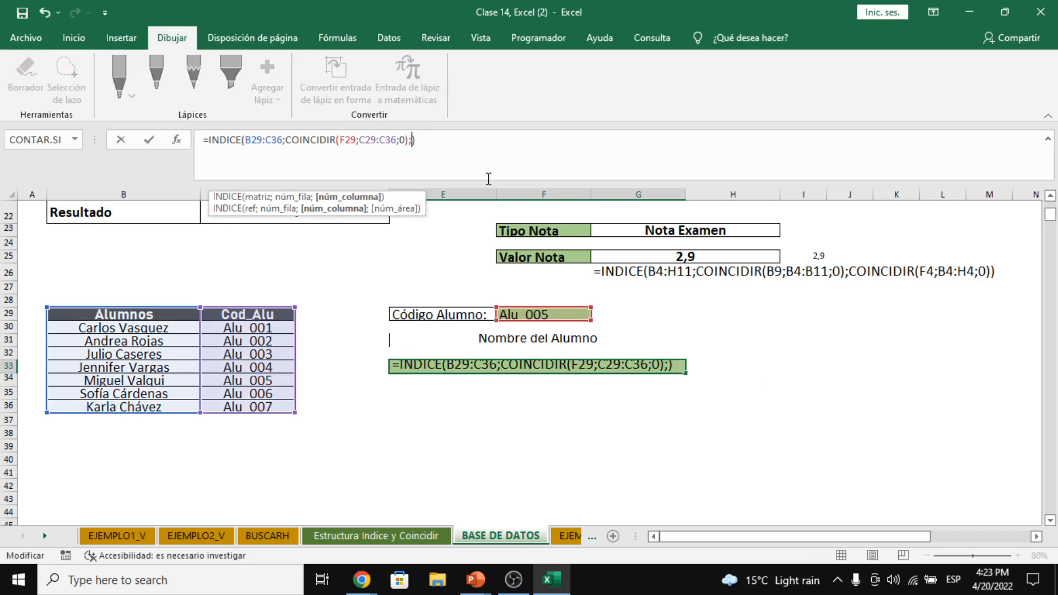
key(Return)
key(Up)
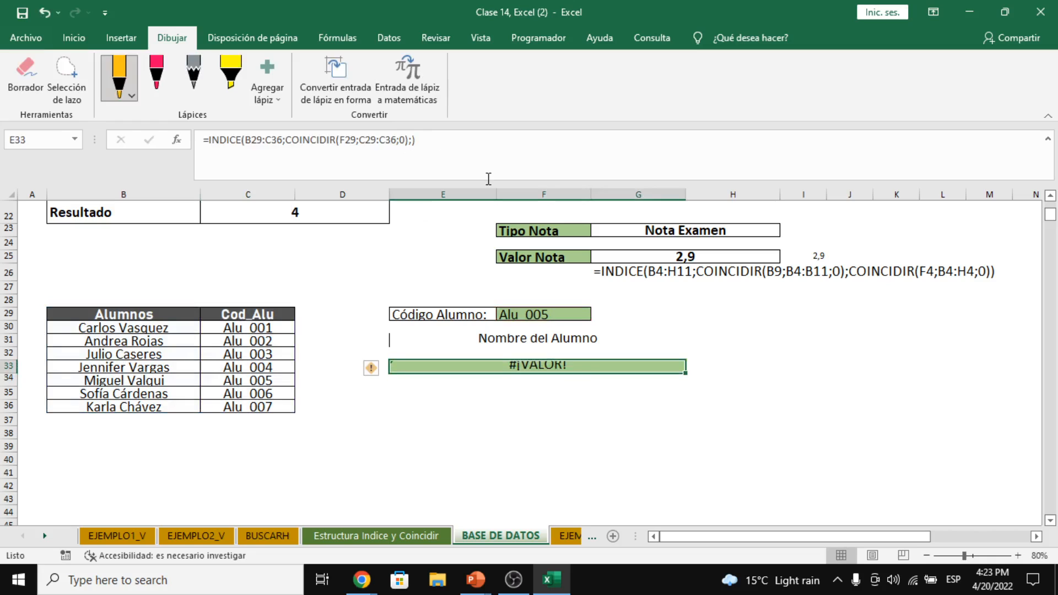
Increase the height of row 33 and select the Nombre del Alumno result cell E33
click(554, 170)
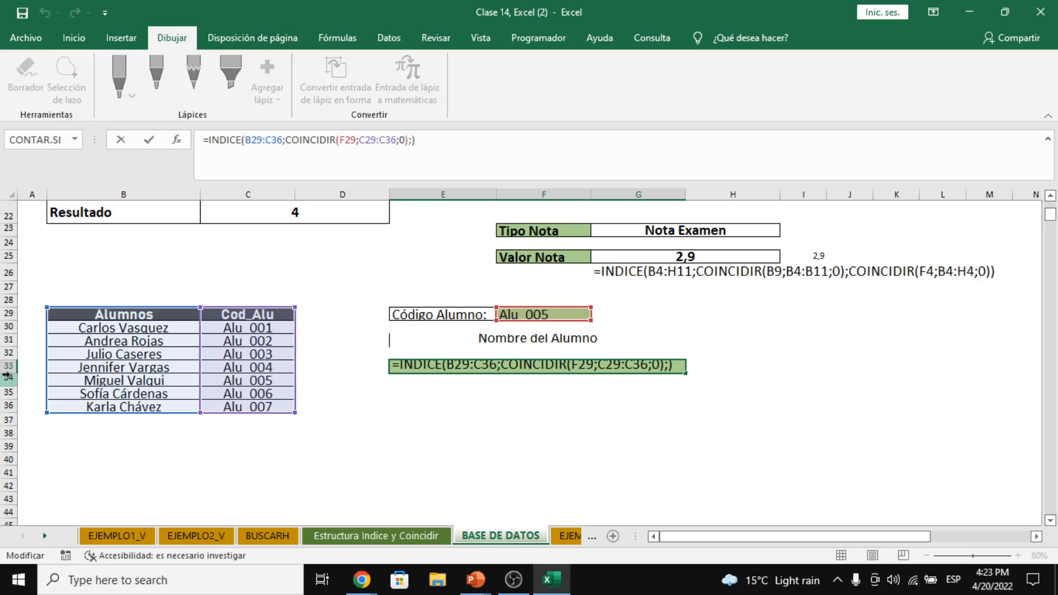
key(Escape)
drag(8, 366, 12, 386)
click(509, 367)
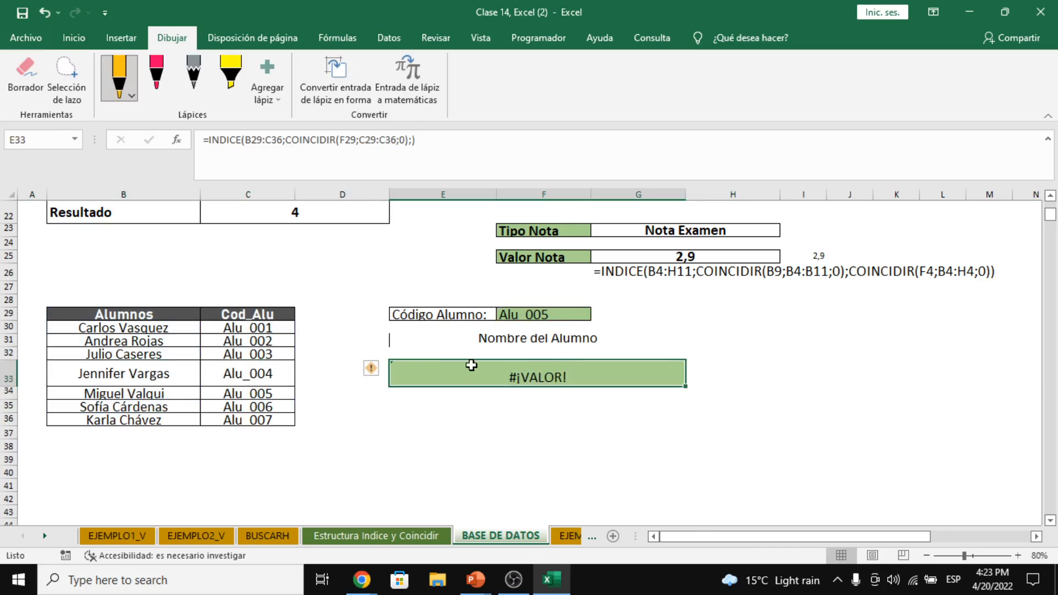
Open the function arguments of the INDICE formula in E33 and compare Matriz, Núm_fila and Núm_columna with the code table
click(177, 140)
click(786, 349)
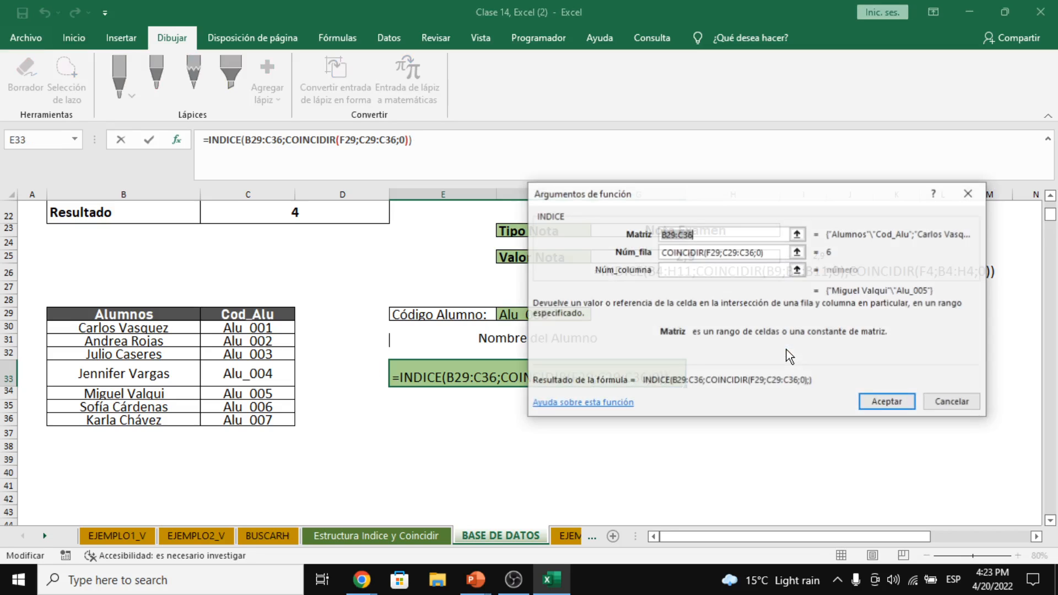
drag(719, 196, 773, 196)
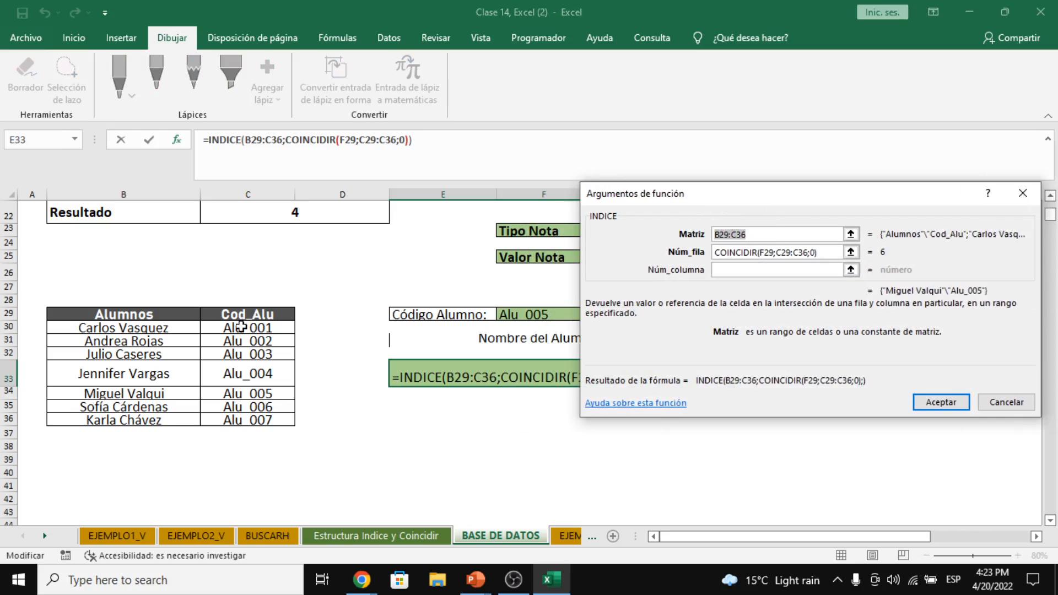
drag(789, 205, 811, 211)
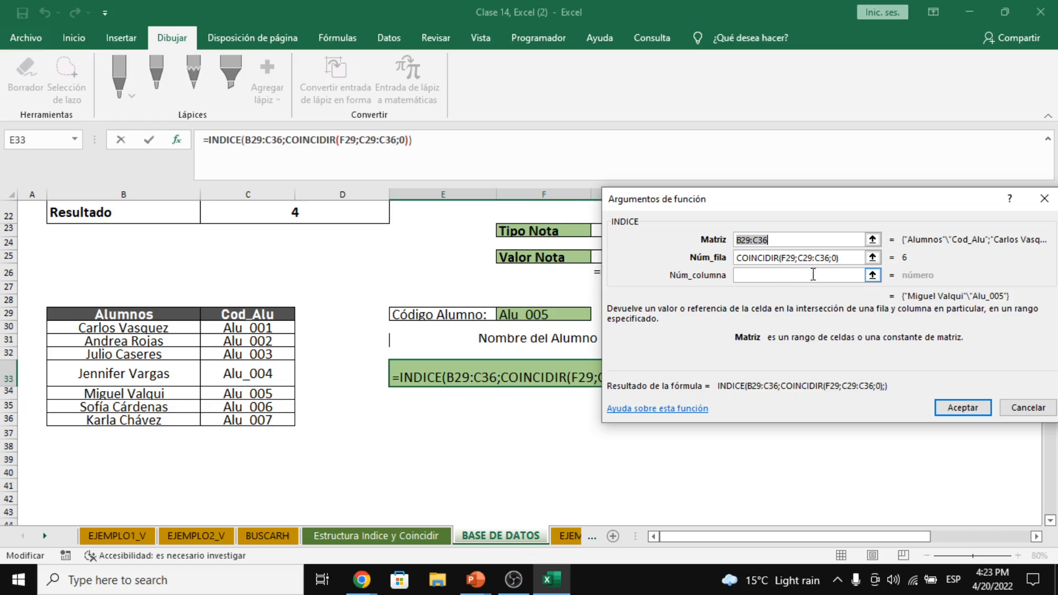
click(849, 260)
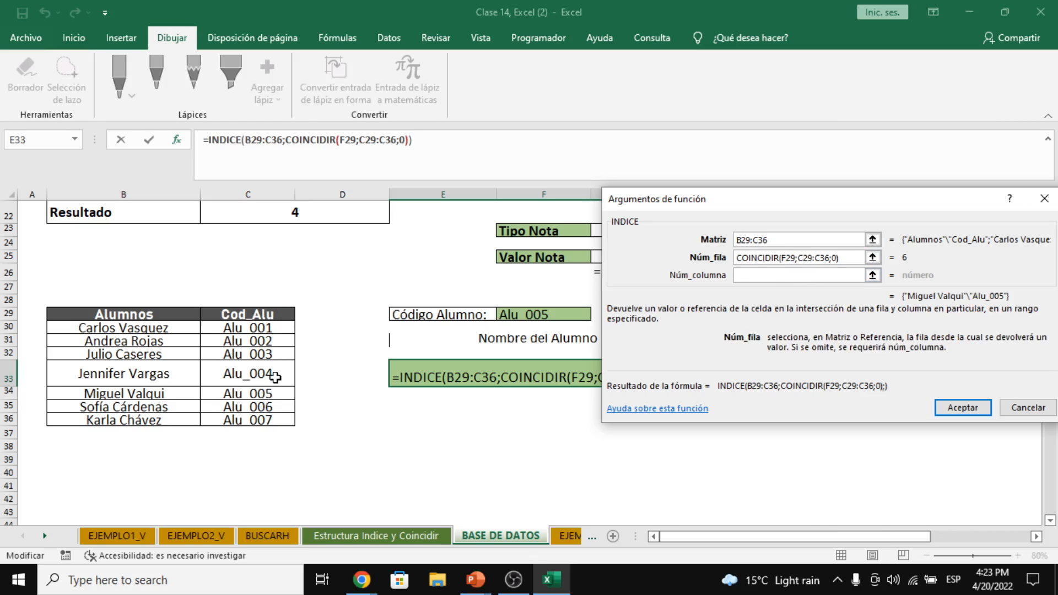
click(826, 274)
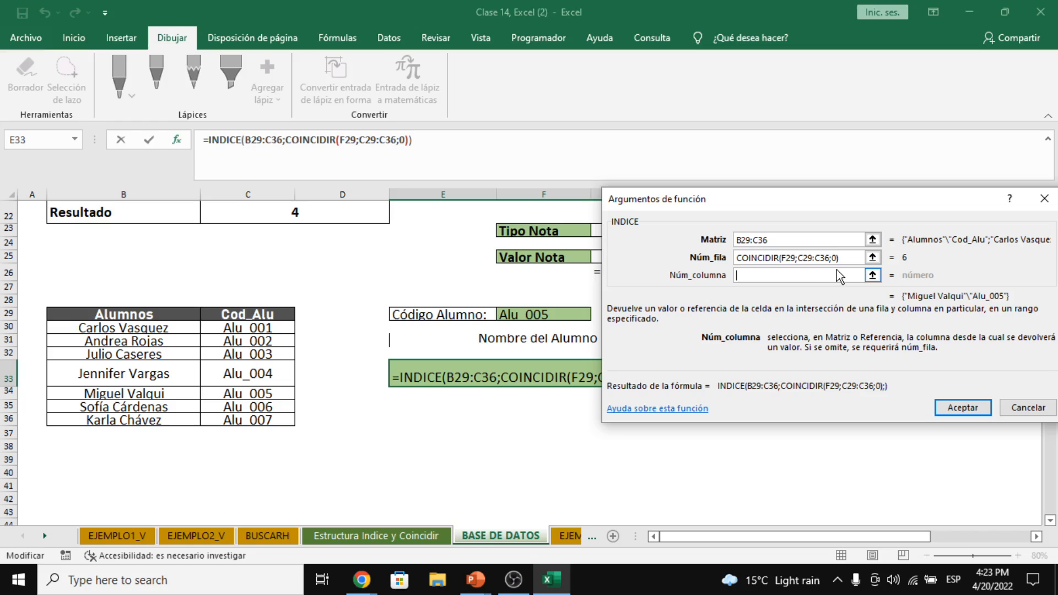
click(848, 260)
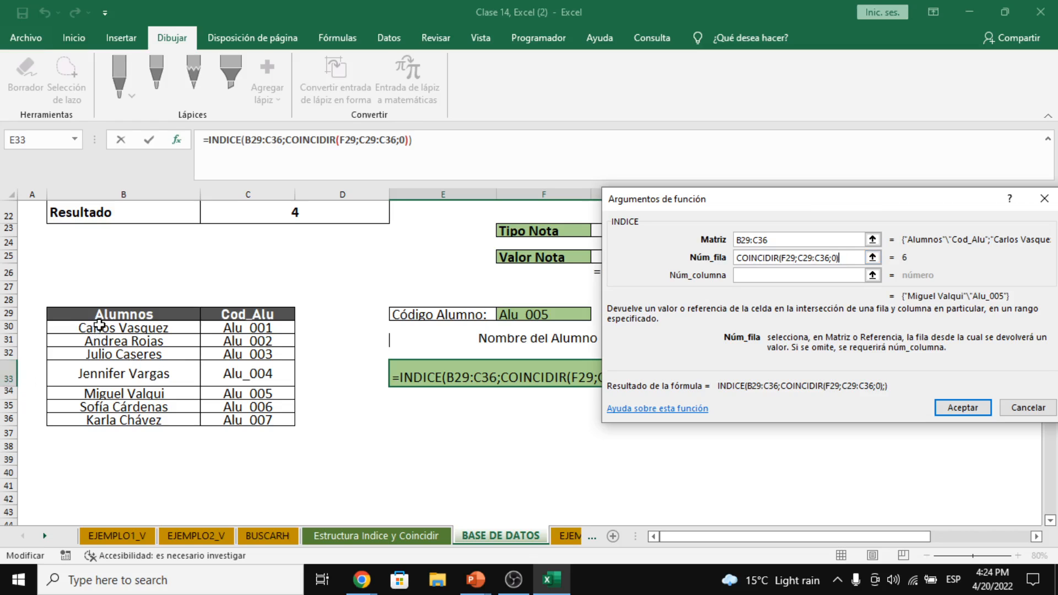
drag(84, 393, 287, 395)
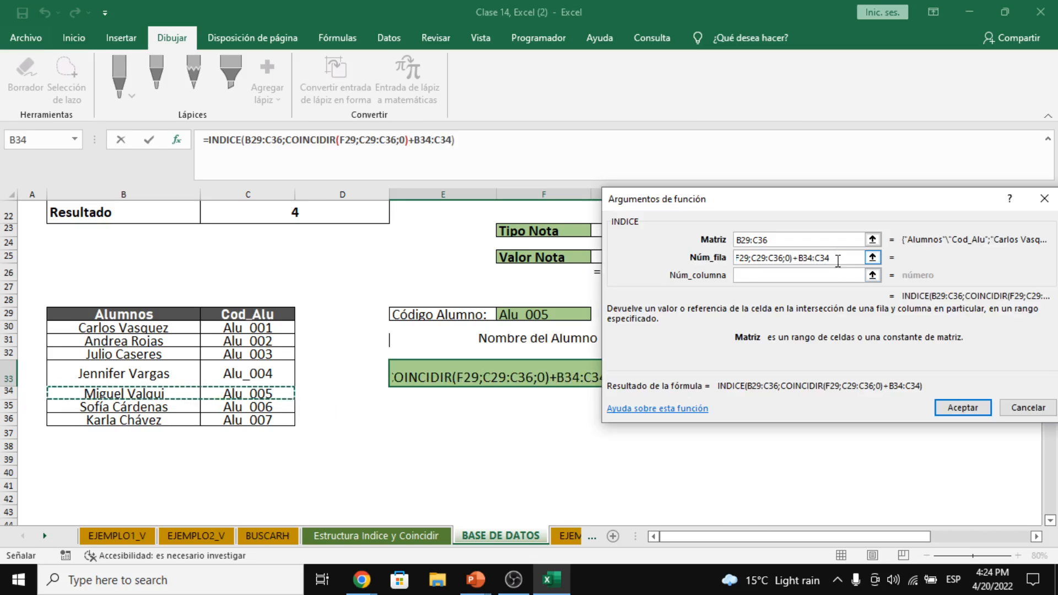
drag(829, 258, 794, 258)
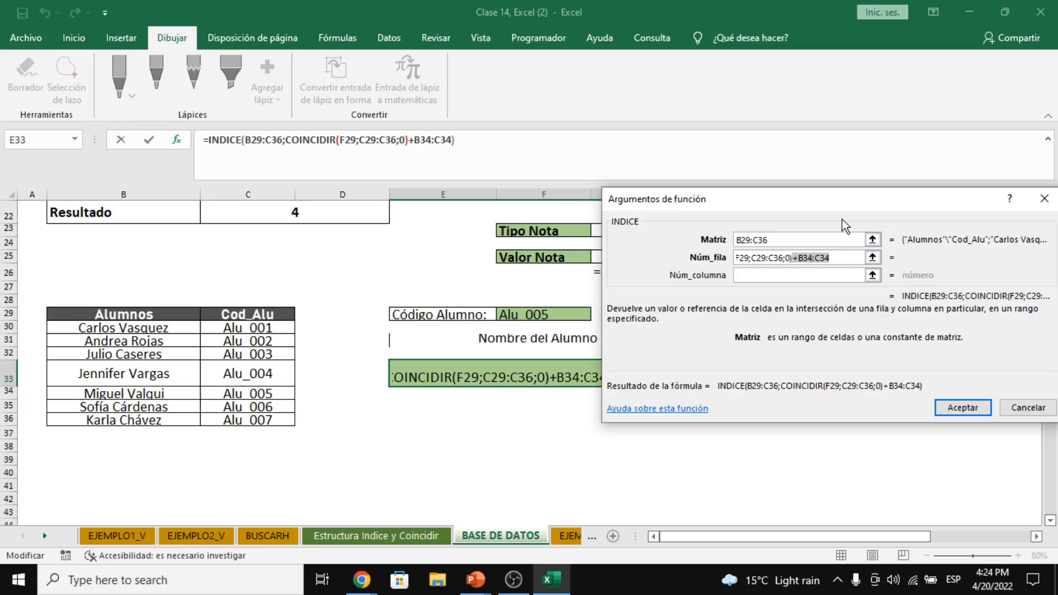
key(BackSpace)
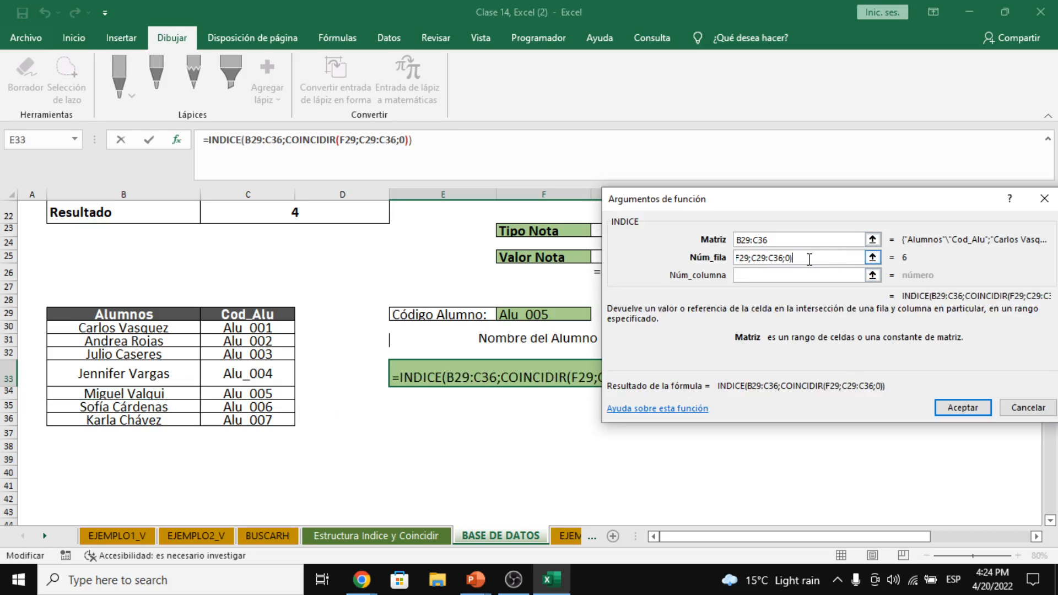
Change the Matriz argument of the INDICE formula in E33 to B29:B36, leaving Núm_columna empty
click(759, 274)
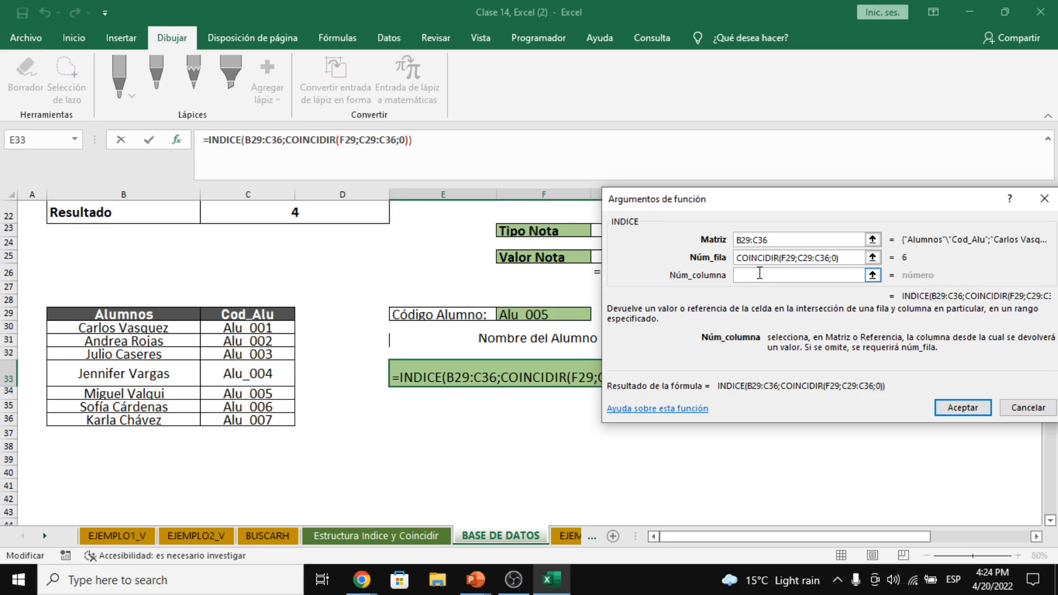
click(838, 258)
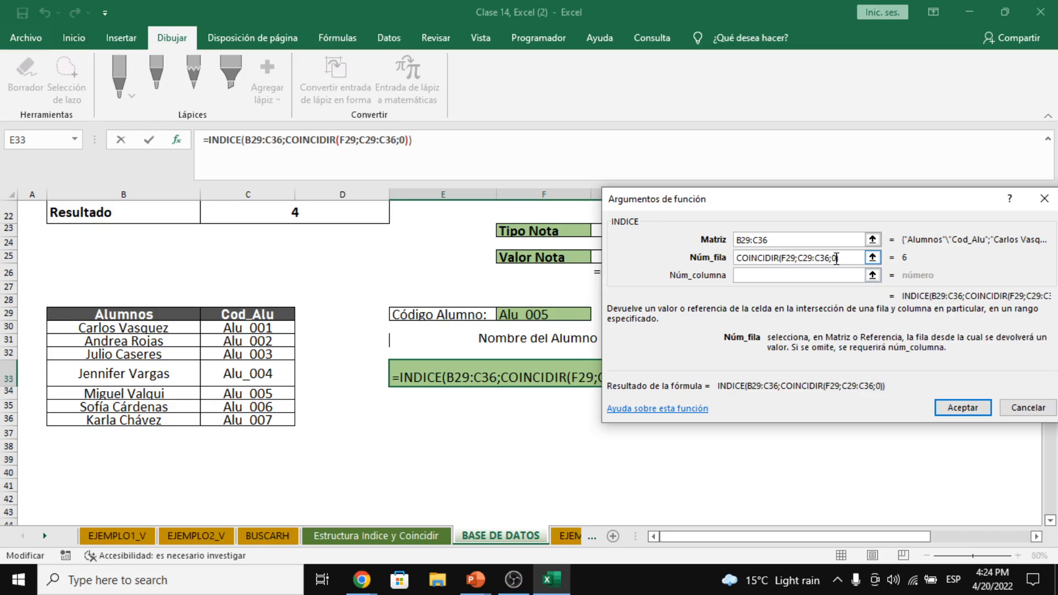
click(818, 274)
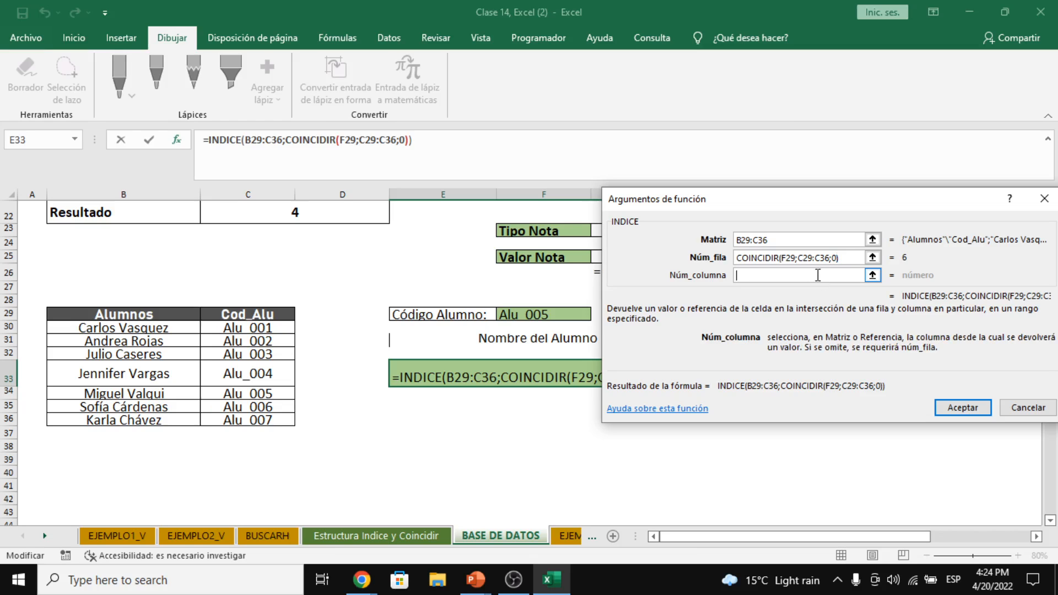
click(795, 238)
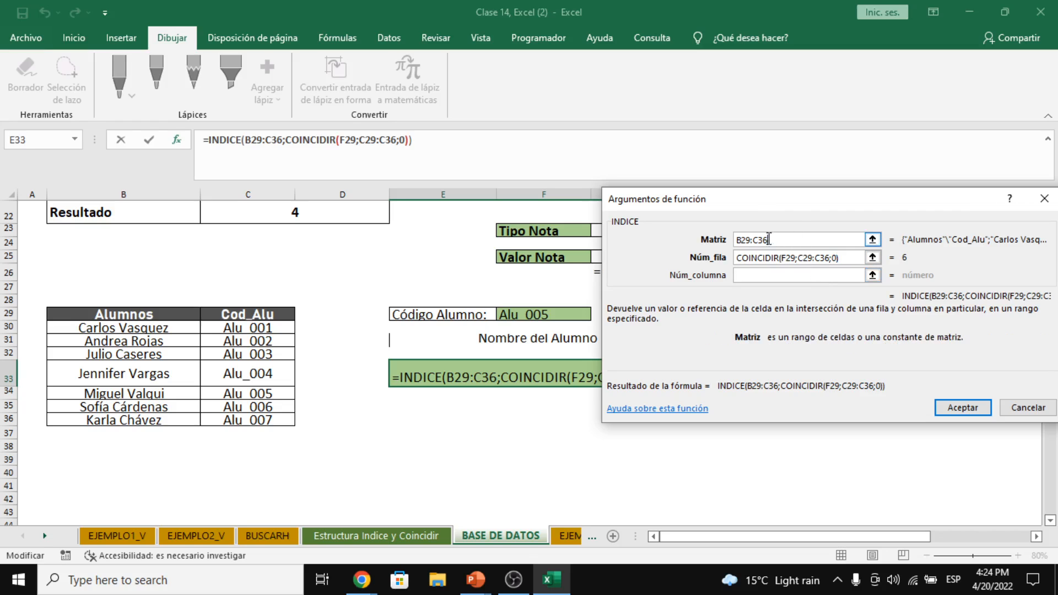
key(Left)
key(Left)
key(BackSpace)
text(b)
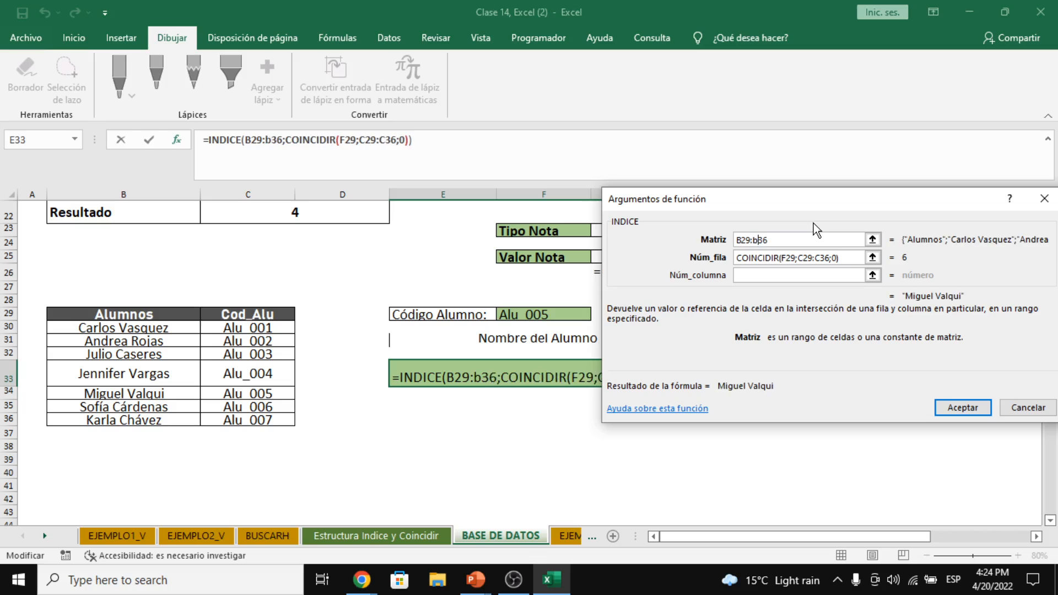
Review the Matriz, Núm_fila and Núm_columna arguments of INDICE with the dialog clear of the student code table
click(780, 276)
click(759, 240)
click(798, 280)
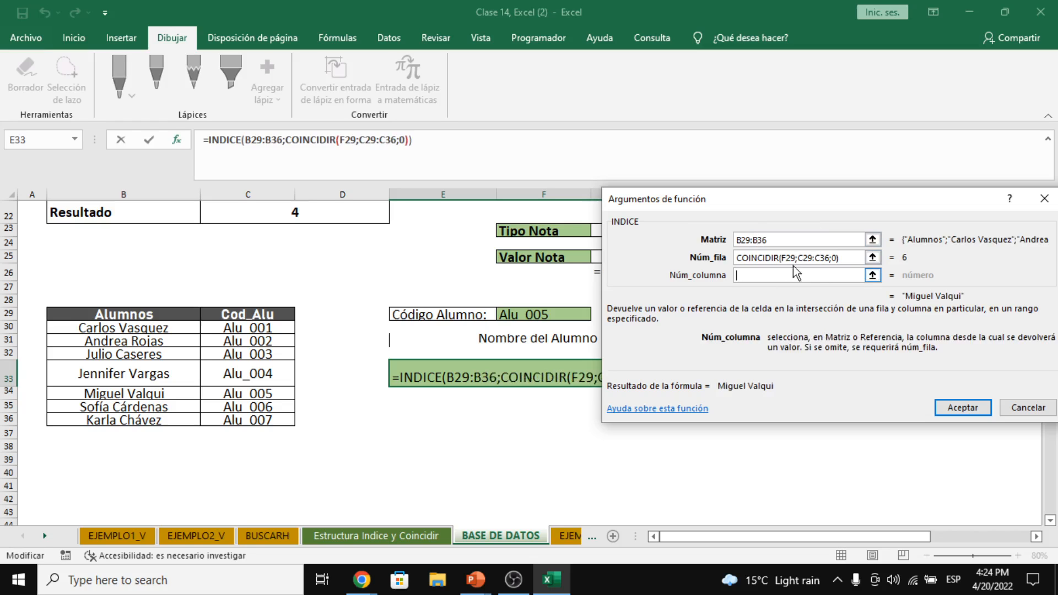
click(785, 243)
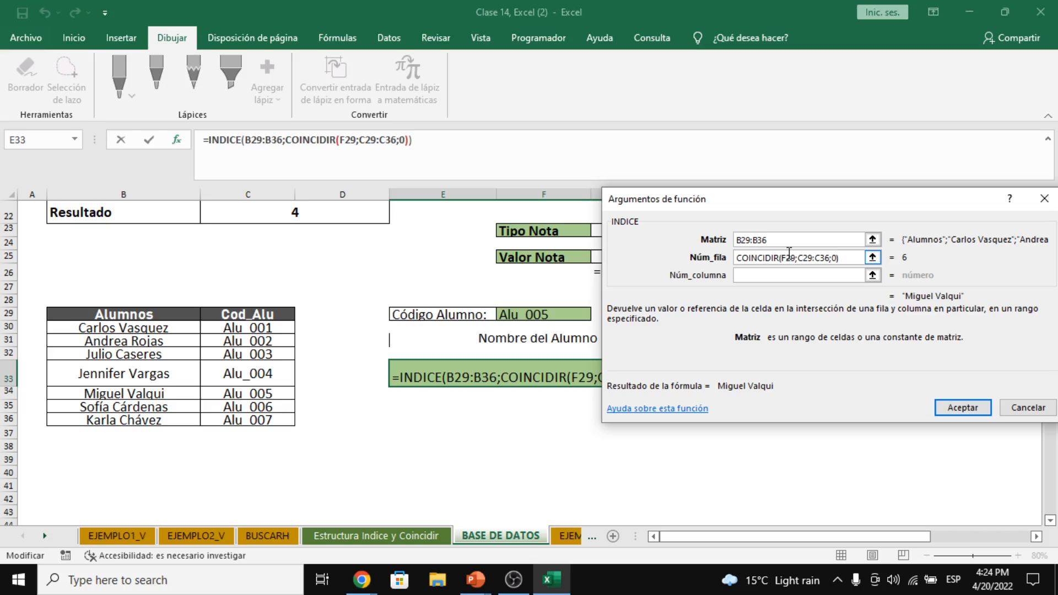
drag(761, 200, 835, 222)
click(852, 257)
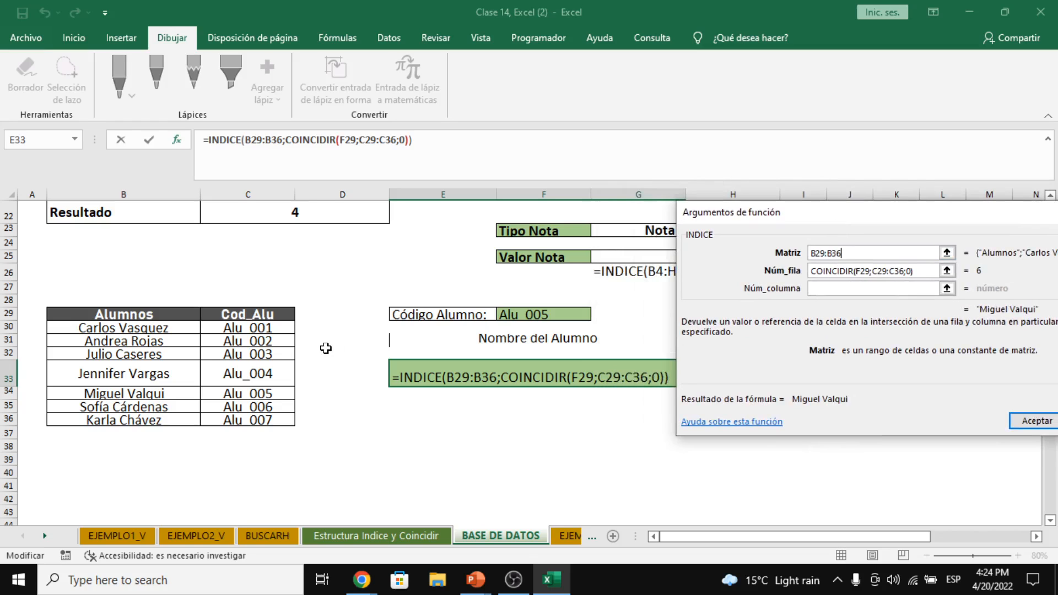
mouse_move(855, 218)
mouse_down()
mouse_move(824, 216)
mouse_move(837, 220)
mouse_up()
click(812, 289)
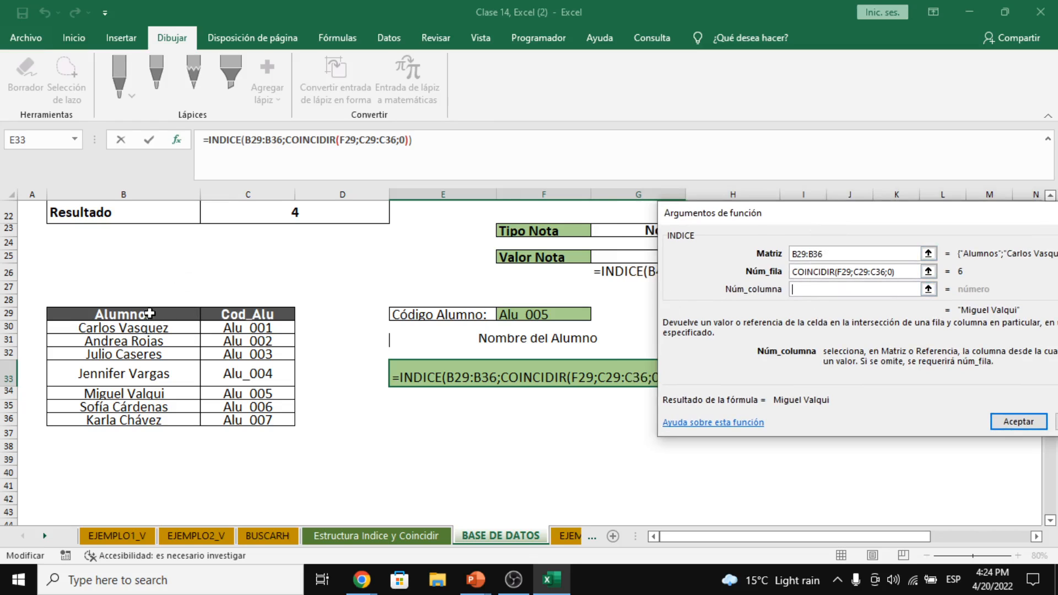
Reselect the Alumnos column B29:B36 as the Matriz of INDICE and accept the formula in E33
drag(832, 254, 797, 254)
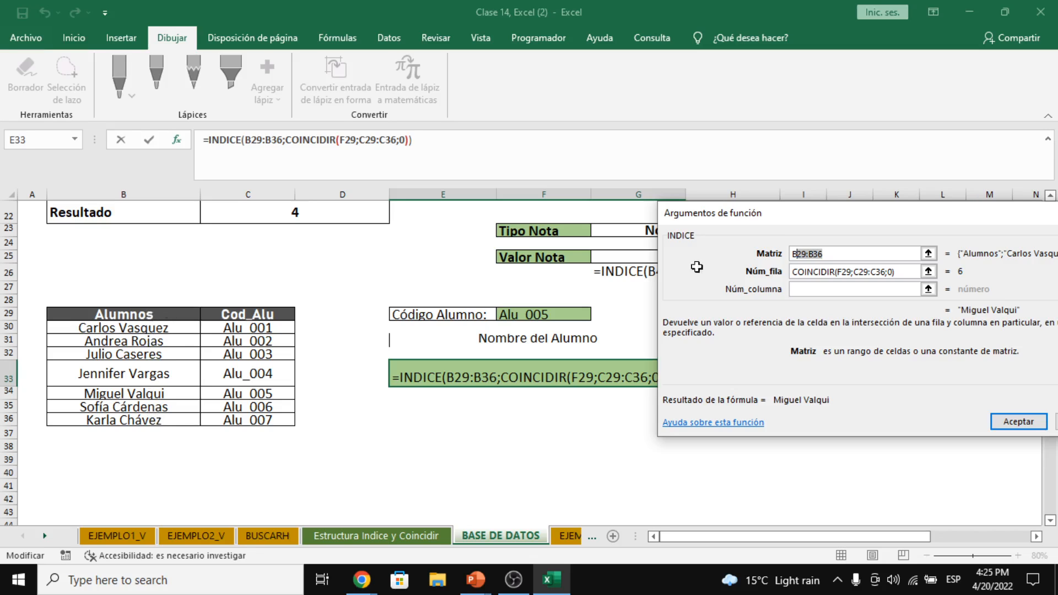
click(824, 255)
drag(842, 253, 791, 253)
key(BackSpace)
drag(178, 314, 179, 429)
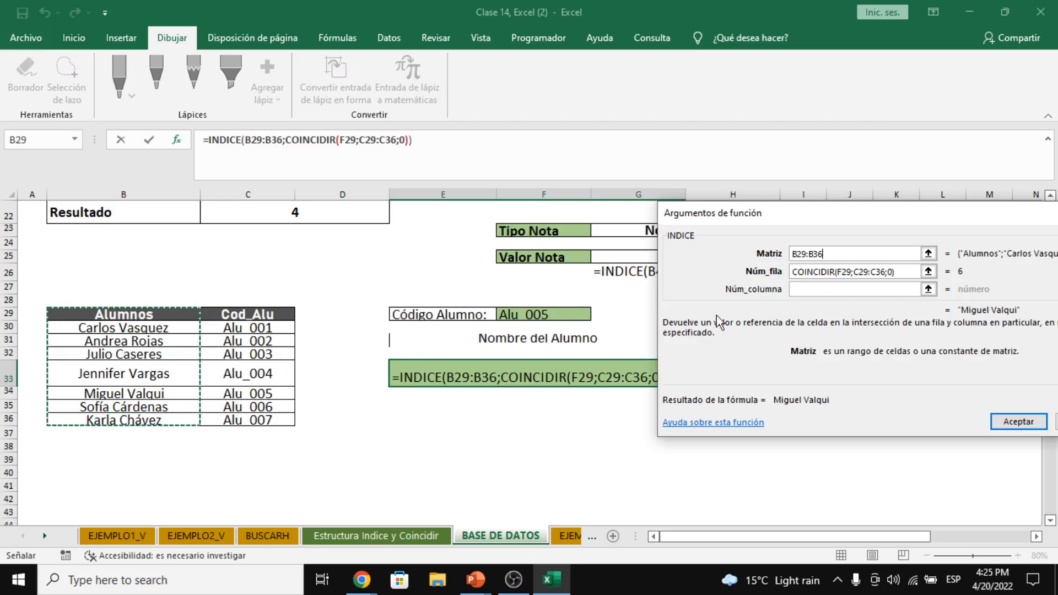
click(915, 273)
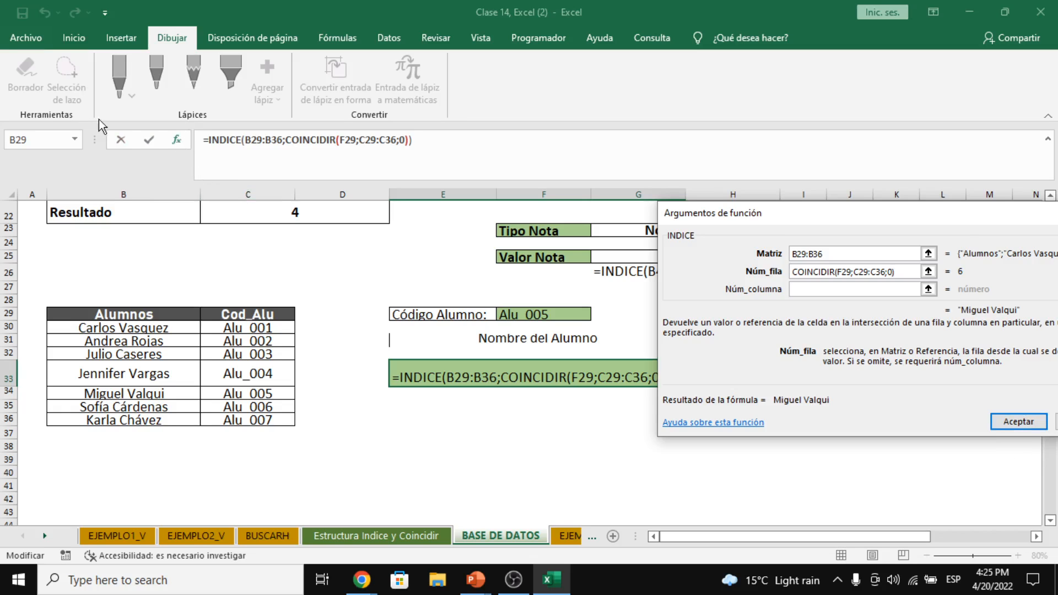
click(1018, 421)
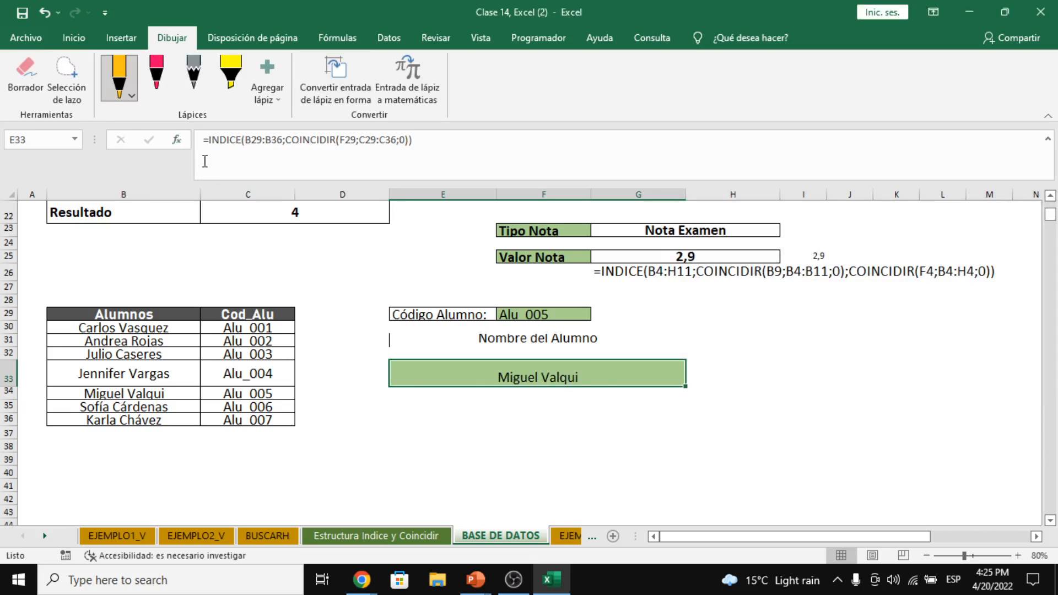
Open the function arguments of the nested COINCIDIR in E33 and examine Valor_buscado, moving the dialog clear of the lookup cells
click(326, 142)
click(348, 144)
click(406, 143)
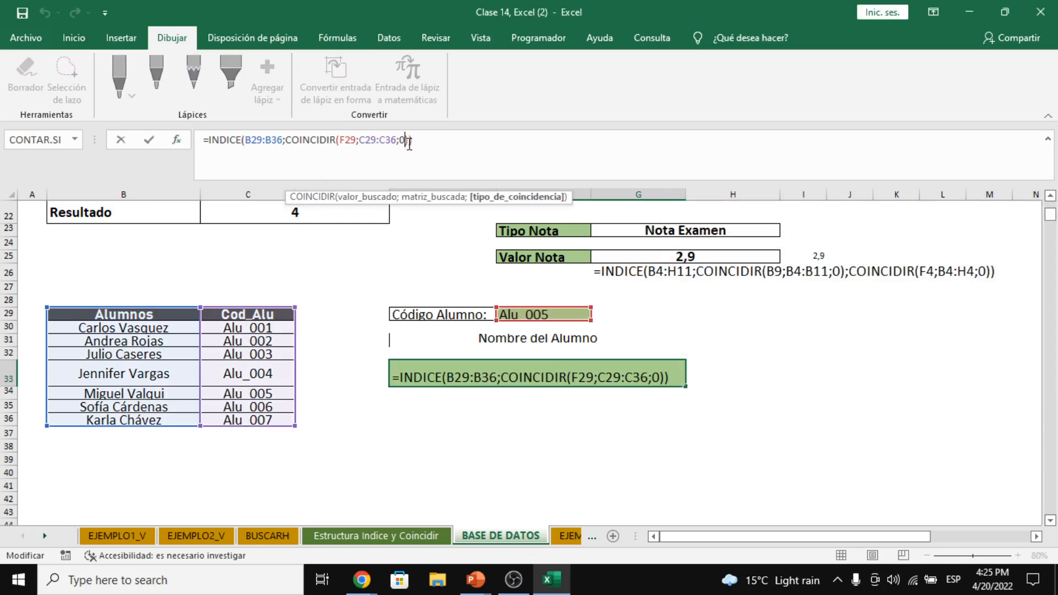
click(409, 143)
click(177, 141)
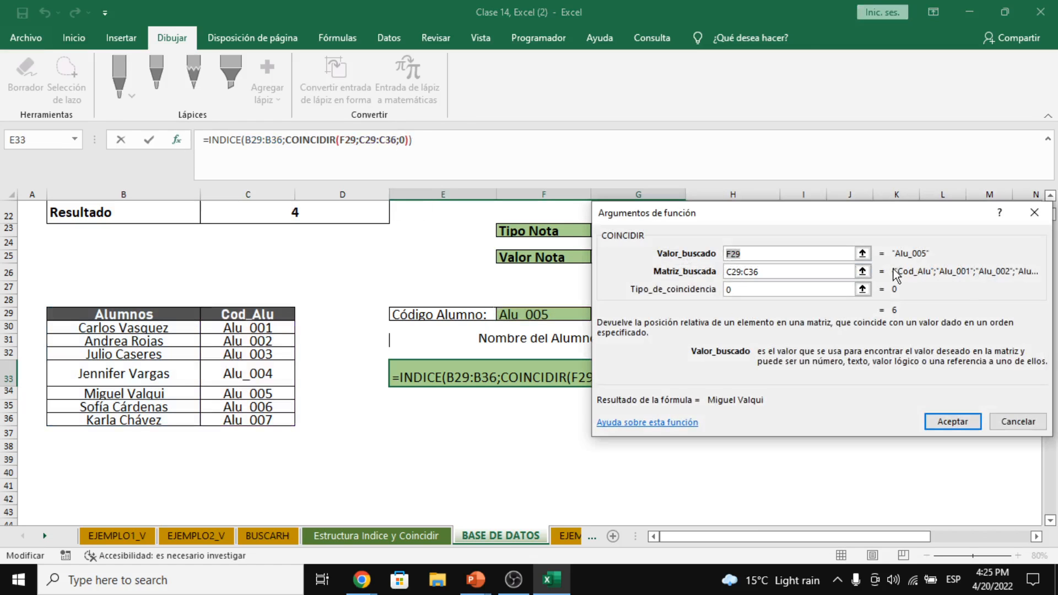
drag(809, 250, 849, 281)
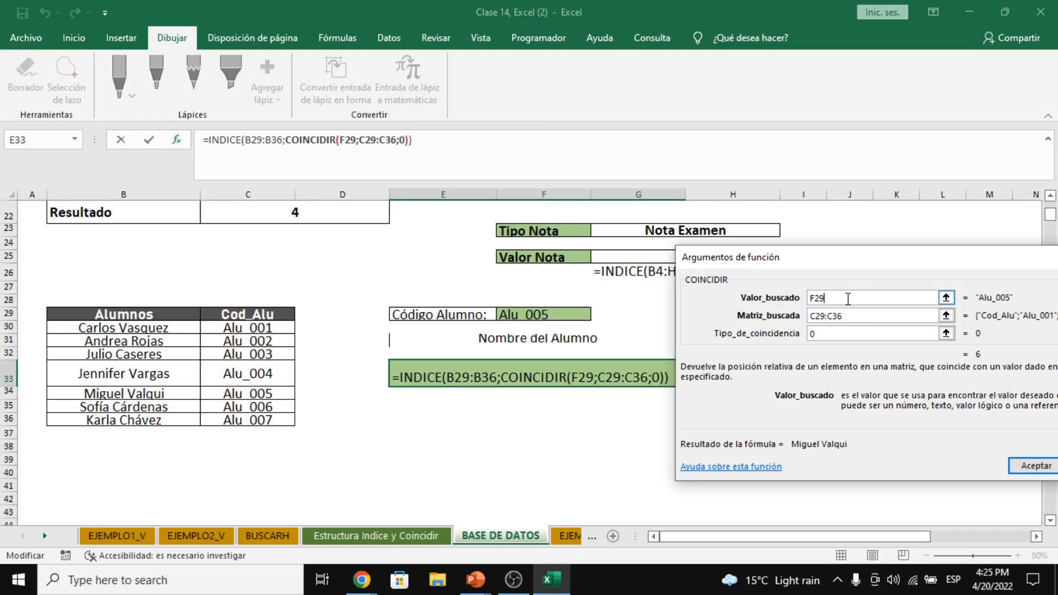
drag(825, 298, 807, 298)
click(873, 318)
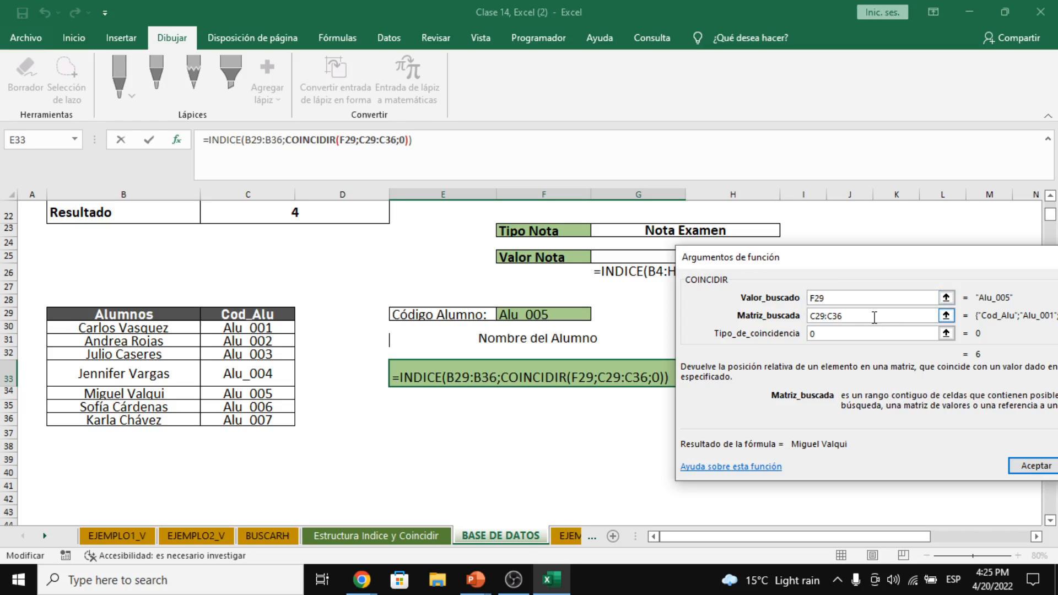
Reselect the Cod_Alu column C29:C36 as Matriz_buscada of COINCIDIR, keep Tipo_de_coincidencia at 0 and accept the formula
drag(874, 317, 808, 317)
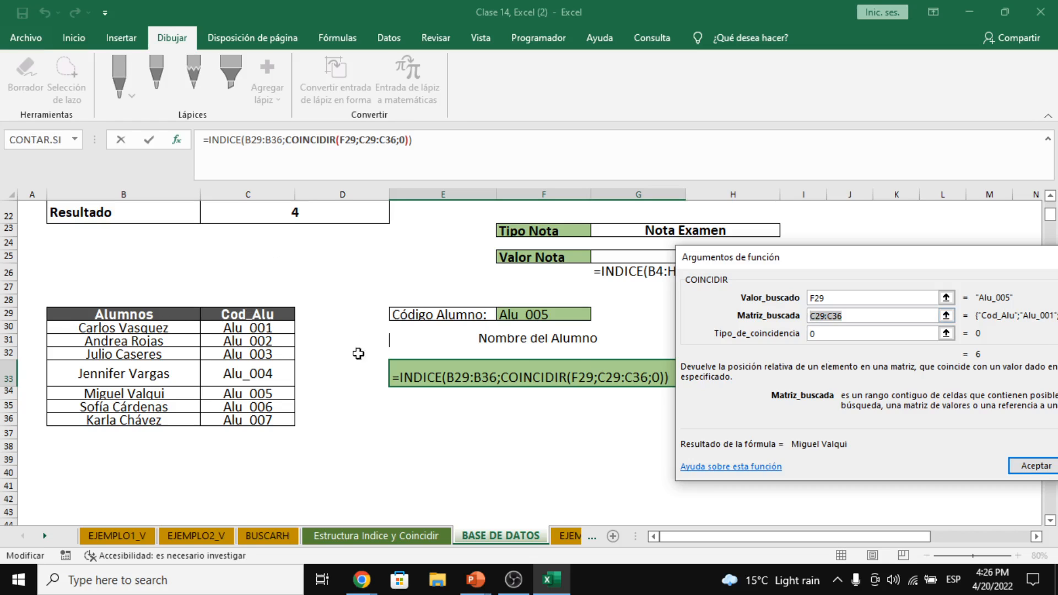
drag(242, 309, 252, 414)
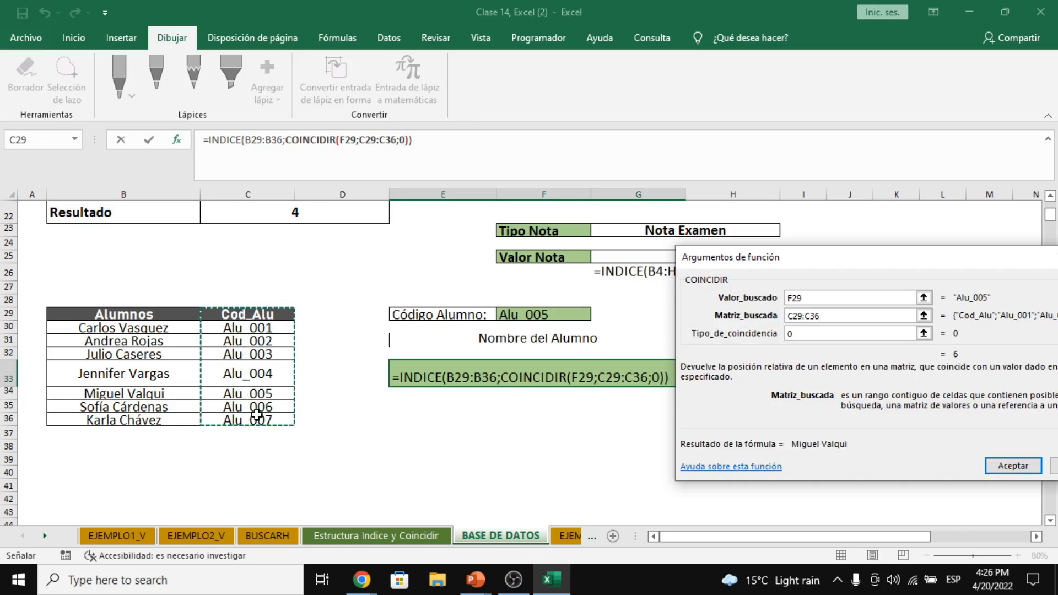
click(874, 336)
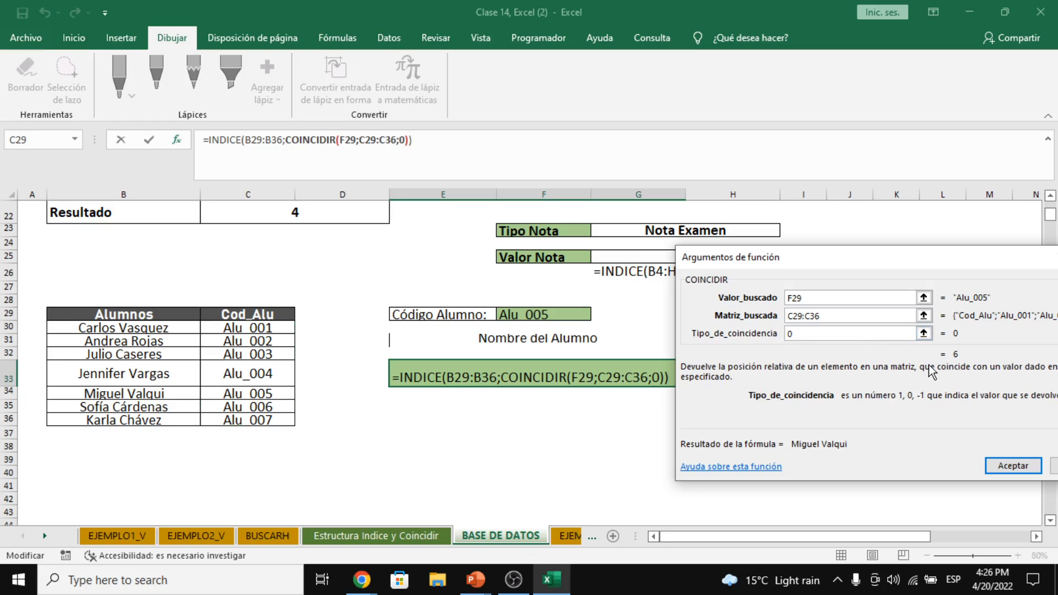
drag(960, 356, 954, 354)
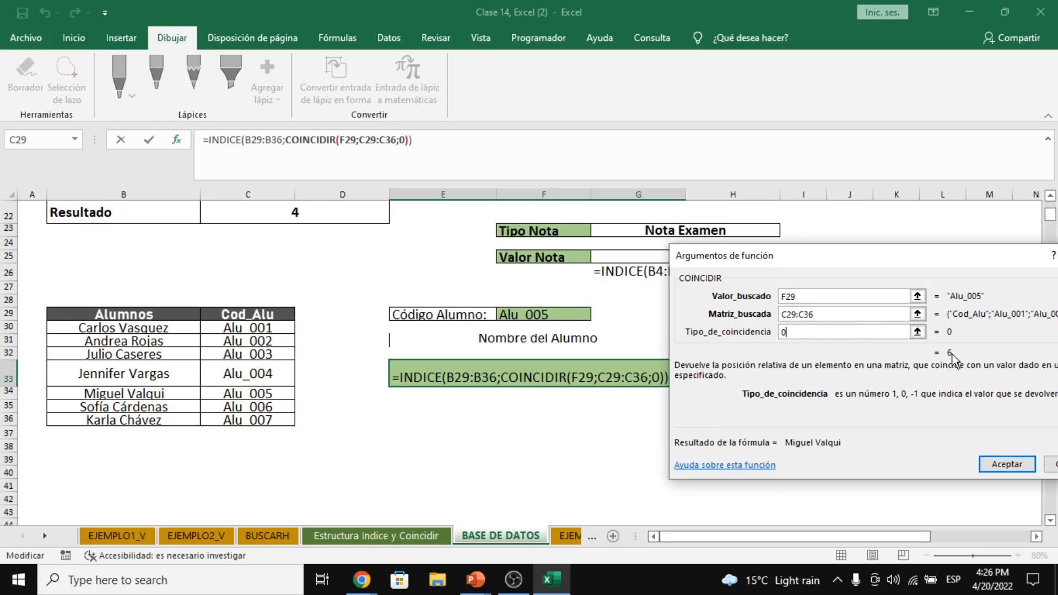
click(997, 459)
Open the INDICE arguments in their matriz form, reselect B29:B36 as Matriz, review Núm_fila and Núm_columna, and accept
click(184, 140)
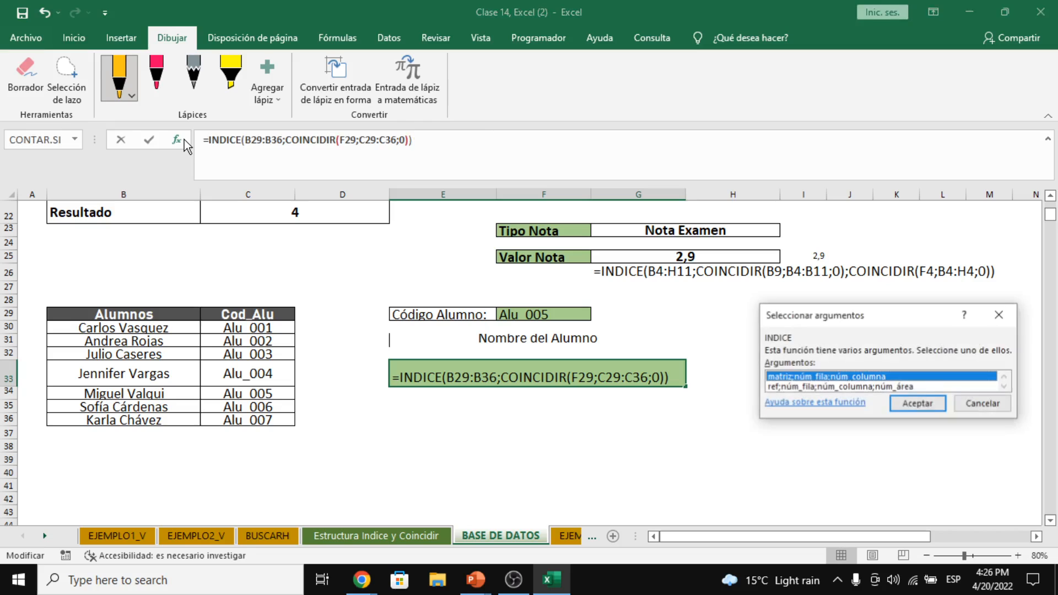
click(903, 398)
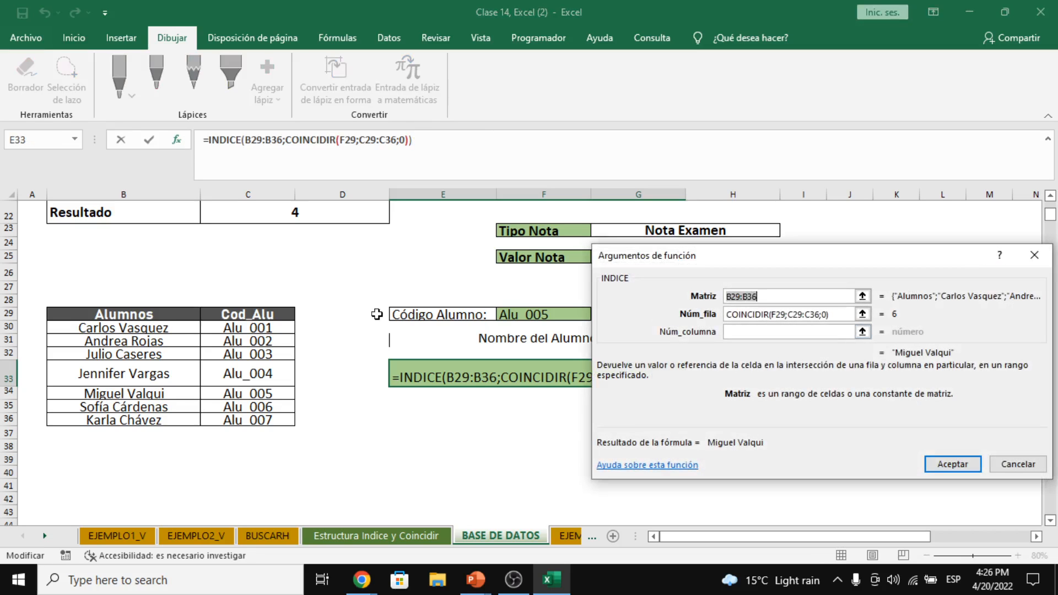
drag(166, 314, 179, 416)
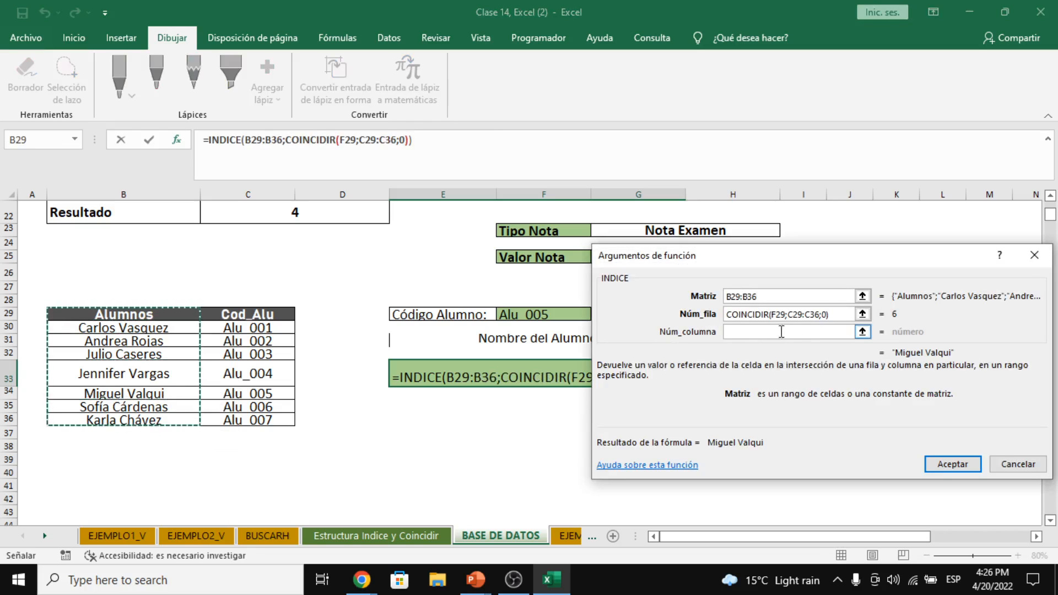
click(828, 314)
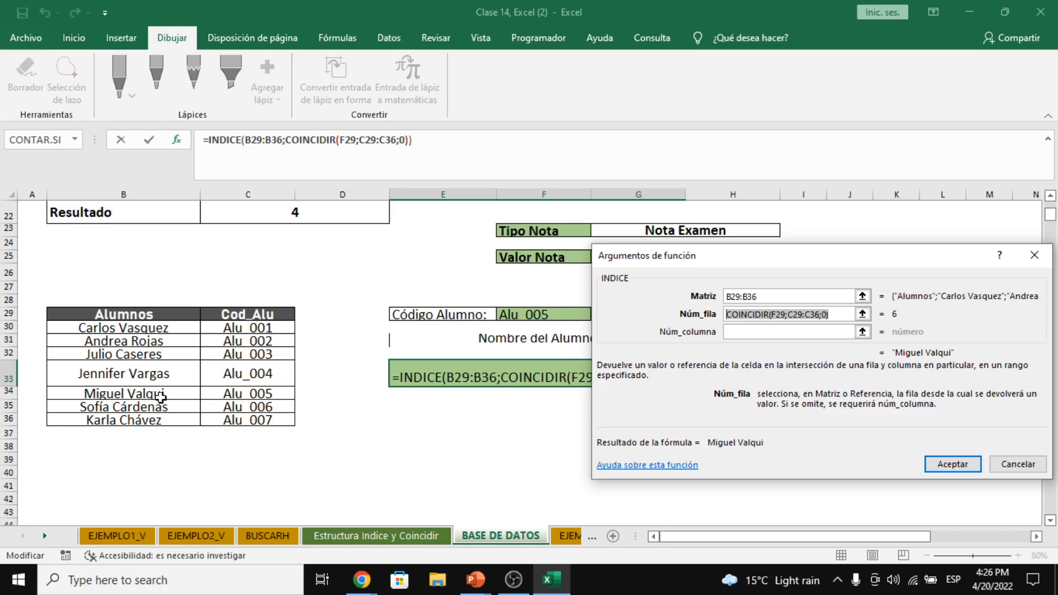
click(752, 332)
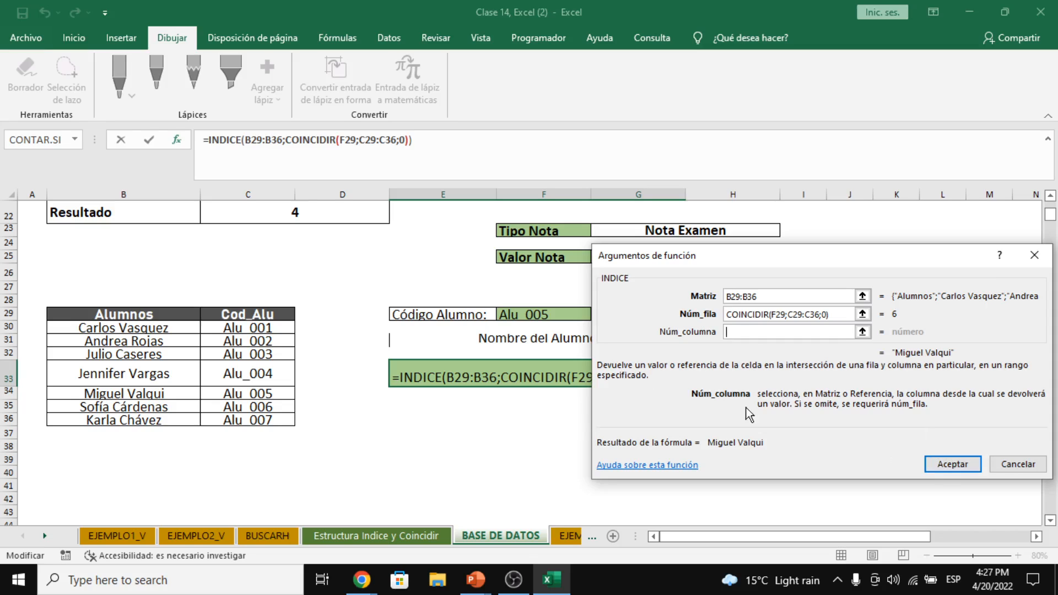
click(939, 464)
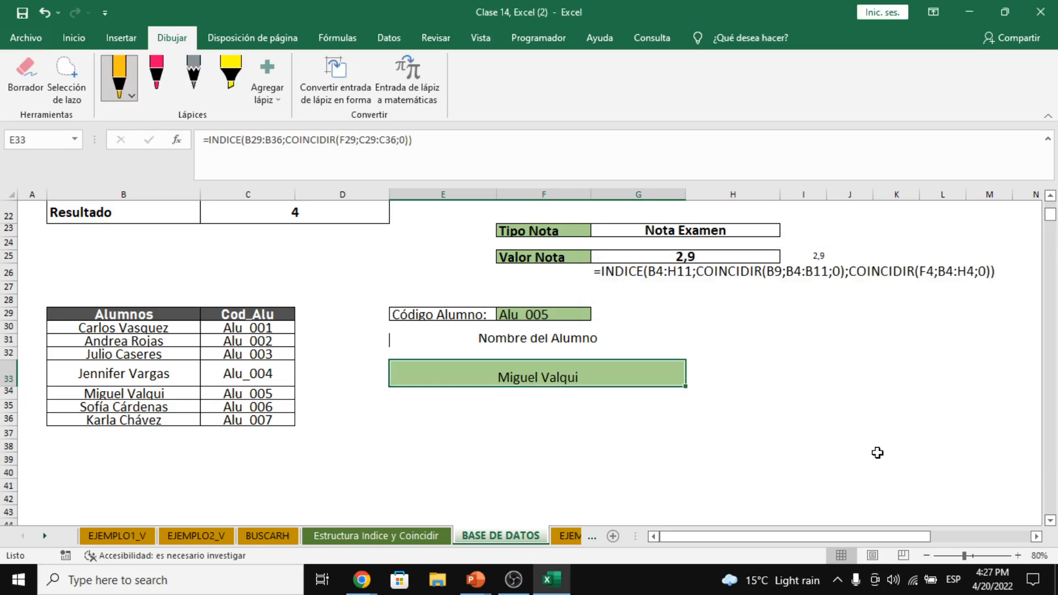
Clear the Núm_fila and Matriz arguments of INDICE in E33 and select the Alumnos column B29:B36 again as Matriz
click(177, 139)
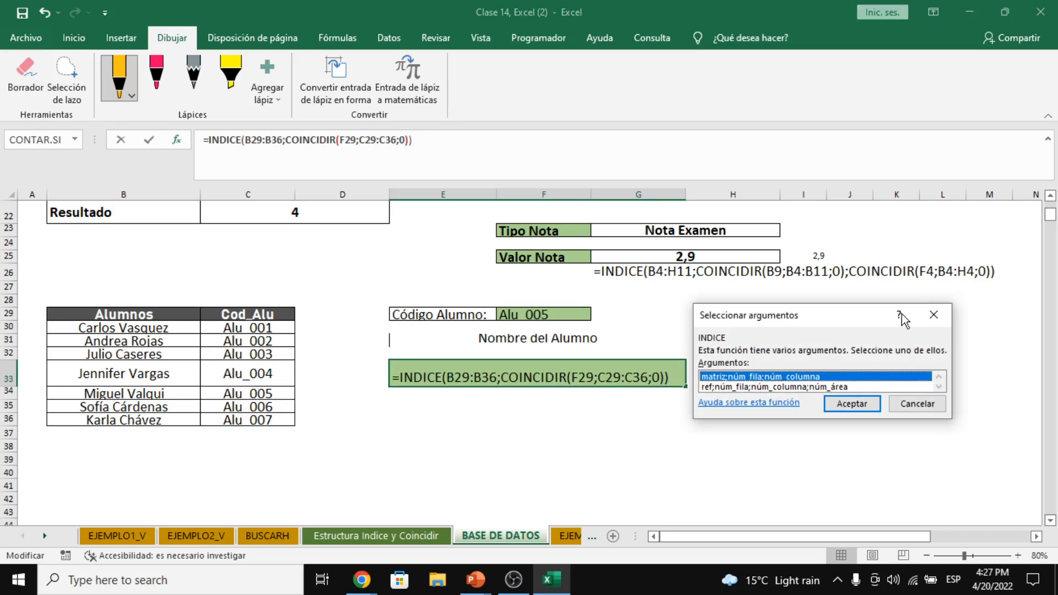
click(859, 408)
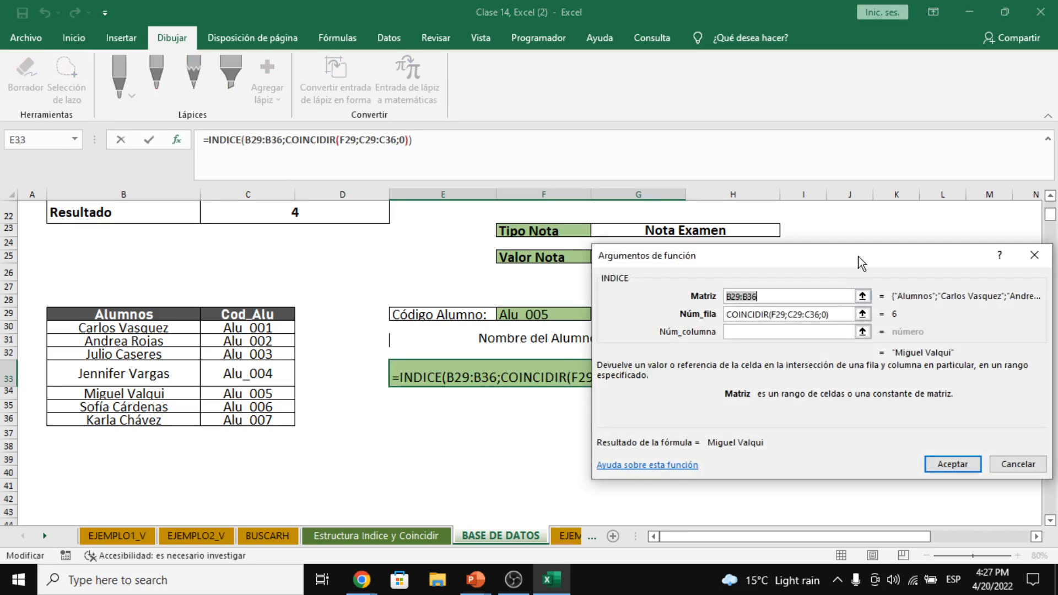
drag(858, 256, 919, 252)
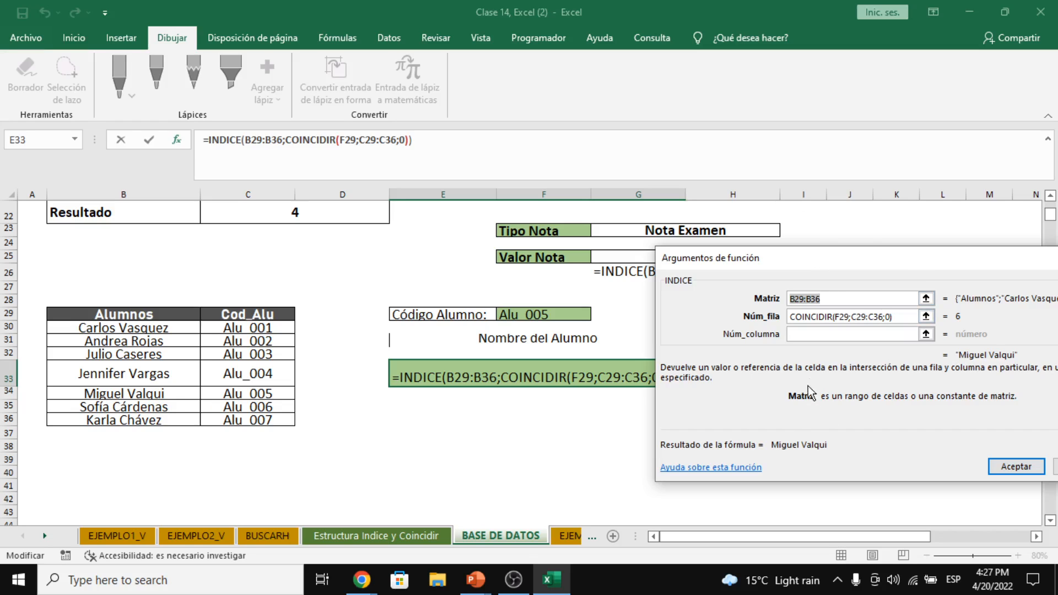
click(896, 316)
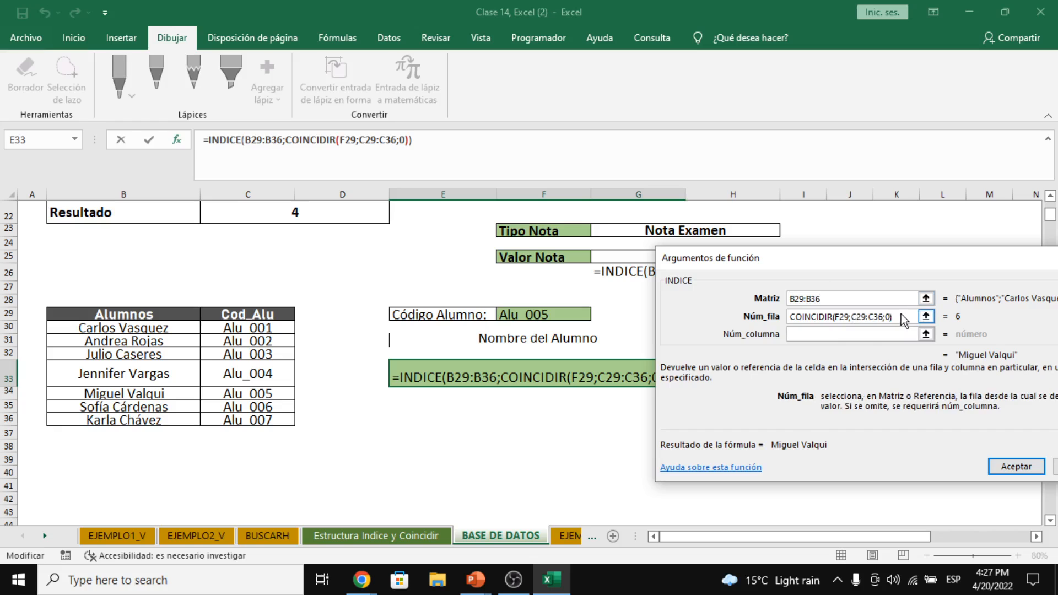
key(Delete)
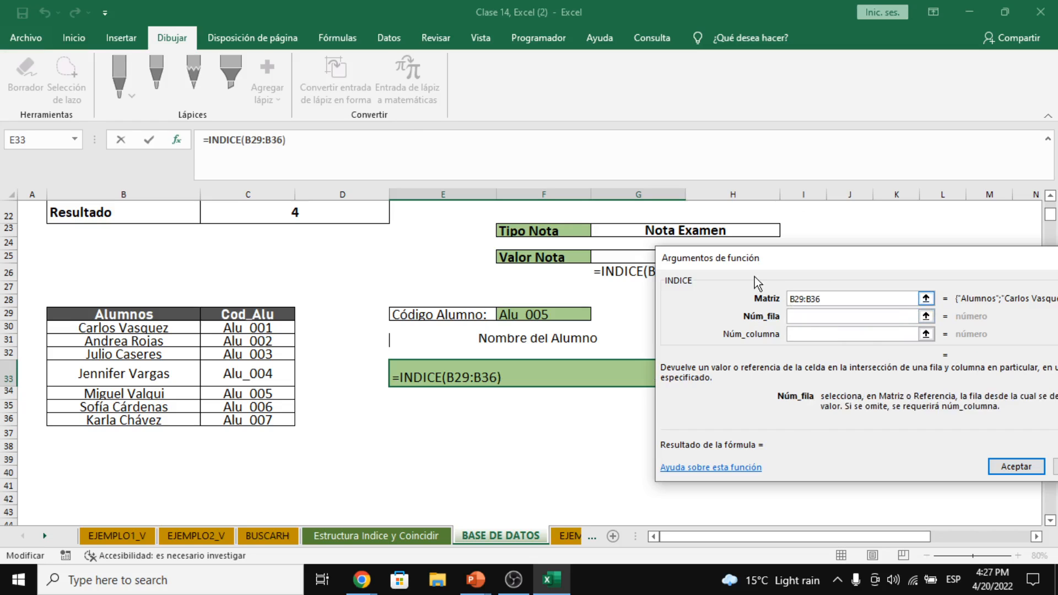
drag(831, 301, 791, 299)
key(Delete)
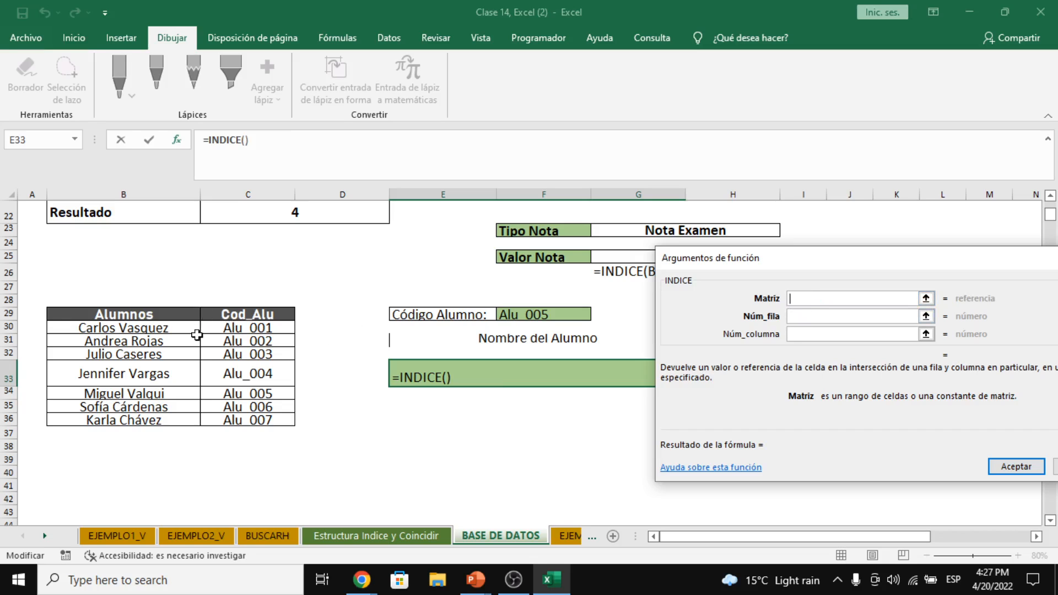
drag(190, 313, 188, 421)
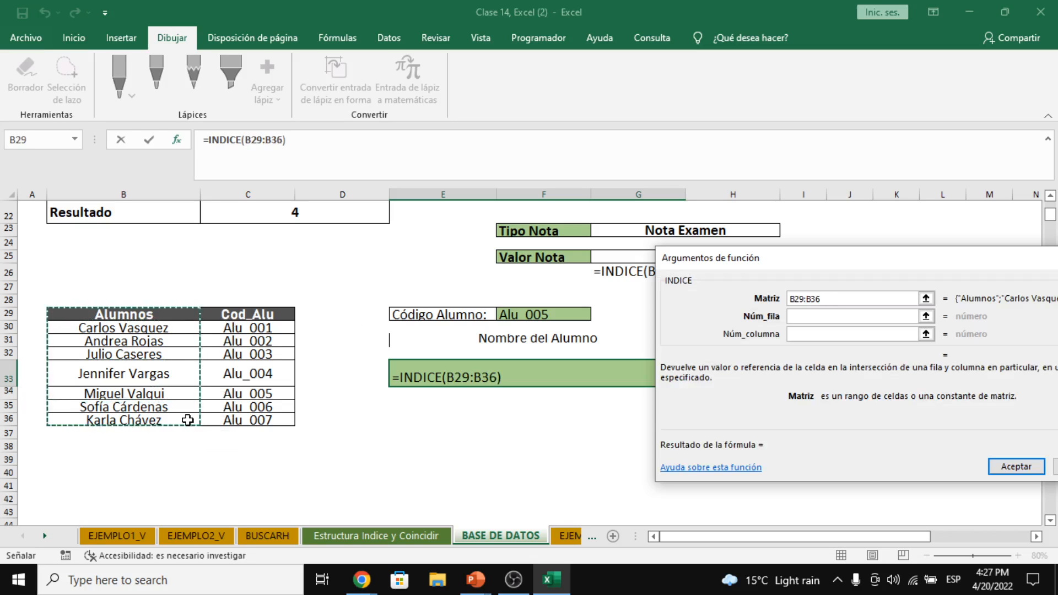
drag(175, 319, 175, 418)
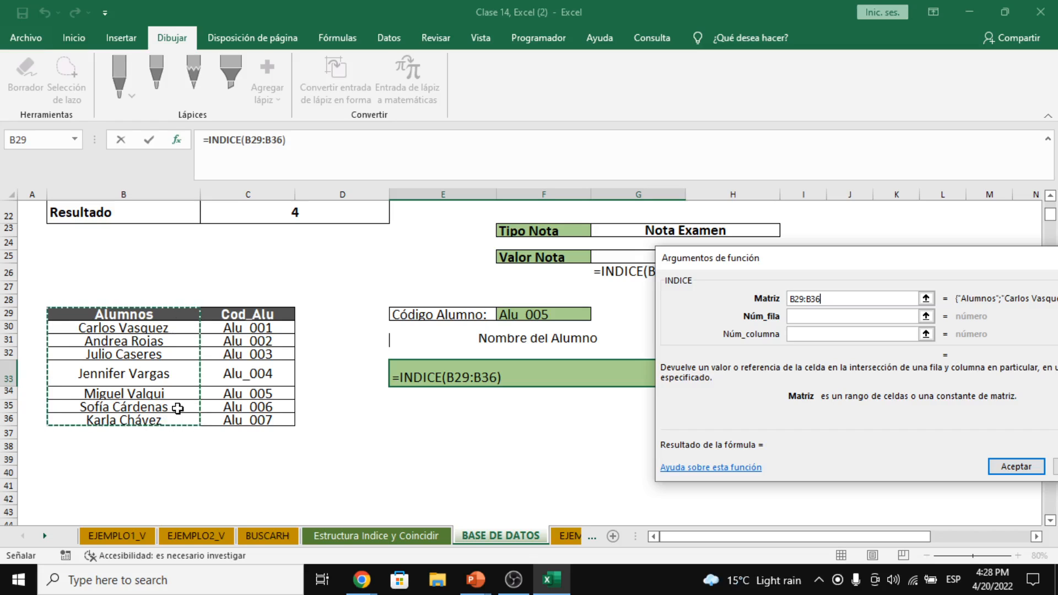
Review the INDICE arguments in E33, nest COINCIDIR as its row number, and open COINCIDIR's arguments clear of the lookup cells
click(804, 335)
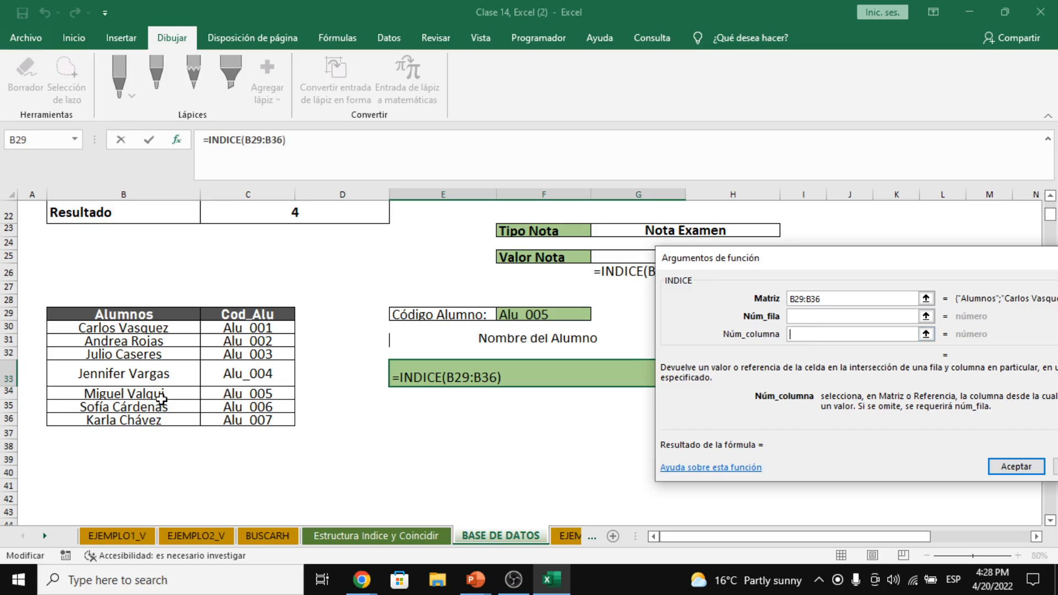
click(864, 299)
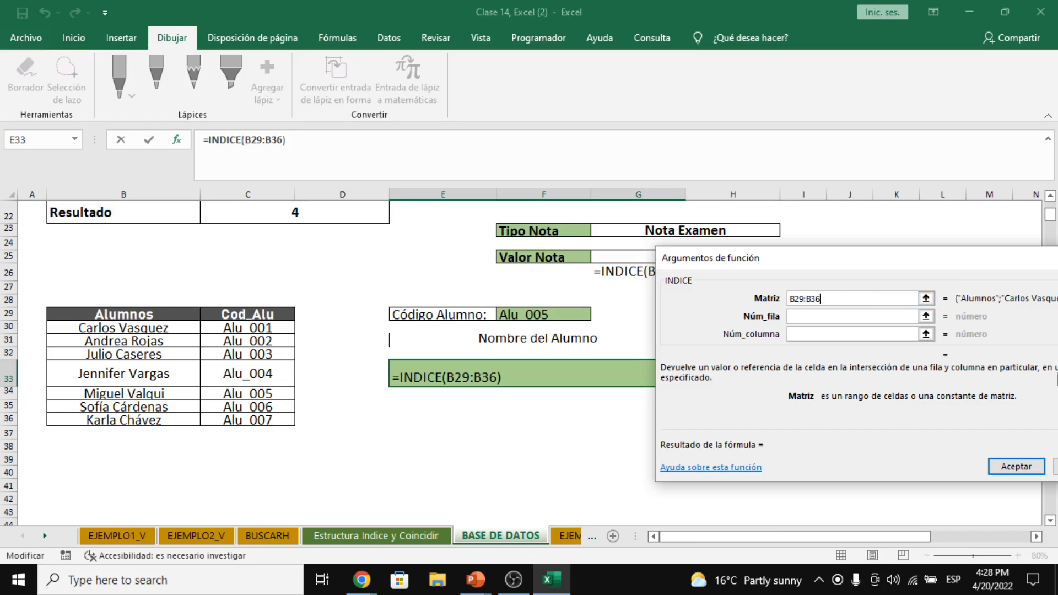
click(839, 315)
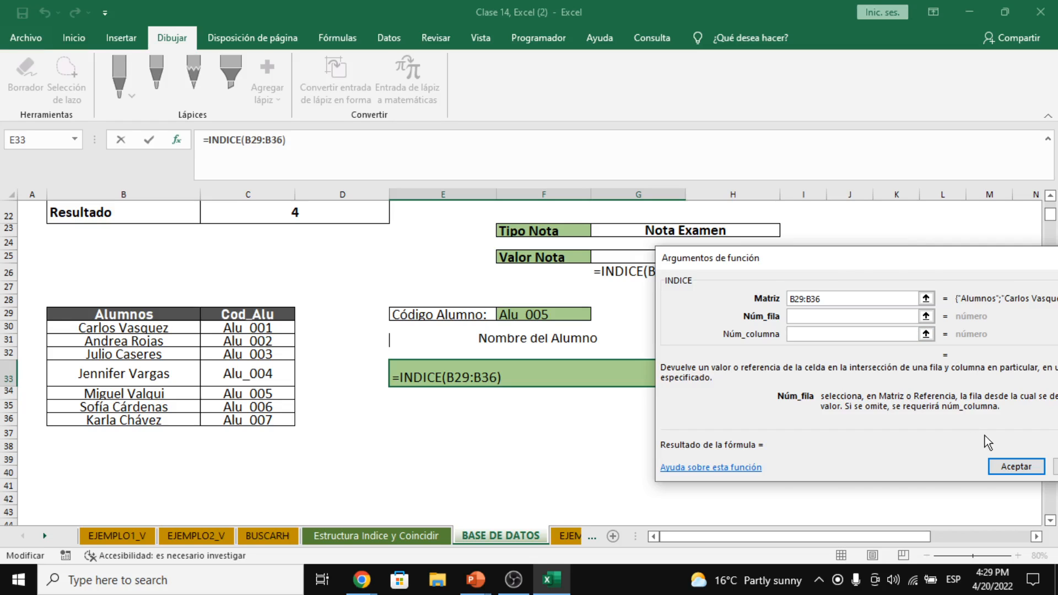
key(Escape)
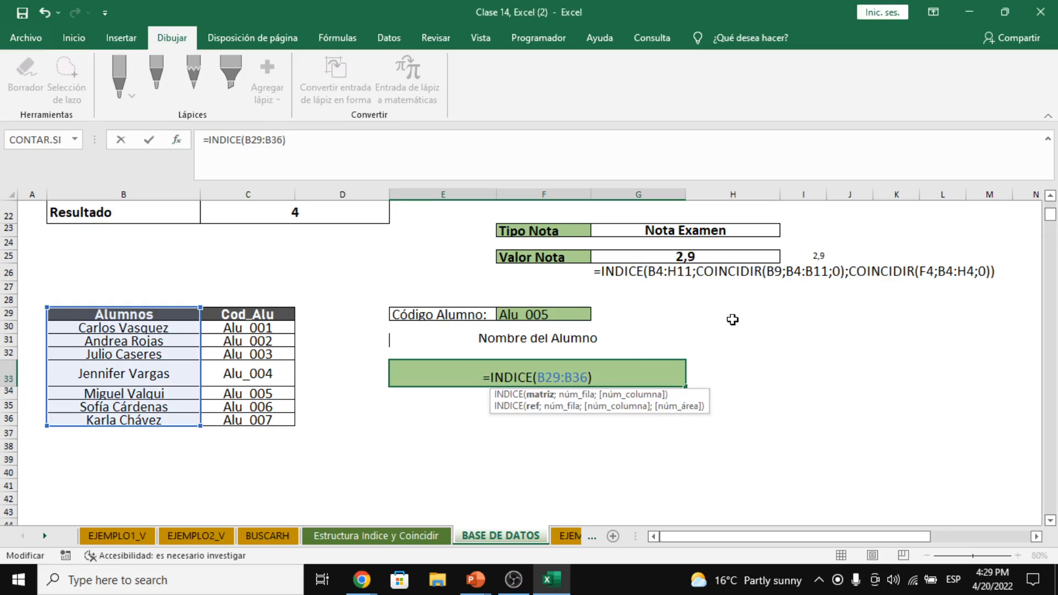
text(;coi)
key(Tab)
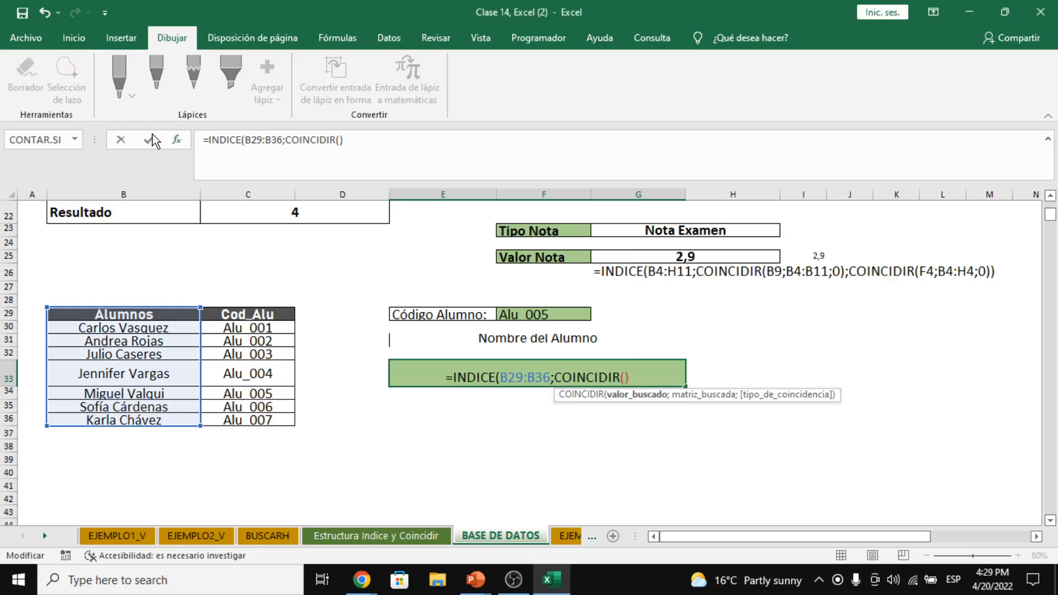
click(177, 140)
drag(820, 266, 869, 264)
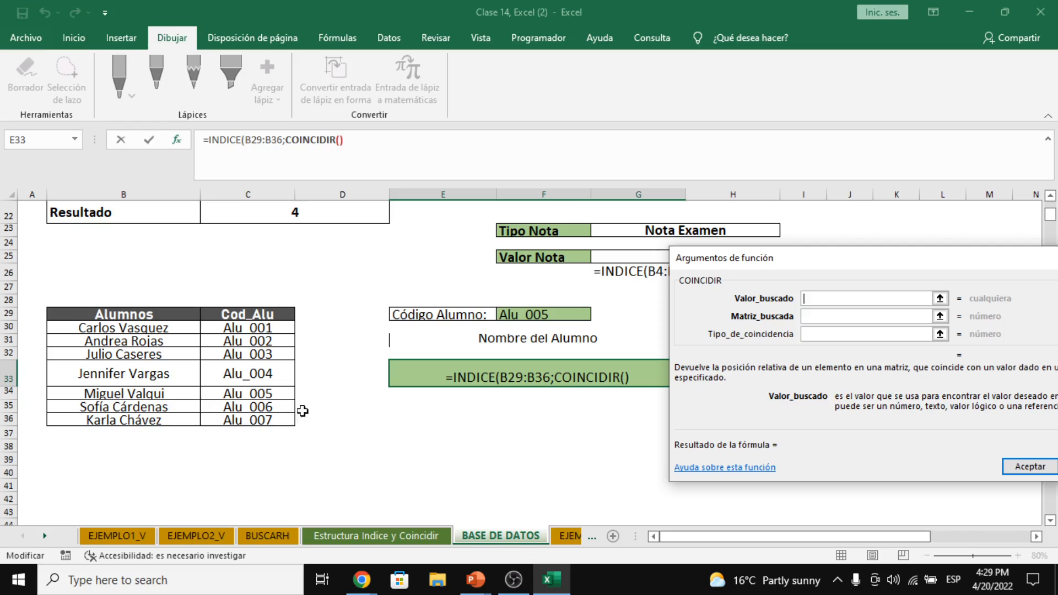
Set COINCIDIR's Valor_buscado to F29, Matriz_buscada to C29:C36 and Tipo_de_coincidencia to 0, and accept the formula with its parenthesis correction
click(531, 317)
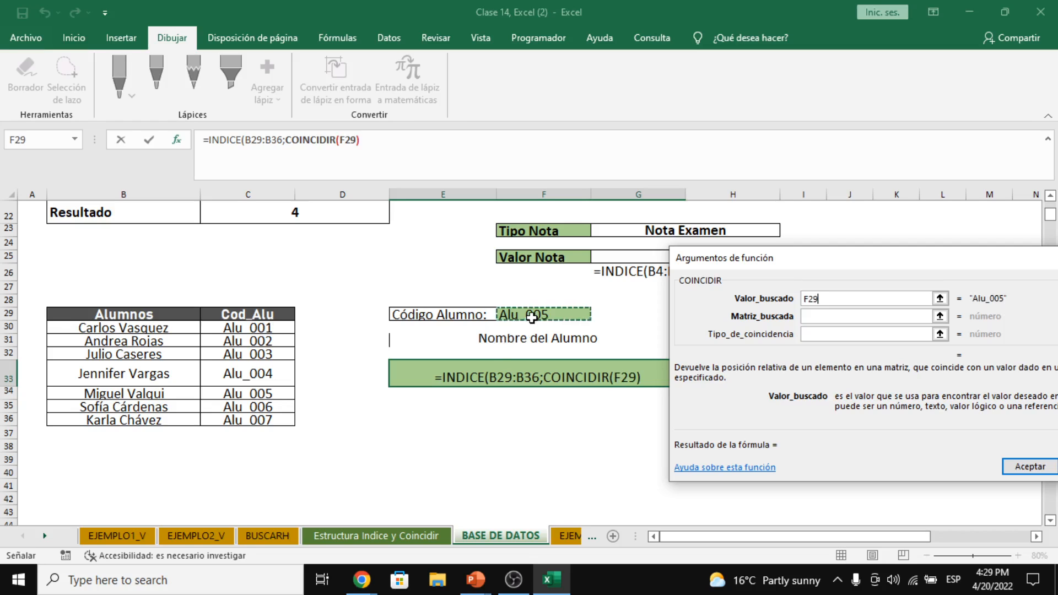
click(847, 318)
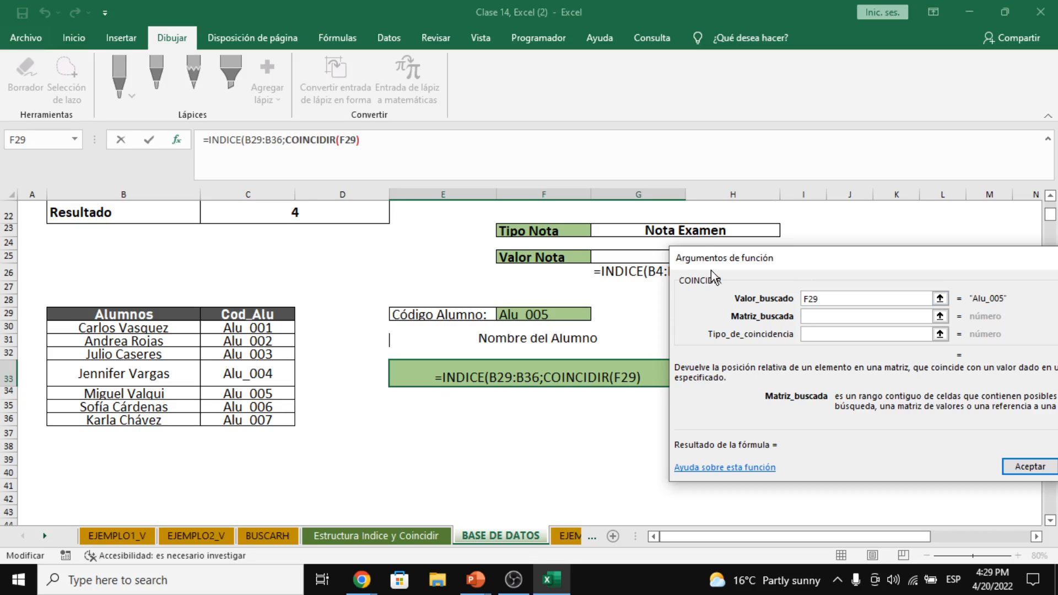
click(275, 315)
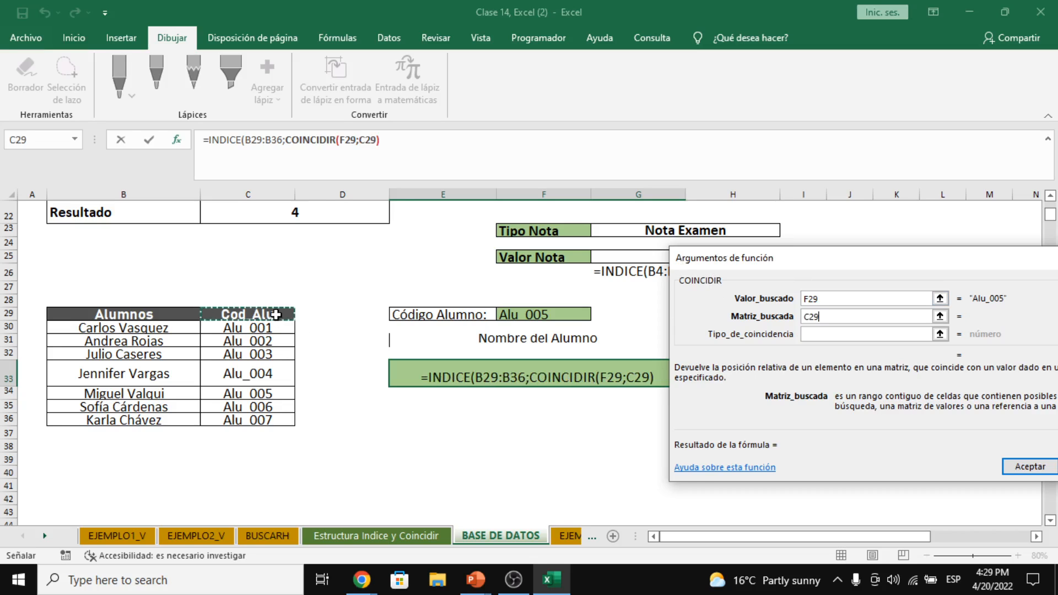
drag(275, 315, 284, 421)
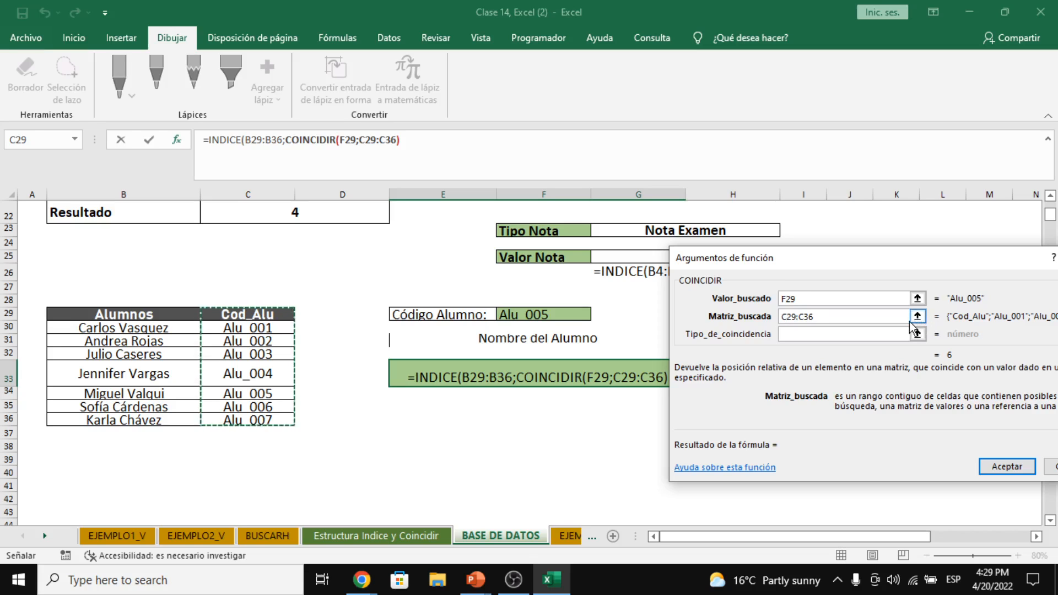
click(821, 335)
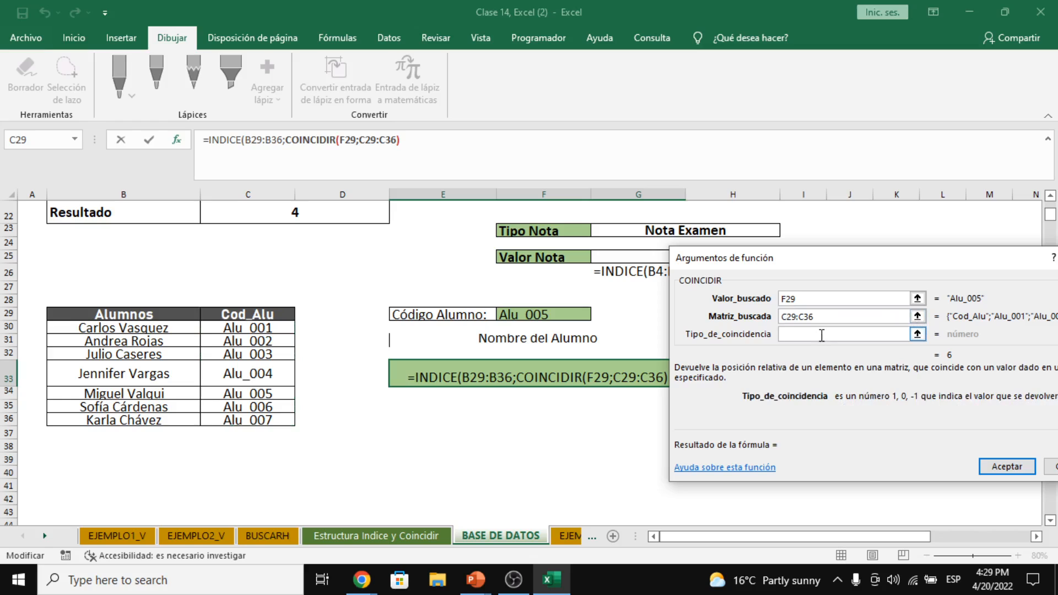
text(0)
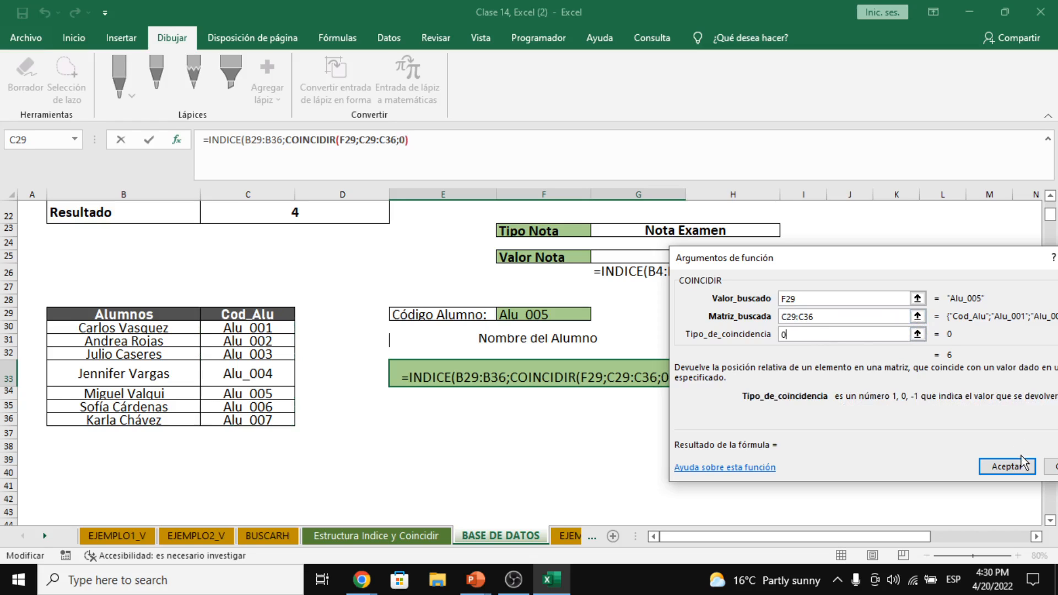
click(1008, 467)
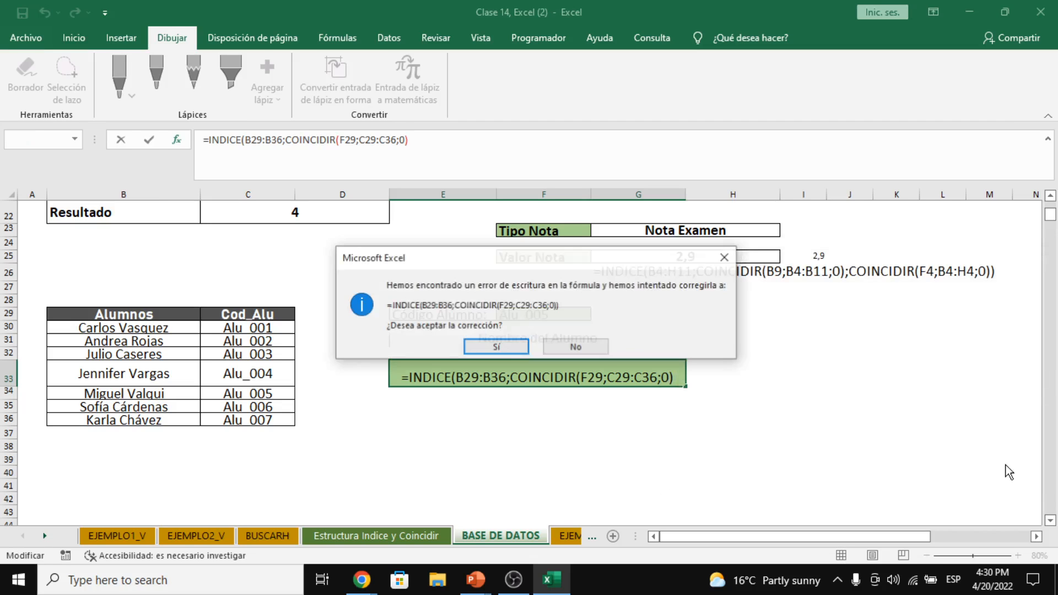
click(513, 347)
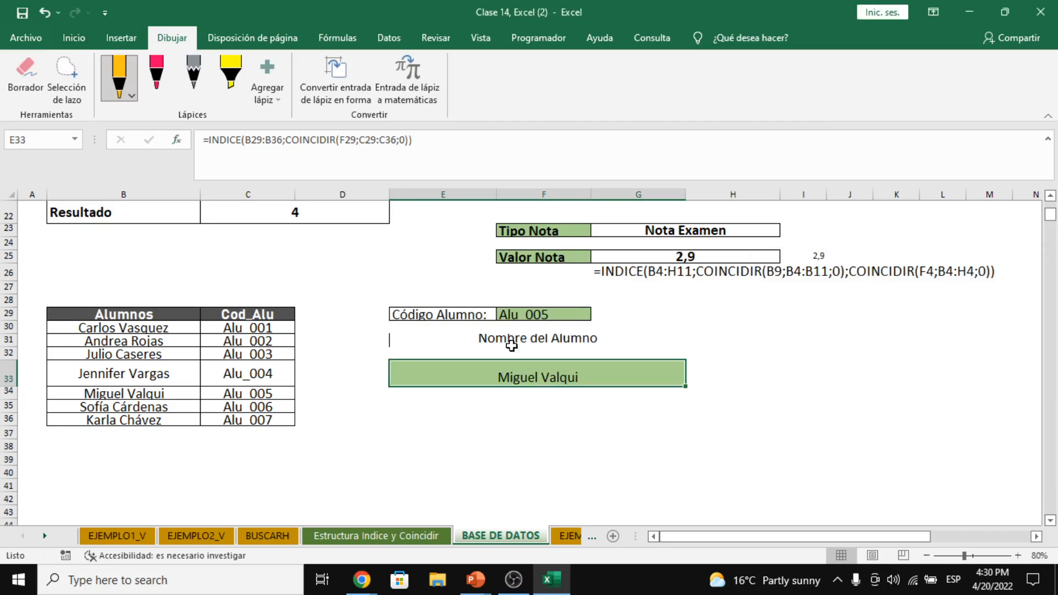
Display the formula of E33 as text in E34 with FORMULATEXTO and increase the height of row 34 to fit it
click(522, 418)
click(520, 370)
click(730, 367)
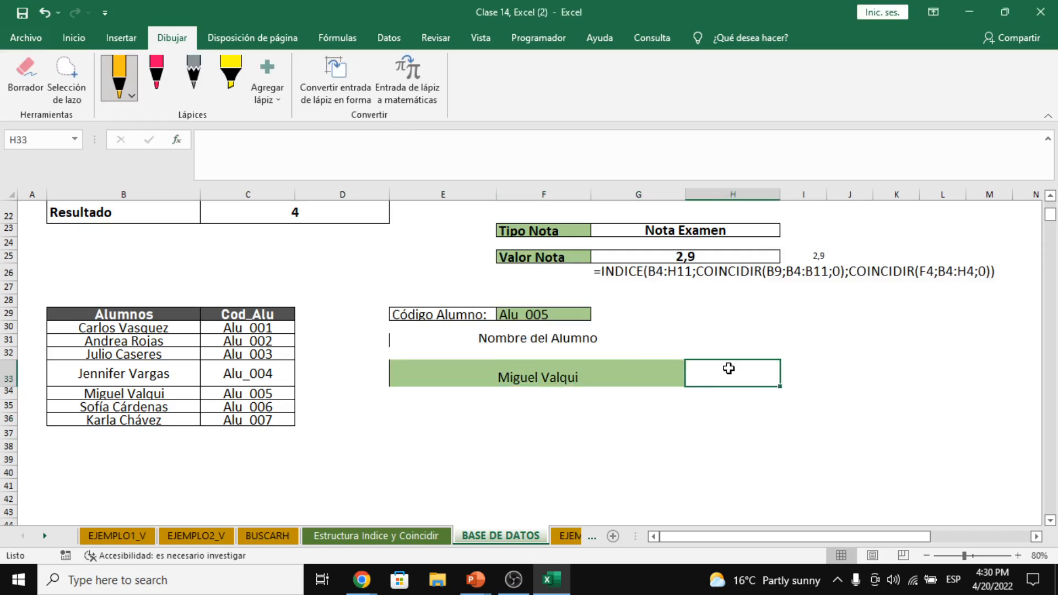
key(Down)
key(Left)
key(Left)
key(Left)
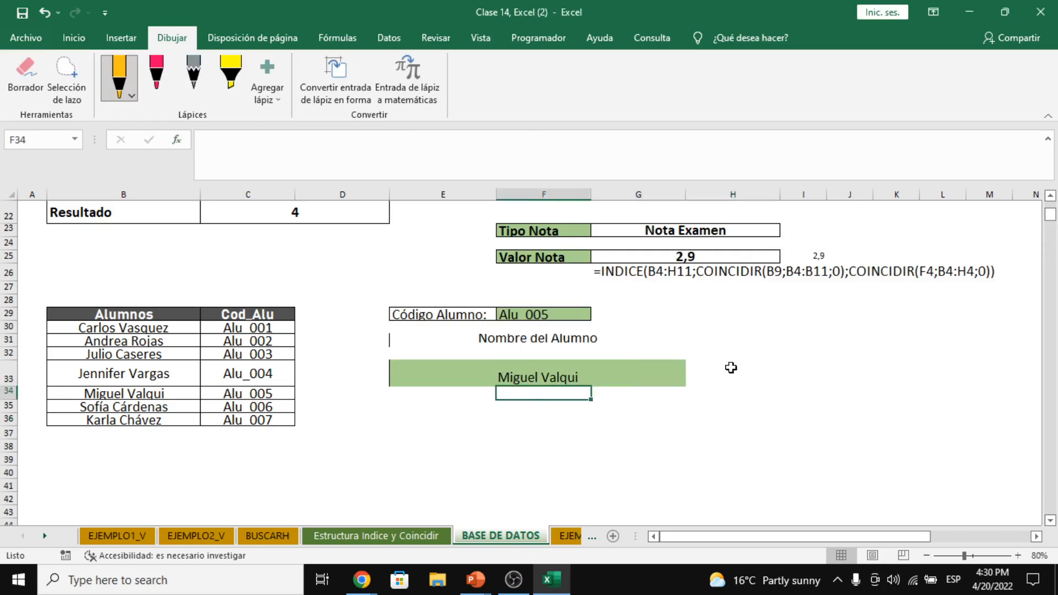
text(=for)
key(Tab)
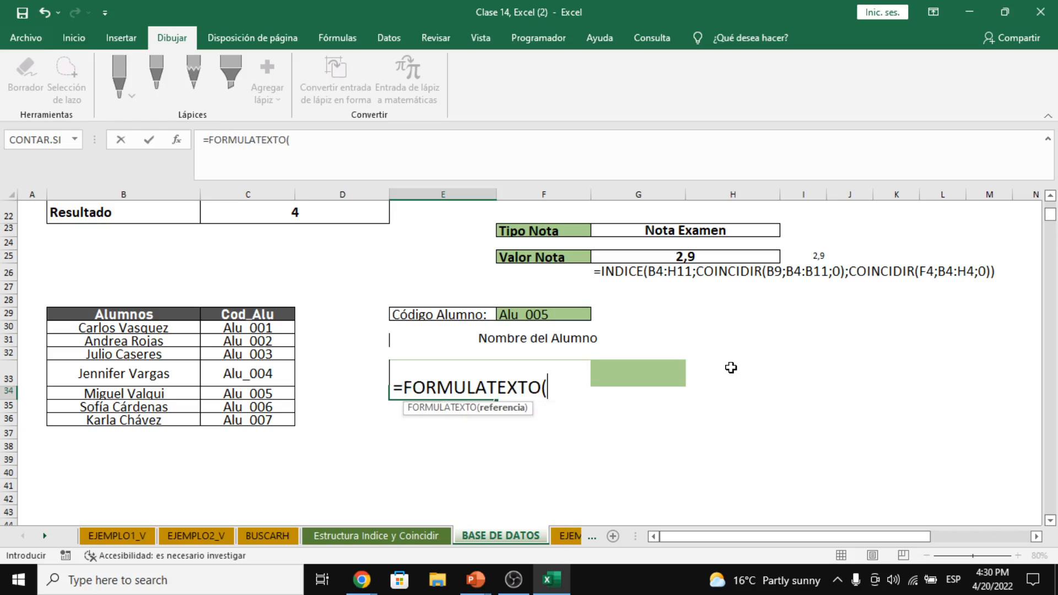
key(Up)
key(Return)
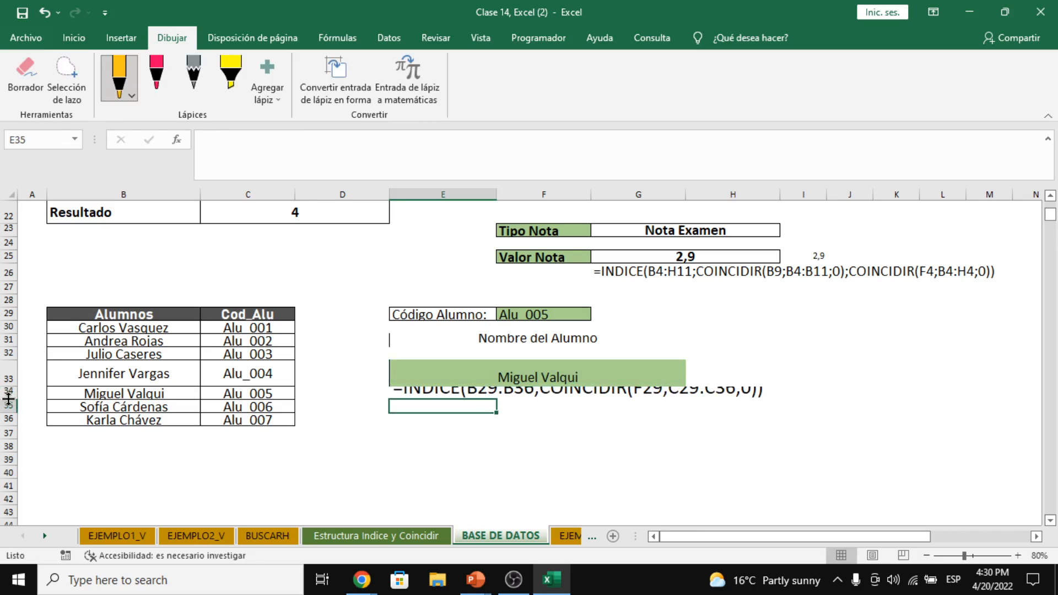
drag(8, 400, 9, 413)
click(172, 435)
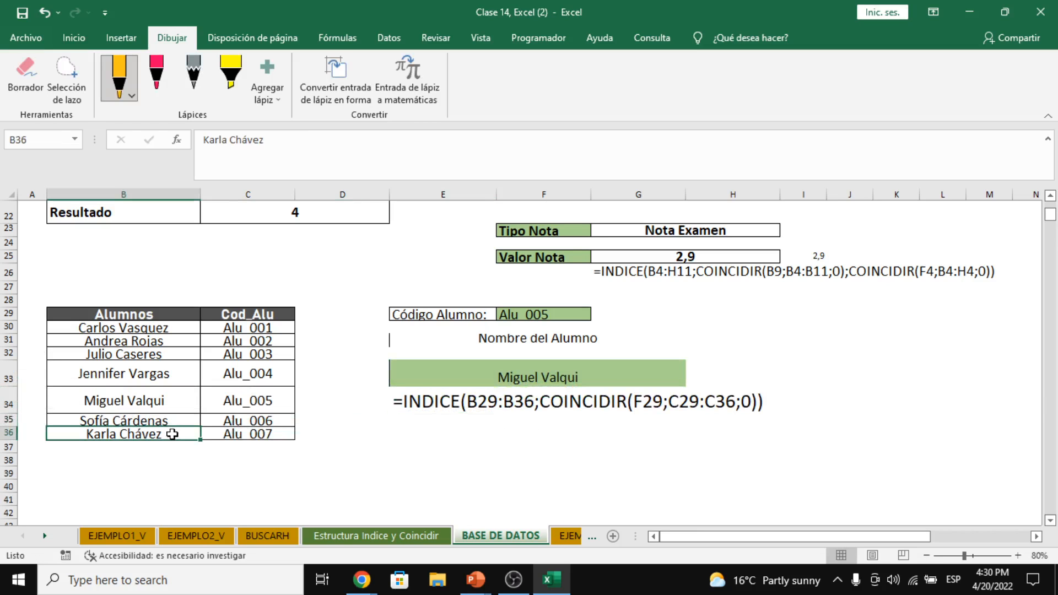
Check the Google Meet call, look over the price exercise on the EJEMPLO3_H sheet in Excel, and return to BASE DE DATOS
key(alt+Tab)
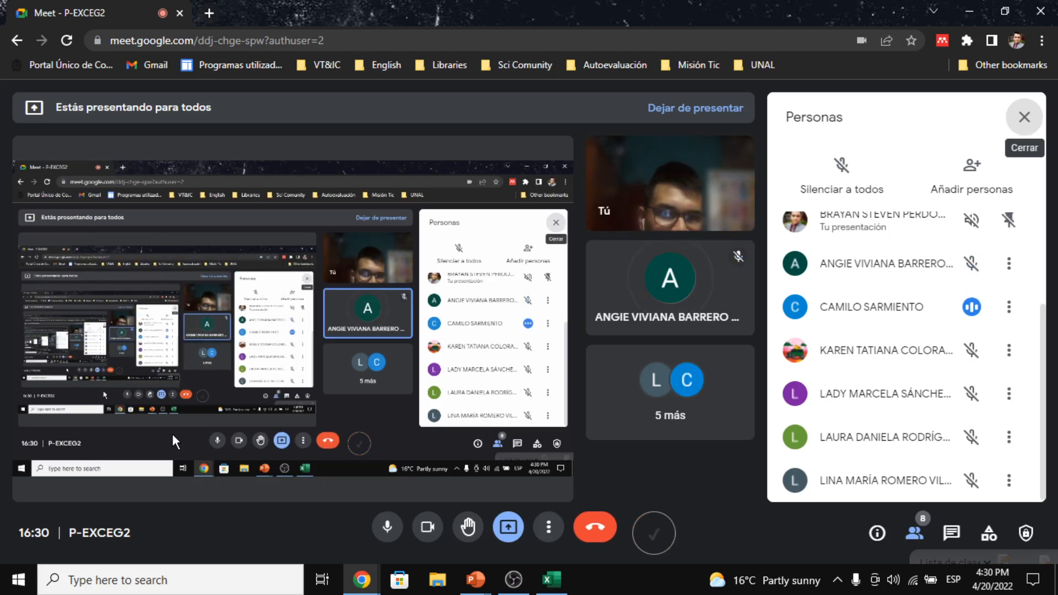
key(alt+Tab)
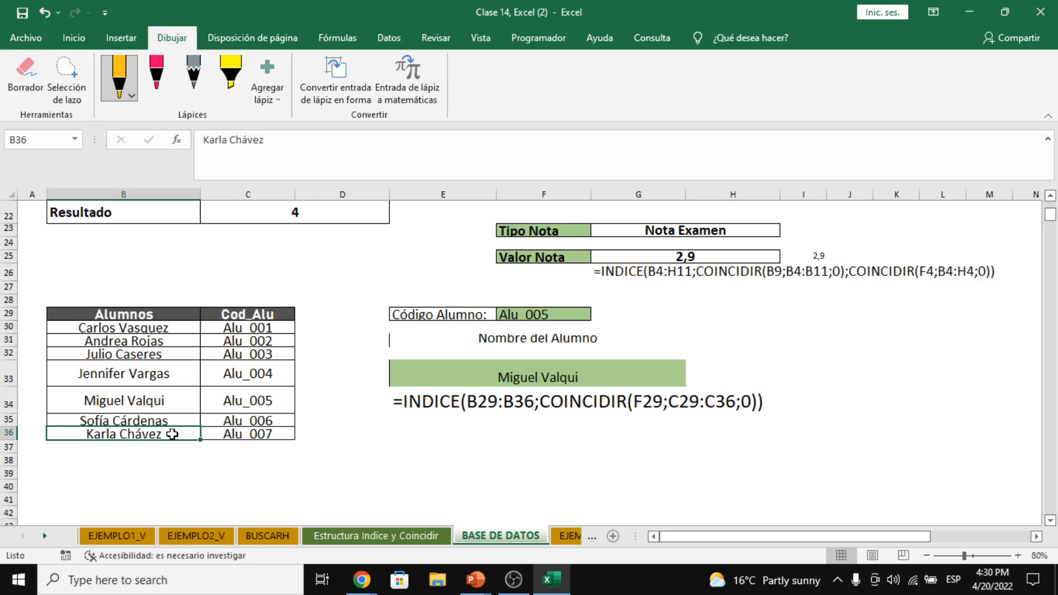
click(554, 535)
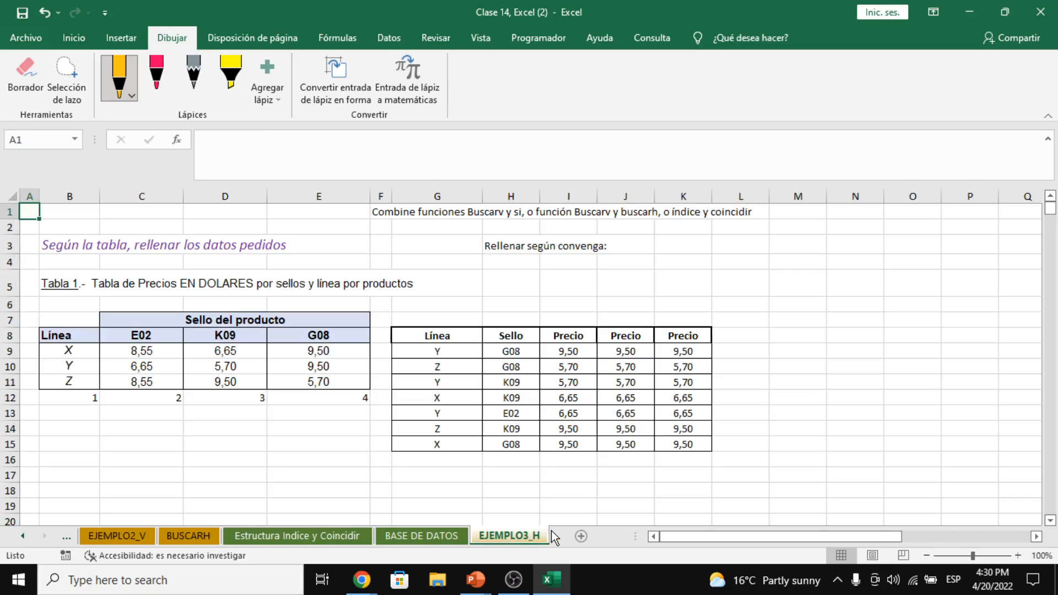
scroll(507, 466, down, 4)
scroll(508, 465, up, 4)
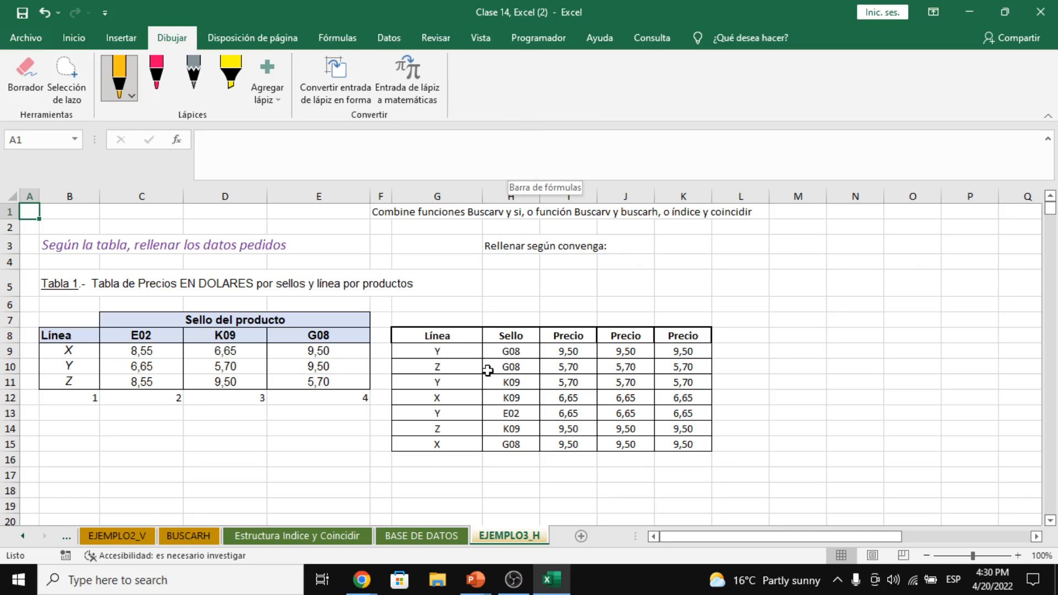
click(436, 536)
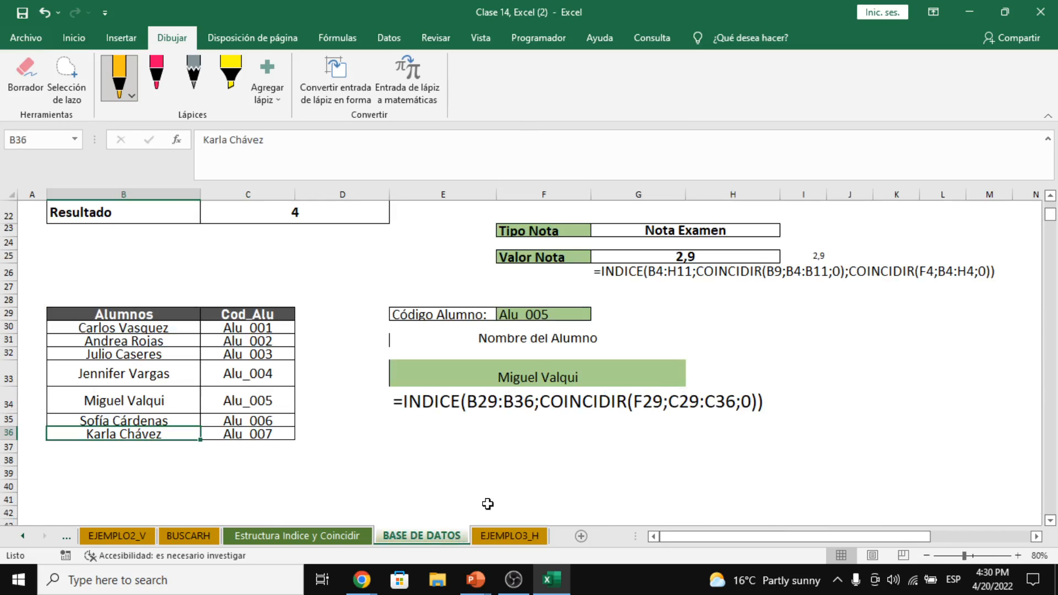
Switch to the Google Meet call to check the participants and return to the Excel workbook
key(alt+Tab)
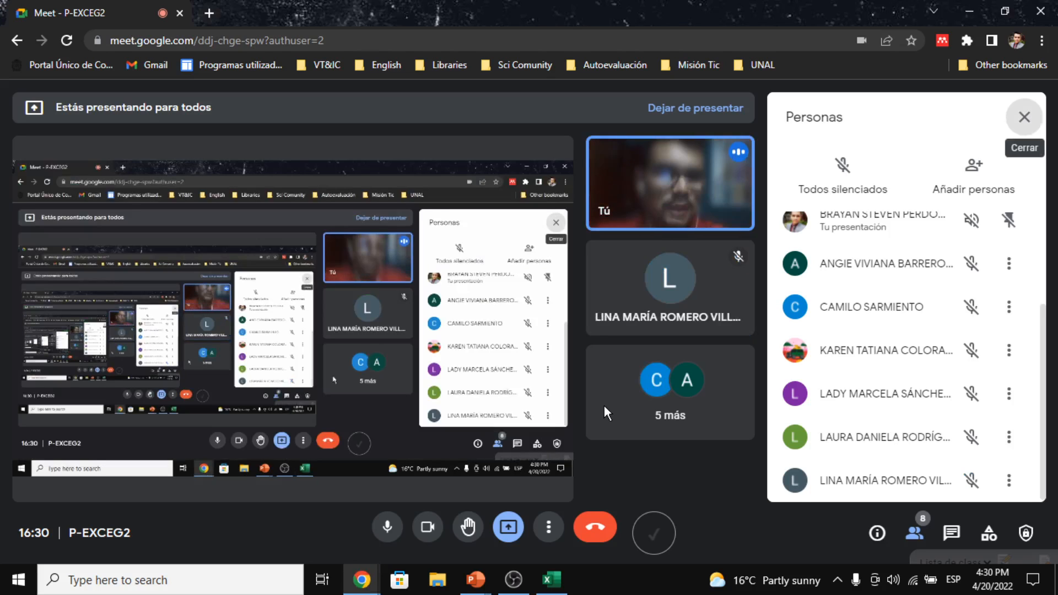
key(alt+Tab)
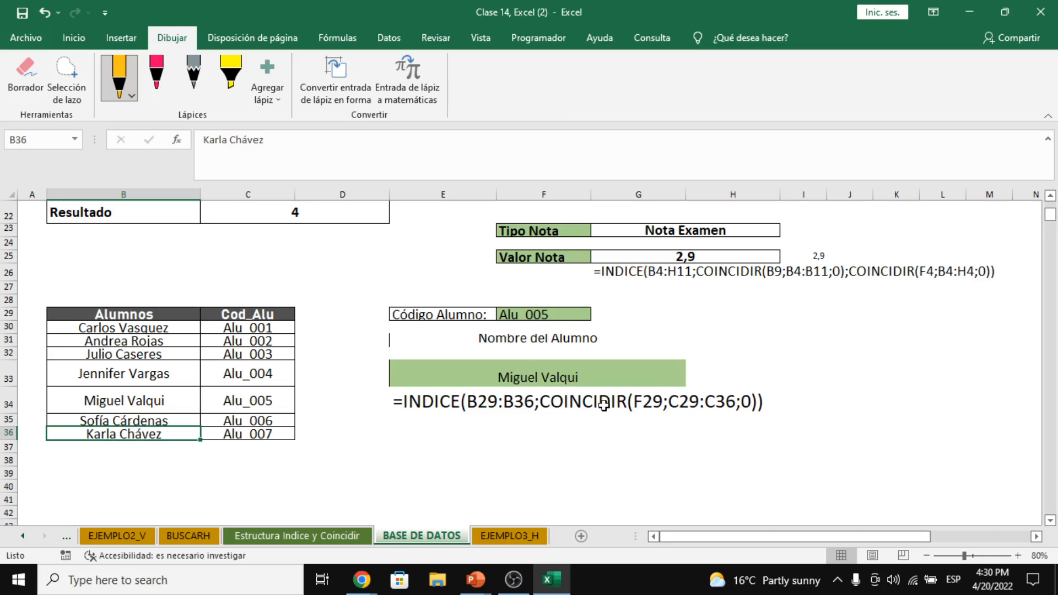
key(alt+Tab)
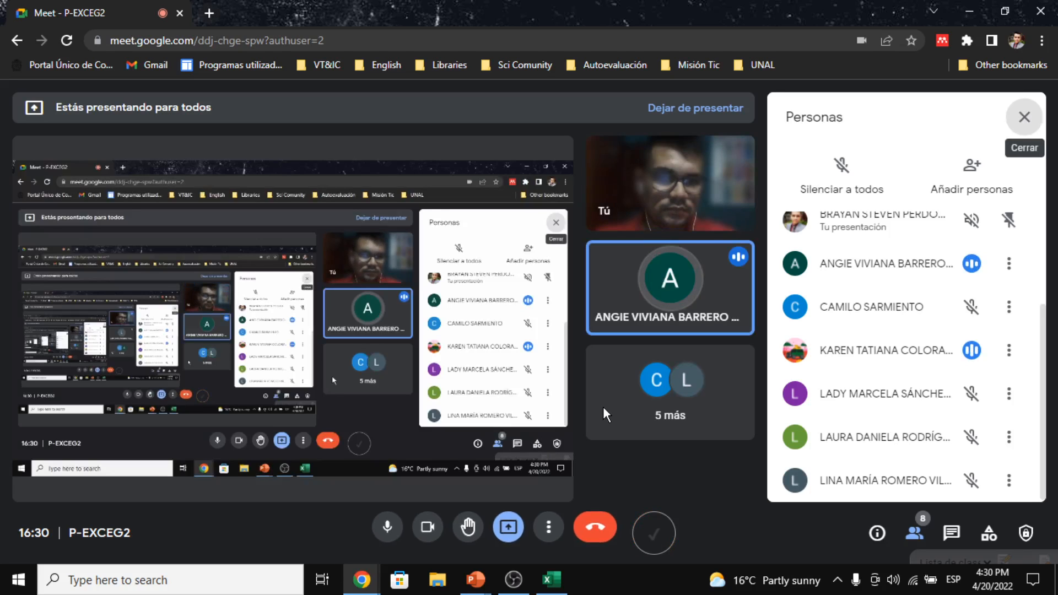
click(551, 576)
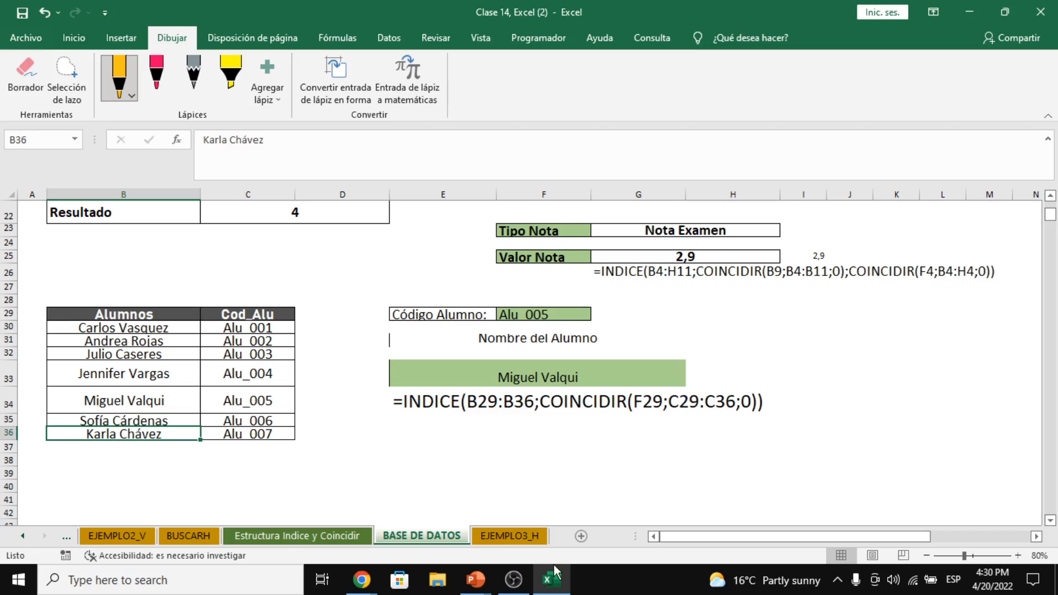